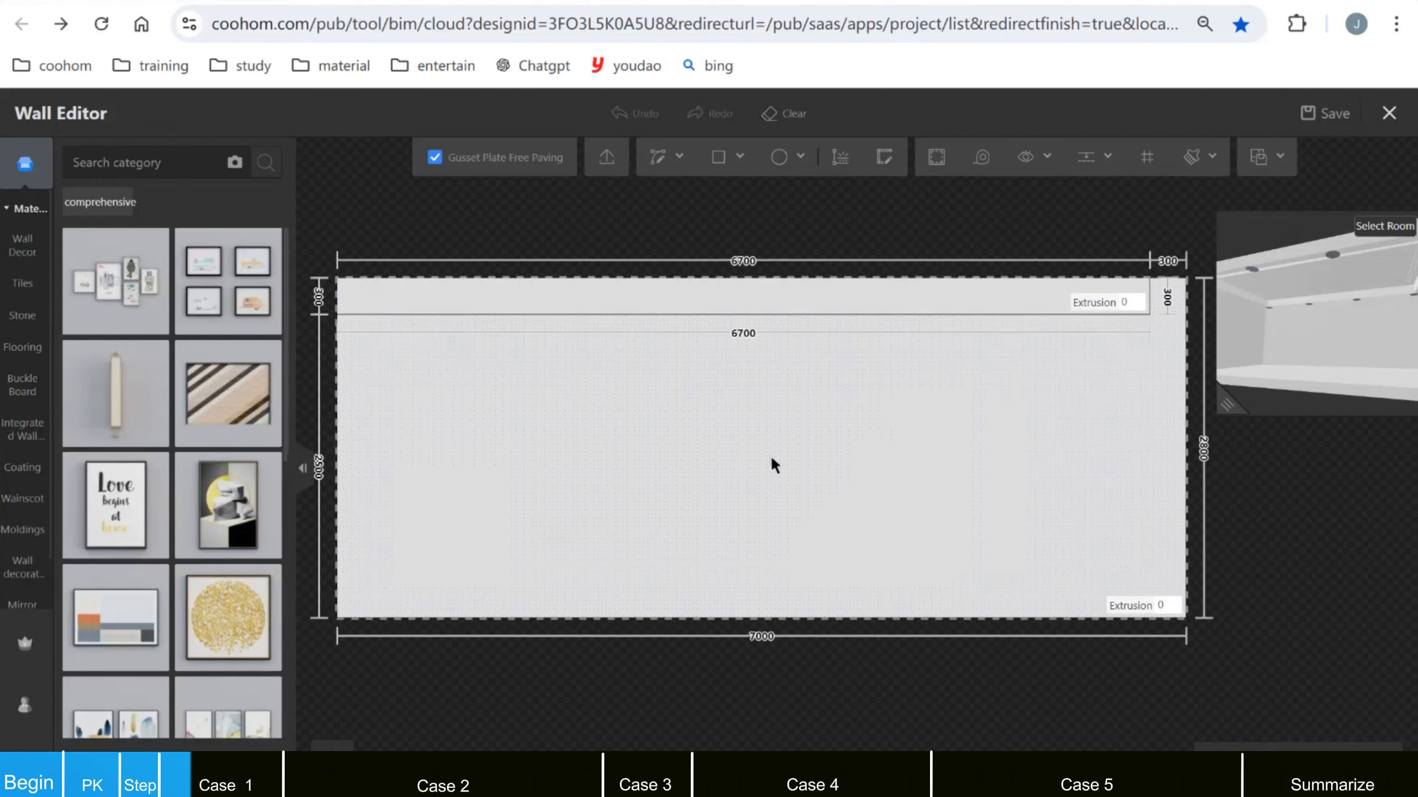
# Step: Draw a rectangle about 2618 mm wide and 1935 mm high on the wall, standing on its lower edge
pyautogui.click(720, 157)
pyautogui.click(428, 384)
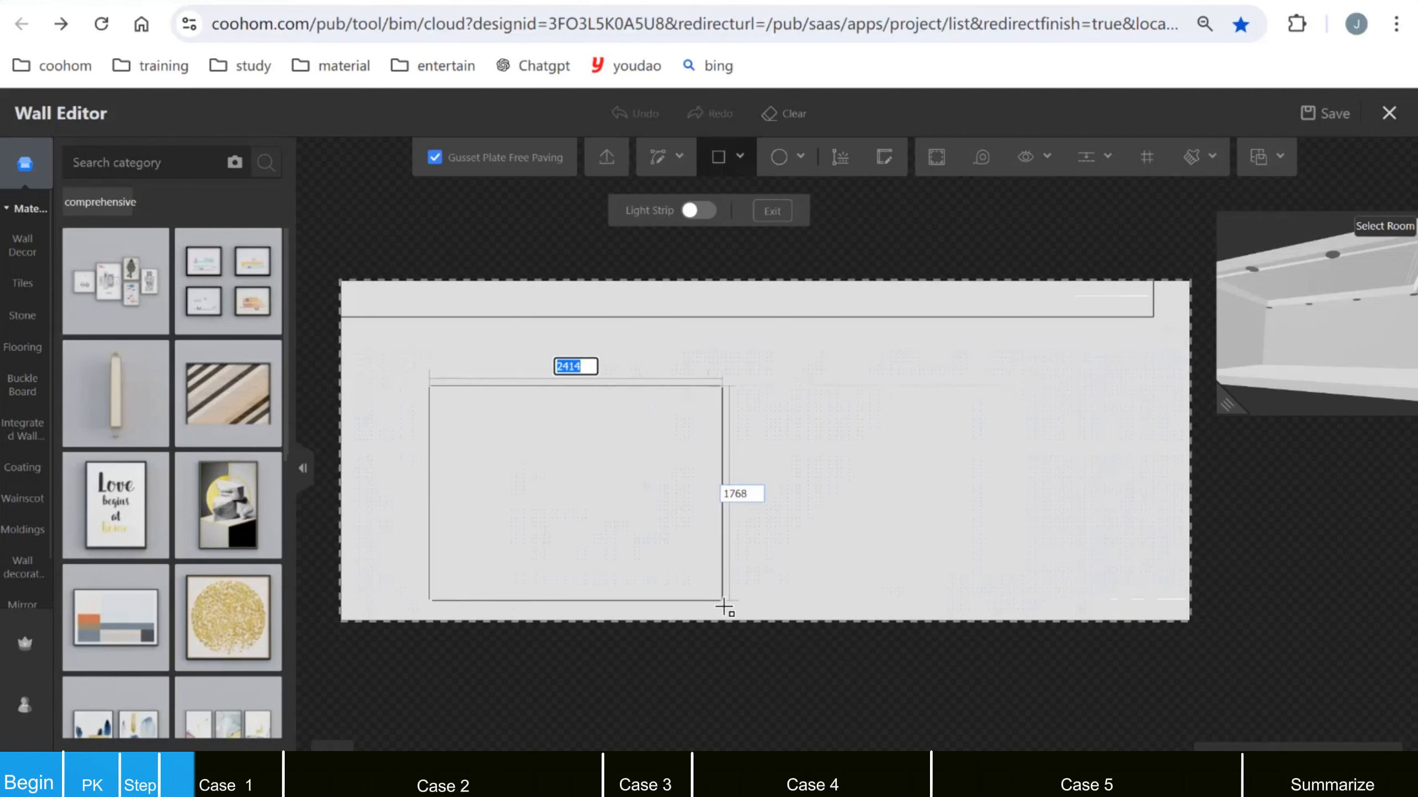
pyautogui.click(747, 620)
pyautogui.scroll(-1, 1104, 614)
pyautogui.scroll(-1, 1103, 613)
pyautogui.scroll(2, 391, 500)
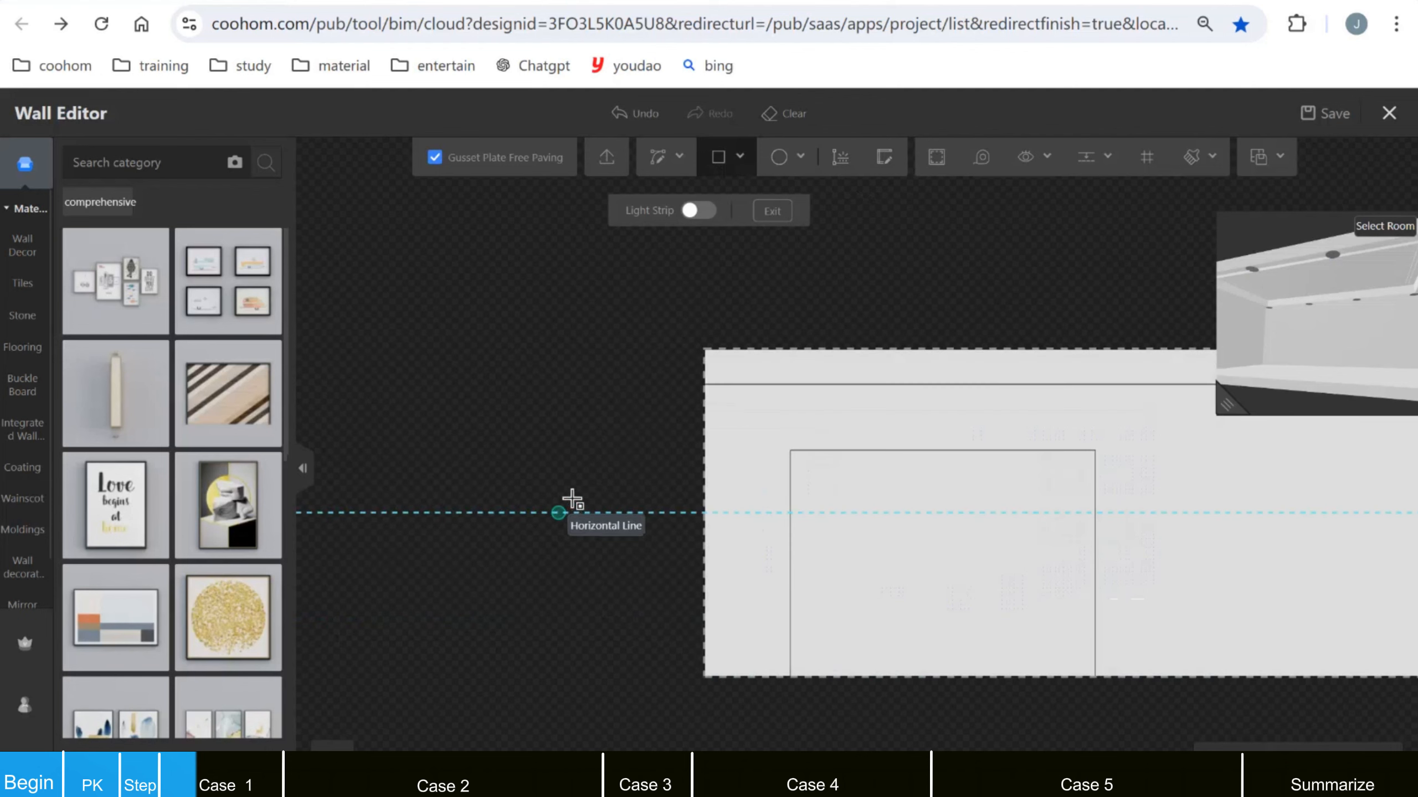
pyautogui.press('Escape')
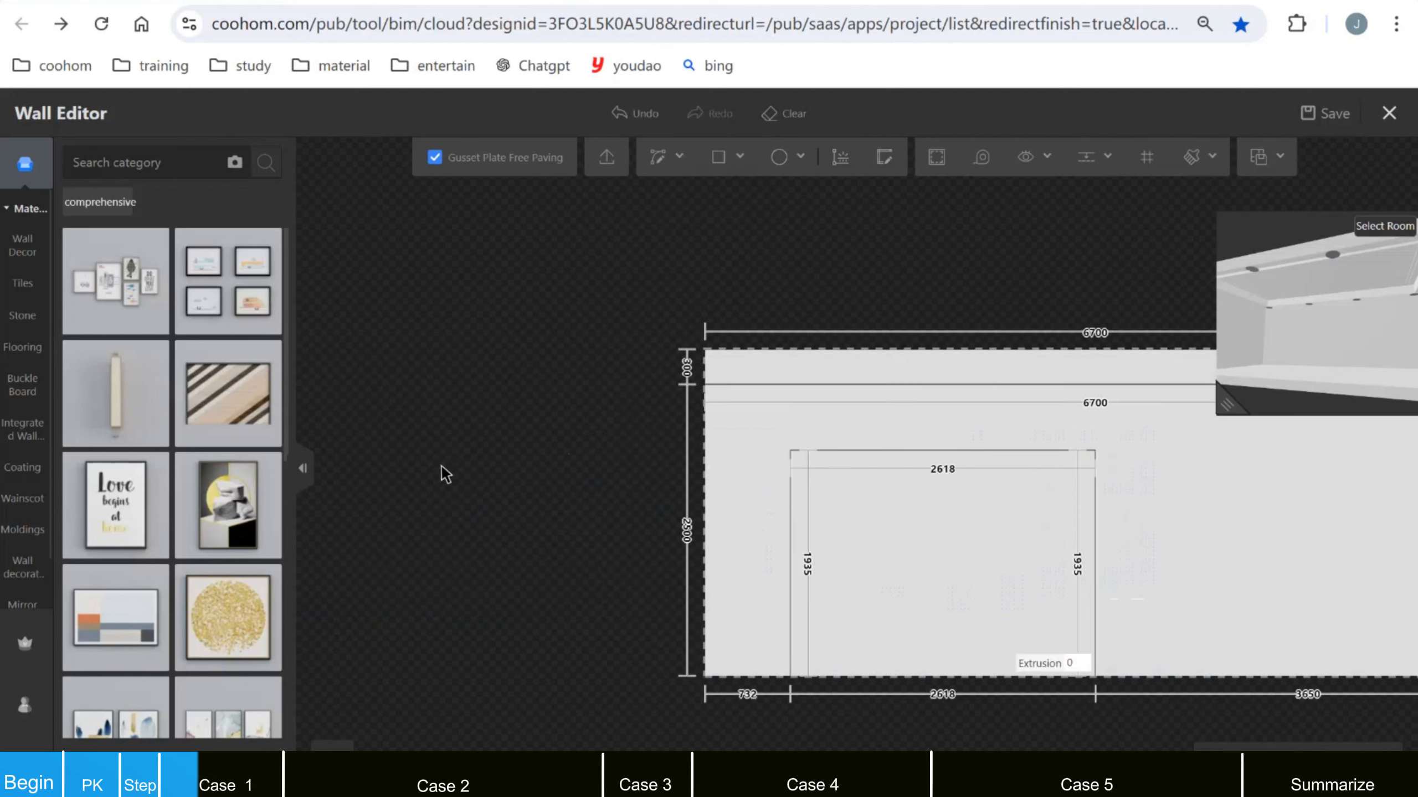
# Step: Round the rectangle's upper-left corner with a radius of 500
pyautogui.scroll(-1, 939, 577)
pyautogui.scroll(3, 538, 443)
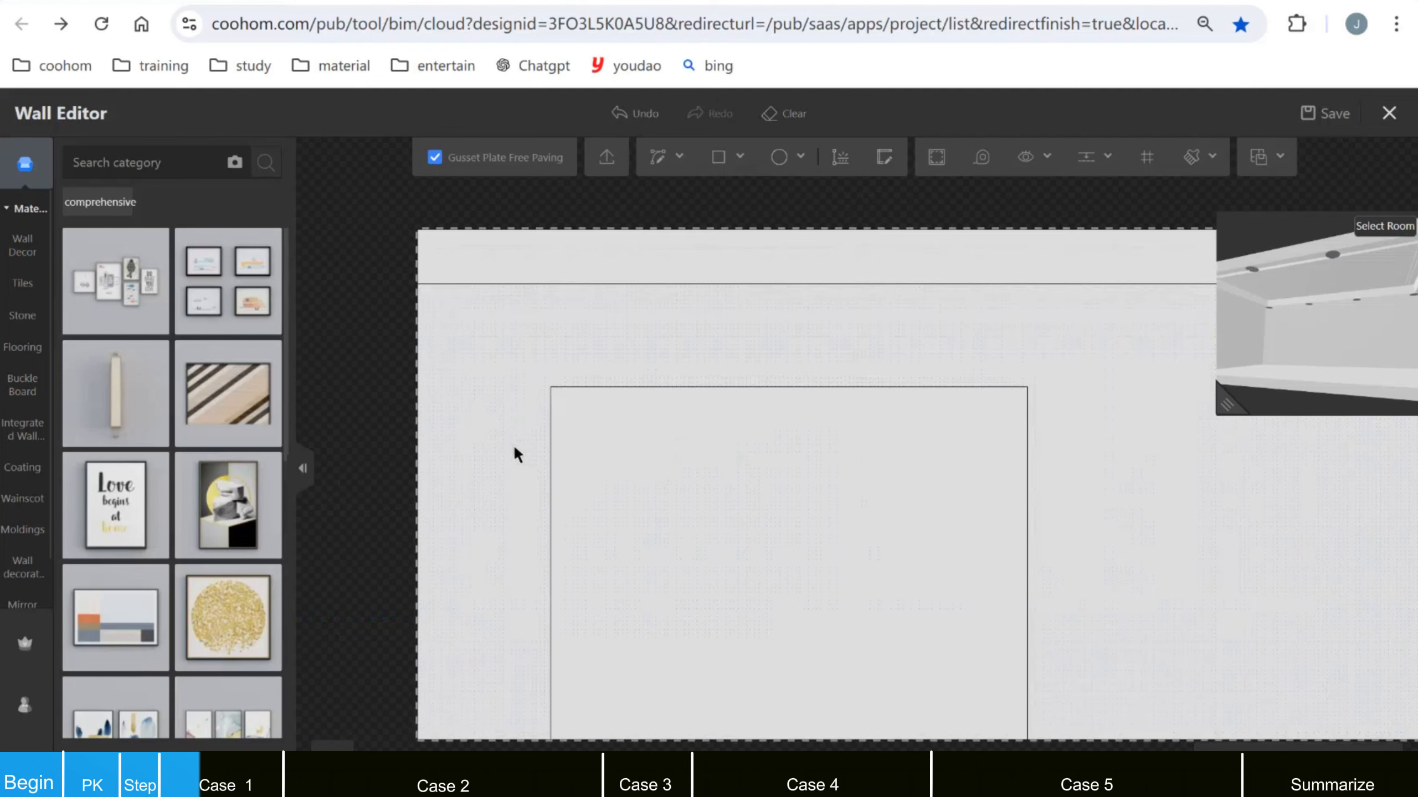
pyautogui.moveTo(496, 334); pyautogui.dragTo(852, 549)
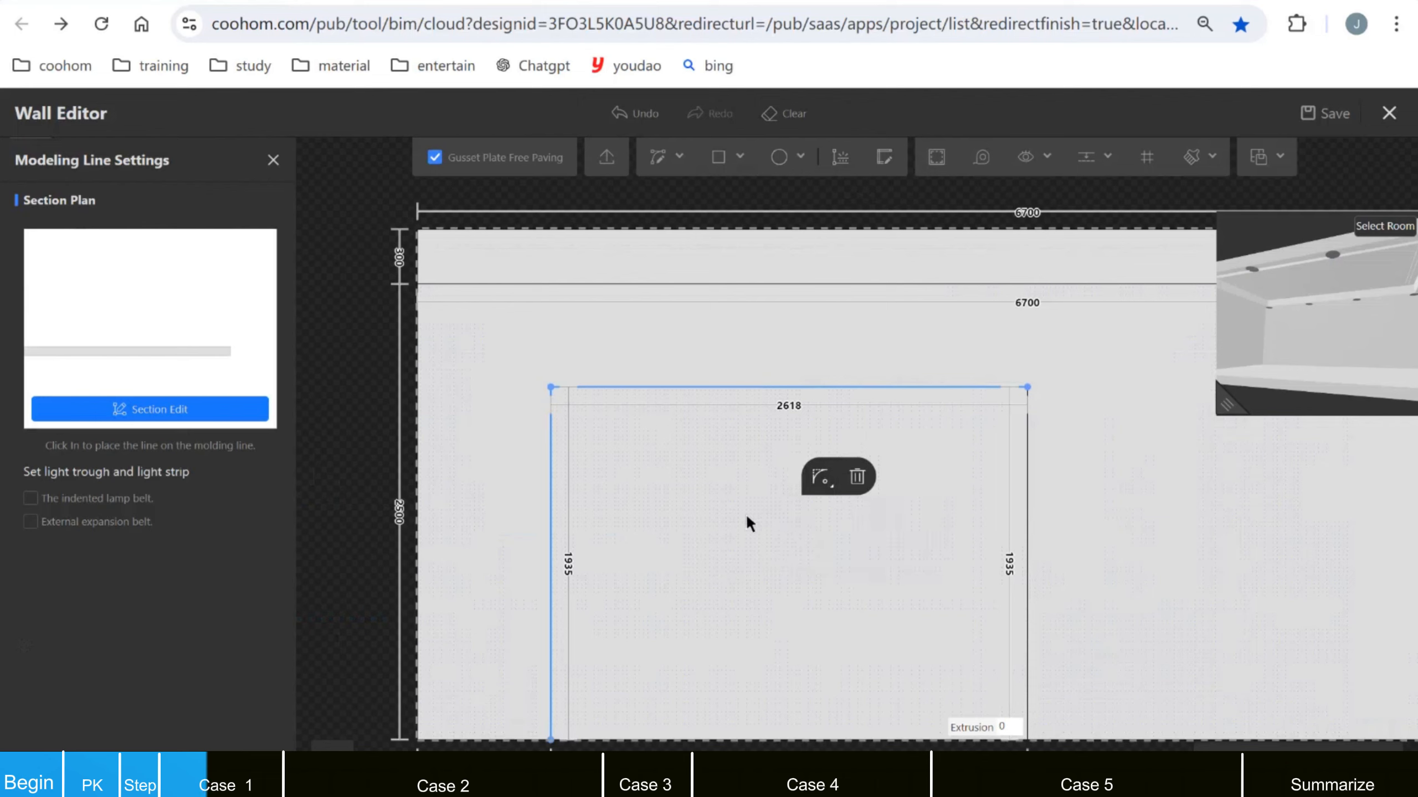
pyautogui.moveTo(818, 477)
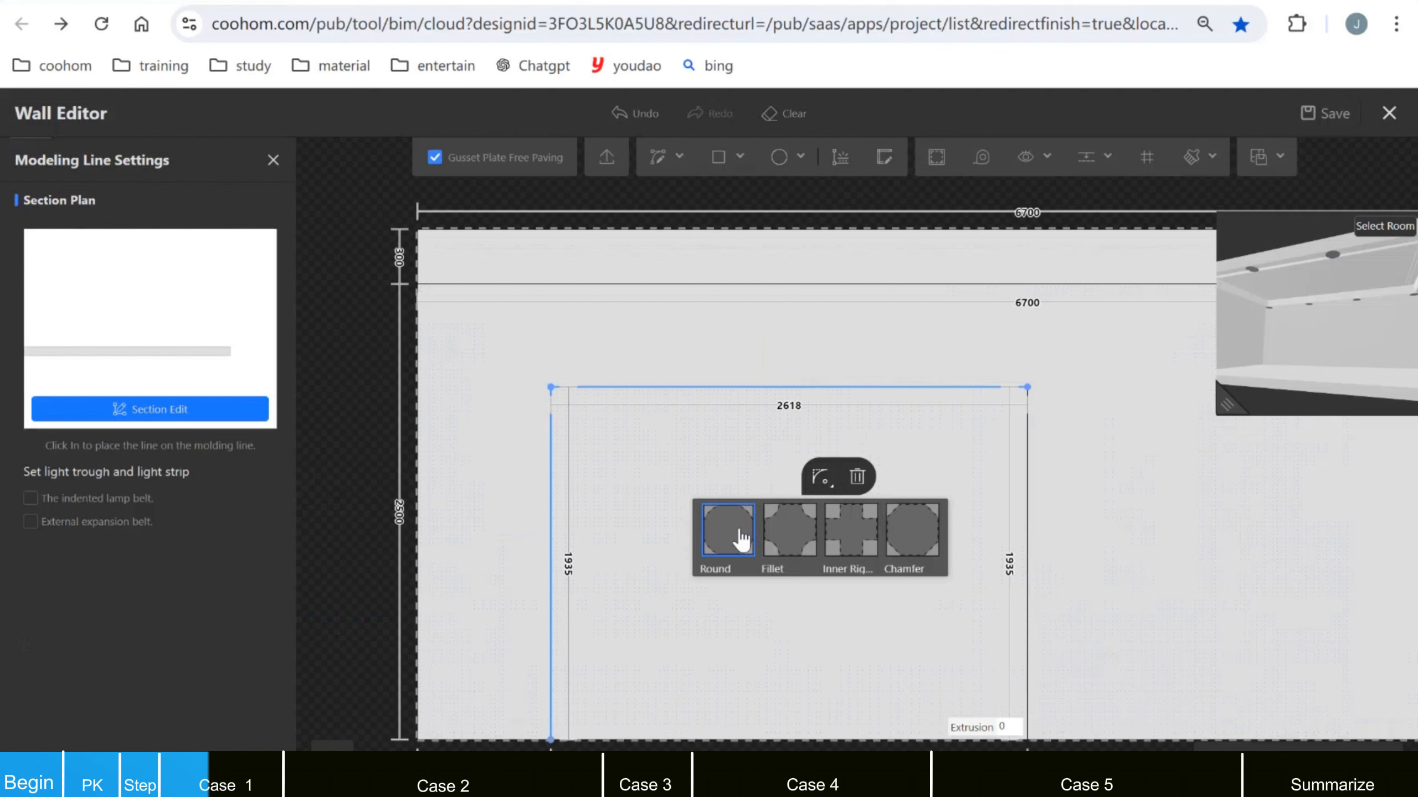
pyautogui.click(741, 533)
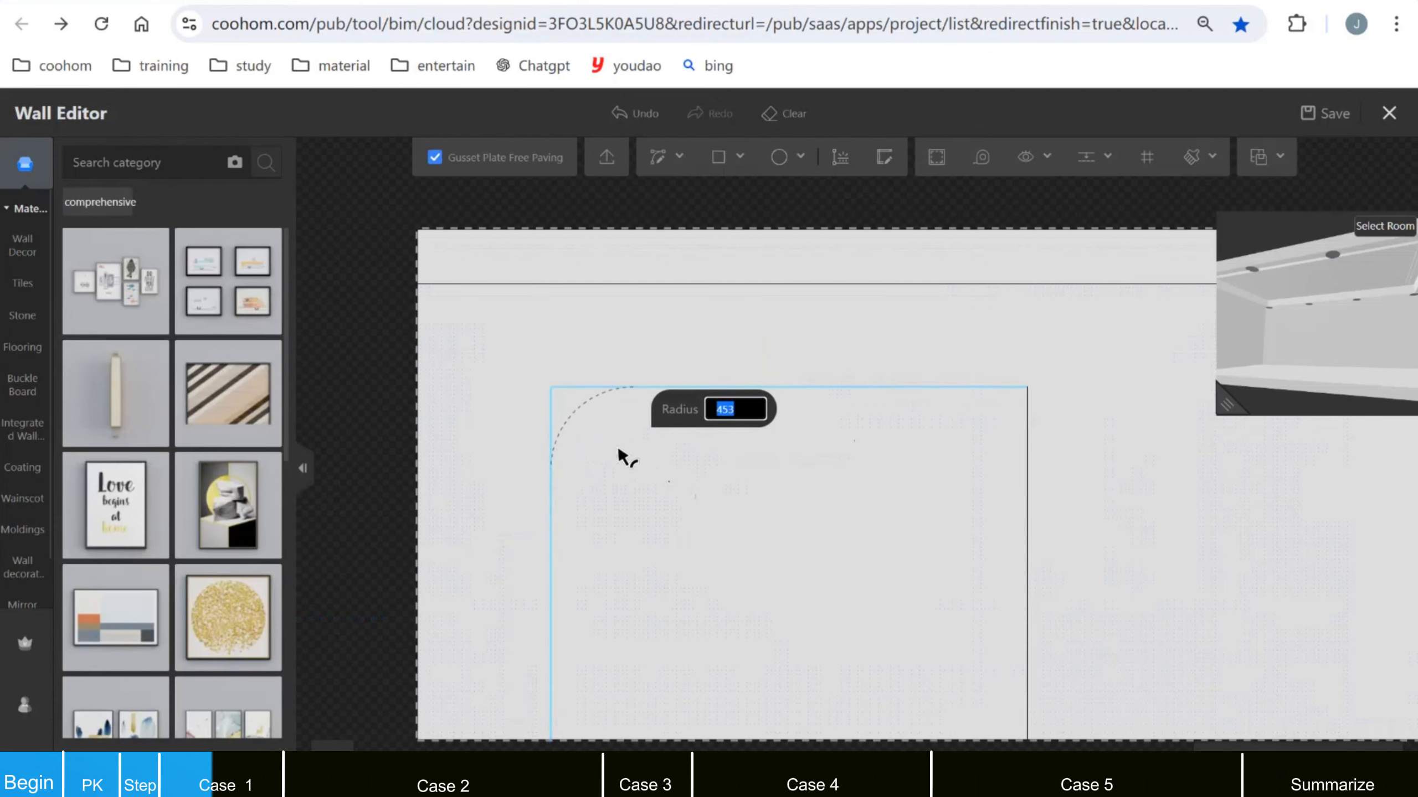
pyautogui.write('500')
pyautogui.press('Return')
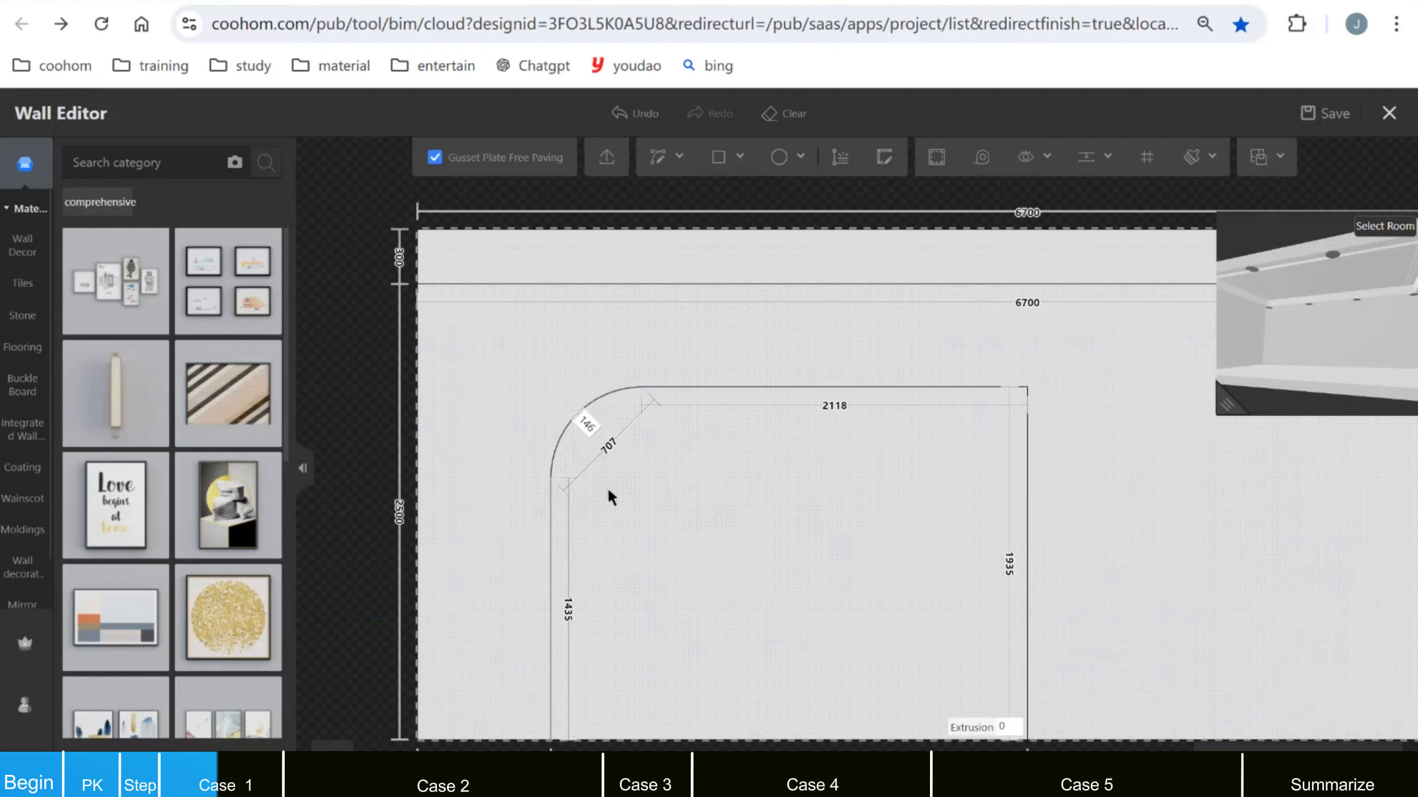
# Step: Set the extrusion of the rounded shape to 100 and enlarge the 3D preview on the wall
pyautogui.click(876, 537)
pyautogui.click(1006, 724)
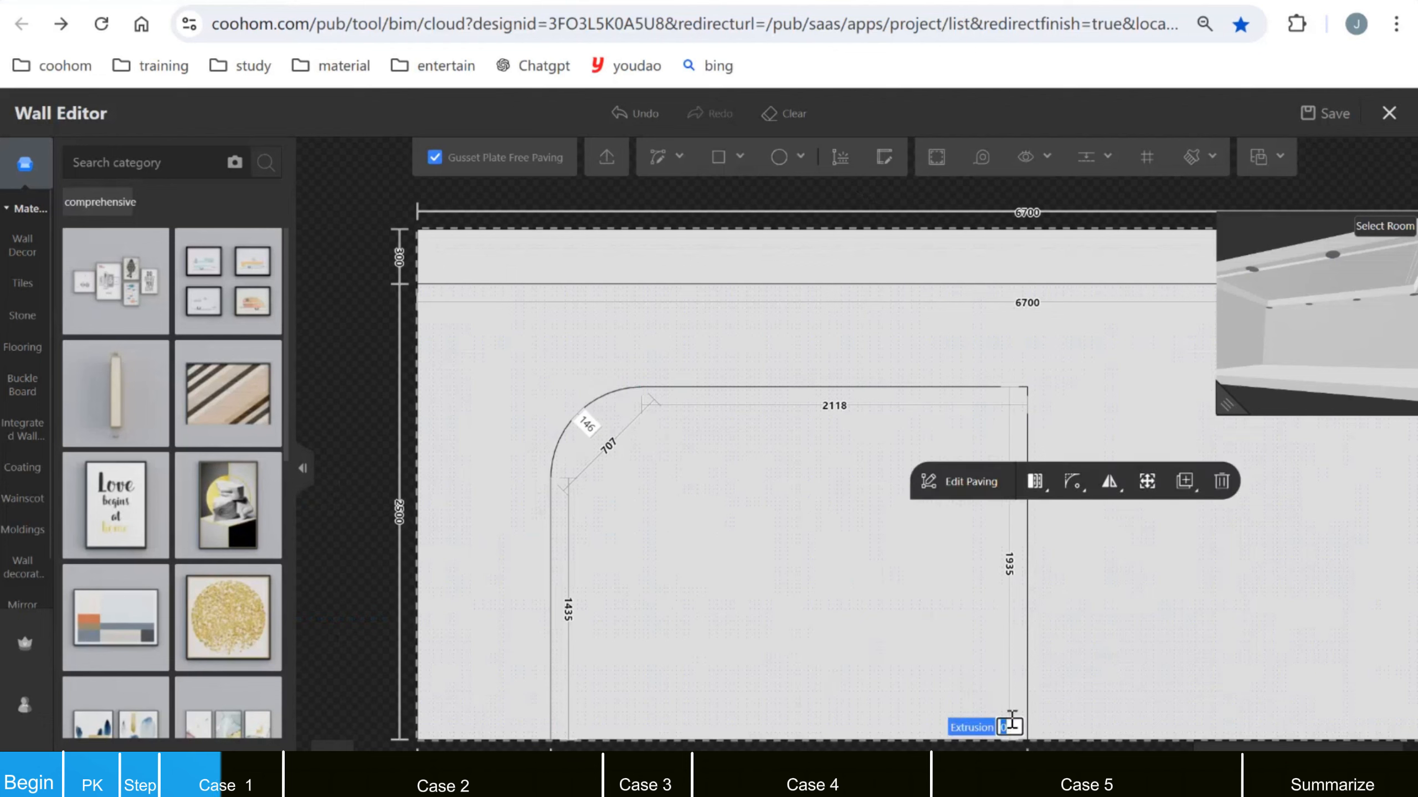
pyautogui.write('100')
pyautogui.press('Return')
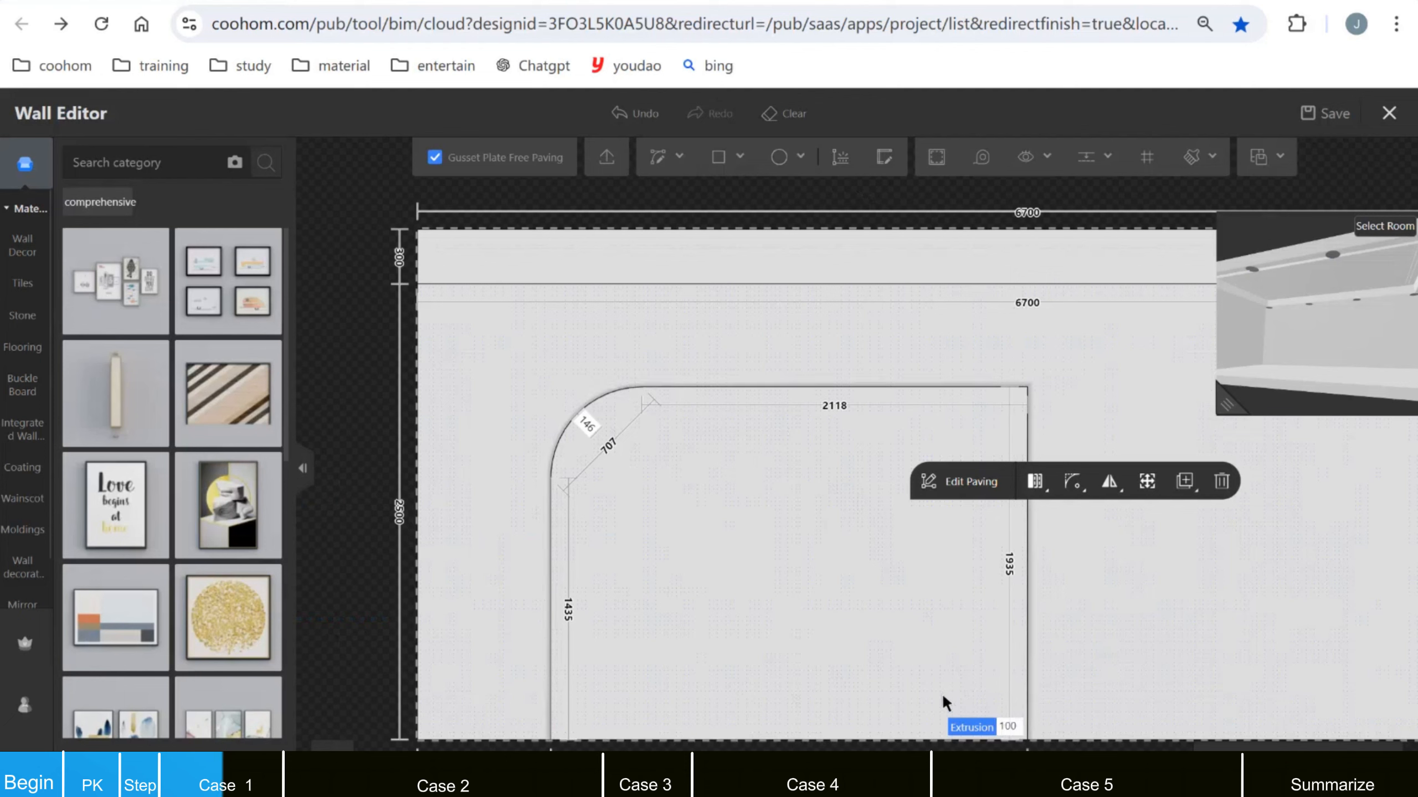
pyautogui.moveTo(1224, 391); pyautogui.dragTo(913, 553)
pyautogui.moveTo(1153, 473); pyautogui.dragTo(1234, 437)
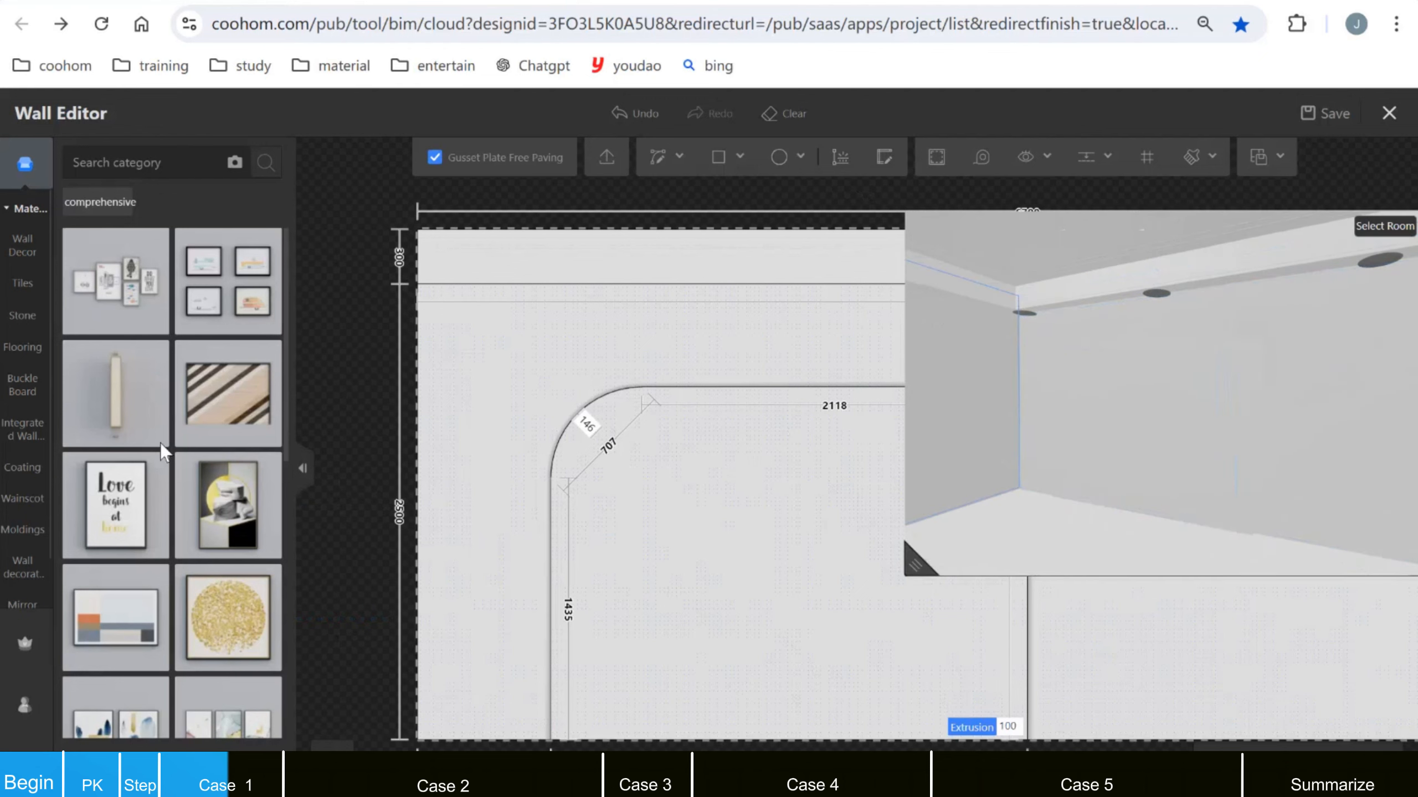
# Step: Apply a white grey-veined marble from the Stone category to the front of the extruded shape
pyautogui.click(24, 316)
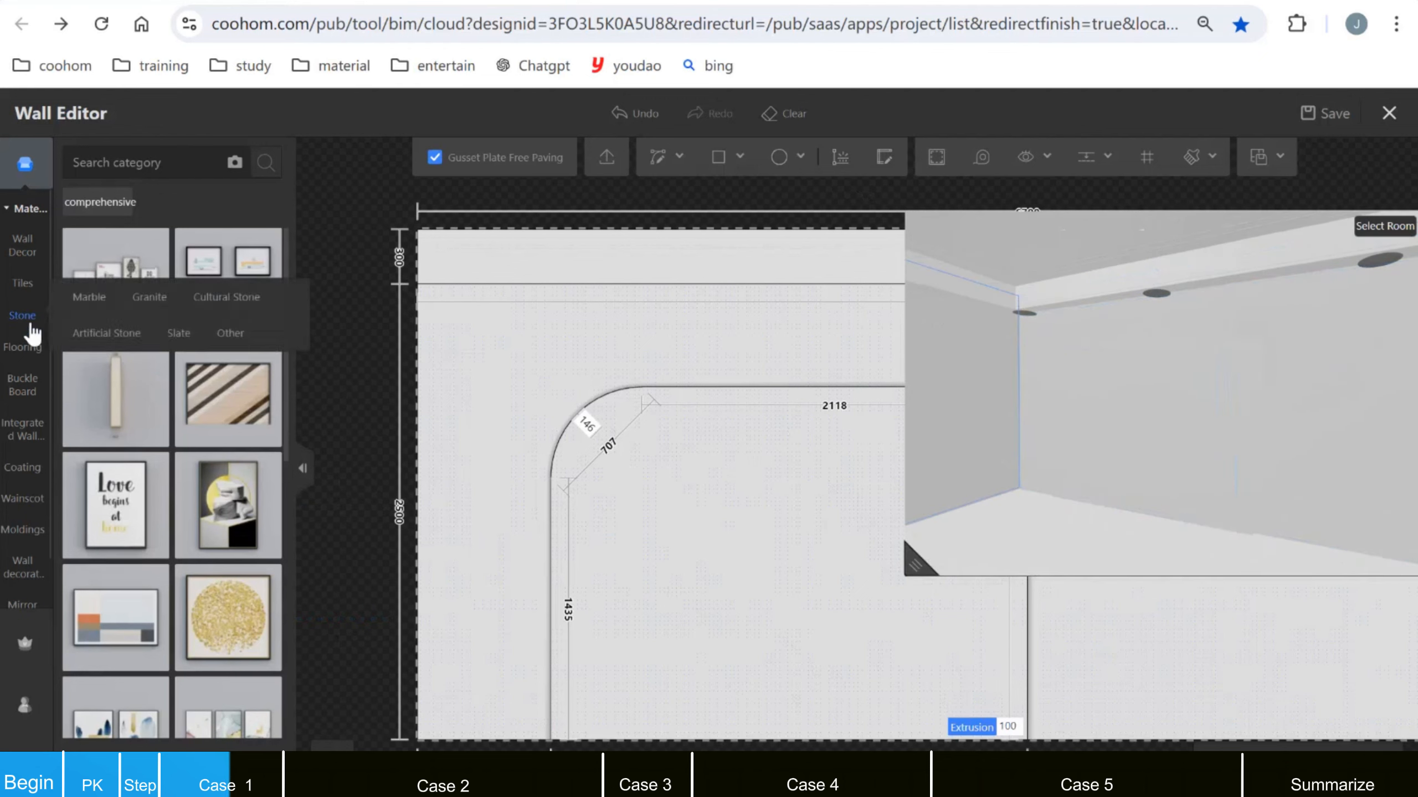
pyautogui.click(130, 199)
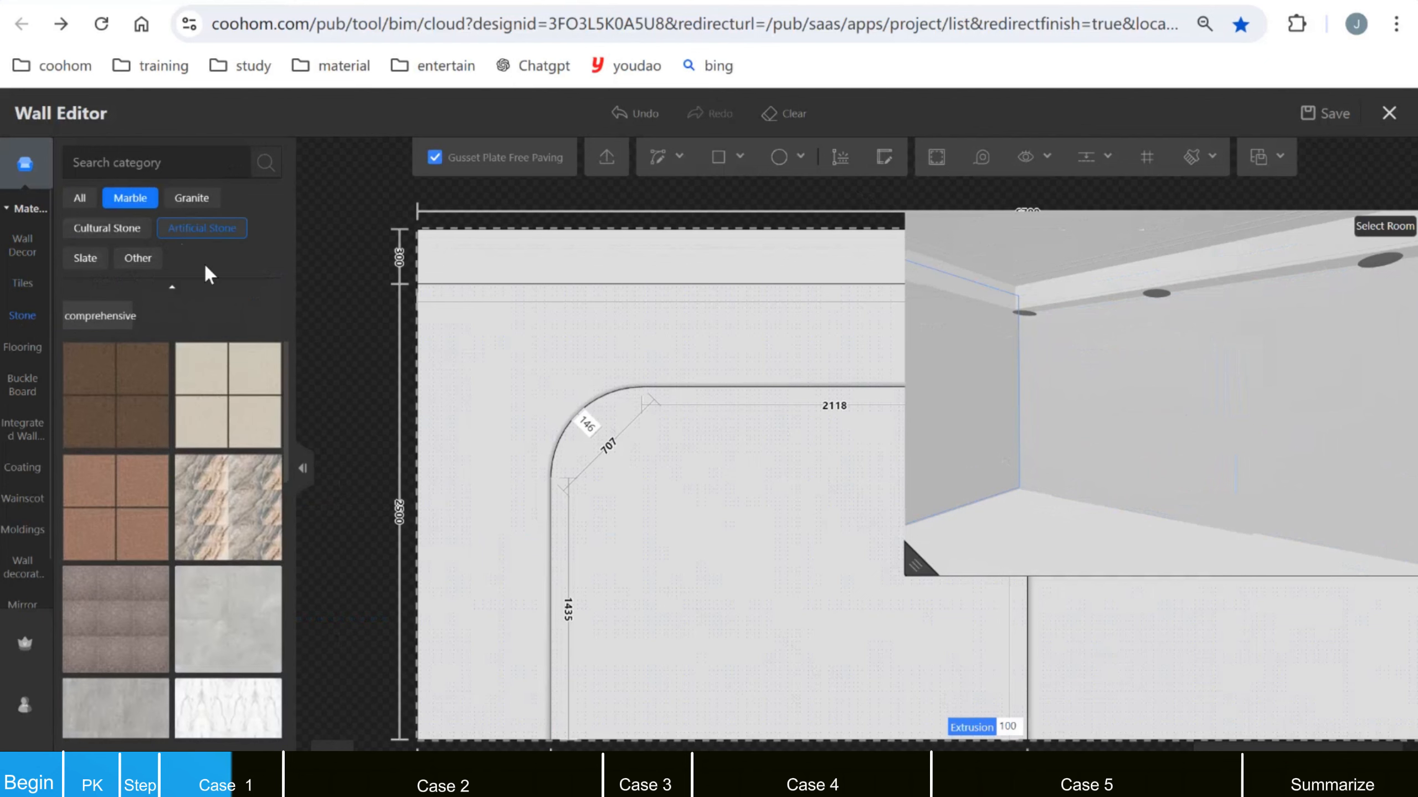
pyautogui.click(737, 481)
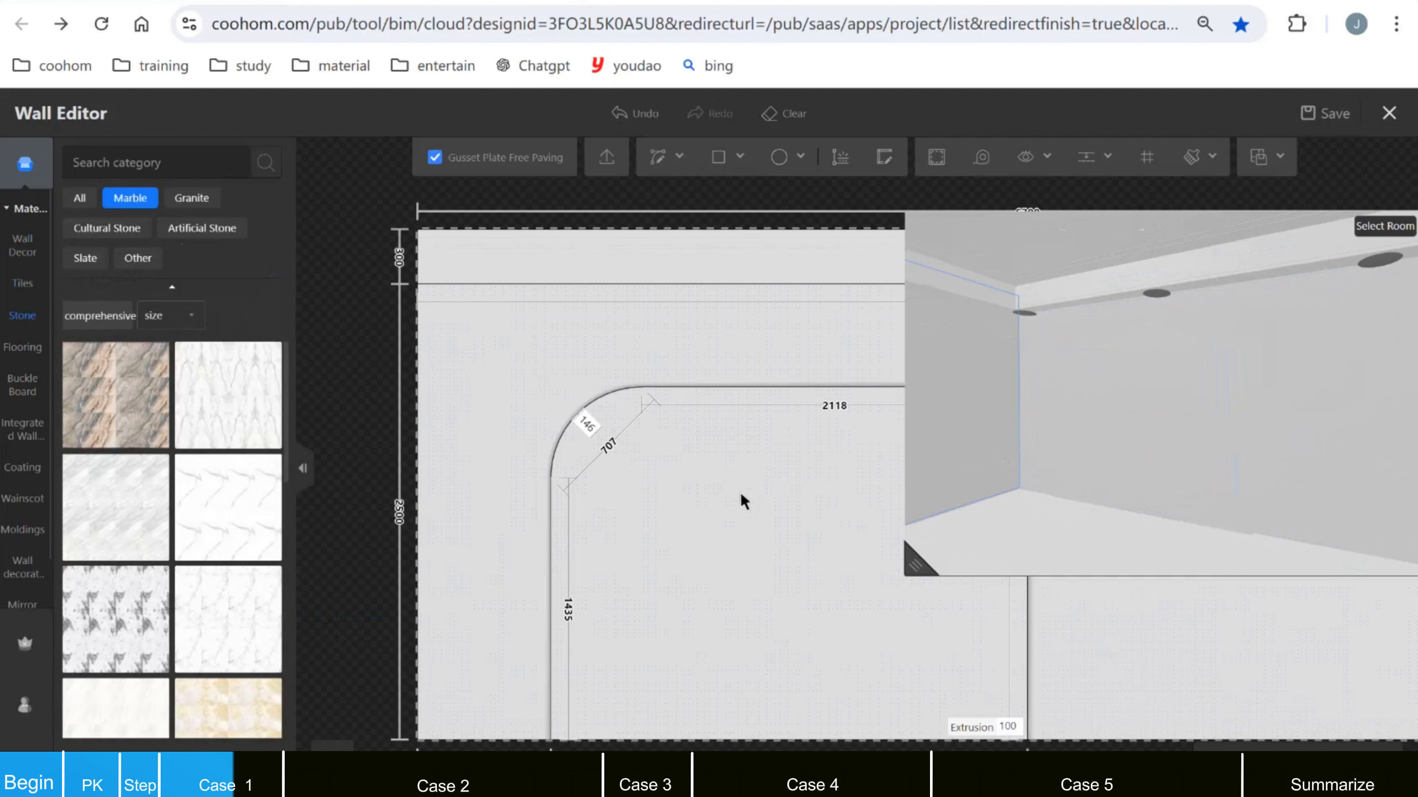
# Step: Examine the marble panel and its side edges from several angles in the 3D preview
pyautogui.scroll(-7, 485, 538)
pyautogui.scroll(1, 768, 541)
pyautogui.moveTo(1106, 447); pyautogui.dragTo(1157, 414)
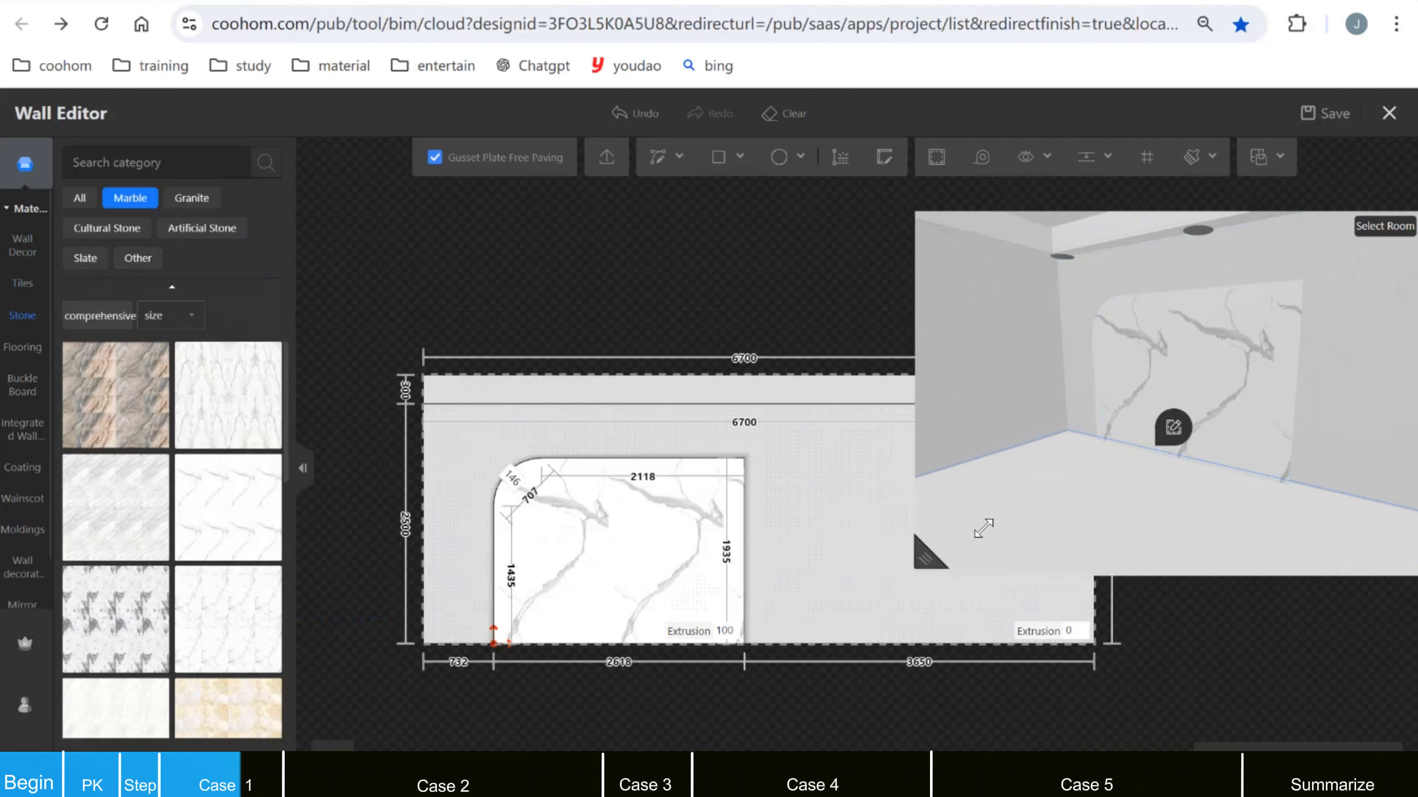
pyautogui.scroll(2, 542, 572)
pyautogui.scroll(1, 544, 575)
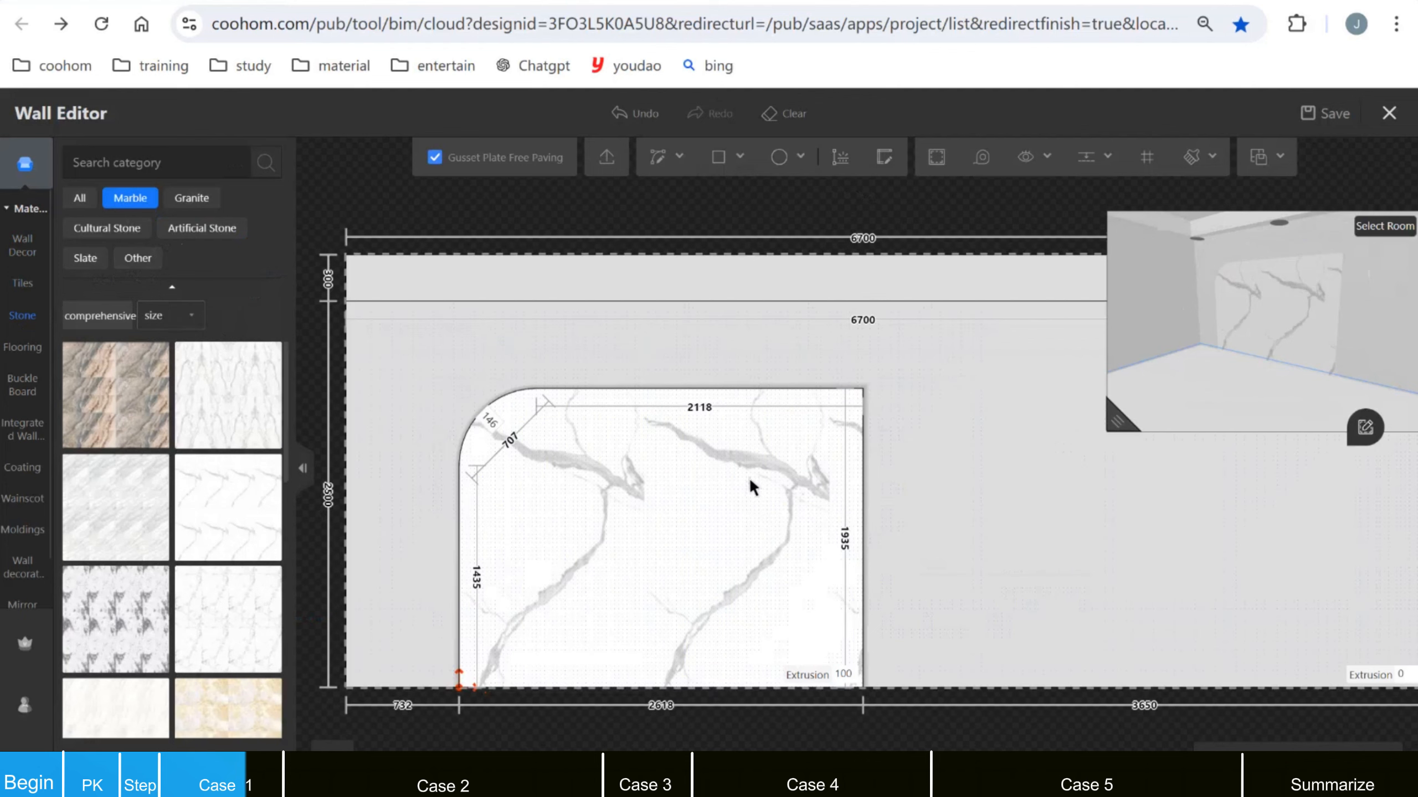
pyautogui.moveTo(1183, 303); pyautogui.dragTo(1250, 330)
pyautogui.moveTo(1119, 424); pyautogui.dragTo(738, 665)
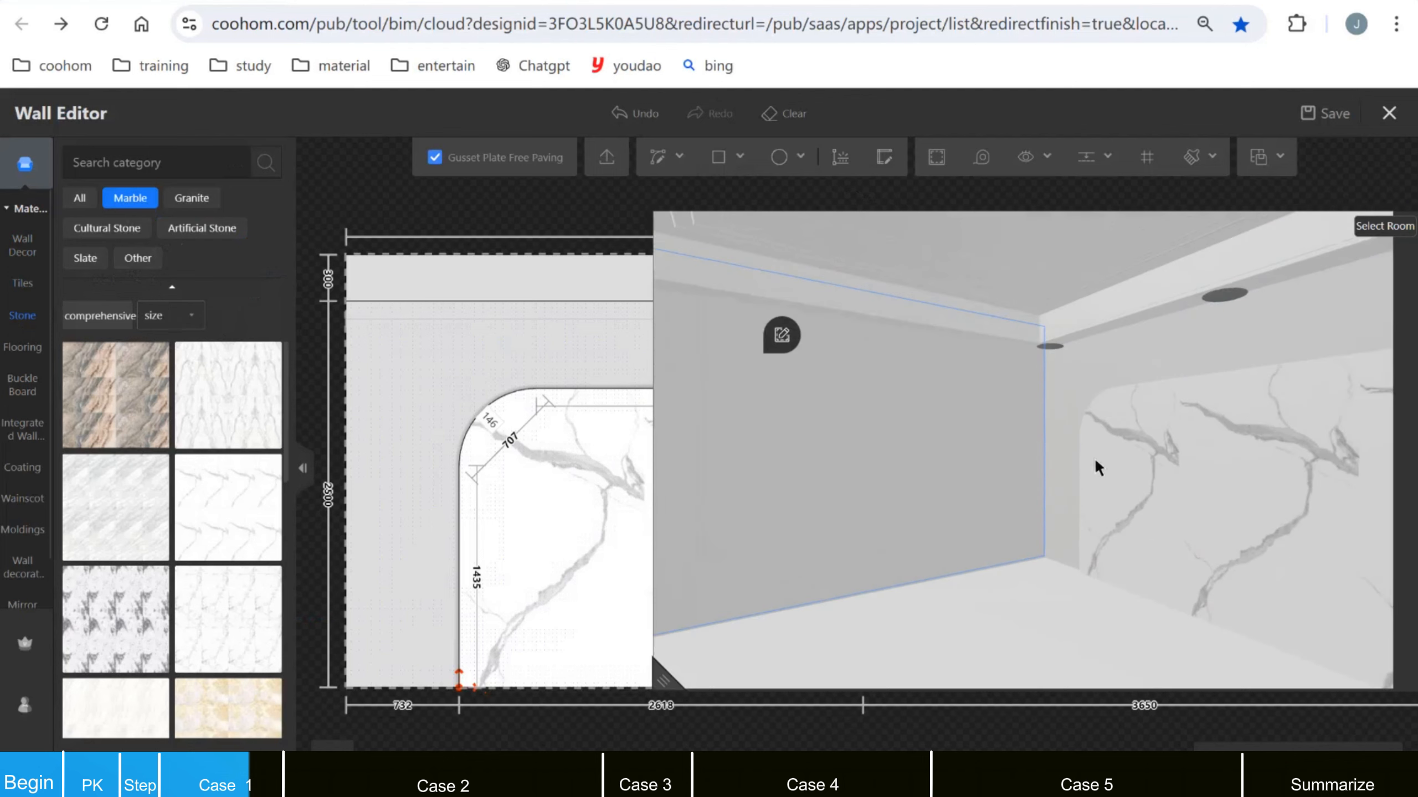
pyautogui.moveTo(1129, 480); pyautogui.dragTo(1163, 427)
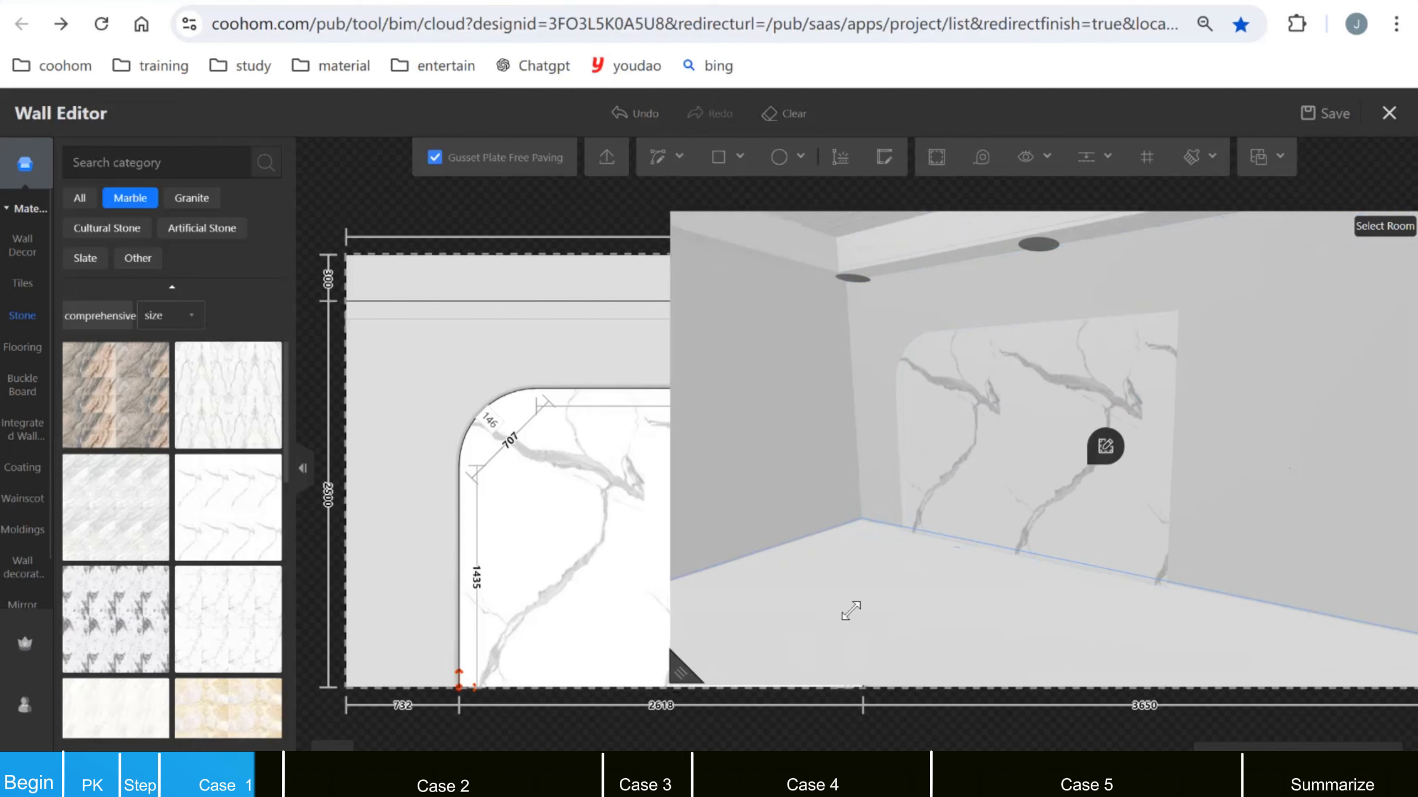
pyautogui.moveTo(682, 677); pyautogui.dragTo(1198, 406)
# Step: Apply a white marble from the Stone category to the side face of the panel's right edge through its elevation
pyautogui.click(862, 459)
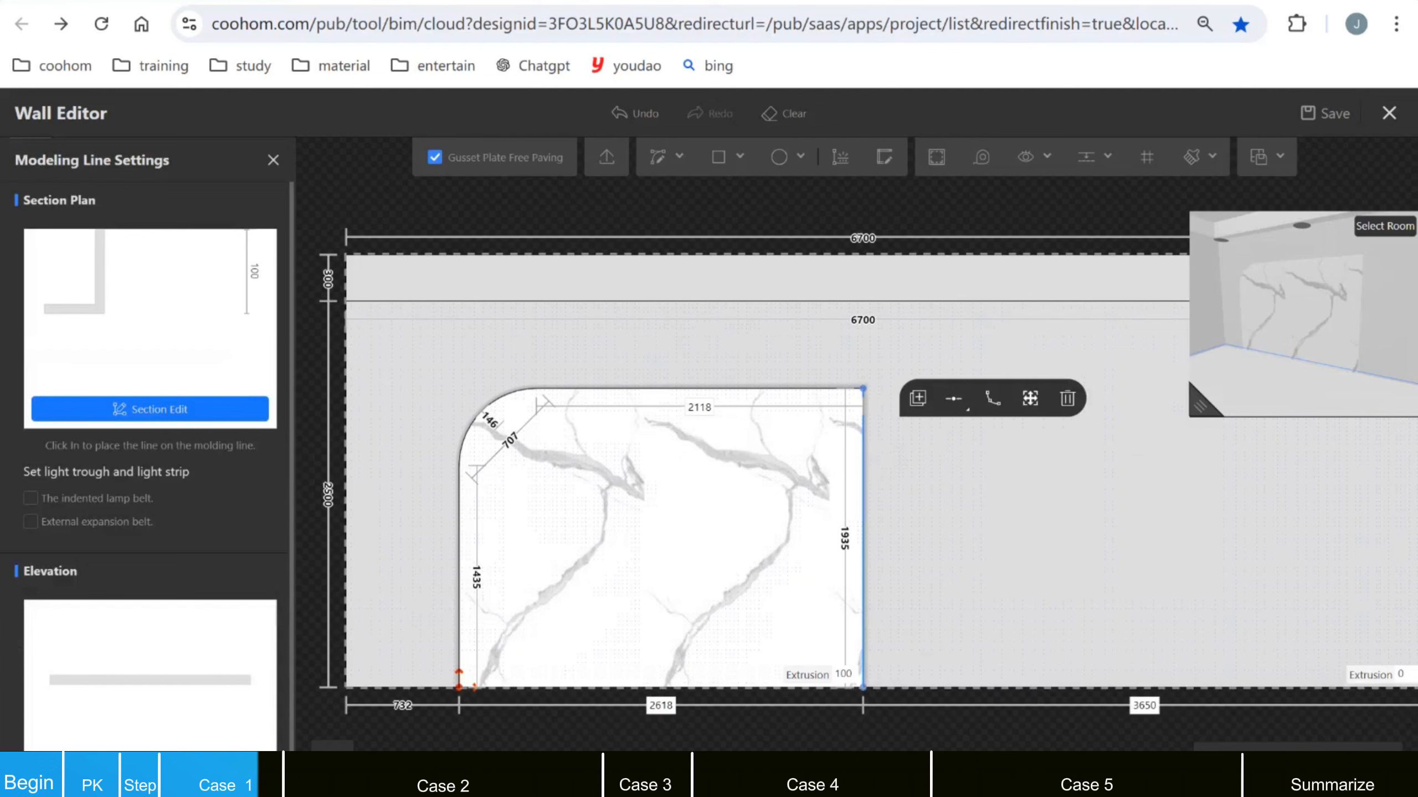
pyautogui.click(193, 674)
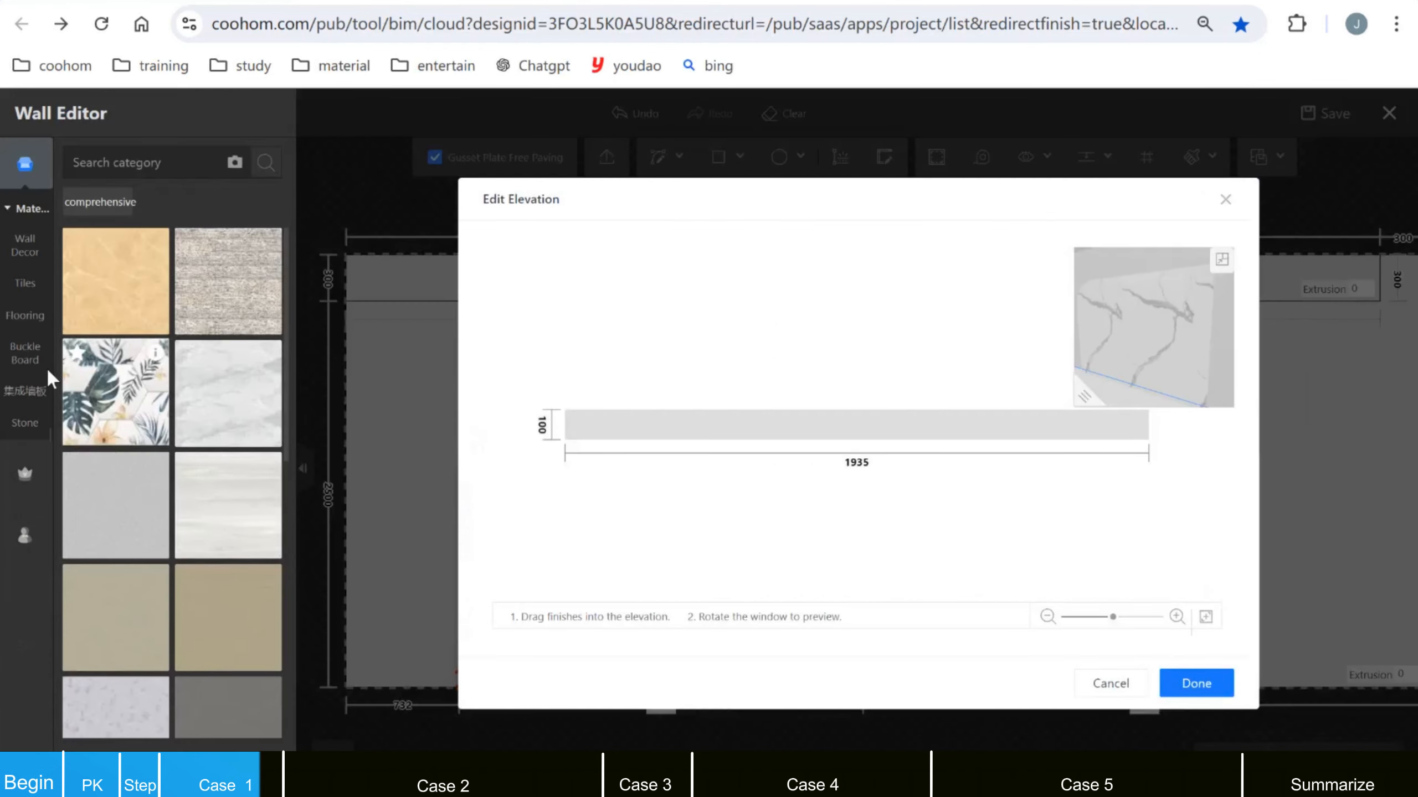
pyautogui.click(25, 425)
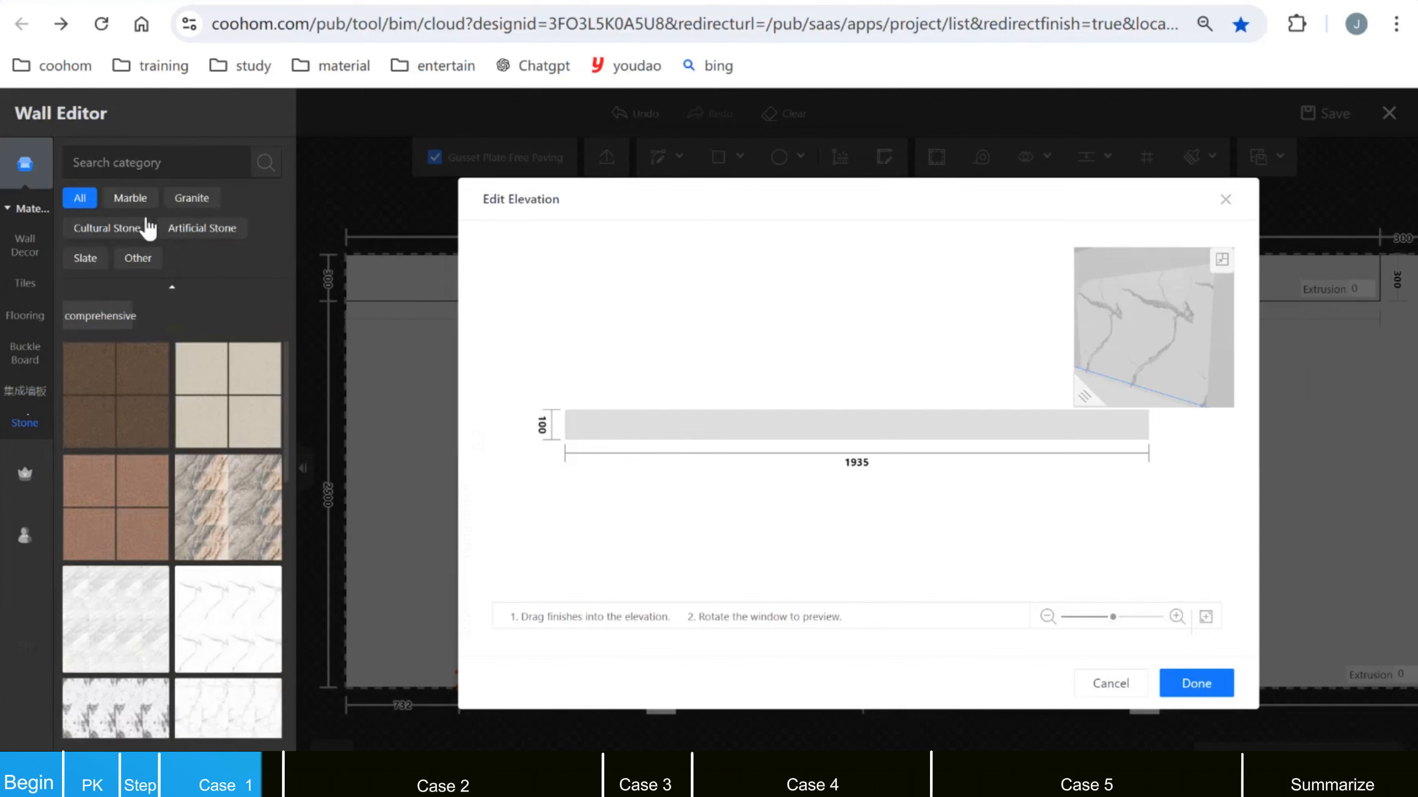
pyautogui.click(136, 201)
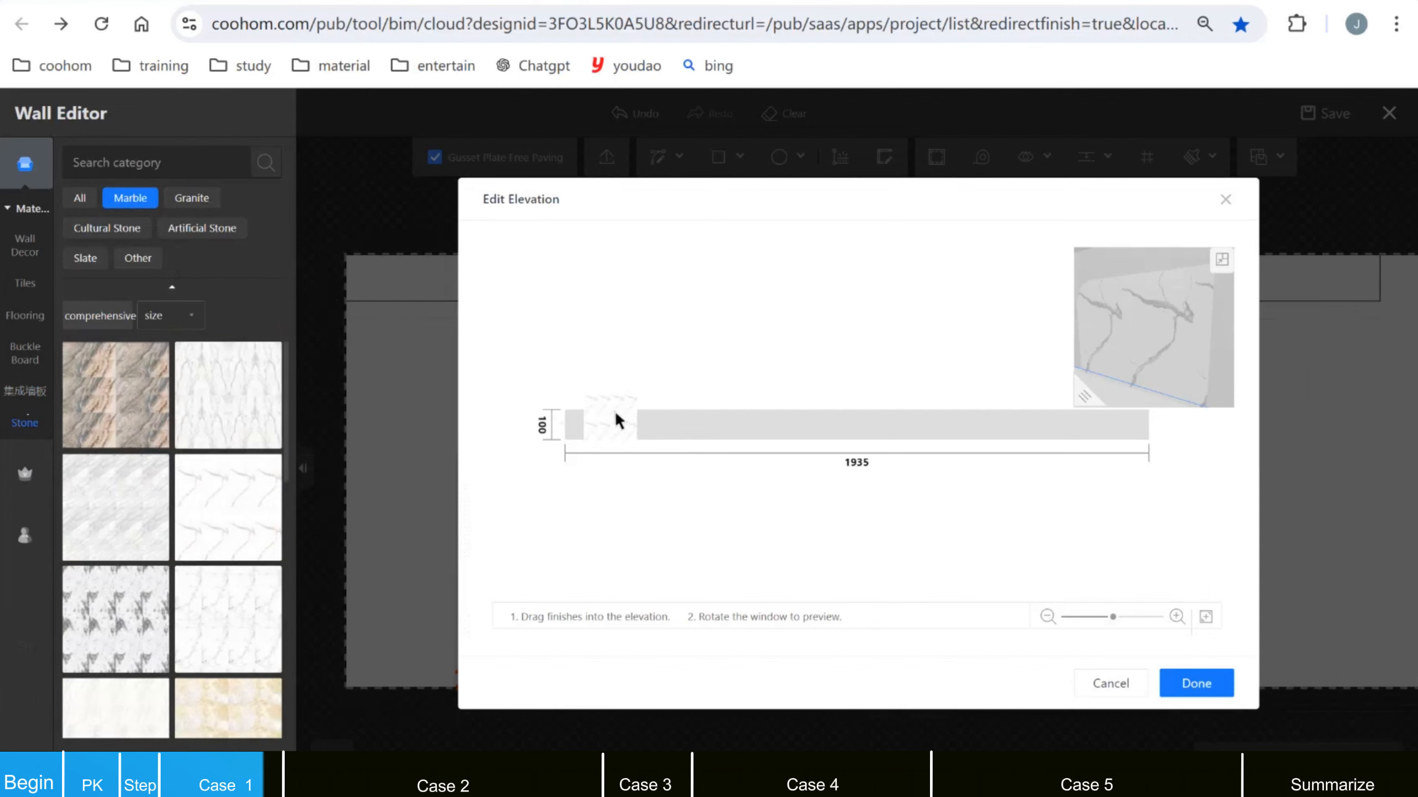
pyautogui.moveTo(627, 425); pyautogui.dragTo(630, 430)
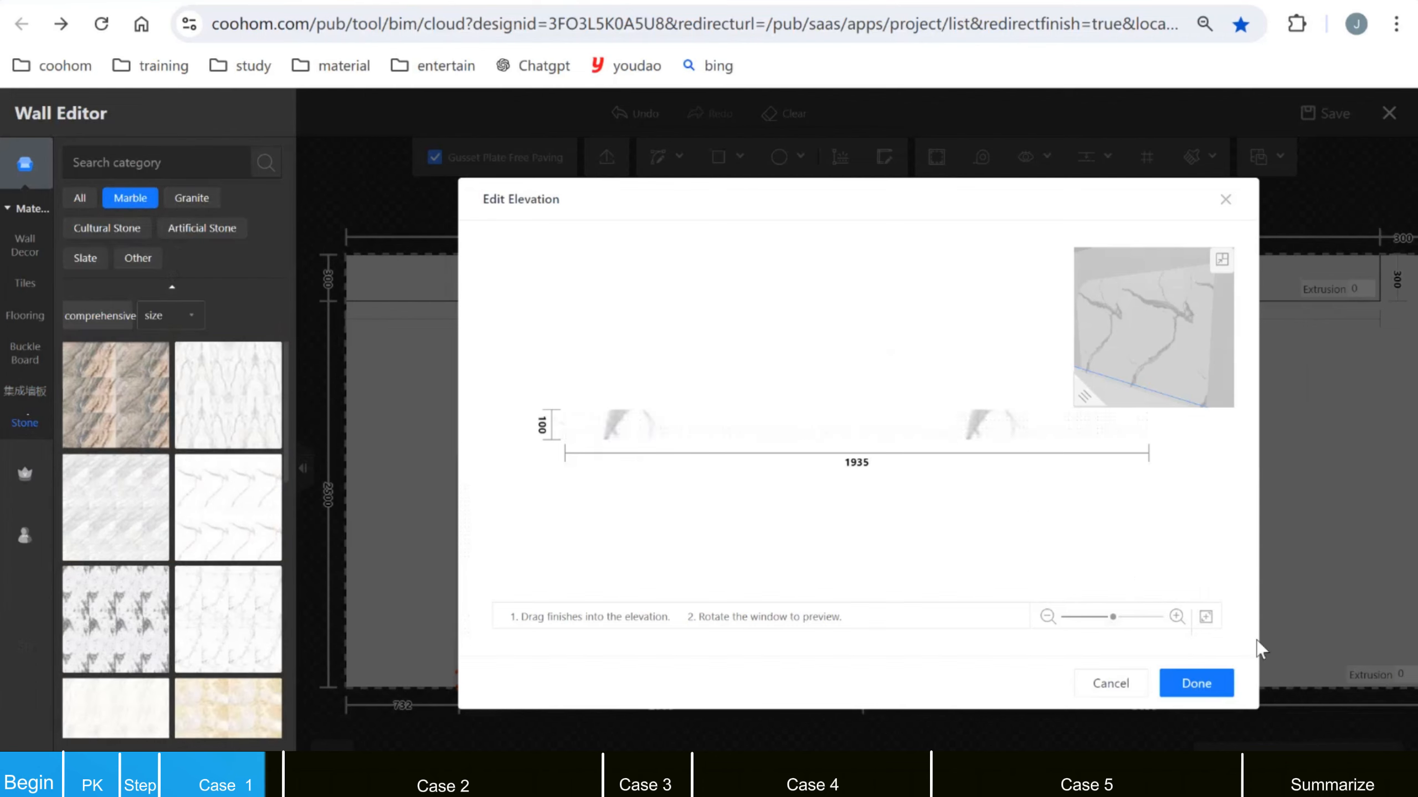
pyautogui.click(1196, 683)
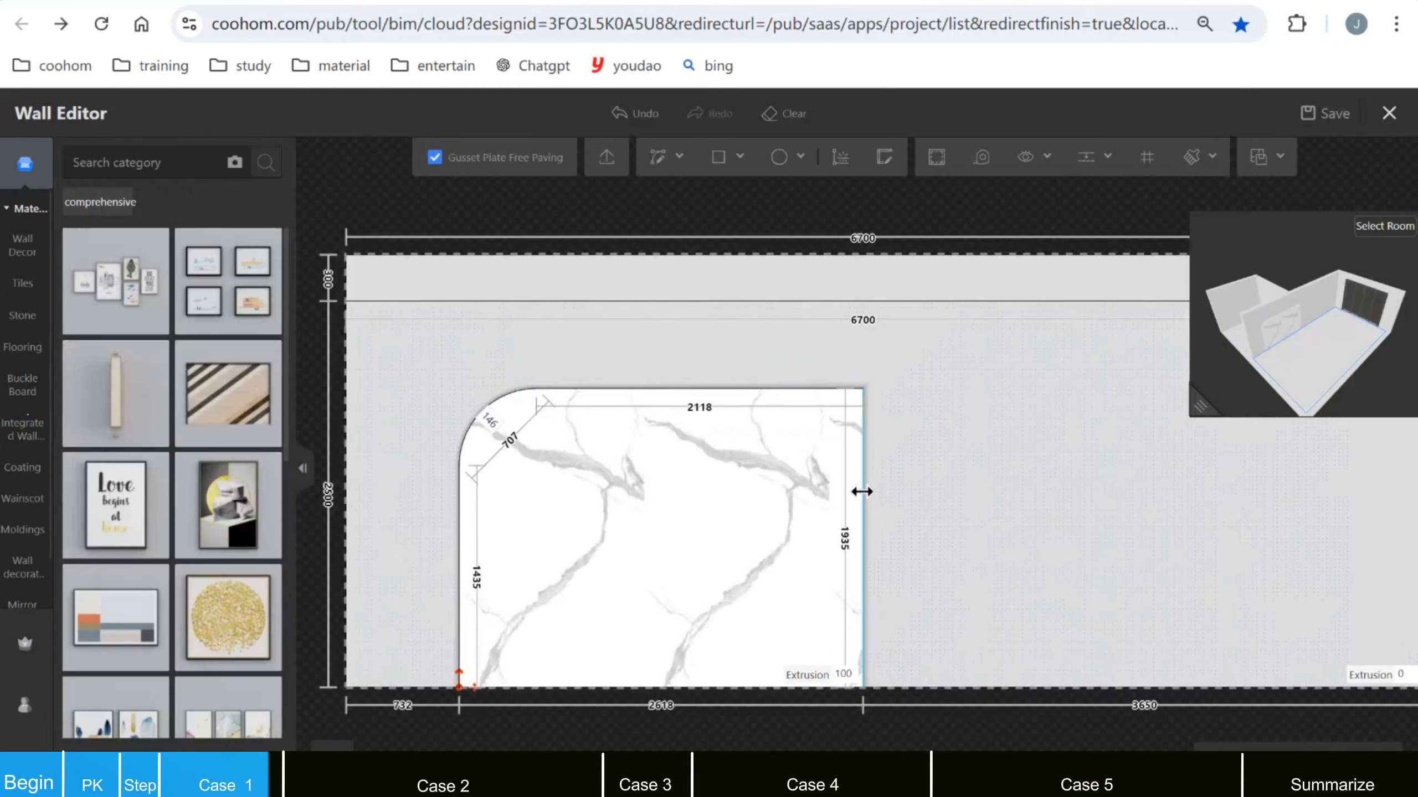
# Step: Copy the right edge's marble finish to all edges of the panel and check the result in the 3D preview
pyautogui.click(861, 491)
pyautogui.click(915, 428)
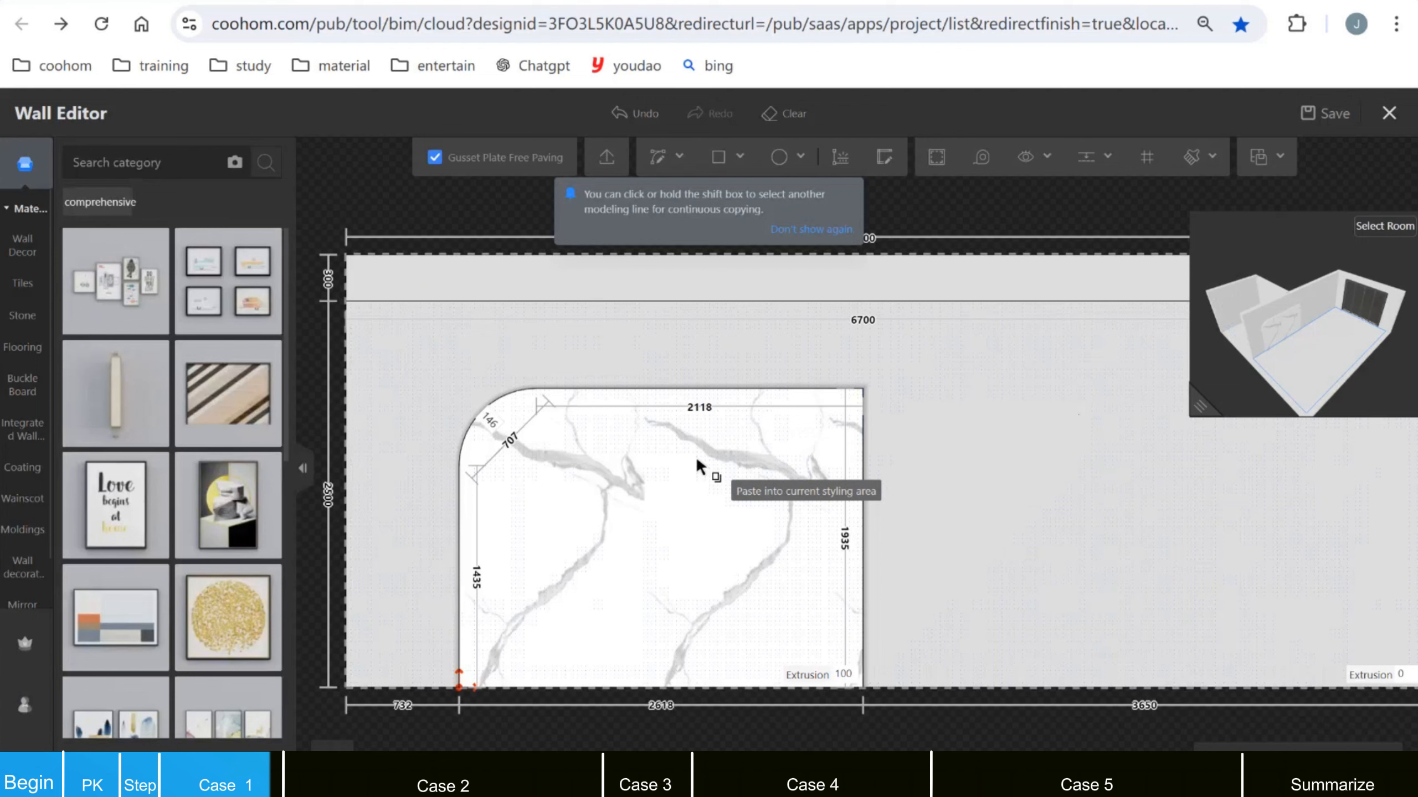
pyautogui.click(663, 460)
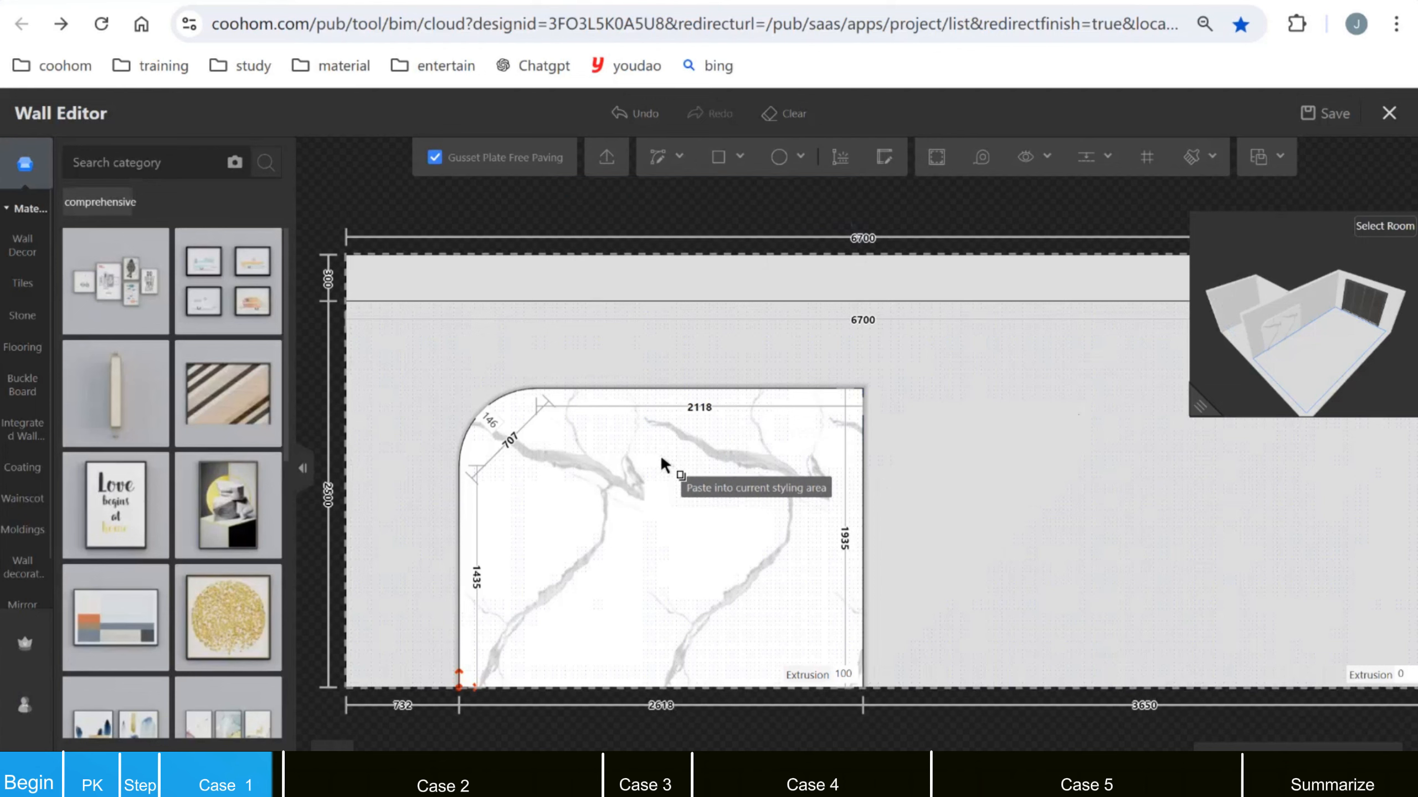
pyautogui.click(662, 460)
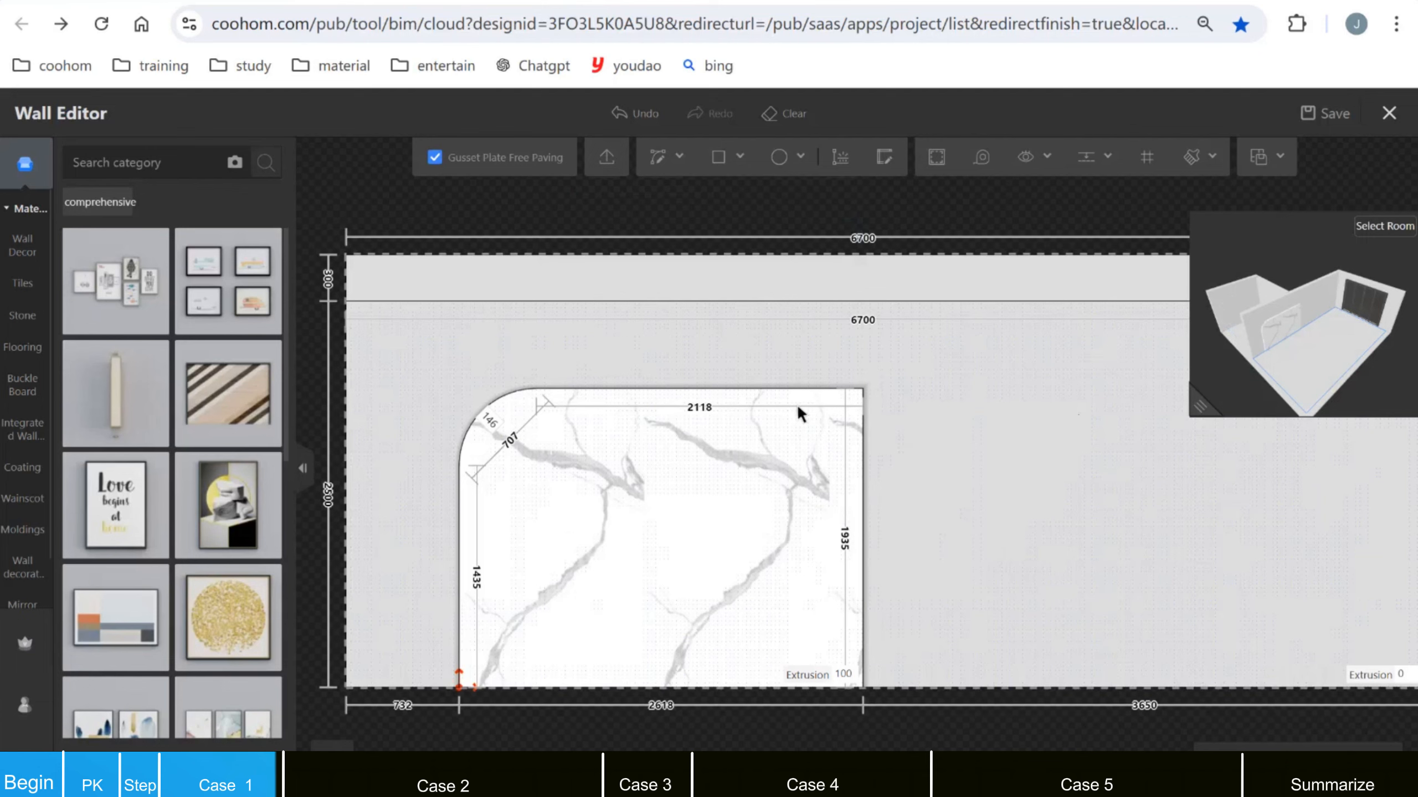
pyautogui.moveTo(1200, 416); pyautogui.dragTo(655, 732)
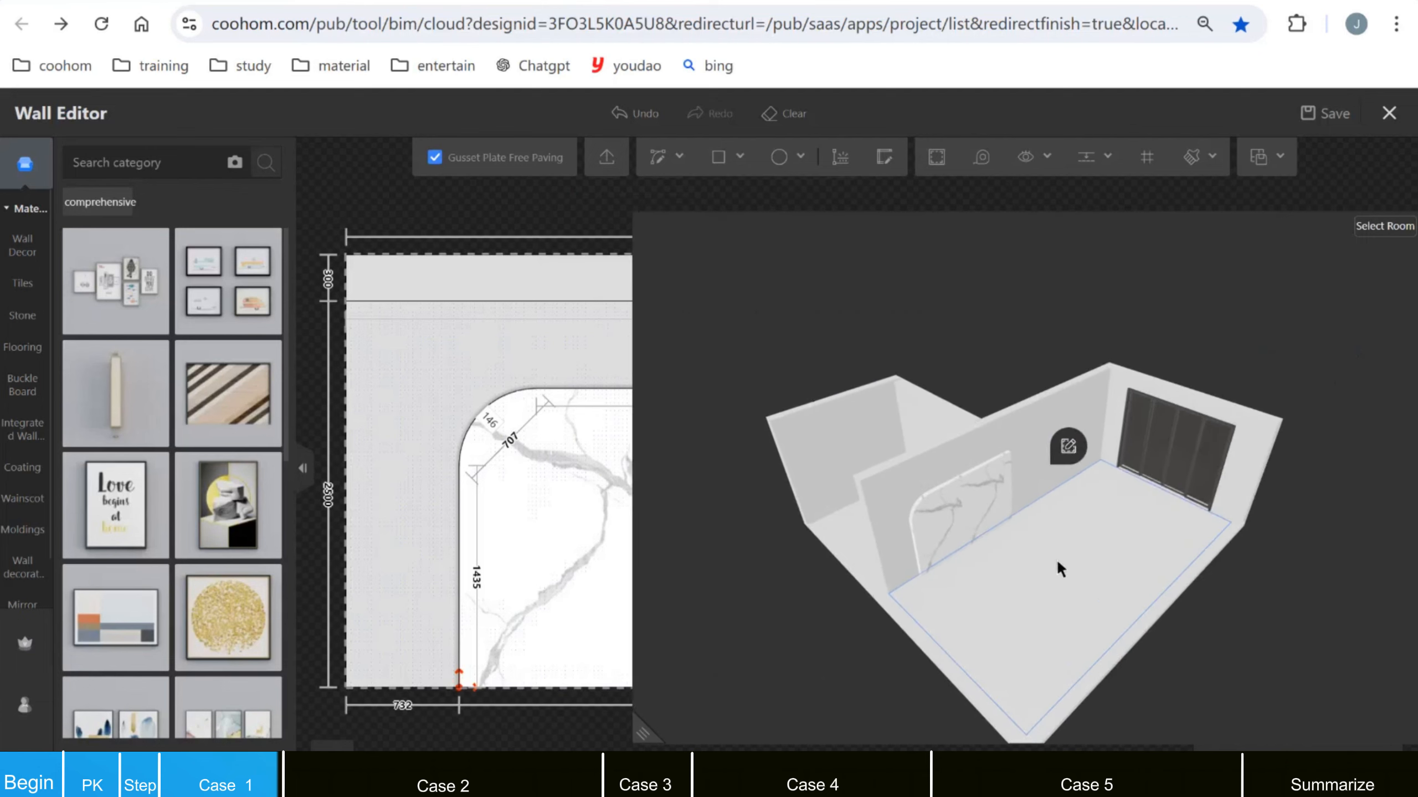
pyautogui.moveTo(1052, 608); pyautogui.dragTo(893, 573)
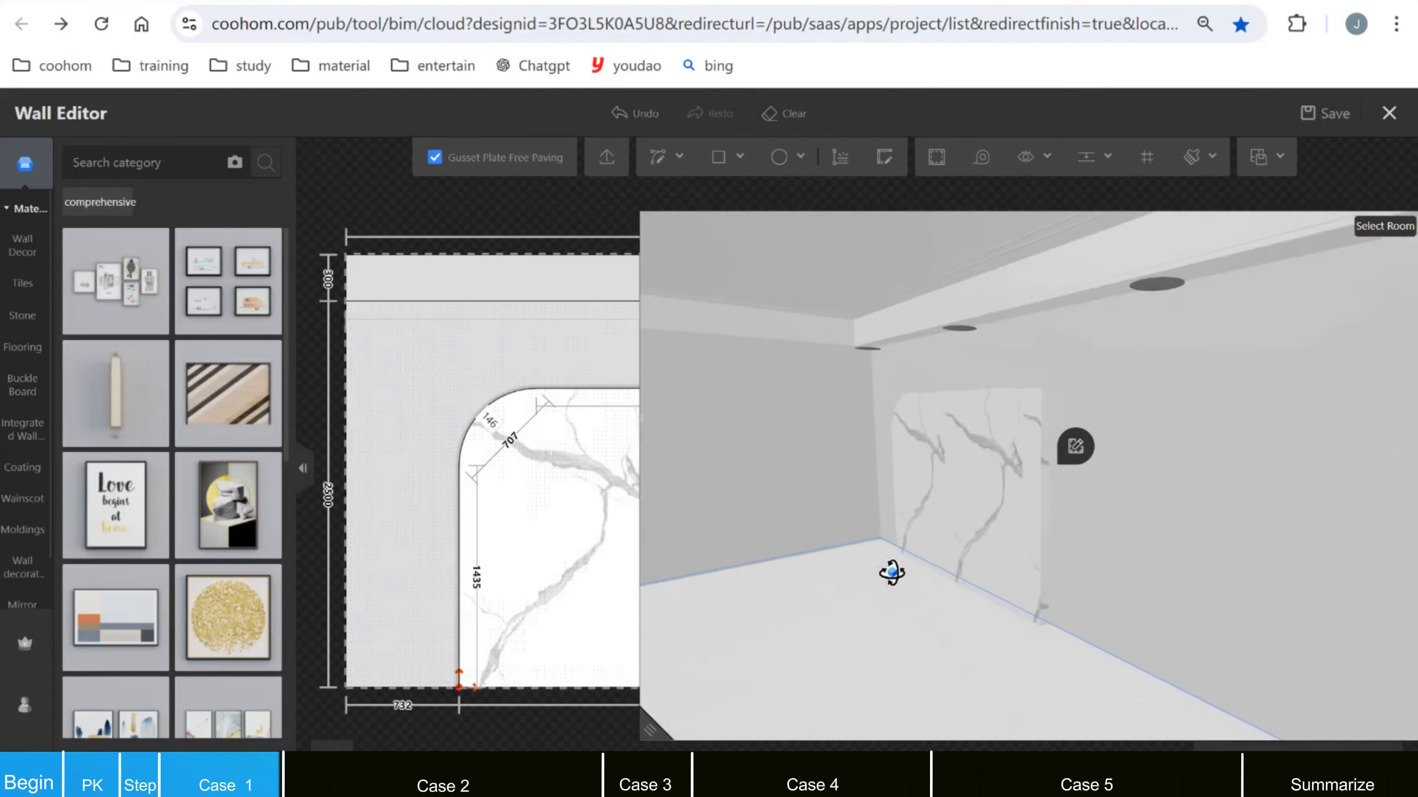
pyautogui.moveTo(646, 738); pyautogui.dragTo(1045, 530)
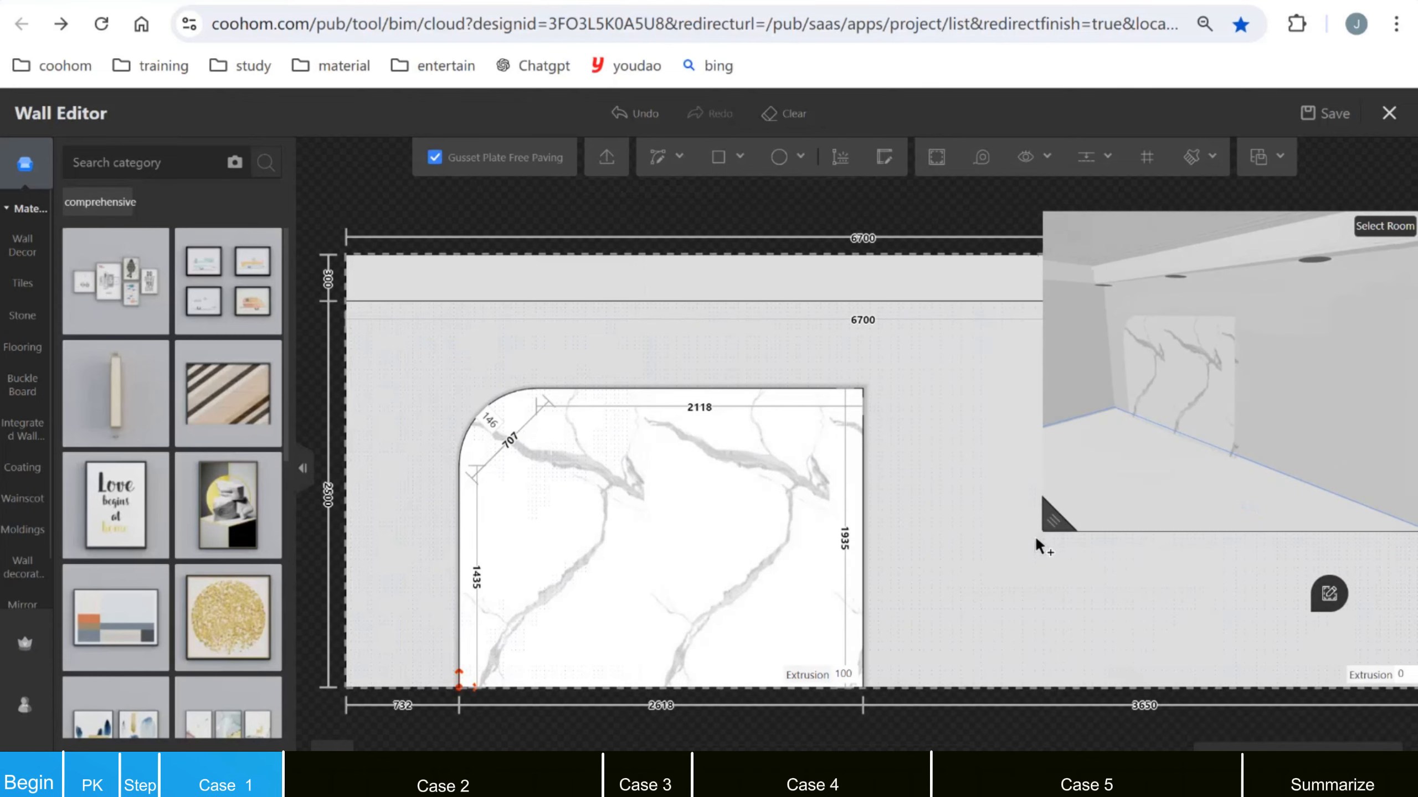
# Step: Switch to the WPS presentation slide show and advance to the Case 2 slide on grille panel, marble and light strip
pyautogui.hotkey('alt', 'Tab')
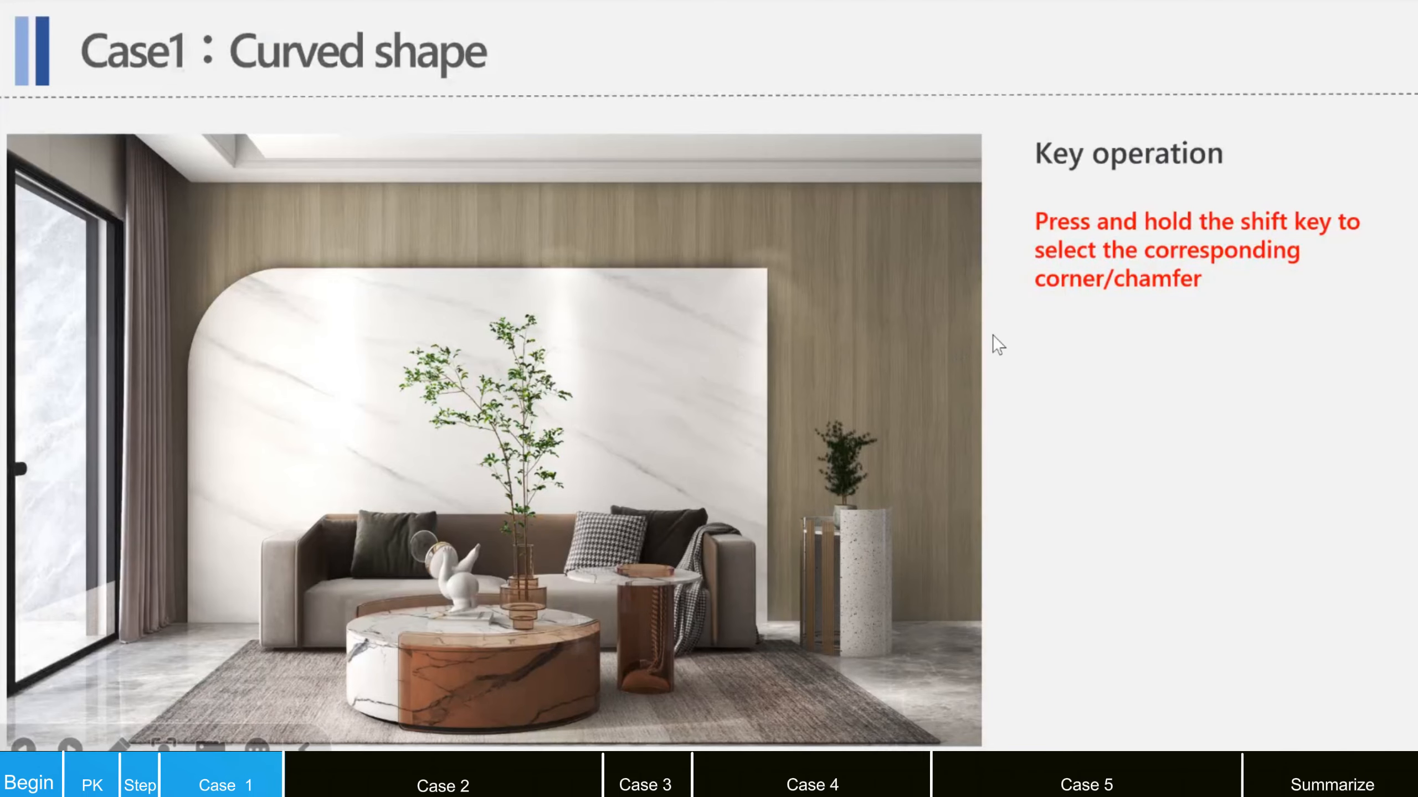
pyautogui.click(992, 334)
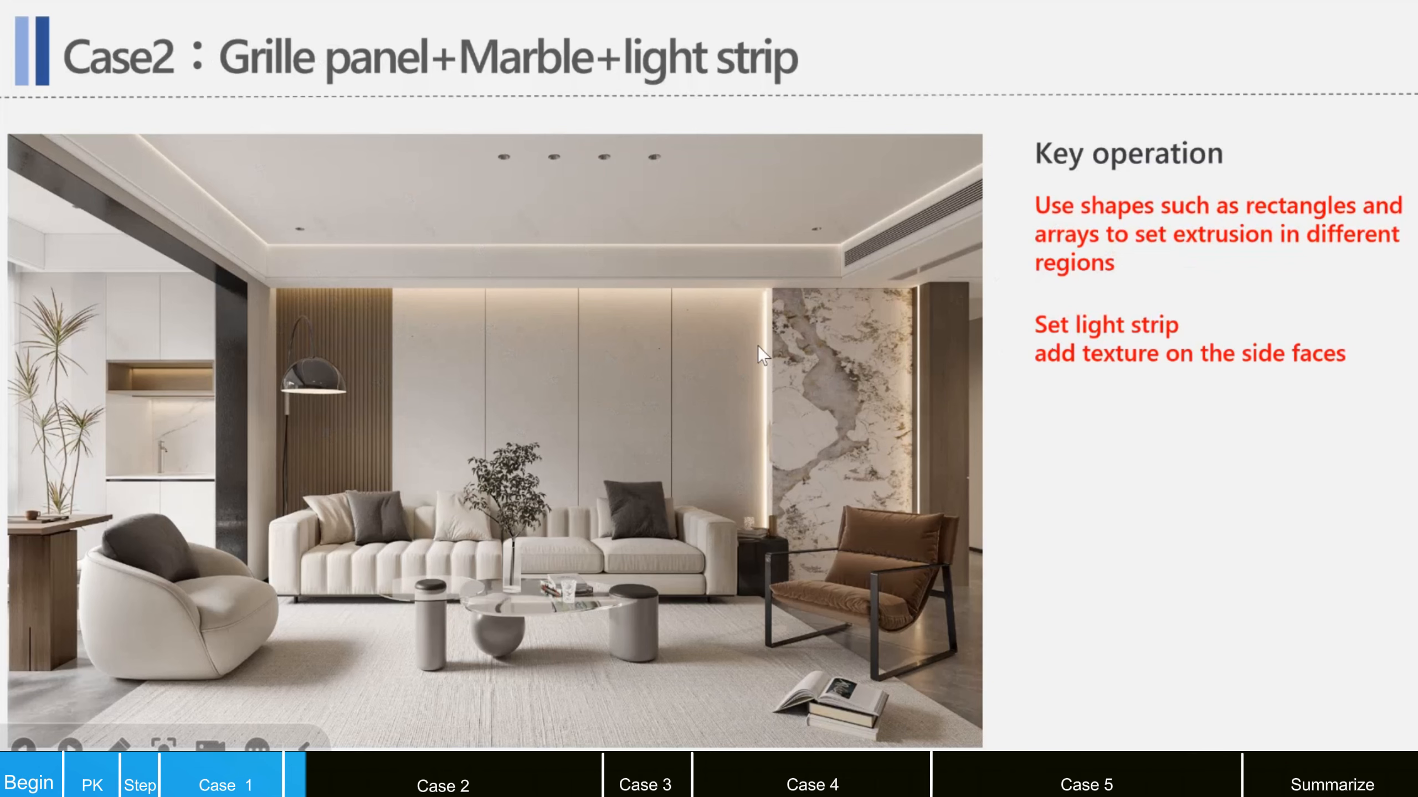
# Step: Switch back to the Coohom Wall Editor in Chrome and clear the existing wall design
pyautogui.press('super+Tab')
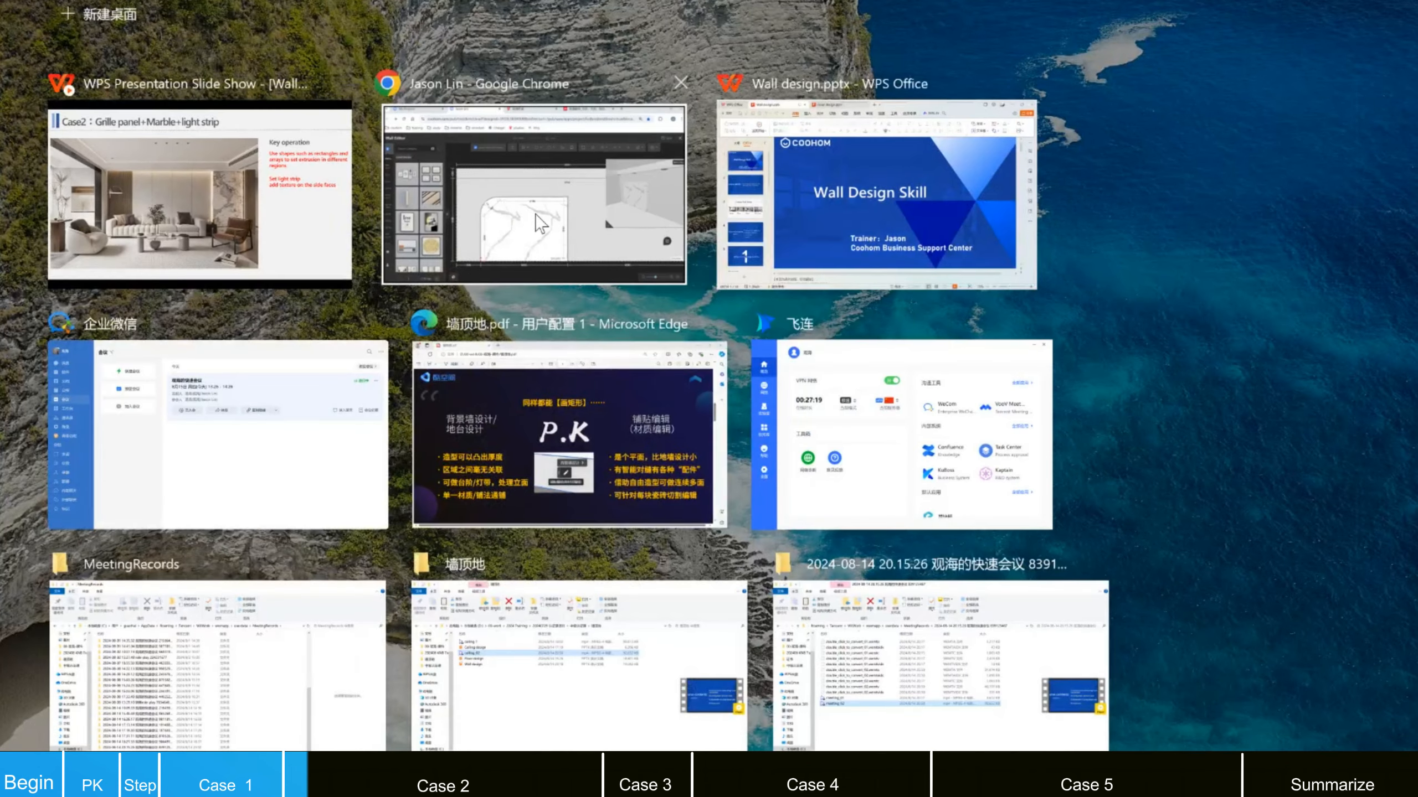
pyautogui.click(535, 214)
pyautogui.click(779, 115)
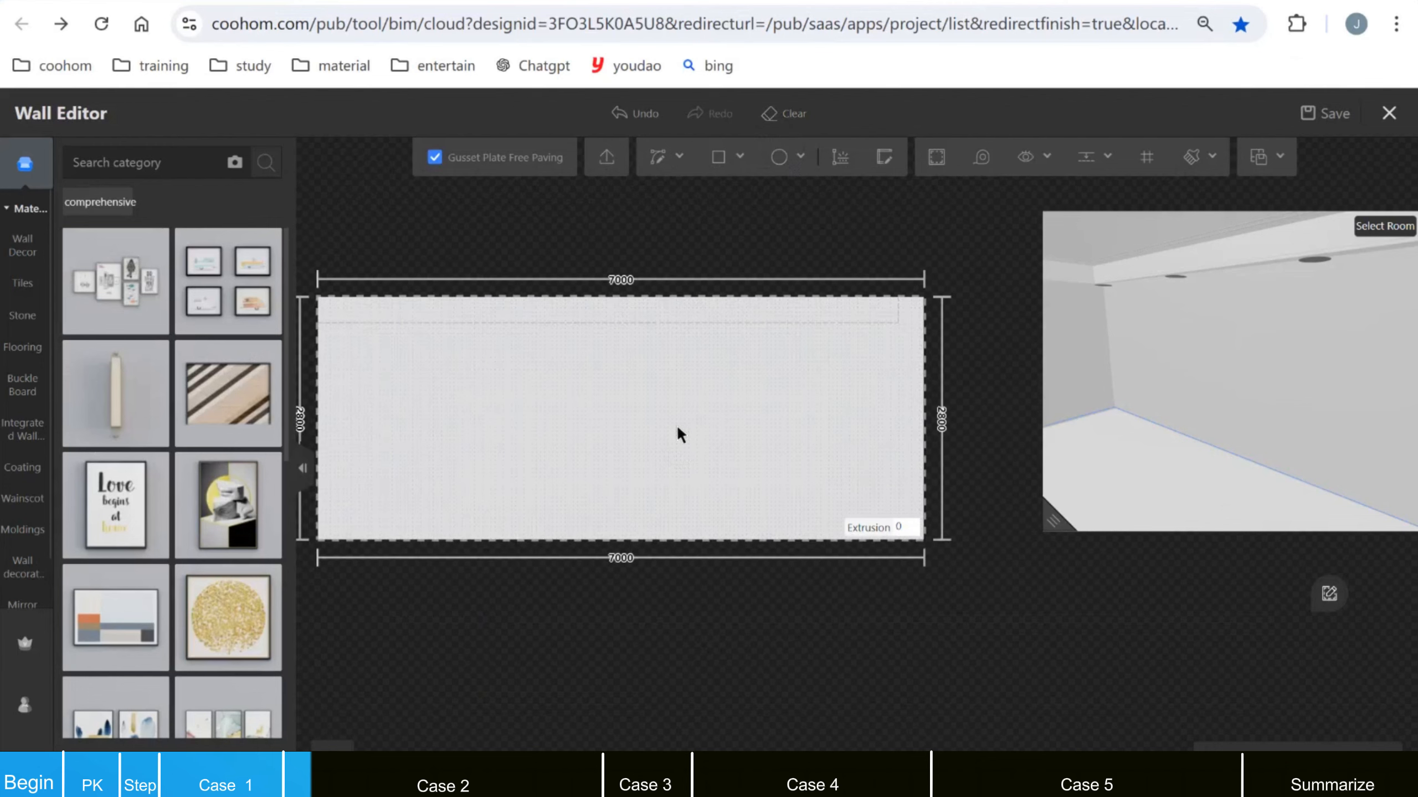
# Step: Add a vertical guide 1500 mm from the wall's left edge
pyautogui.click(1095, 157)
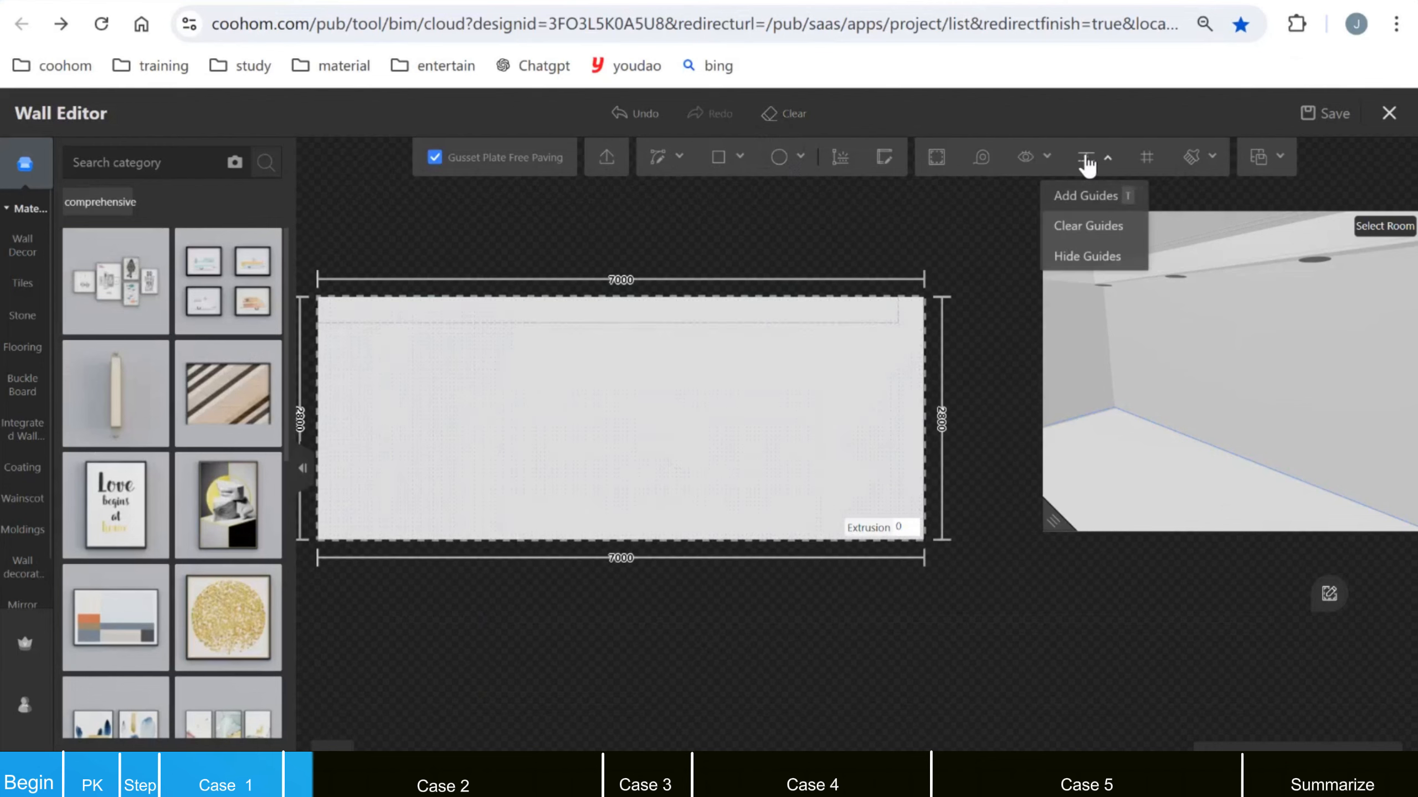
pyautogui.click(1086, 195)
pyautogui.scroll(-3, 871, 397)
pyautogui.scroll(3, 705, 419)
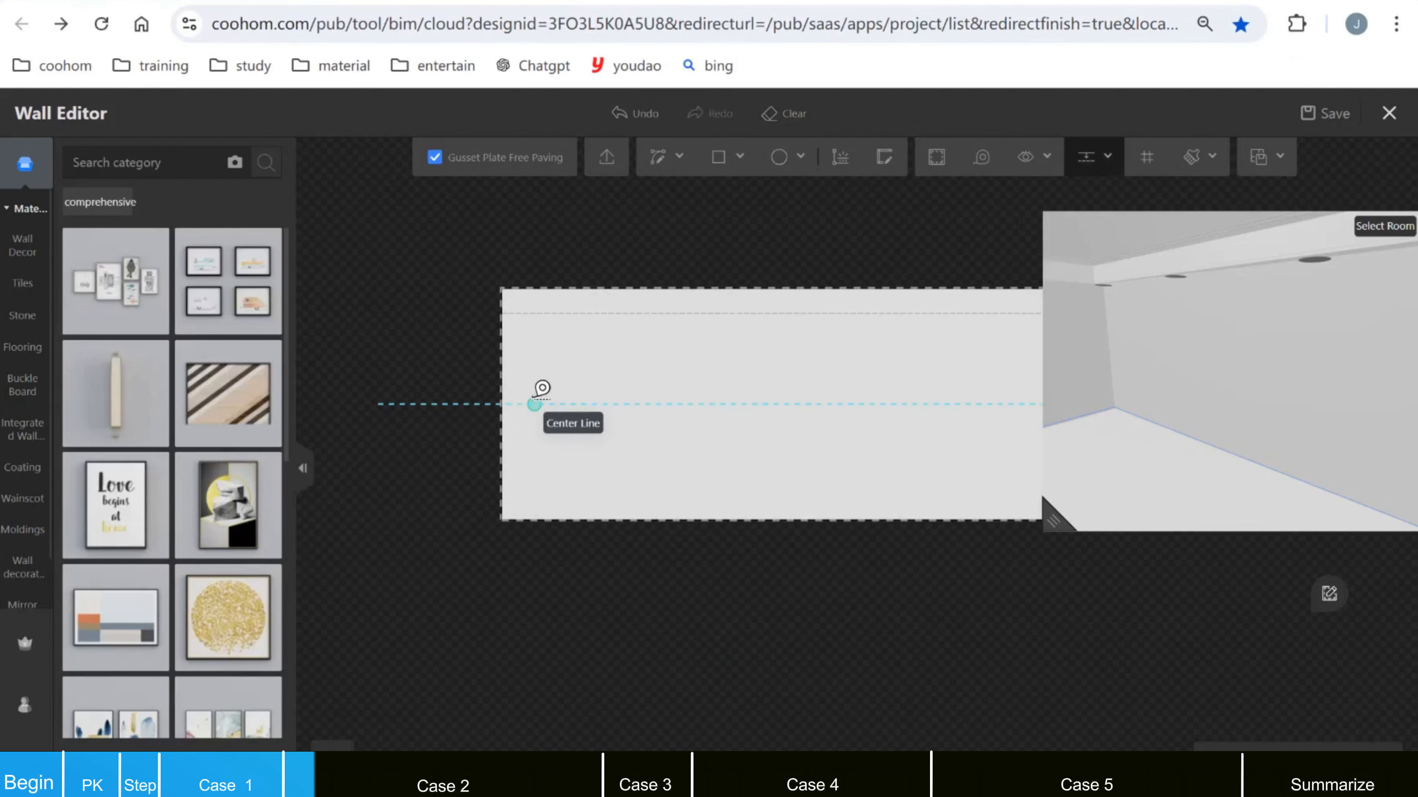
pyautogui.scroll(-3, 513, 408)
pyautogui.scroll(3, 642, 402)
pyautogui.click(416, 390)
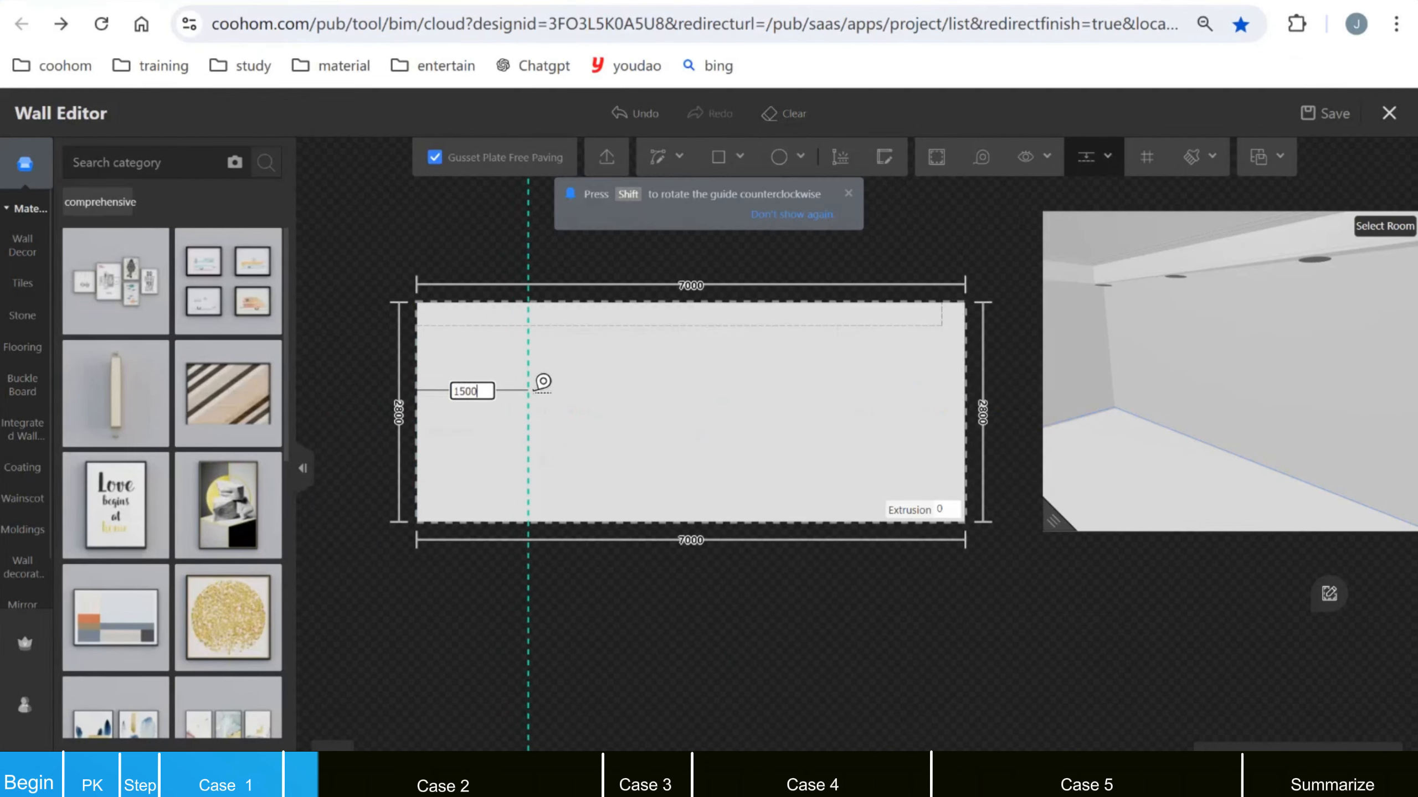
pyautogui.click(542, 382)
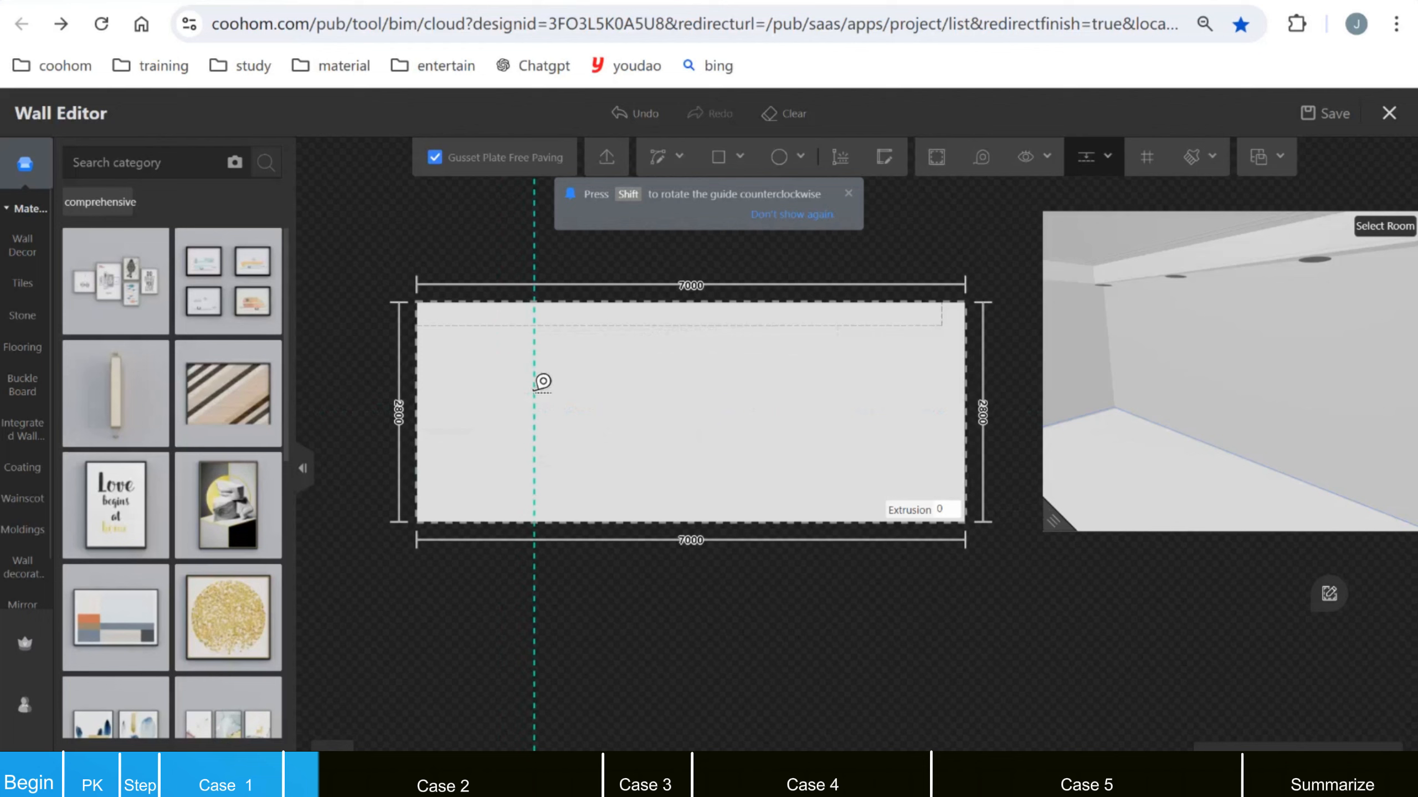
# Step: Add a second vertical guide 2000 mm from the wall's right edge and finish placing guides
pyautogui.click(965, 393)
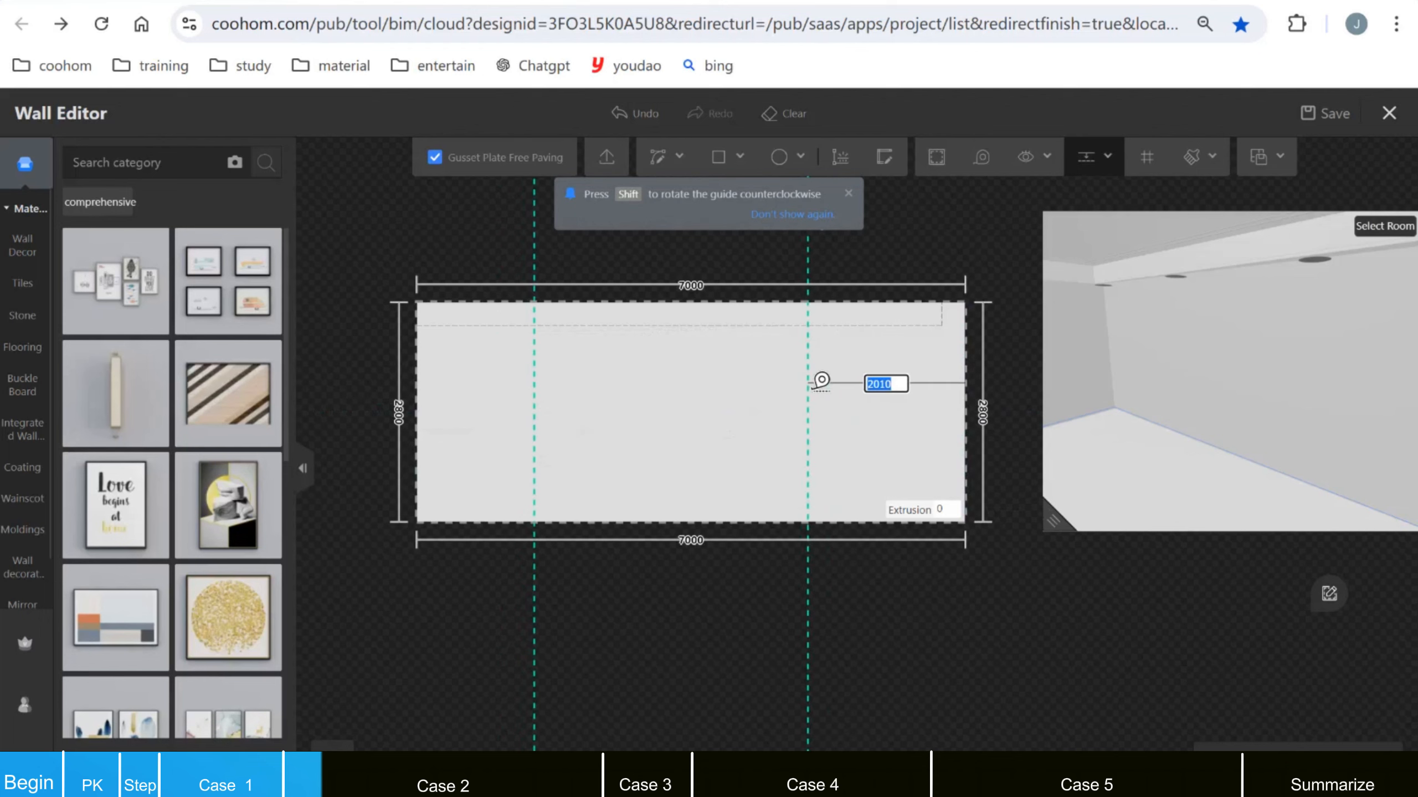
pyautogui.write('2000')
pyautogui.press('Return')
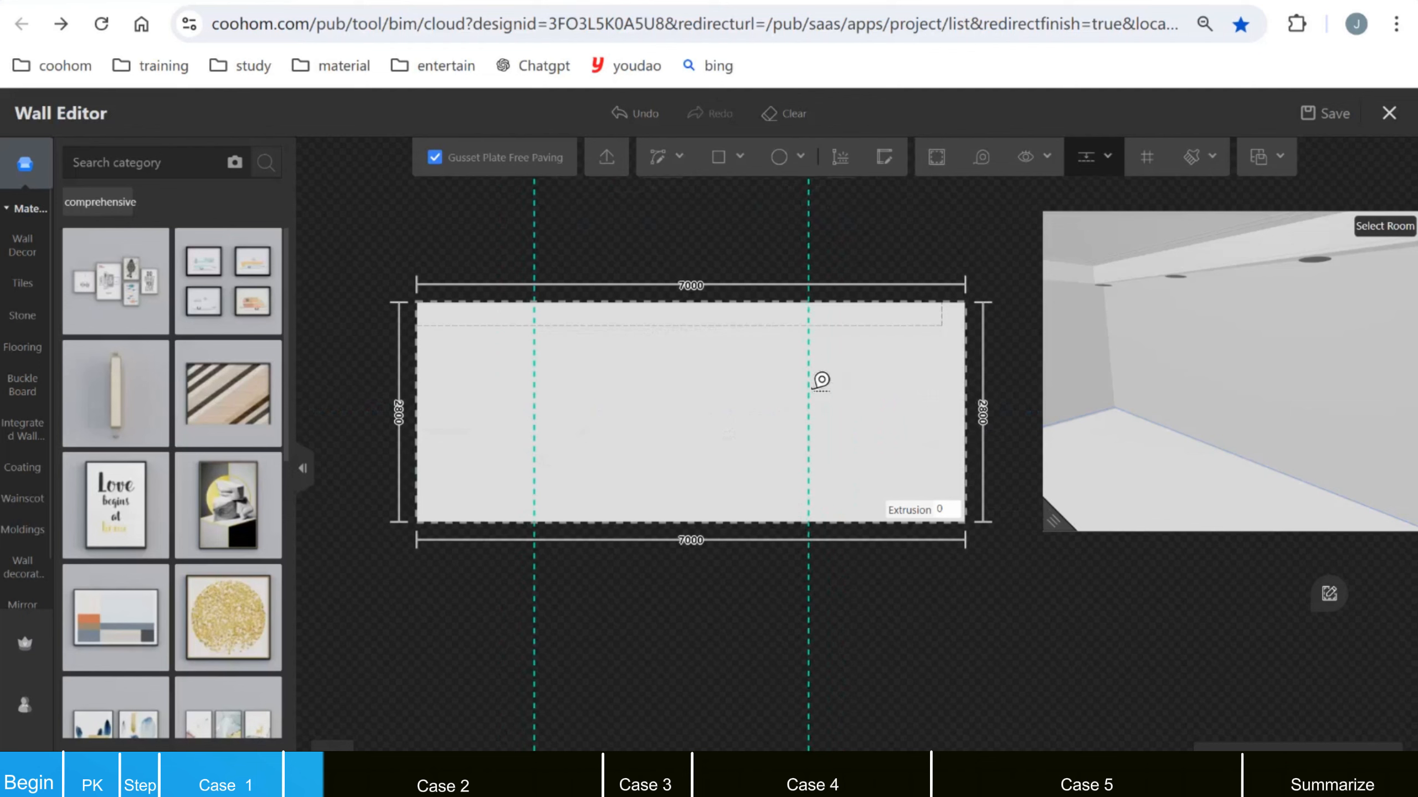
pyautogui.scroll(2, 715, 452)
pyautogui.press('Escape')
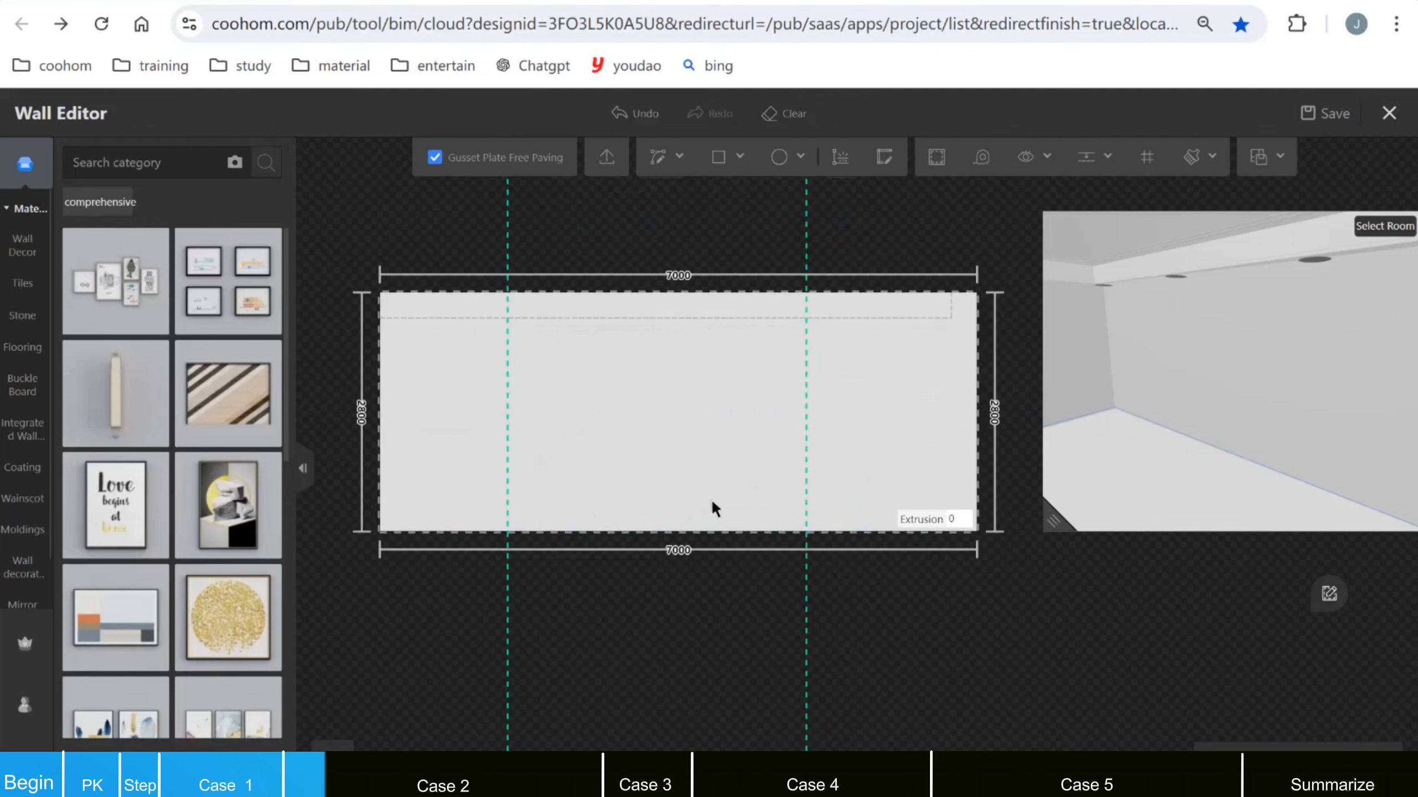
# Step: Draw three adjoining 2500 mm high rectangles along the guides below the upper band, 1500, 3500 and 2000 mm wide
pyautogui.click(718, 159)
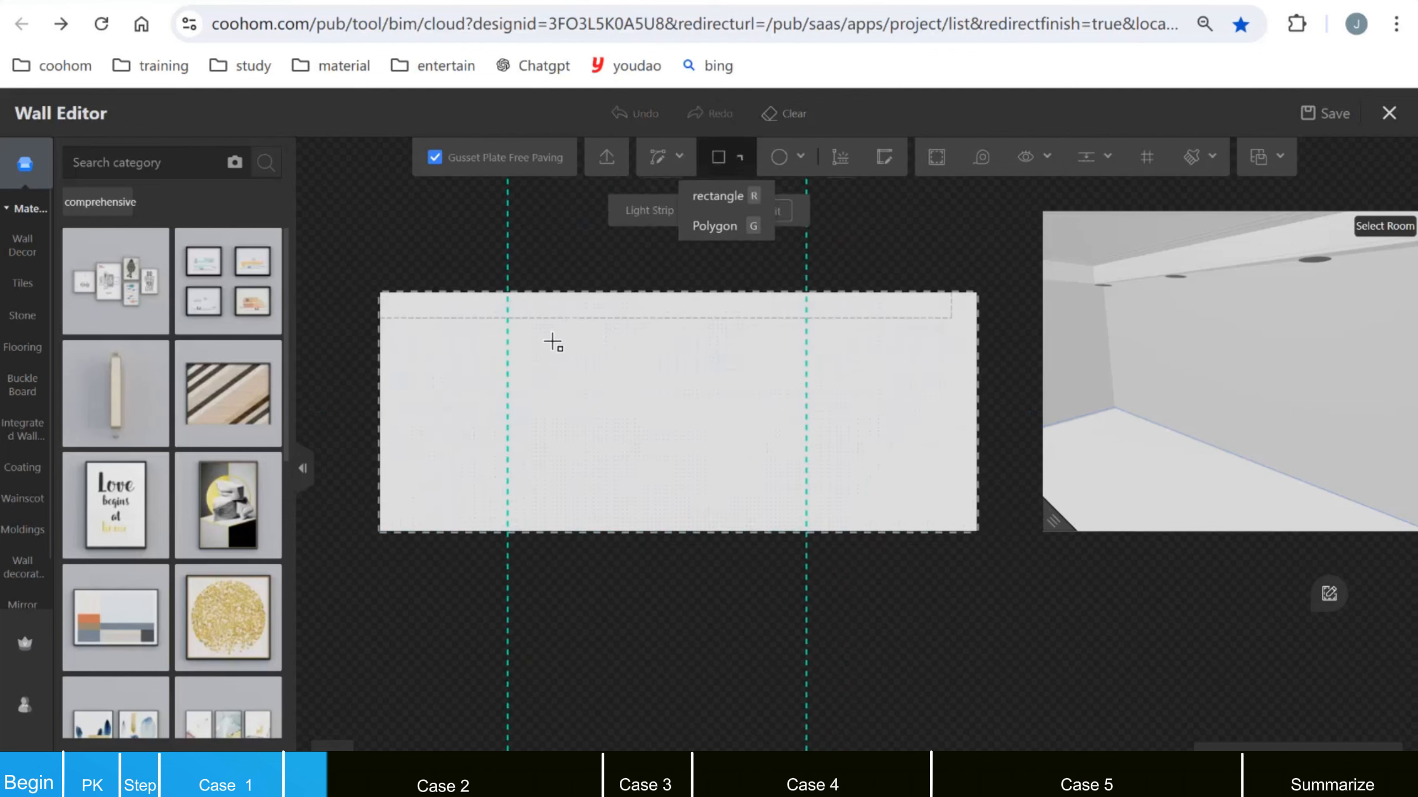
pyautogui.click(508, 318)
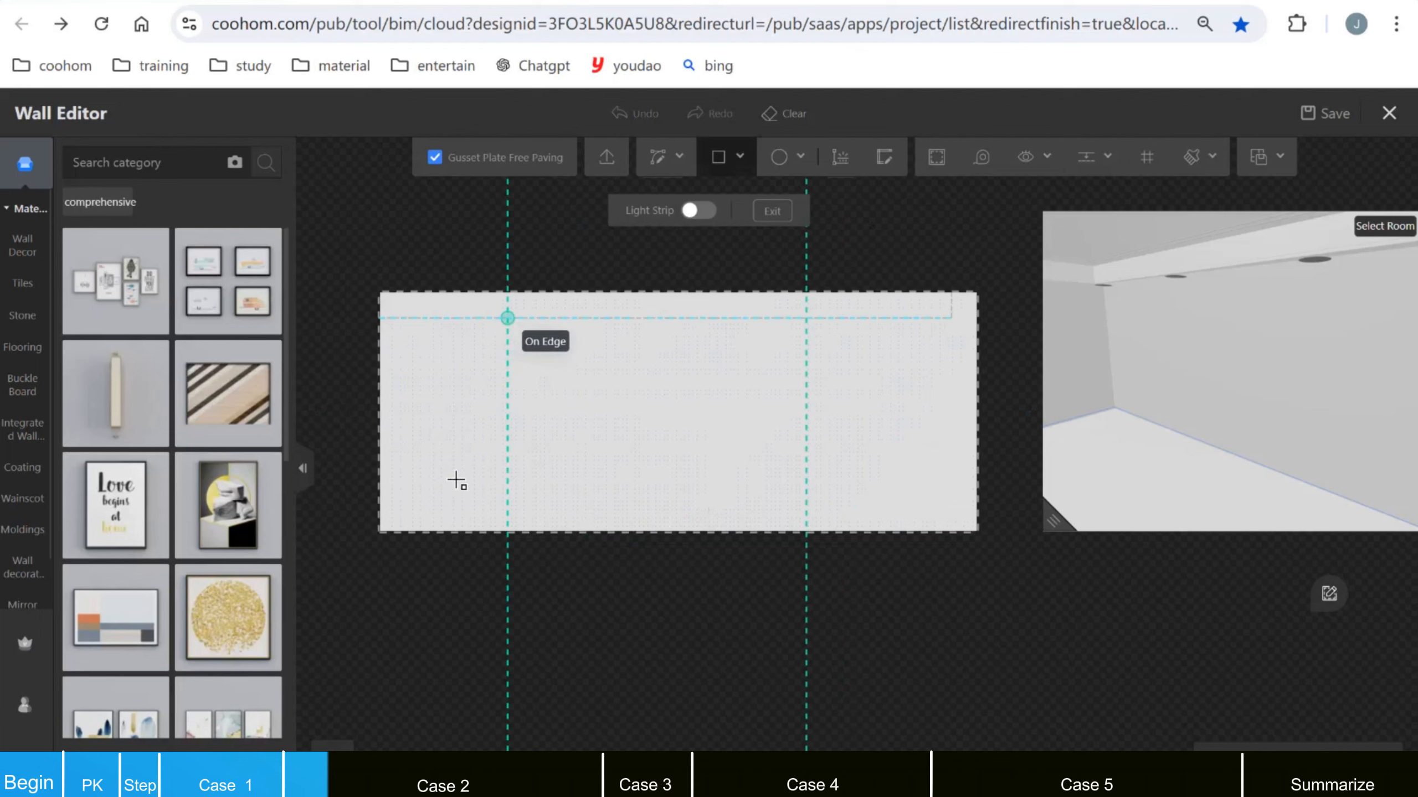
pyautogui.click(379, 532)
pyautogui.click(507, 319)
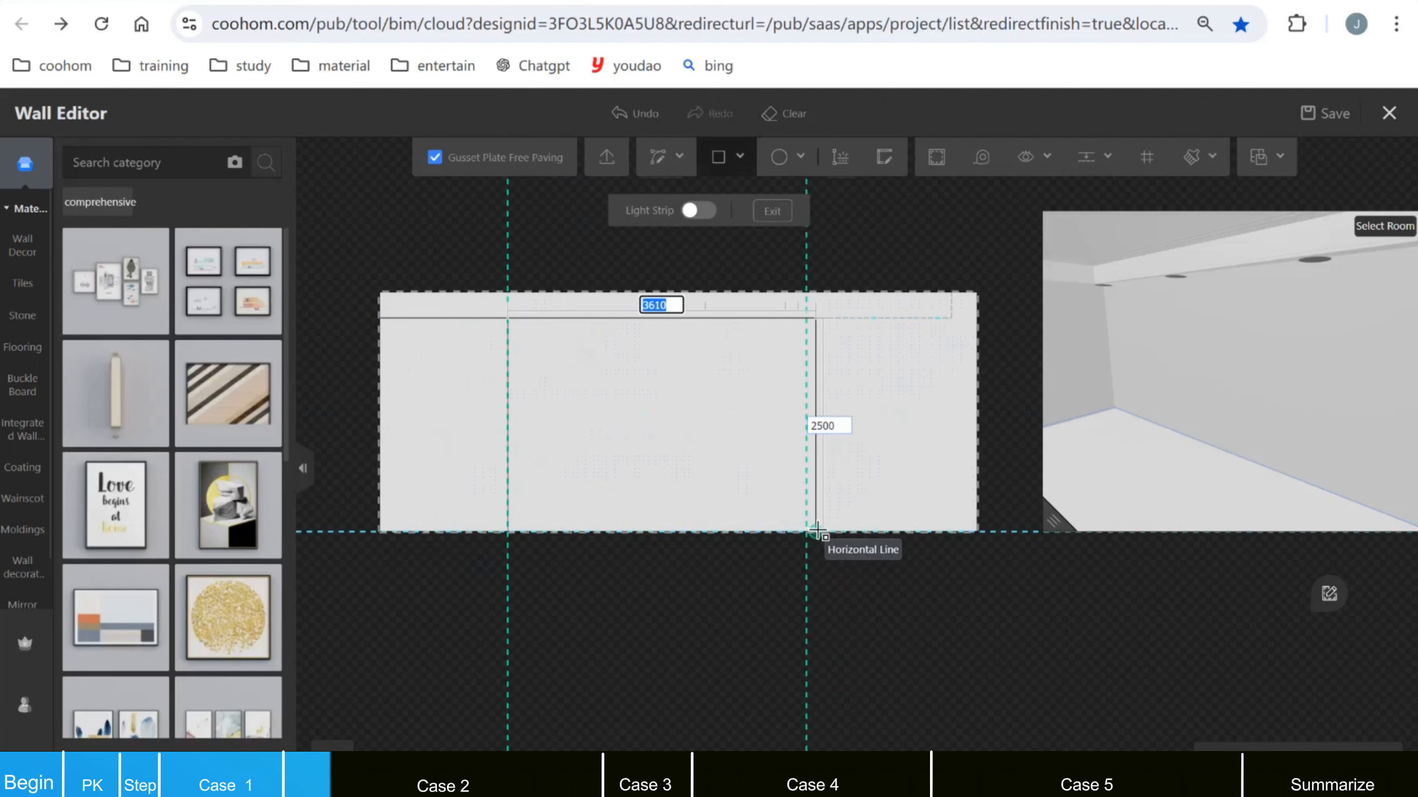
pyautogui.click(806, 531)
pyautogui.click(806, 318)
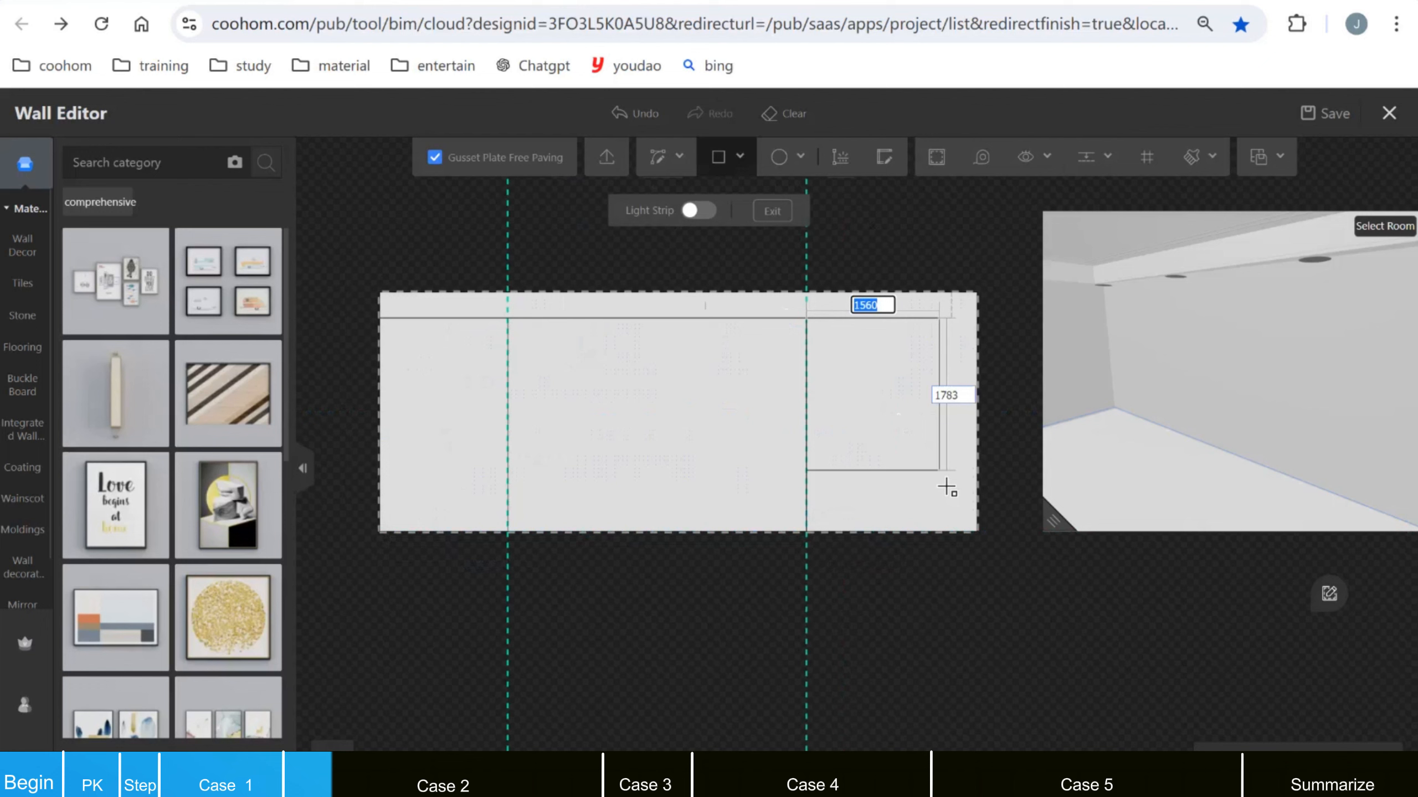
pyautogui.click(981, 534)
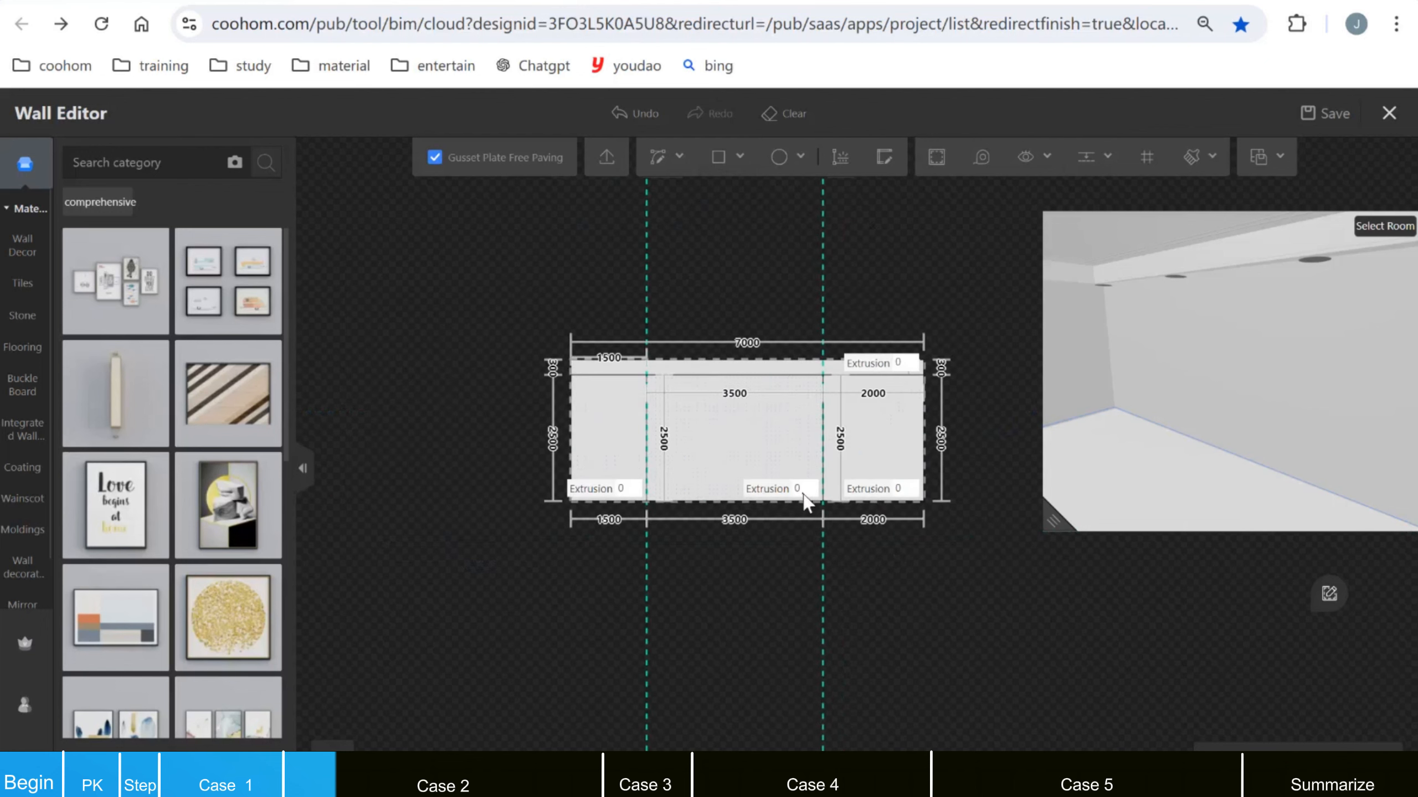
# Step: Draw a rectangle 20 mm wide and 2500 mm high along the left edge of the 1500 mm section
pyautogui.scroll(3, 698, 468)
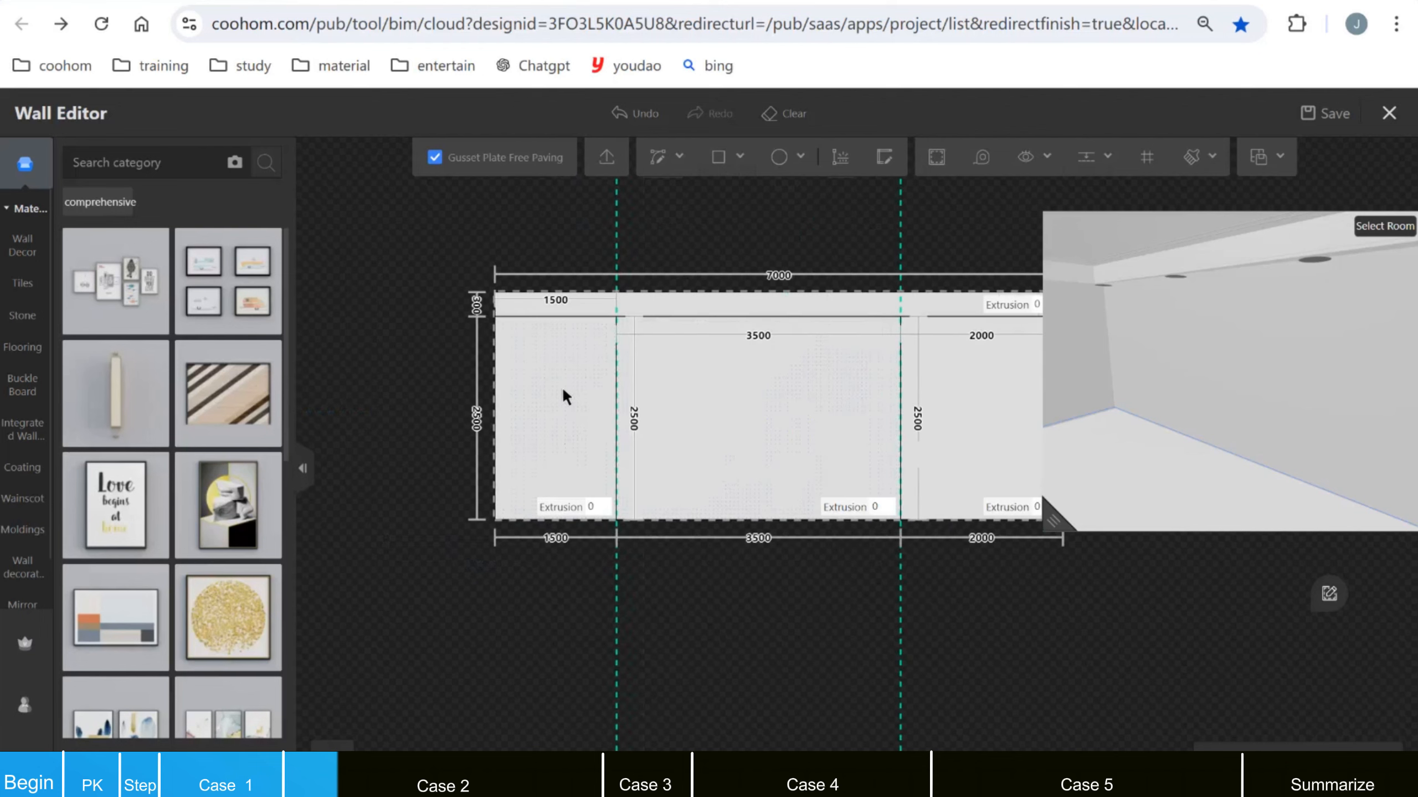
pyautogui.scroll(-1, 347, 476)
pyautogui.scroll(1, 509, 424)
pyautogui.scroll(-2, 509, 423)
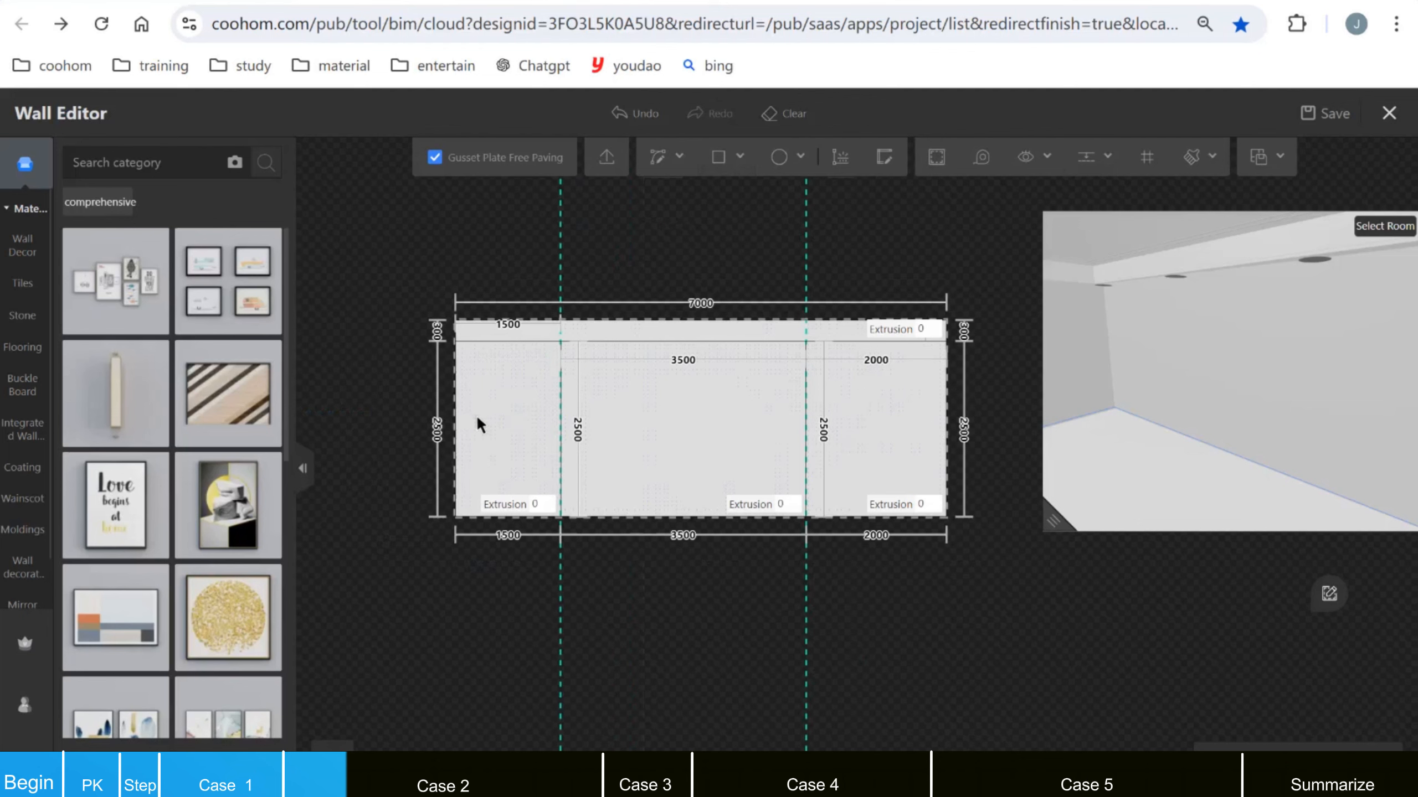
pyautogui.scroll(2, 476, 415)
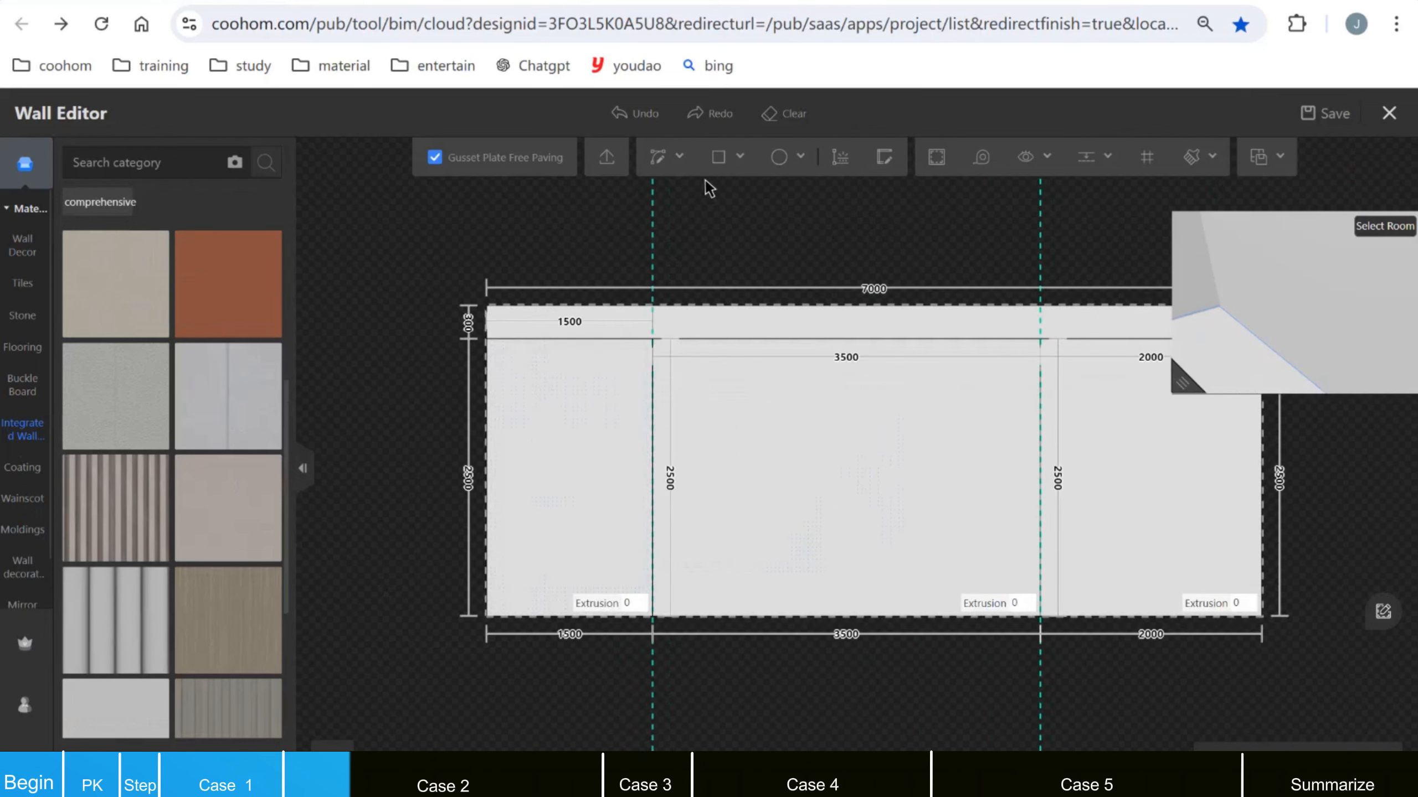
pyautogui.click(718, 157)
pyautogui.scroll(4, 515, 371)
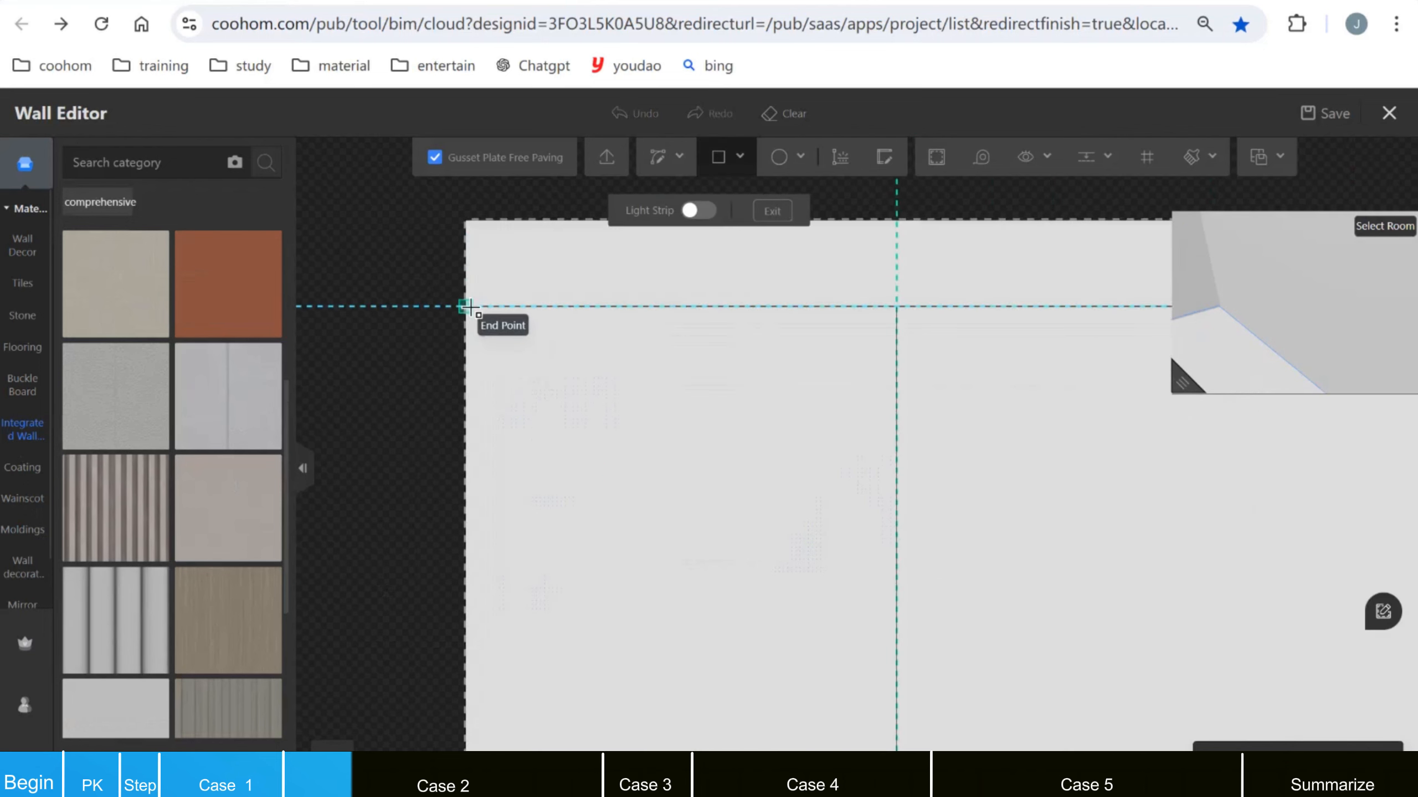
pyautogui.click(469, 307)
pyautogui.scroll(-2, 472, 313)
pyautogui.scroll(1, 522, 574)
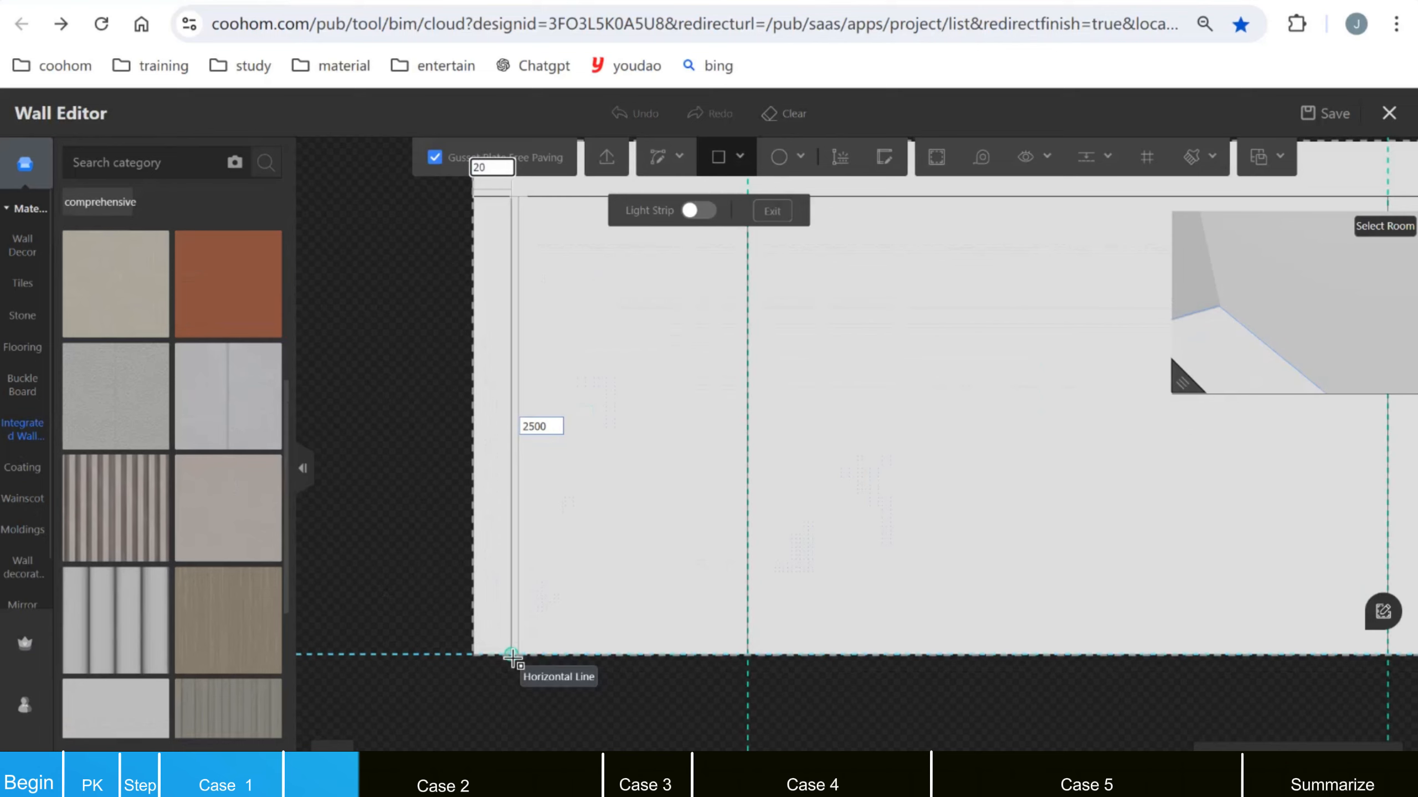
pyautogui.press('Tab')
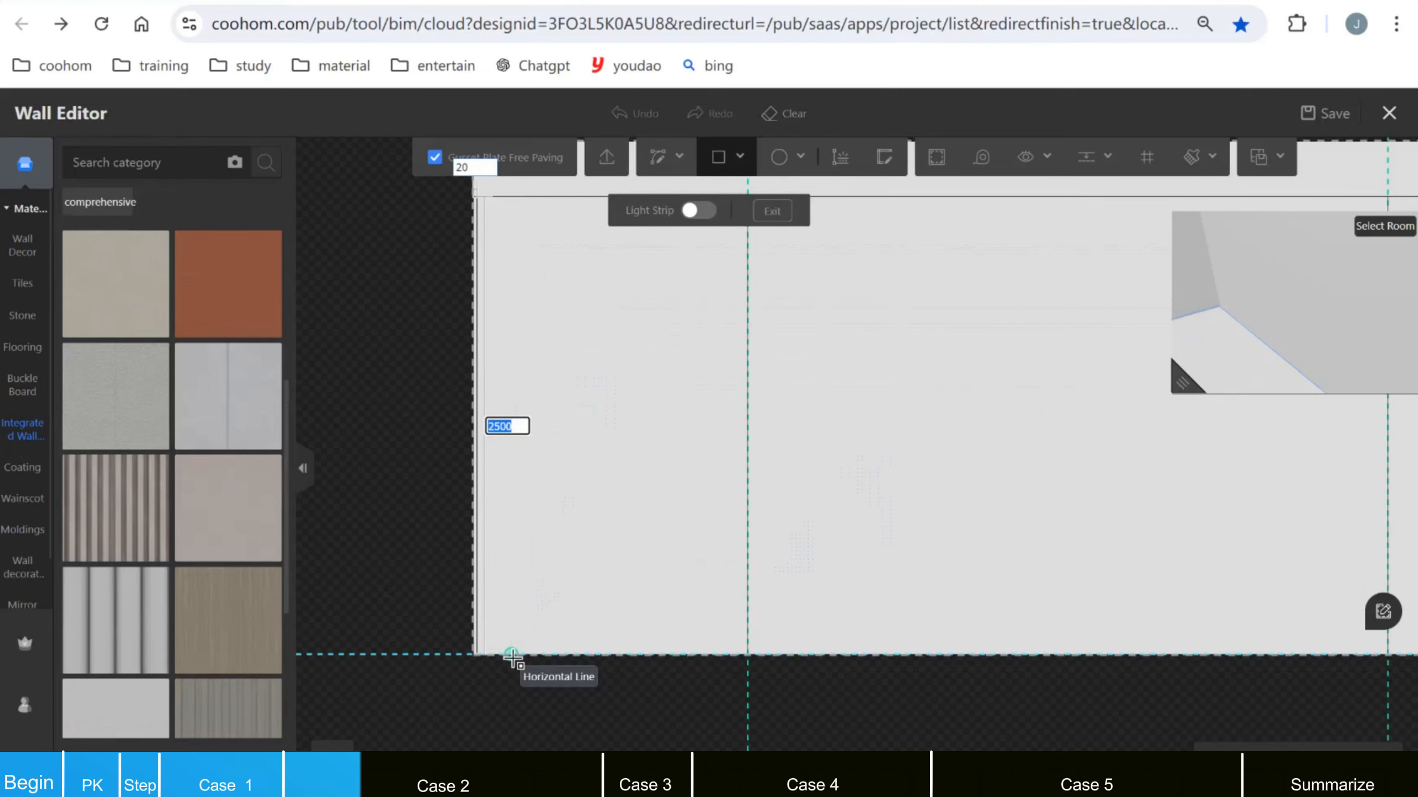
pyautogui.press('Return')
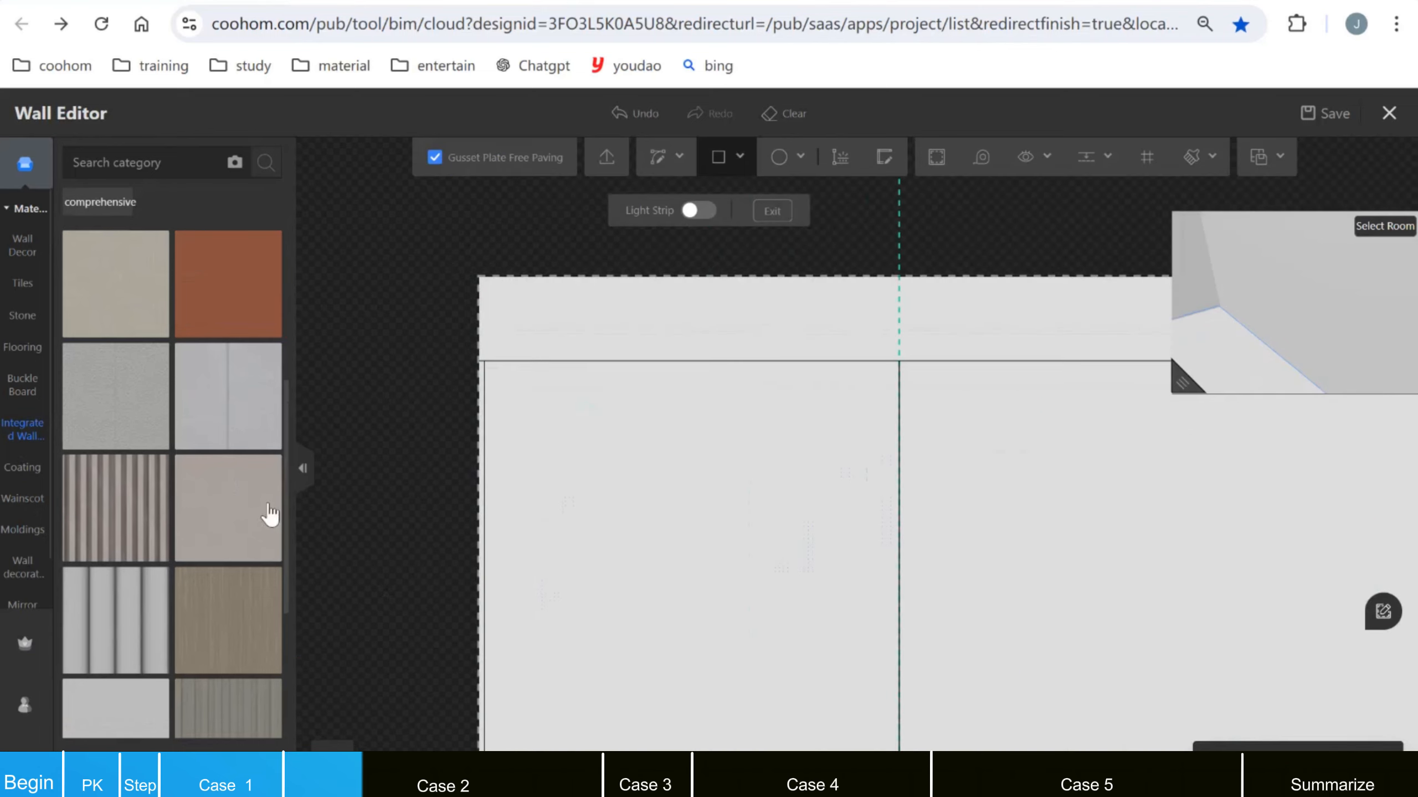
# Step: Apply the brown wood veneer from the Wall Decor category to the narrow strip at the wall's left edge
pyautogui.scroll(3, 167, 447)
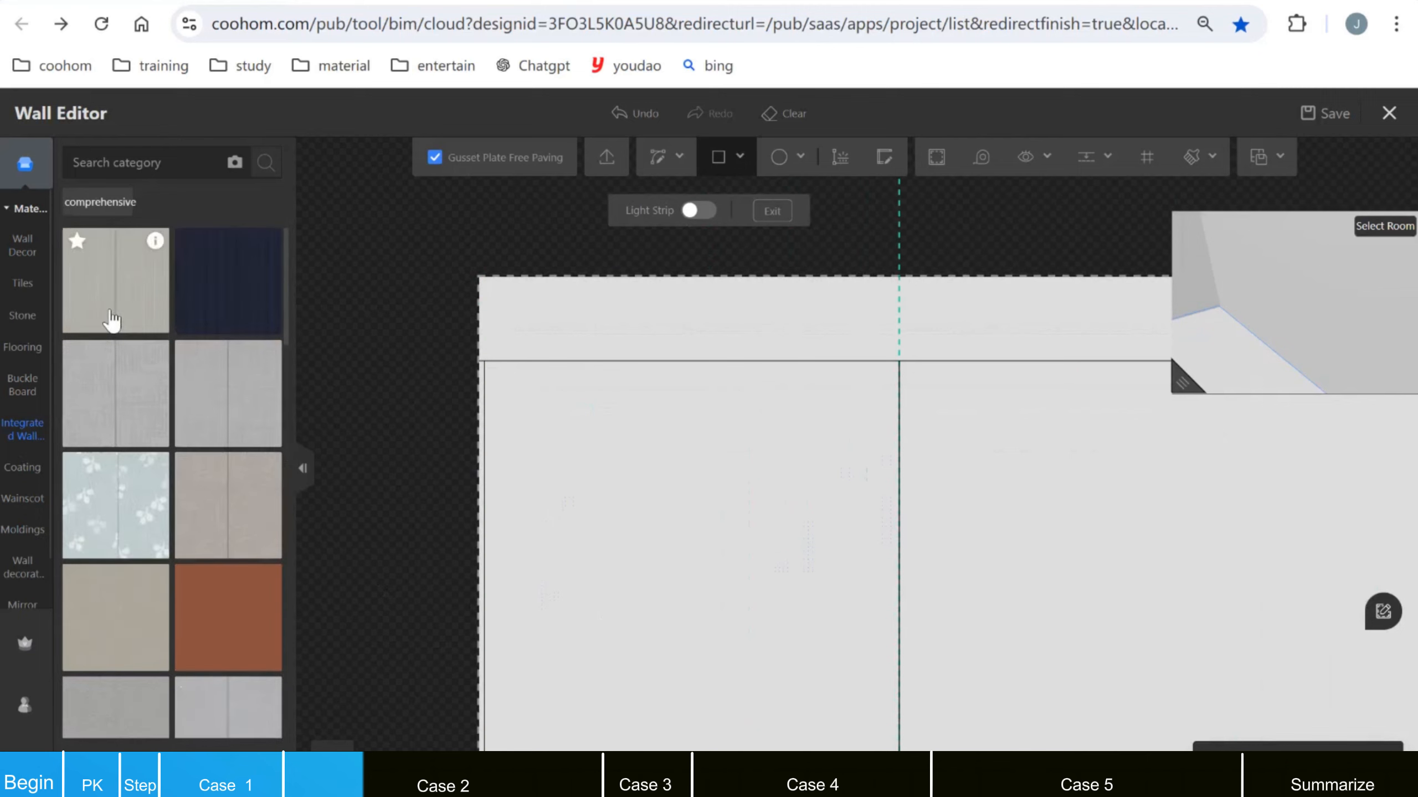
pyautogui.click(33, 254)
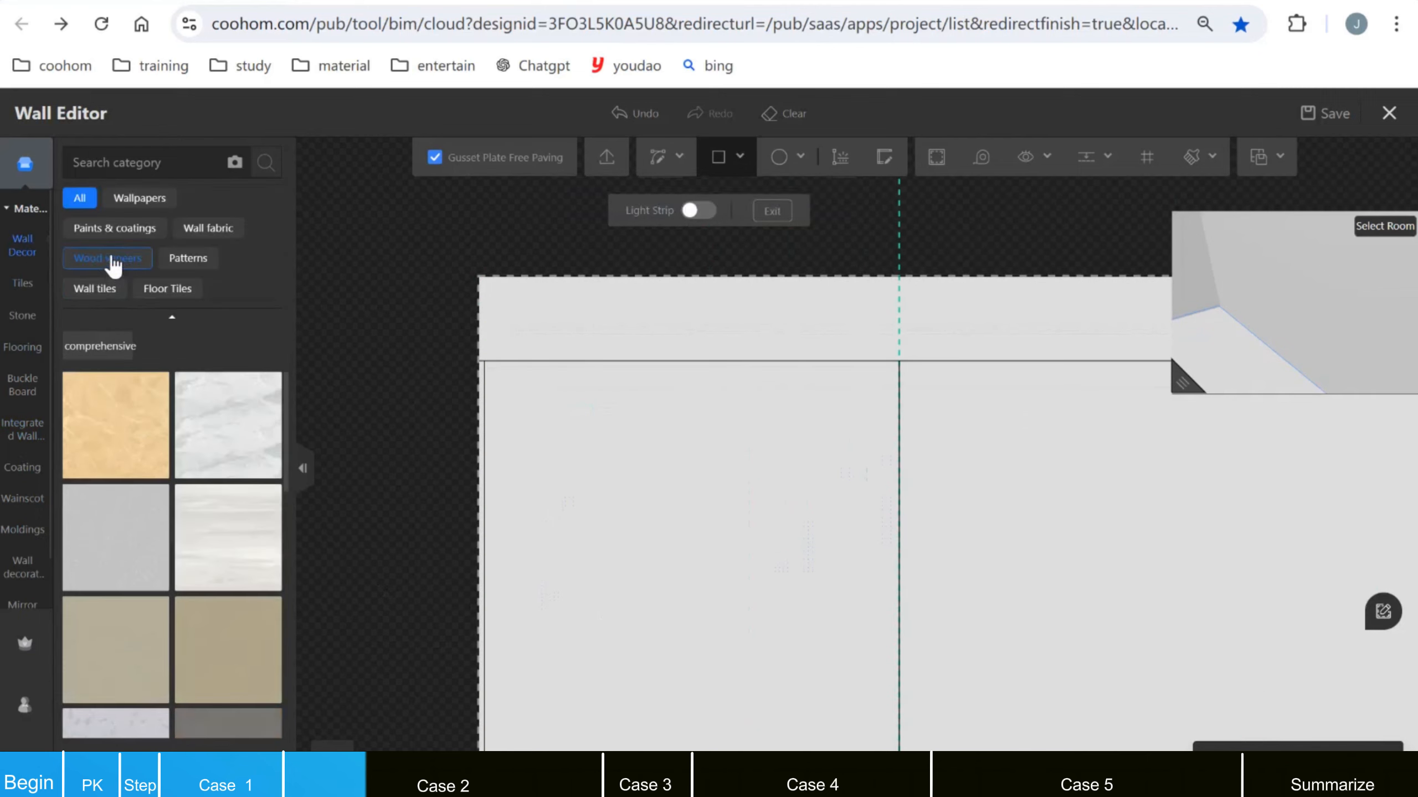
pyautogui.click(112, 260)
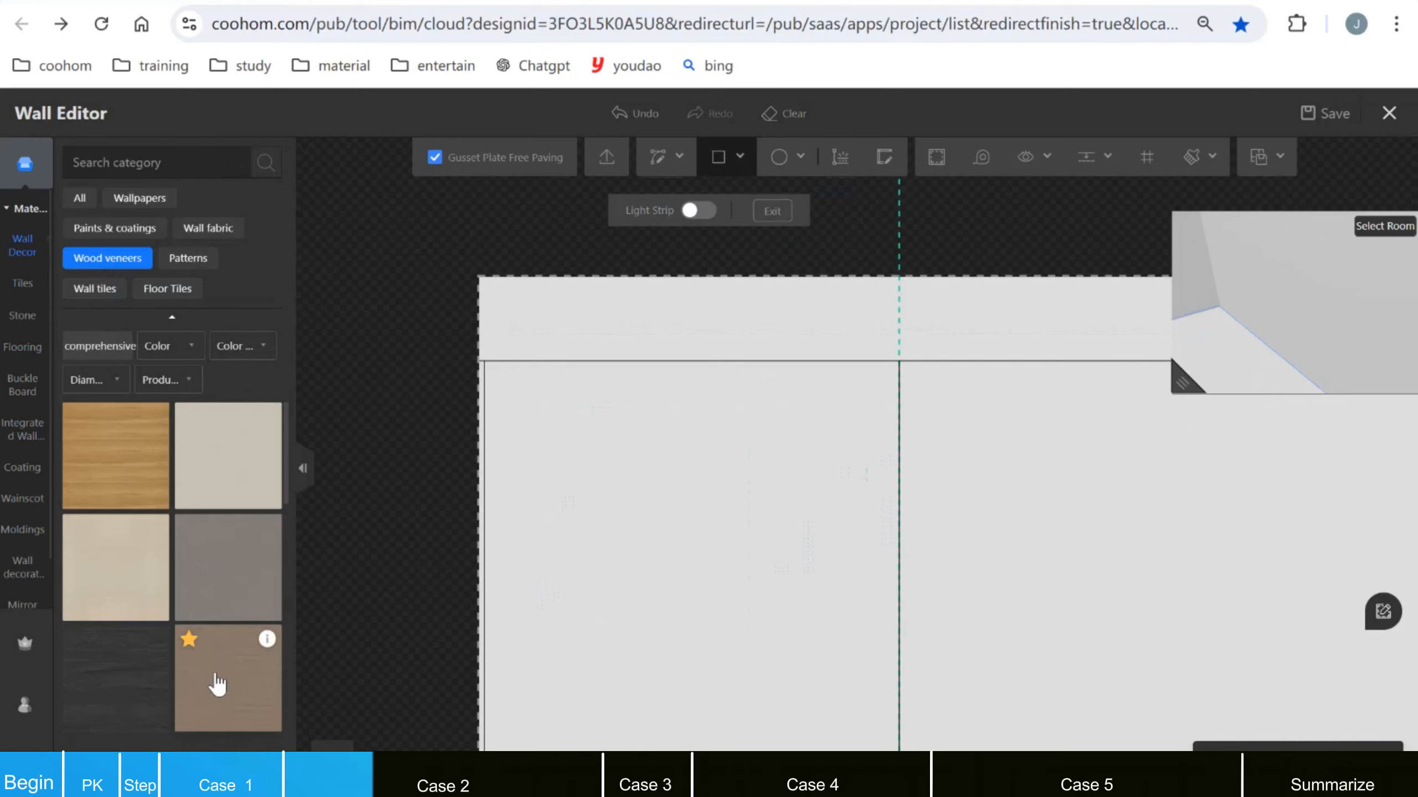
pyautogui.moveTo(217, 682); pyautogui.dragTo(490, 385)
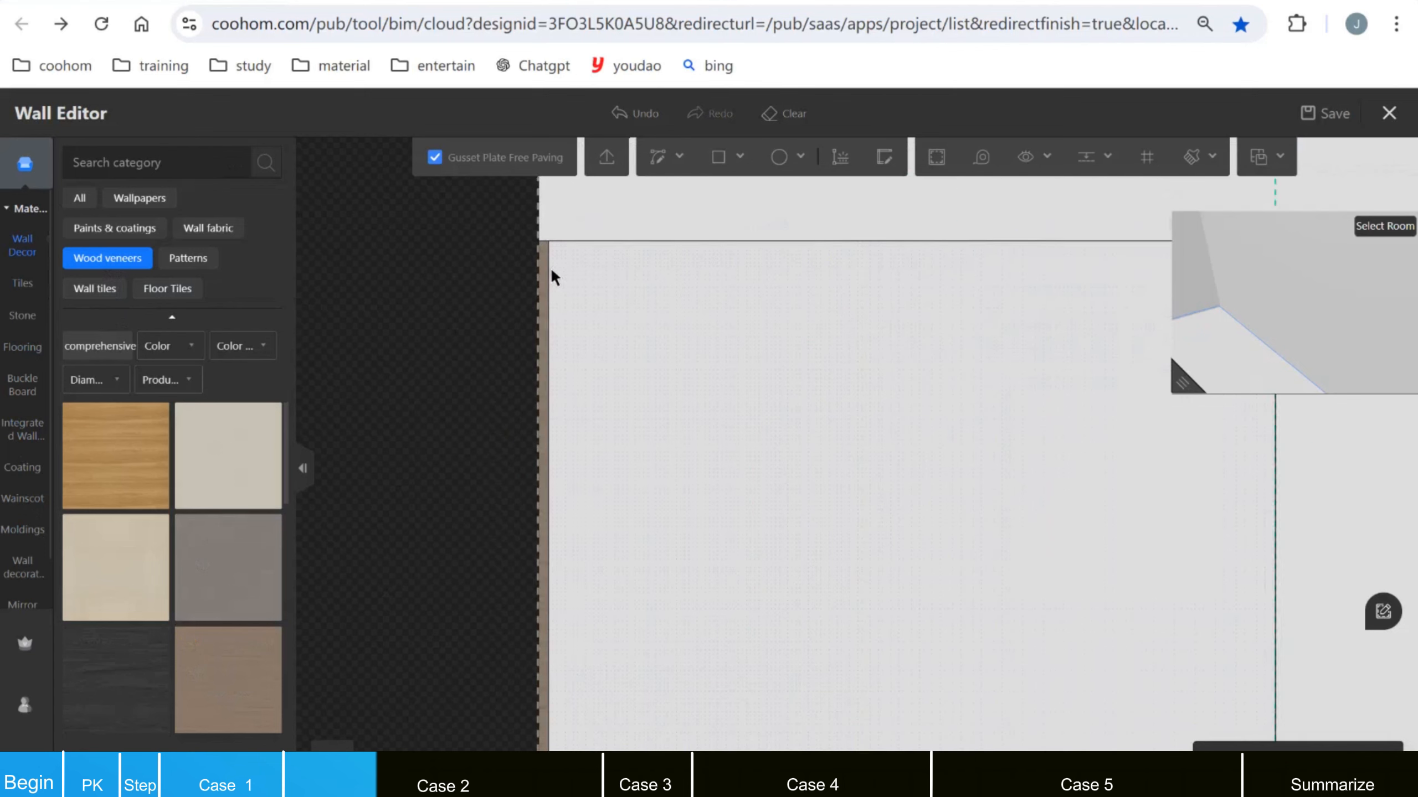
pyautogui.click(539, 248)
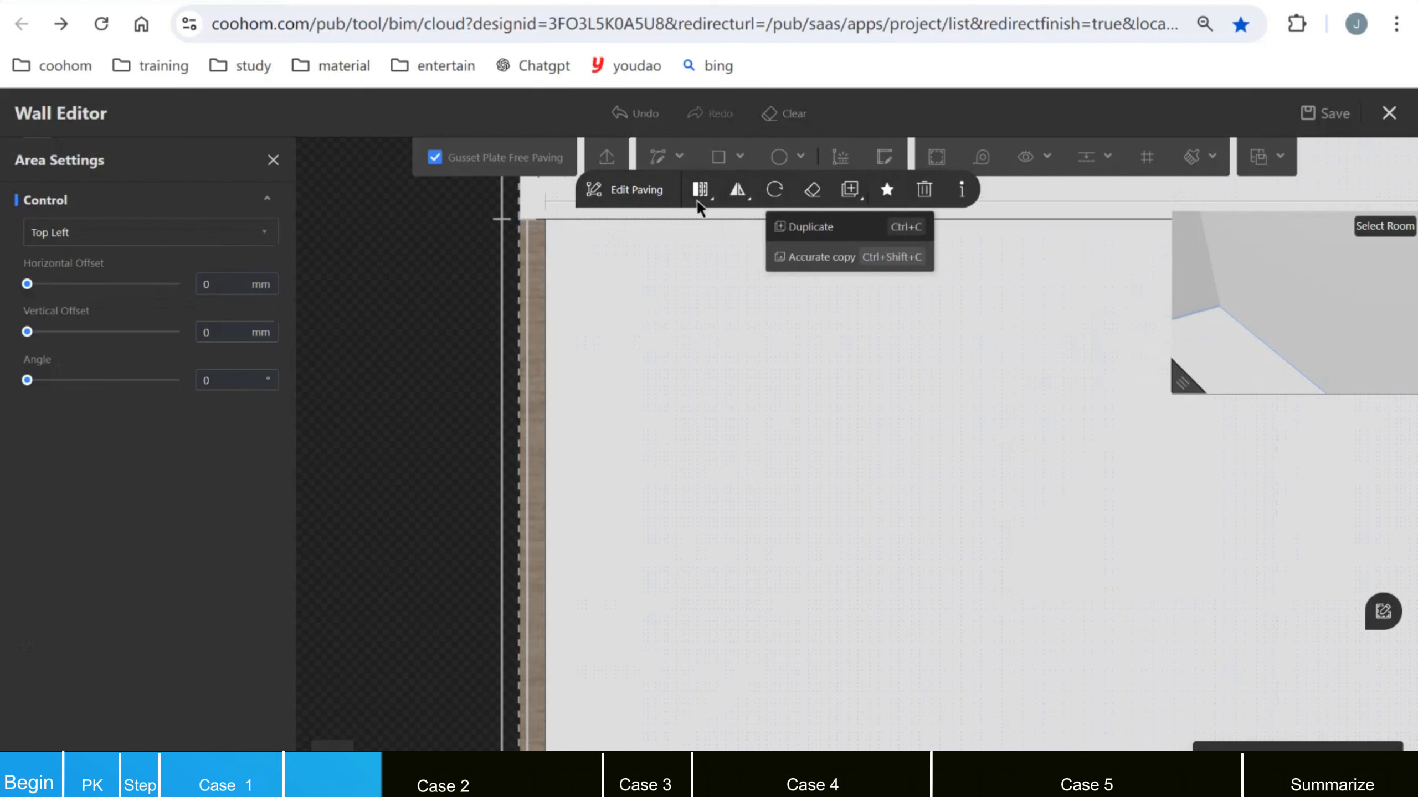
pyautogui.click(837, 223)
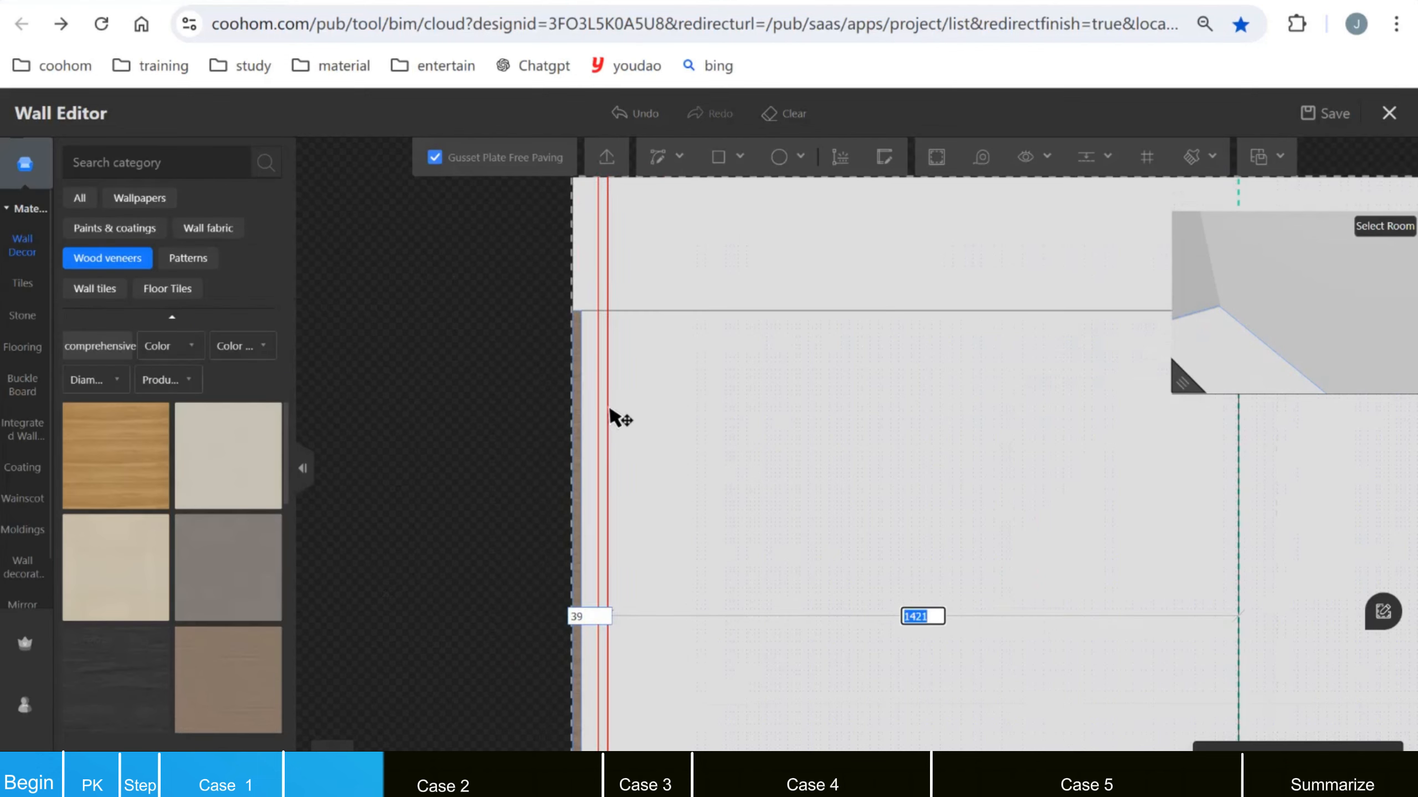
pyautogui.scroll(-2, 647, 459)
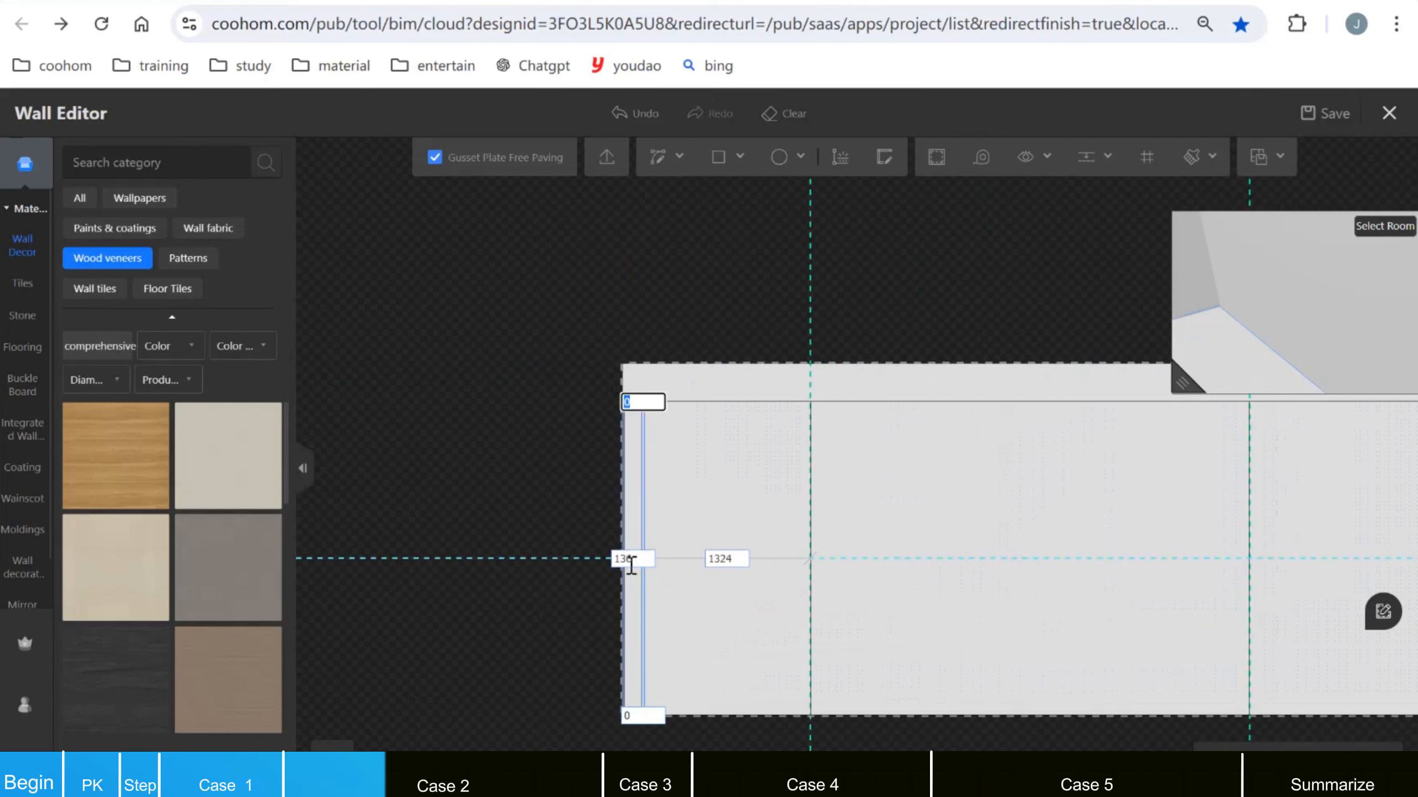
pyautogui.scroll(2, 624, 567)
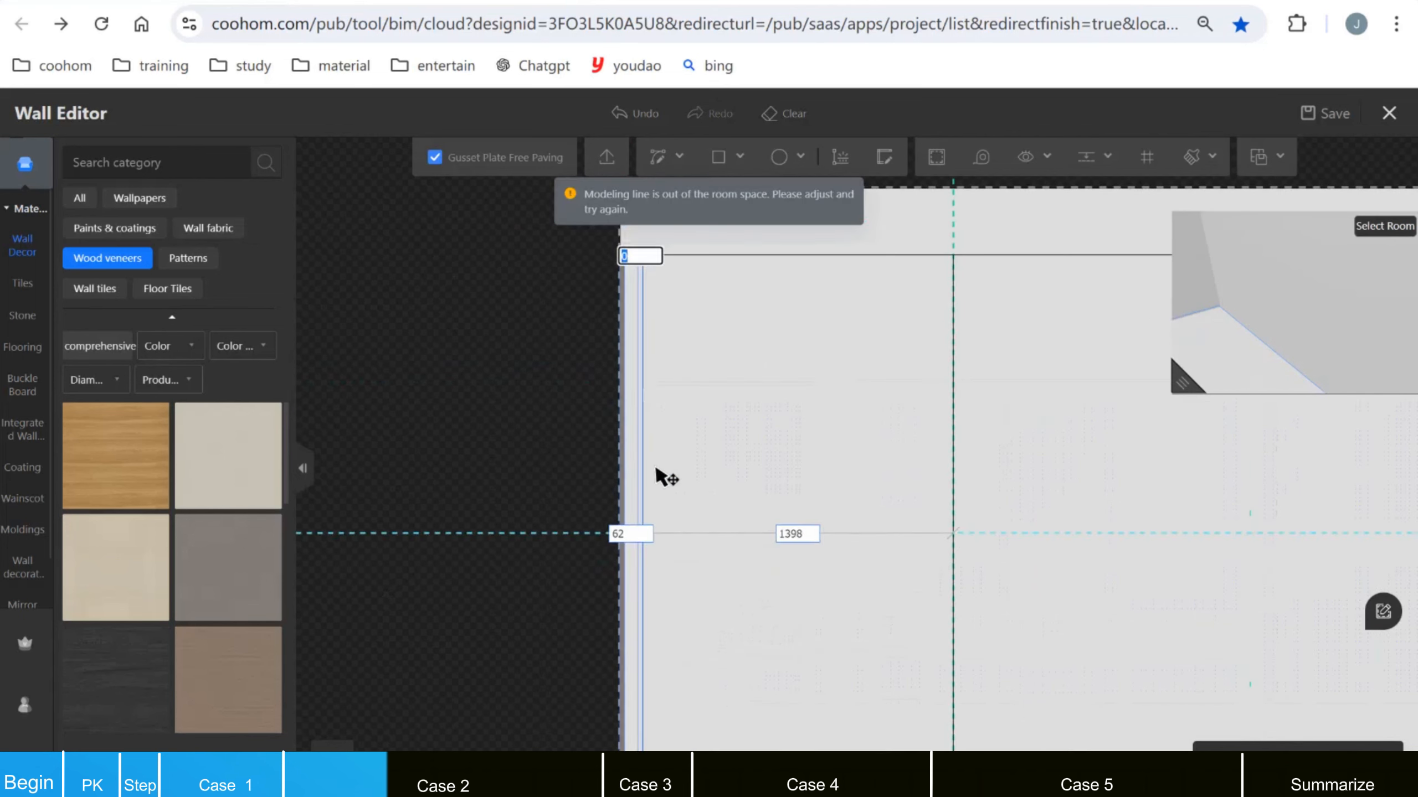
pyautogui.press('Escape')
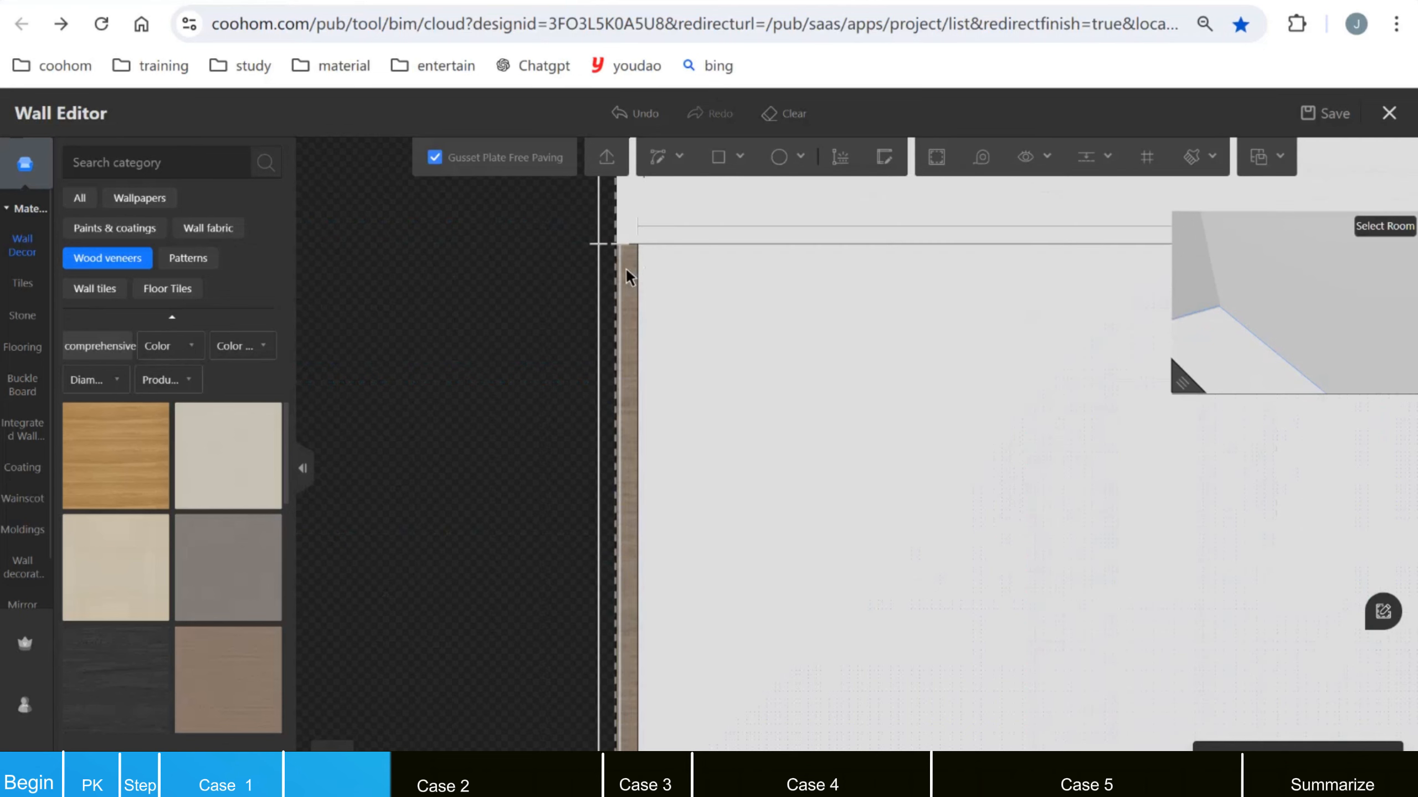
# Step: Draw a second rectangle 20 mm wide and 2500 mm high directly beside the brown veneer strip
pyautogui.click(628, 273)
pyautogui.click(739, 157)
pyautogui.click(706, 196)
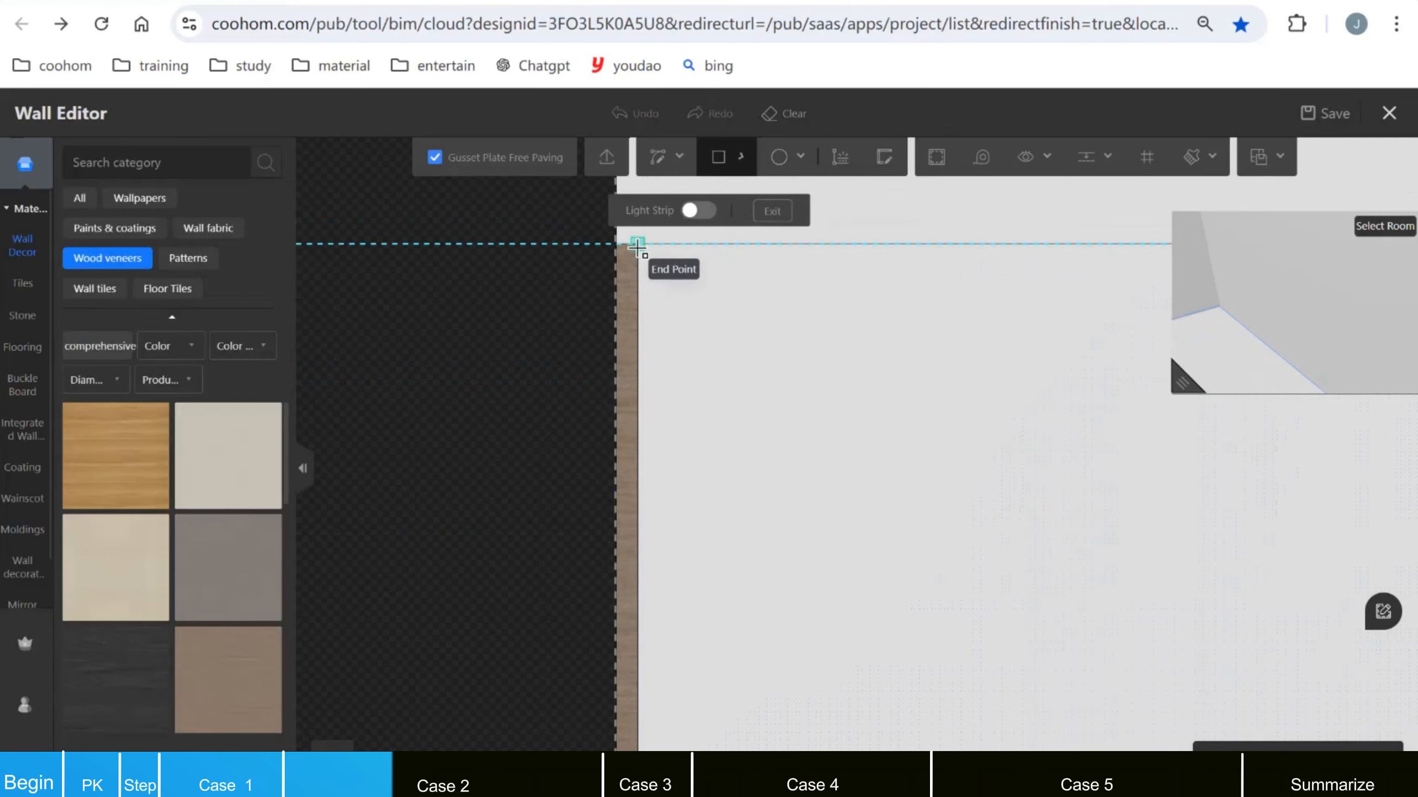
pyautogui.scroll(-5, 709, 316)
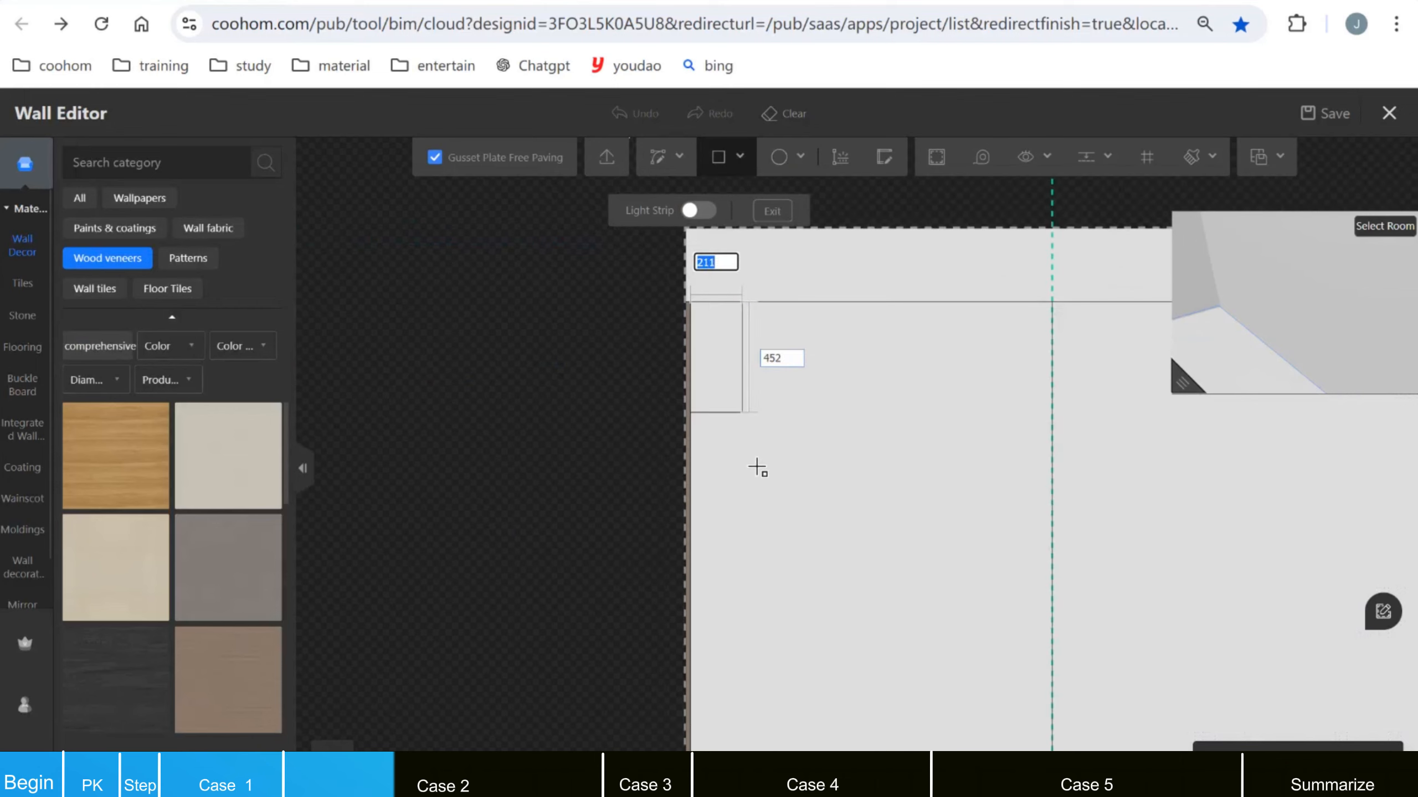
pyautogui.scroll(-4, 698, 394)
pyautogui.scroll(8, 705, 605)
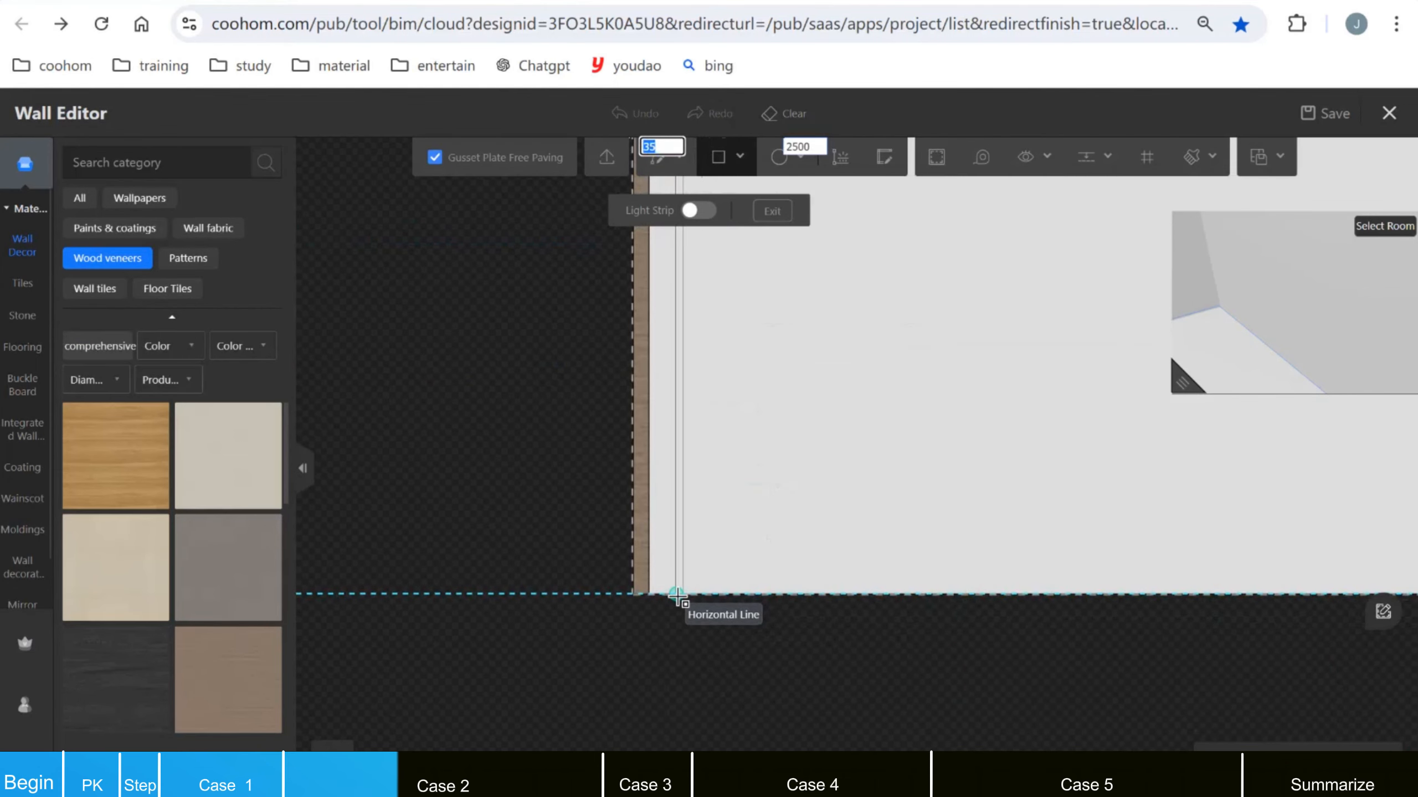
pyautogui.press('Tab')
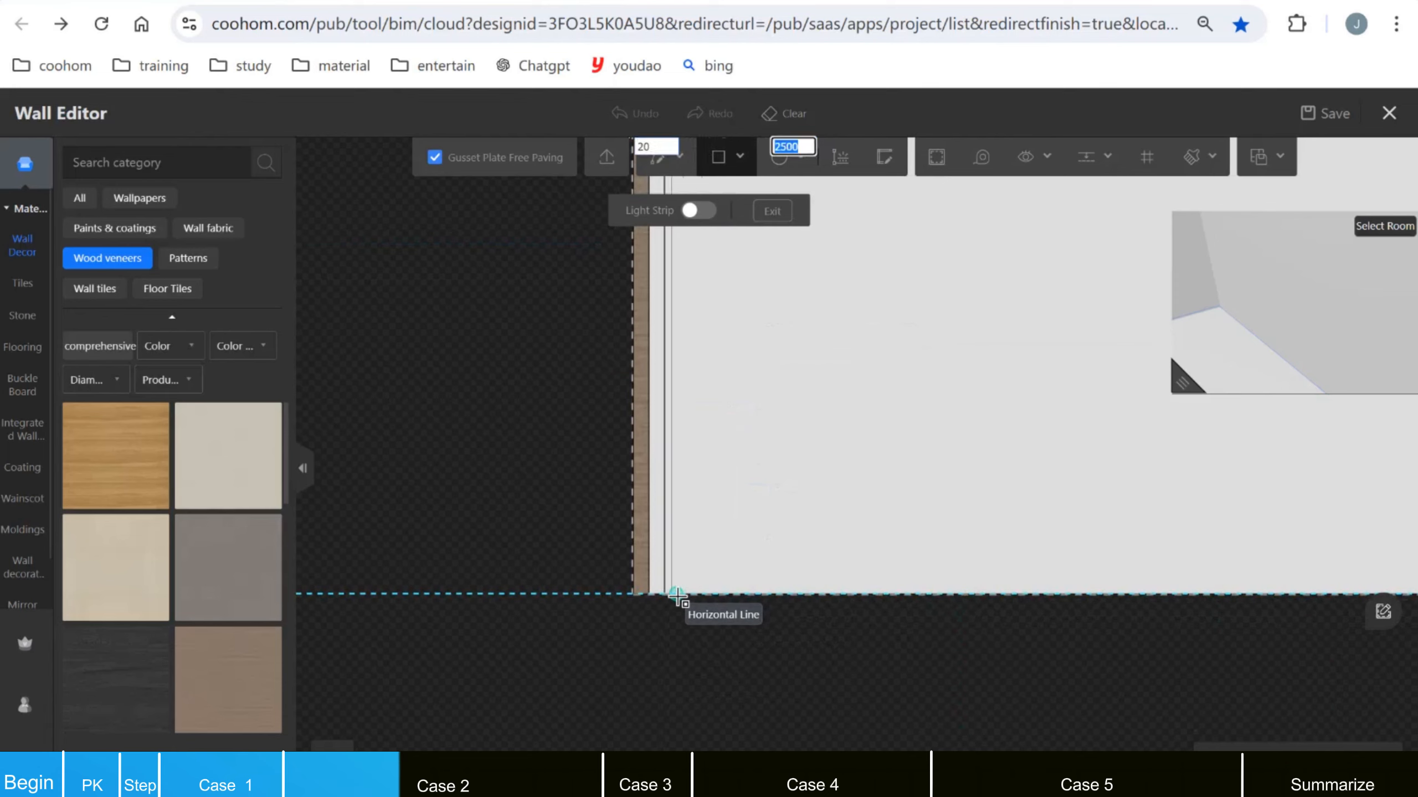
pyautogui.press('Return')
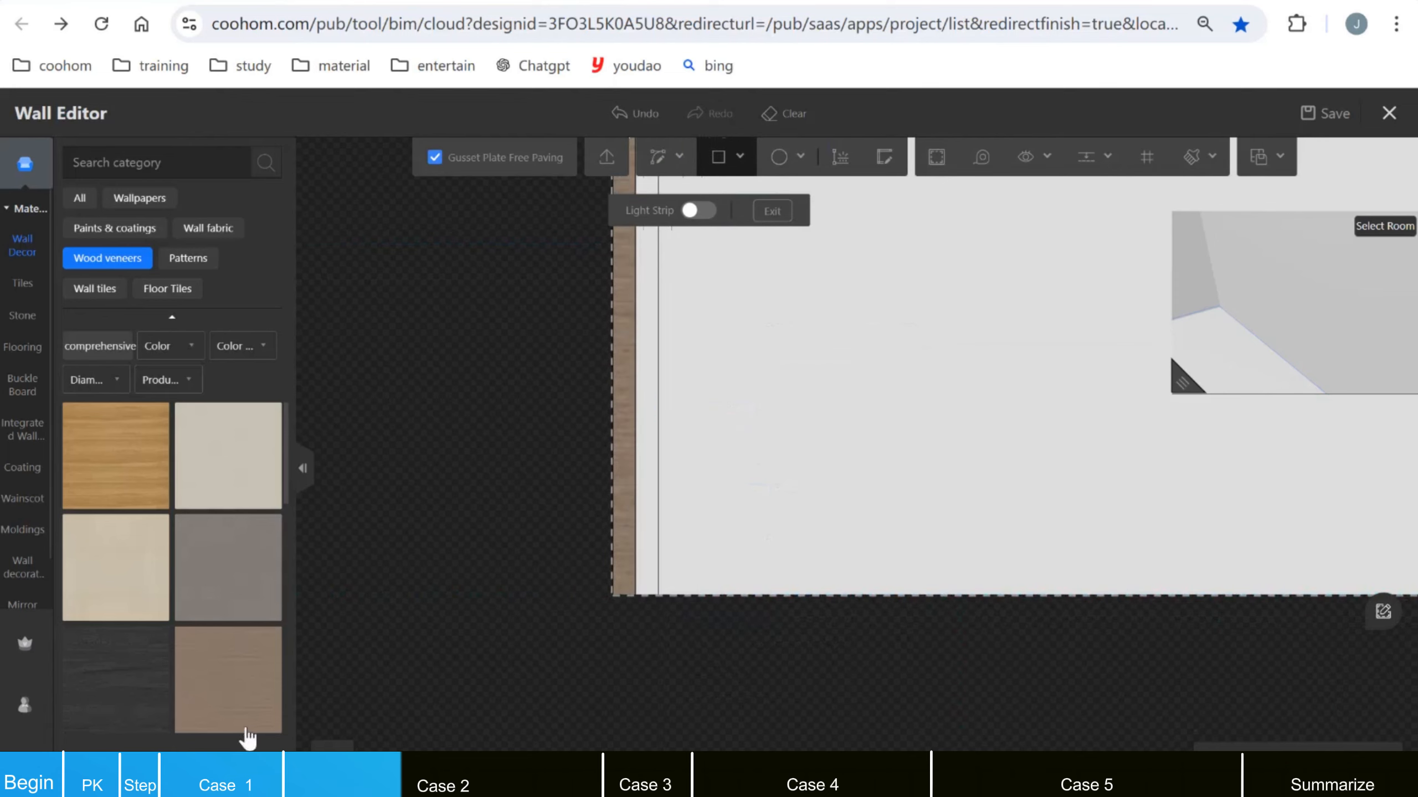
# Step: Apply the same brown wood veneer to the second 20 mm strip
pyautogui.click(246, 728)
pyautogui.click(648, 505)
# Step: Set the extrusion of the second brown veneer strip to 30 mm
pyautogui.scroll(3, 659, 665)
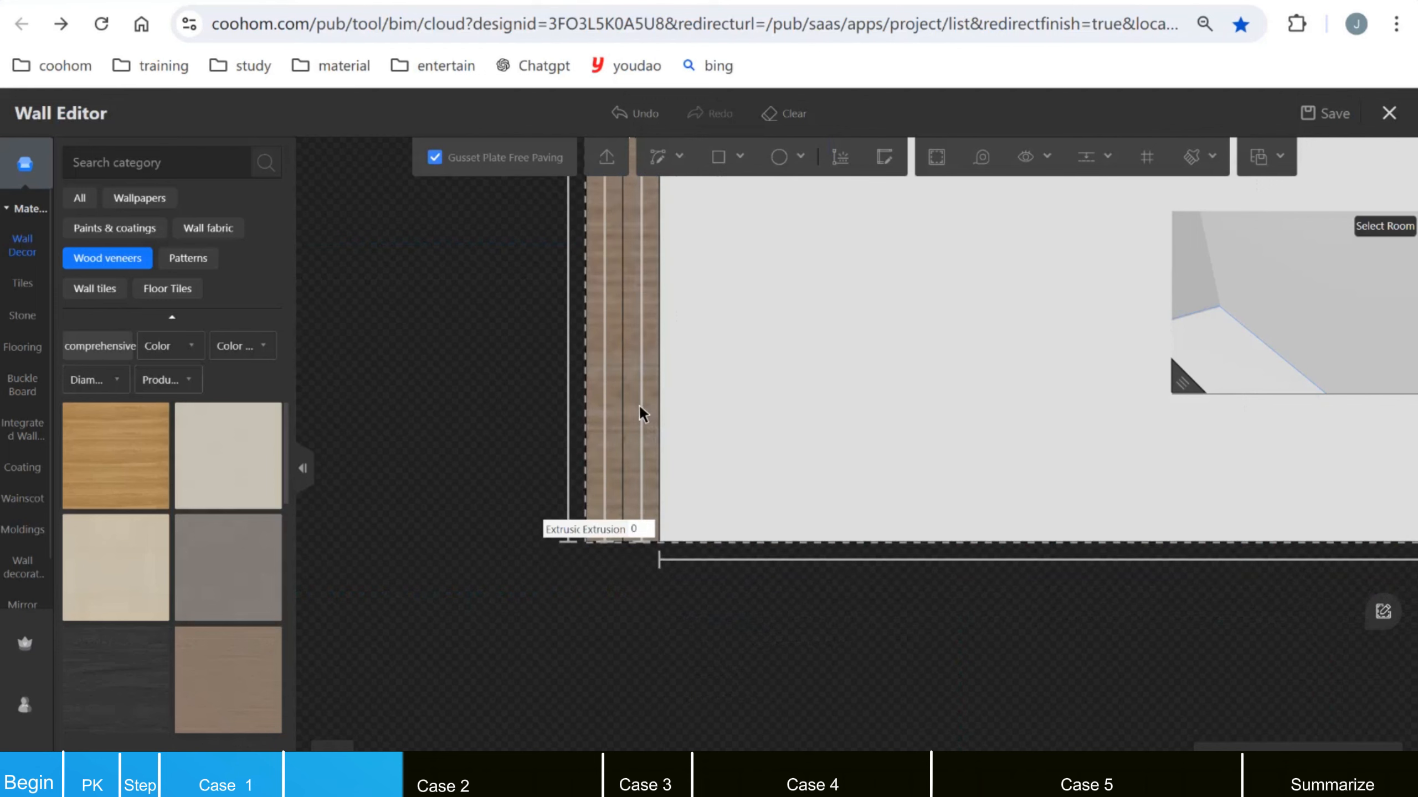
pyautogui.click(645, 385)
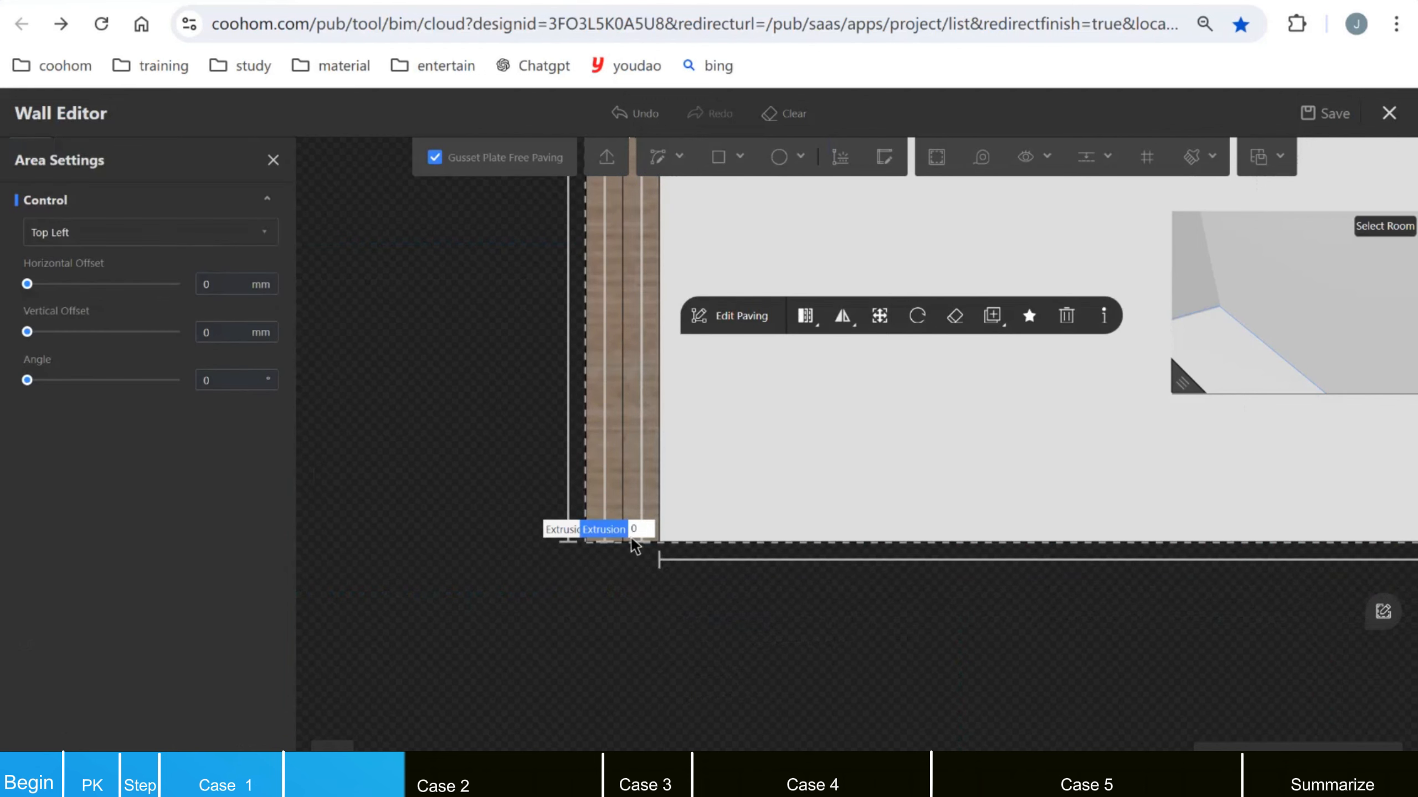
pyautogui.click(639, 527)
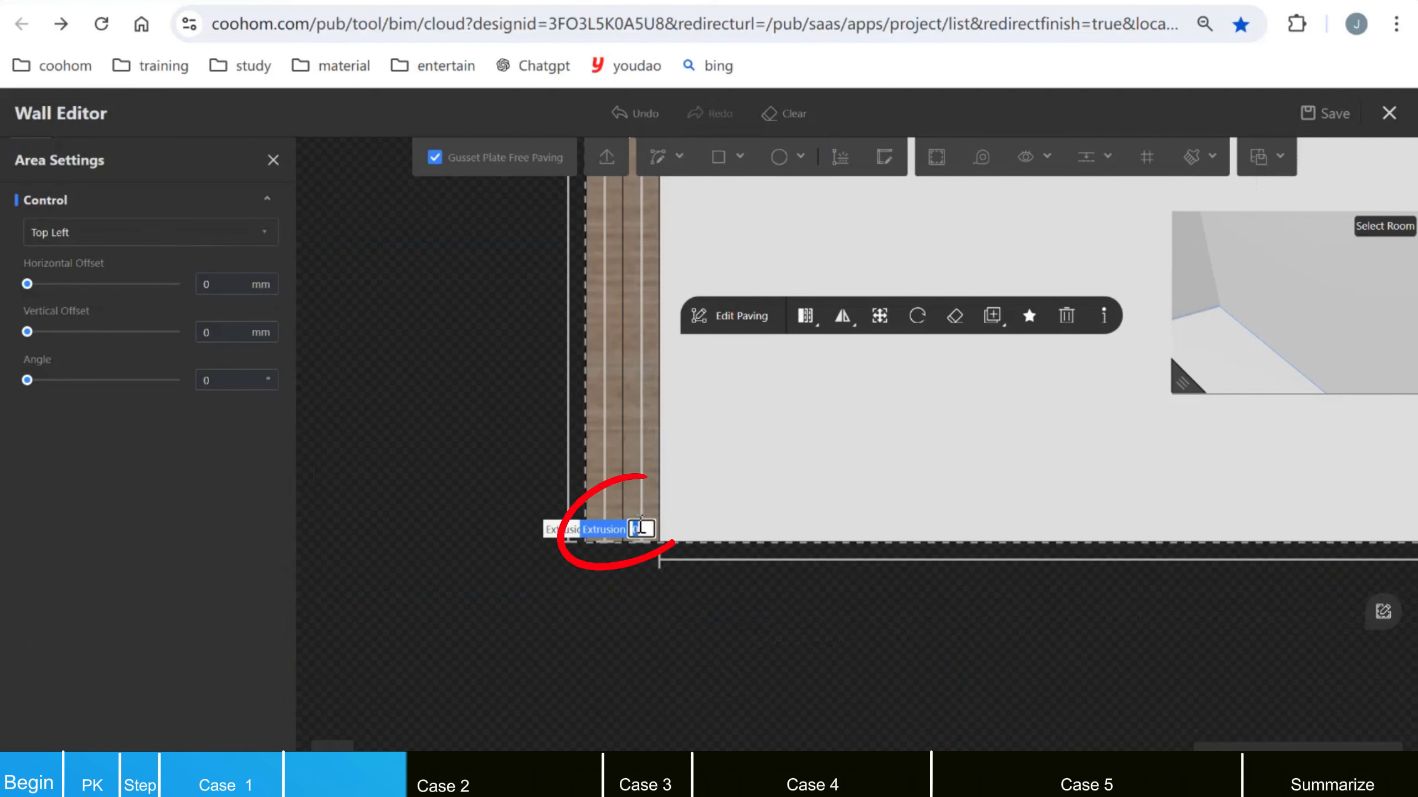
pyautogui.write('30')
pyautogui.press('Return')
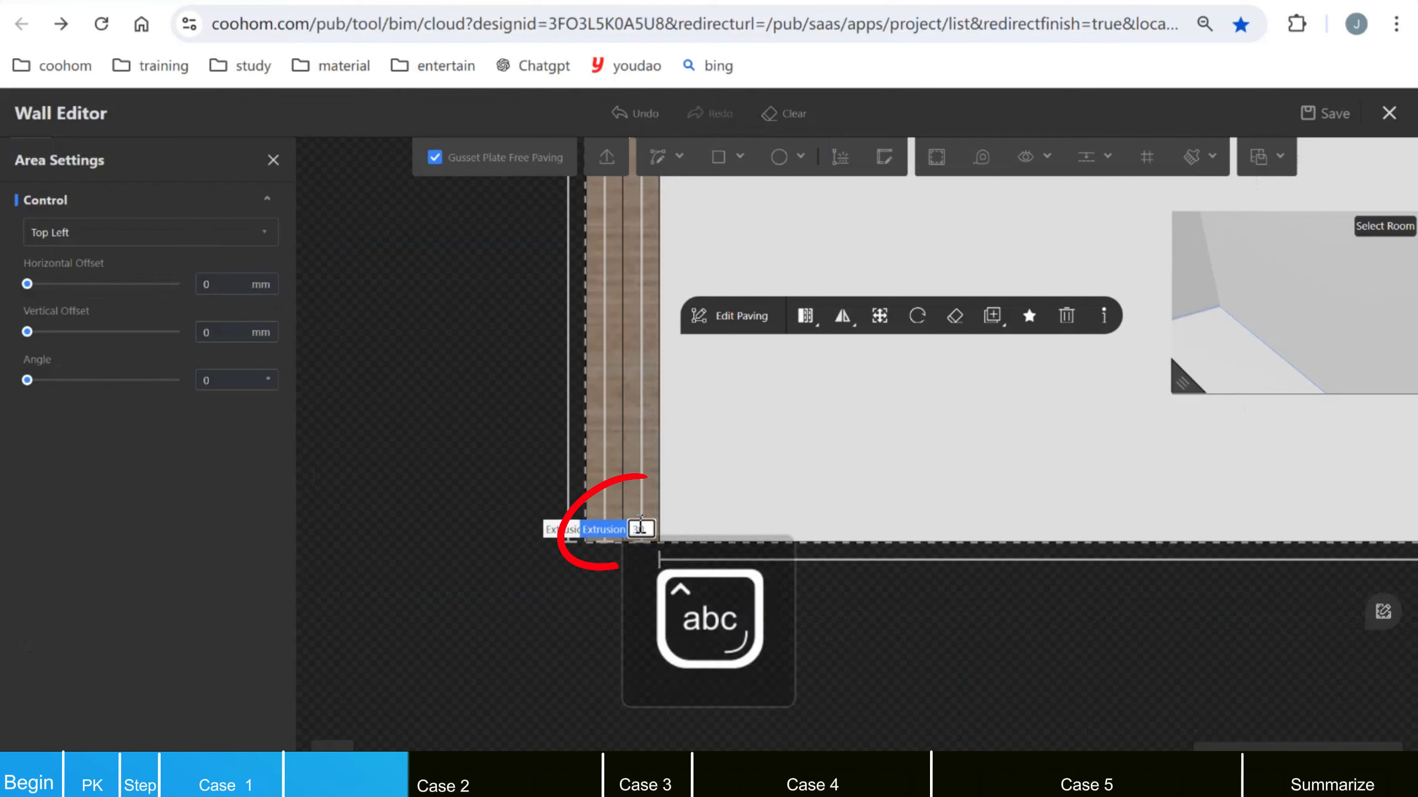
# Step: Edit the elevation of the line between the two strips and apply the favorited brown wood veneer to its 30 mm deep side face
pyautogui.scroll(3, 653, 427)
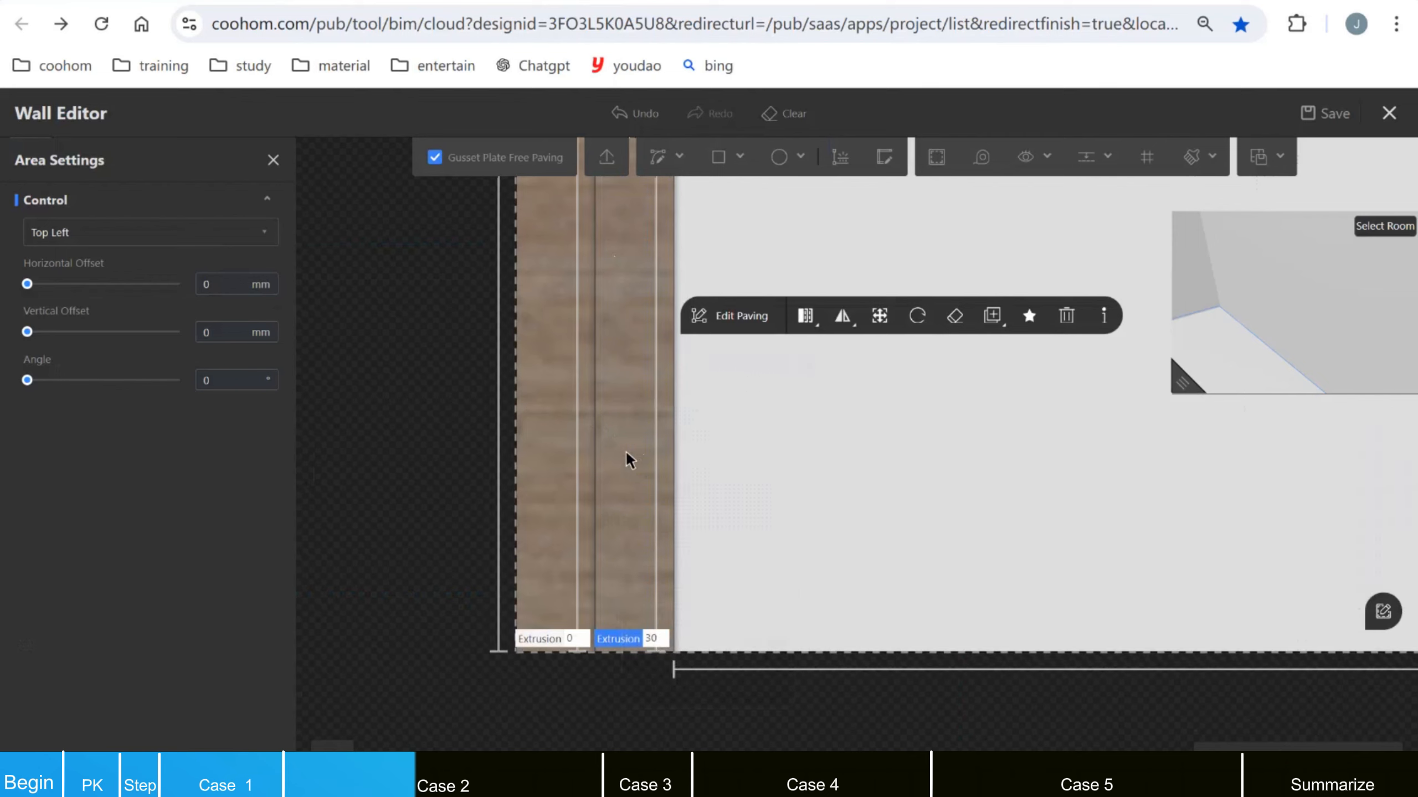
pyautogui.click(595, 440)
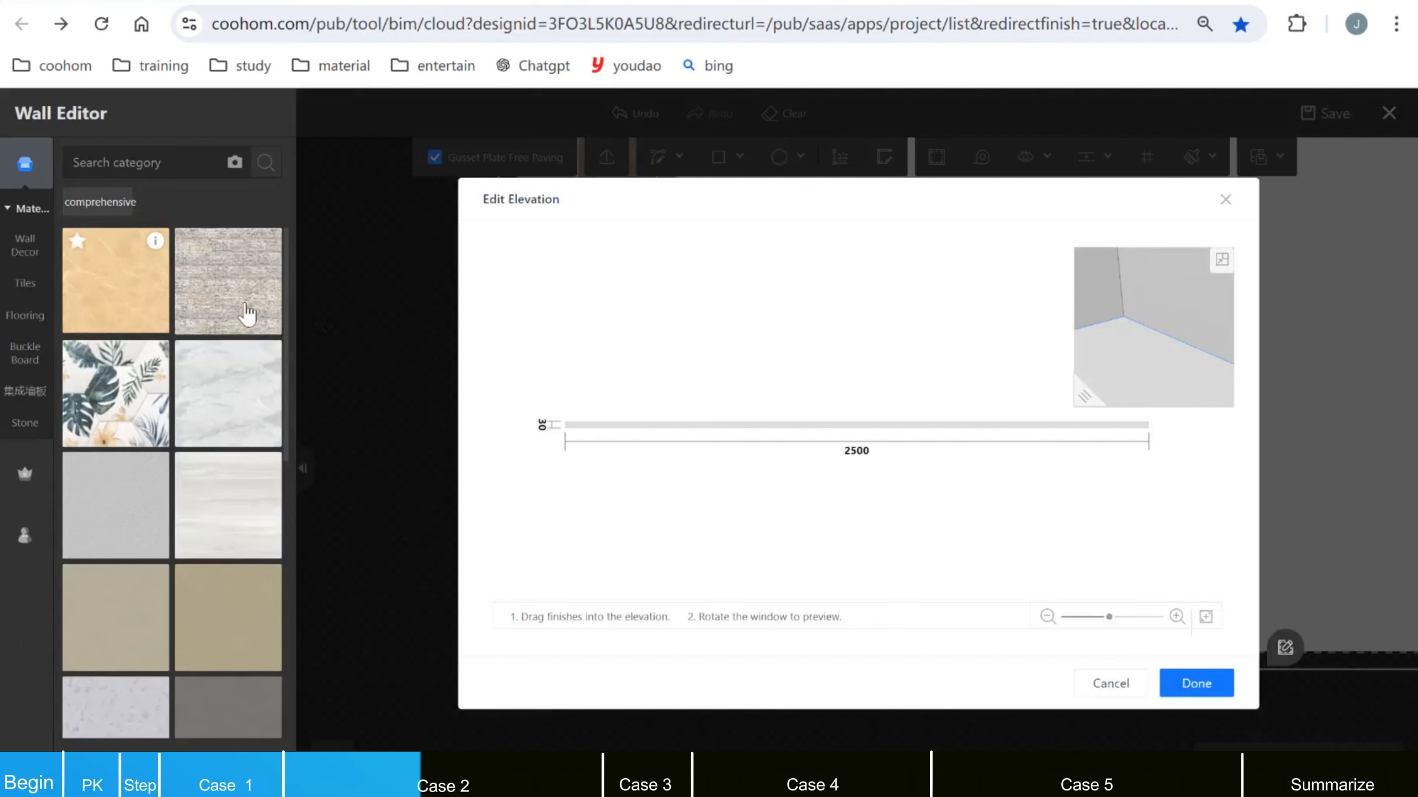
pyautogui.click(27, 540)
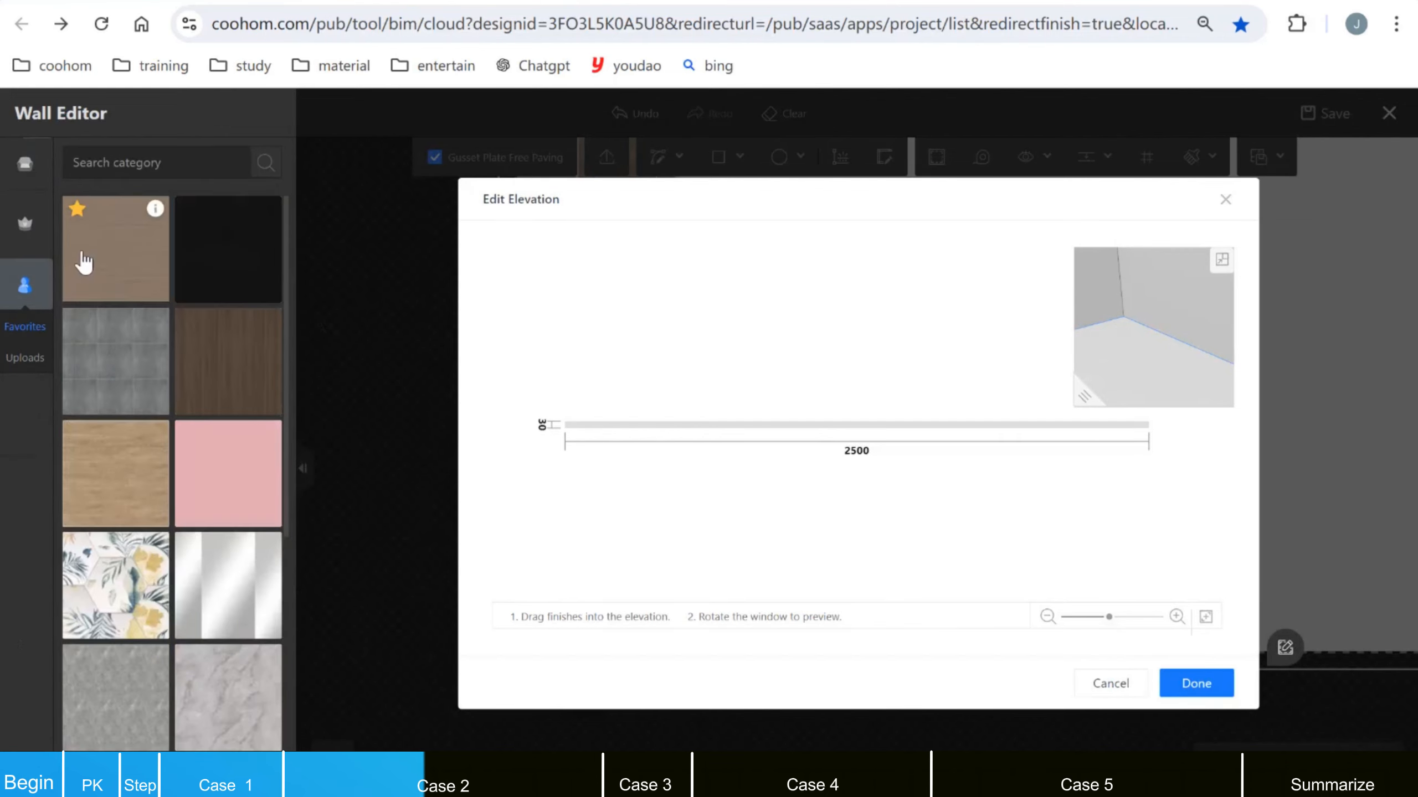
pyautogui.moveTo(134, 262); pyautogui.dragTo(709, 434)
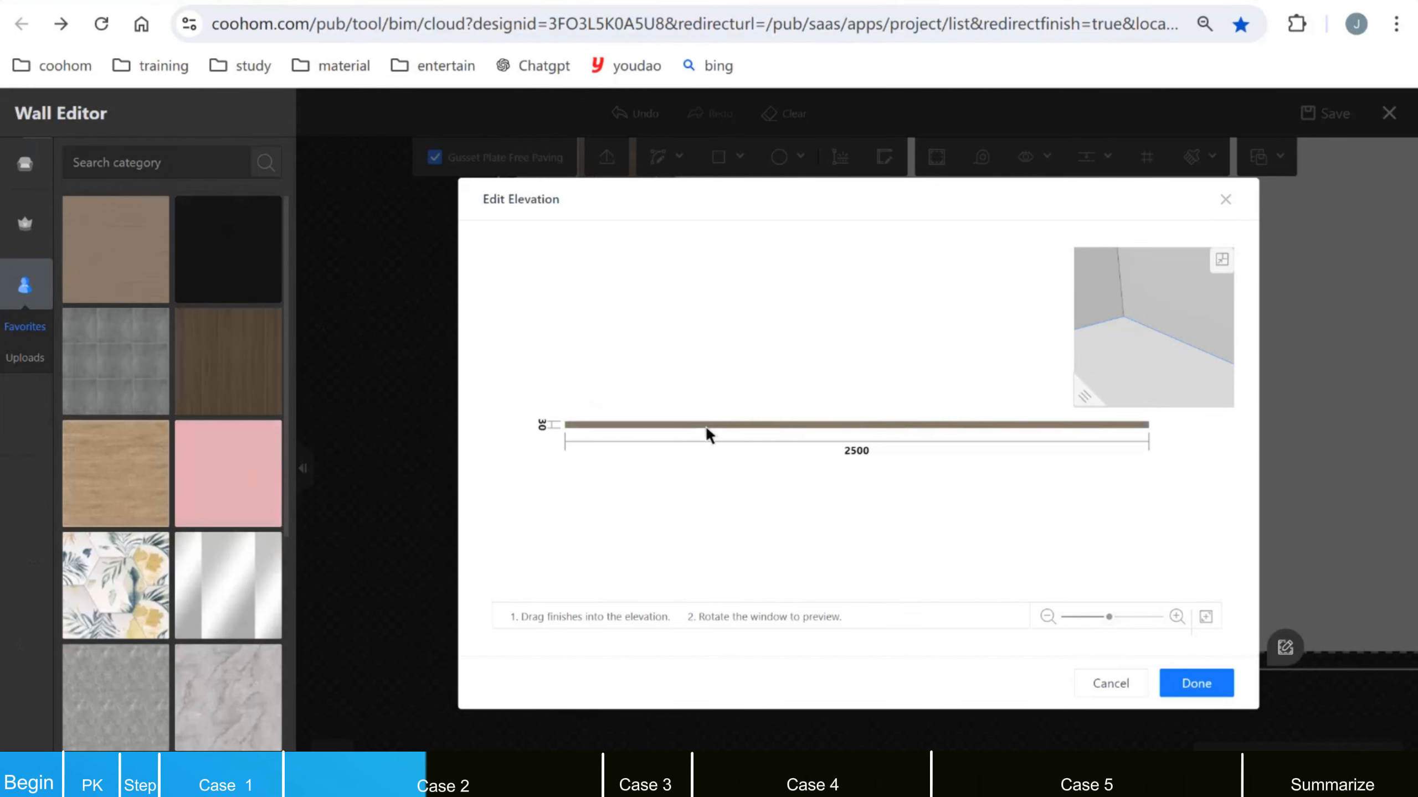
pyautogui.click(1200, 682)
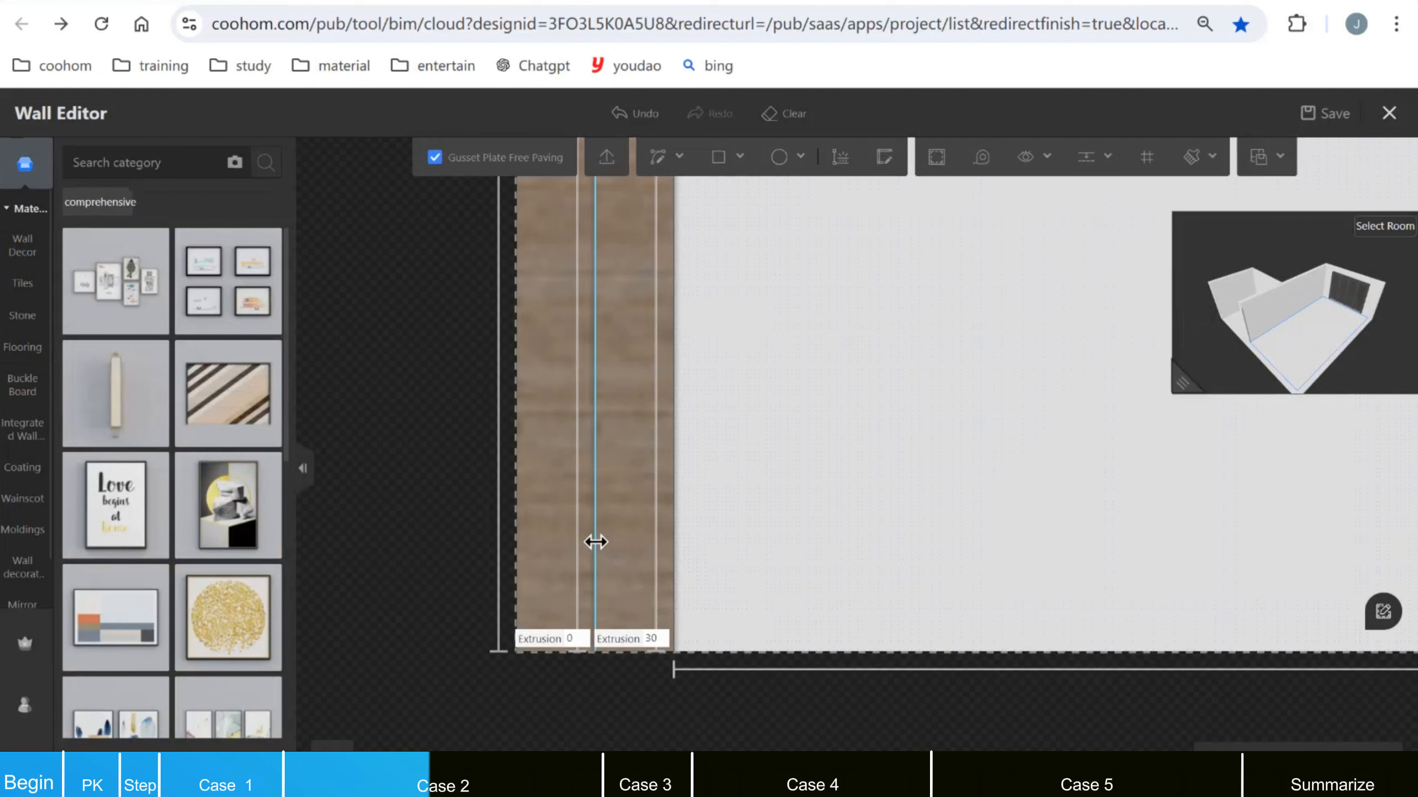
# Step: Copy the veneer side finish from the line between the strips and paste it into the area of the 30 mm extruded strip
pyautogui.click(595, 542)
pyautogui.click(650, 484)
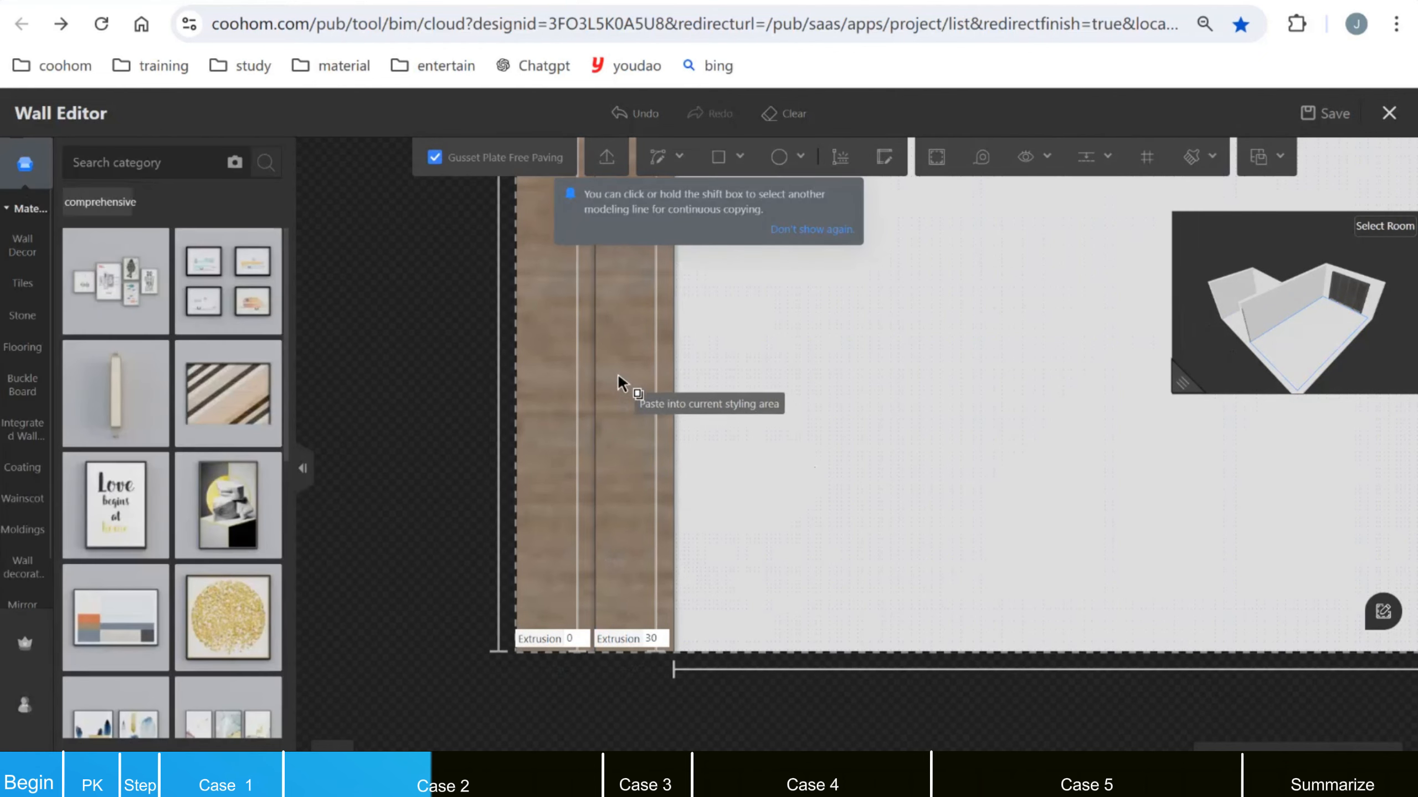
pyautogui.click(626, 400)
pyautogui.click(625, 400)
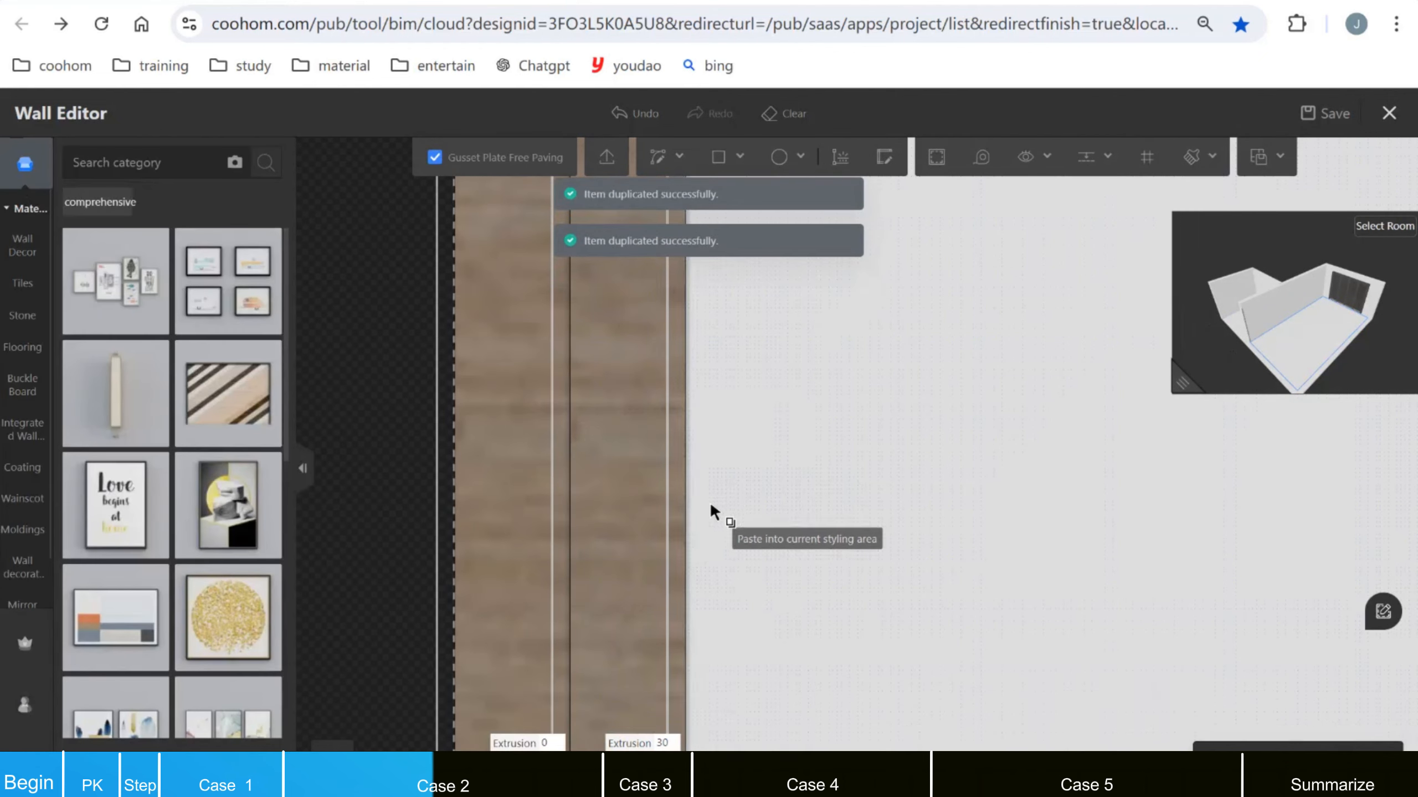
pyautogui.press('Escape')
# Step: Create a linear array of both veneer strips across the wall section with a fixed quantity of 40, using their 40 mm combined width as spacing
pyautogui.scroll(-8, 636, 613)
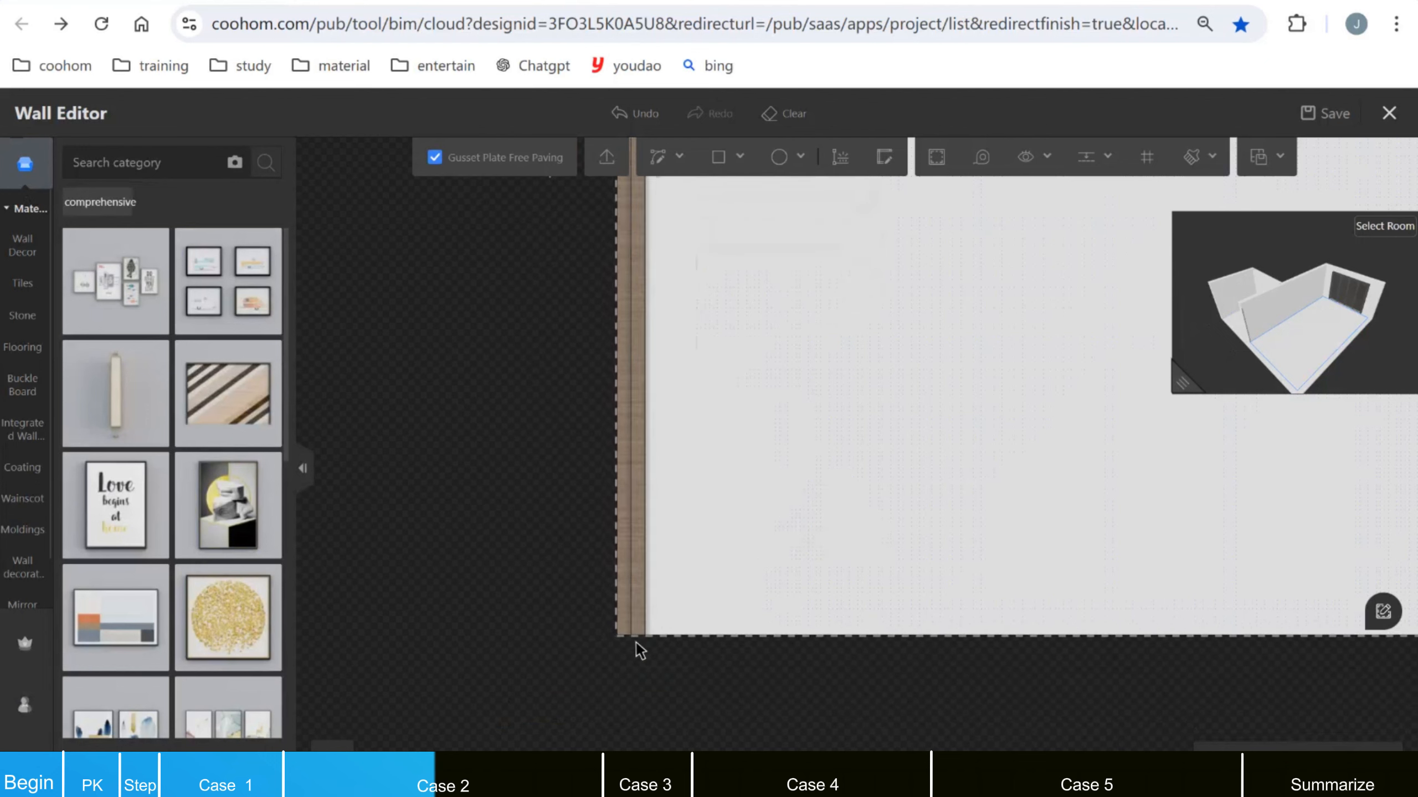
pyautogui.scroll(-2, 636, 639)
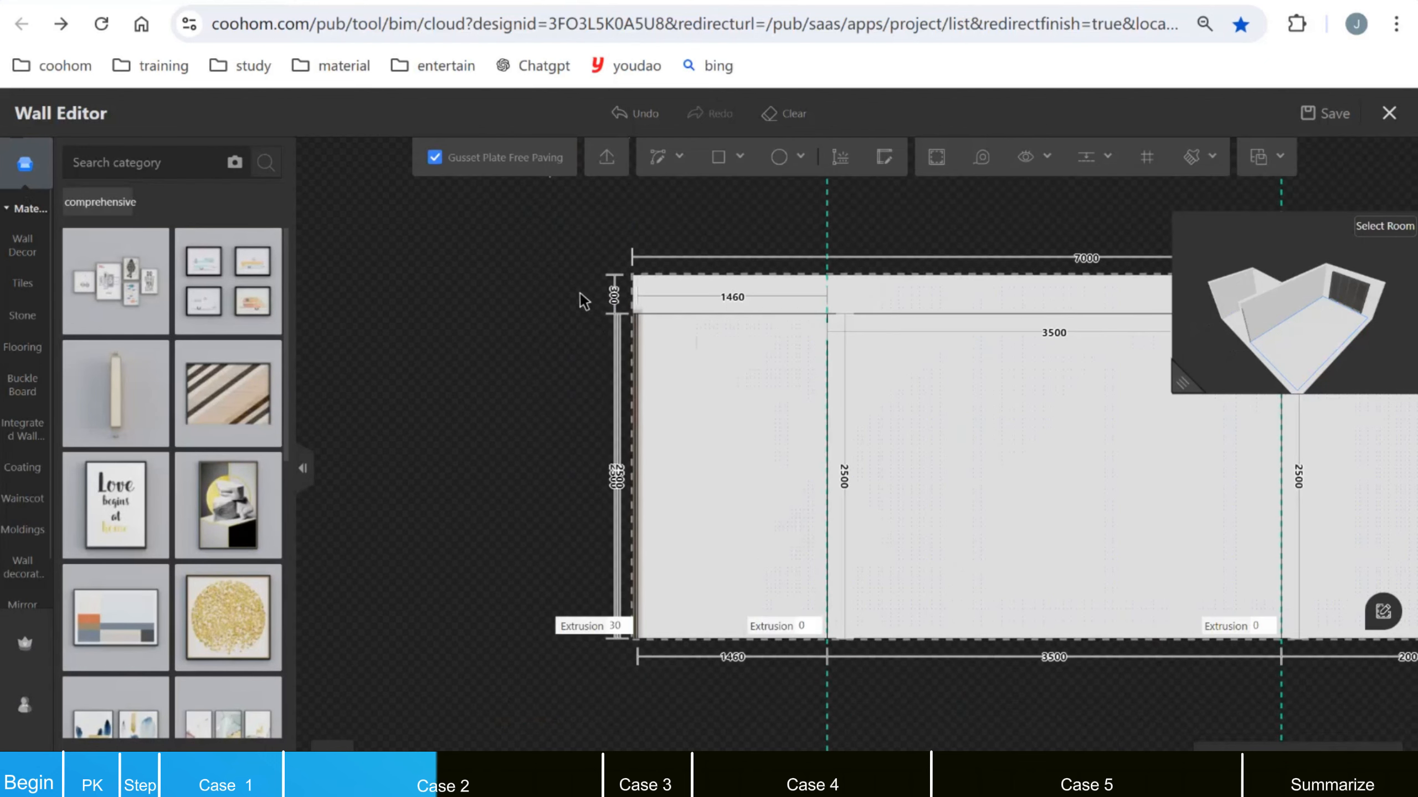
pyautogui.moveTo(581, 302); pyautogui.dragTo(712, 695)
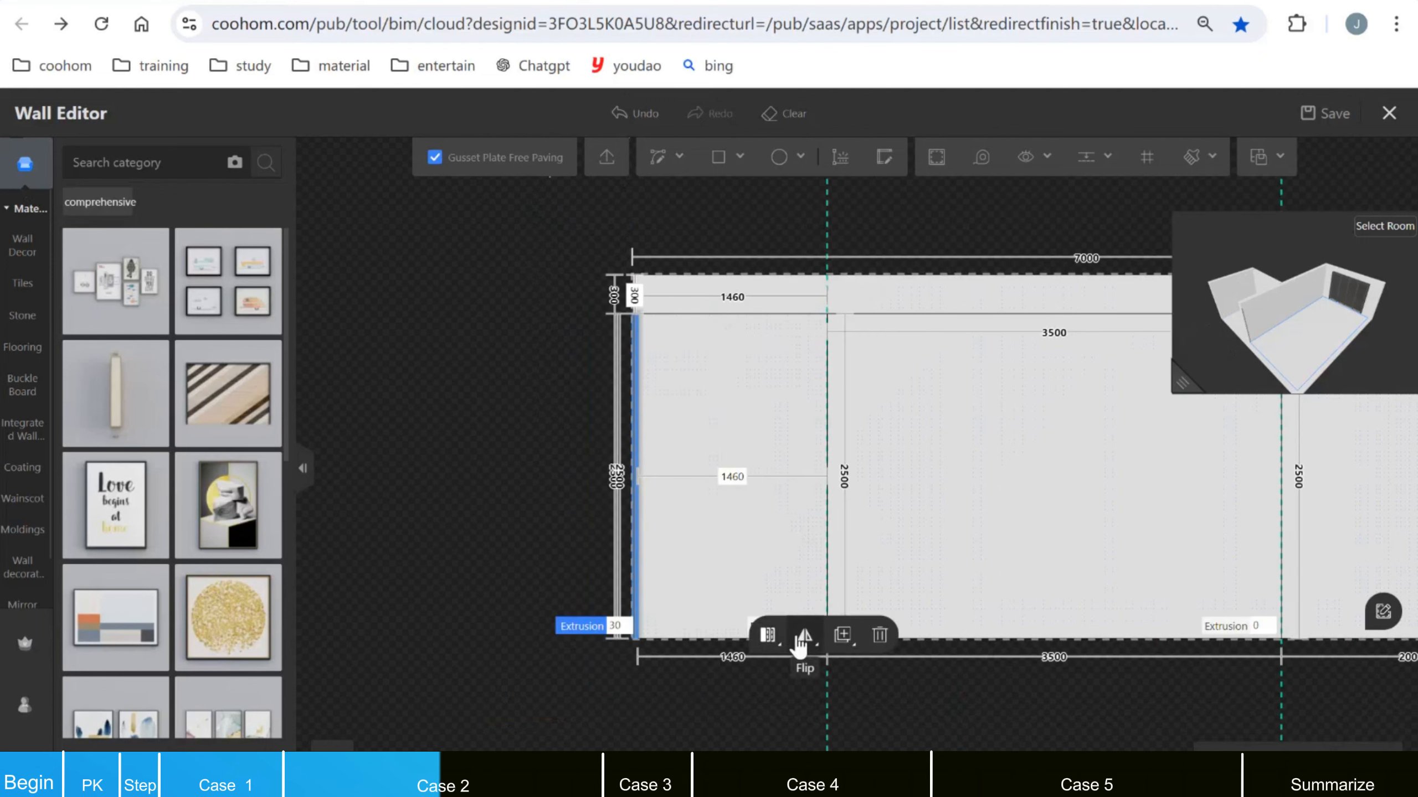
pyautogui.click(769, 637)
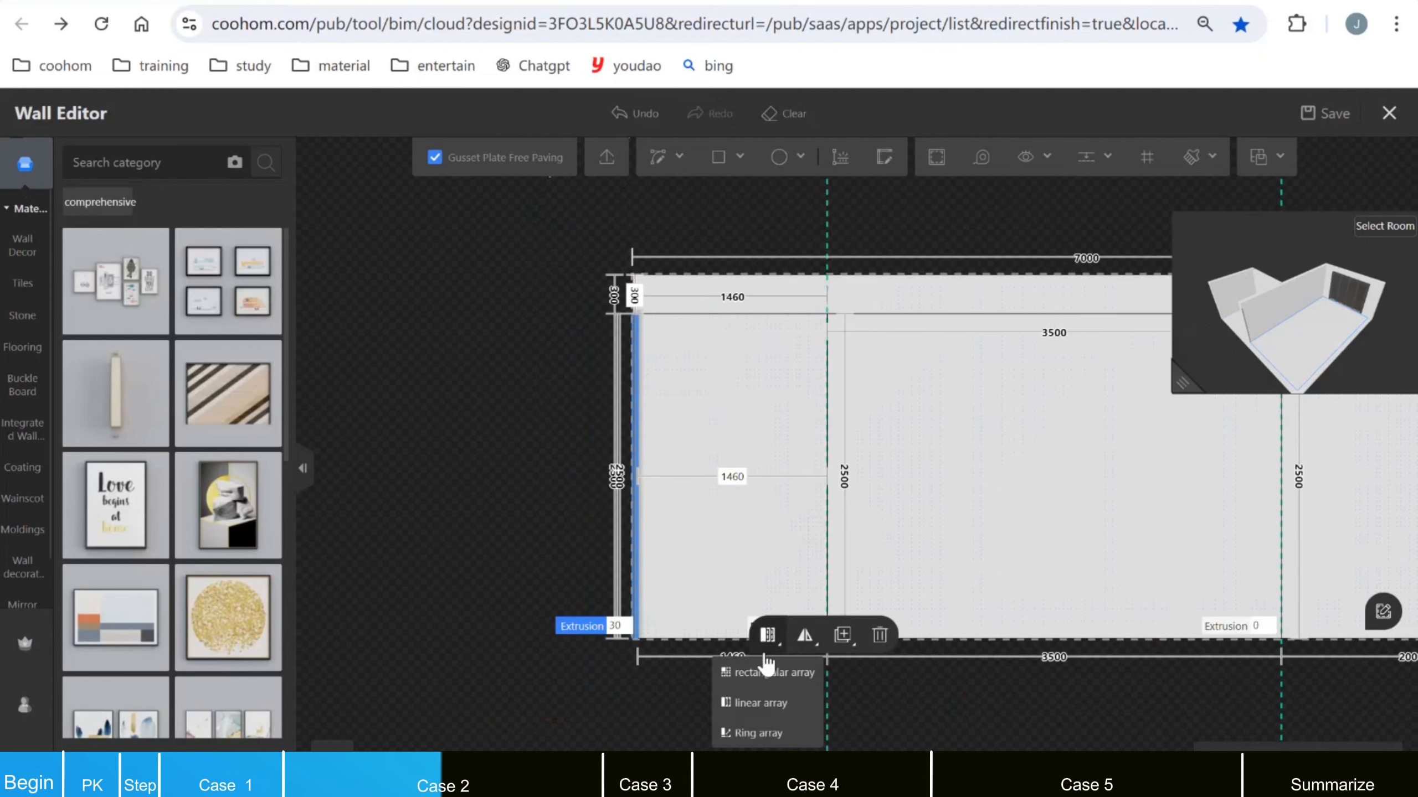
pyautogui.click(762, 702)
pyautogui.scroll(3, 648, 655)
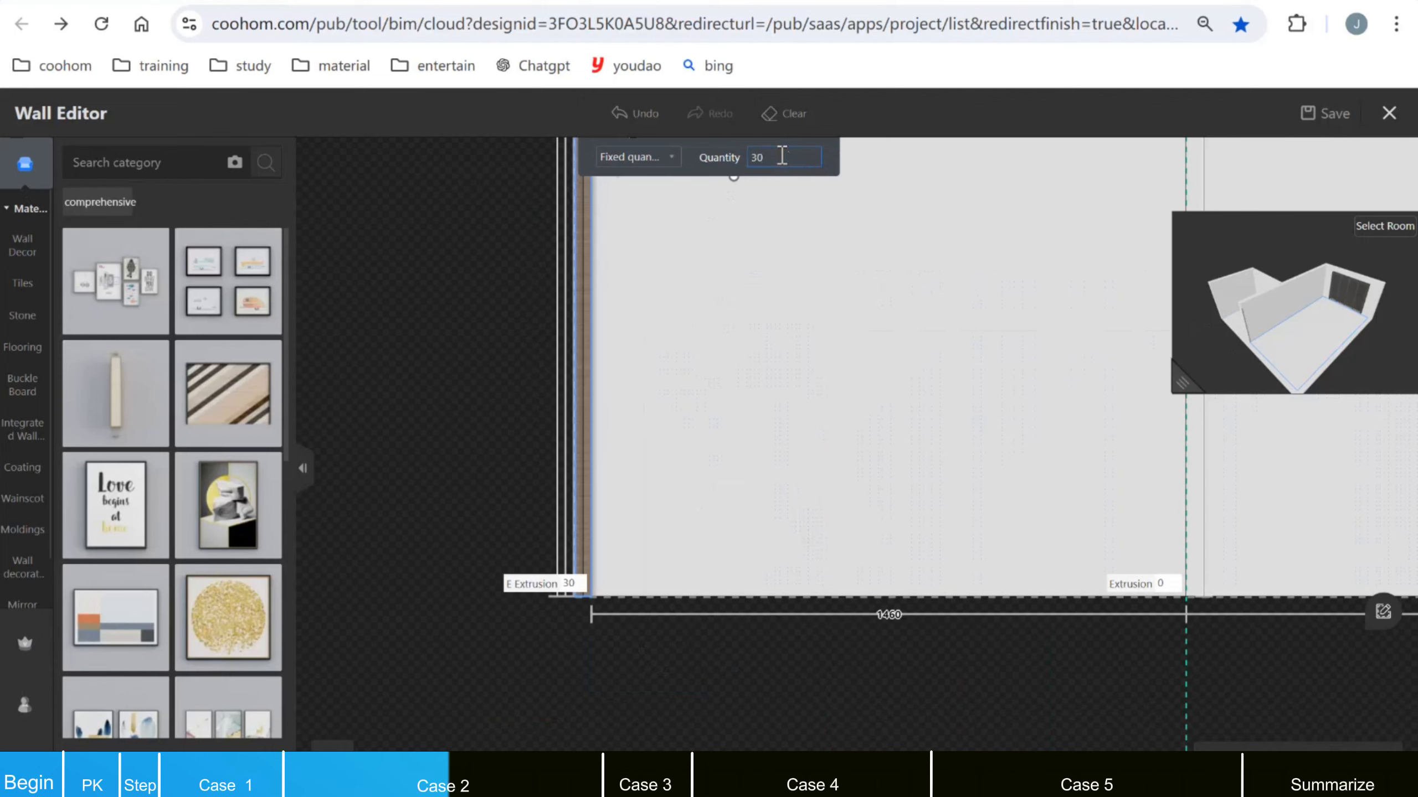
pyautogui.scroll(5, 625, 558)
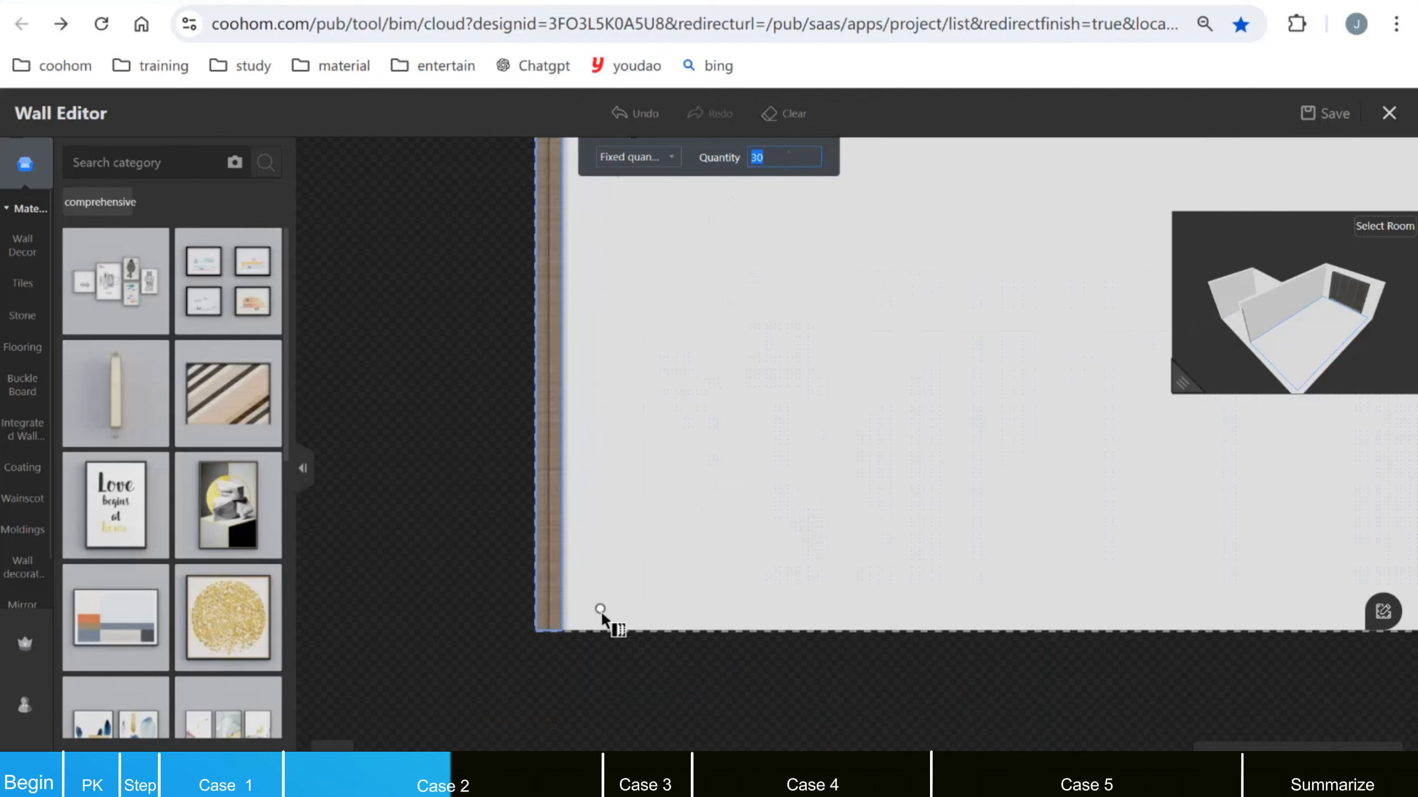
pyautogui.scroll(2, 524, 621)
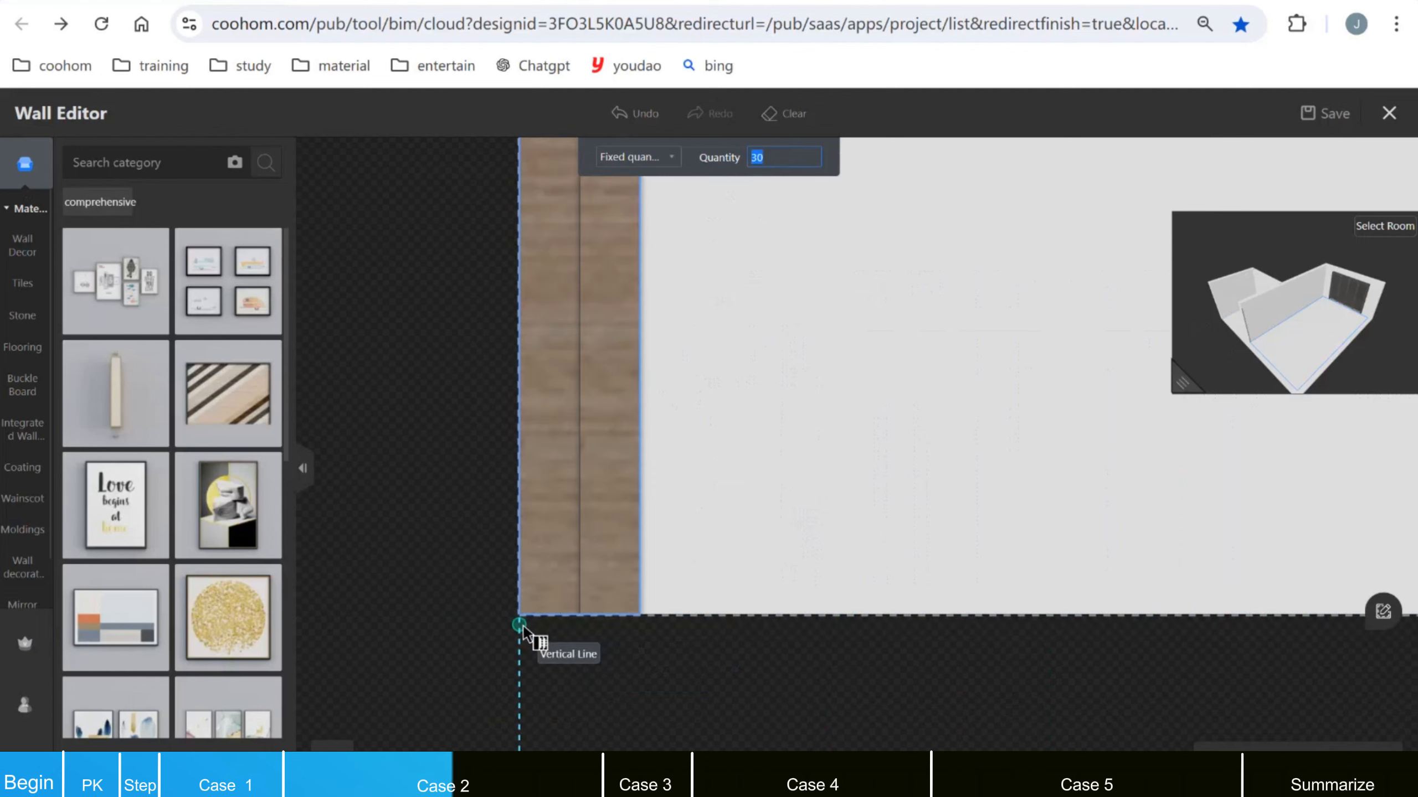
pyautogui.scroll(2, 525, 622)
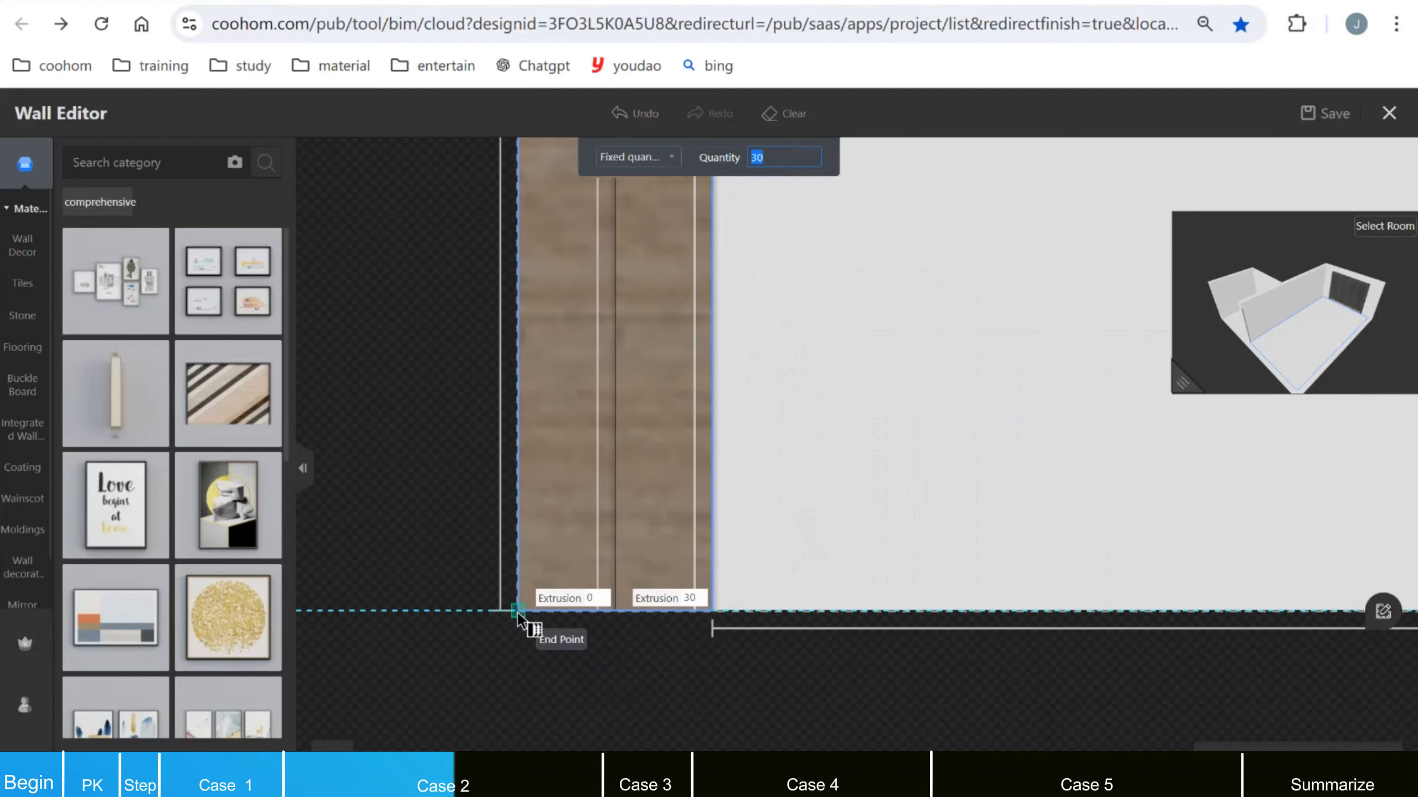
pyautogui.click(520, 613)
pyautogui.scroll(-1, 711, 613)
pyautogui.scroll(-5, 709, 614)
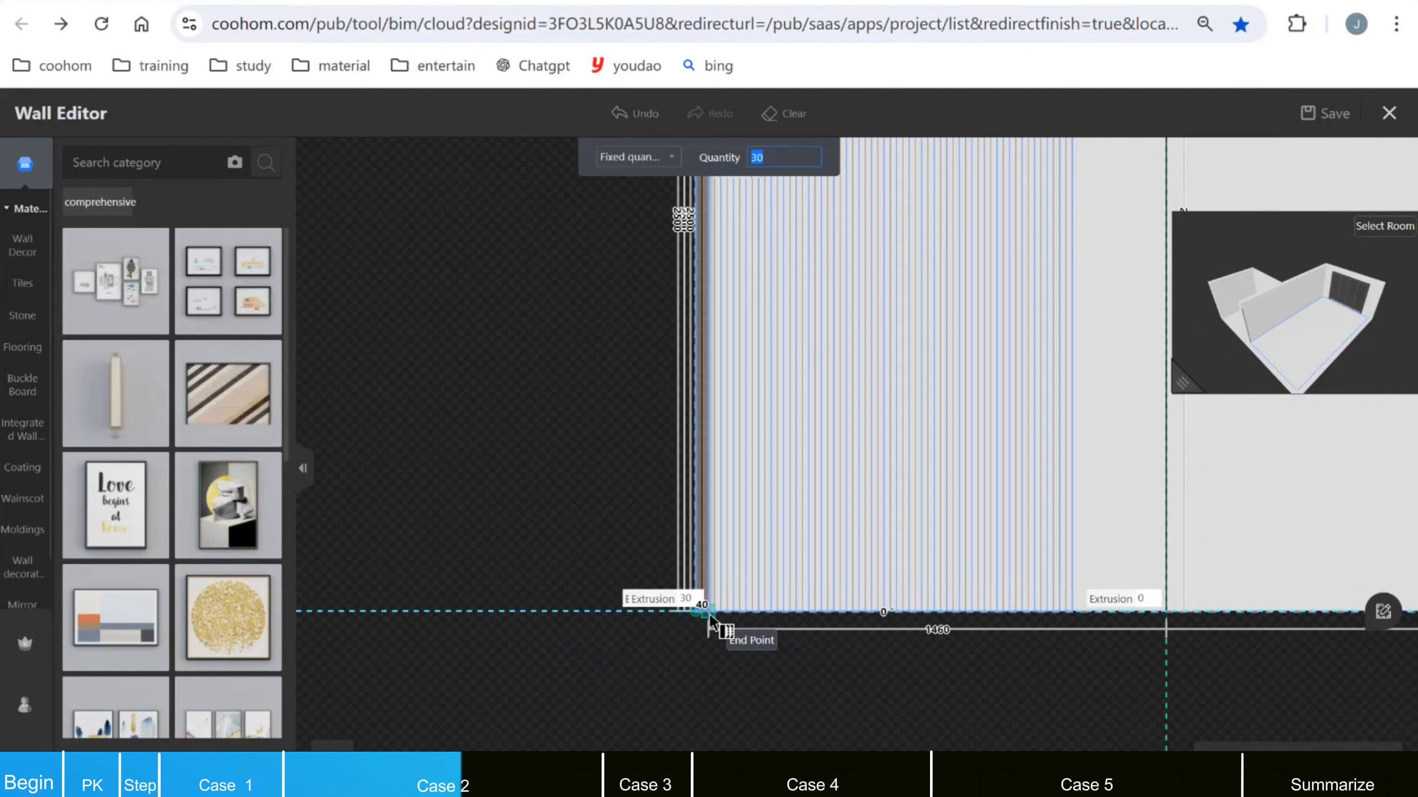
pyautogui.press('Return')
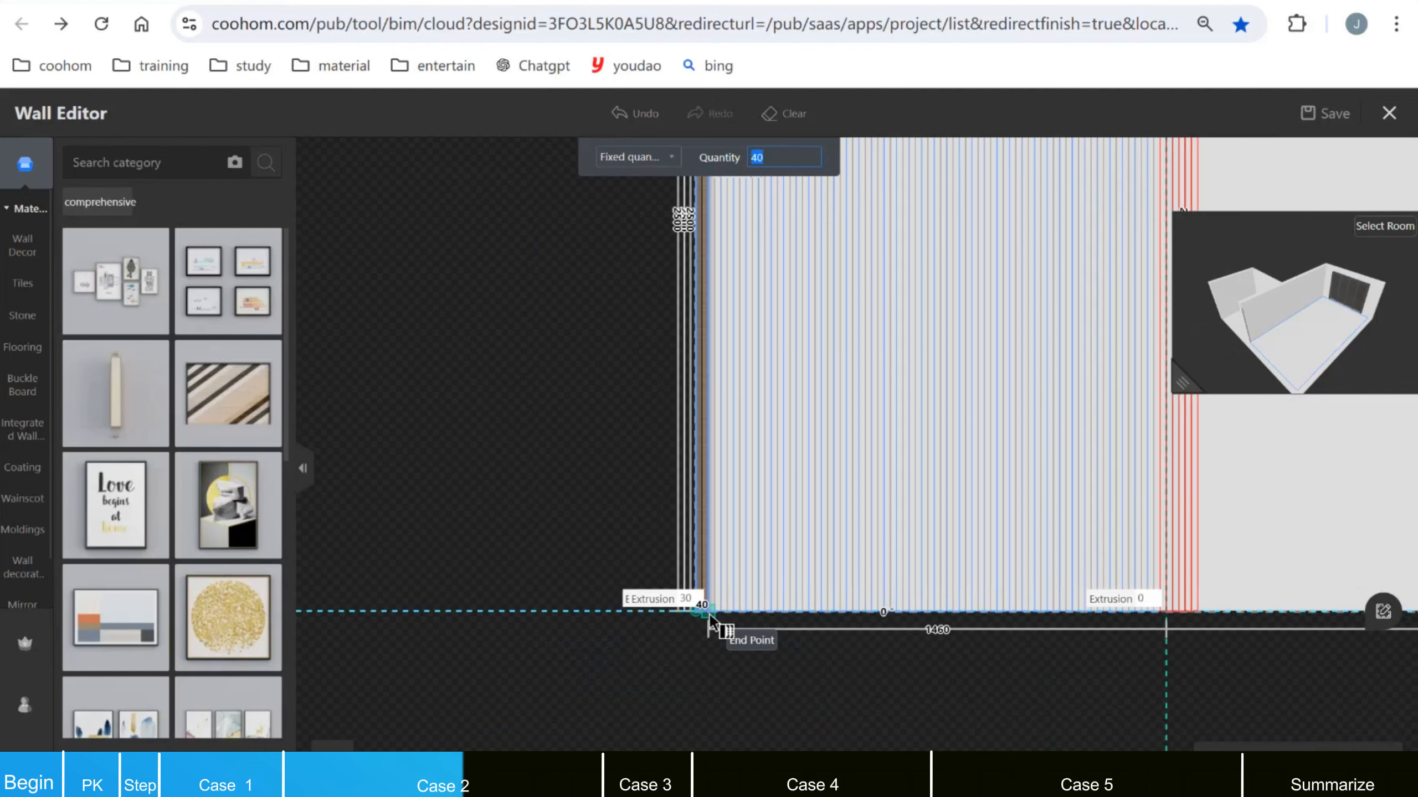
pyautogui.scroll(5, 709, 615)
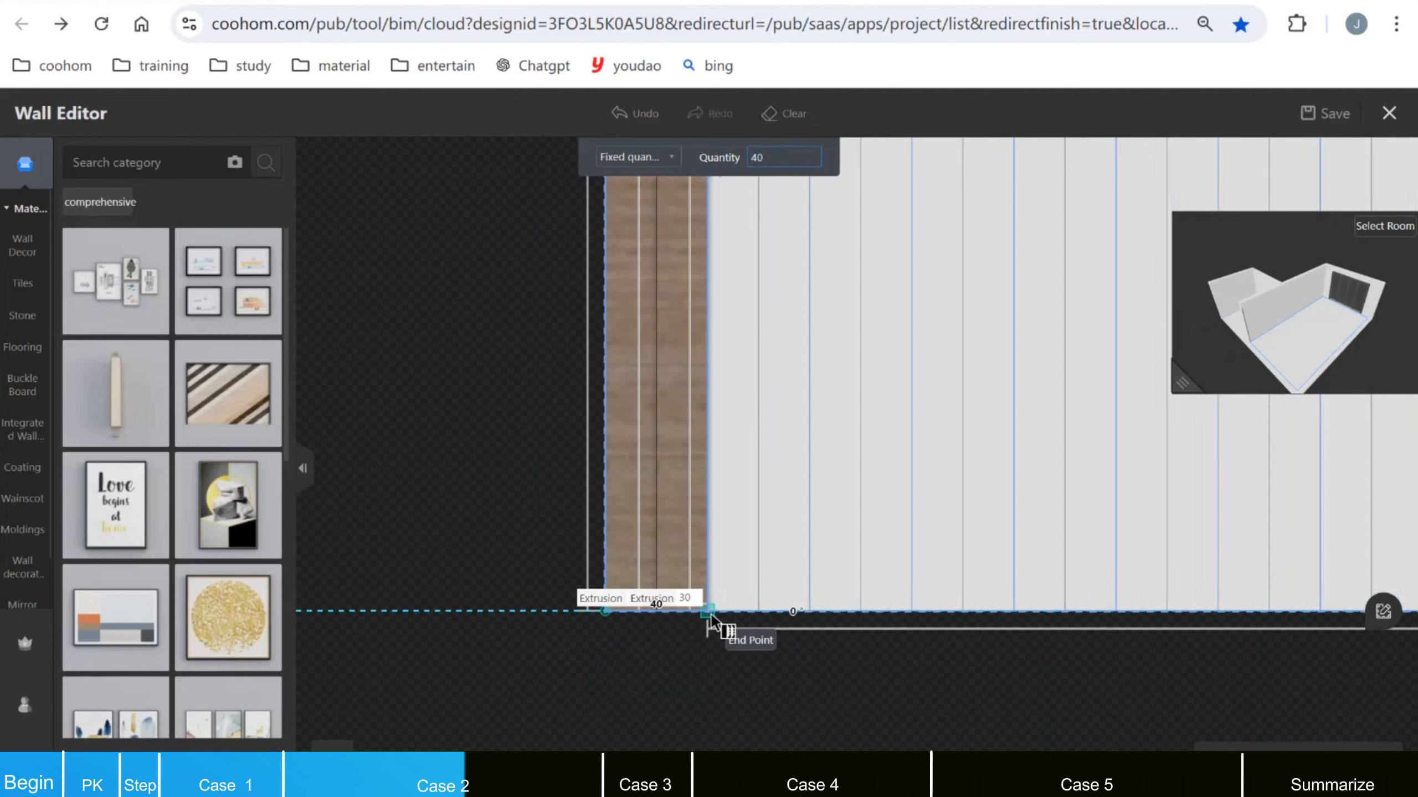
pyautogui.click(504, 536)
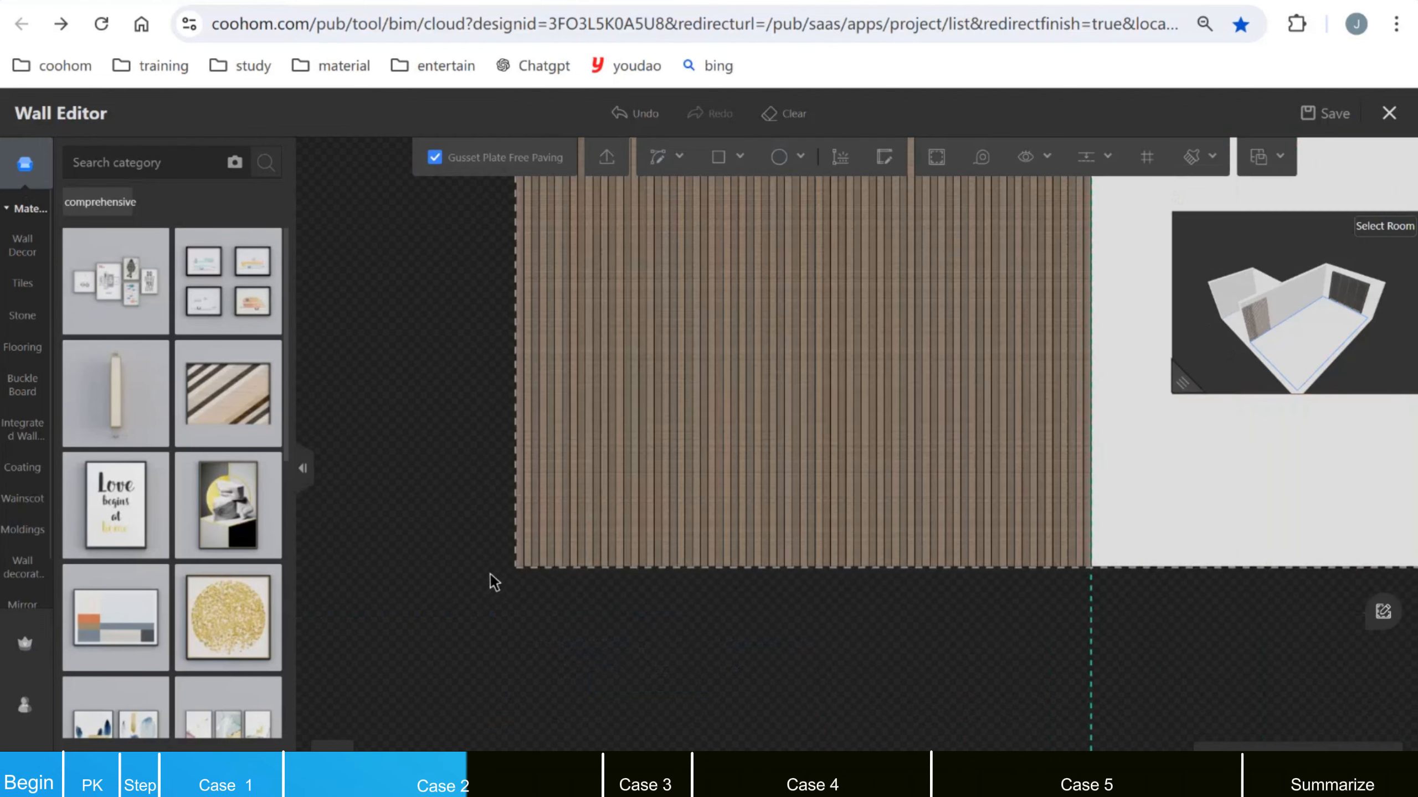
# Step: Enlarge the 3D preview and examine the wood-veneer grille on the wall
pyautogui.scroll(-5, 959, 664)
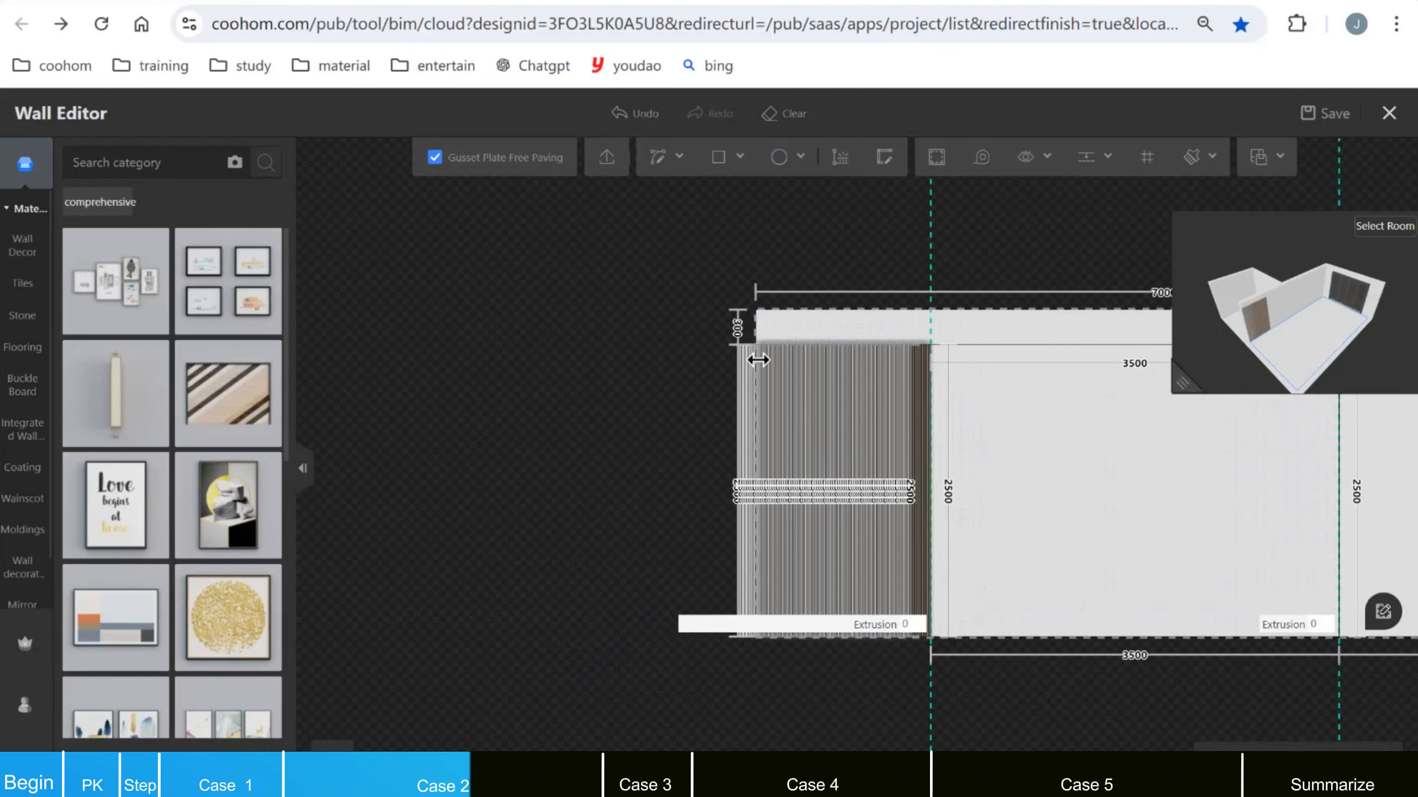
pyautogui.scroll(1, 916, 469)
pyautogui.moveTo(1179, 391); pyautogui.dragTo(1013, 576)
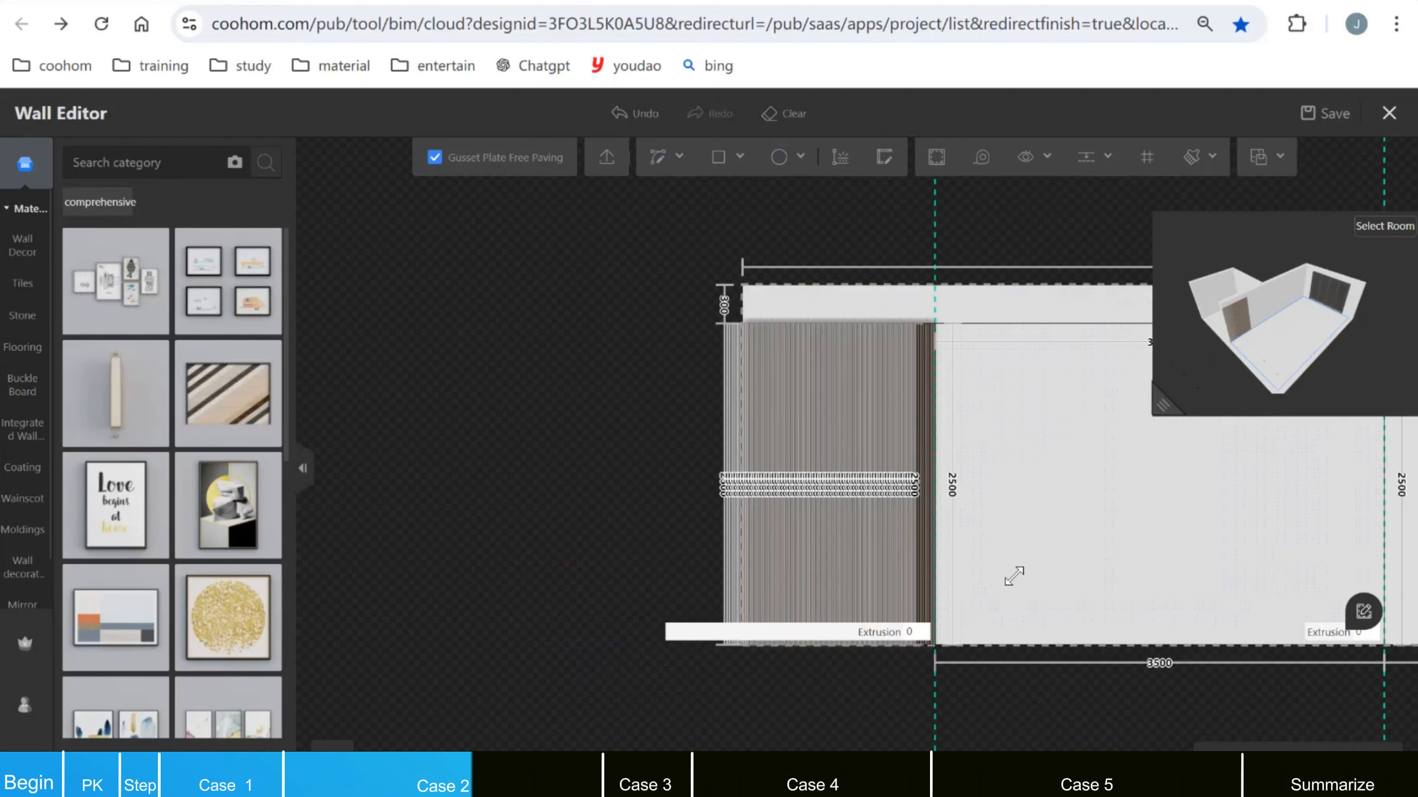
pyautogui.moveTo(1079, 607); pyautogui.dragTo(953, 667)
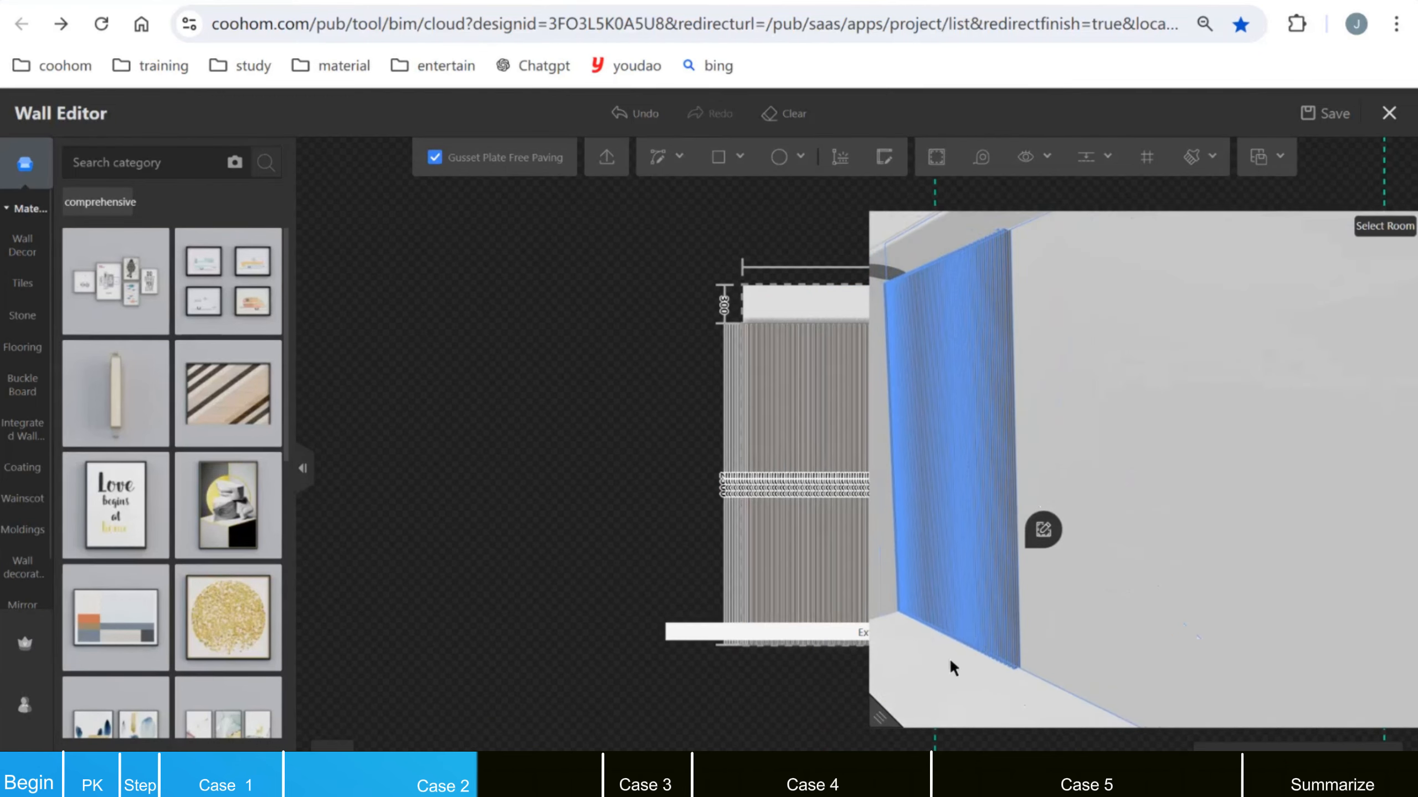
pyautogui.scroll(-3, 608, 570)
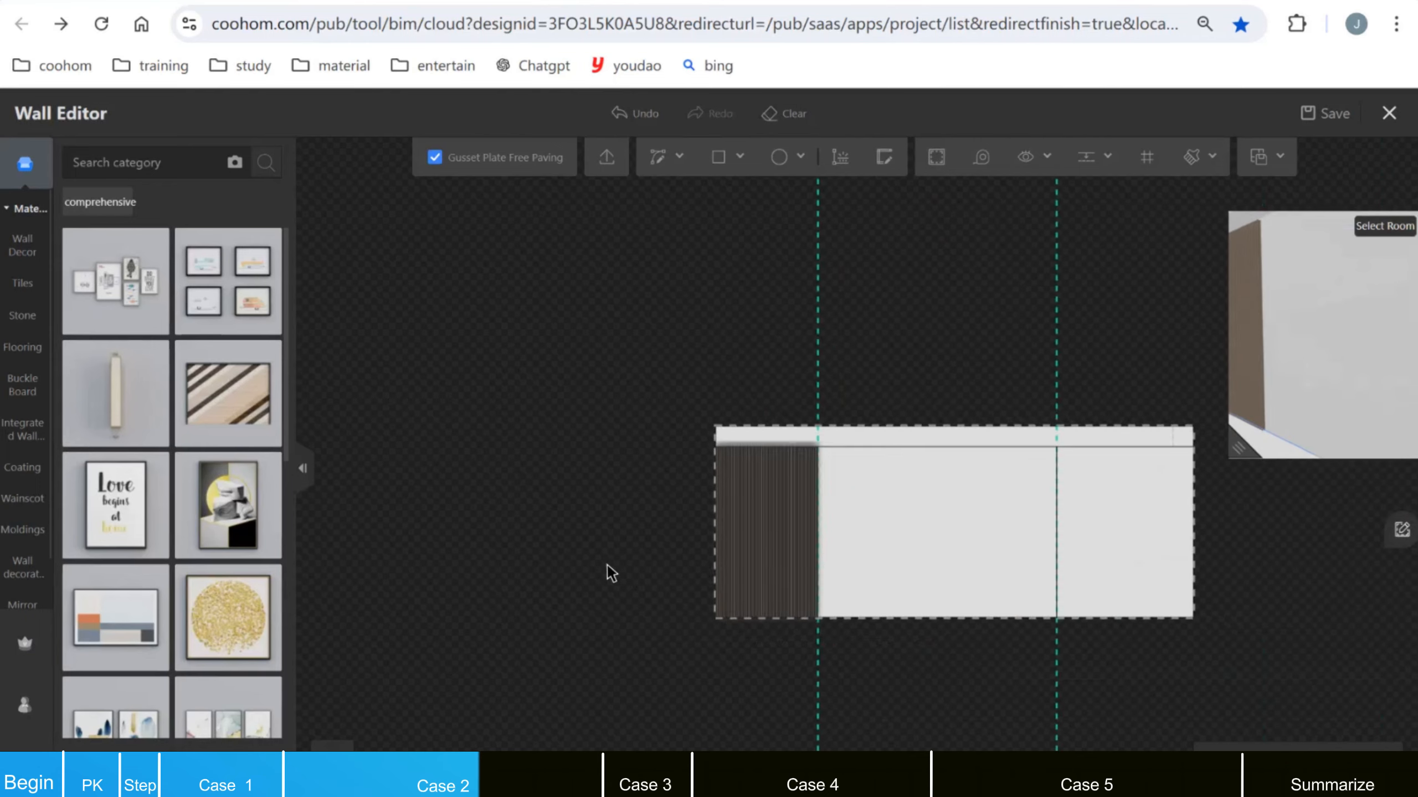
# Step: Apply the light grey paneled material from the Integrated Wallboard category to the 3500 mm wide middle section
pyautogui.scroll(4, 903, 547)
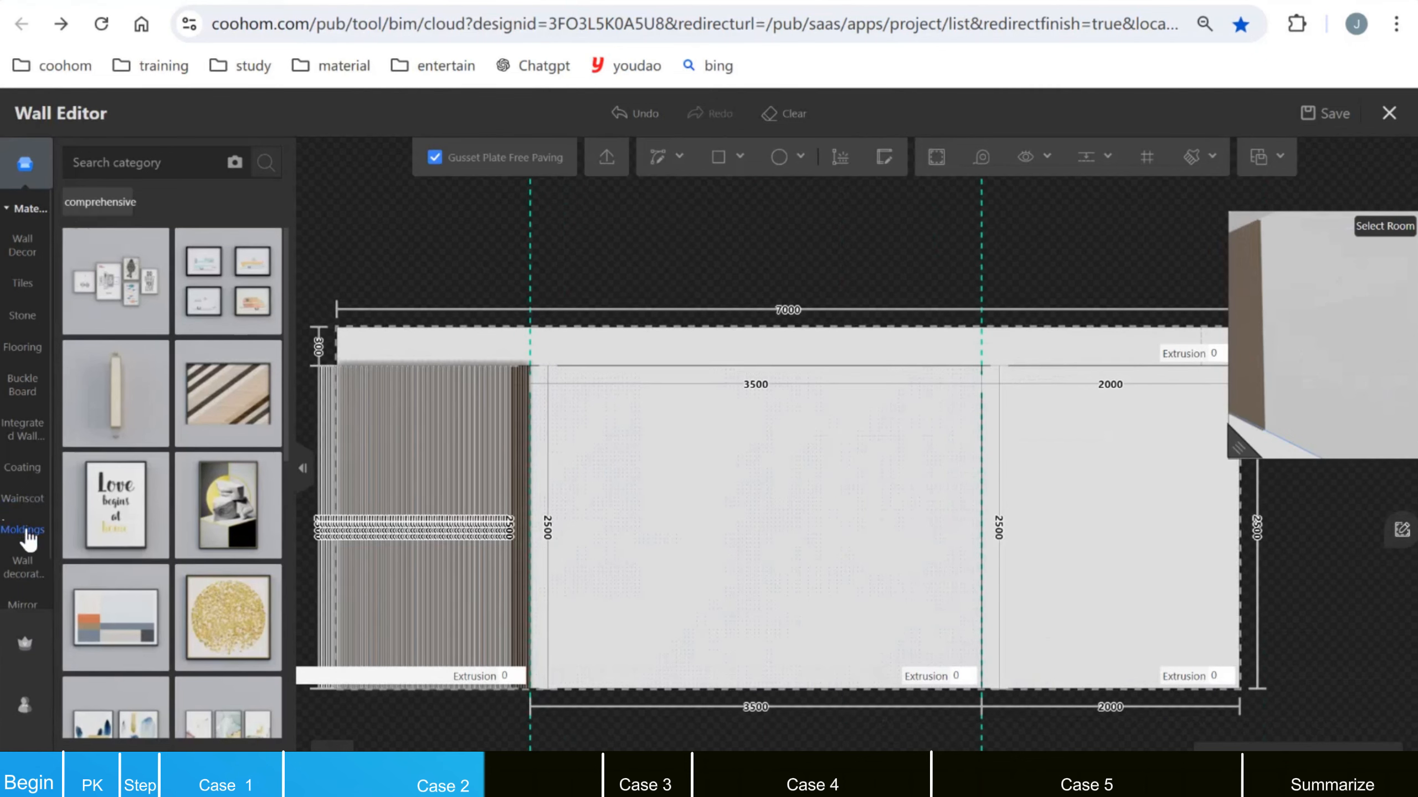
pyautogui.click(24, 429)
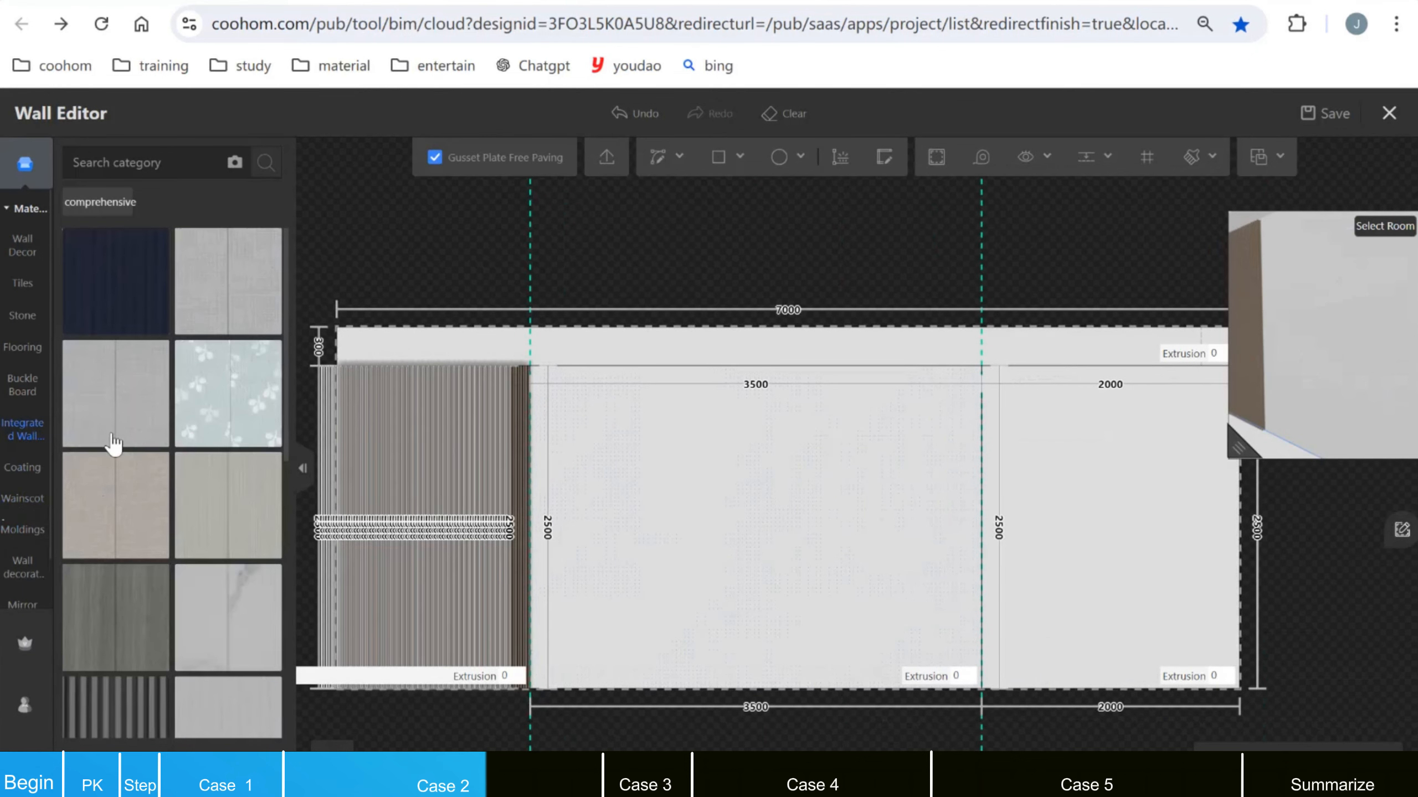
pyautogui.scroll(-5, 245, 609)
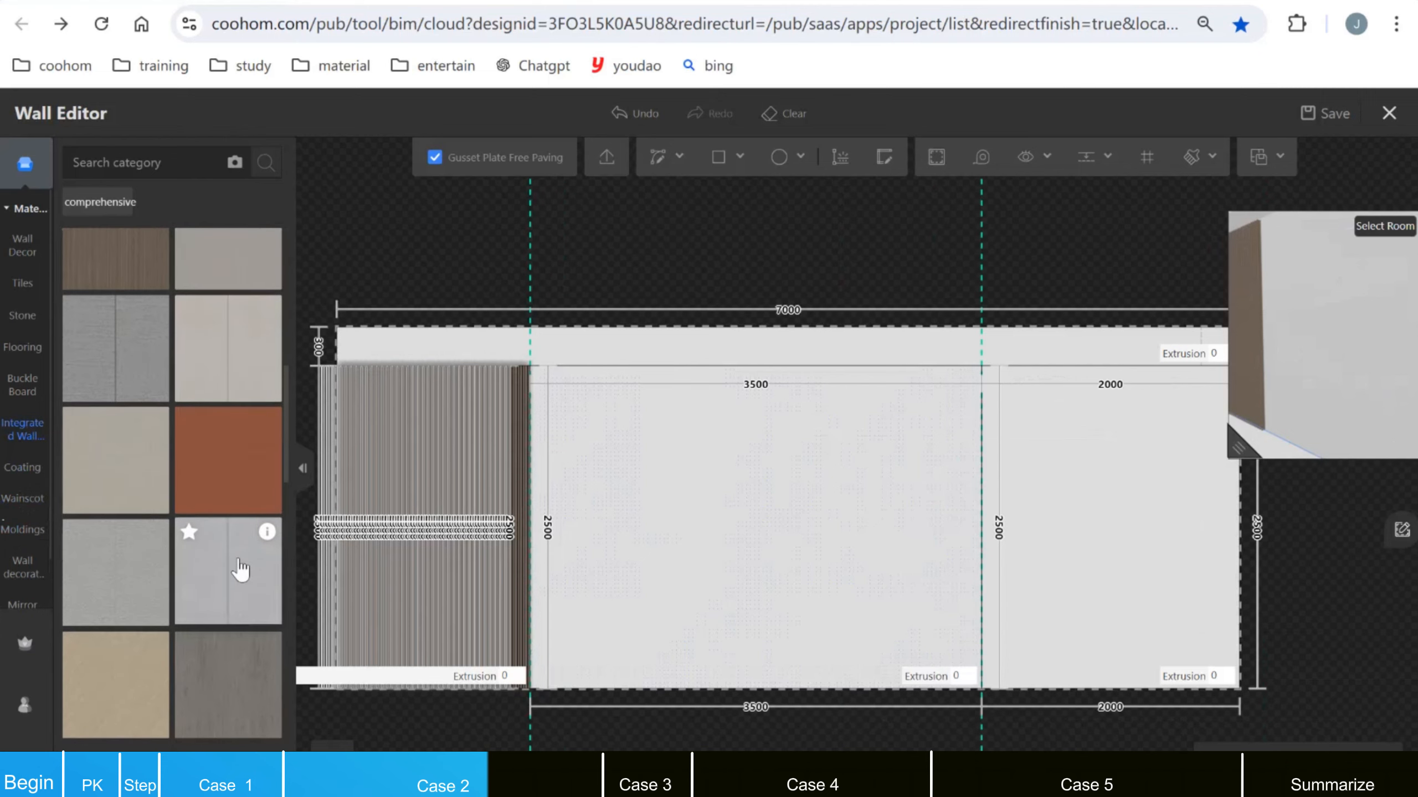
pyautogui.moveTo(234, 587); pyautogui.dragTo(854, 530)
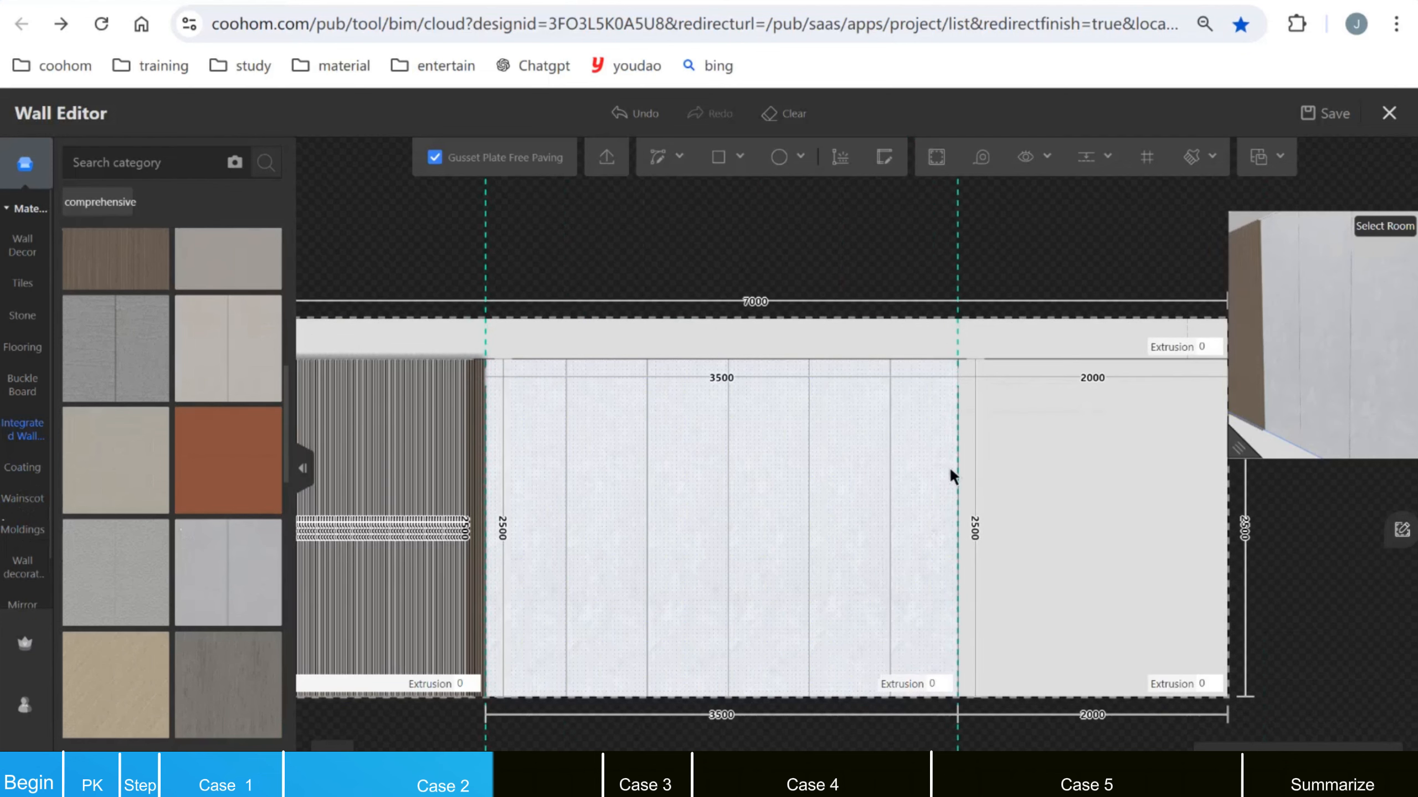
# Step: Check the integrated wallboard's panel dimensions and set the width of the middle wall section to 3600 mm
pyautogui.scroll(1, 949, 466)
pyautogui.click(742, 455)
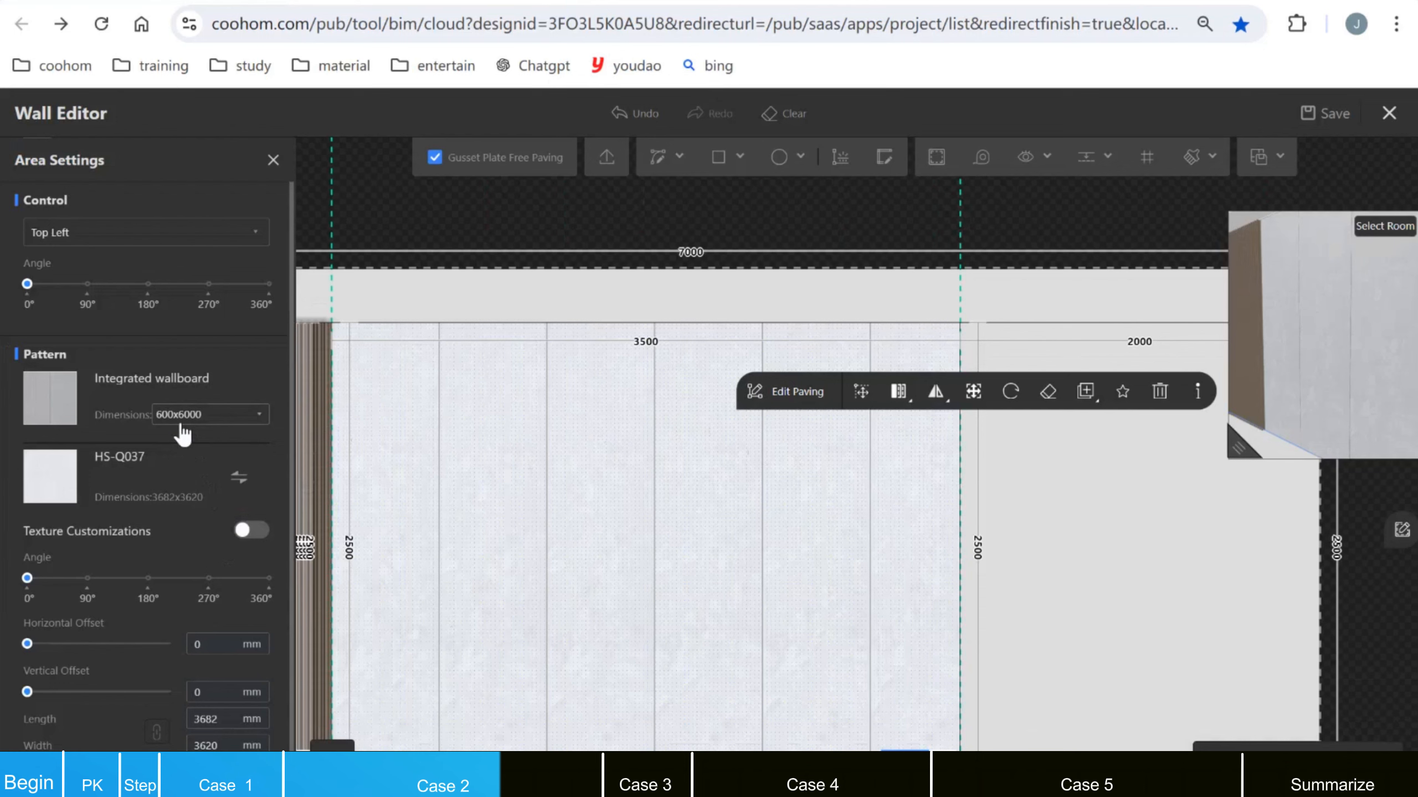
pyautogui.scroll(-2, 656, 451)
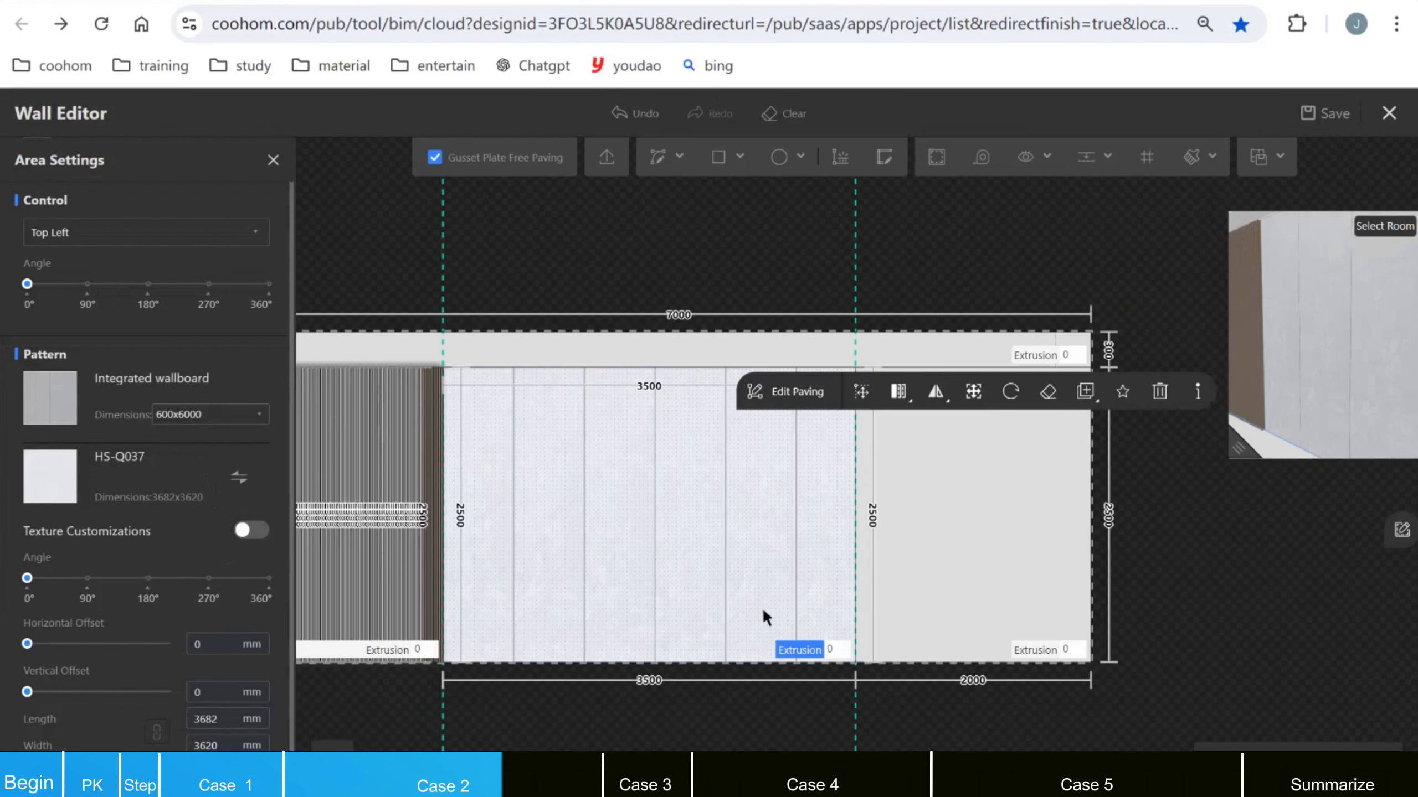
pyautogui.click(855, 525)
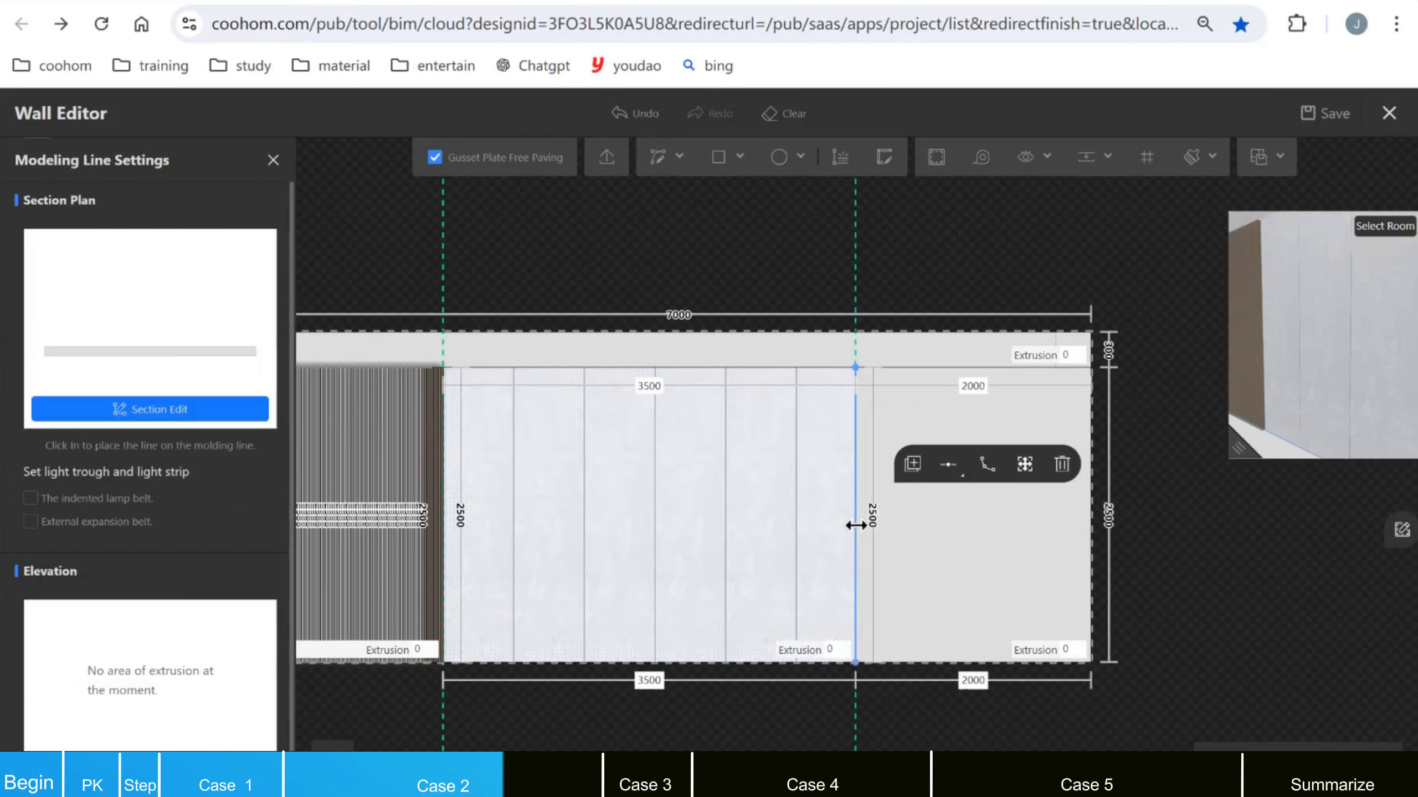
pyautogui.click(656, 679)
pyautogui.write('3600')
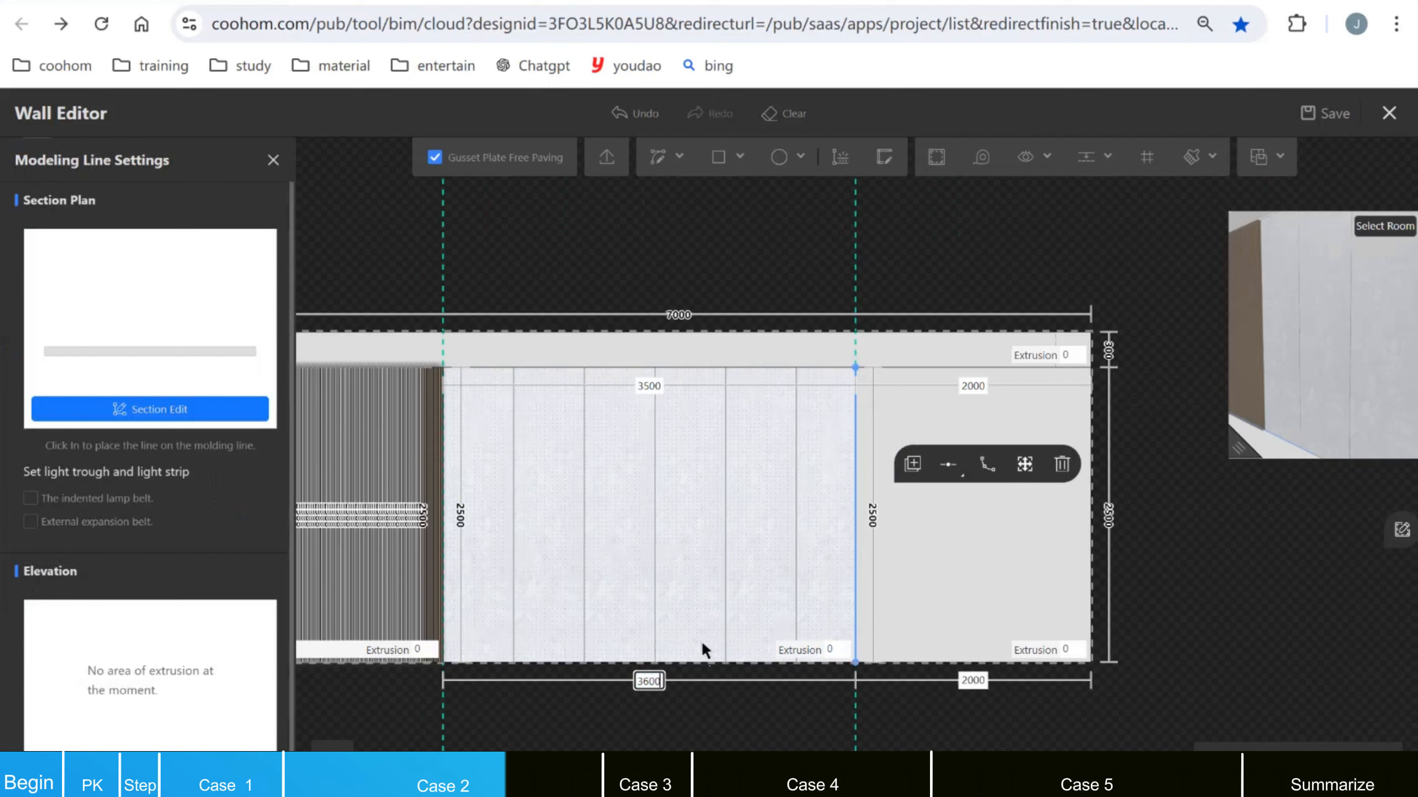
pyautogui.press('Return')
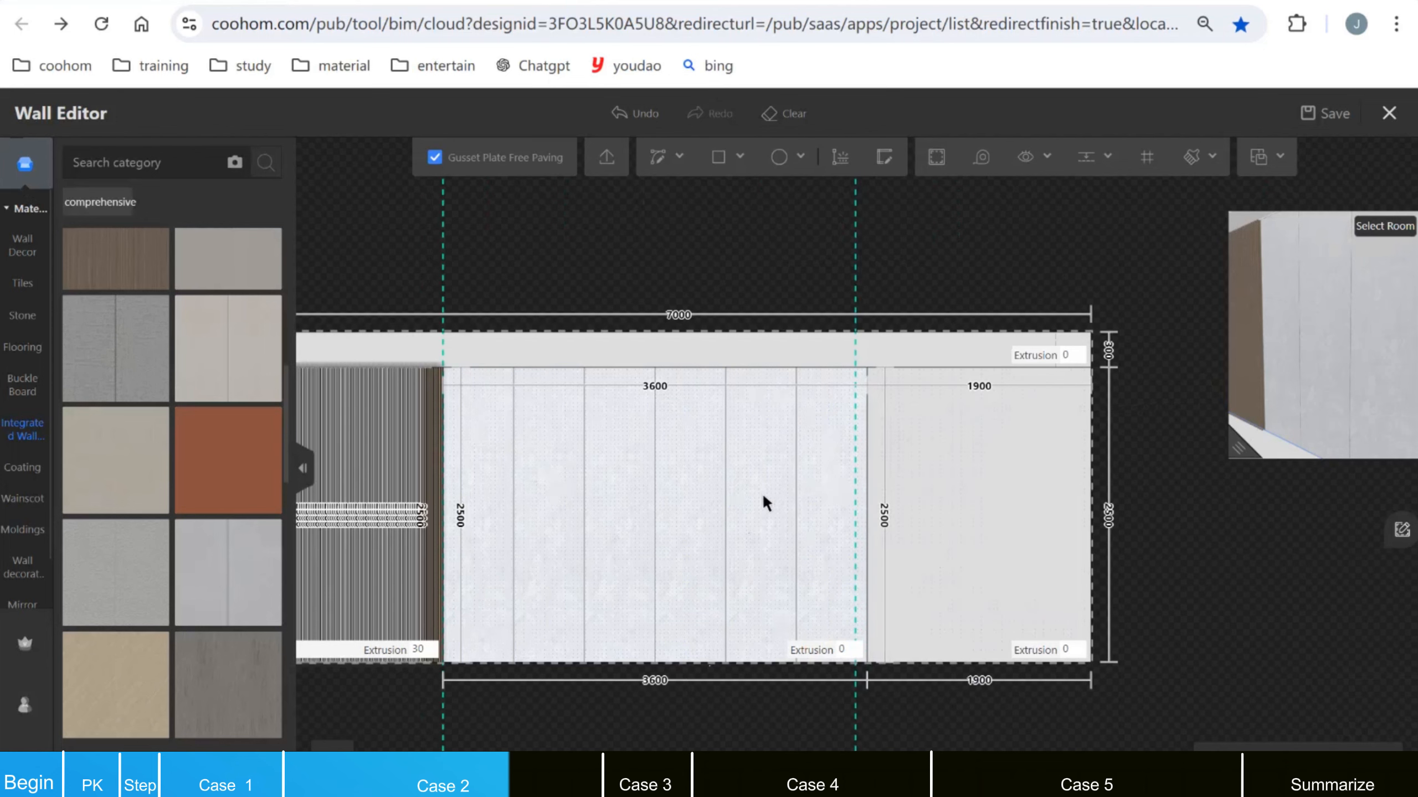
pyautogui.scroll(2, 840, 453)
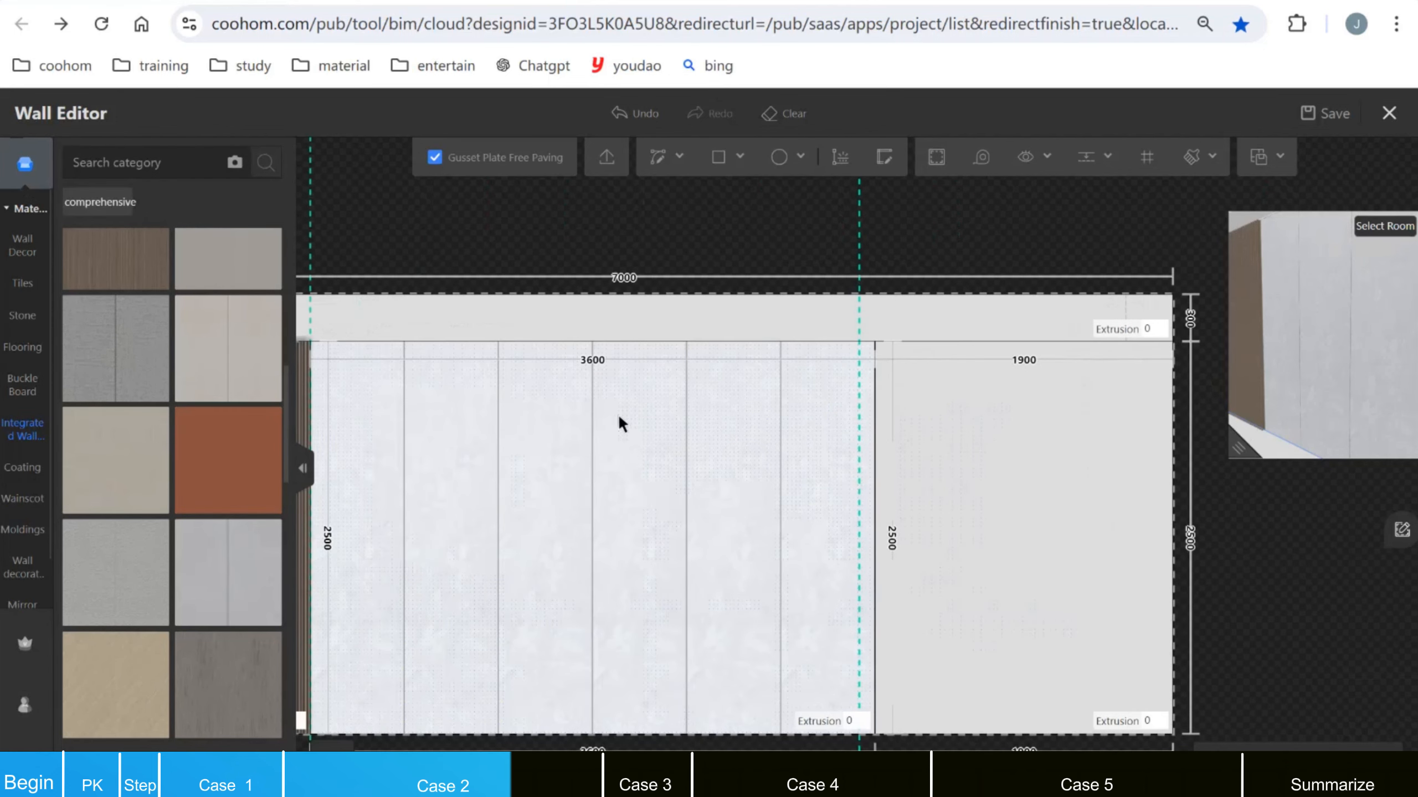
pyautogui.scroll(-2, 621, 423)
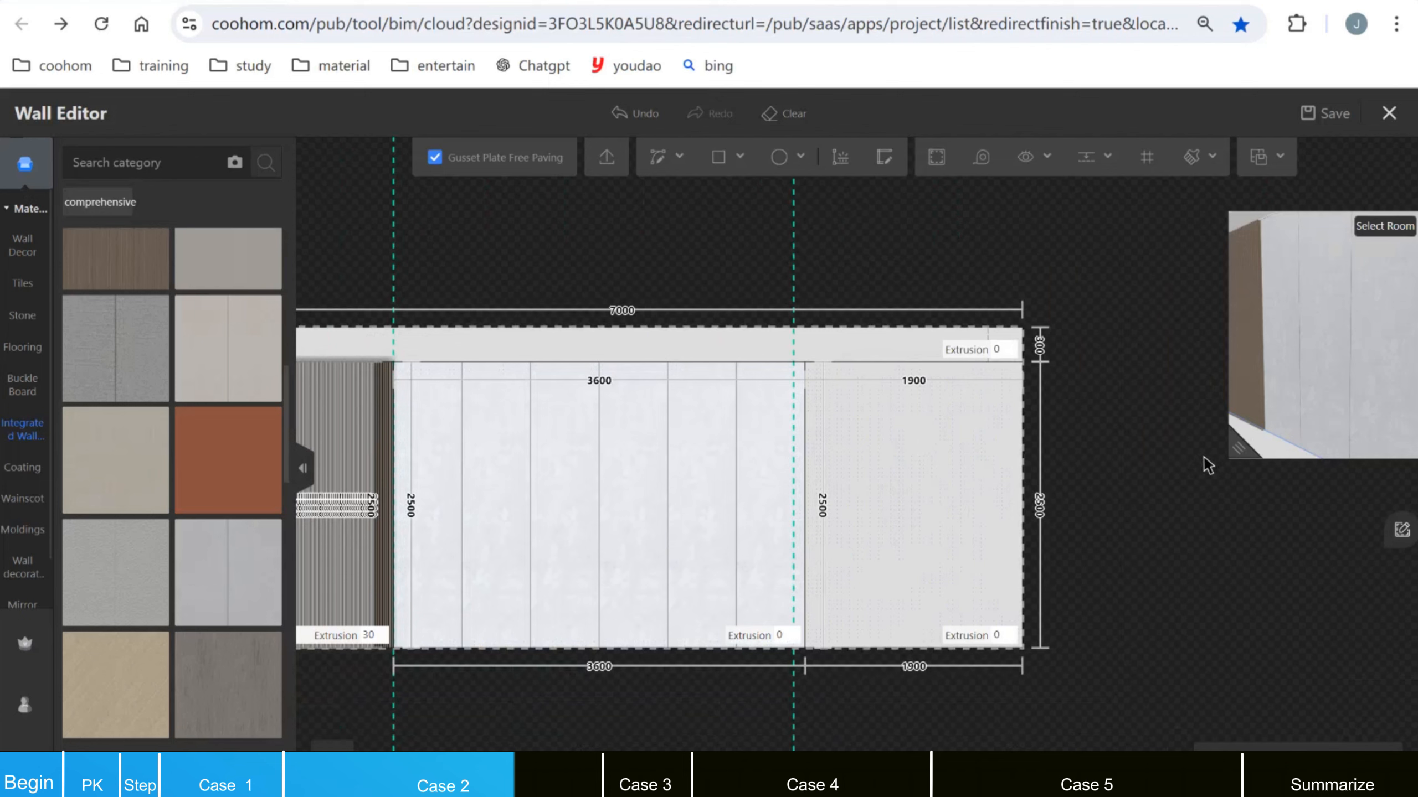
# Step: Apply the white marble with grey veins from the Stone category's Marble selection to the 1900 mm wide section
pyautogui.moveTo(1229, 453); pyautogui.dragTo(1003, 546)
pyautogui.scroll(-3, 760, 449)
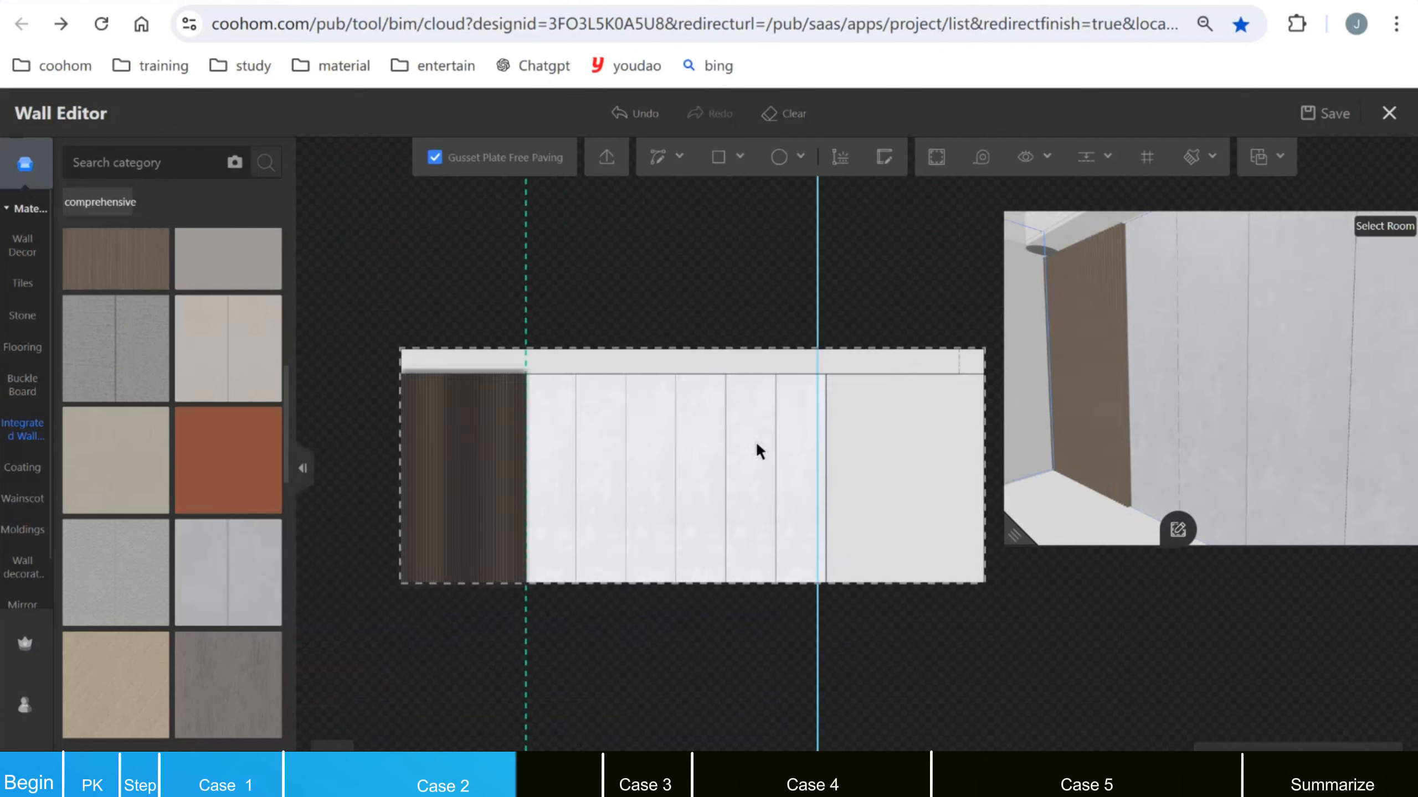
pyautogui.scroll(3, 873, 453)
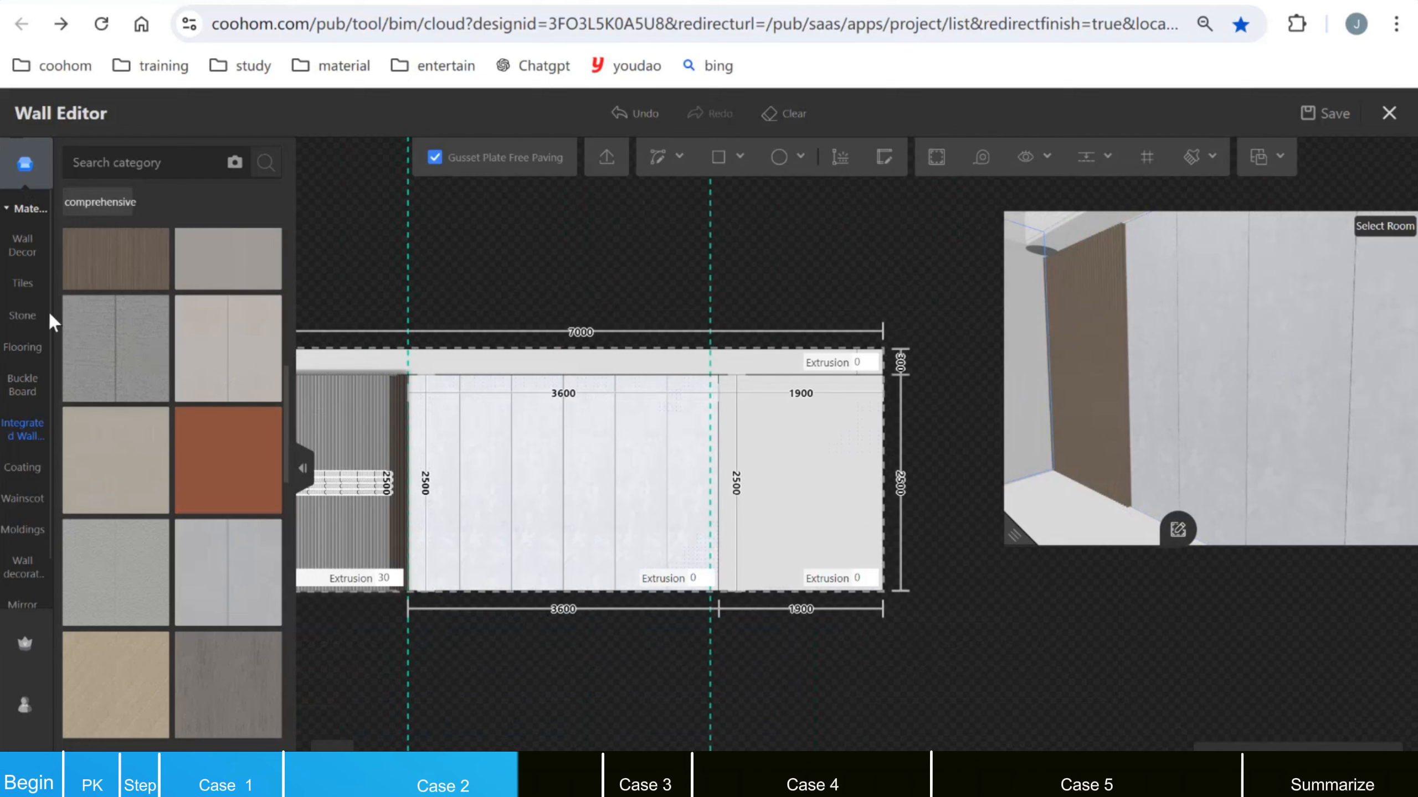
pyautogui.click(22, 316)
pyautogui.click(131, 197)
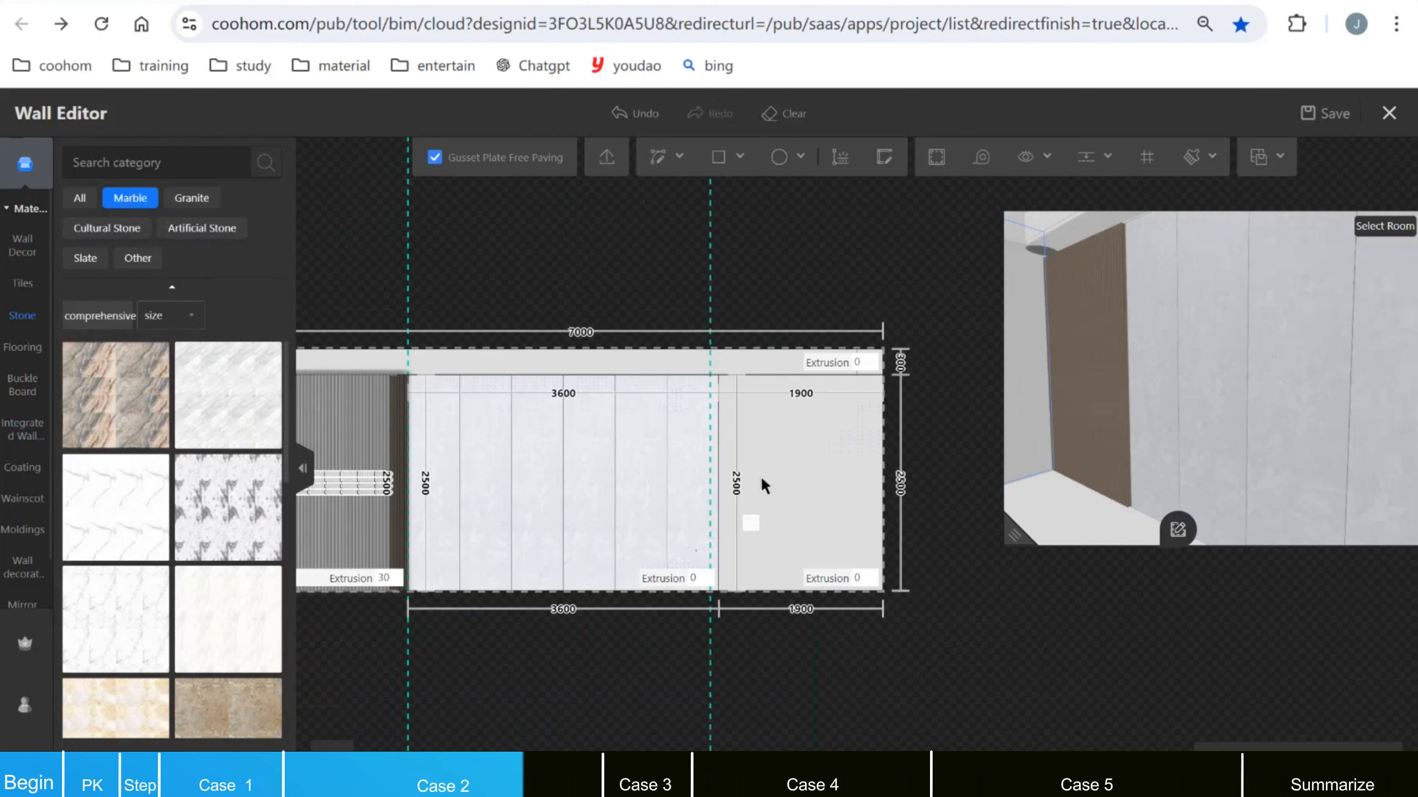
pyautogui.hotkey('ctrl', 's')
pyautogui.click(748, 557)
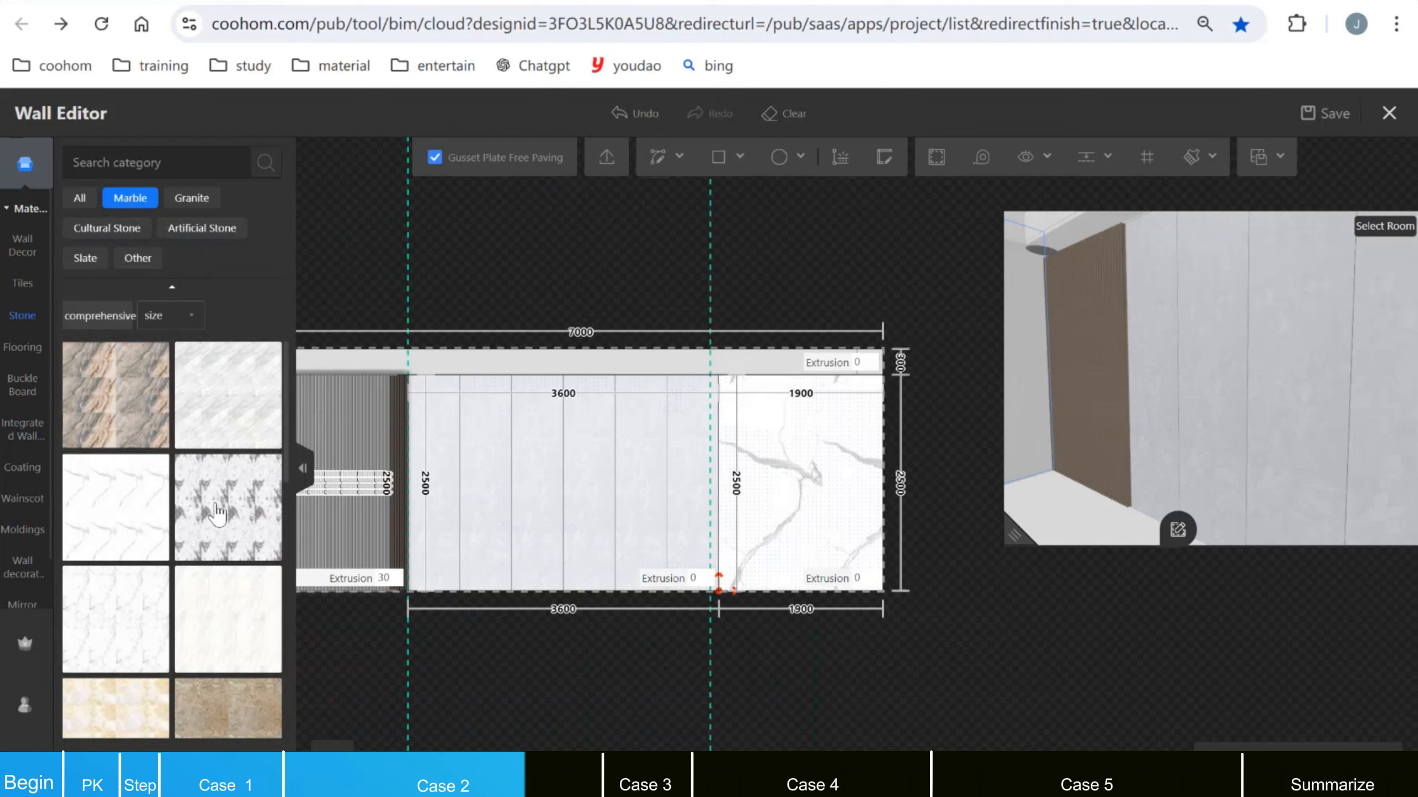
pyautogui.moveTo(81, 471)
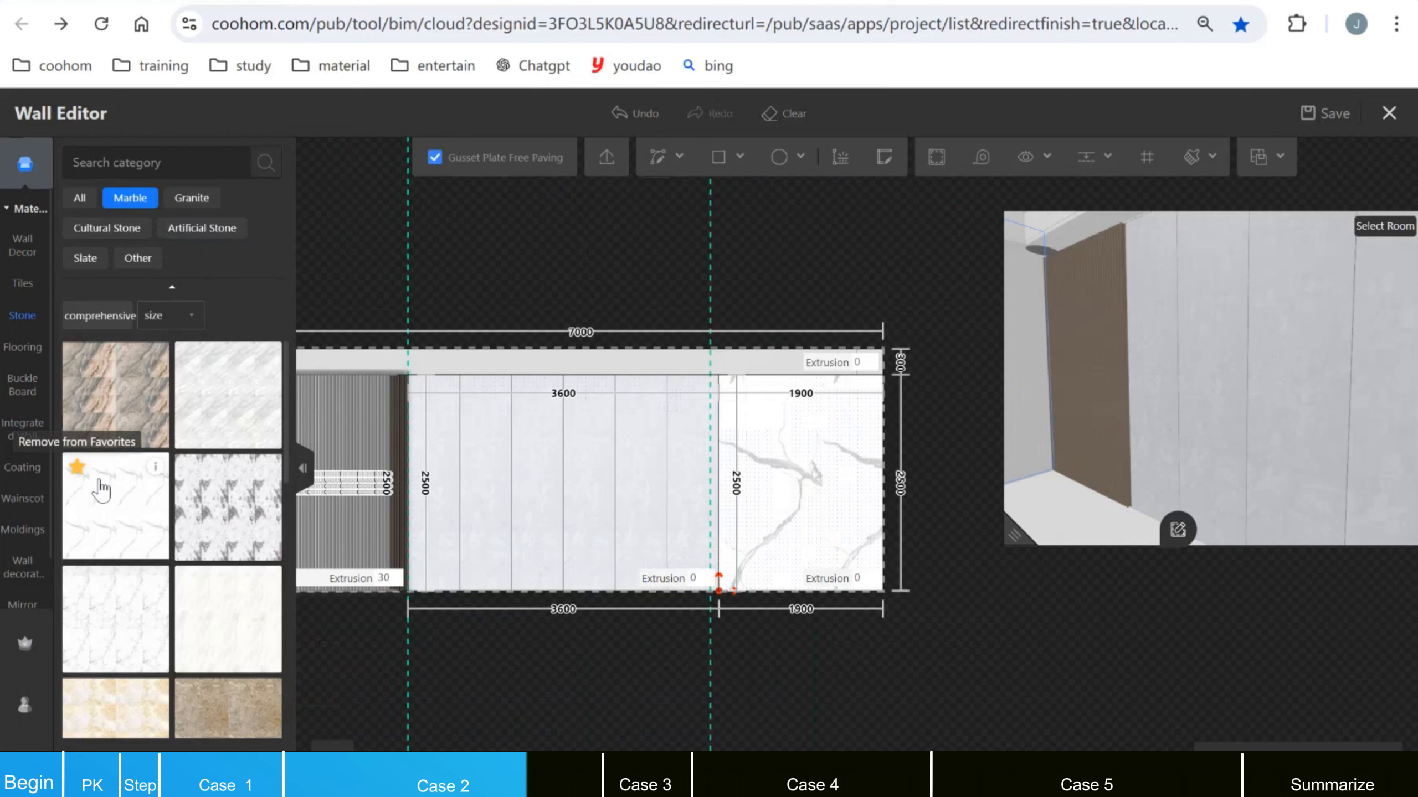
pyautogui.scroll(3, 777, 427)
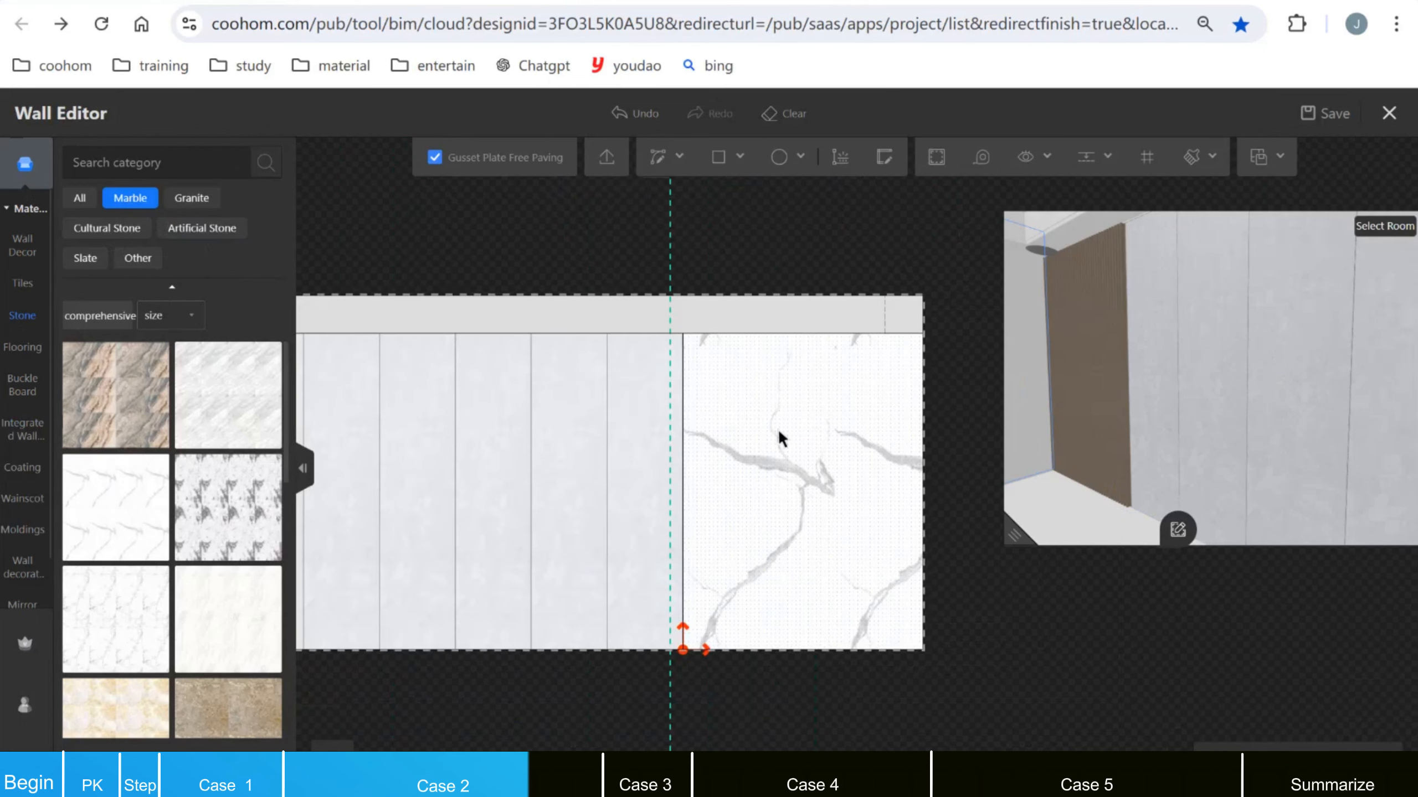
# Step: Set the extrusion of the marble section to 100 mm
pyautogui.click(684, 565)
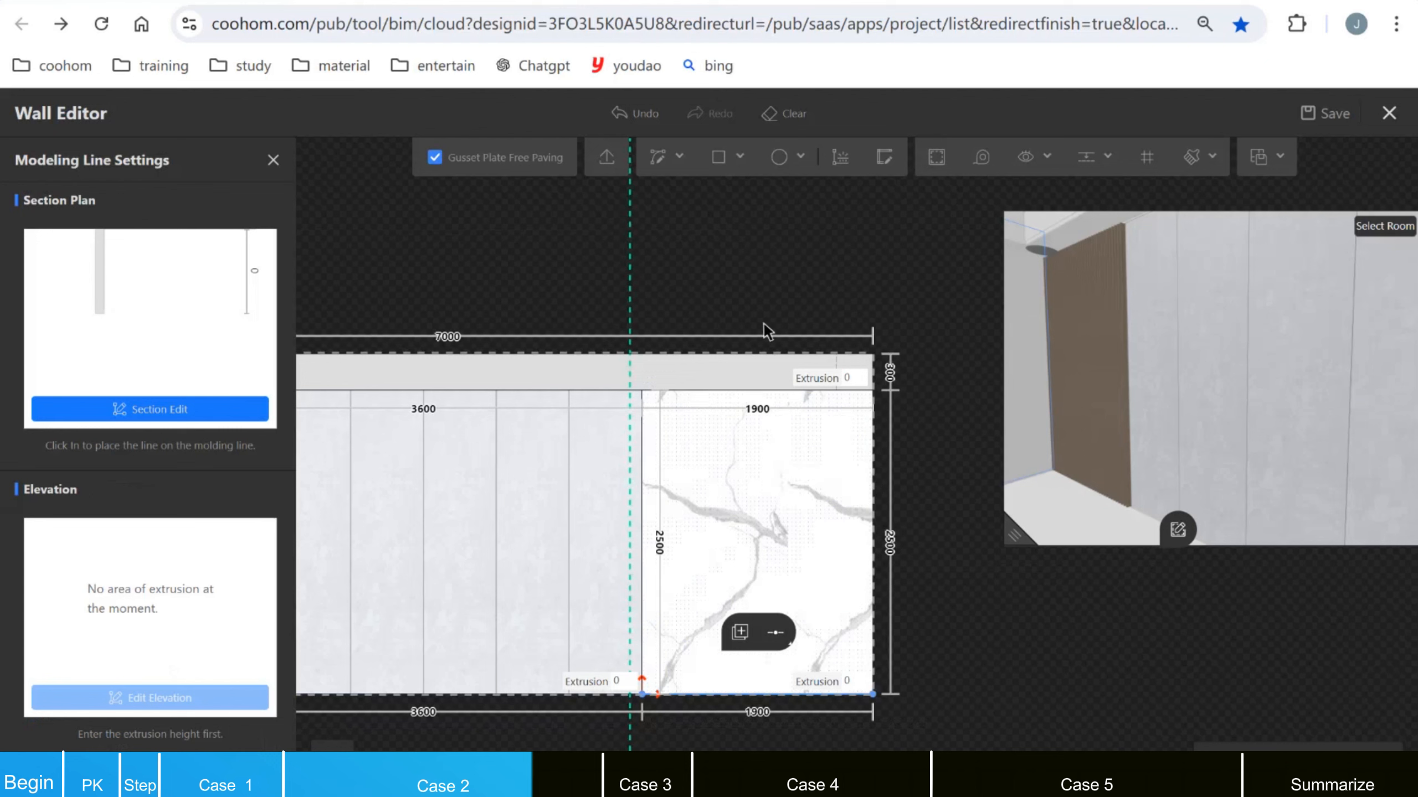
pyautogui.click(787, 615)
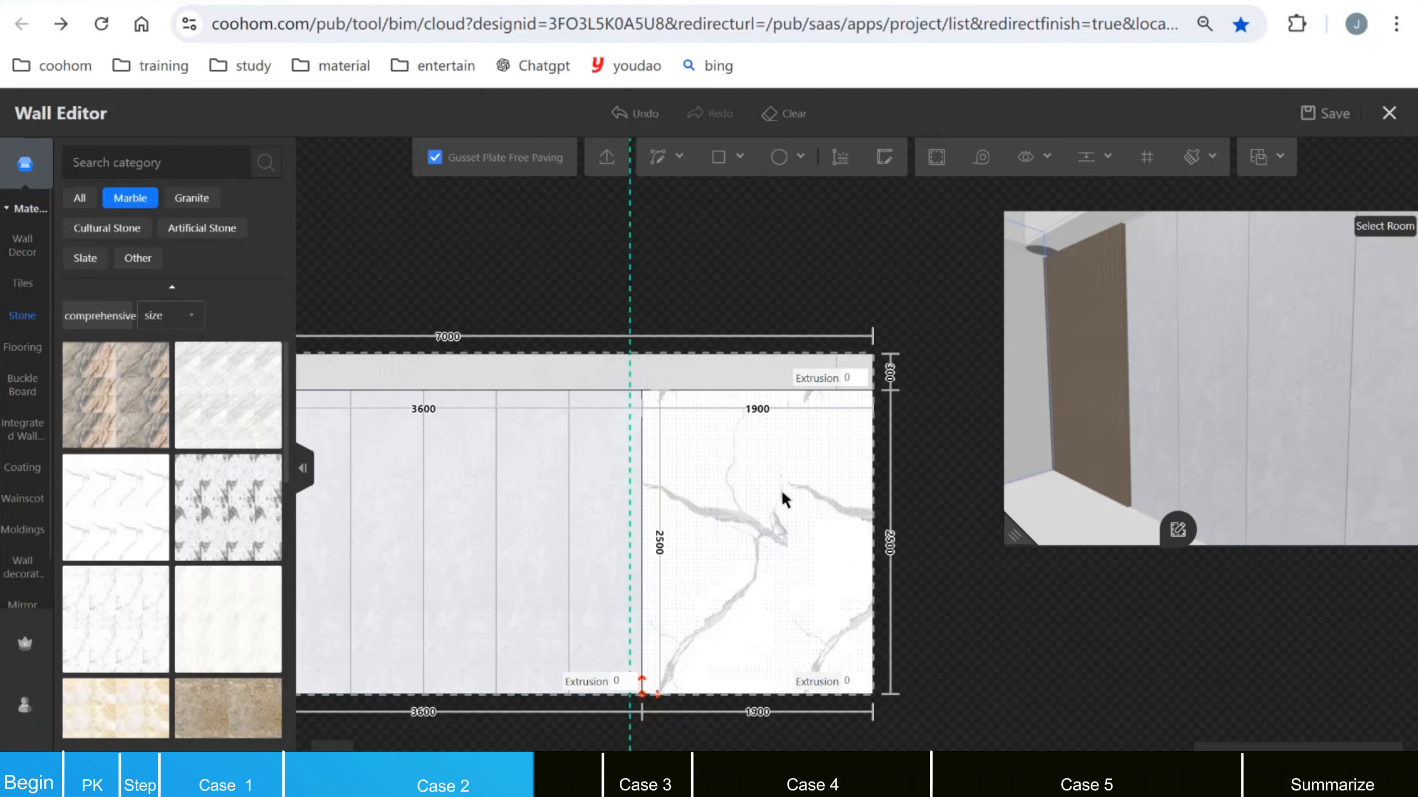
pyautogui.click(848, 682)
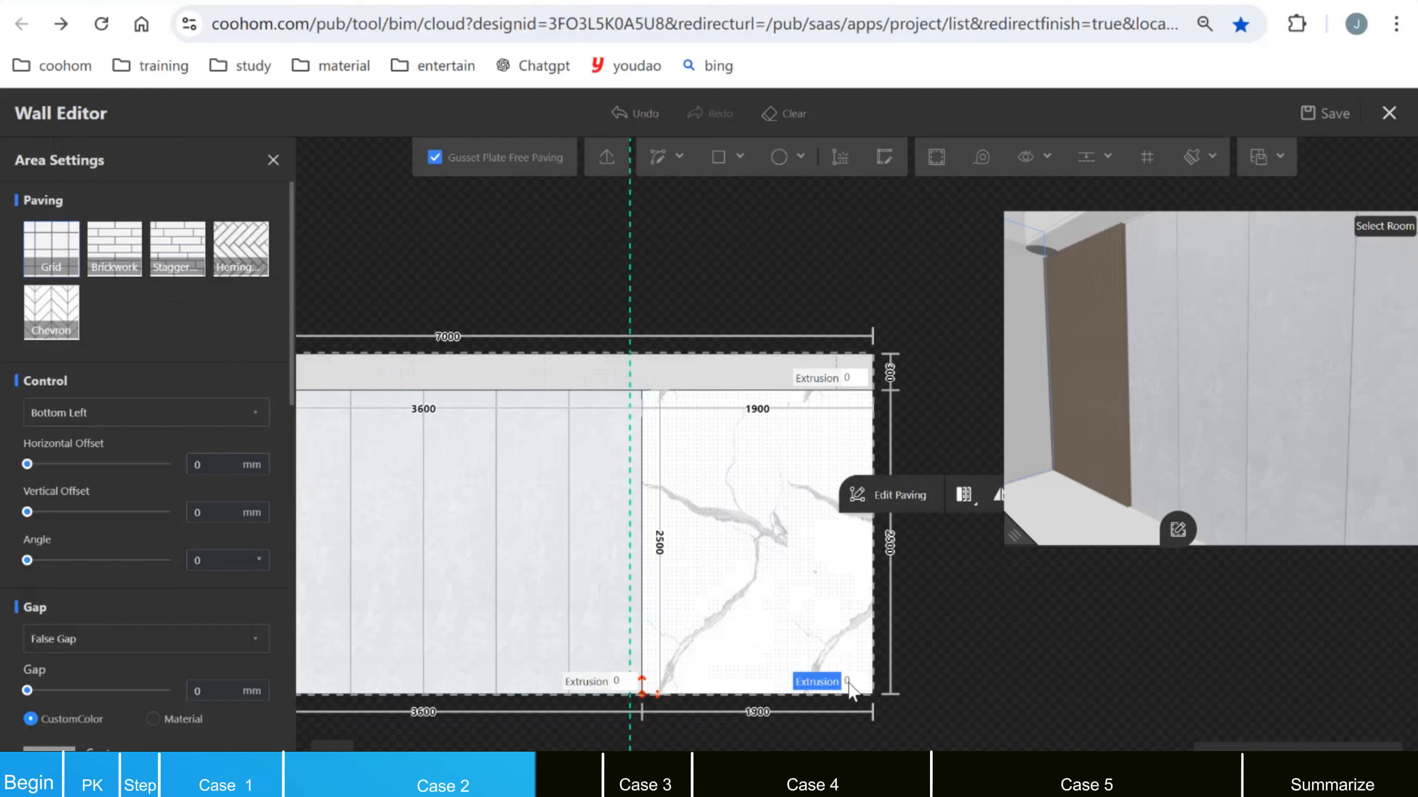
pyautogui.click(849, 682)
pyautogui.press('Return')
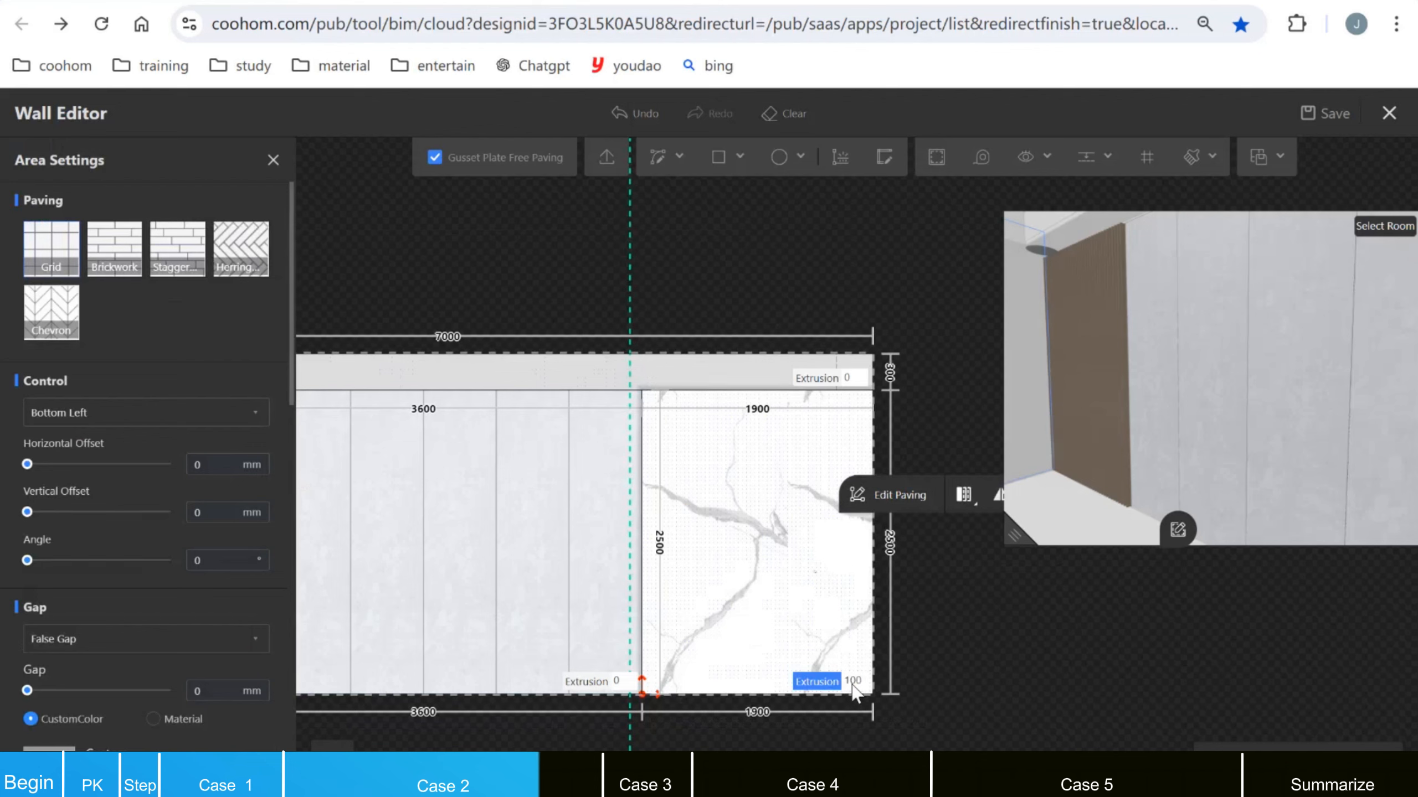
# Step: Cover the elevation of the line between wallboard and marble with the favorite white marble finish, and duplicate that line
pyautogui.click(644, 480)
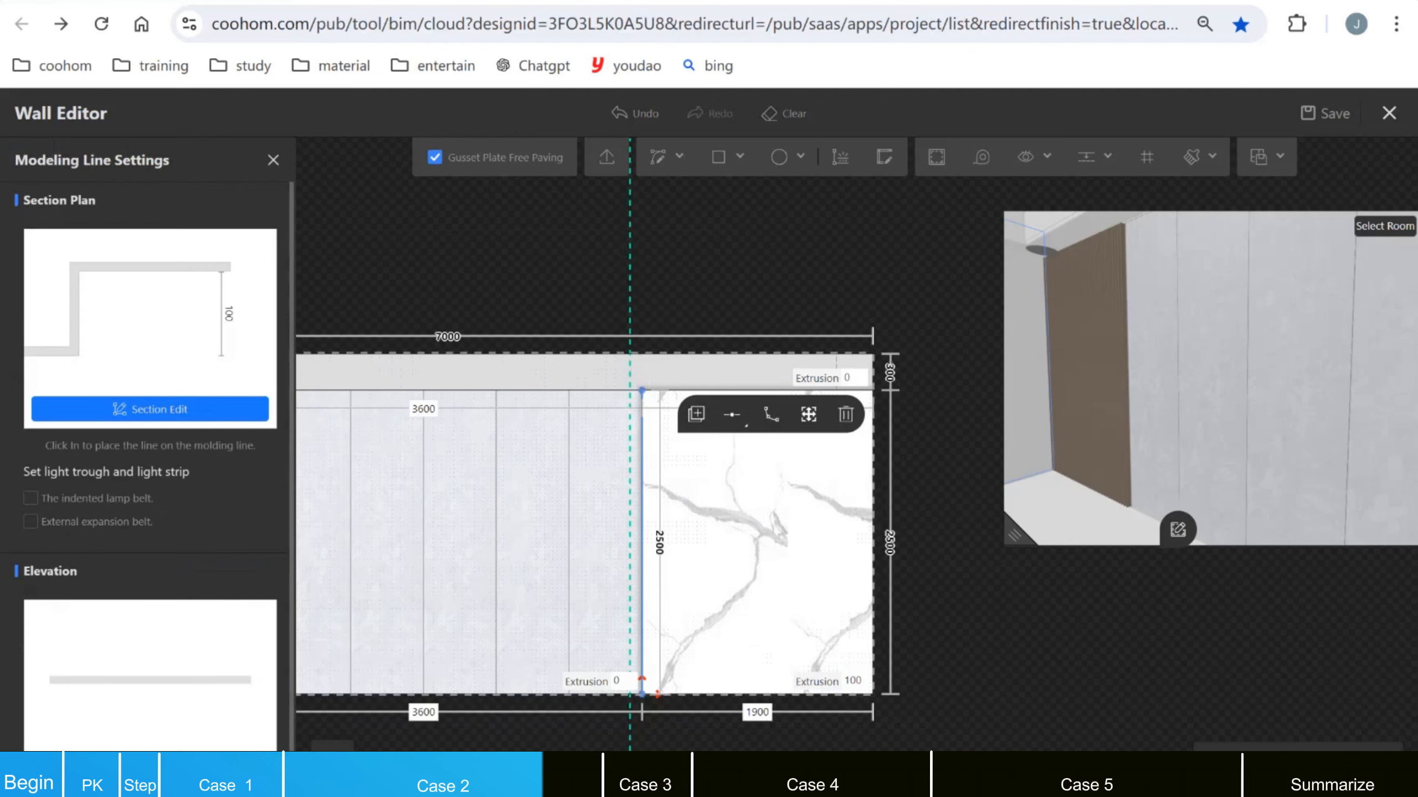
pyautogui.click(150, 780)
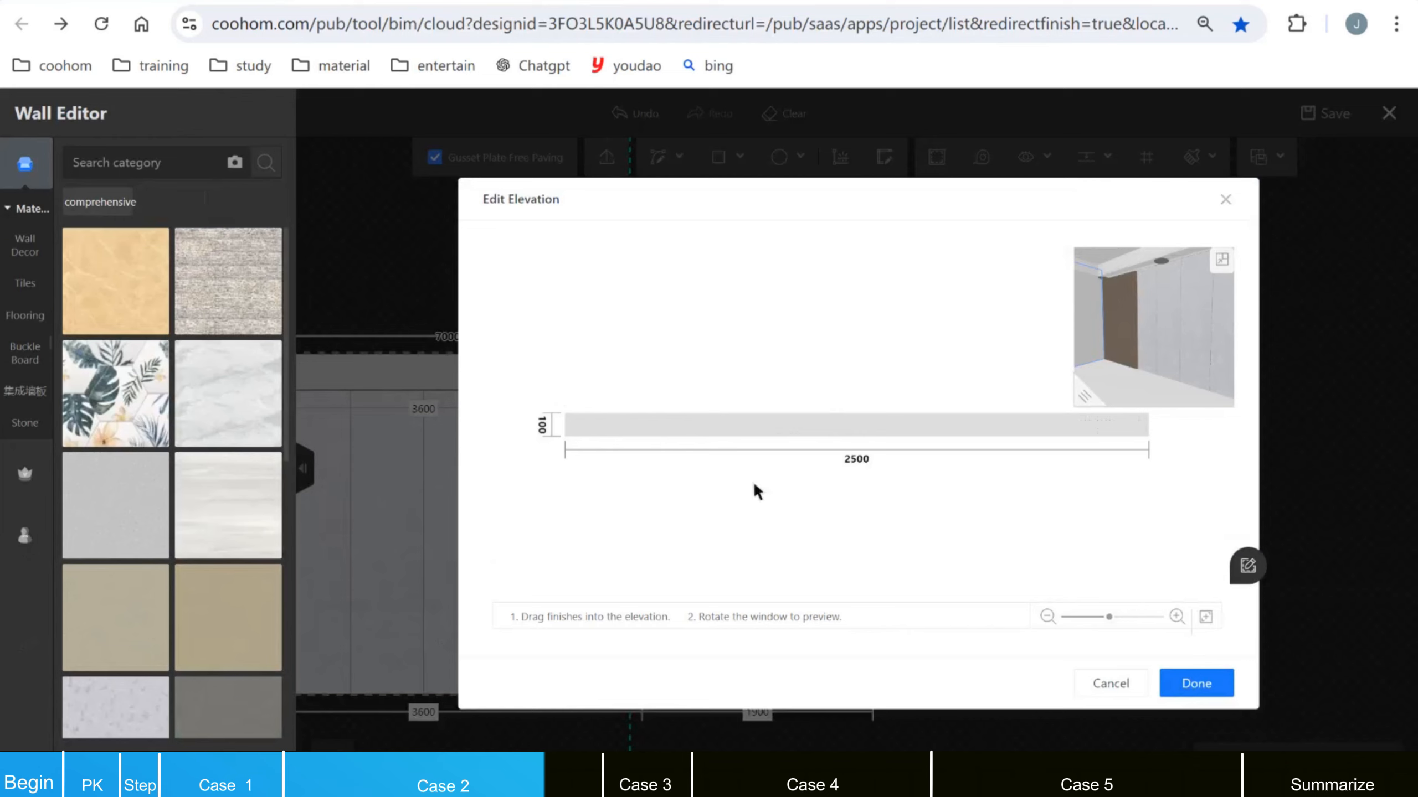
pyautogui.click(37, 538)
pyautogui.moveTo(131, 268); pyautogui.dragTo(918, 463)
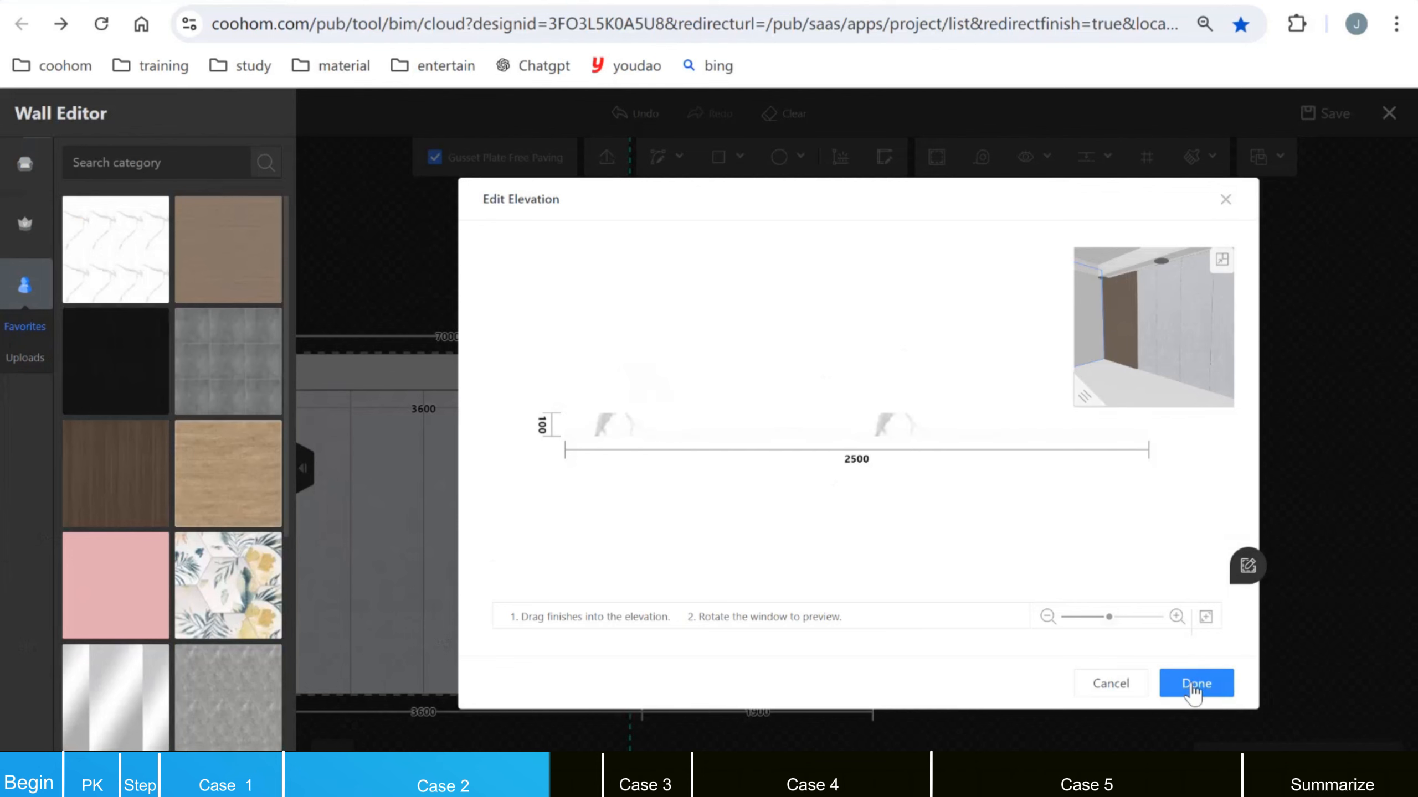
pyautogui.click(1196, 682)
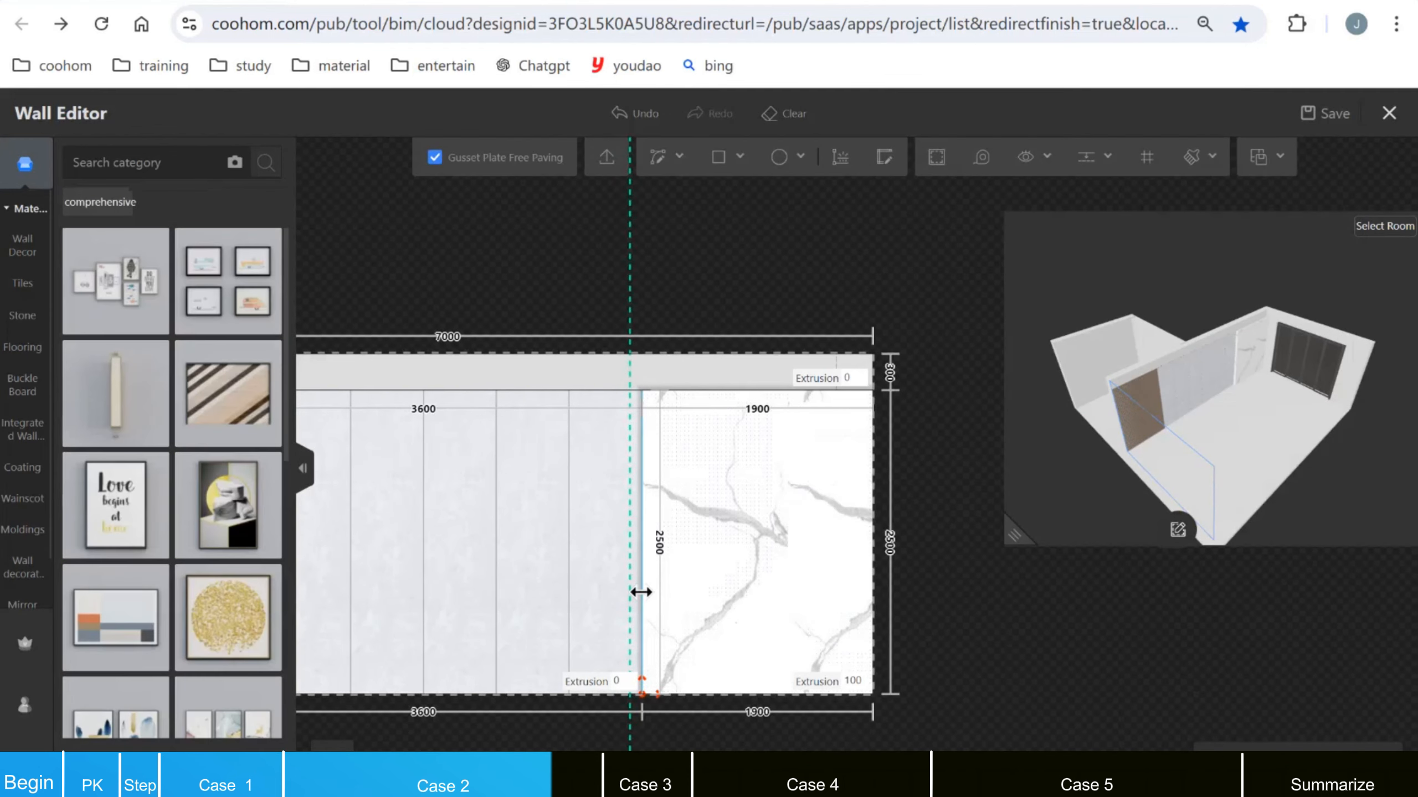
pyautogui.click(640, 591)
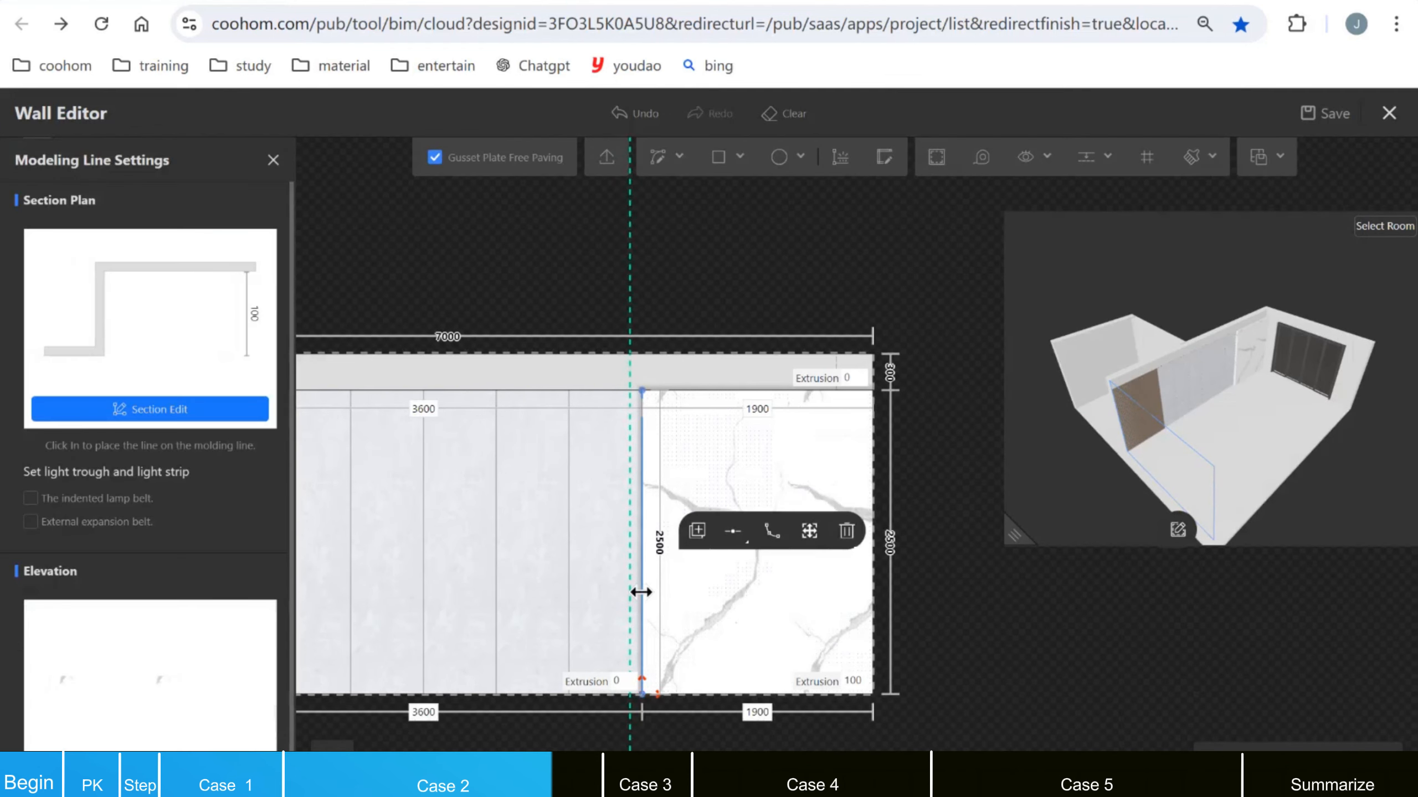
pyautogui.click(696, 530)
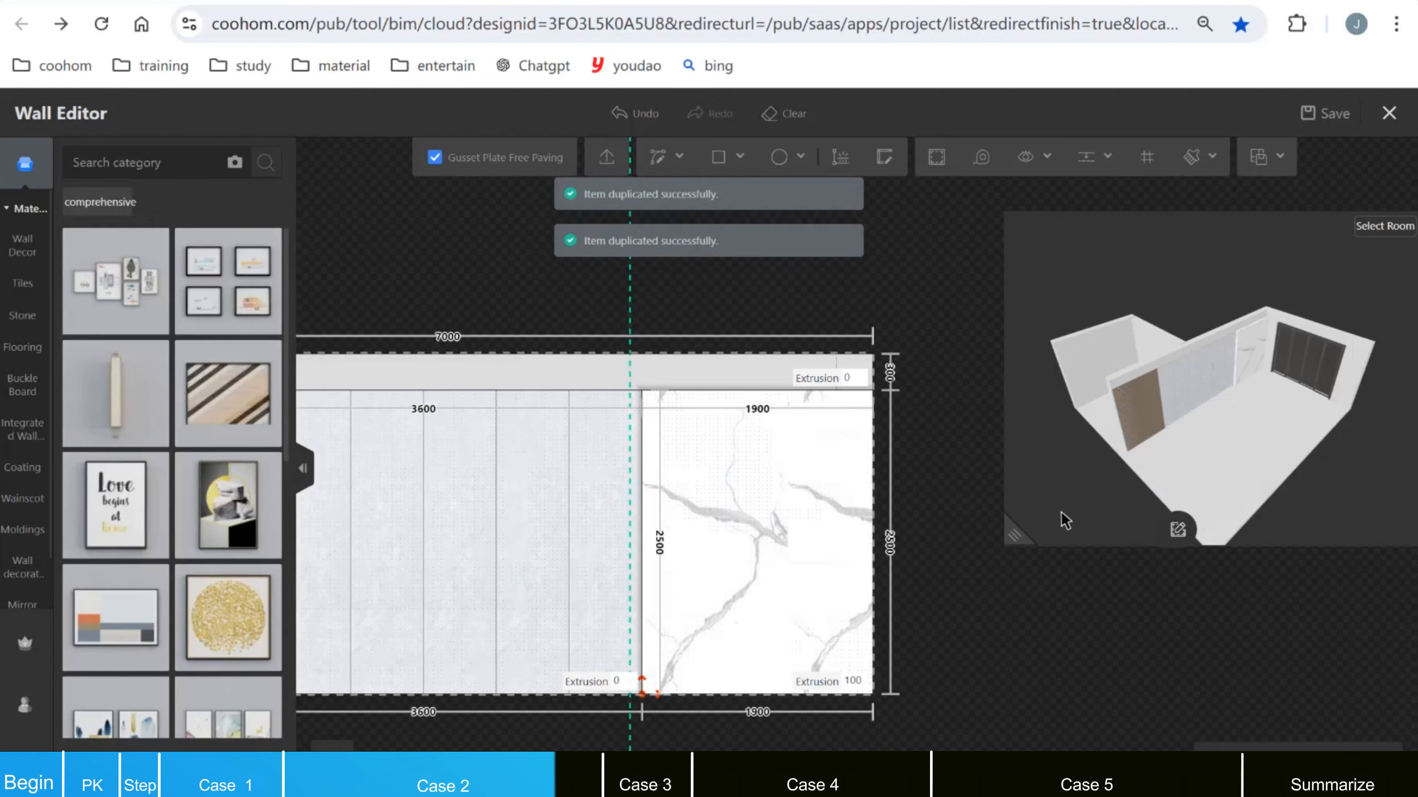
# Step: Examine the grille, wallboard and marble sections from inside the room in the enlarged 3D preview
pyautogui.click(1014, 536)
pyautogui.moveTo(1149, 469); pyautogui.dragTo(1228, 513)
pyautogui.scroll(5, 1244, 437)
pyautogui.moveTo(1205, 575); pyautogui.dragTo(868, 622)
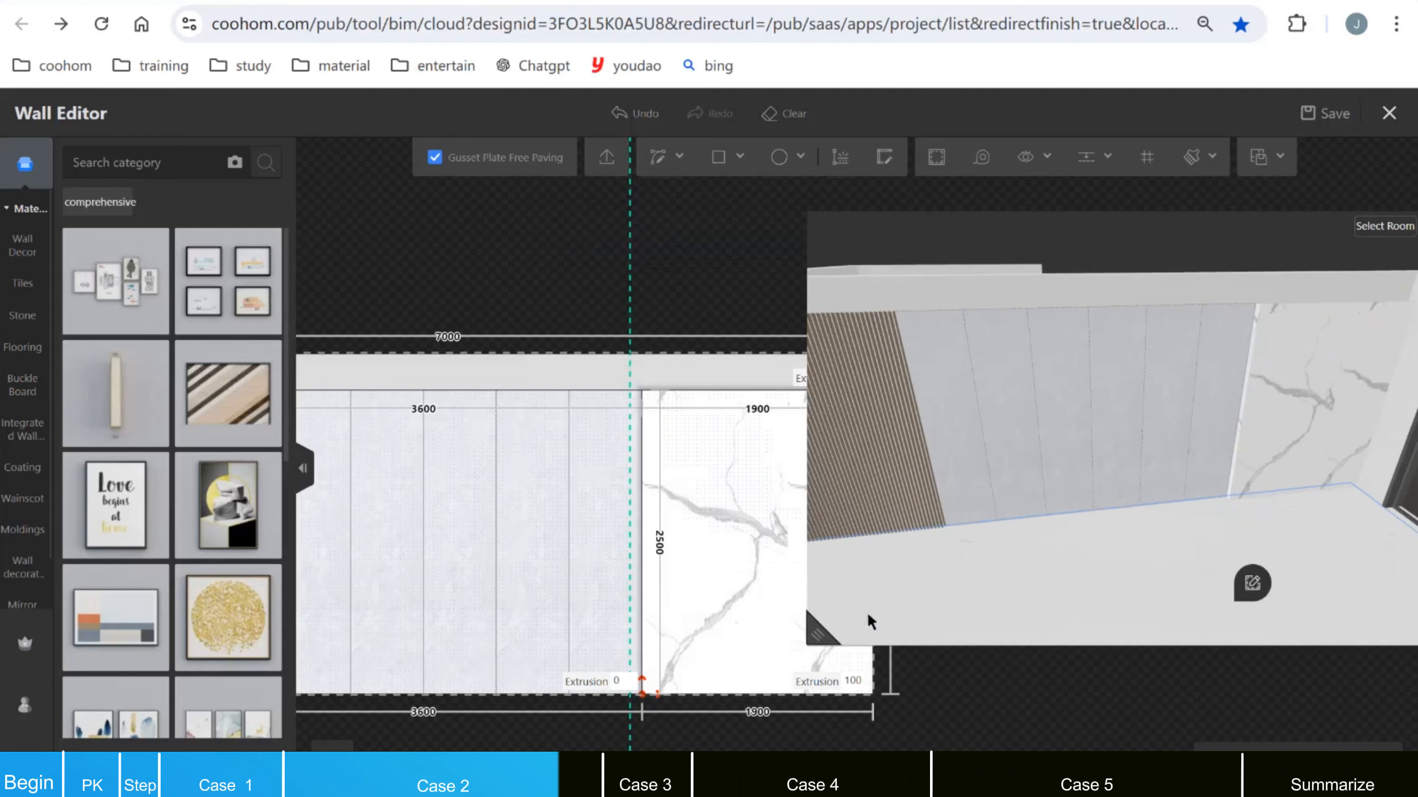
pyautogui.click(825, 633)
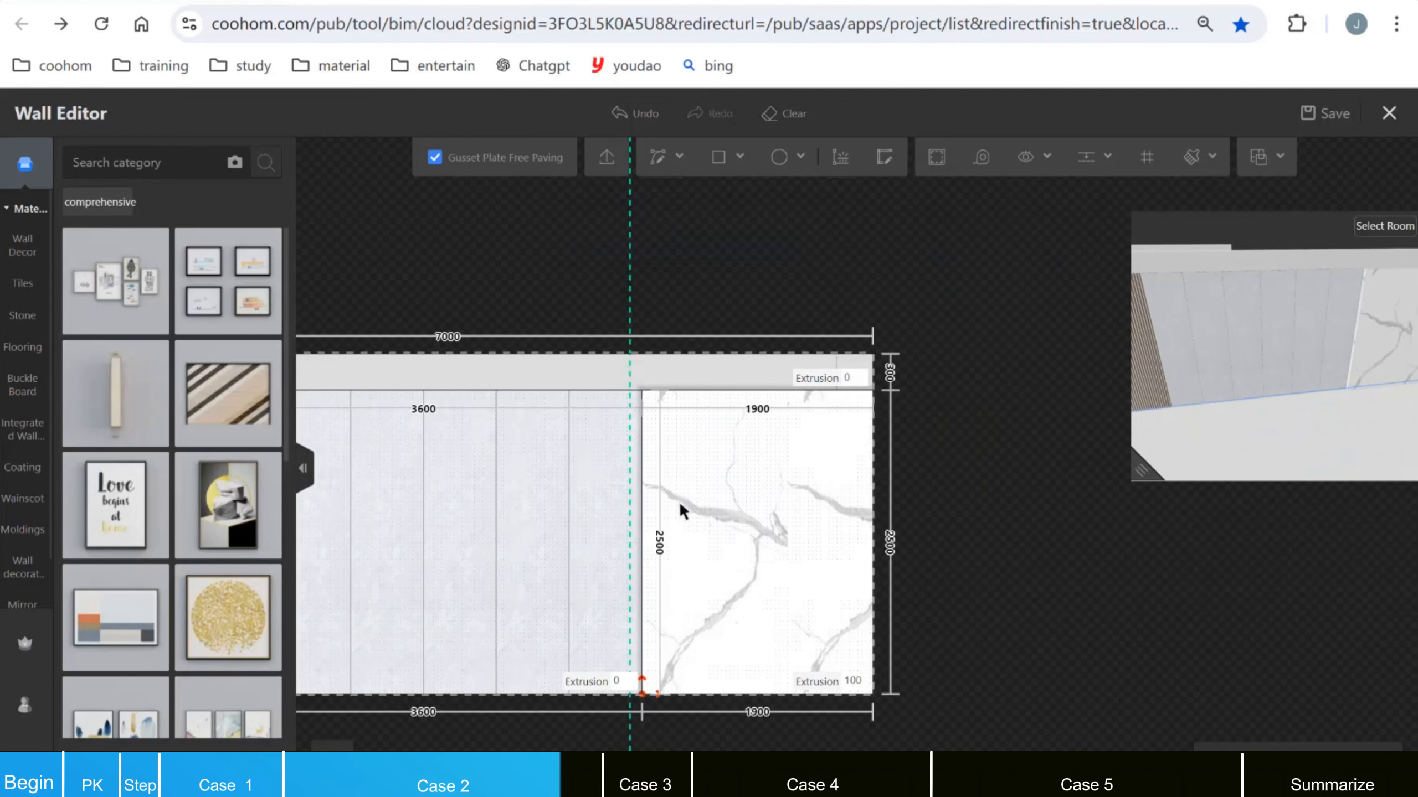
# Step: Add an indented lamp belt with light trough and light strip to the line between wallboard and marble, and accept its section
pyautogui.click(641, 497)
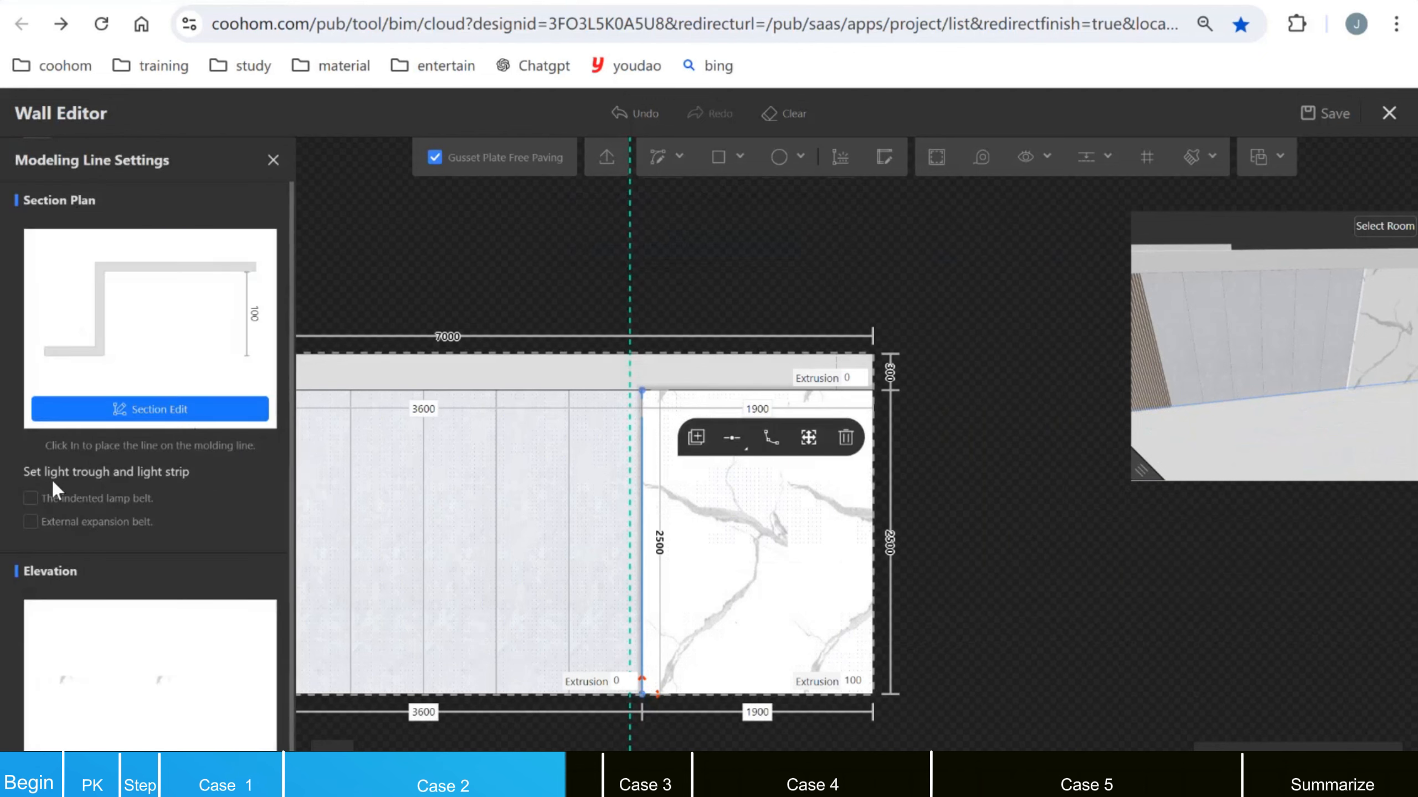
pyautogui.click(29, 499)
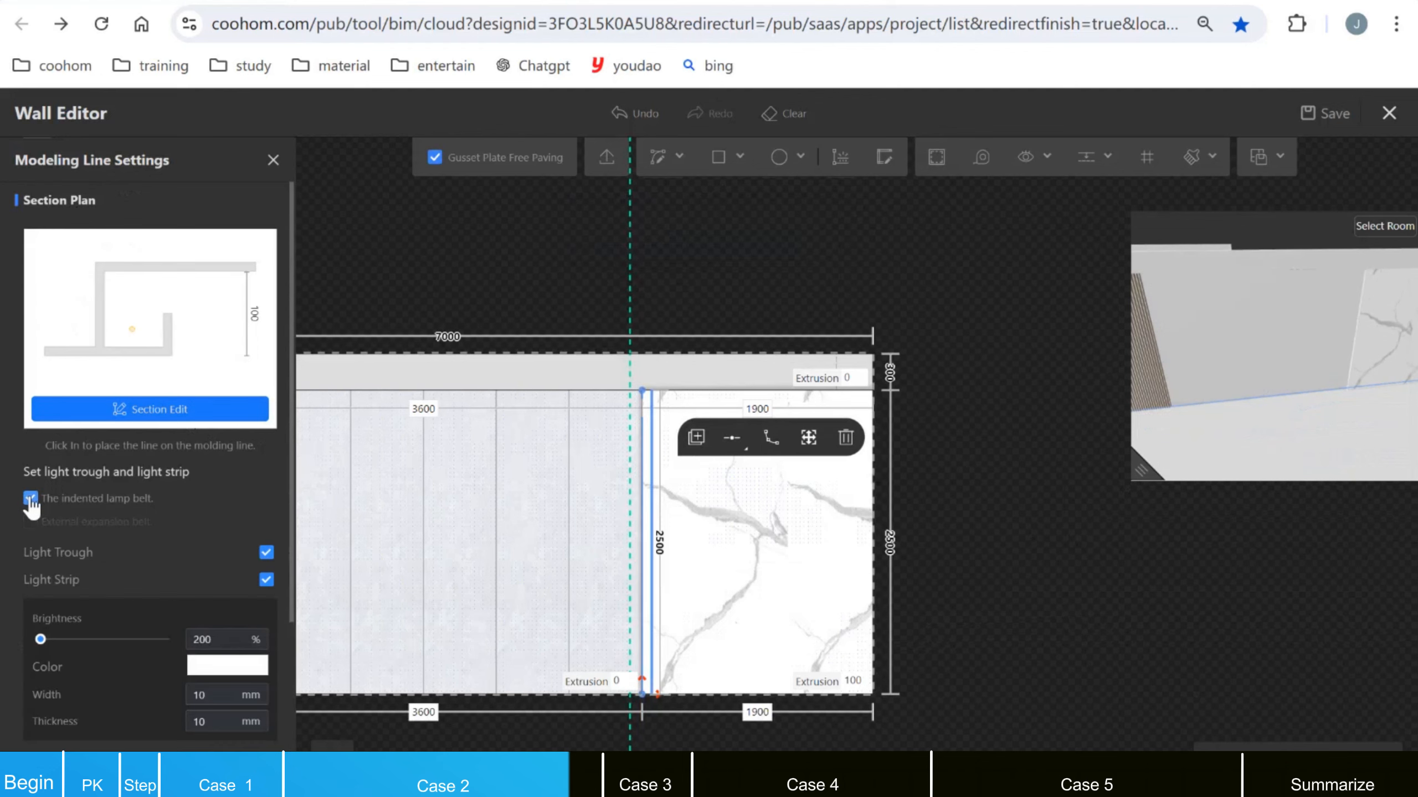
pyautogui.click(129, 410)
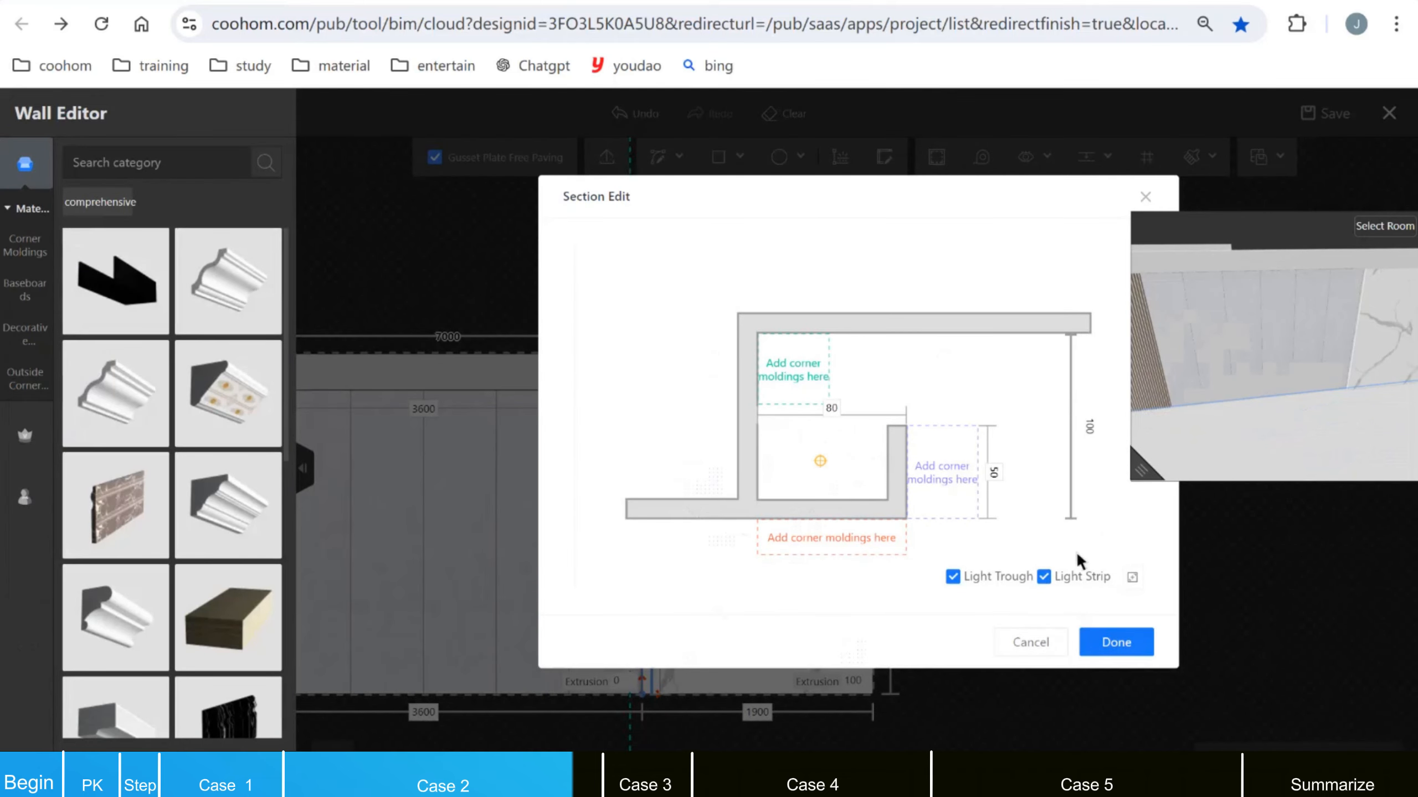
pyautogui.click(958, 580)
pyautogui.click(958, 580)
pyautogui.click(1111, 643)
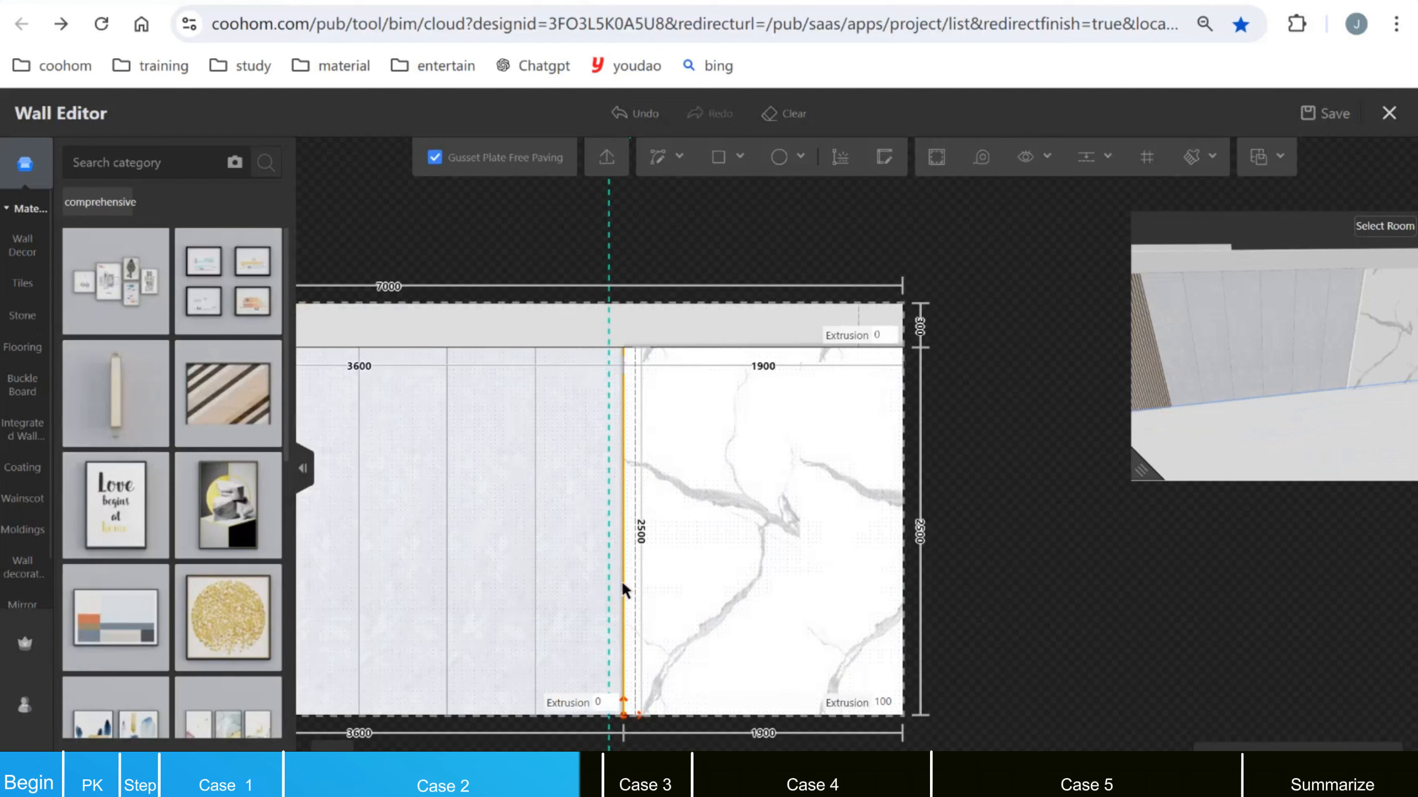
# Step: Set the color of the light strip beside the marble section to warm white #FEF5E9
pyautogui.click(625, 583)
pyautogui.scroll(-4, 108, 446)
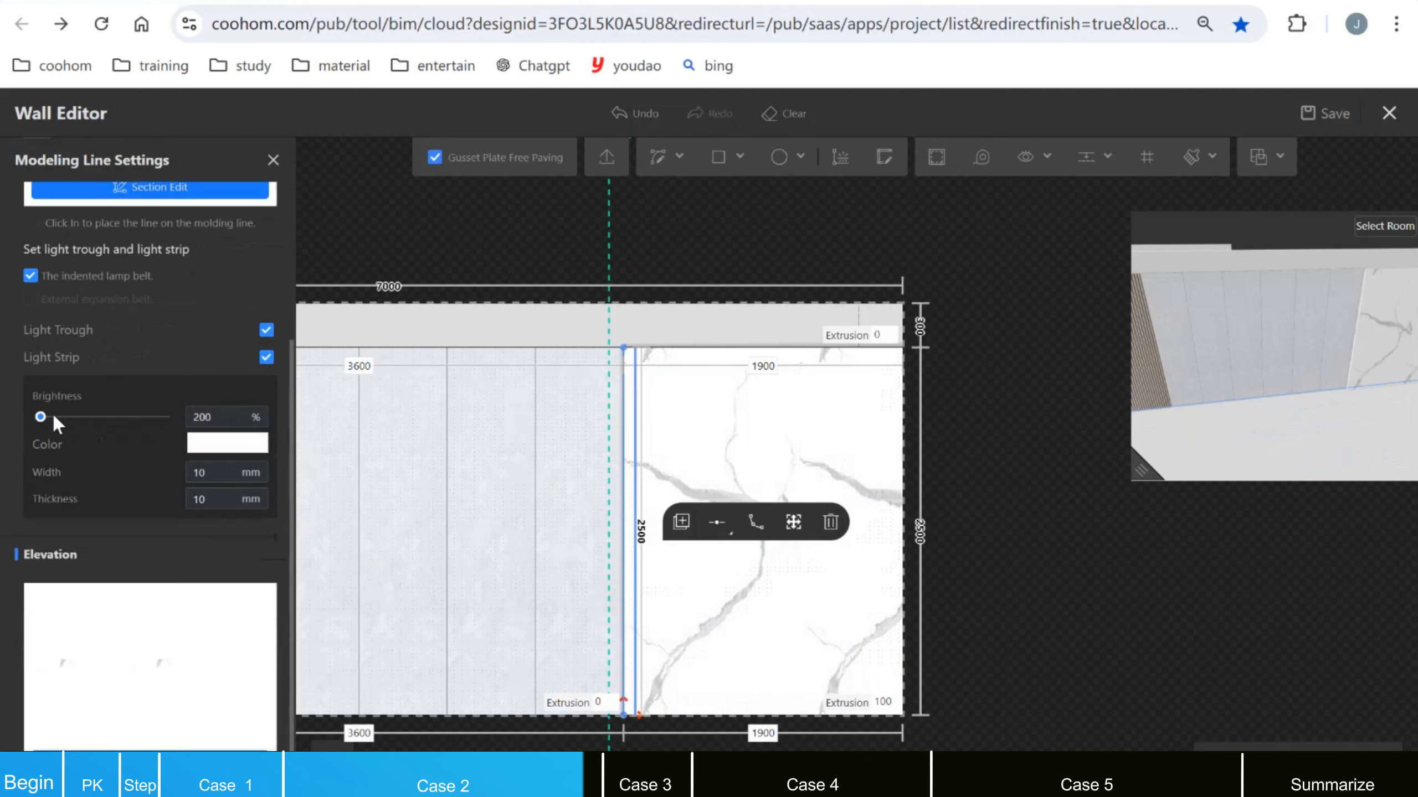
pyautogui.click(209, 447)
pyautogui.click(385, 330)
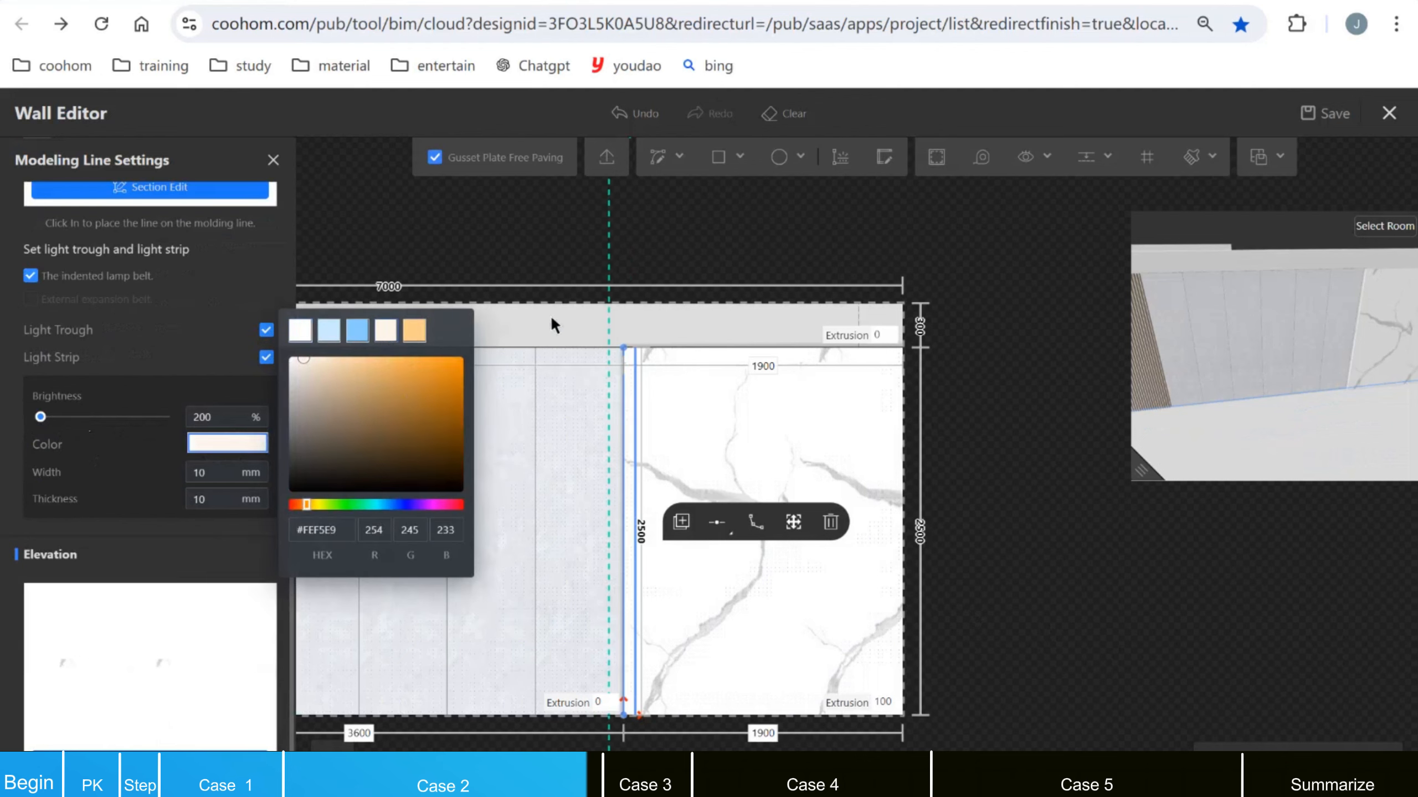
pyautogui.click(527, 254)
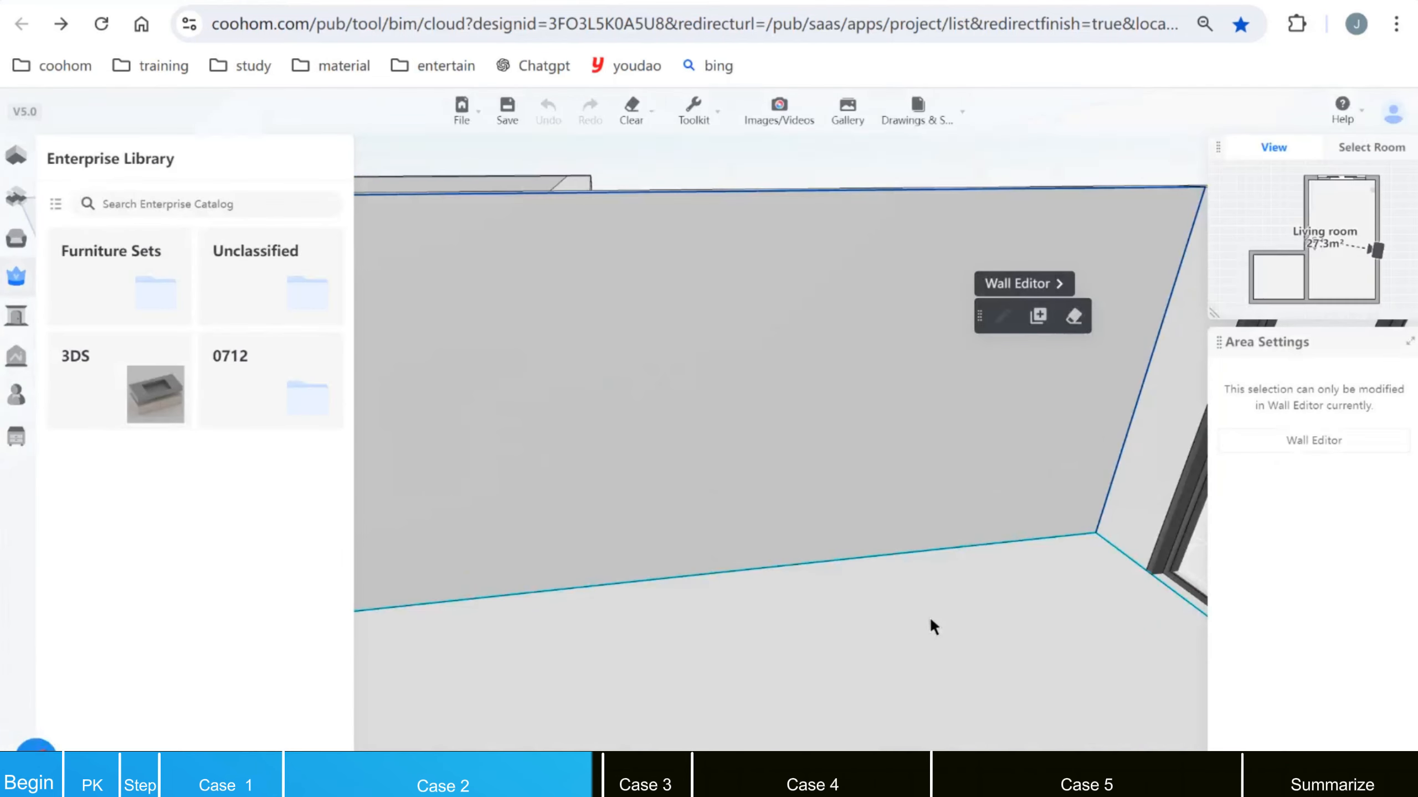
# Step: Examine the finished feature wall in the 3D room view, and switch to the Case 2 presentation slide
pyautogui.scroll(-5, 964, 526)
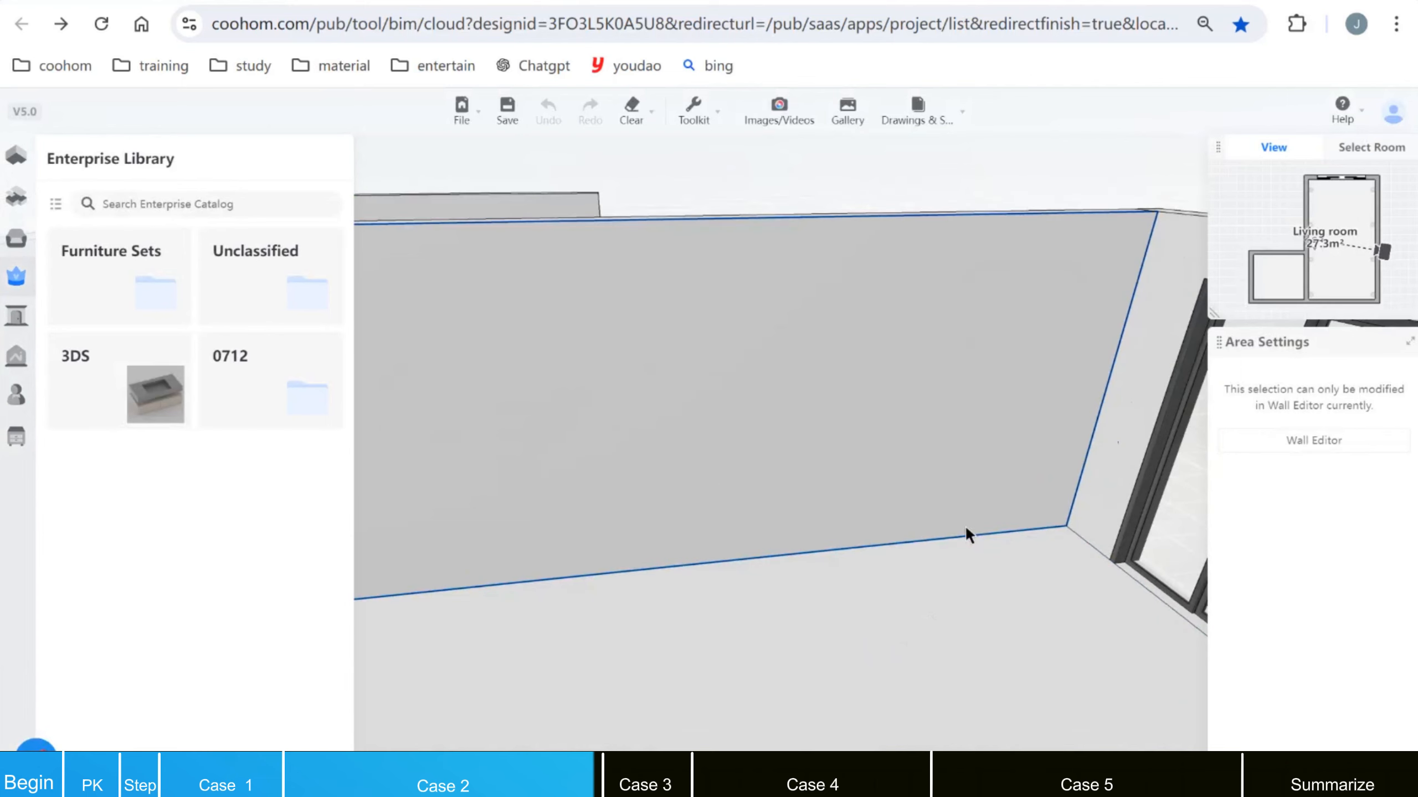
pyautogui.moveTo(851, 543); pyautogui.dragTo(745, 454)
pyautogui.scroll(5, 752, 474)
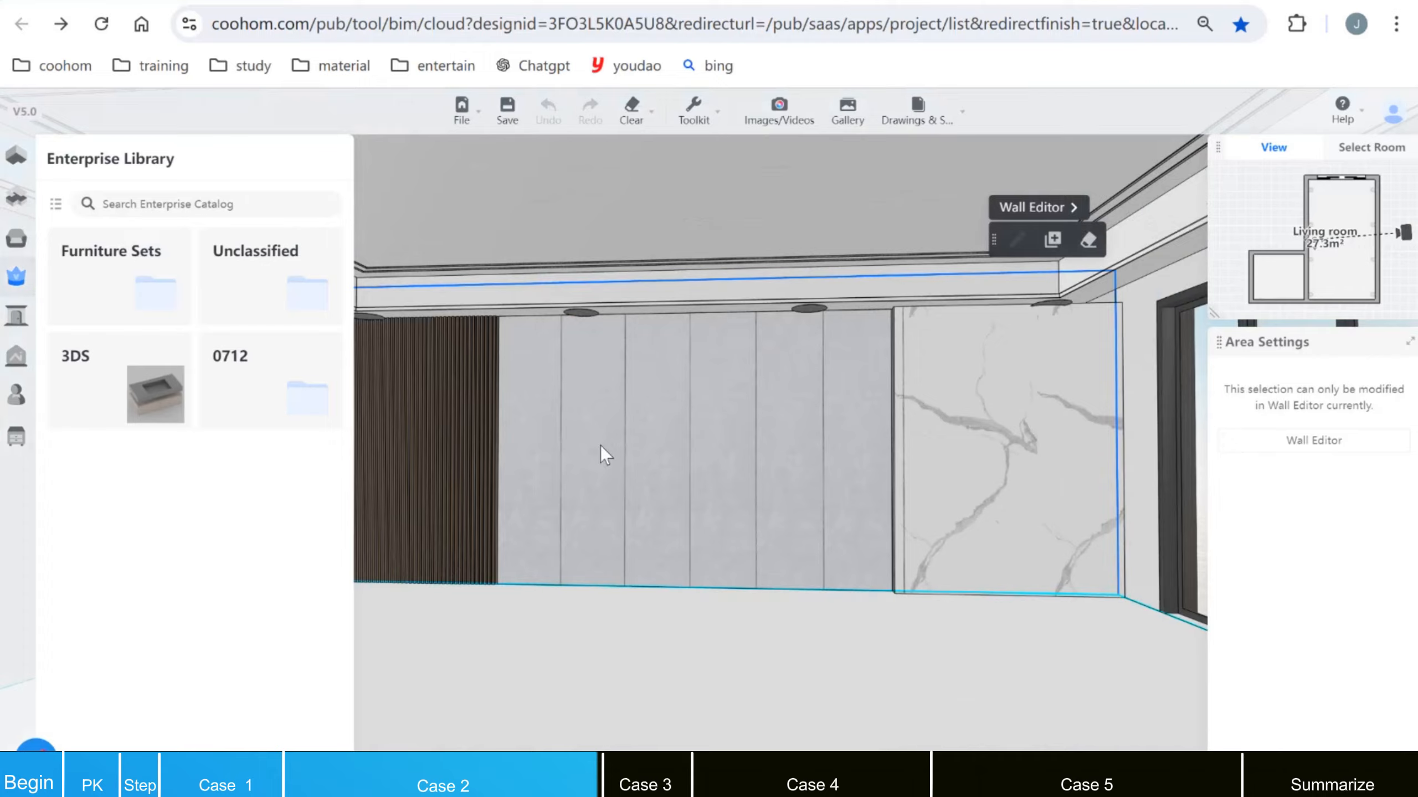
pyautogui.press('super+Tab')
pyautogui.click(569, 277)
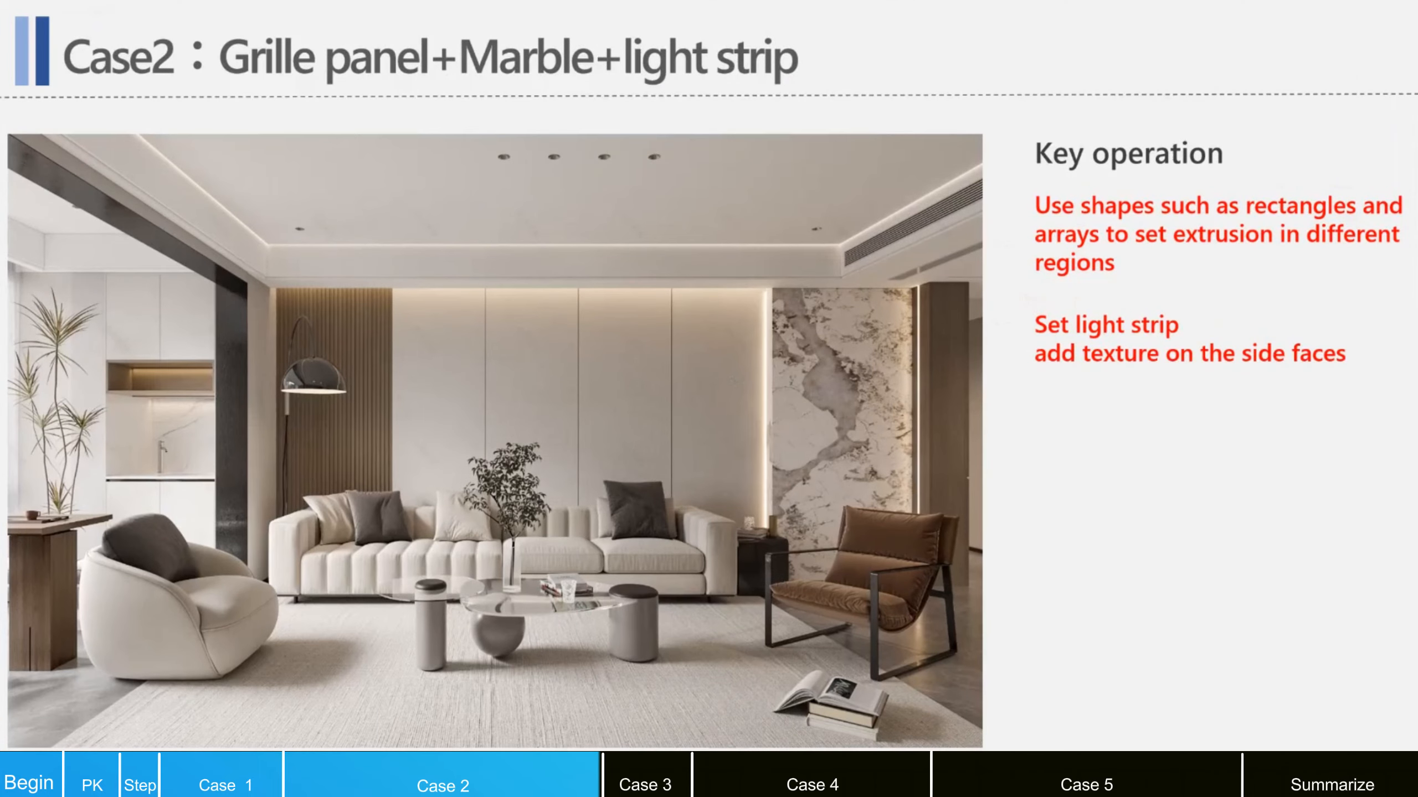
# Step: Advance the presentation to the Case 3 multi-color wall slide, and switch back to the Coohom design in the browser
pyautogui.click(726, 359)
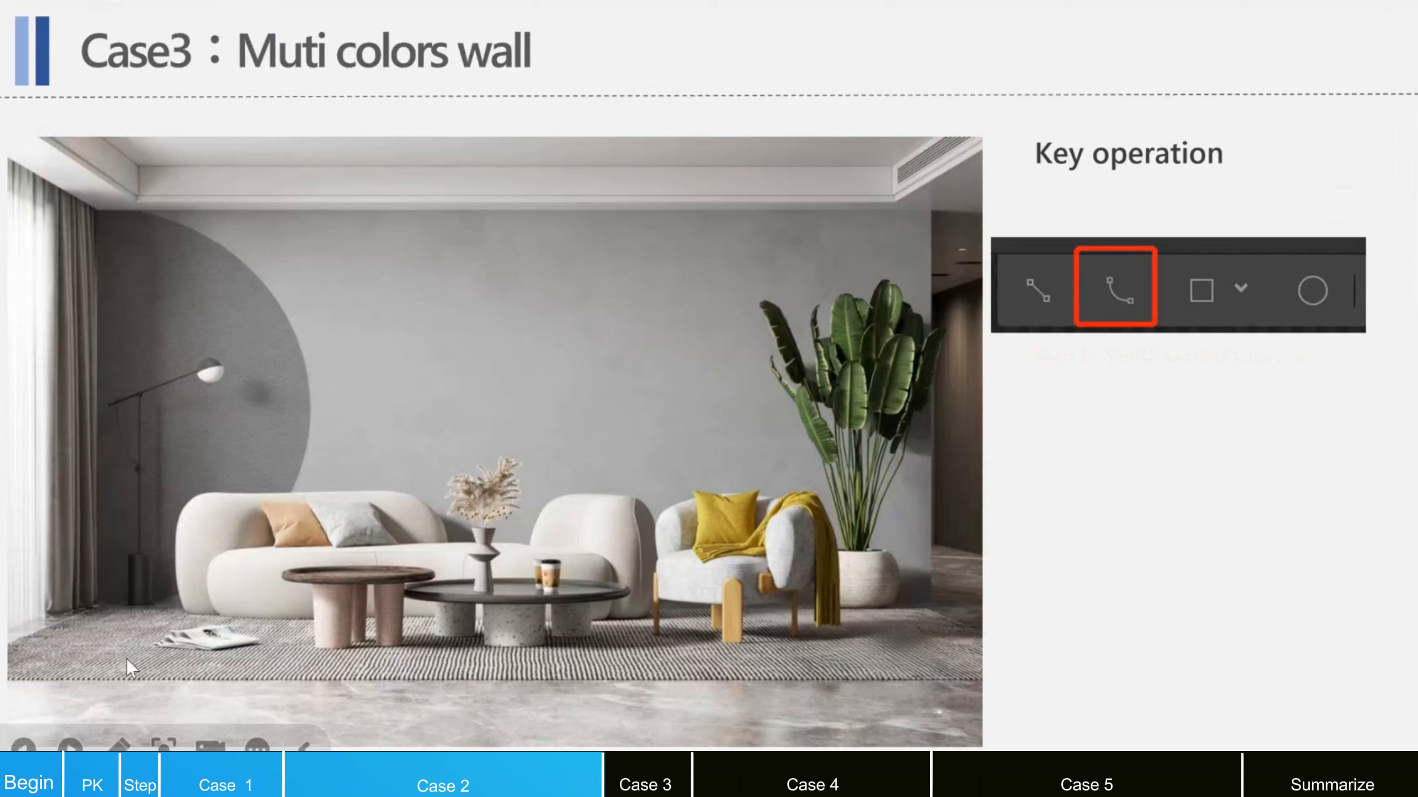
pyautogui.press('super+Tab')
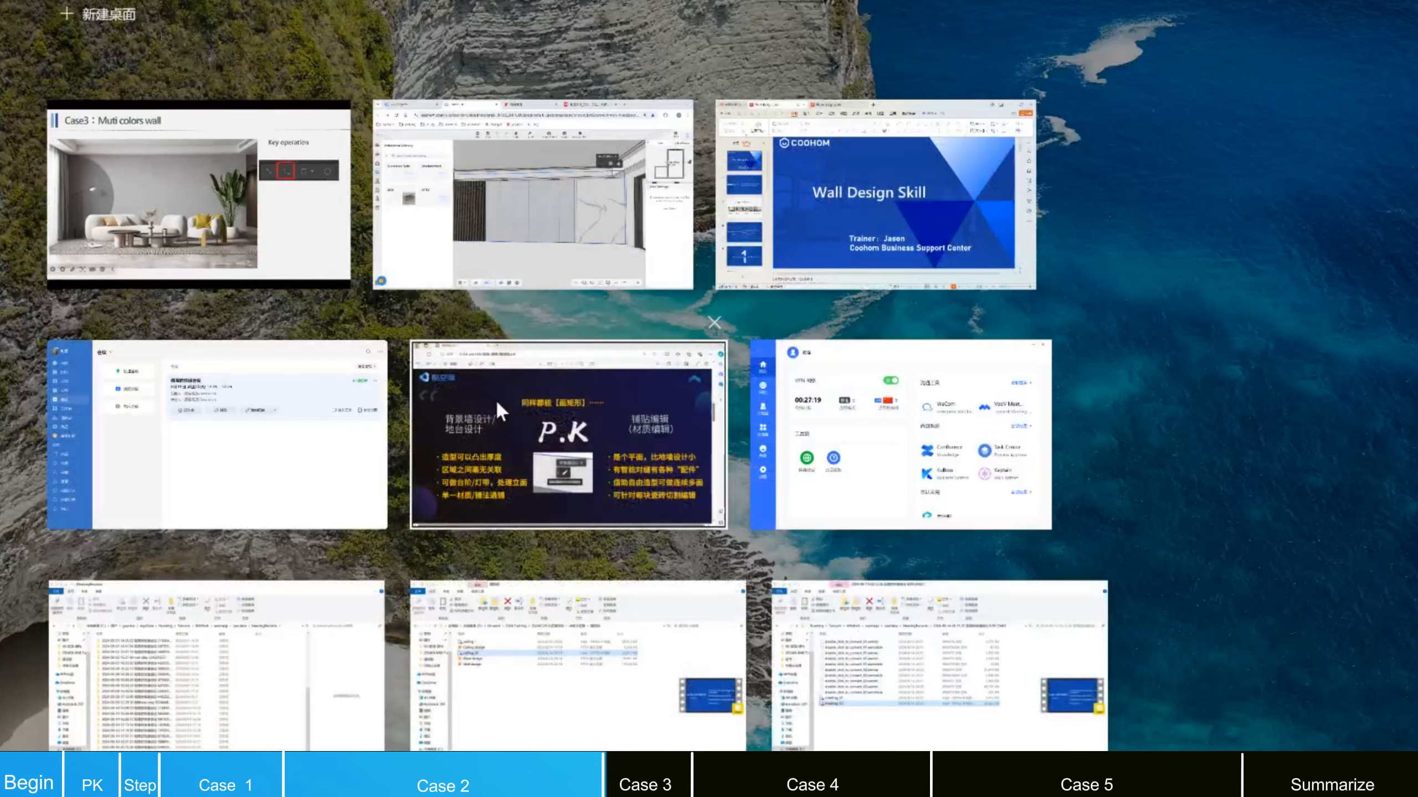
pyautogui.click(533, 243)
# Step: Examine the living room from outside and inside in 3D, facing the plain end wall beside the grille section
pyautogui.moveTo(492, 581); pyautogui.dragTo(310, 614)
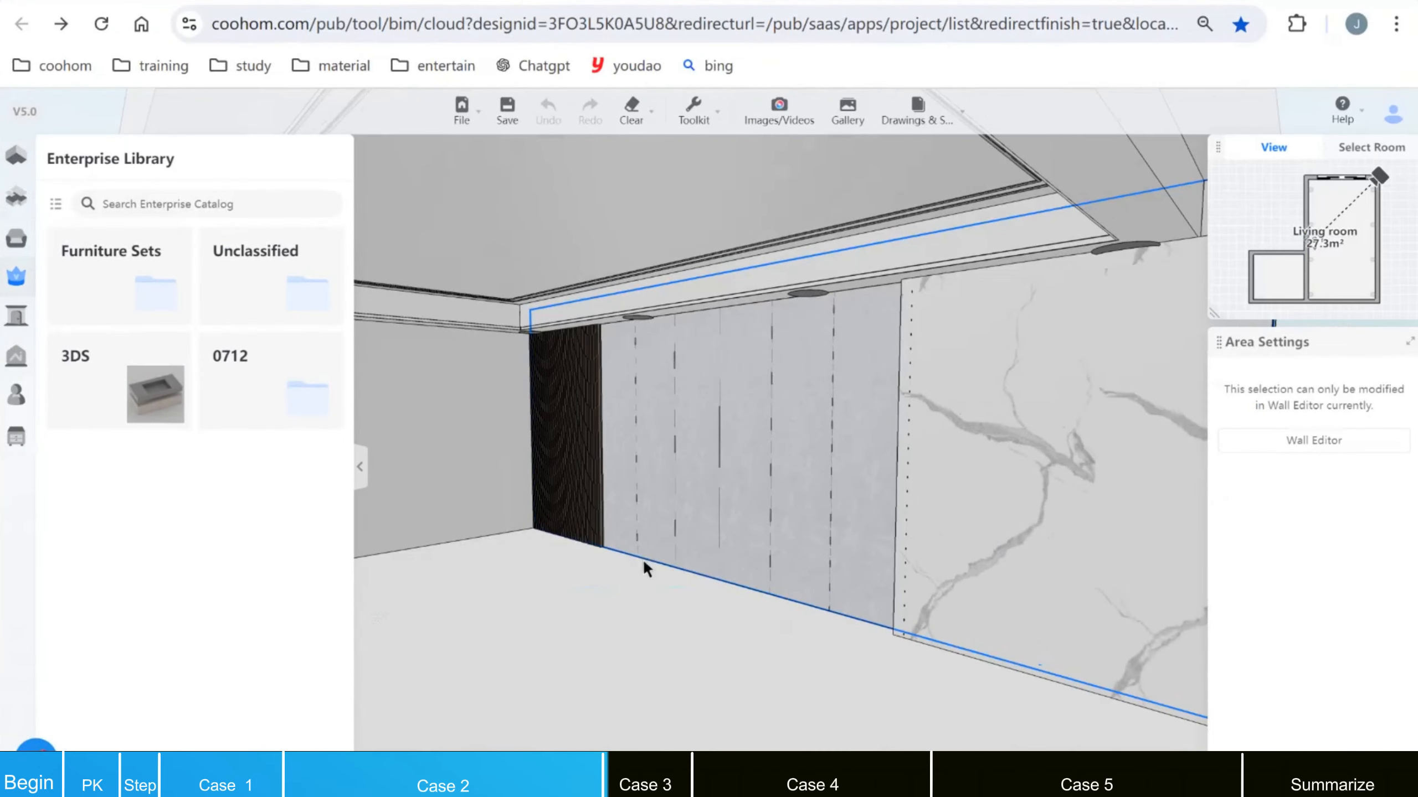
pyautogui.scroll(-3, 642, 561)
pyautogui.click(483, 461)
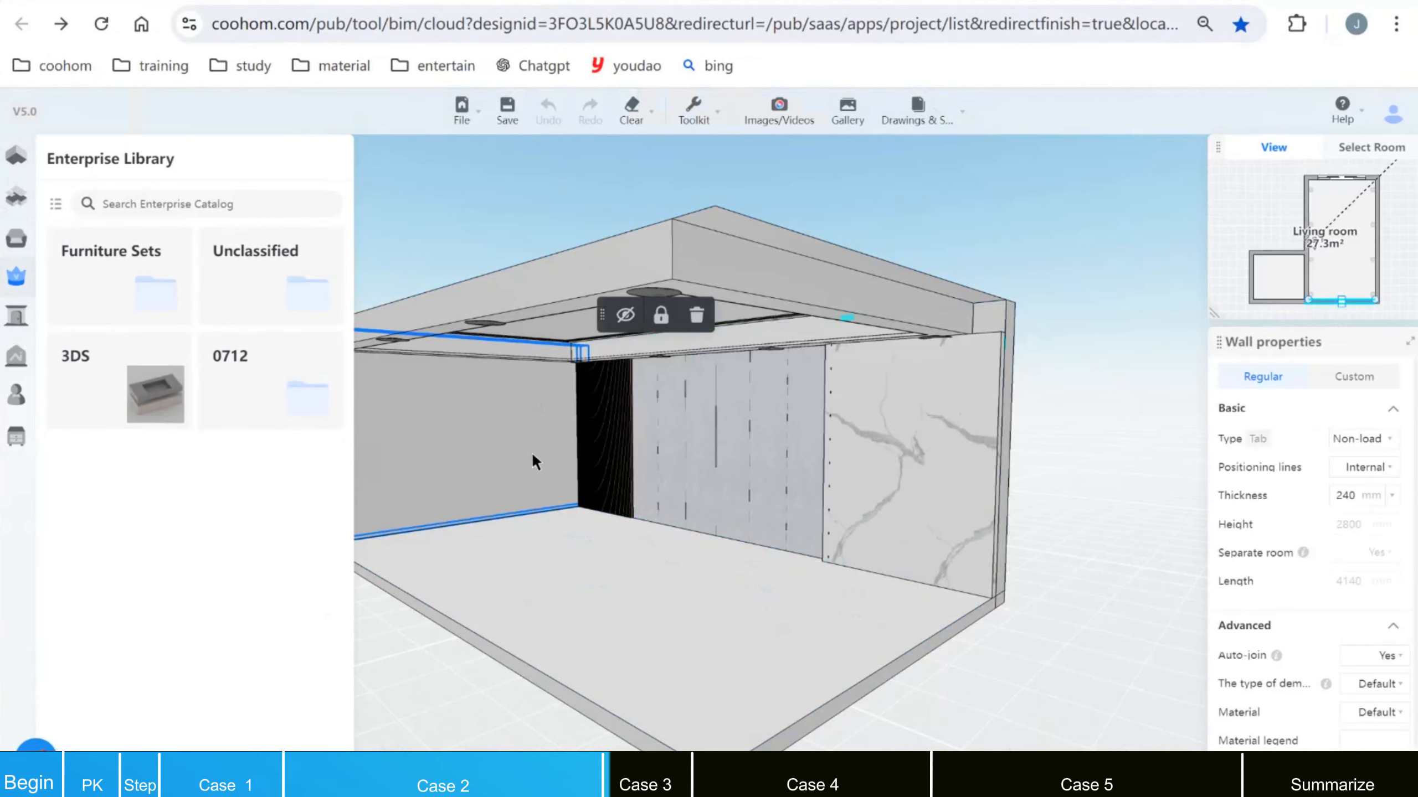
pyautogui.moveTo(531, 463); pyautogui.dragTo(610, 446)
pyautogui.scroll(6, 610, 446)
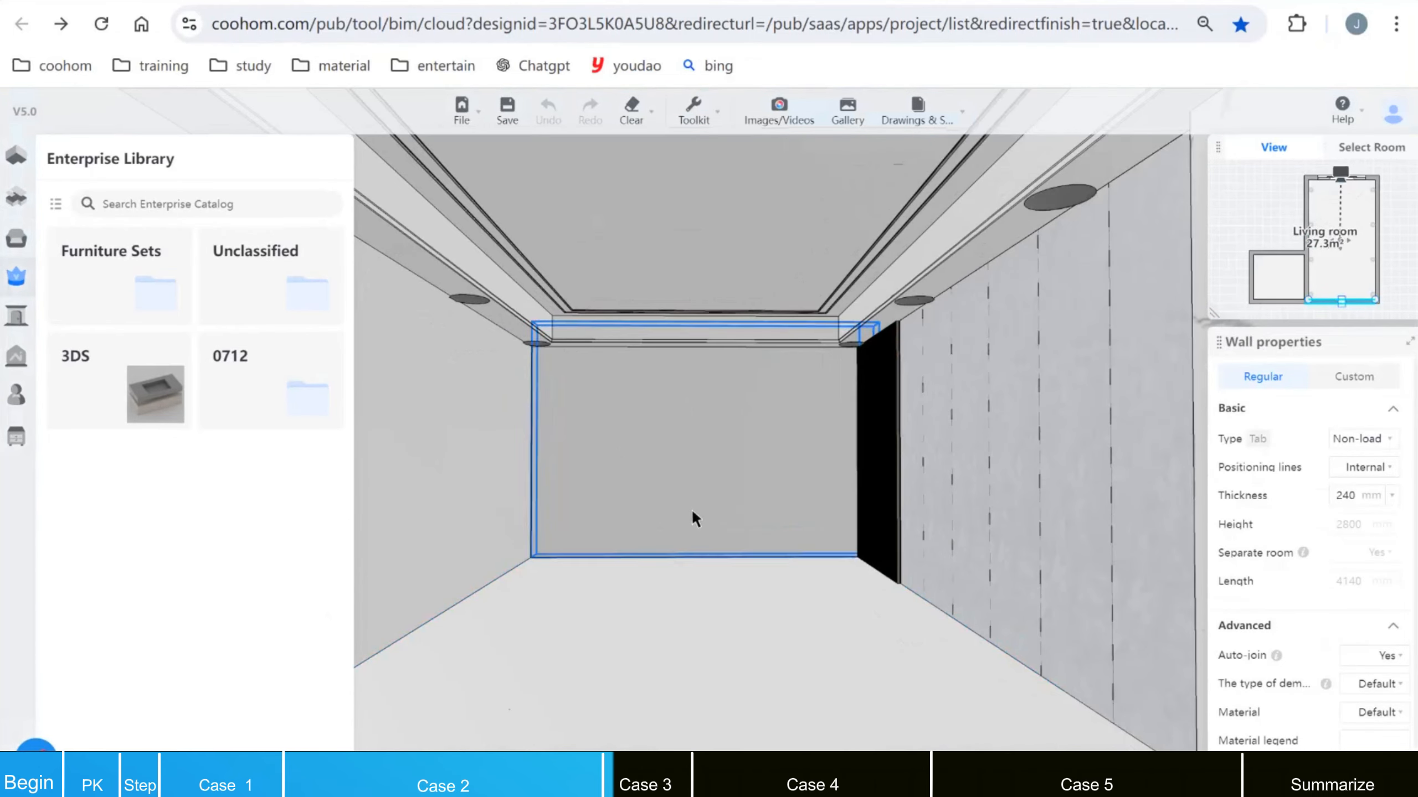
pyautogui.click(522, 490)
pyautogui.click(708, 425)
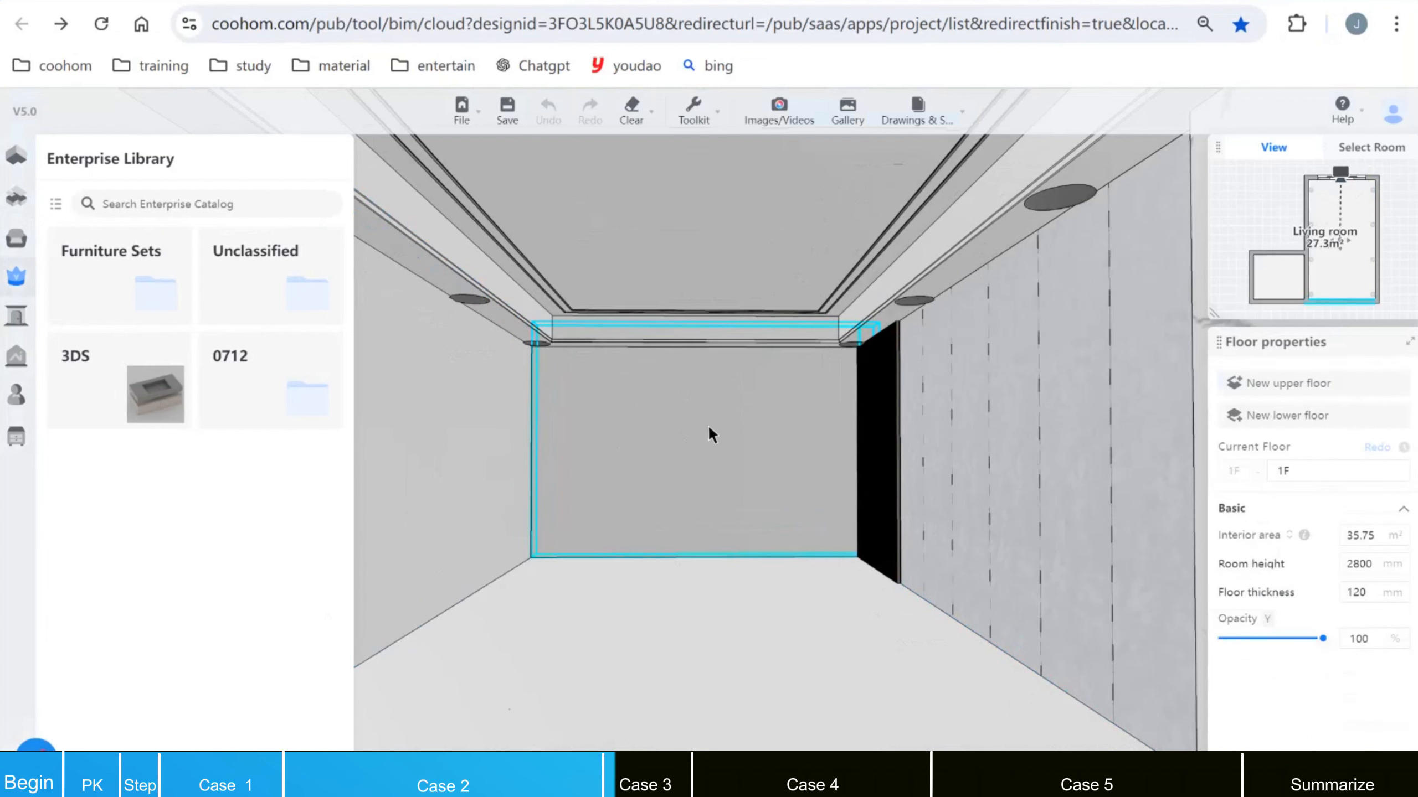
pyautogui.click(756, 430)
pyautogui.click(757, 429)
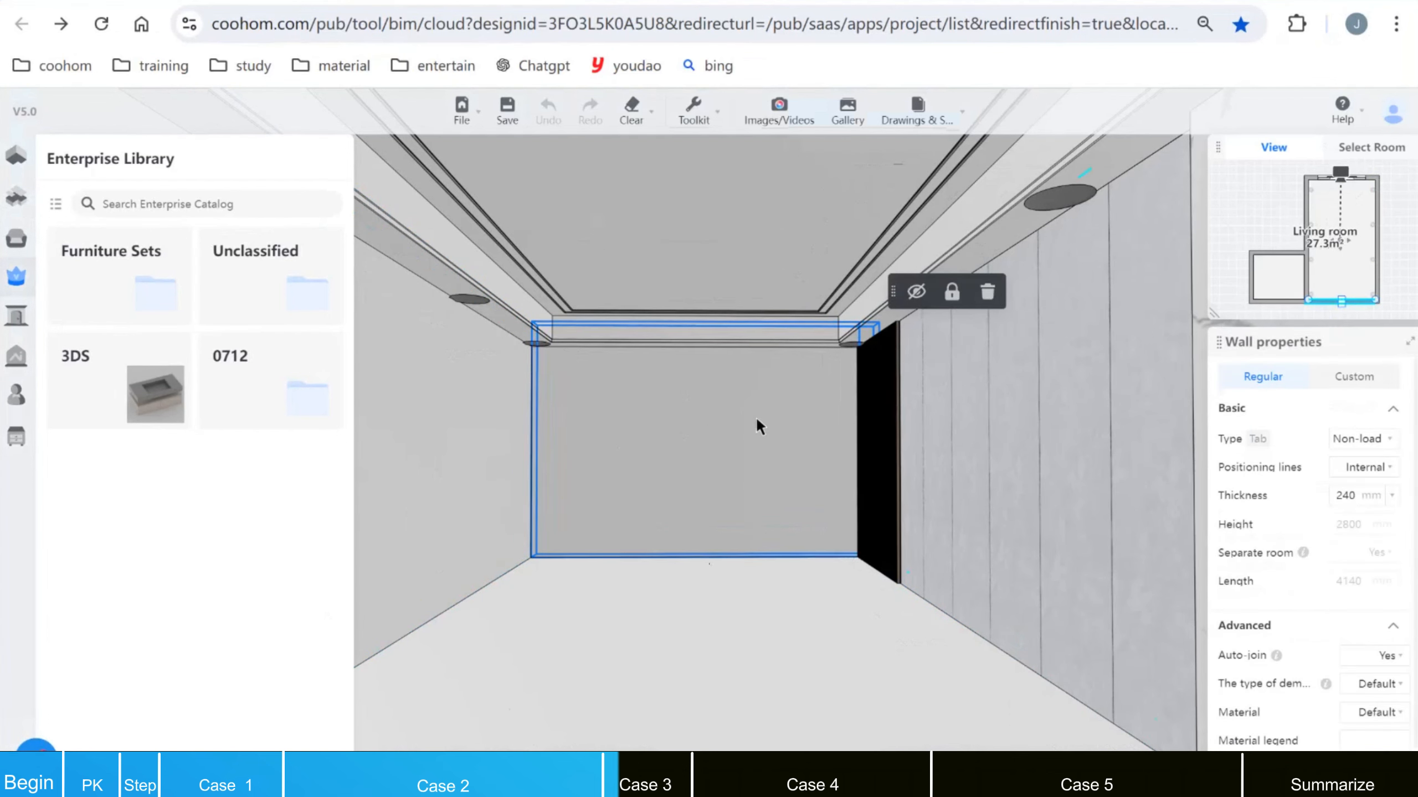
pyautogui.click(926, 260)
pyautogui.scroll(-10, 917, 431)
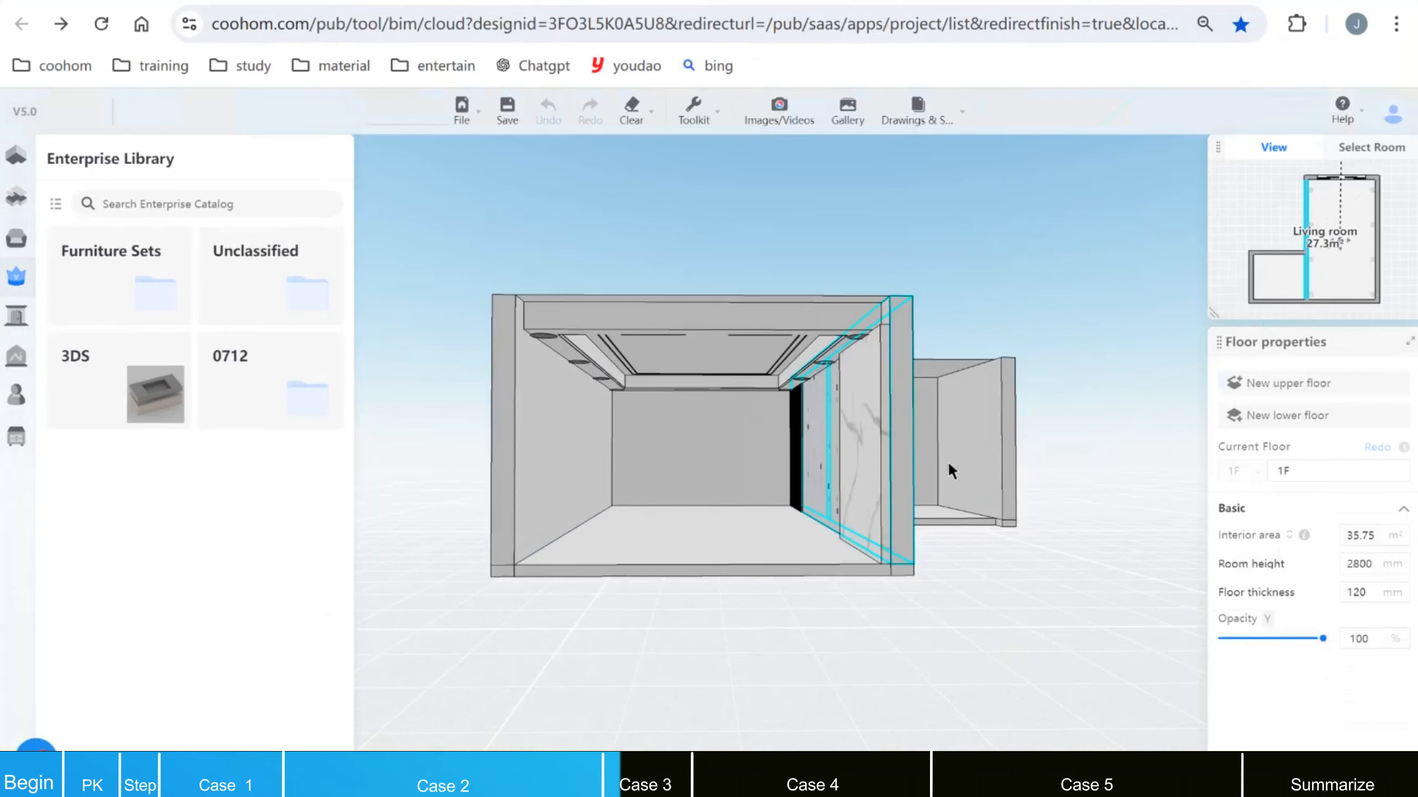
pyautogui.moveTo(990, 361); pyautogui.dragTo(857, 396)
pyautogui.scroll(10, 705, 450)
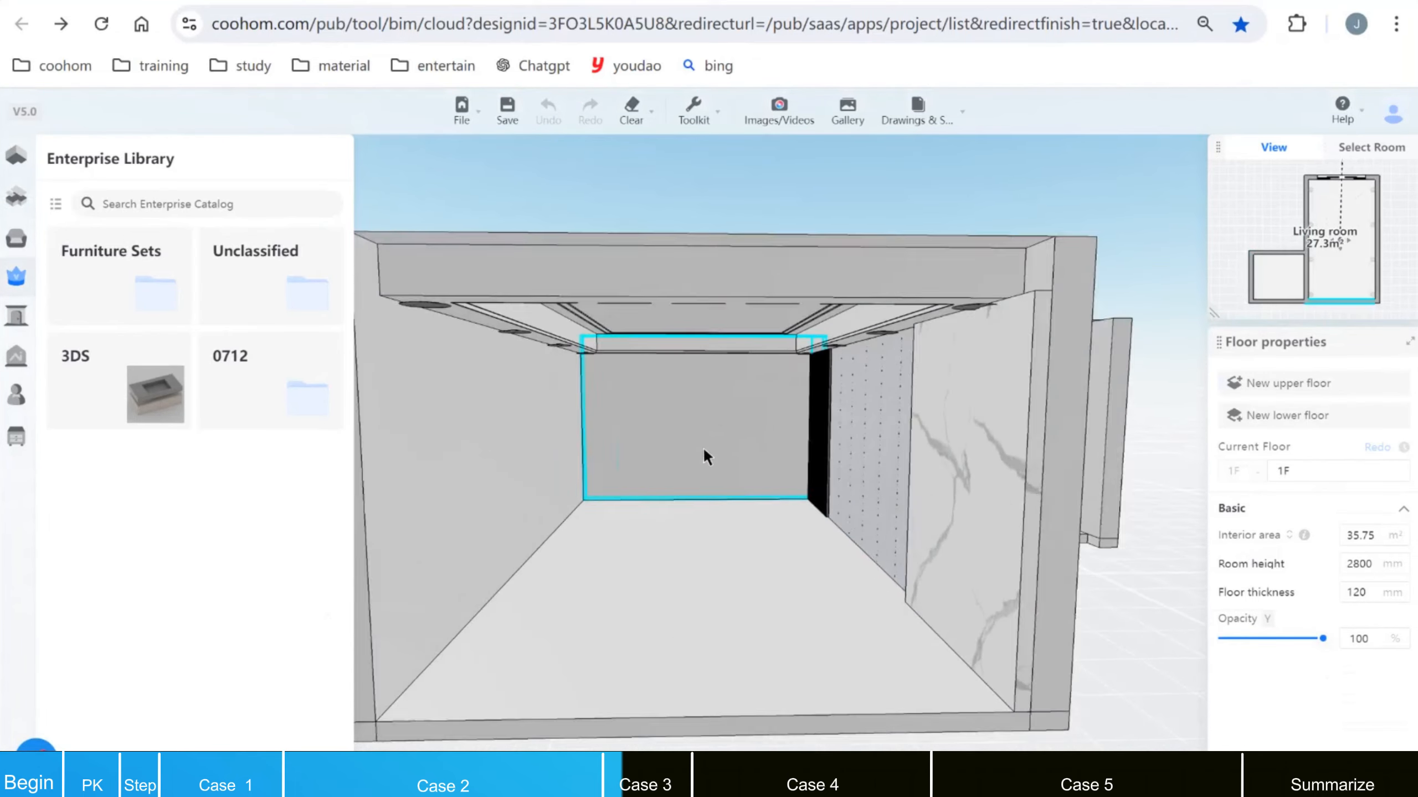
pyautogui.click(682, 388)
pyautogui.scroll(2, 682, 388)
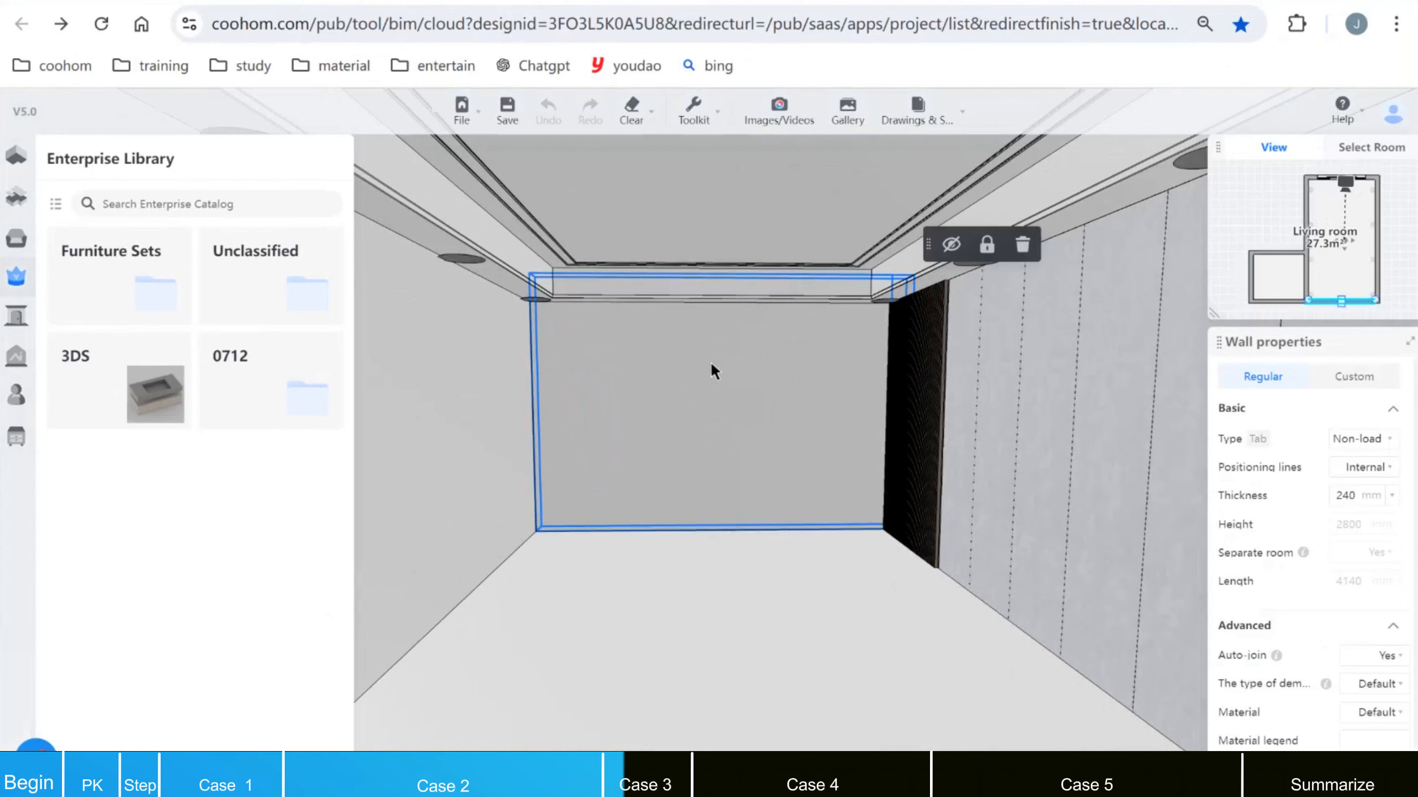
pyautogui.moveTo(710, 364); pyautogui.dragTo(804, 320)
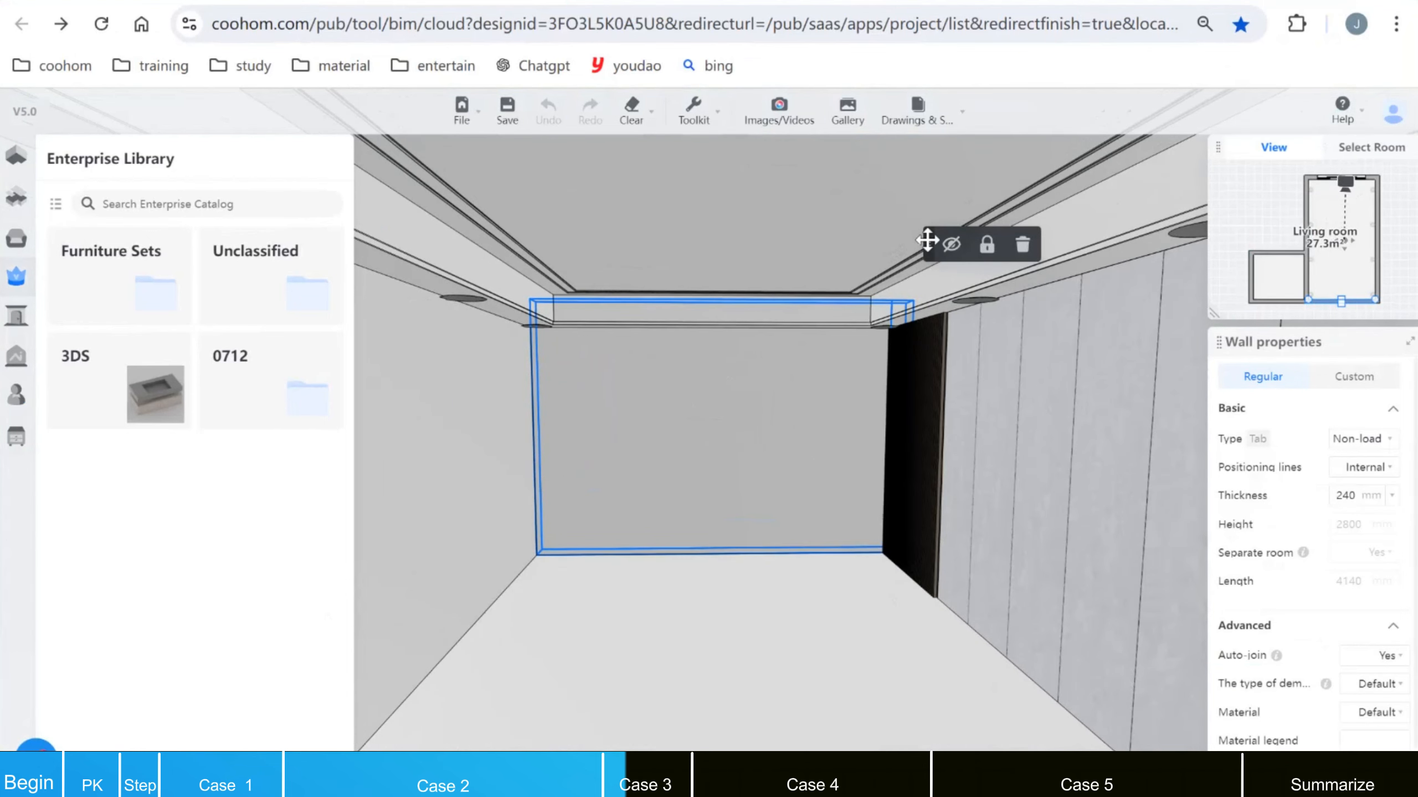
pyautogui.click(486, 294)
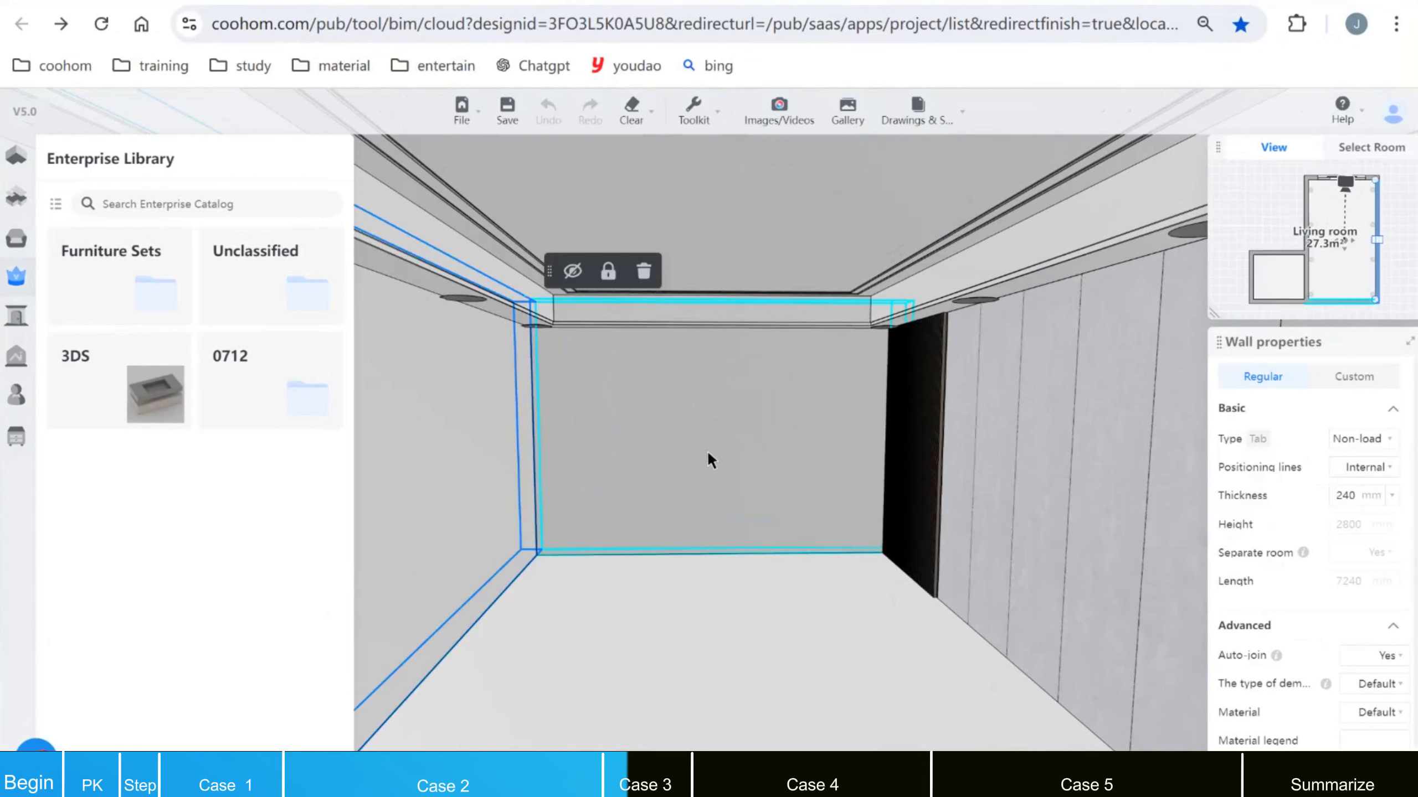
pyautogui.press('Escape')
pyautogui.click(721, 438)
pyautogui.press('Escape')
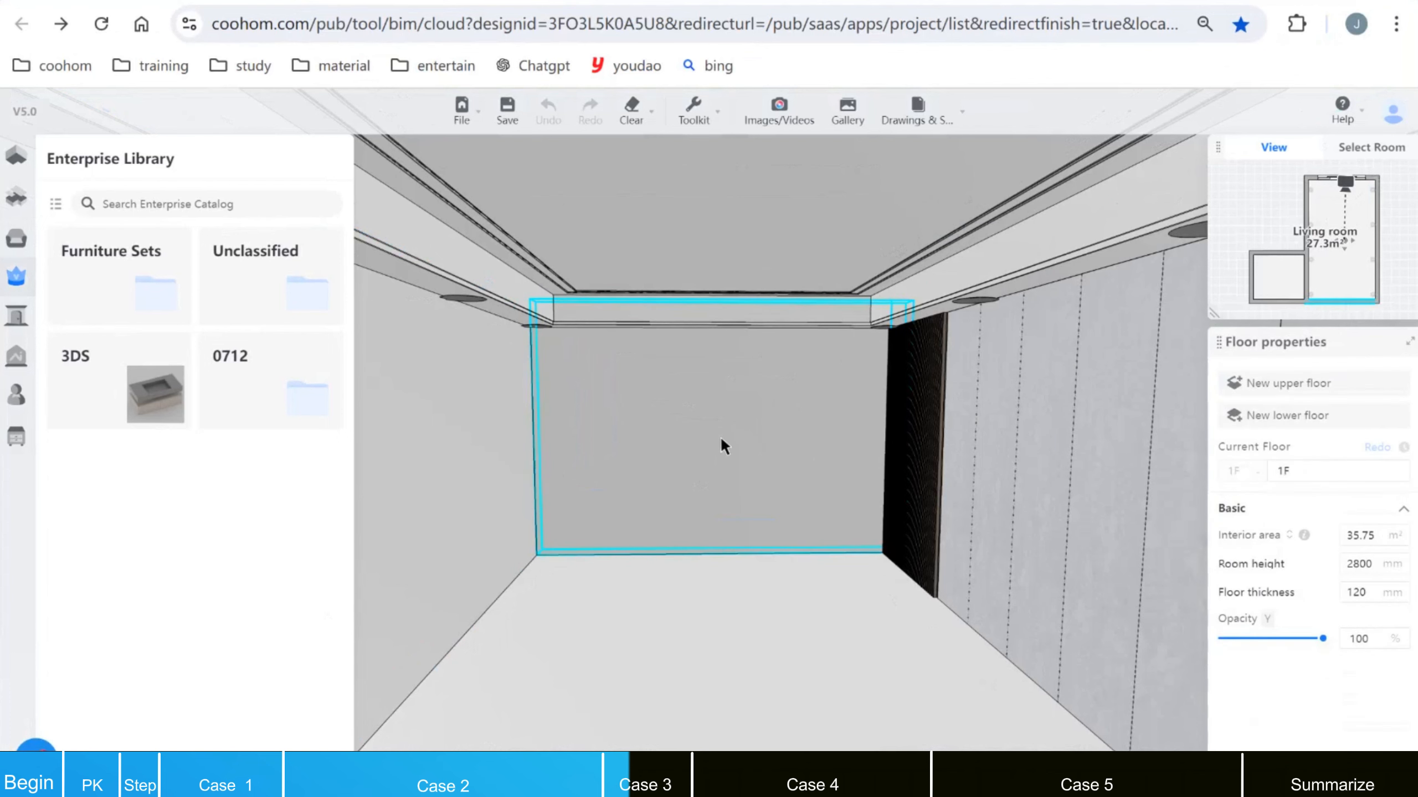
# Step: Enter and exit the Material&Component tool, and open the living room's plain end wall in the Wall Editor
pyautogui.click(714, 418)
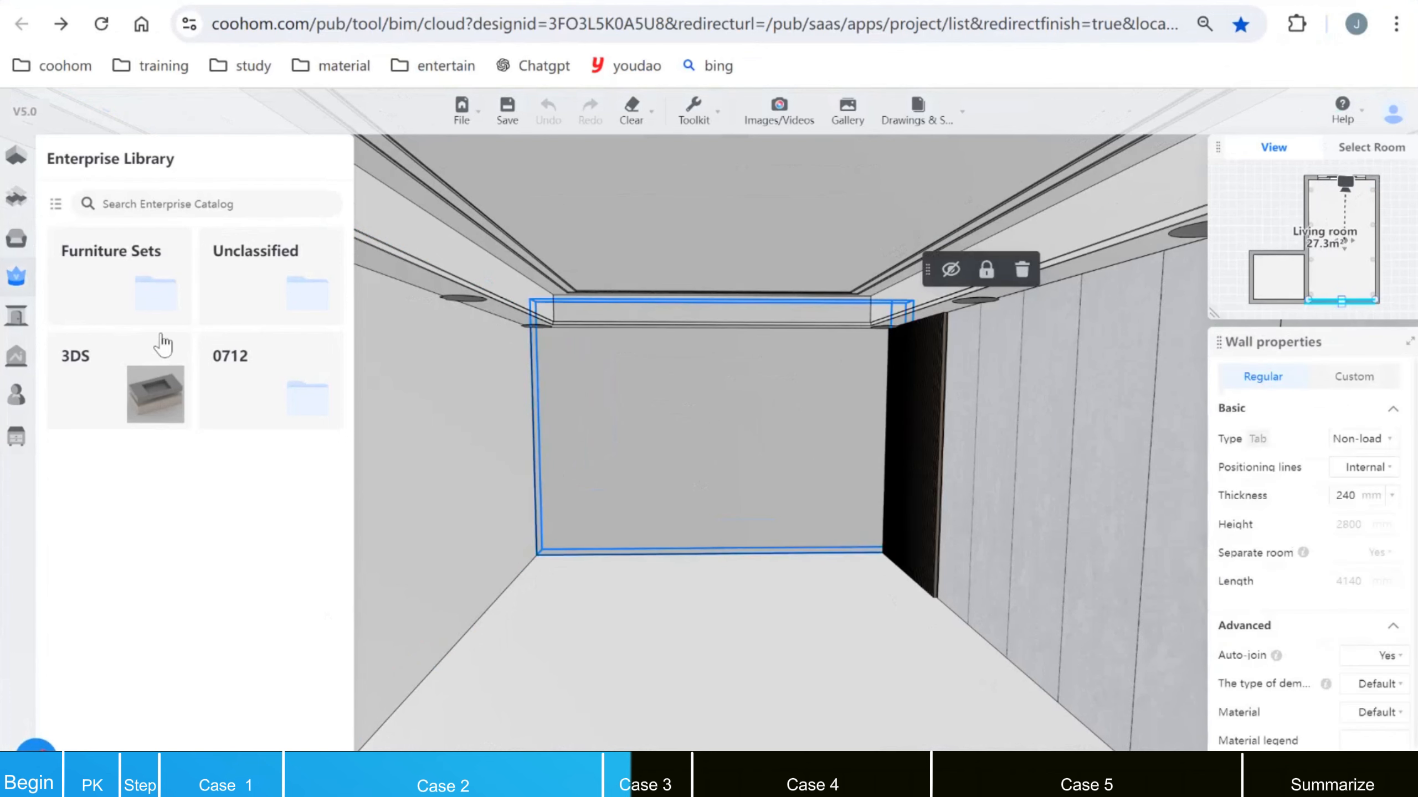
pyautogui.moveTo(16, 273)
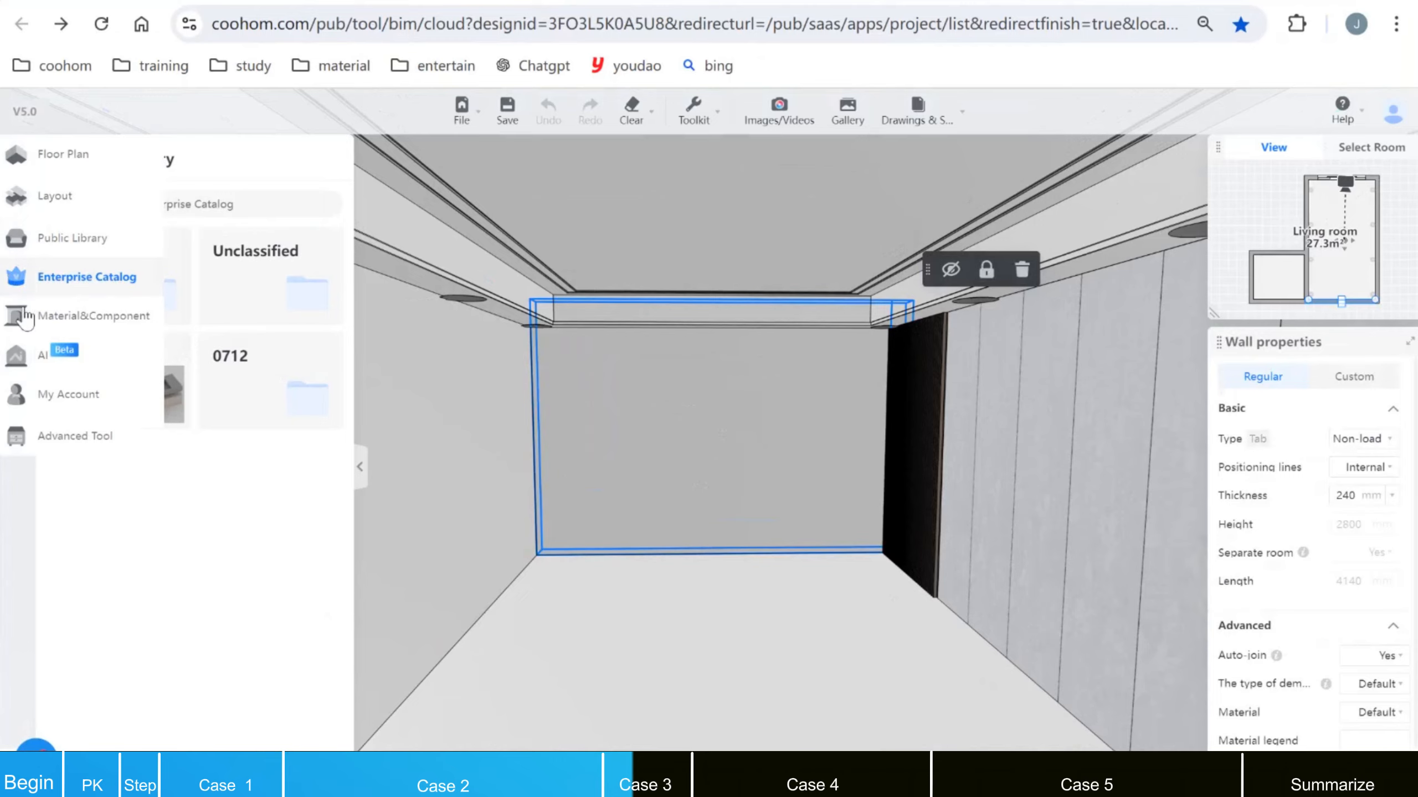
pyautogui.click(24, 312)
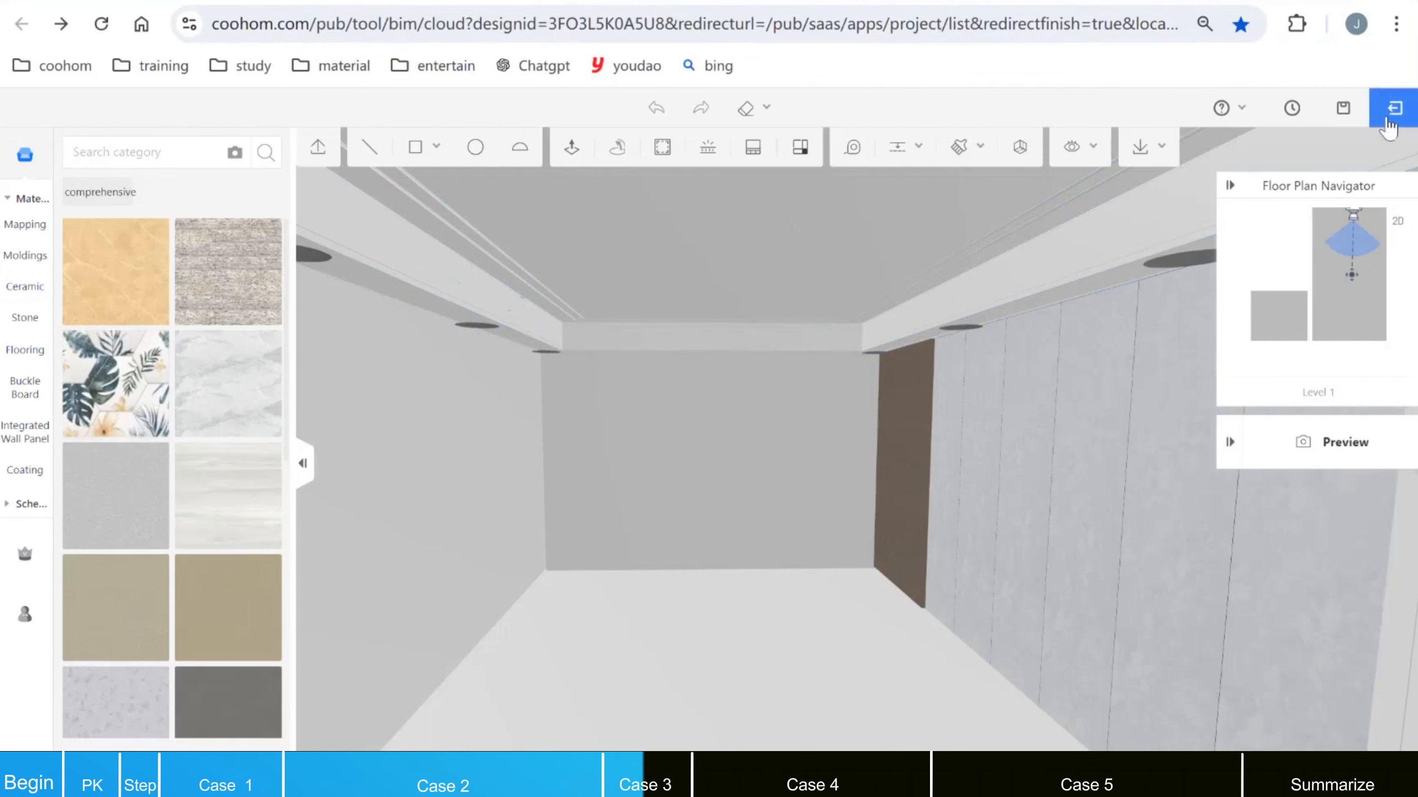
pyautogui.click(1381, 129)
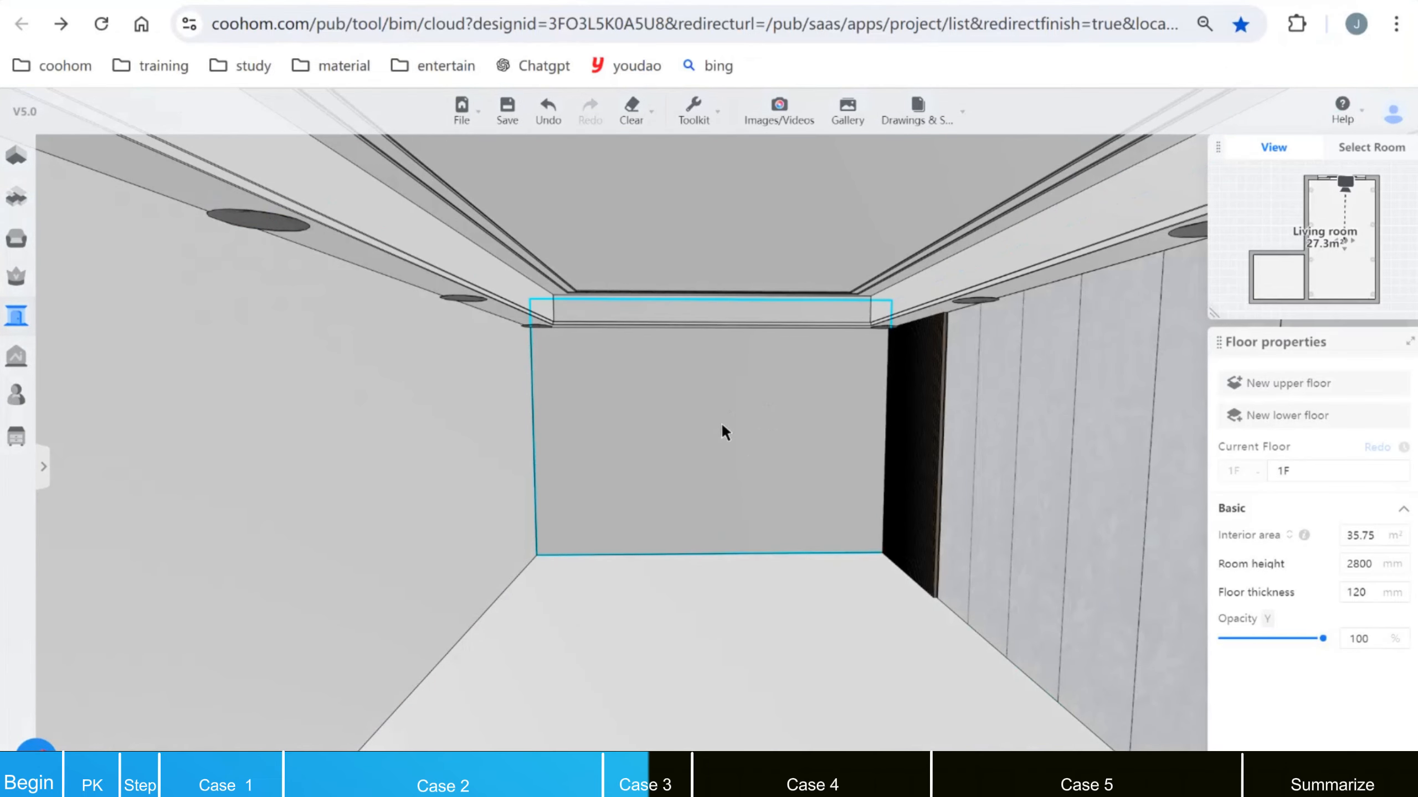
pyautogui.click(724, 432)
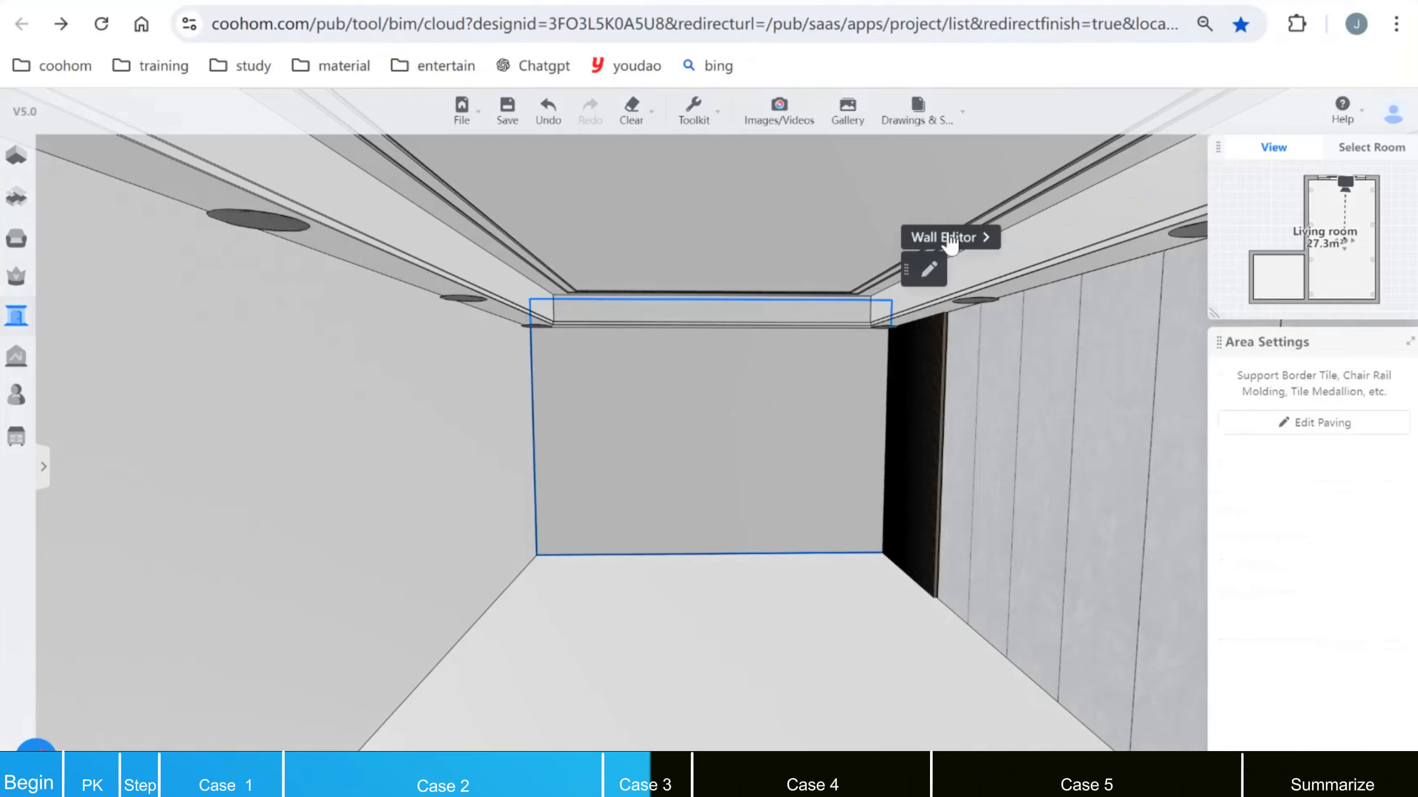
pyautogui.click(949, 239)
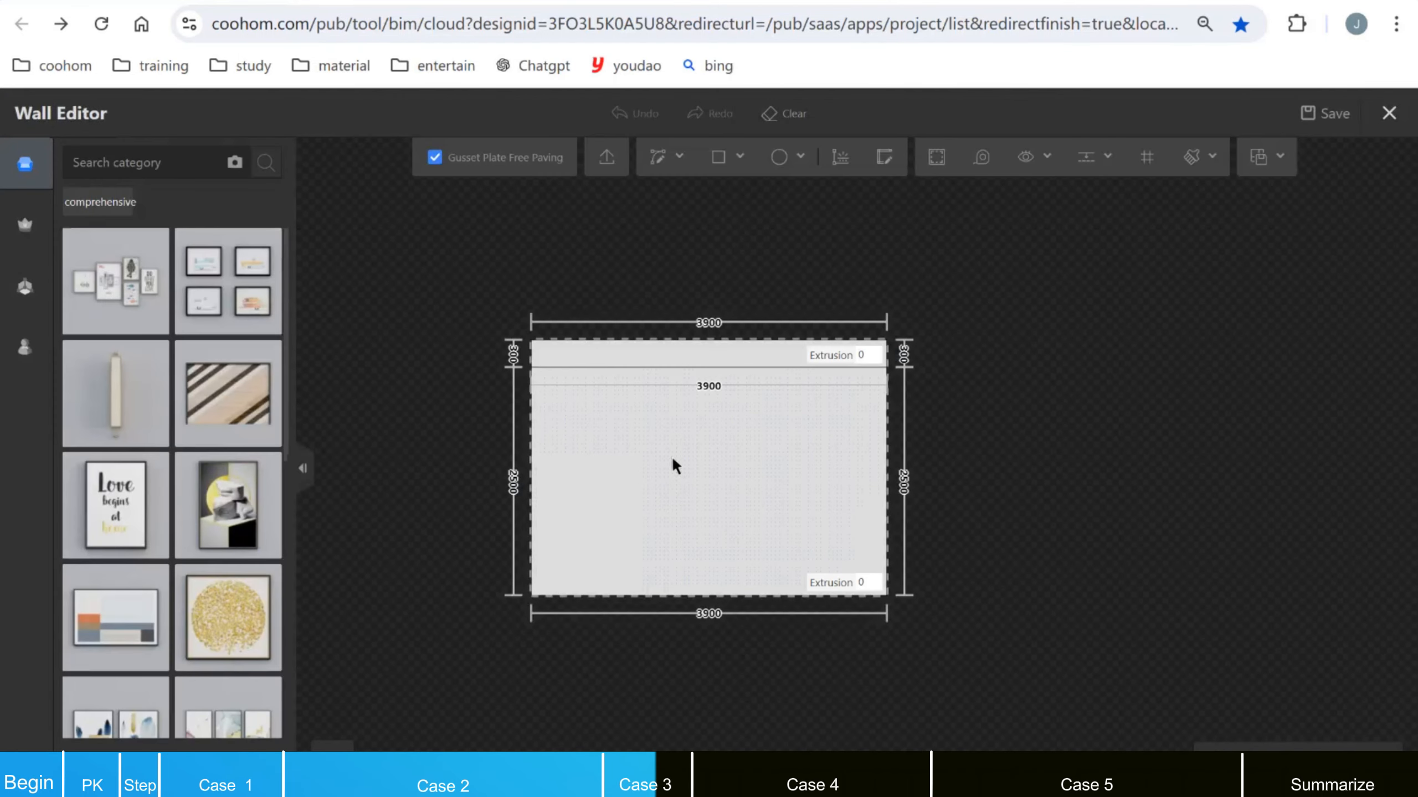
# Step: Draw a large circle centered on the wall's left edge and delete its arc segment above the ceiling line
pyautogui.scroll(1, 765, 551)
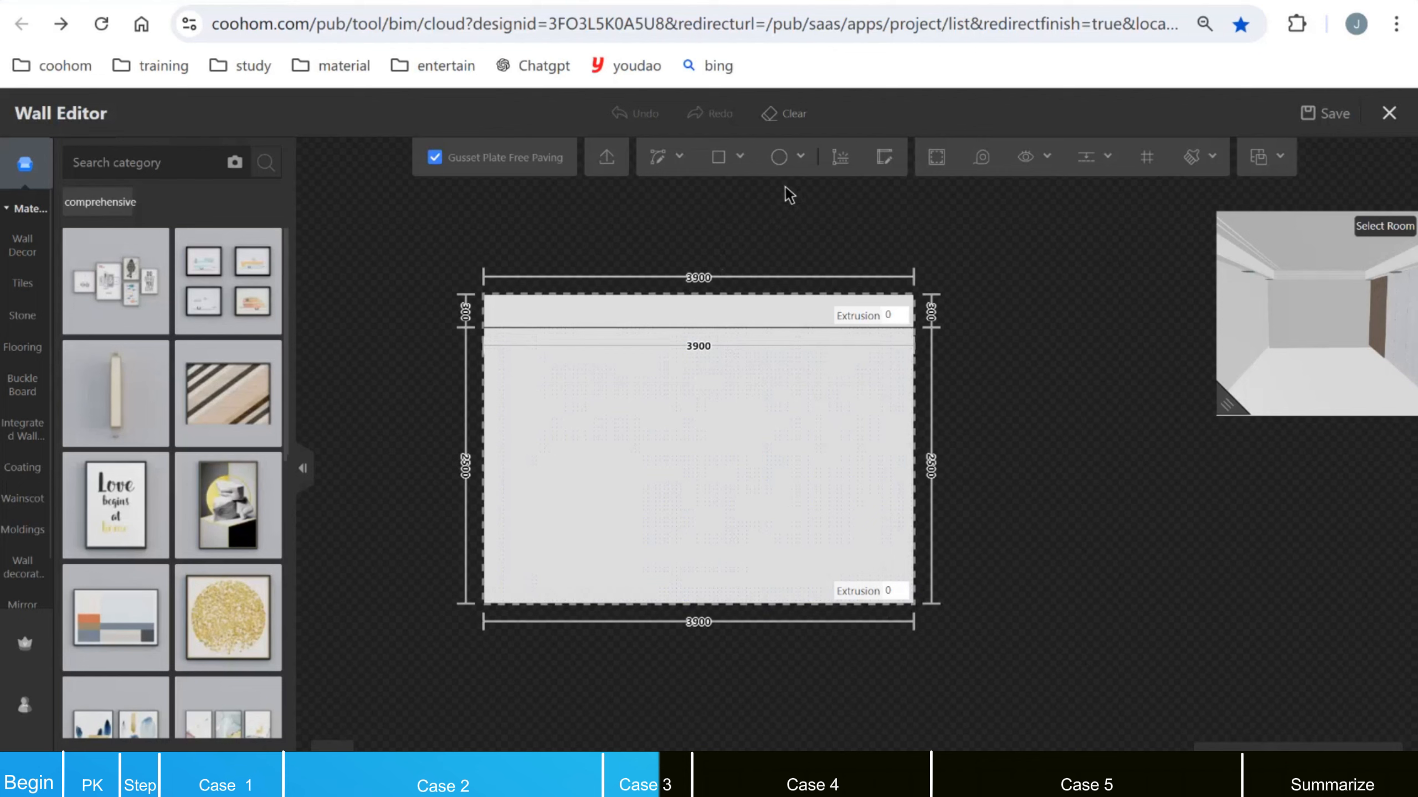
pyautogui.click(782, 171)
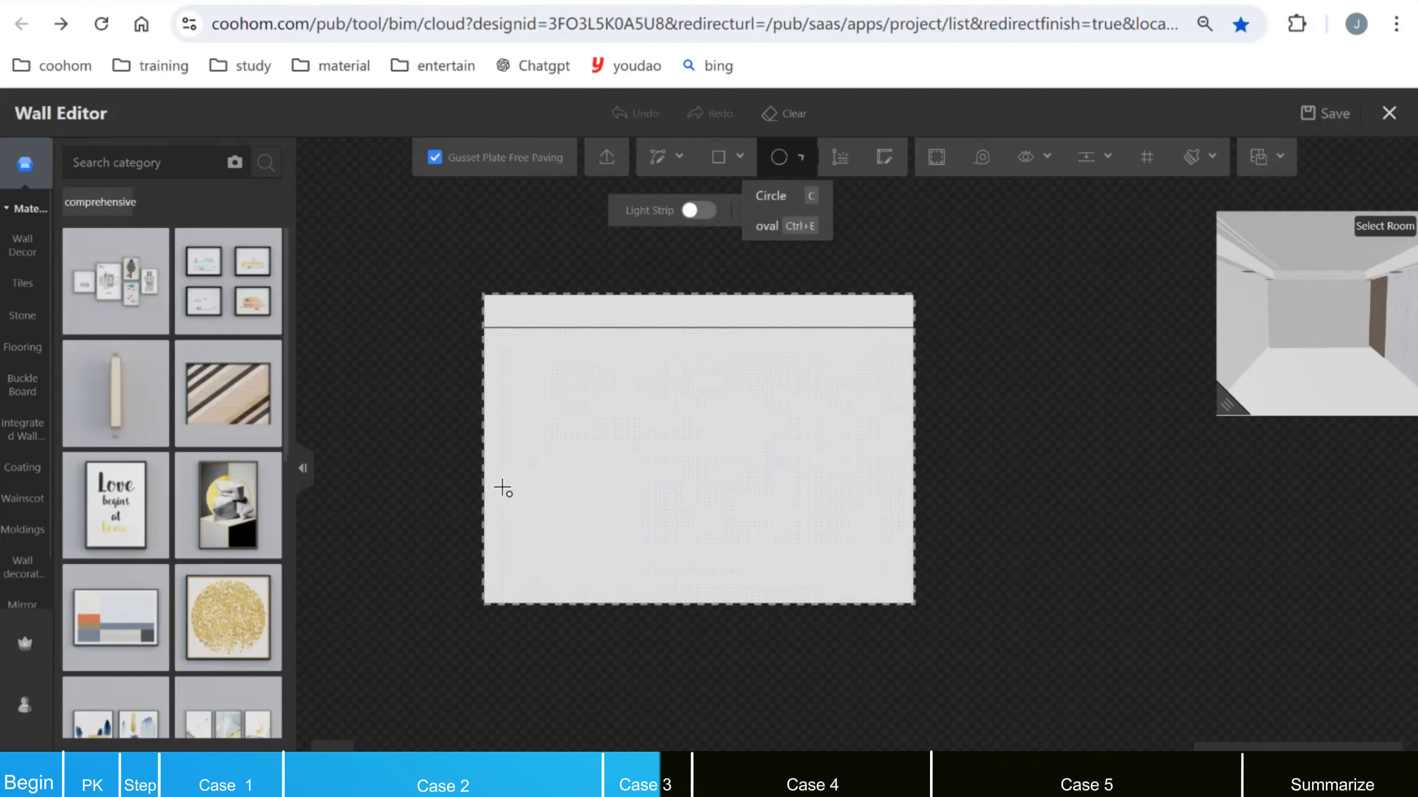
pyautogui.click(484, 464)
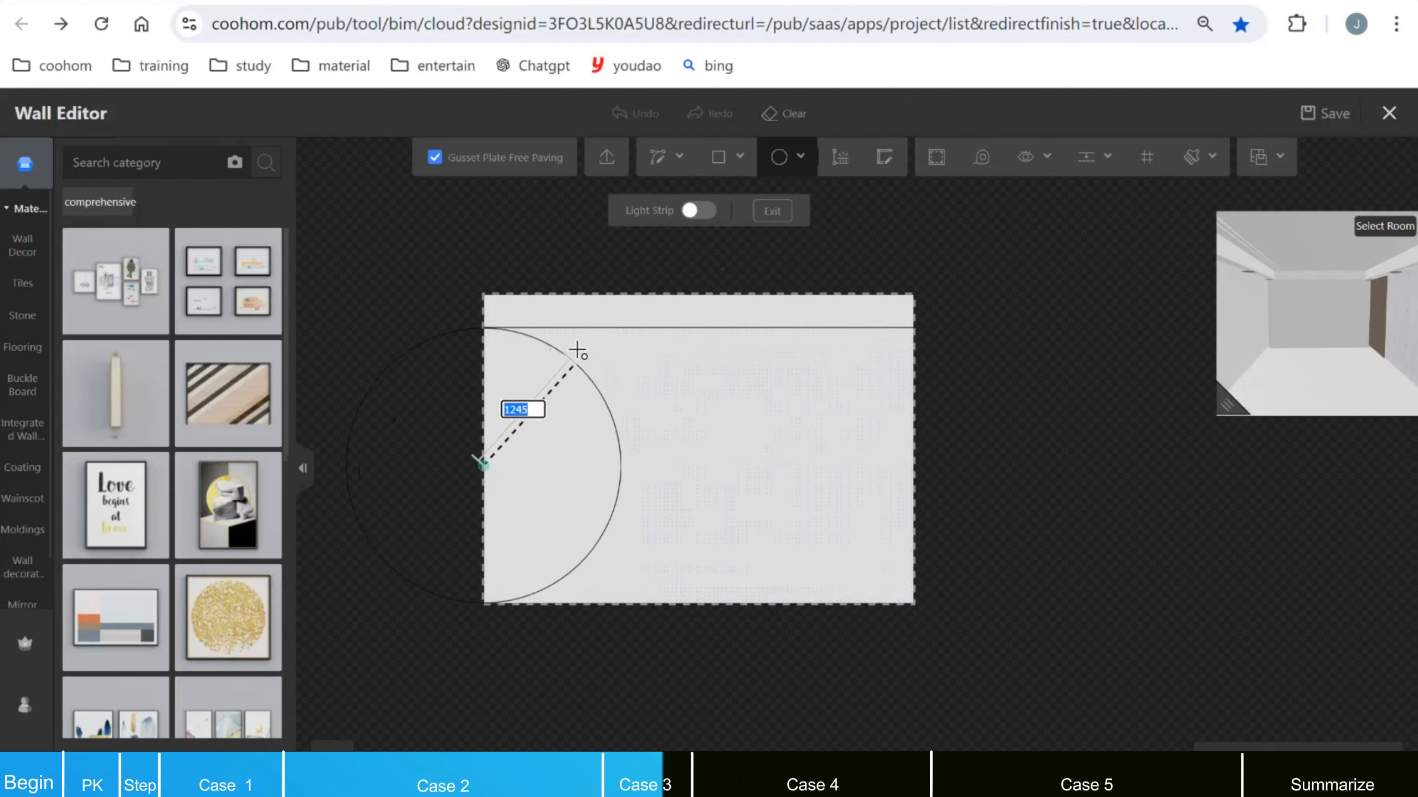
pyautogui.click(573, 329)
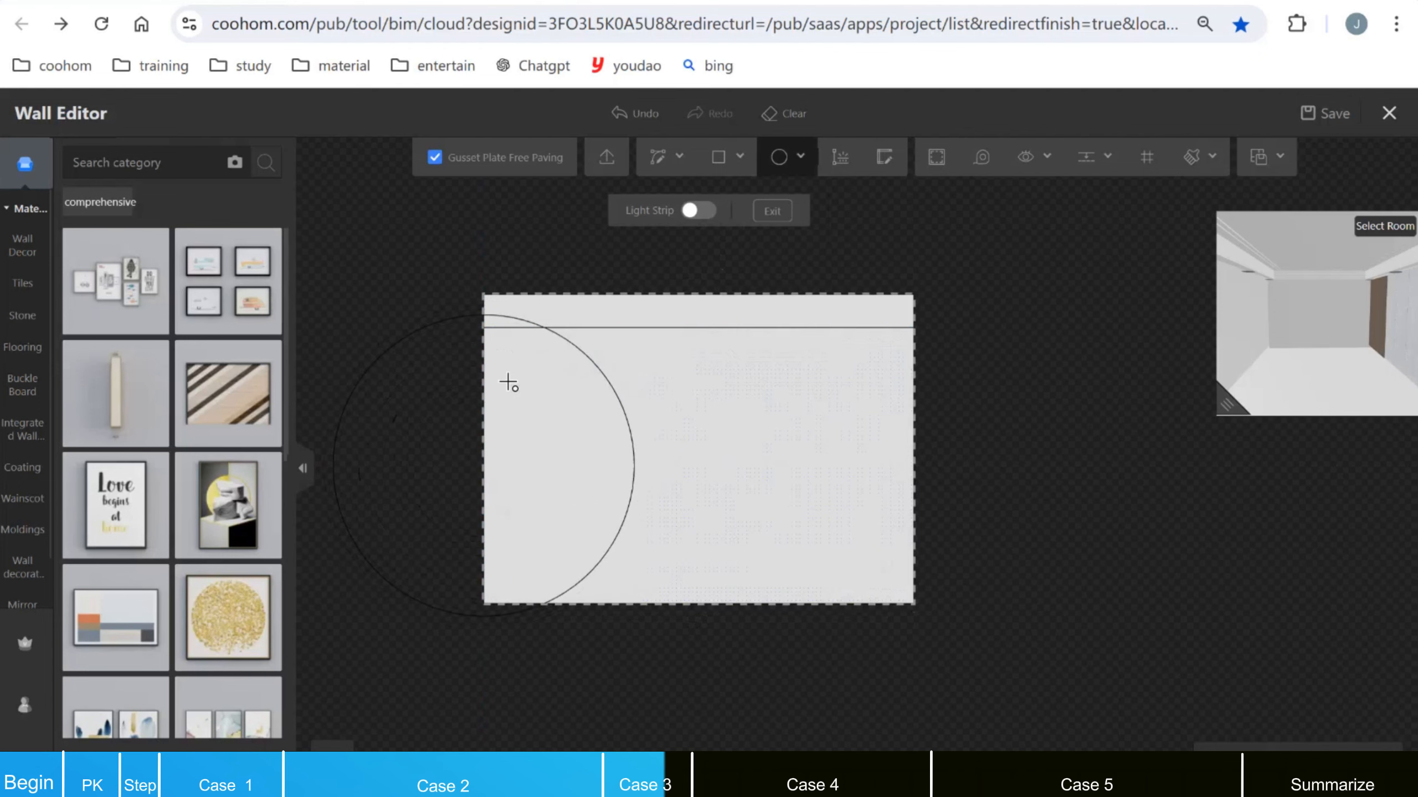
pyautogui.scroll(2, 484, 302)
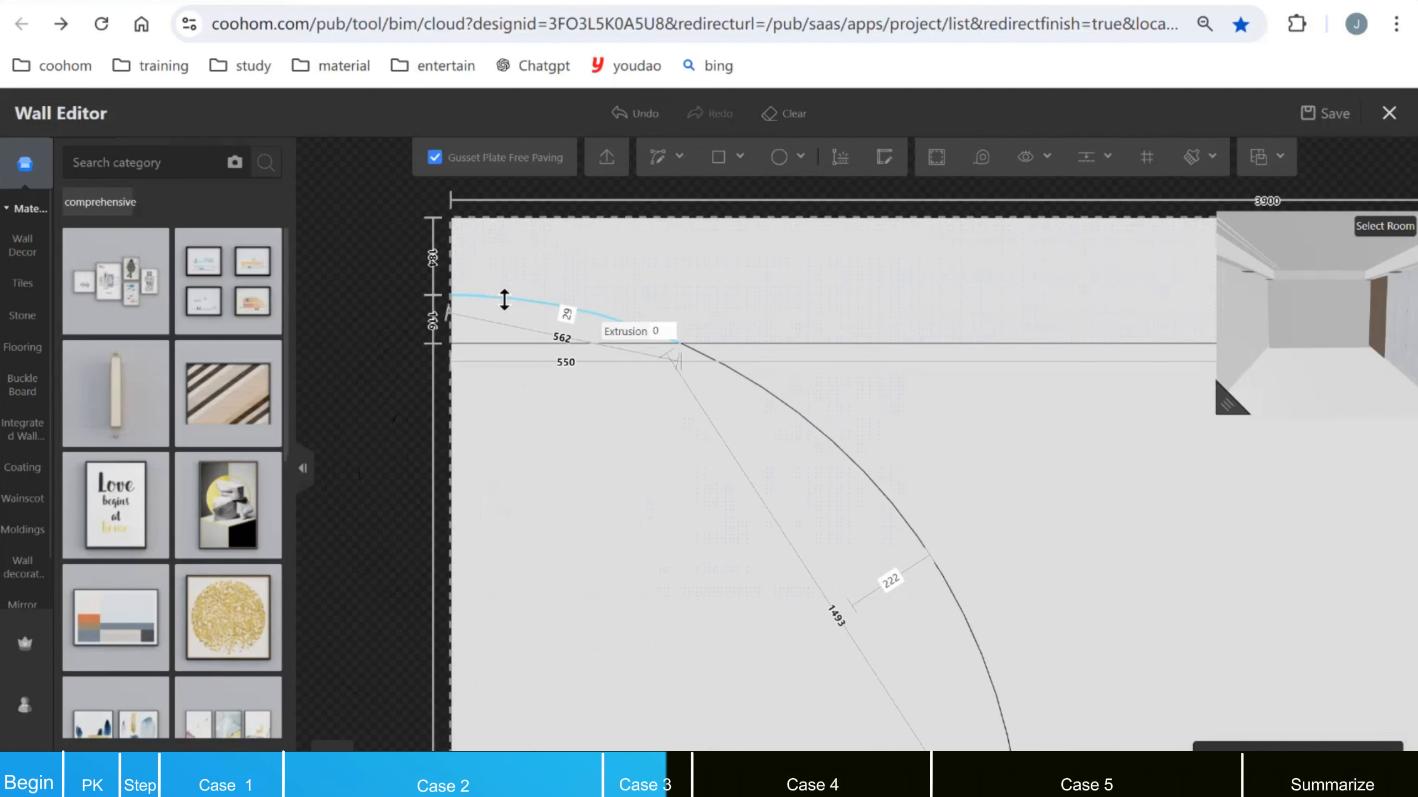
pyautogui.click(505, 298)
pyautogui.click(671, 239)
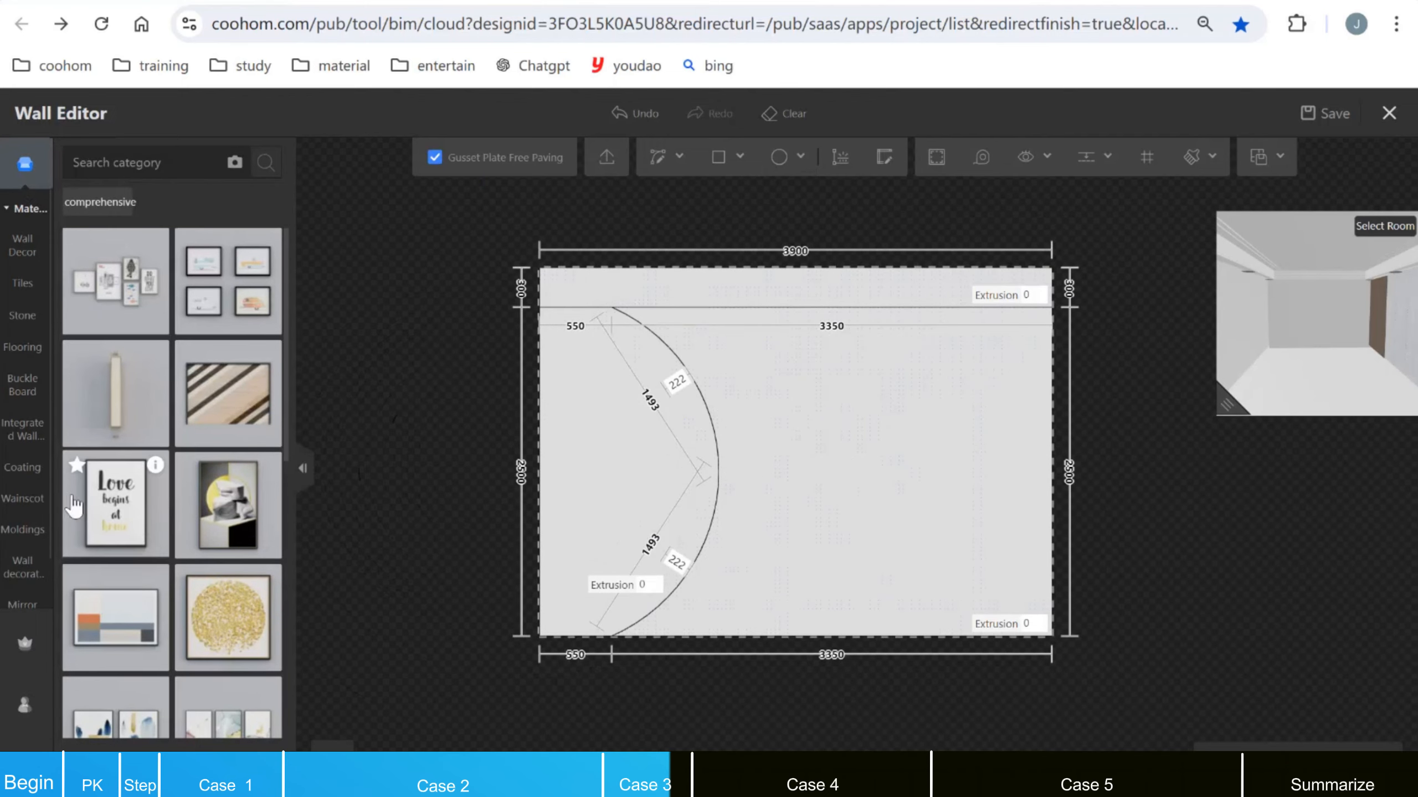
# Step: Apply a light gray wall decor material to the area outside the arc and a blue-gray one to the circular area
pyautogui.click(31, 244)
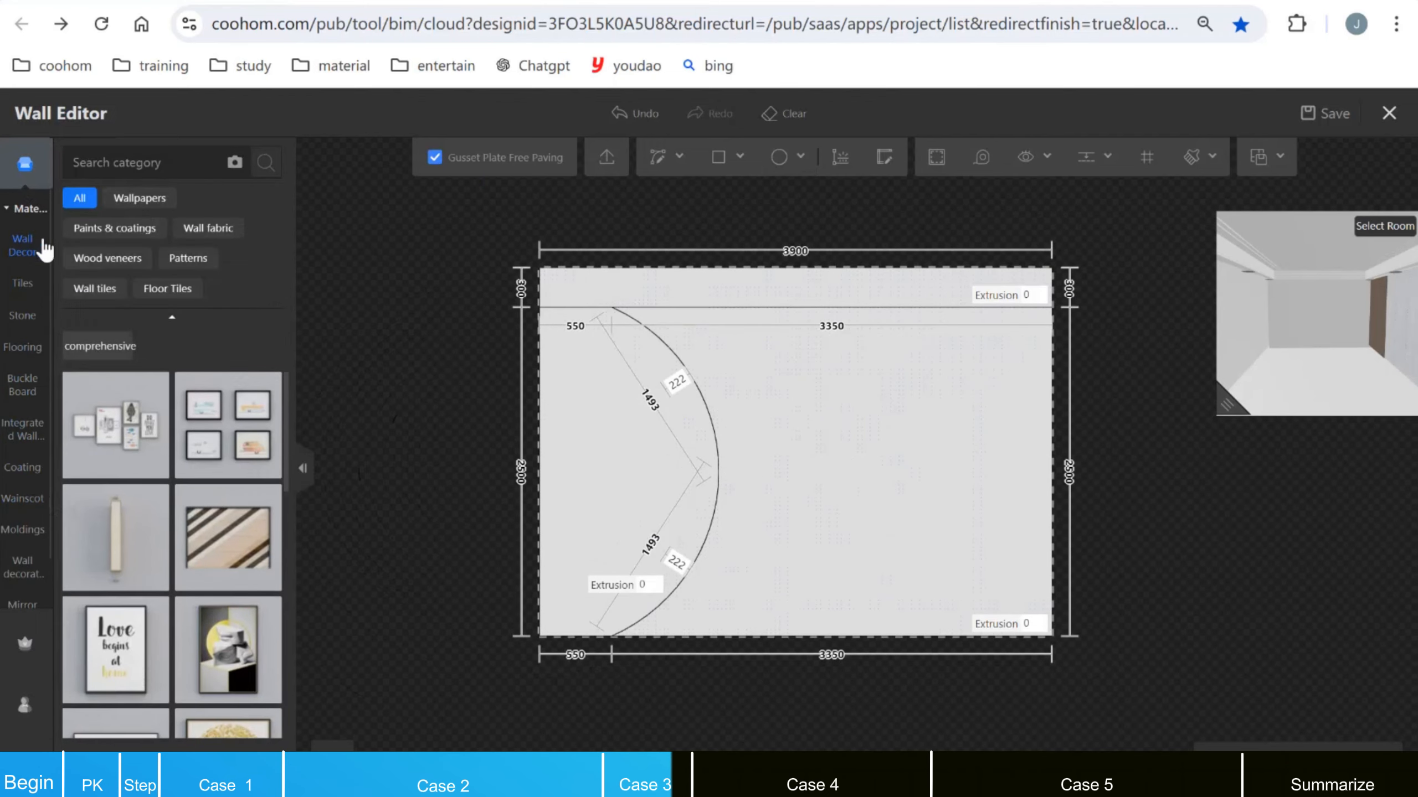
pyautogui.moveTo(117, 556); pyautogui.dragTo(826, 442)
pyautogui.scroll(-10, 246, 631)
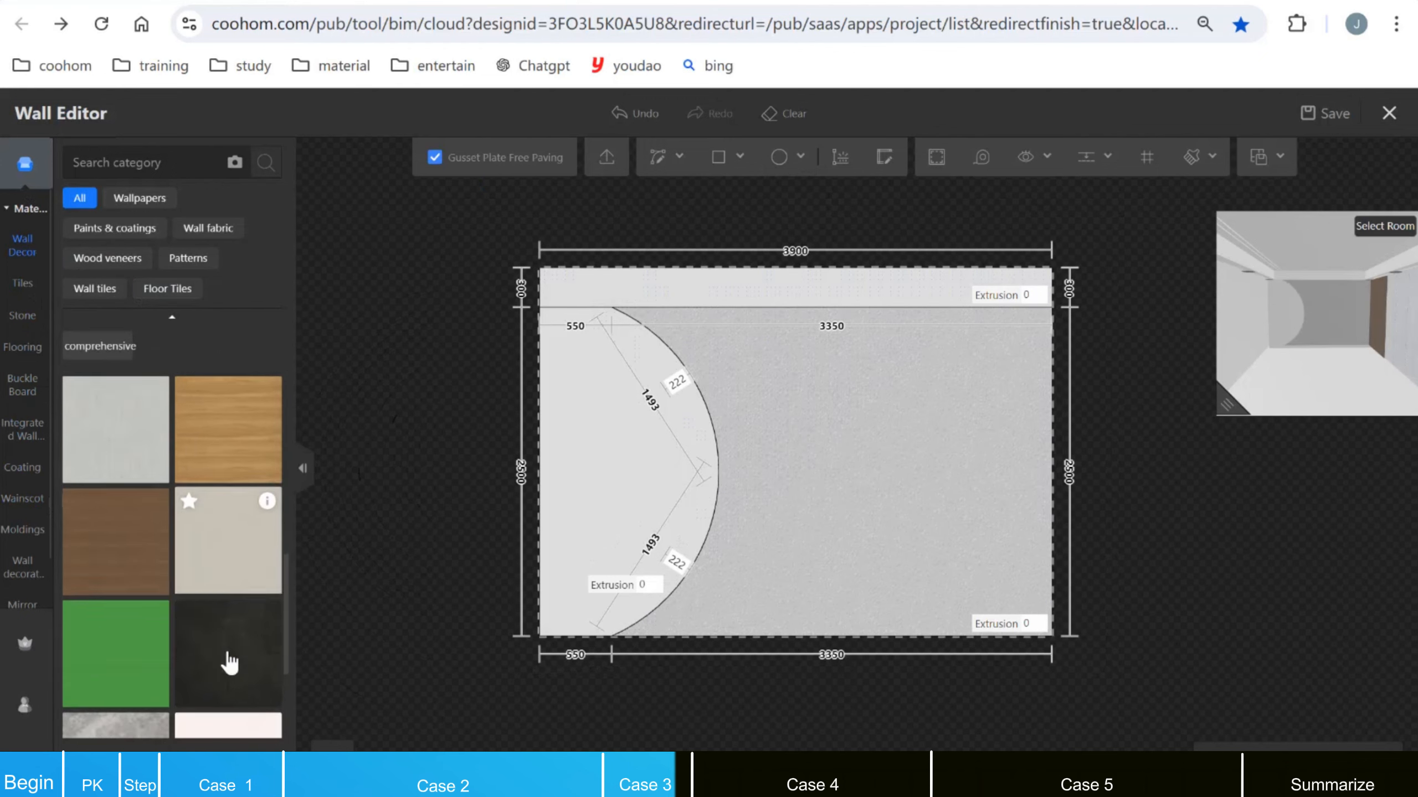
pyautogui.scroll(-4, 104, 672)
pyautogui.moveTo(117, 561); pyautogui.dragTo(644, 470)
# Step: Examine the two-color wall in the enlarged 3D preview, and shrink the preview again
pyautogui.click(1224, 409)
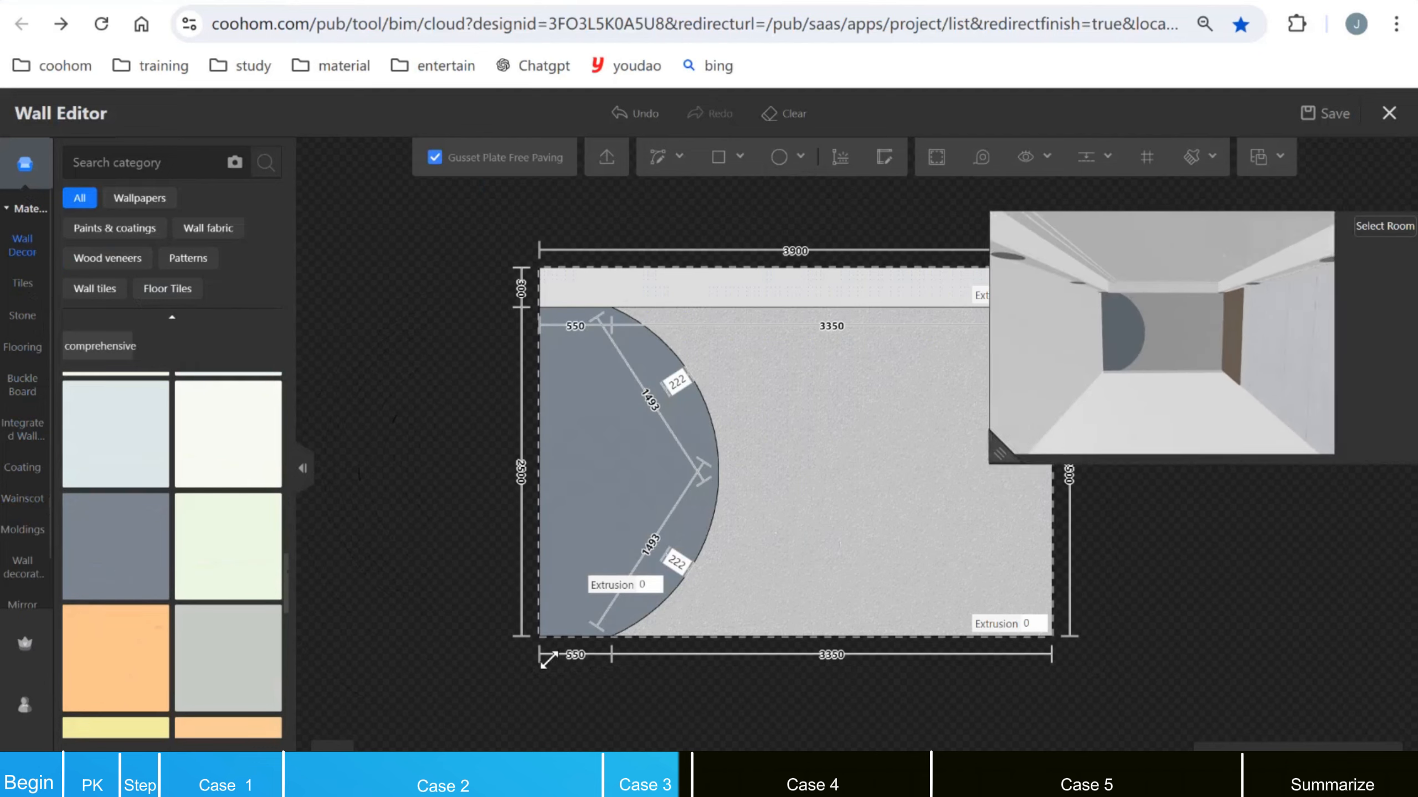
pyautogui.moveTo(997, 567); pyautogui.dragTo(1008, 482)
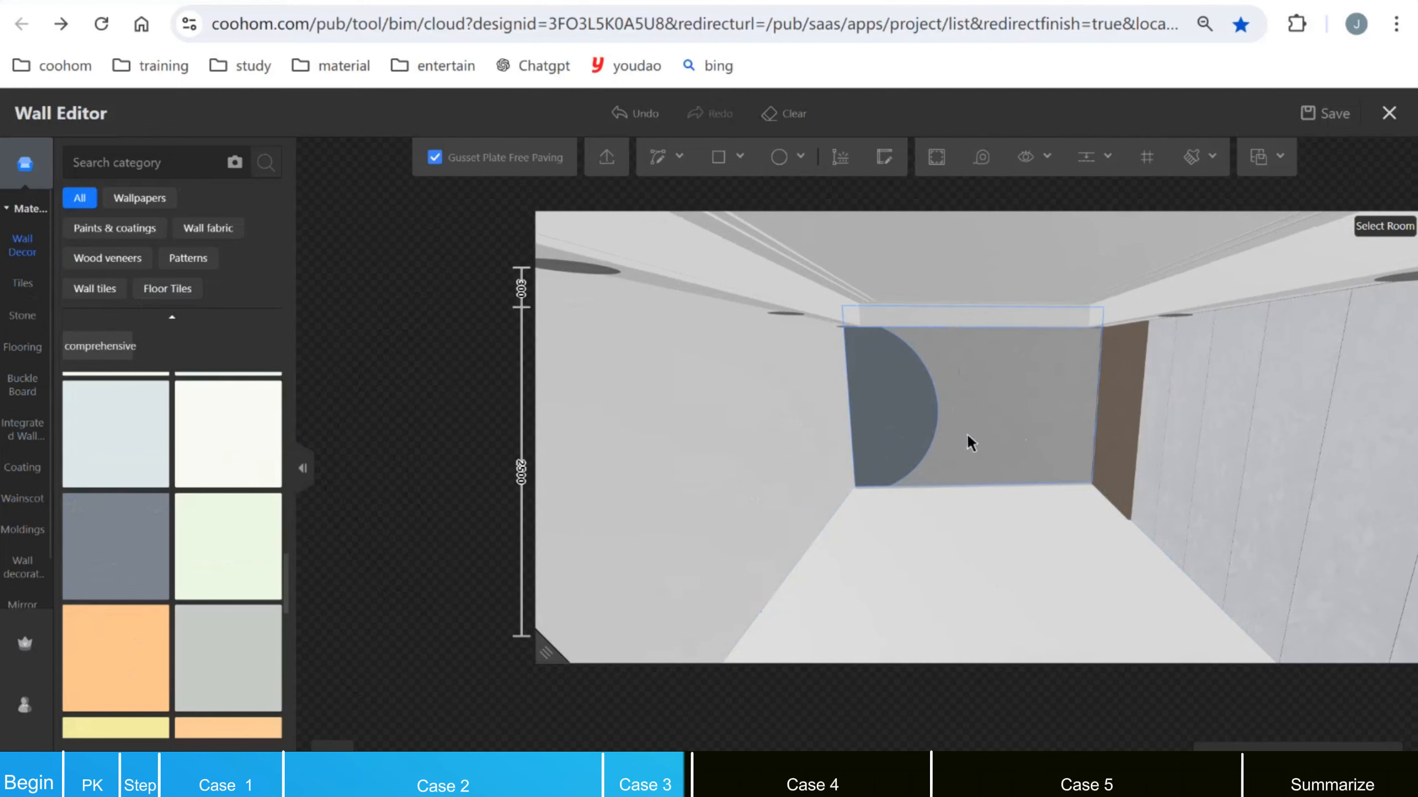
pyautogui.click(545, 653)
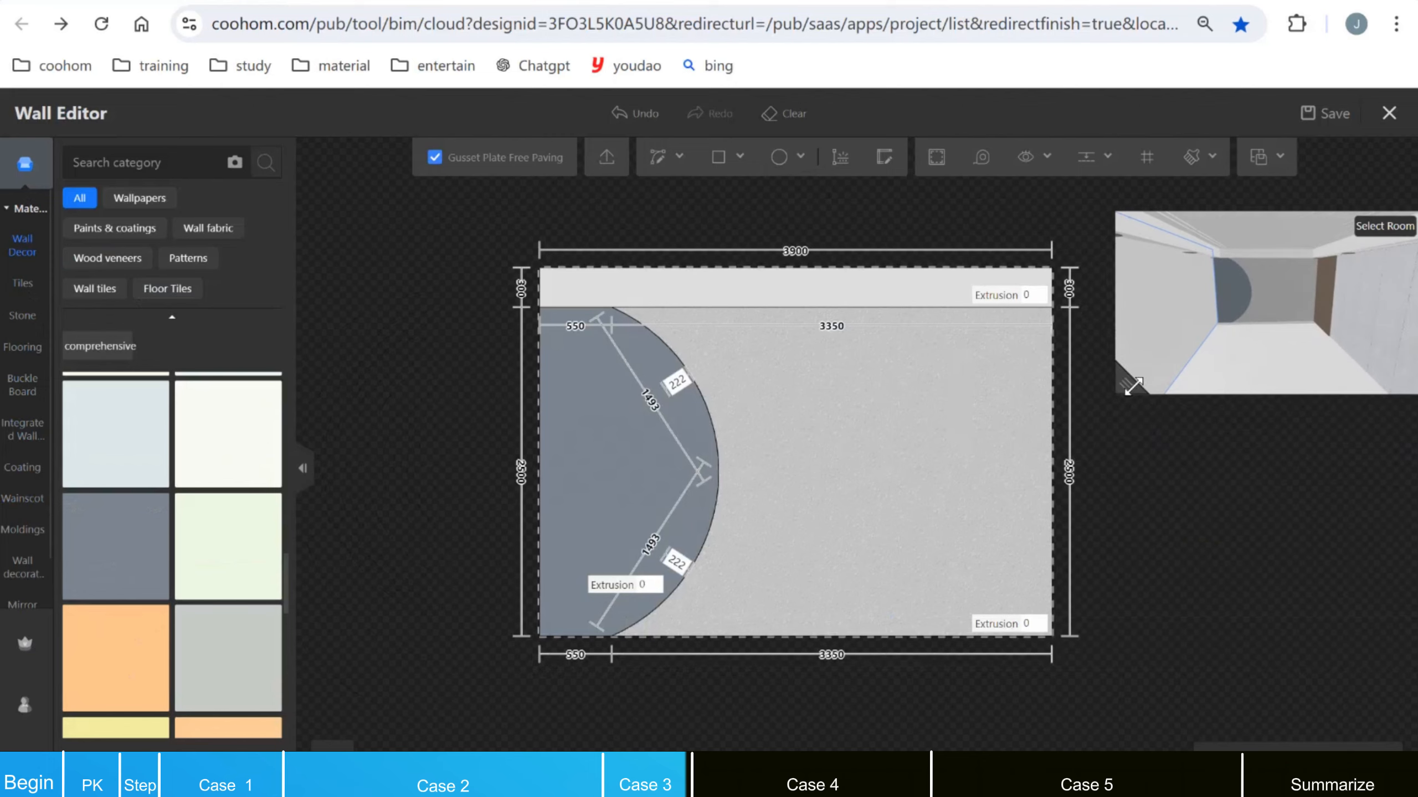
# Step: Switch to the presentation, advance to the Case 4 decoration line wall panel slide, and return to the Wall Editor
pyautogui.press('super+Tab')
pyautogui.click(558, 223)
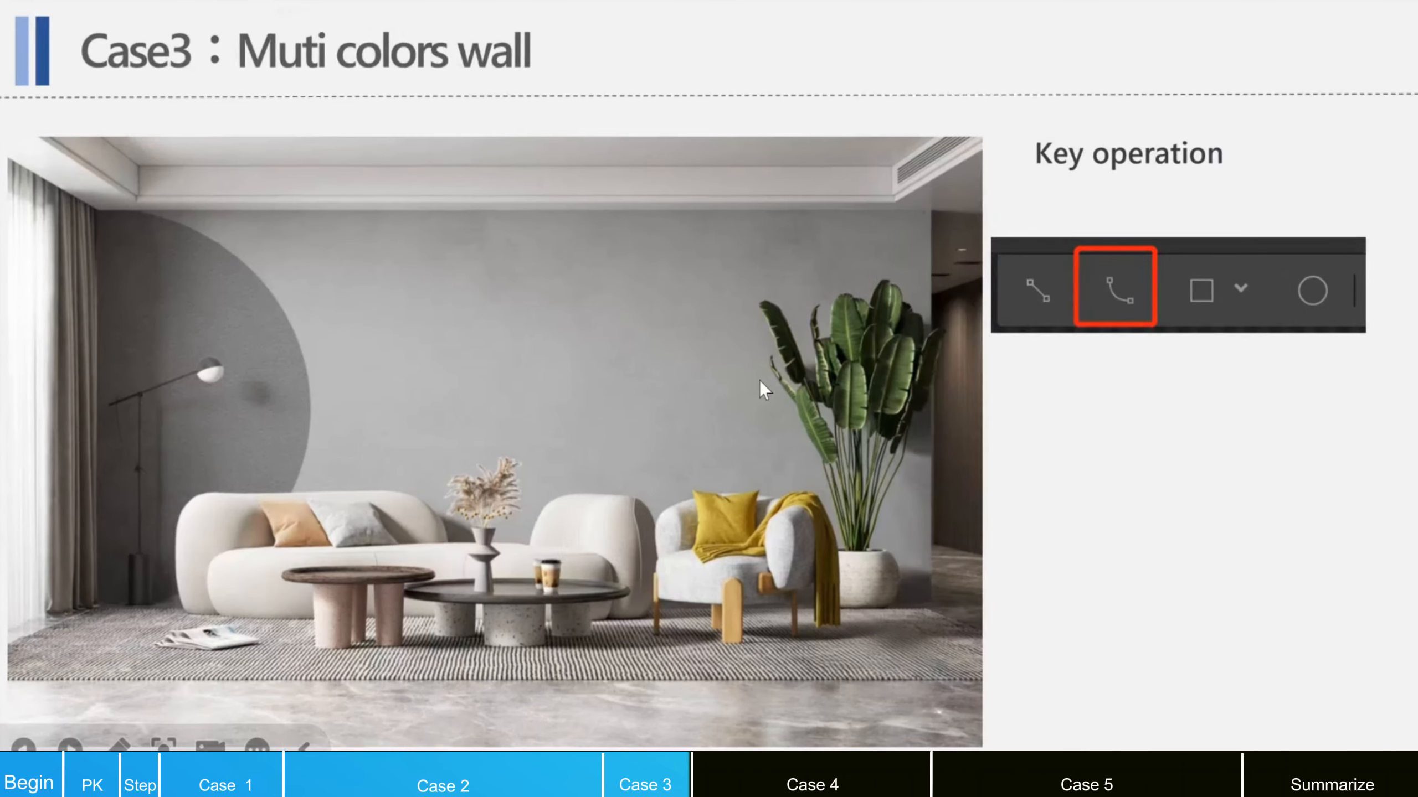
pyautogui.press('Right')
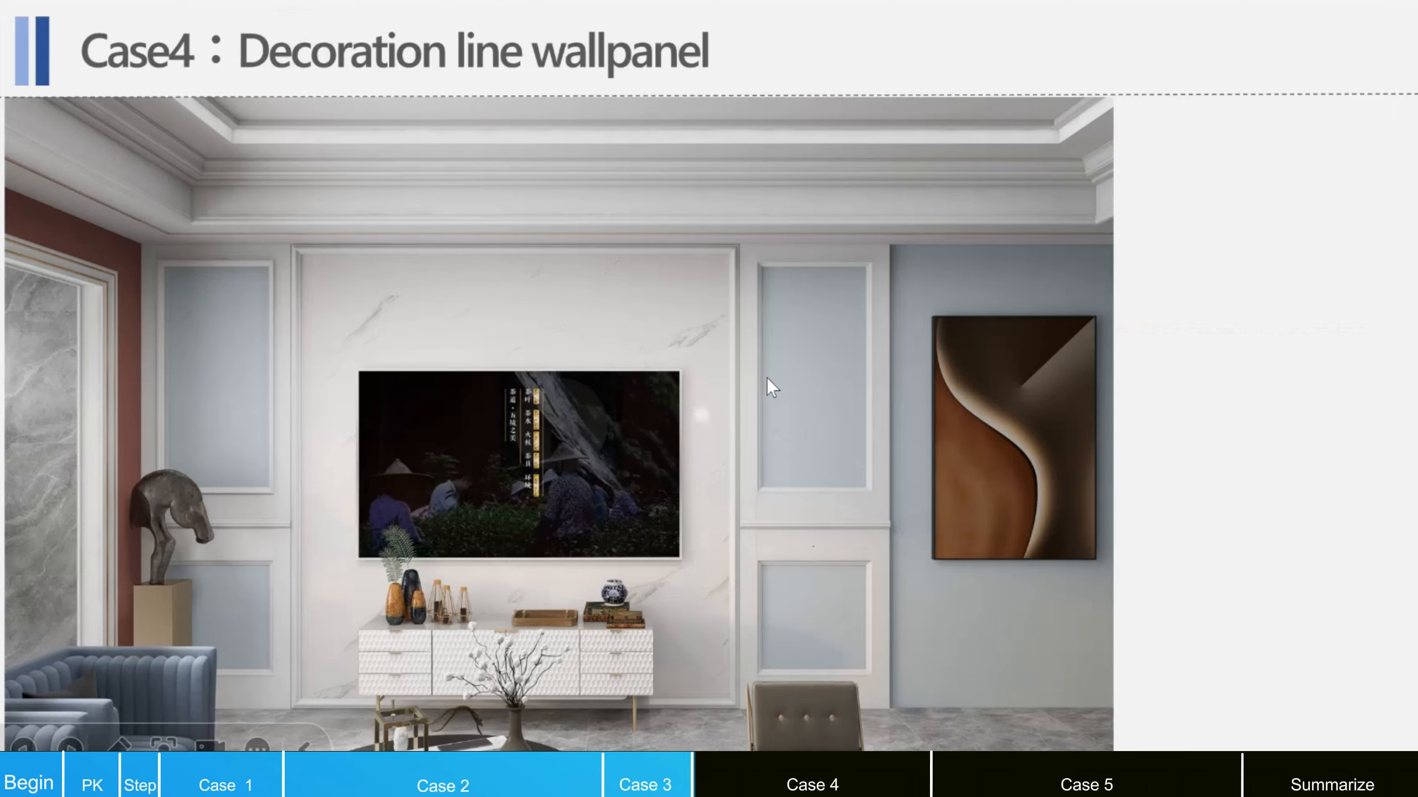
pyautogui.press('super+Tab')
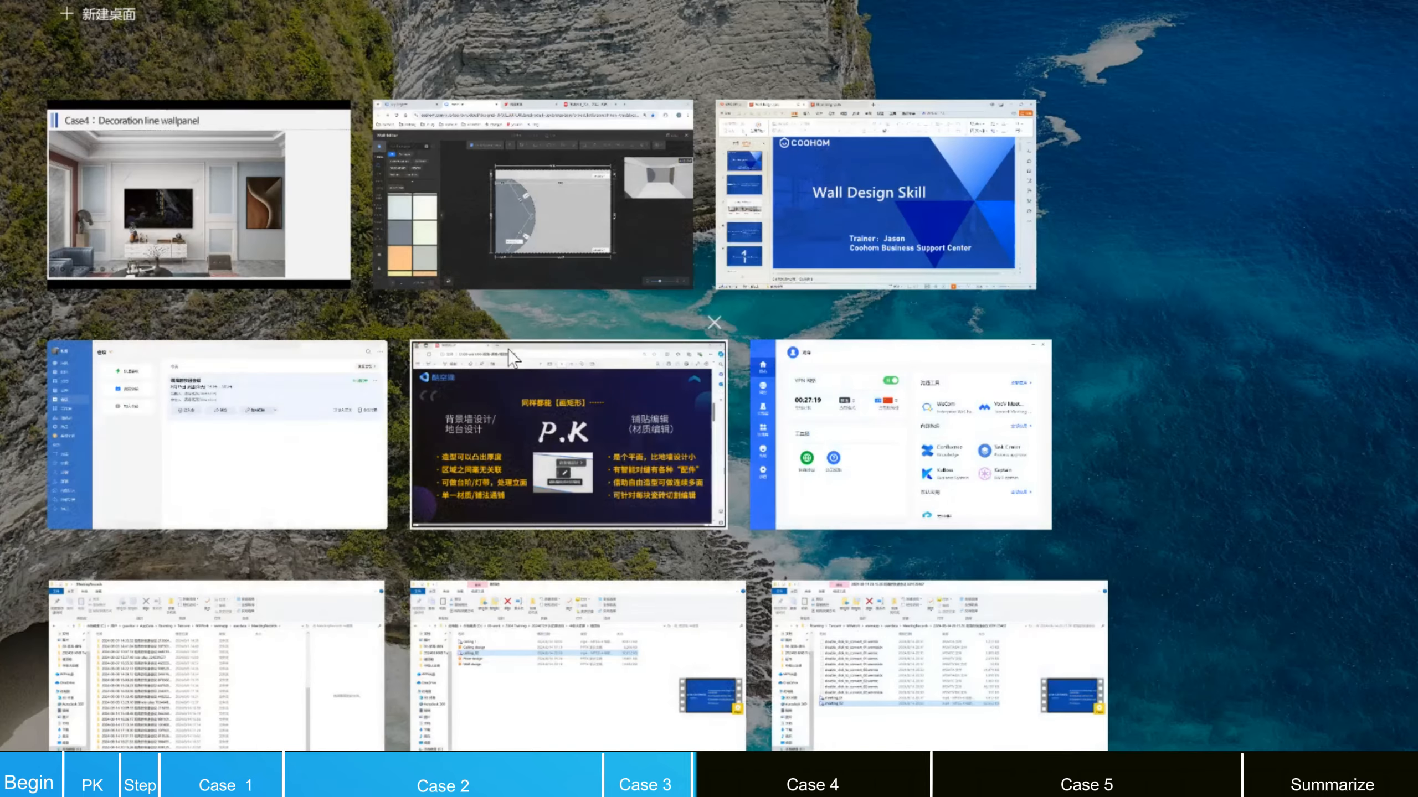
pyautogui.click(669, 310)
# Step: Open the long plain side wall next to the blue-gray arc for editing from the enlarged 3D preview
pyautogui.moveTo(1121, 394); pyautogui.dragTo(937, 567)
pyautogui.moveTo(1076, 481); pyautogui.dragTo(1022, 481)
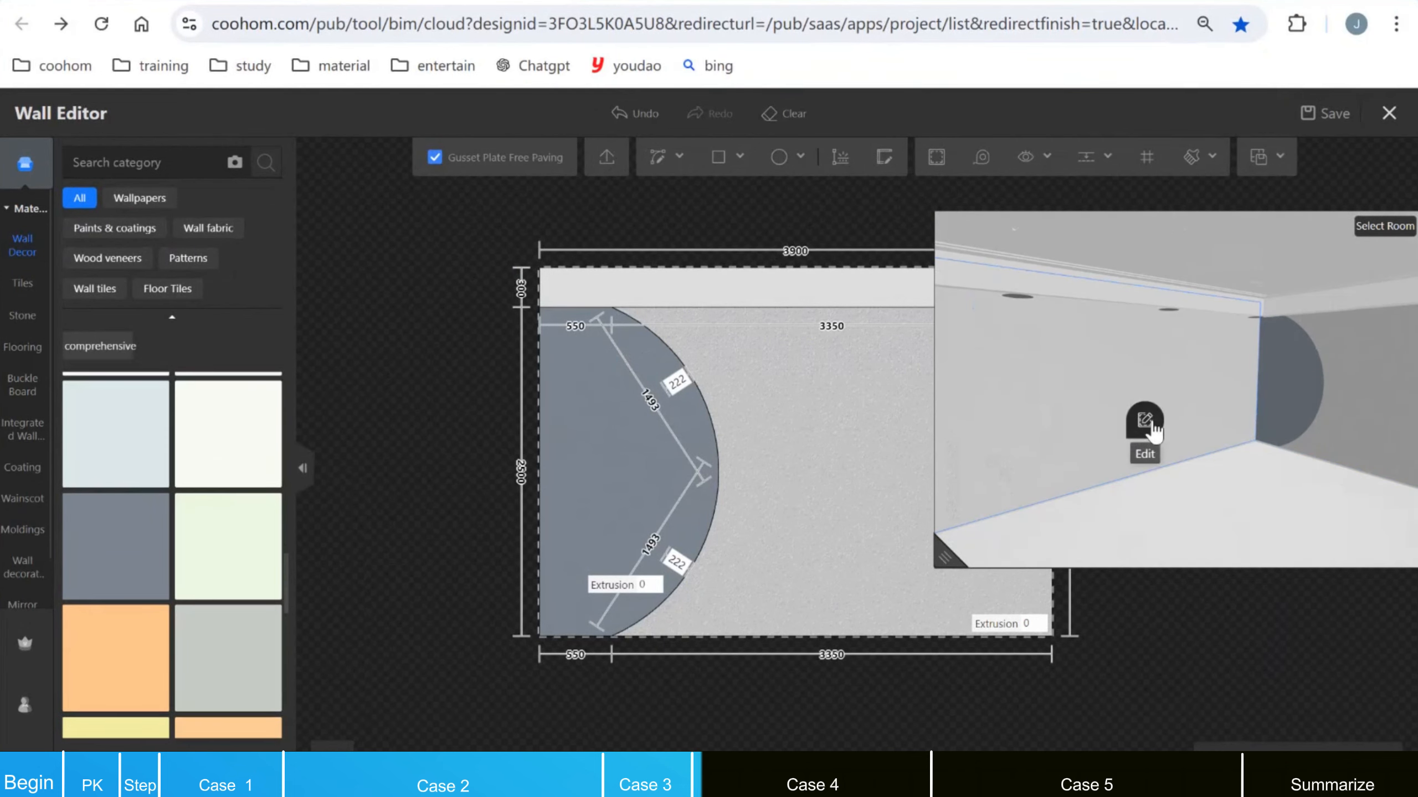
pyautogui.click(1146, 421)
pyautogui.moveTo(957, 558); pyautogui.dragTo(1256, 360)
pyautogui.scroll(-2, 1059, 465)
pyautogui.scroll(1, 909, 489)
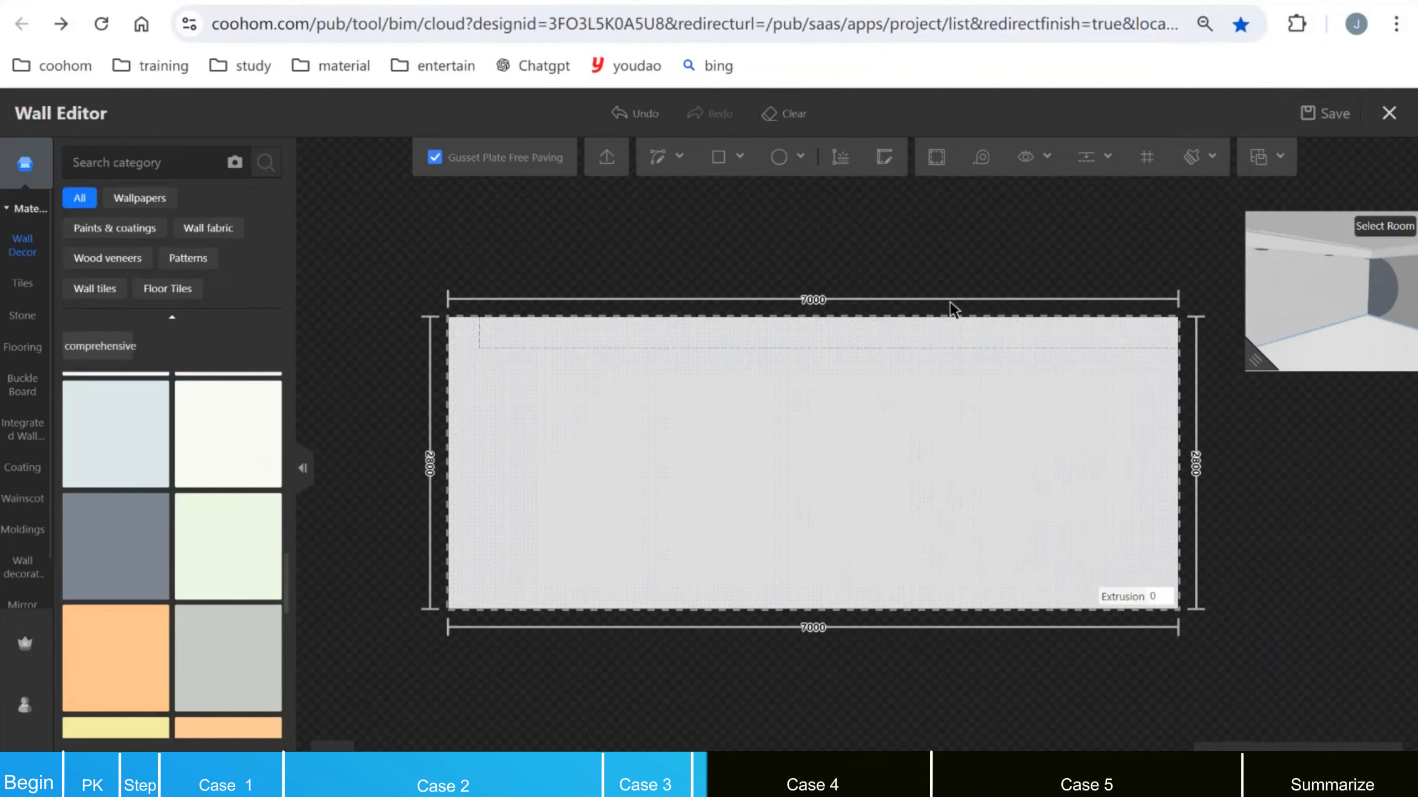
# Step: Add three vertical guides on the wall, spaced 1200, 2000 and 1200 in succession from its left edge
pyautogui.click(1086, 158)
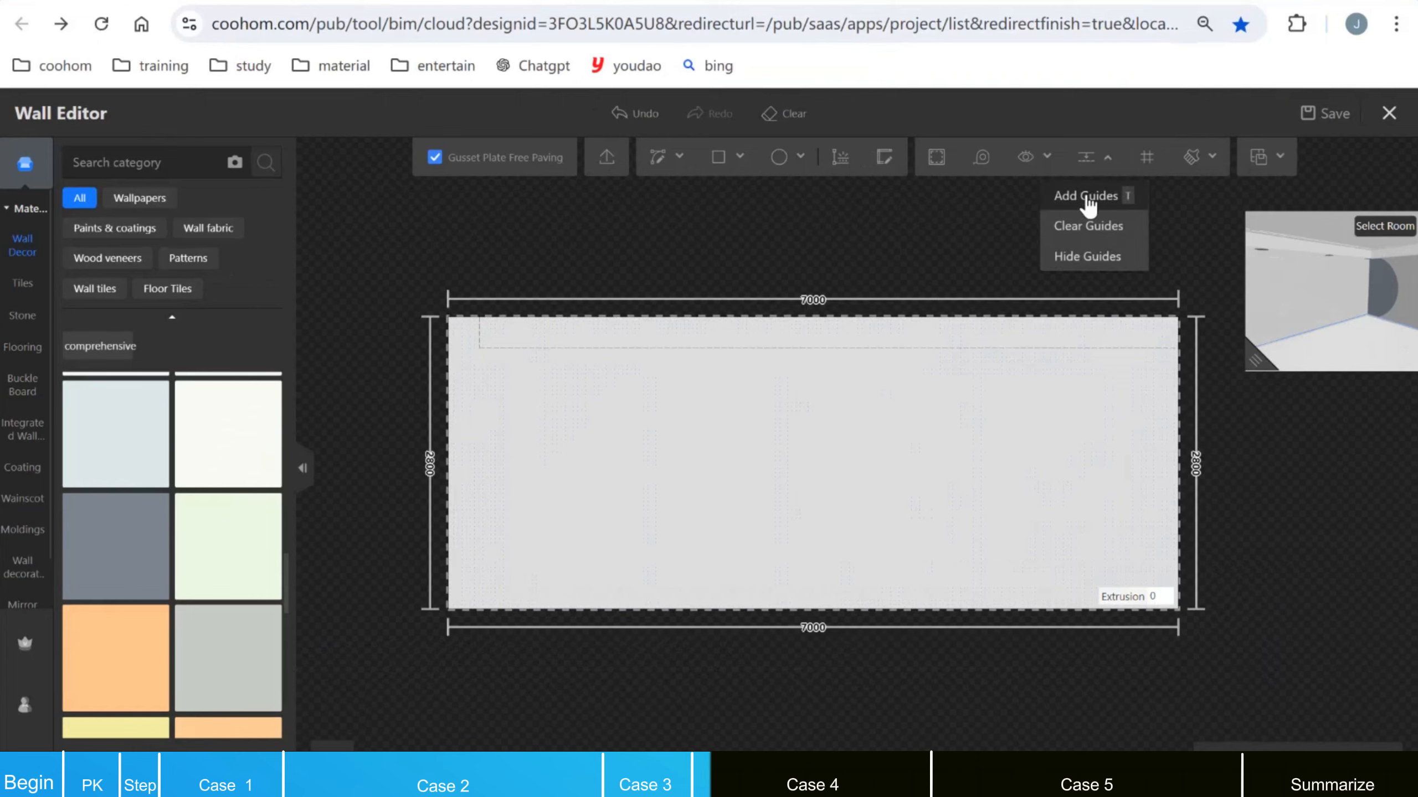
pyautogui.click(1085, 196)
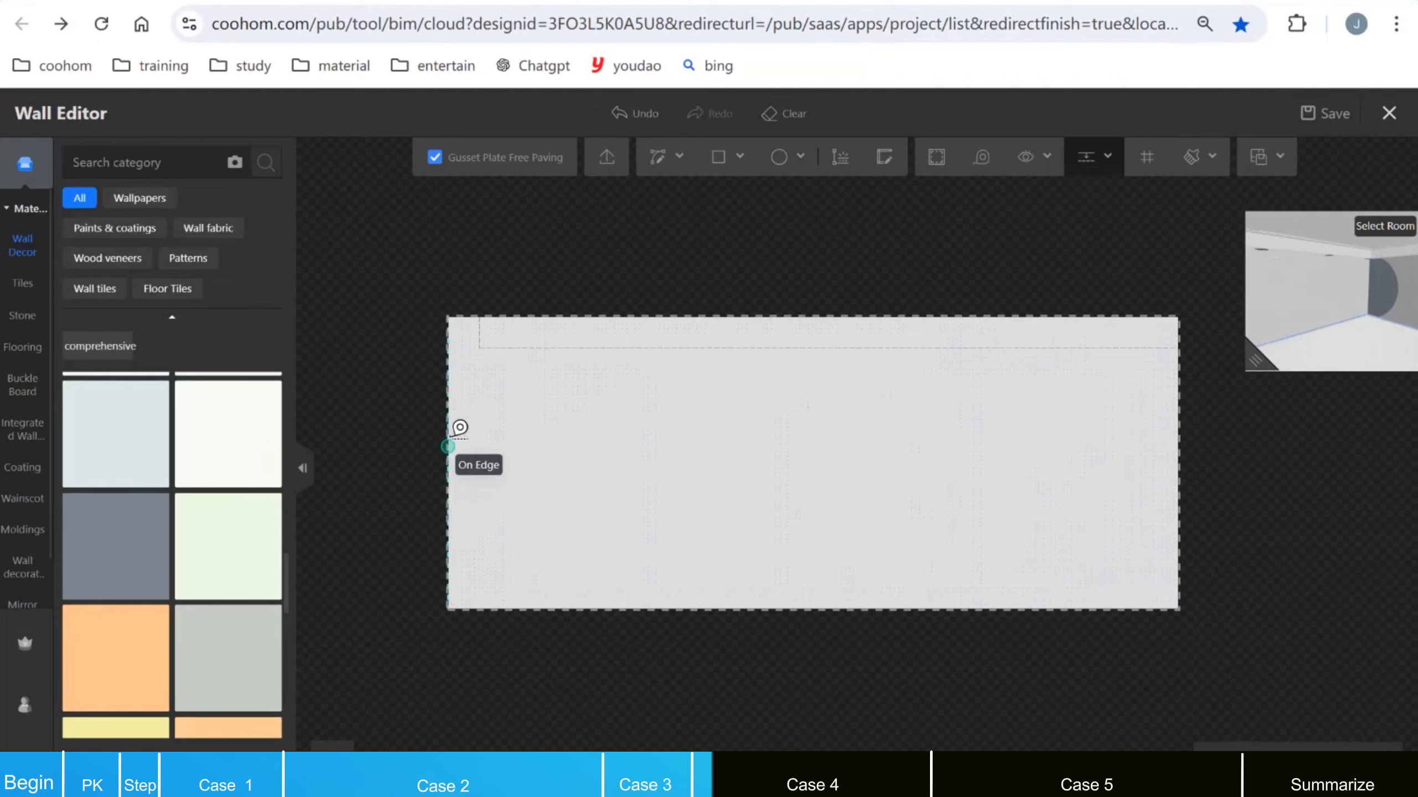
pyautogui.click(496, 419)
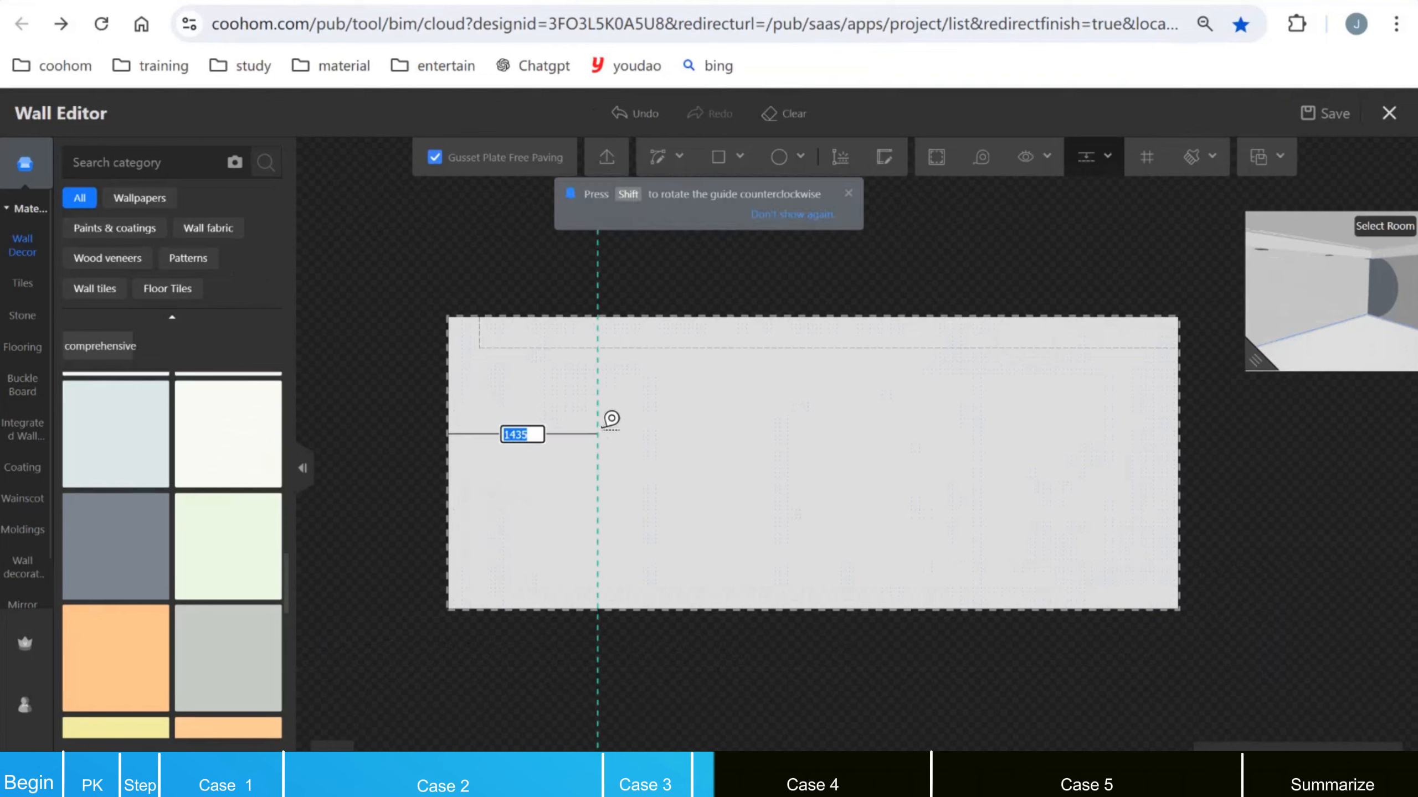
pyautogui.write('1200')
pyautogui.press('Return')
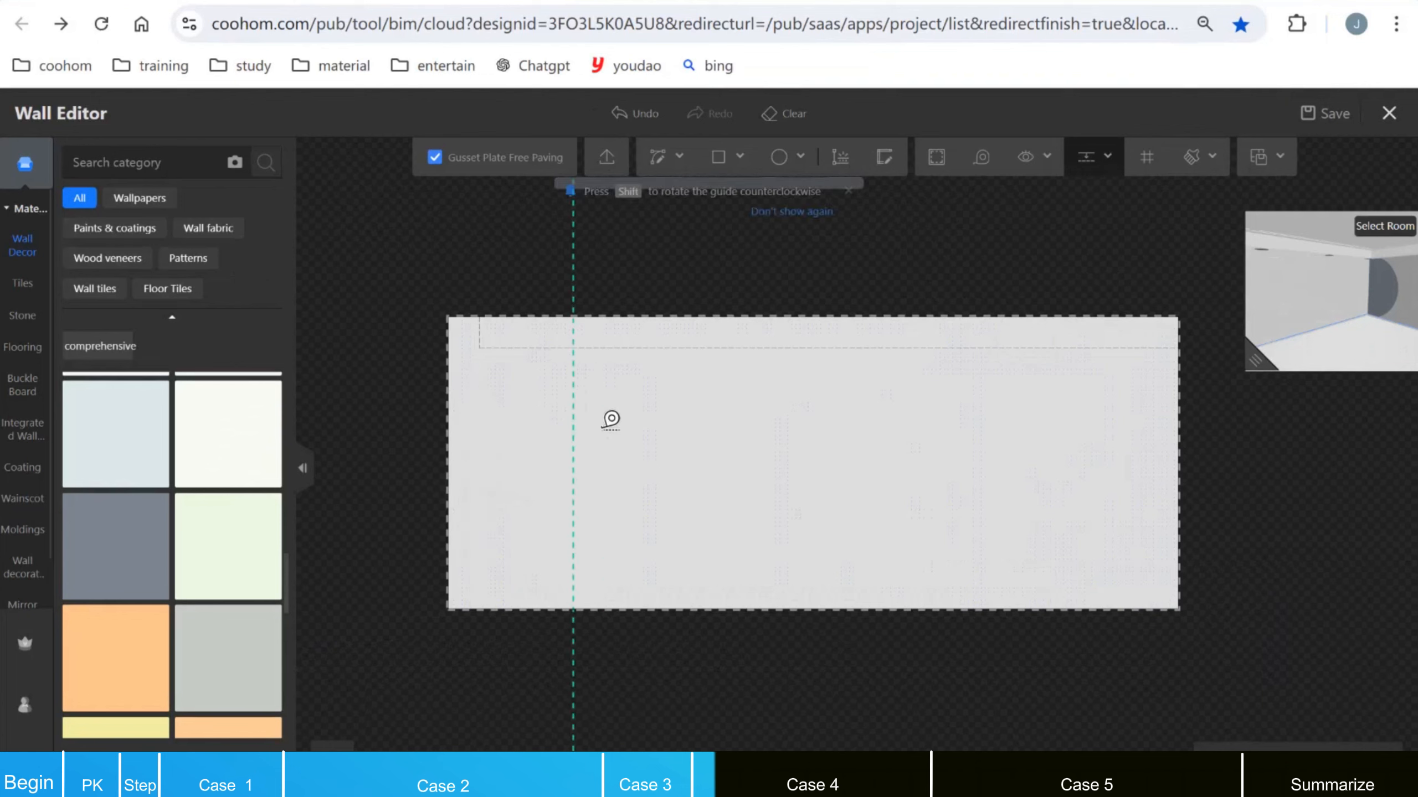
pyautogui.click(573, 400)
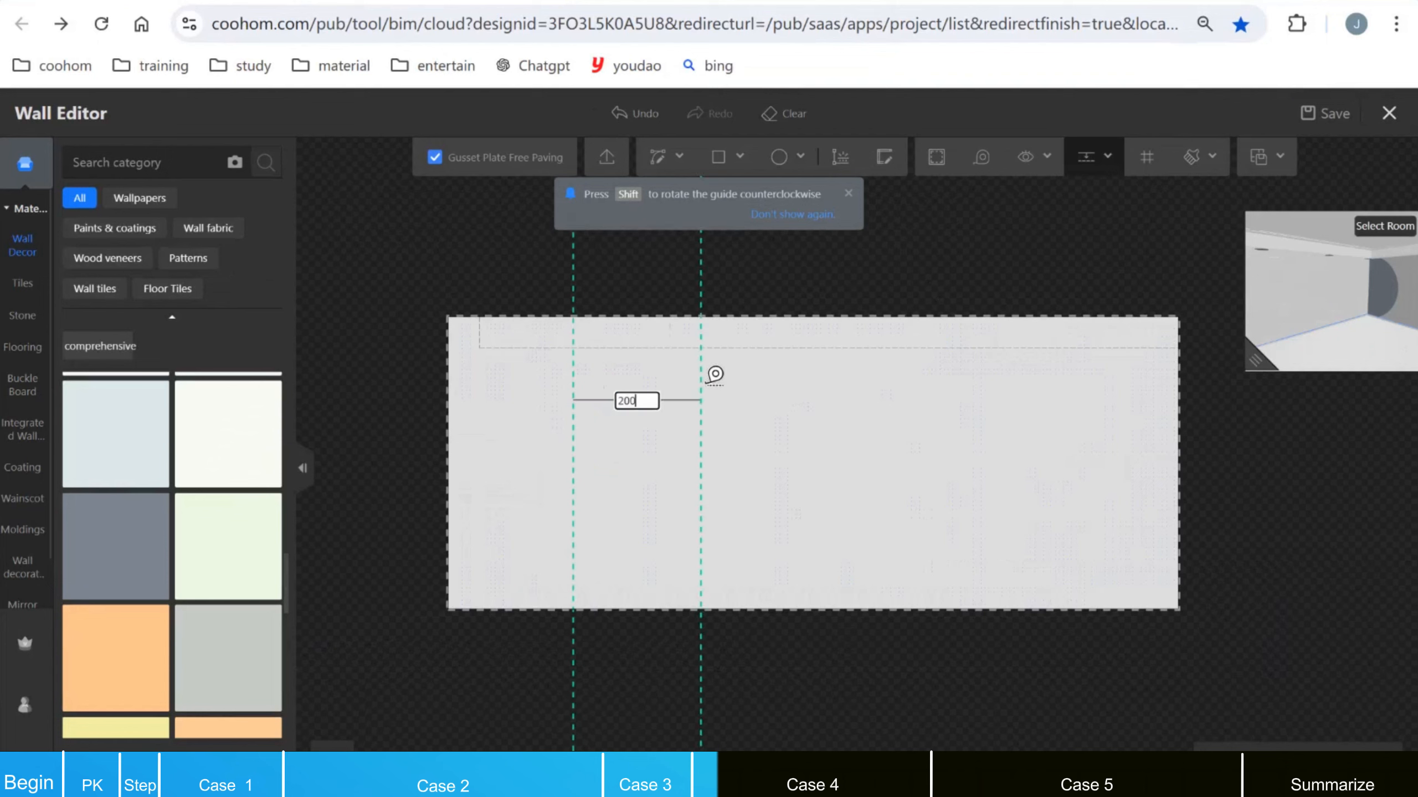
pyautogui.write('2000')
pyautogui.press('Return')
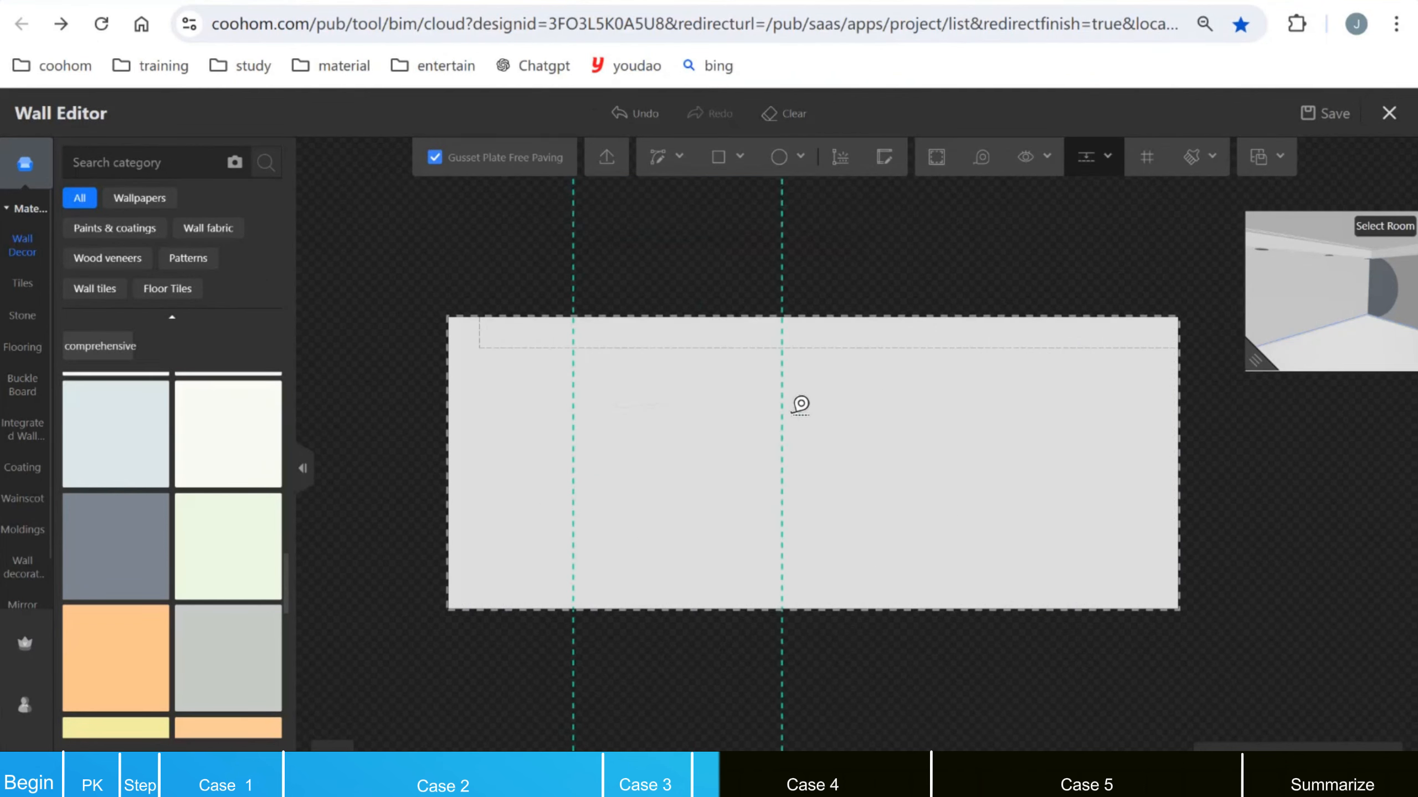
pyautogui.click(853, 413)
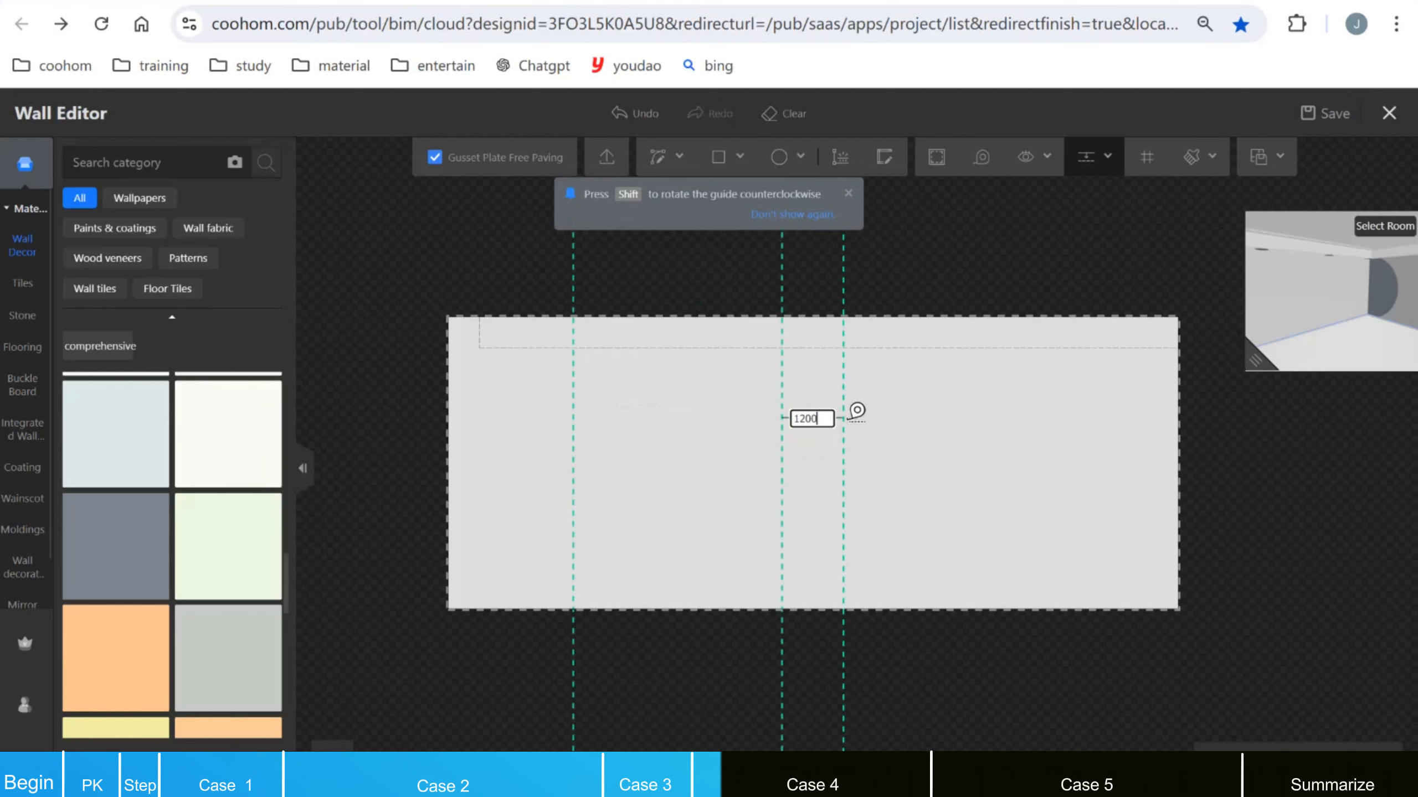
# Step: Draw three adjoining rectangles between the wall's left edge and the vertical guides, from the dashed line down to the wall's bottom edge
pyautogui.click(720, 167)
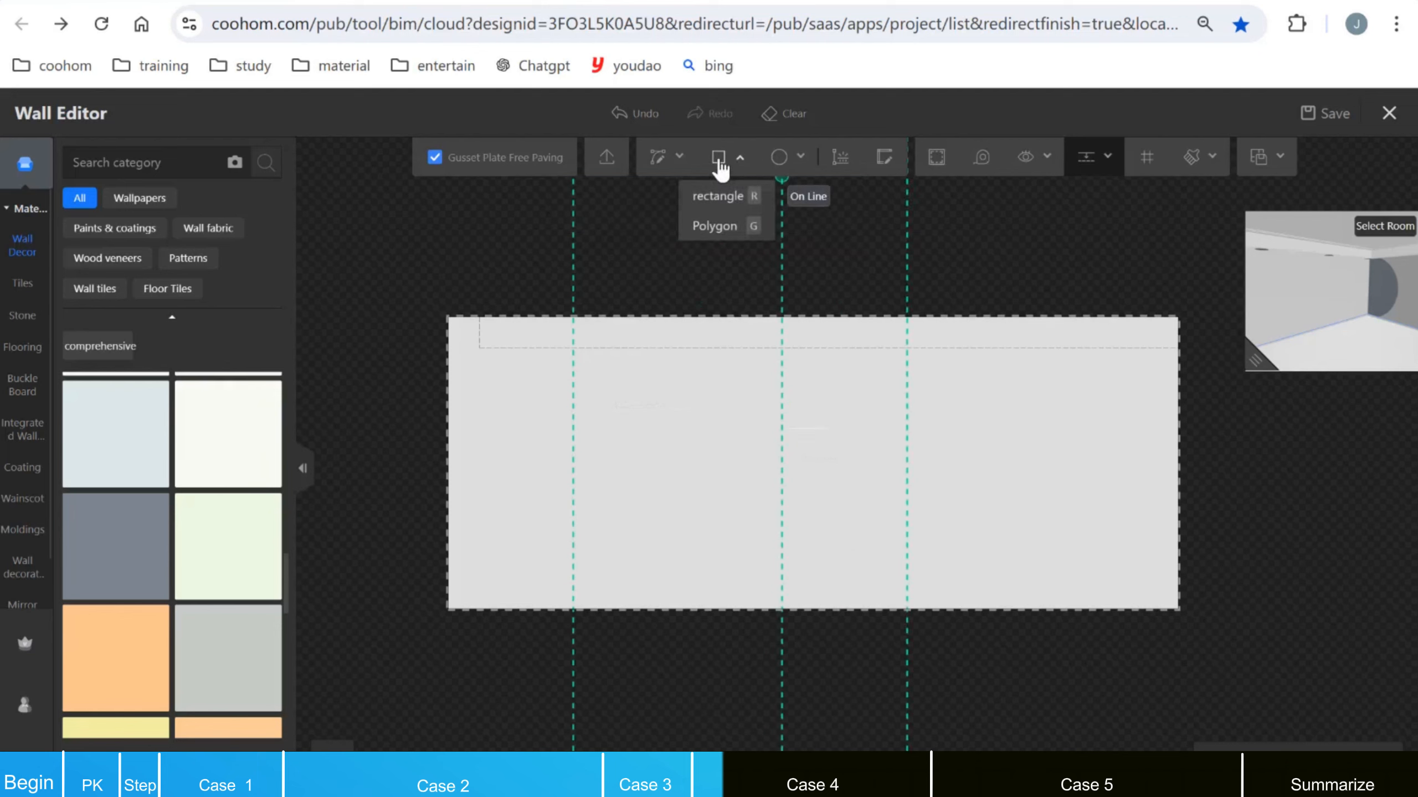
pyautogui.click(717, 196)
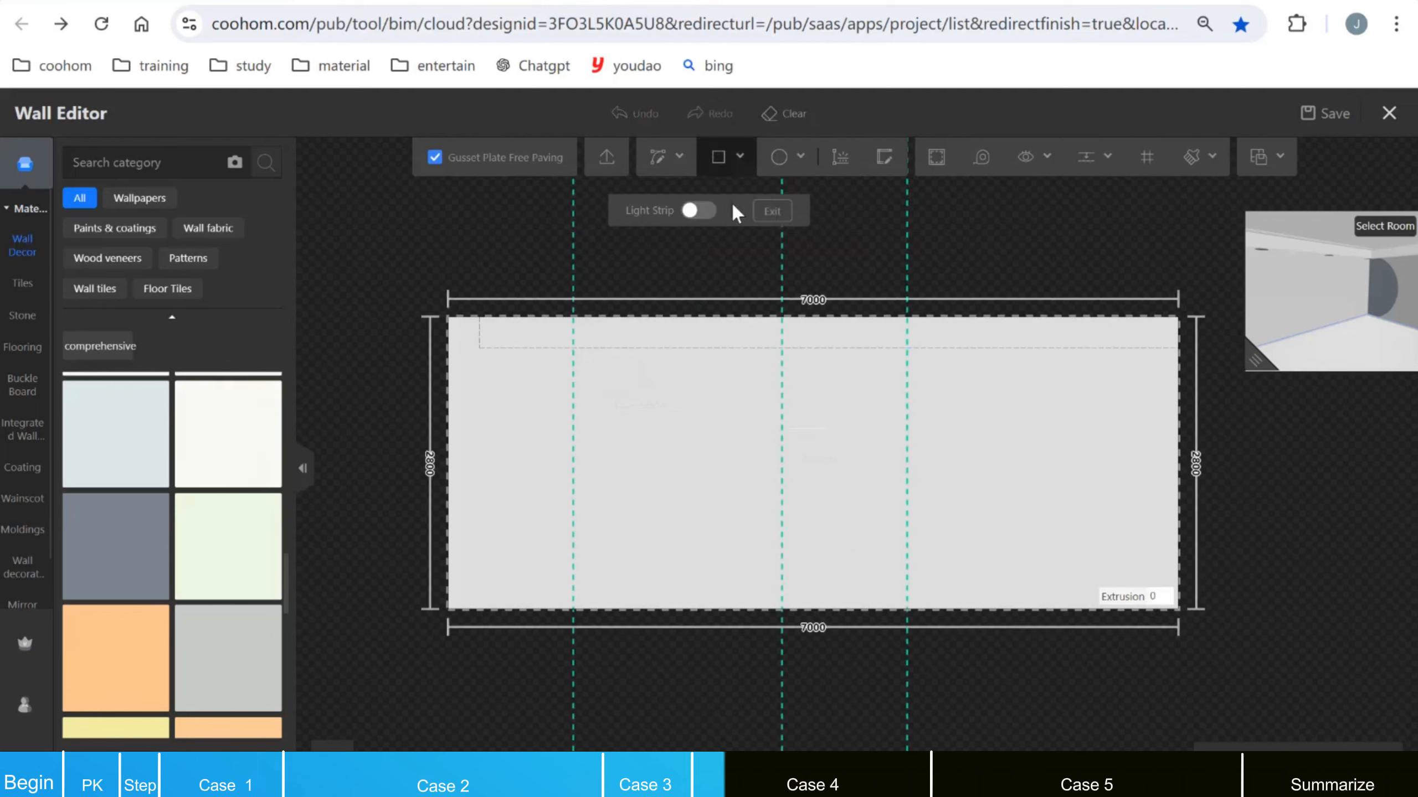
pyautogui.click(716, 168)
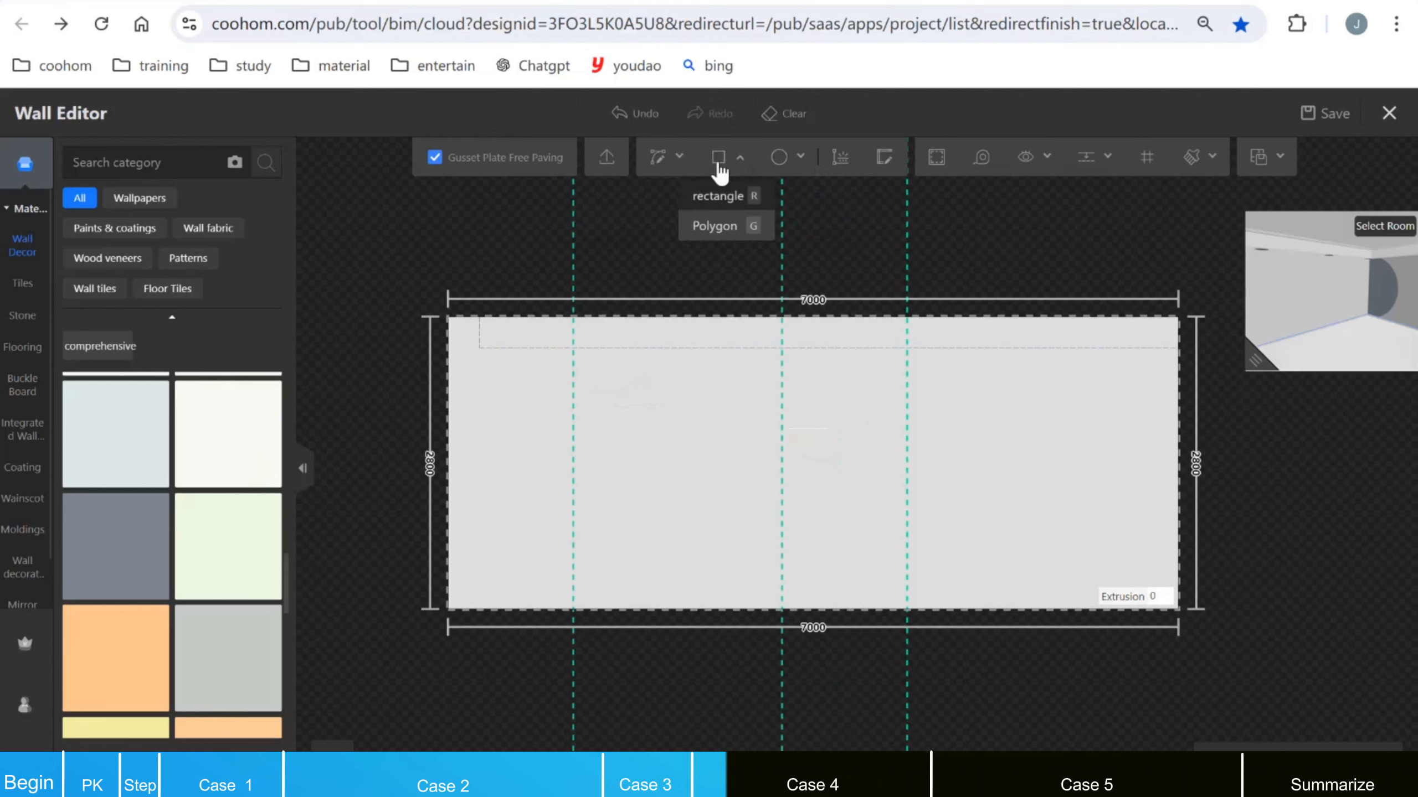
pyautogui.click(719, 196)
pyautogui.click(570, 350)
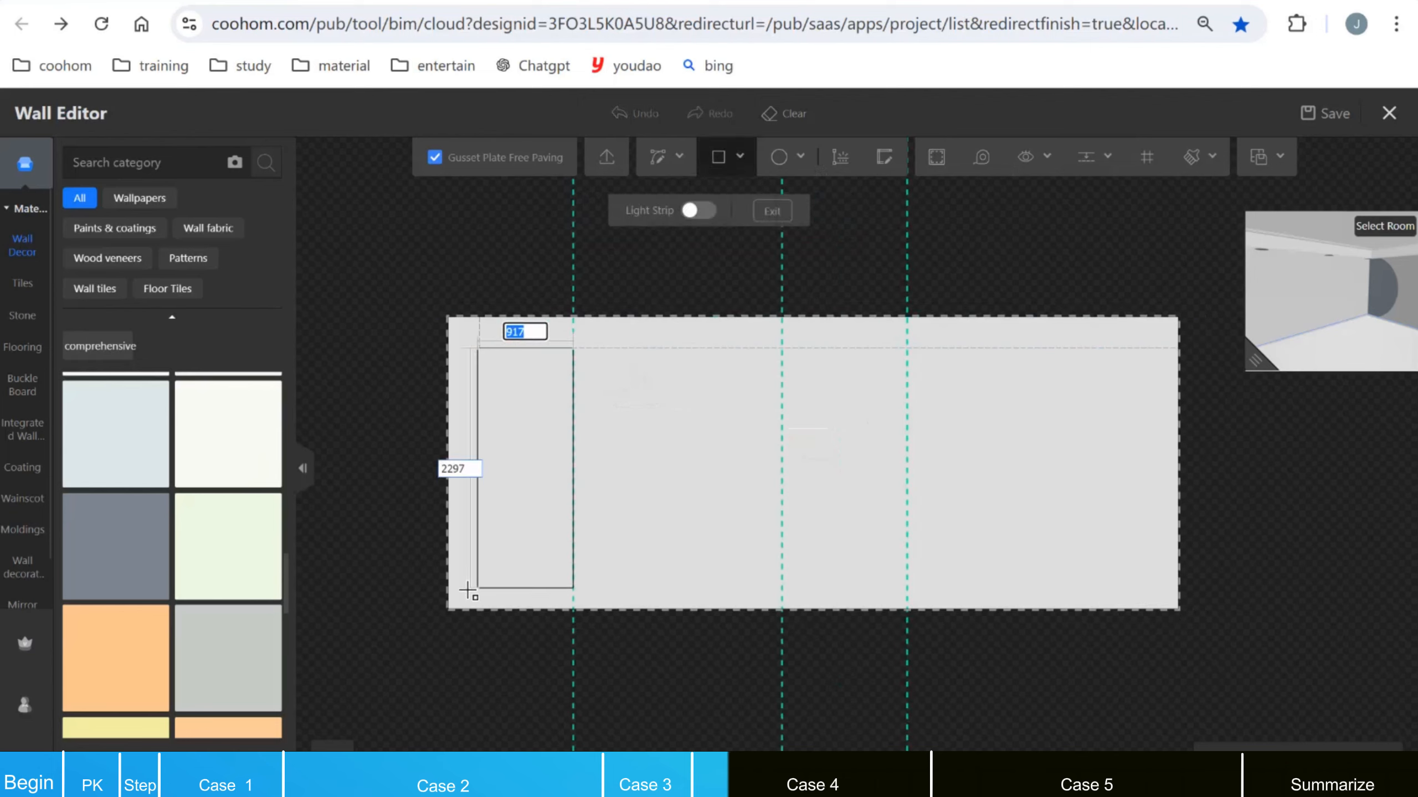
pyautogui.click(450, 610)
pyautogui.click(571, 350)
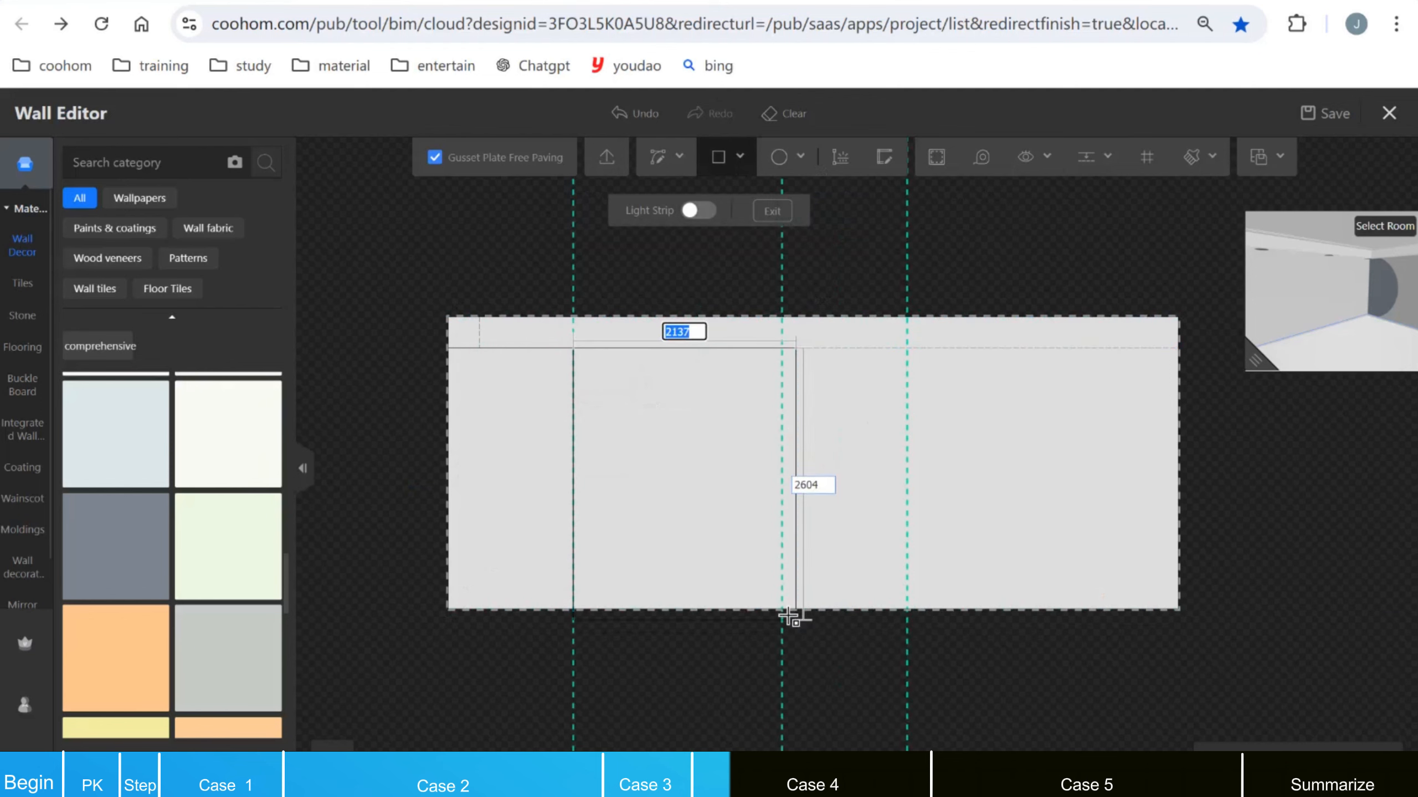
pyautogui.click(782, 609)
pyautogui.click(781, 348)
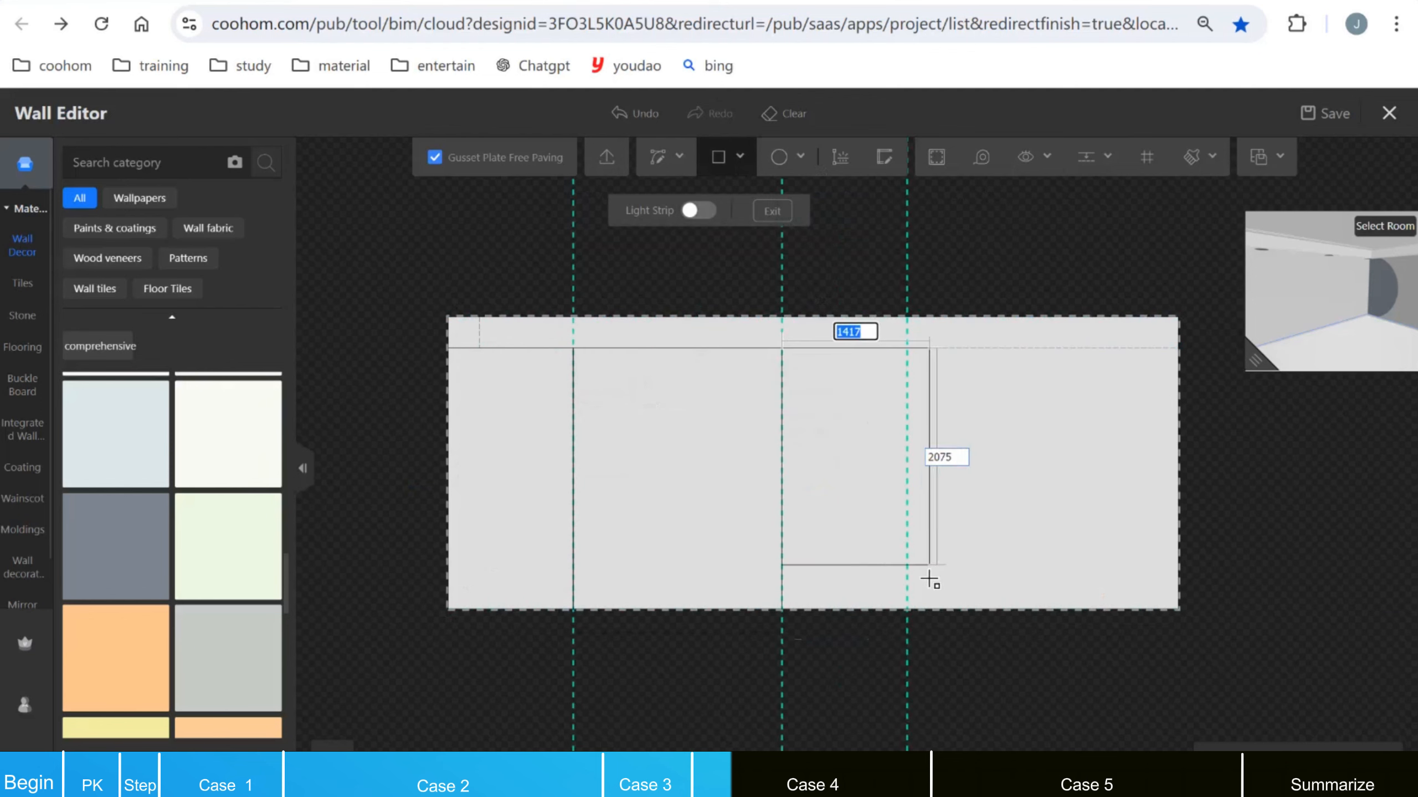
pyautogui.click(907, 610)
pyautogui.rightClick(952, 491)
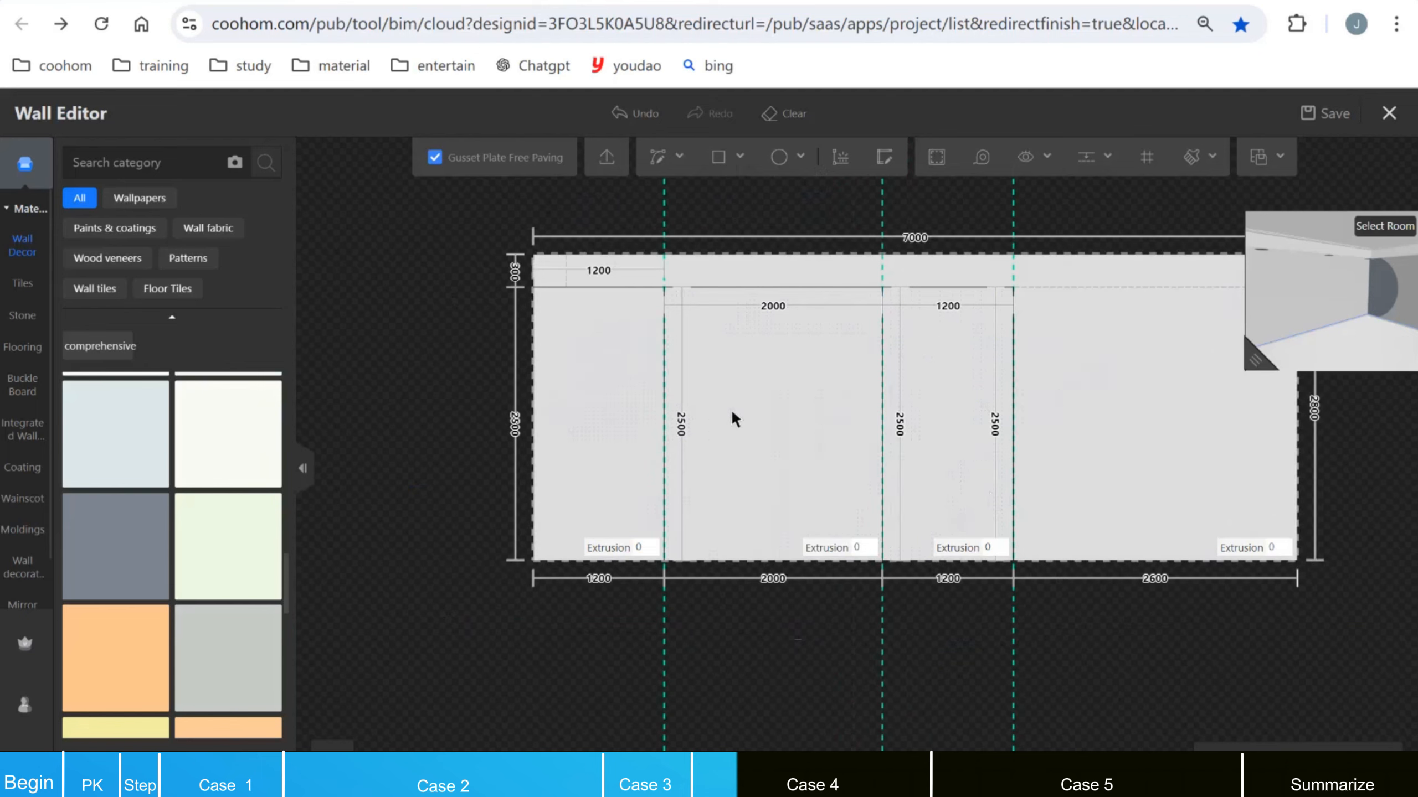
# Step: Add a horizontal guide 900 above the wall's bottom edge and draw a line along it across the leftmost rectangle
pyautogui.scroll(2, 542, 430)
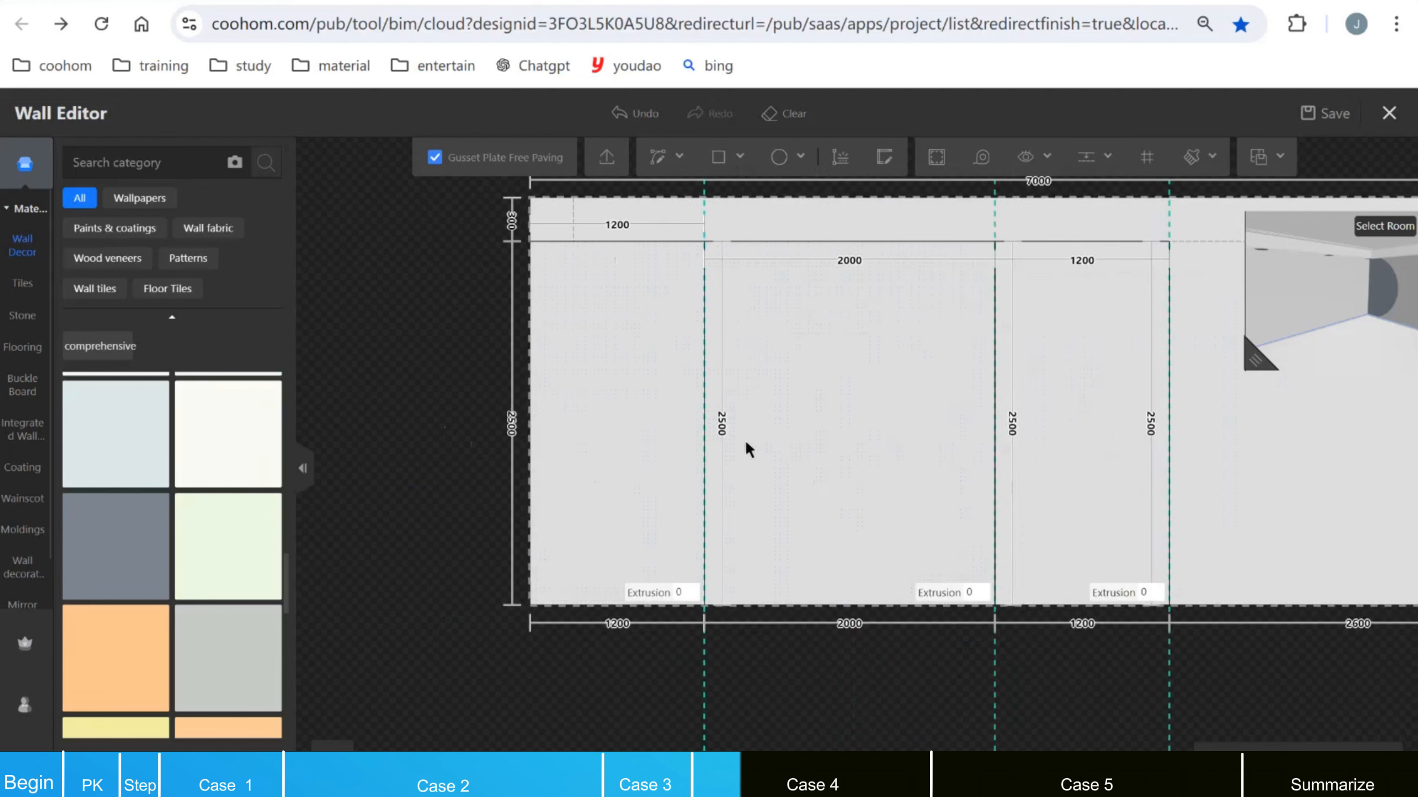
pyautogui.press('l')
pyautogui.press('Escape')
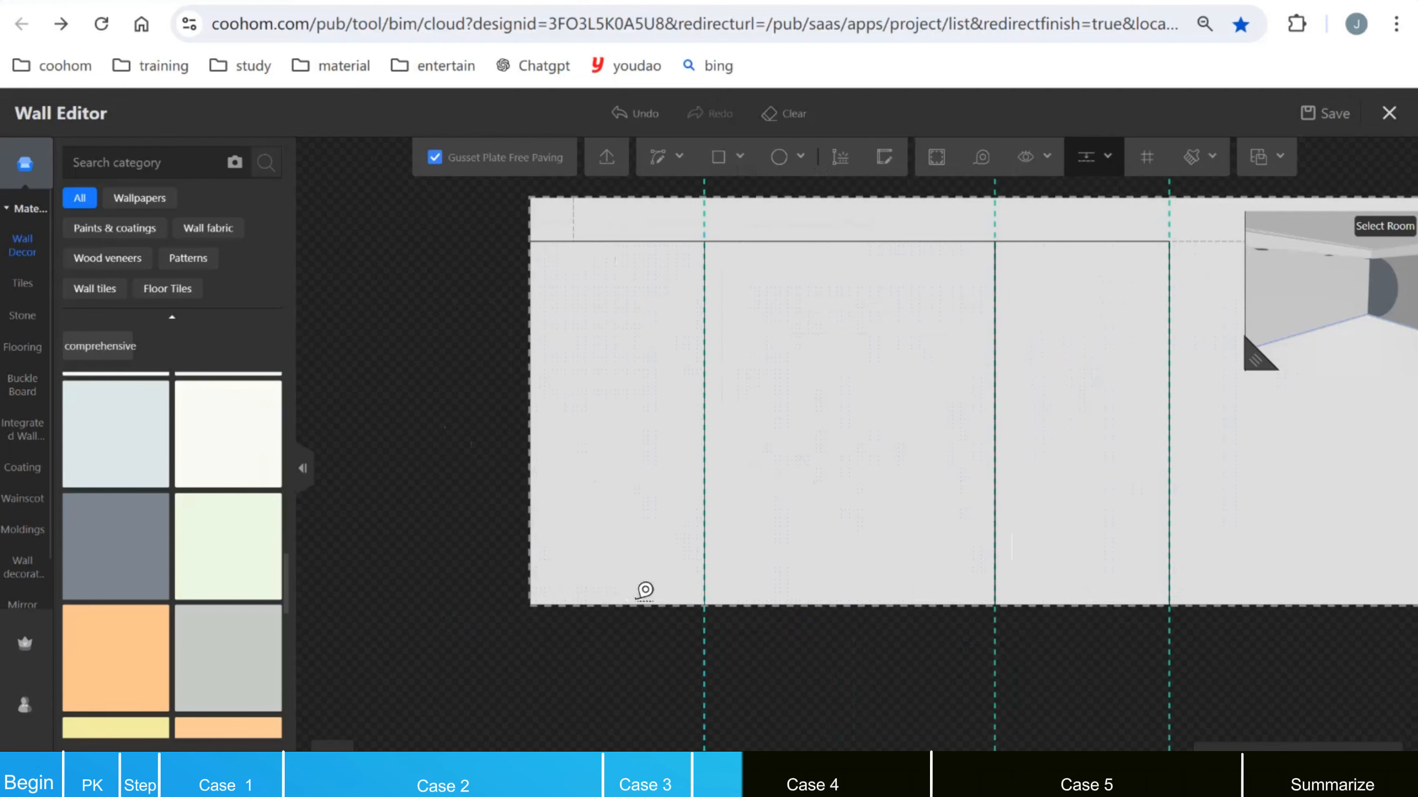
pyautogui.click(644, 593)
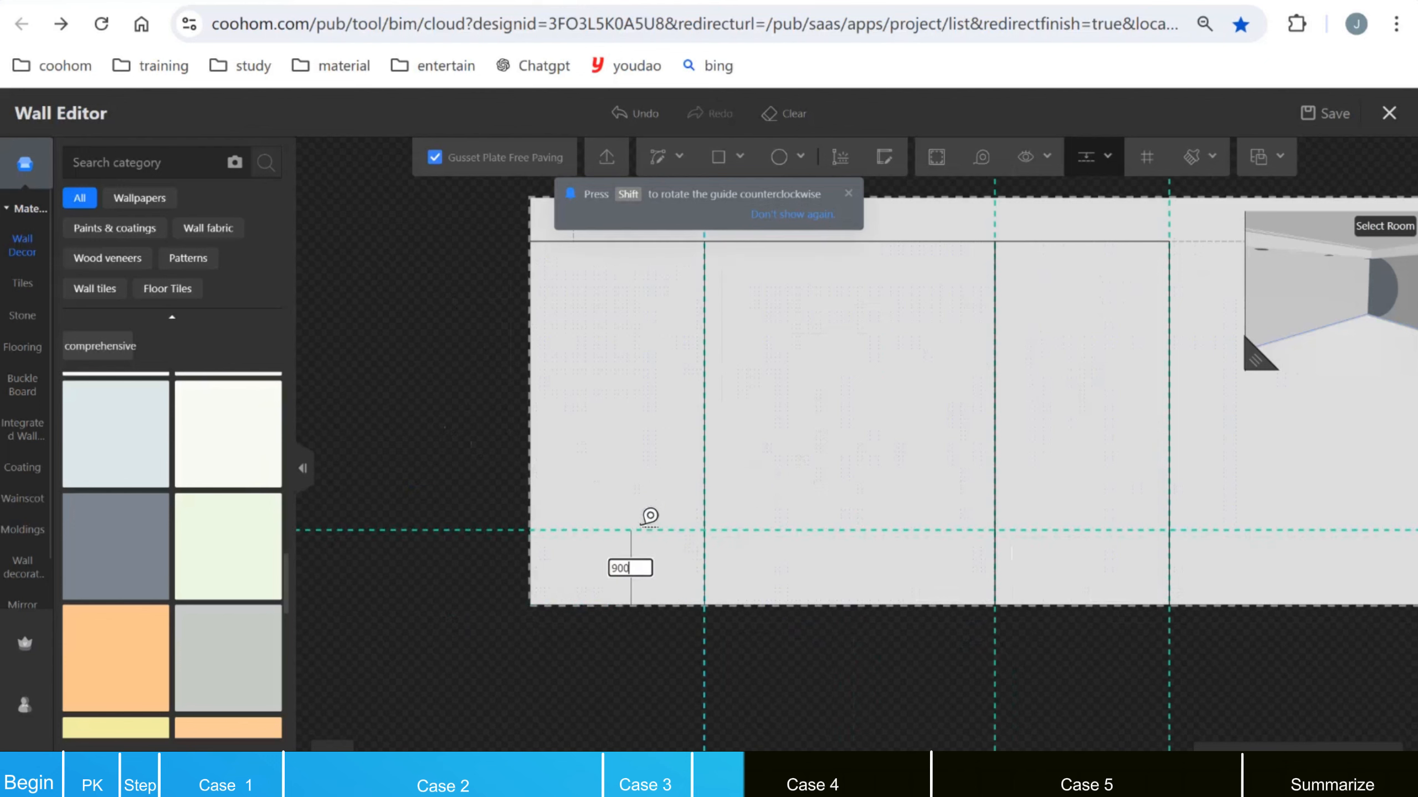
pyautogui.press('l')
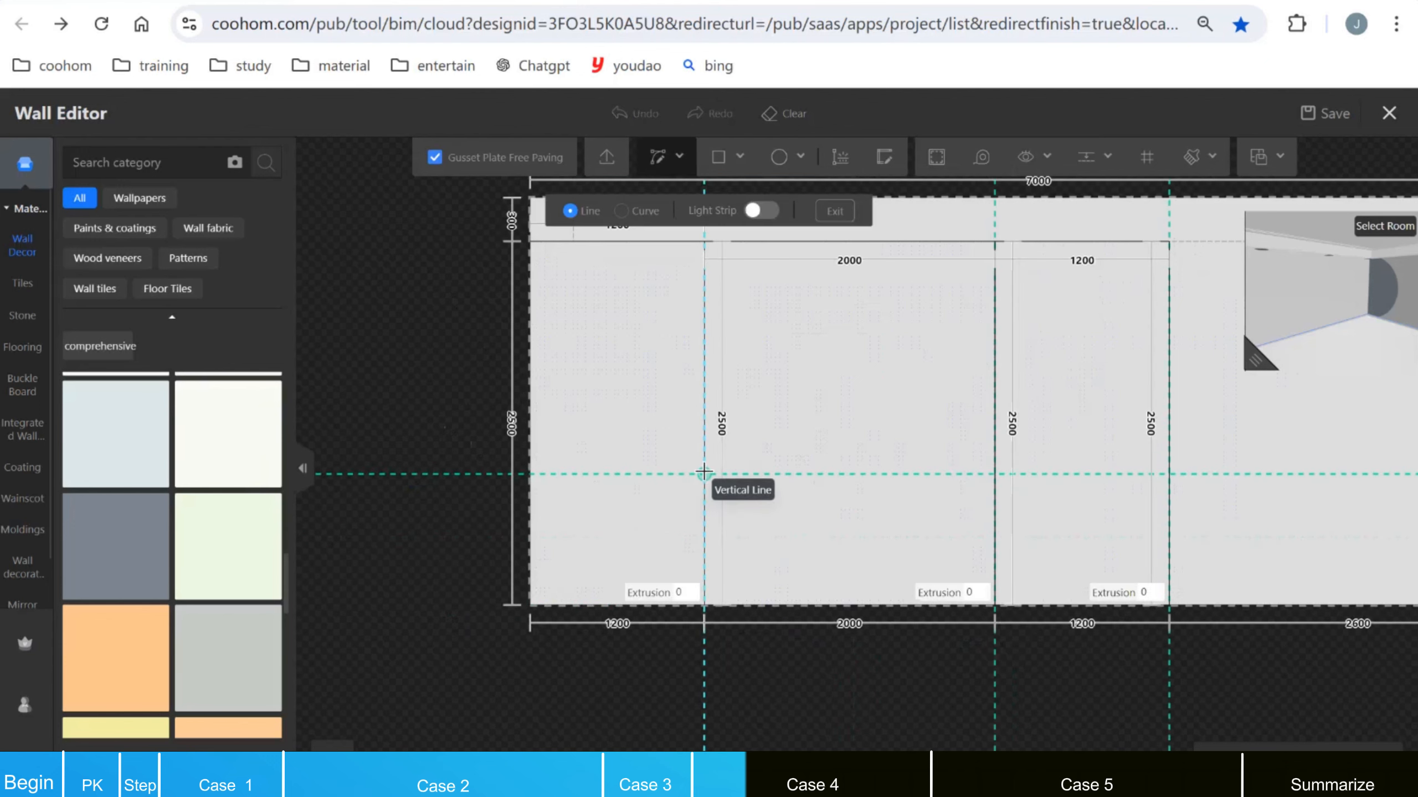
pyautogui.click(702, 474)
pyautogui.click(529, 474)
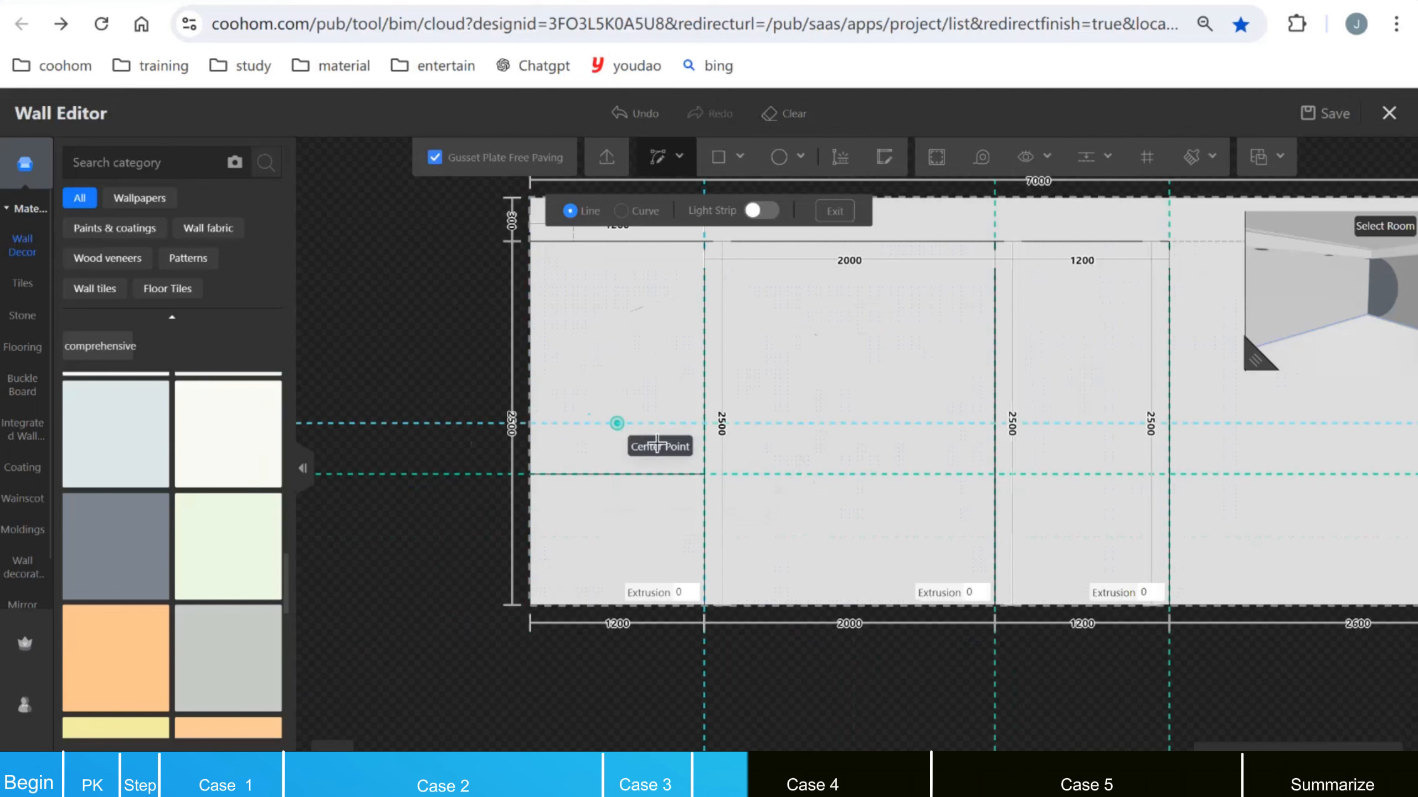
pyautogui.press('Escape')
# Step: Clear all guides from the wall
pyautogui.scroll(-4, 860, 438)
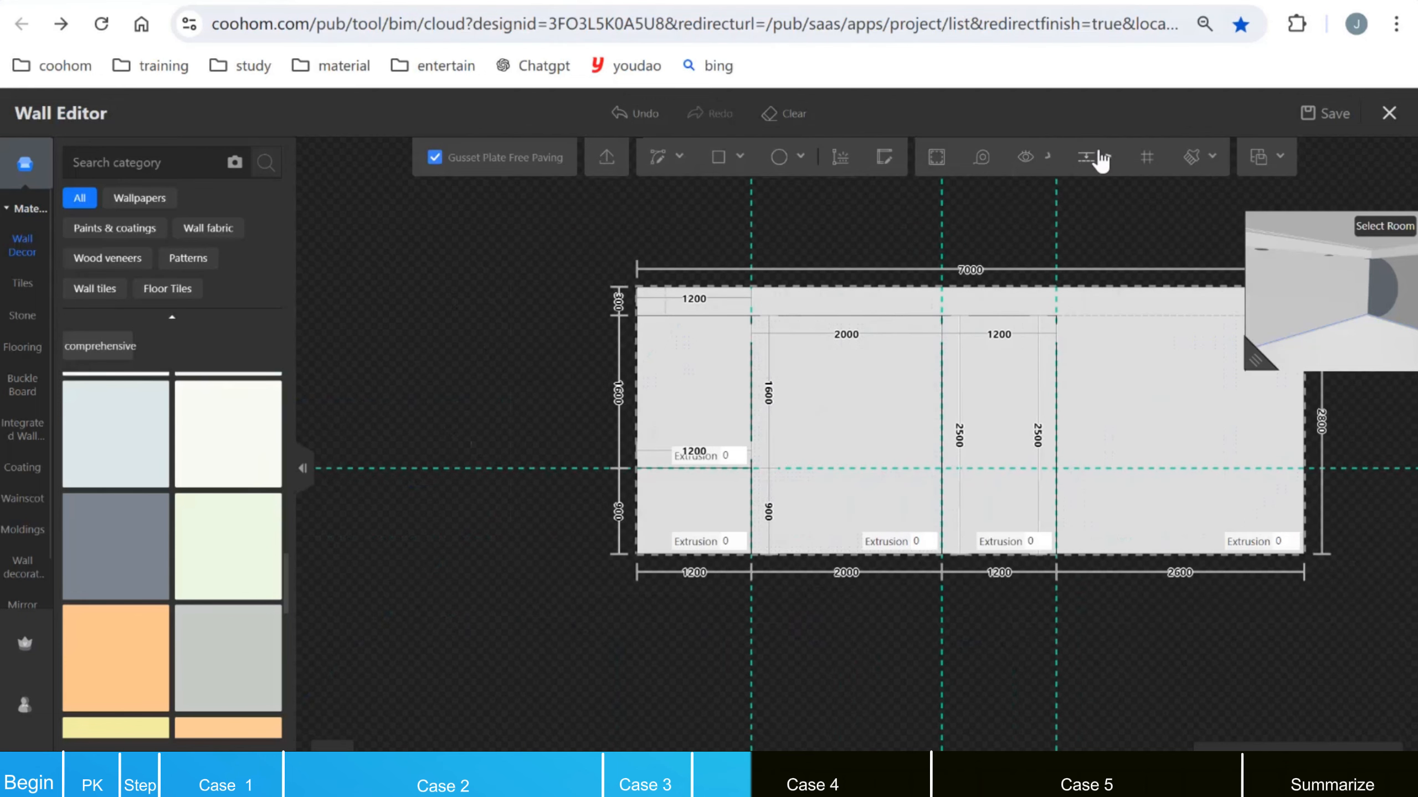
pyautogui.moveTo(1100, 159)
pyautogui.click(1088, 226)
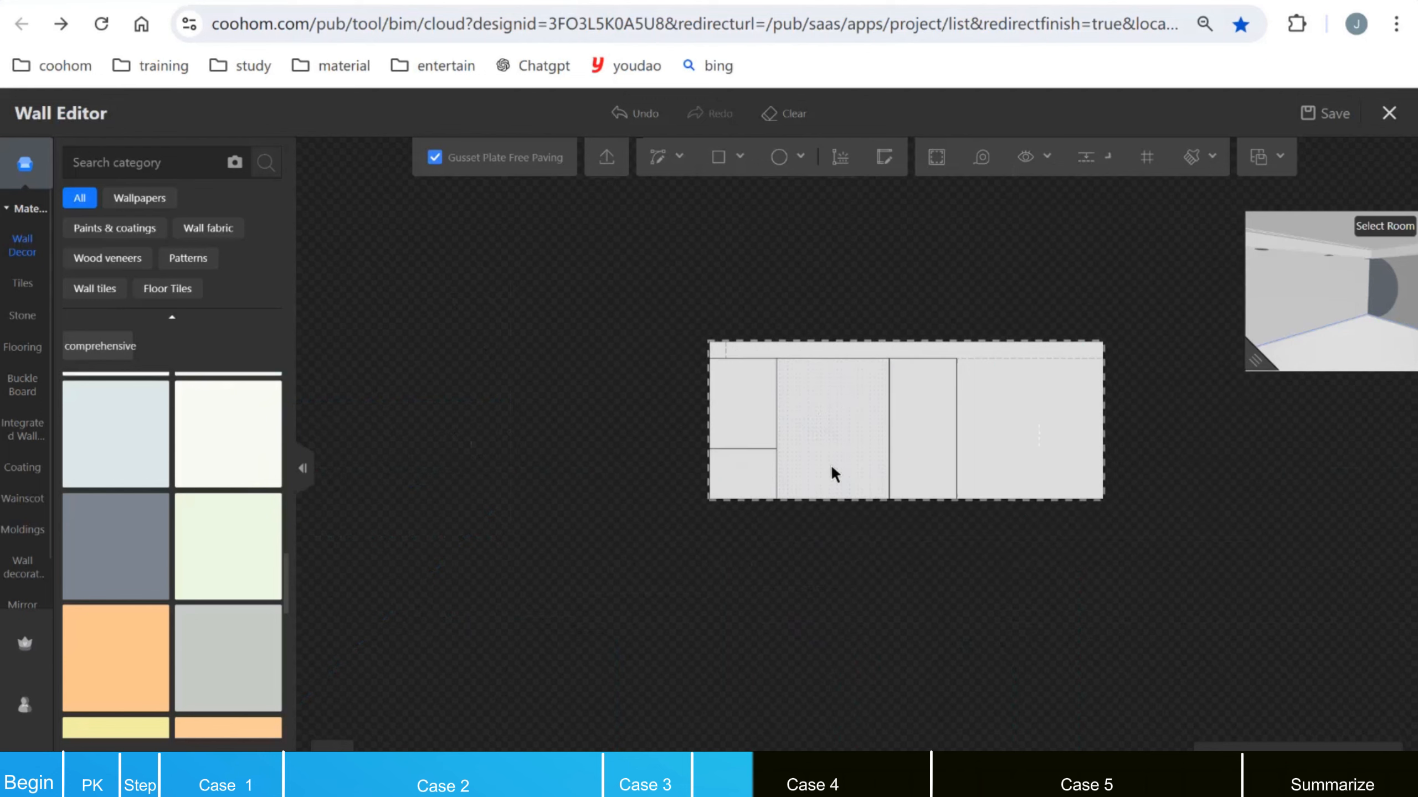
# Step: Offset the outline of the upper-left panel inward by 150
pyautogui.scroll(3, 833, 474)
pyautogui.scroll(-2, 908, 351)
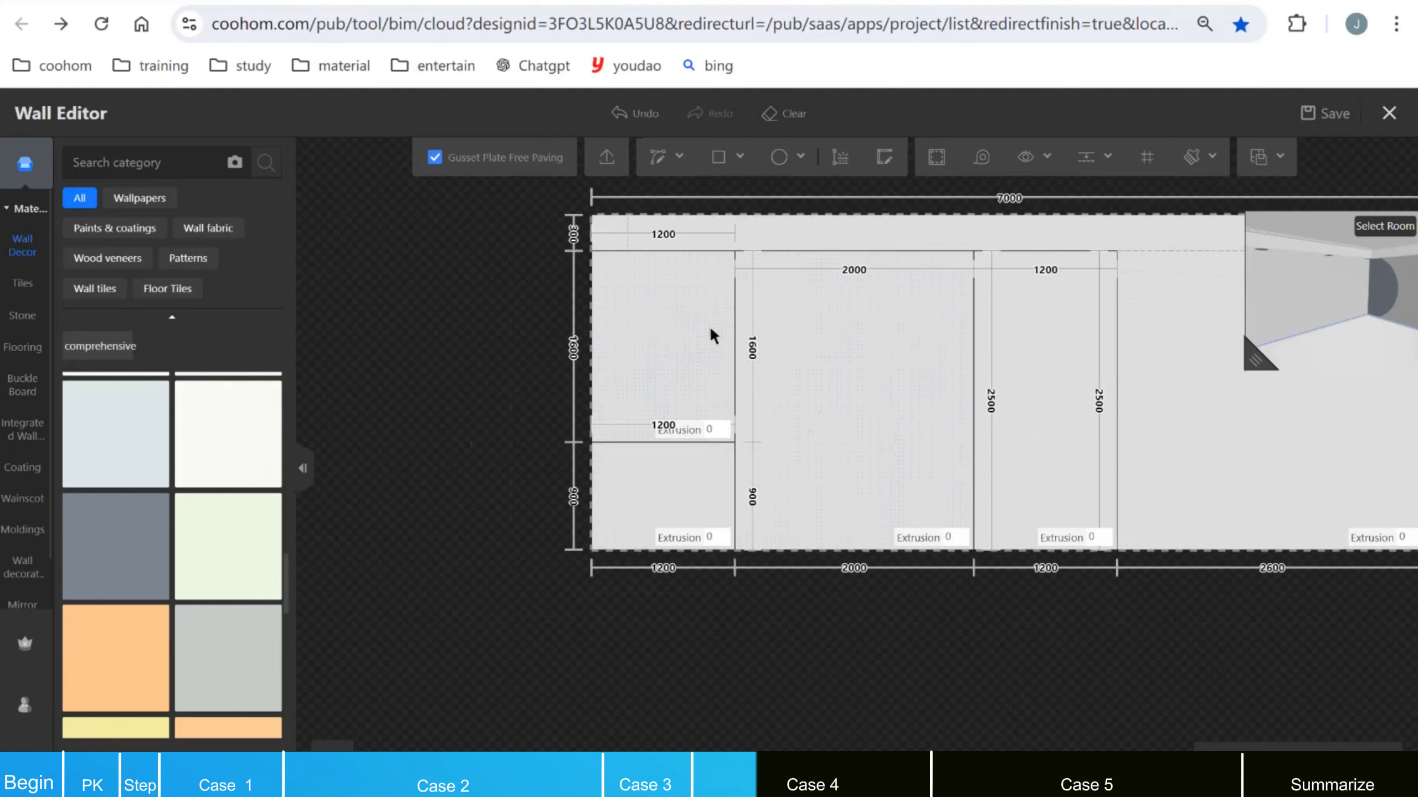
pyautogui.click(936, 156)
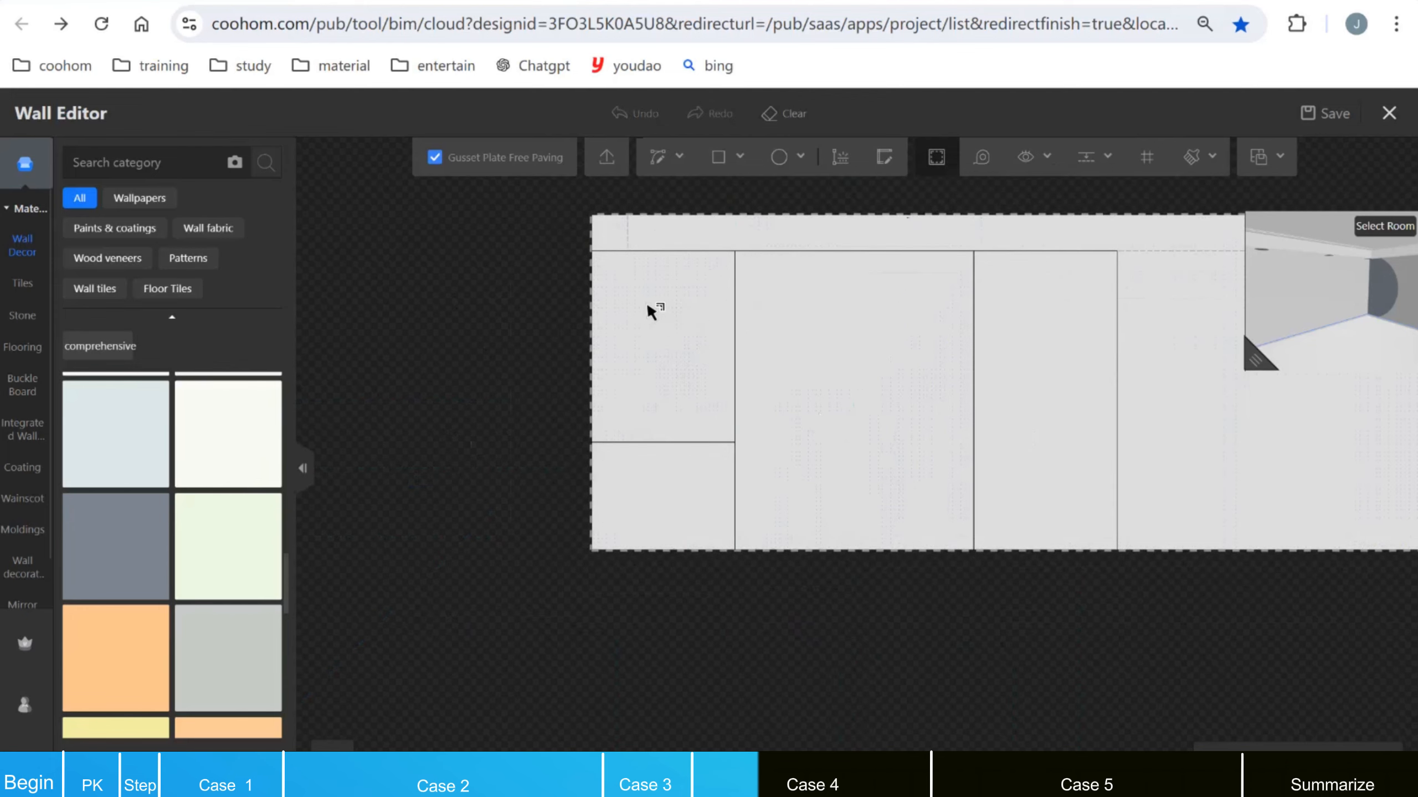
pyautogui.click(637, 281)
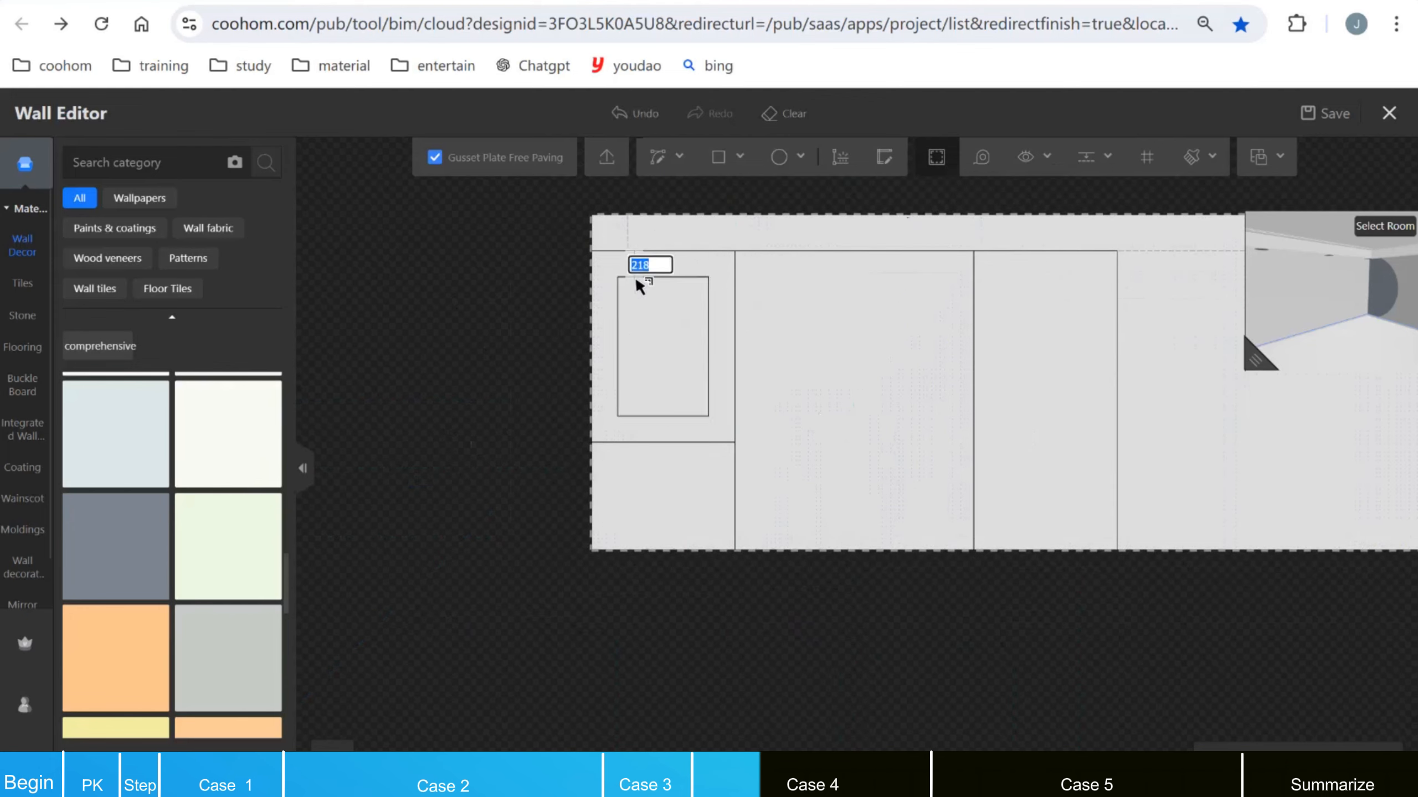
pyautogui.write('150')
pyautogui.press('Return')
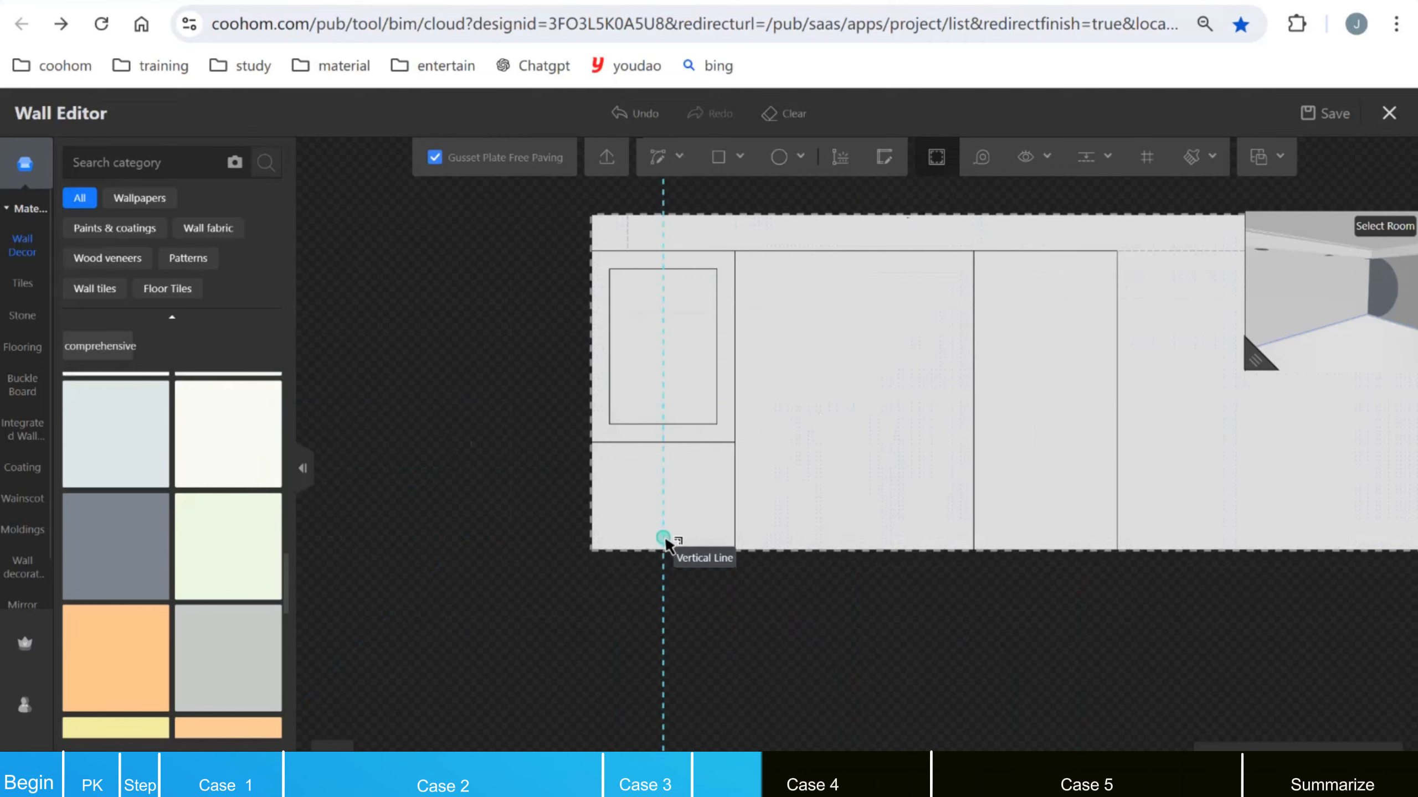
# Step: Offset the outline of the lower-left panel inward by 150
pyautogui.scroll(3, 658, 527)
pyautogui.scroll(2, 609, 447)
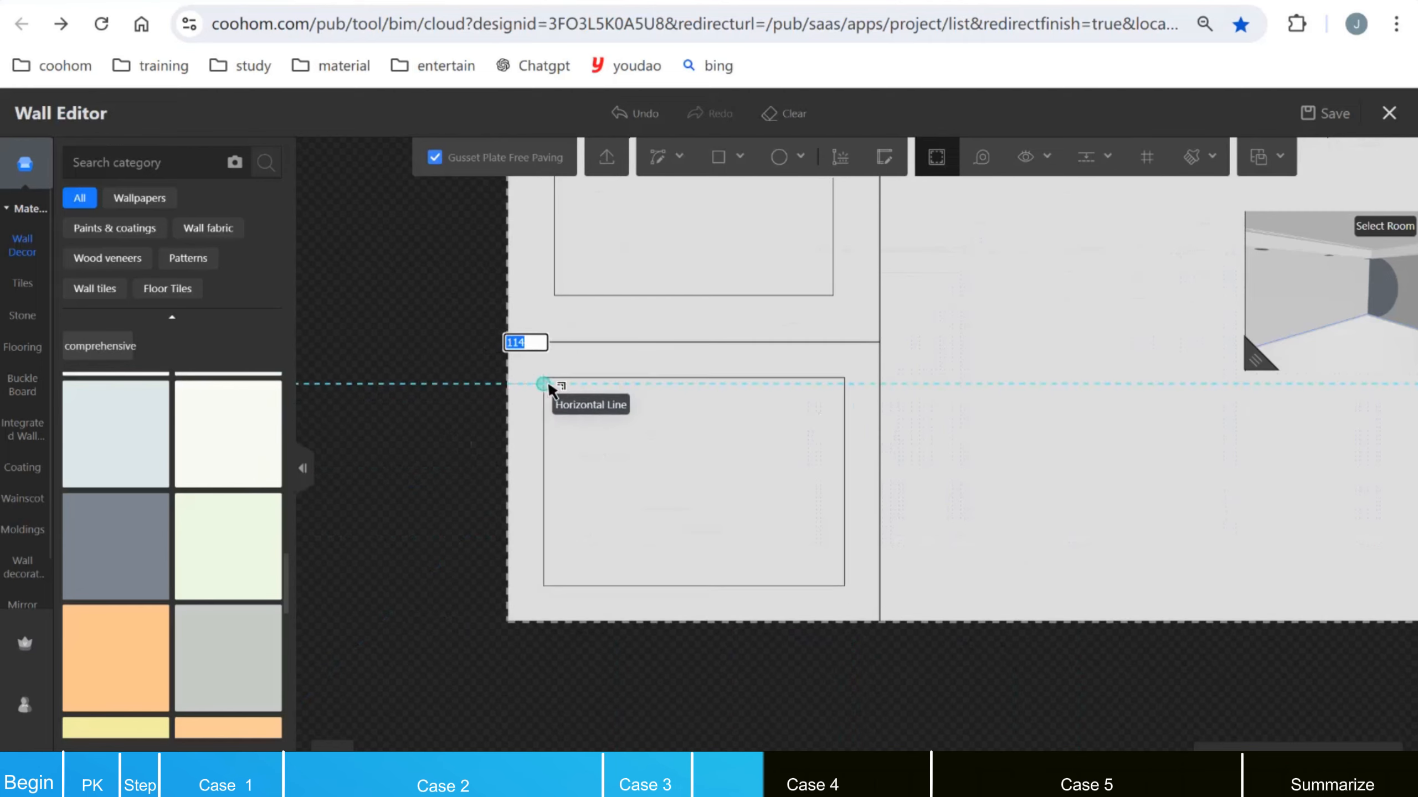
pyautogui.write('0')
pyautogui.press('Return')
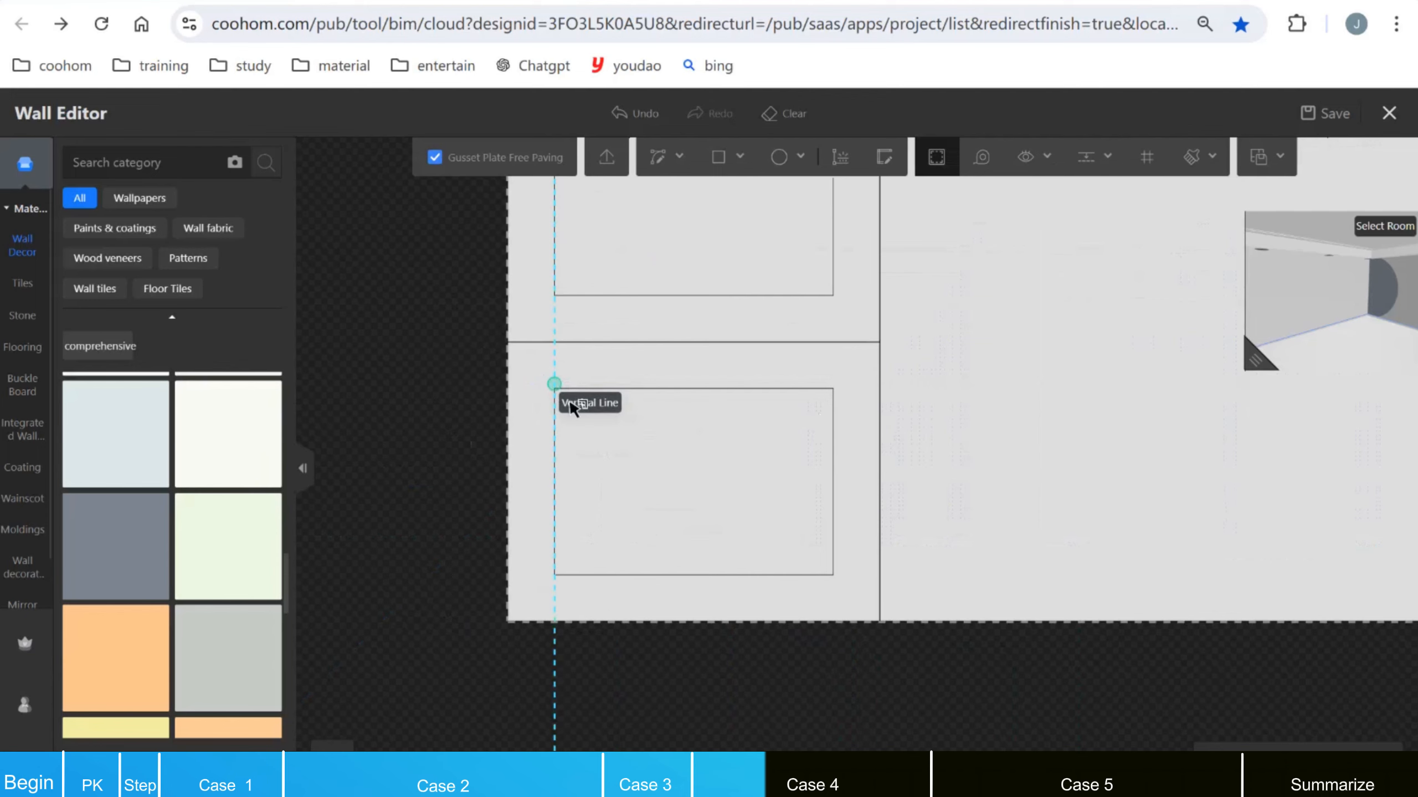
# Step: Set the extrusion of the border frames around the lower and upper inset panels in the leftmost column to 50
pyautogui.scroll(-3, 573, 408)
pyautogui.scroll(2, 620, 291)
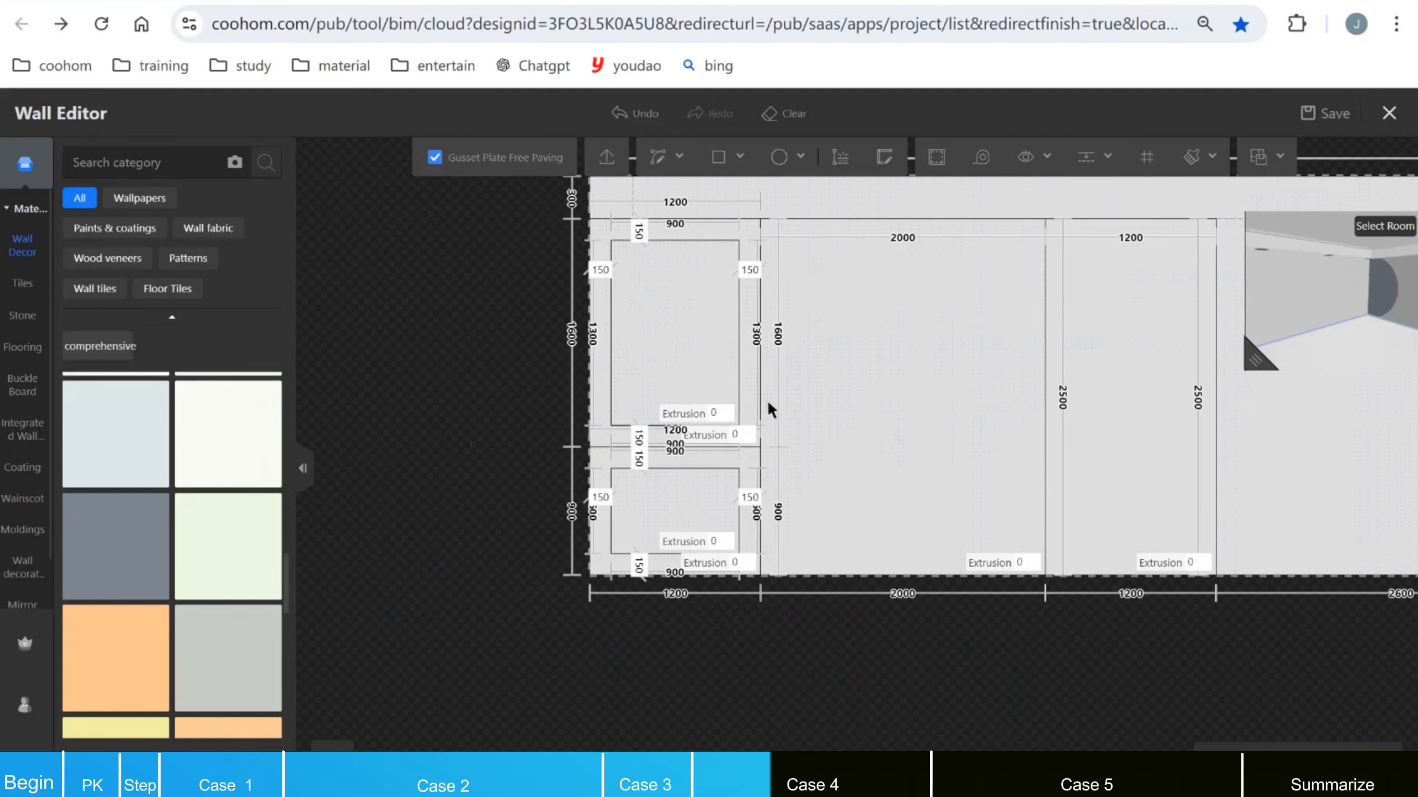
pyautogui.scroll(5, 748, 453)
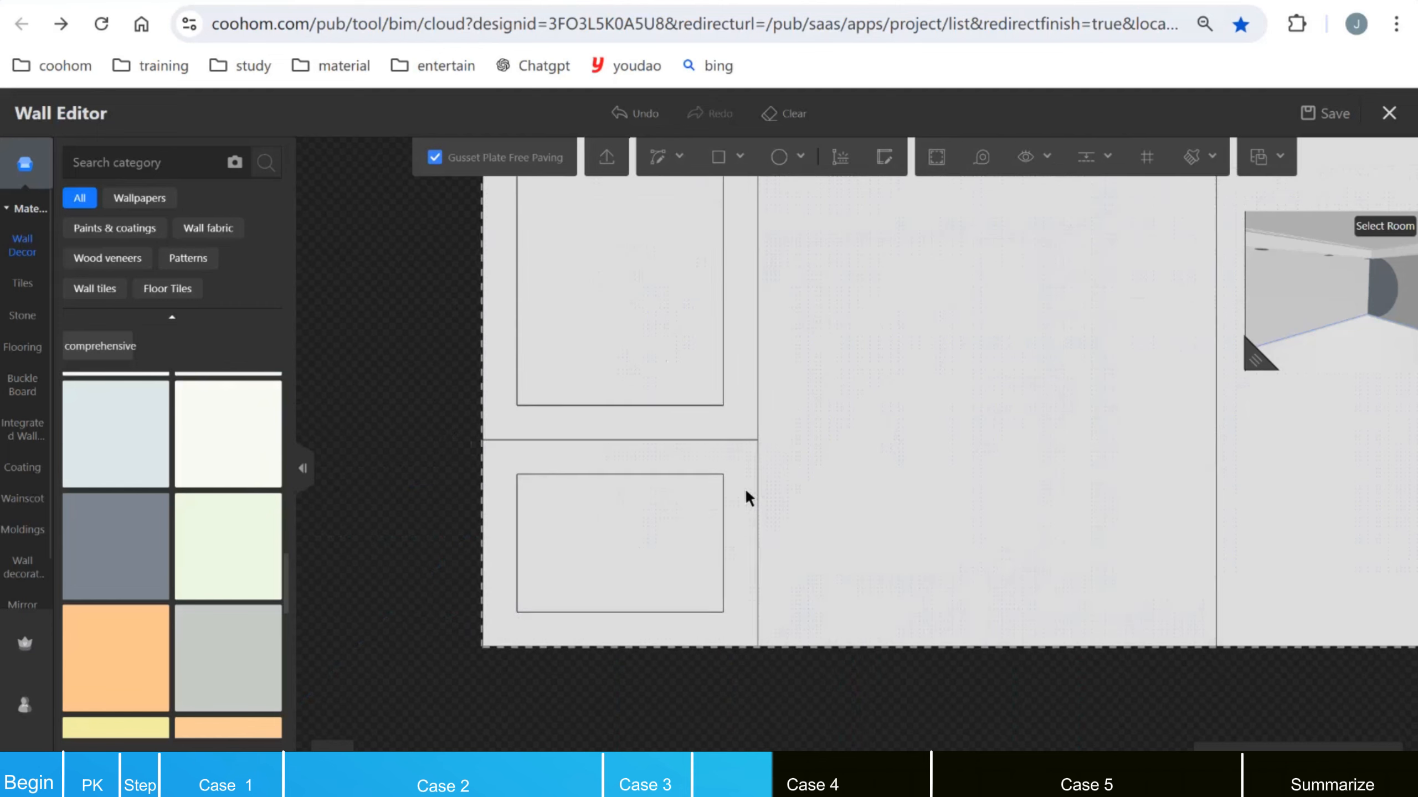
pyautogui.click(736, 461)
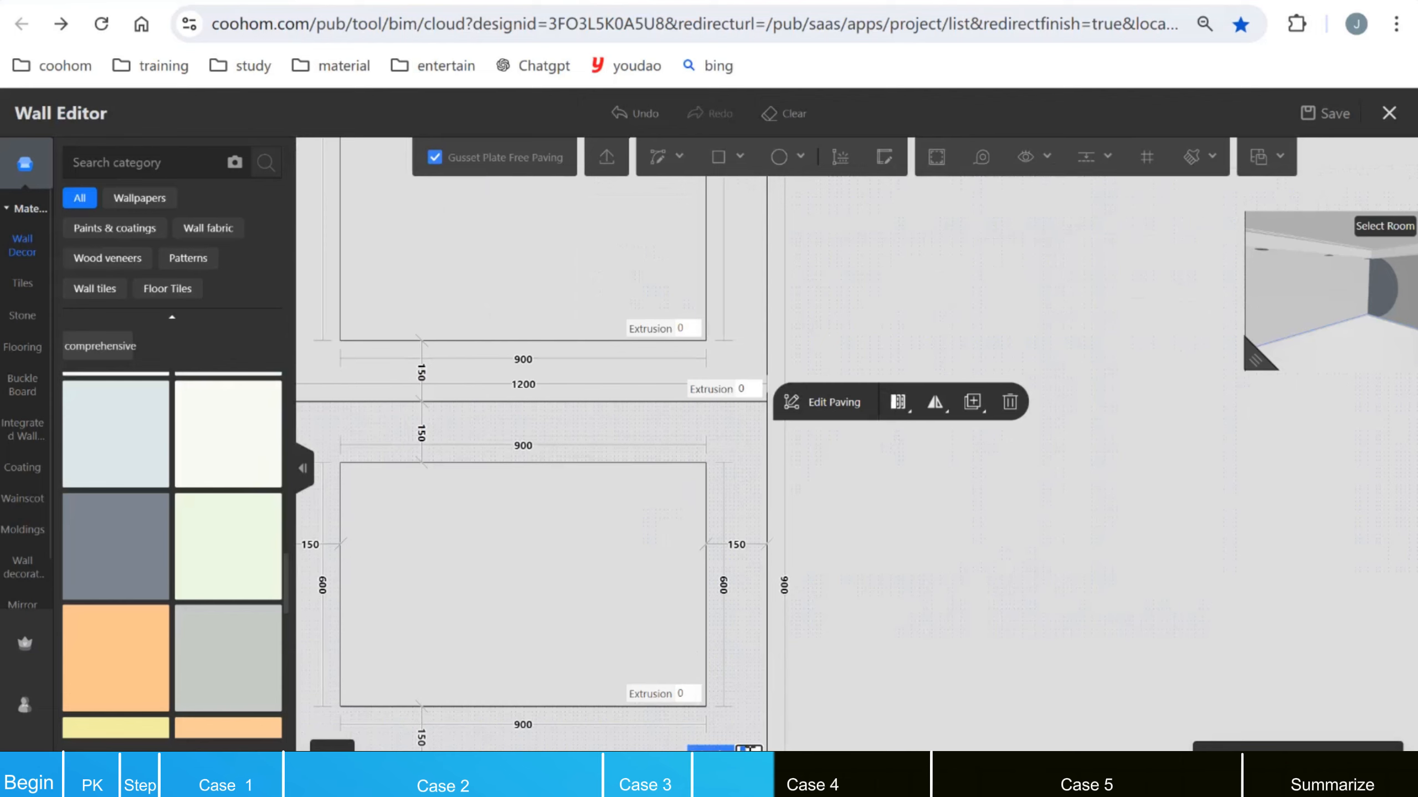
pyautogui.press('Return')
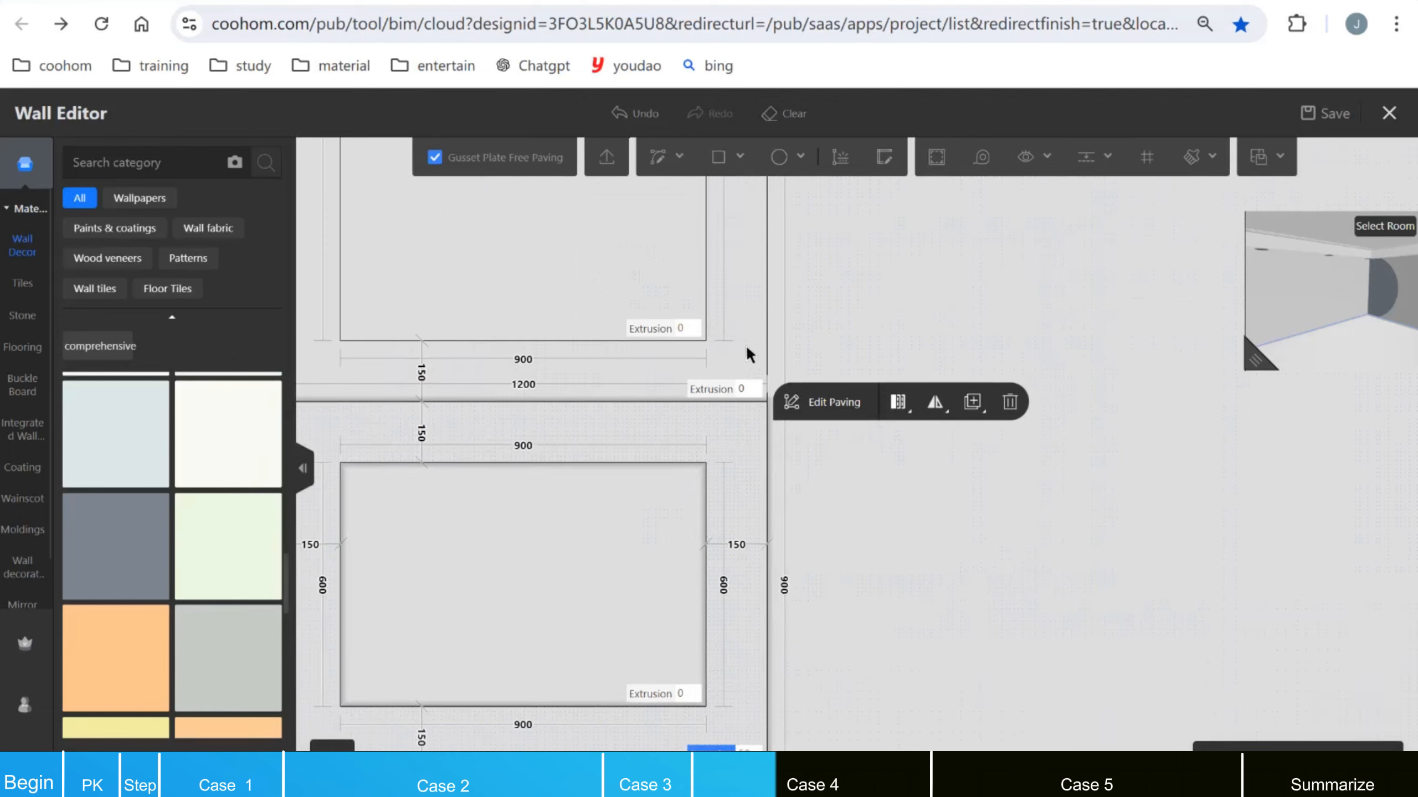
pyautogui.click(746, 393)
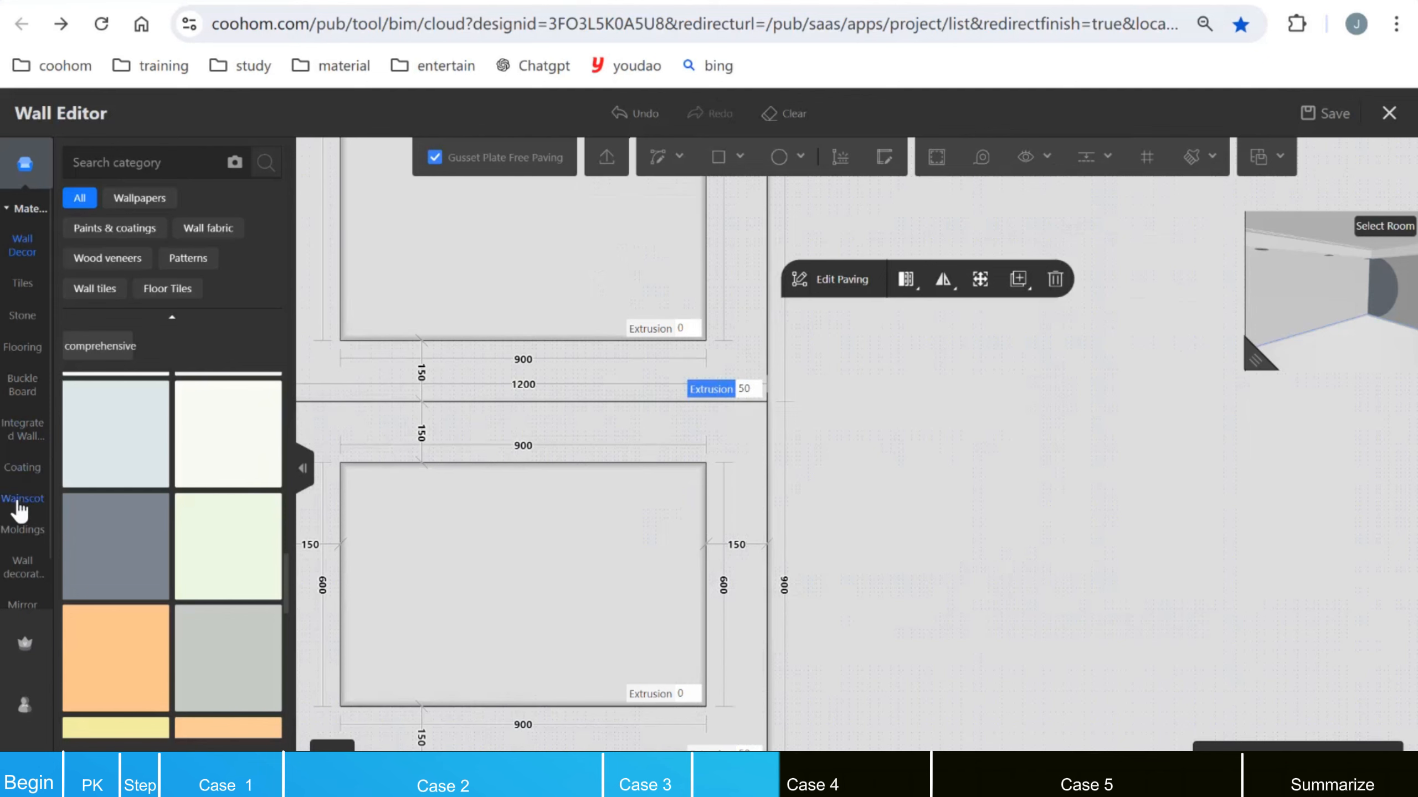
# Step: Choose a white ridged molding from the Moldings library and apply it around the inside edges of the upper inset panel
pyautogui.click(22, 529)
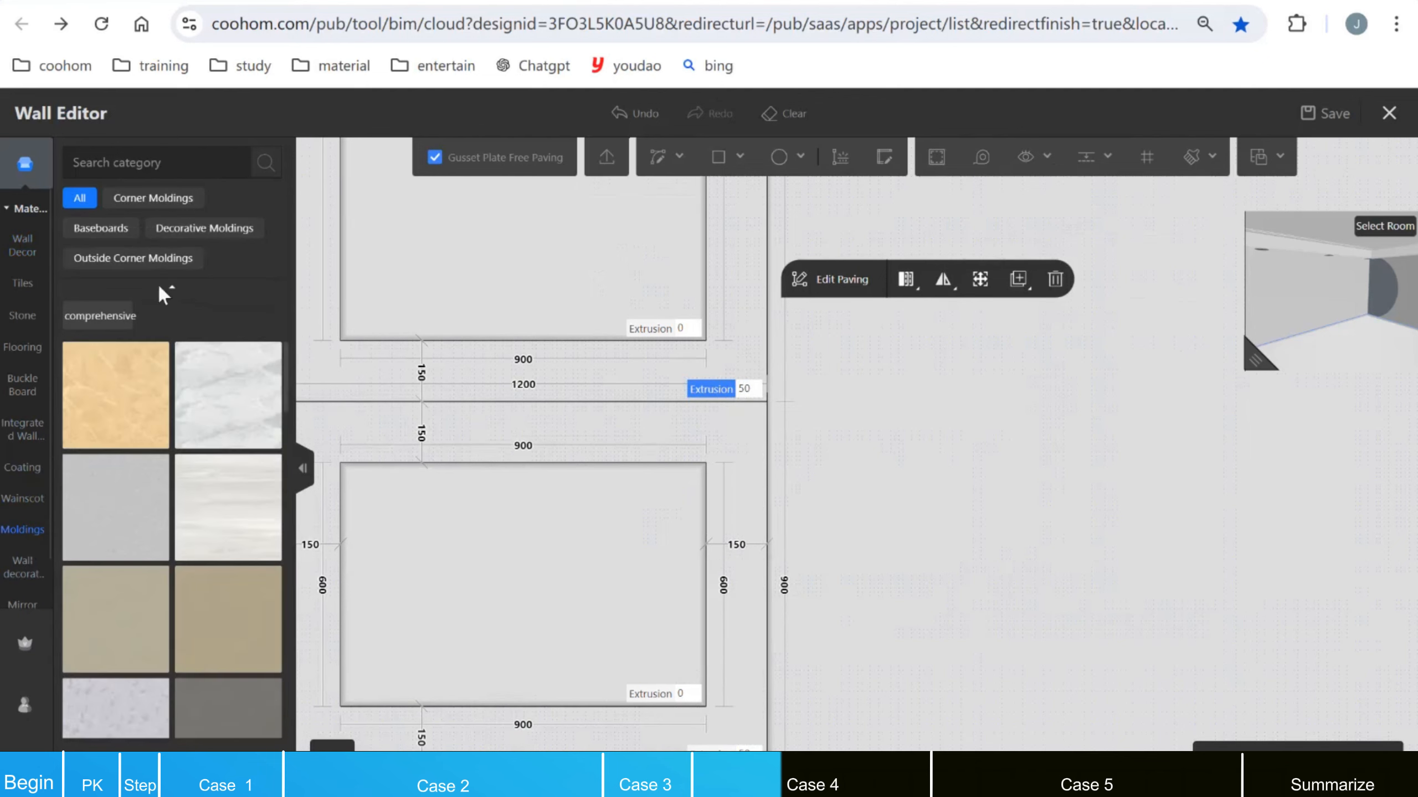
pyautogui.scroll(-3, 1021, 626)
pyautogui.scroll(2, 838, 338)
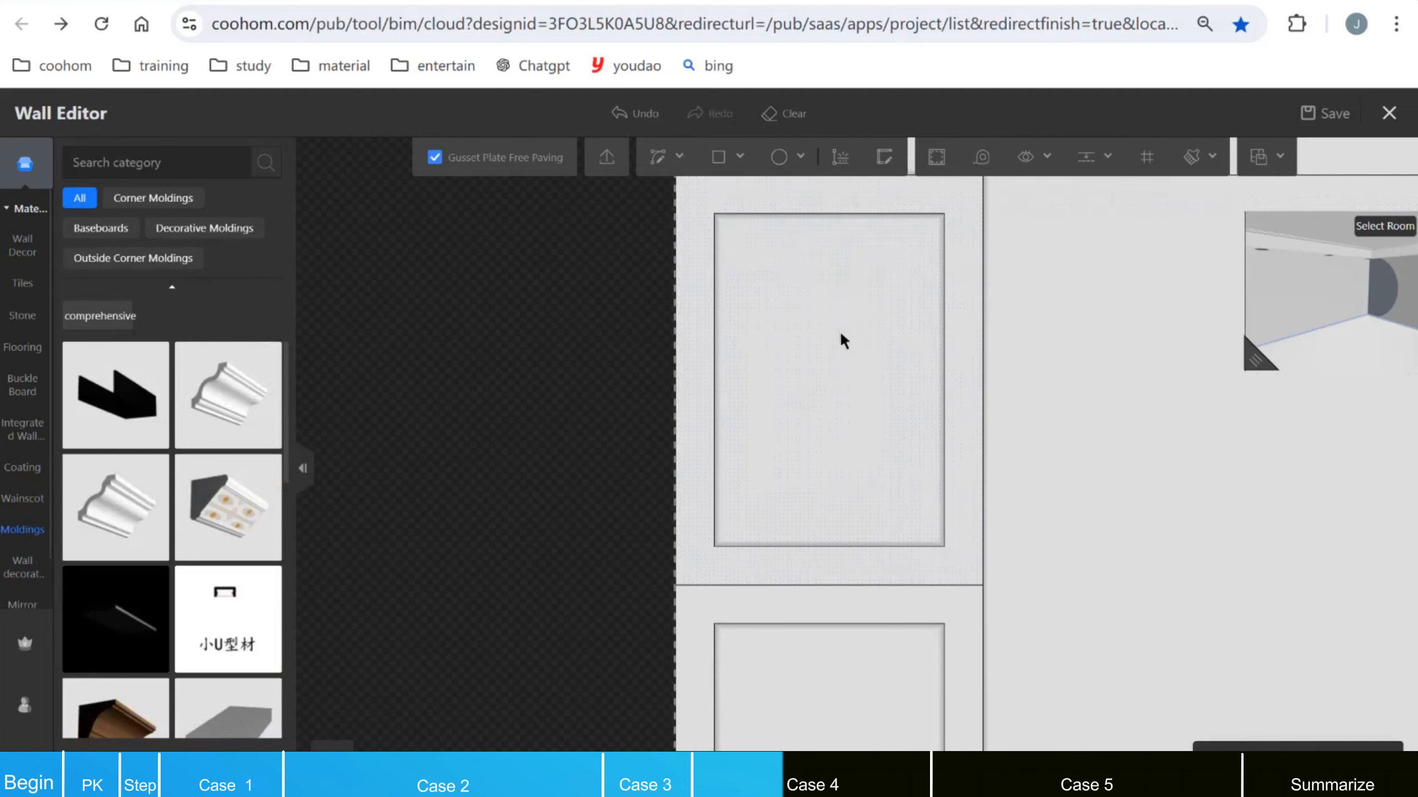
pyautogui.scroll(-3, 237, 522)
pyautogui.scroll(-2, 237, 523)
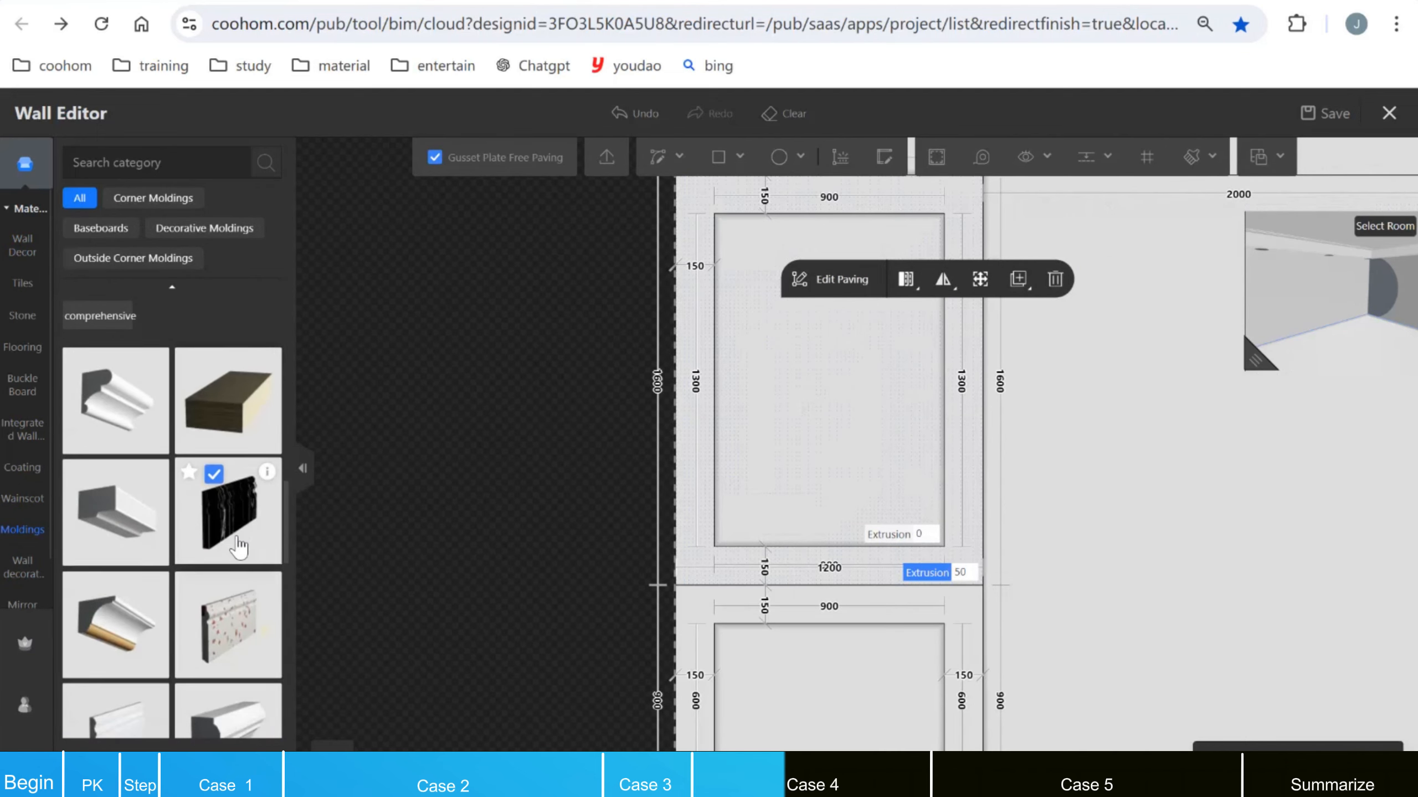
pyautogui.scroll(-5, 192, 536)
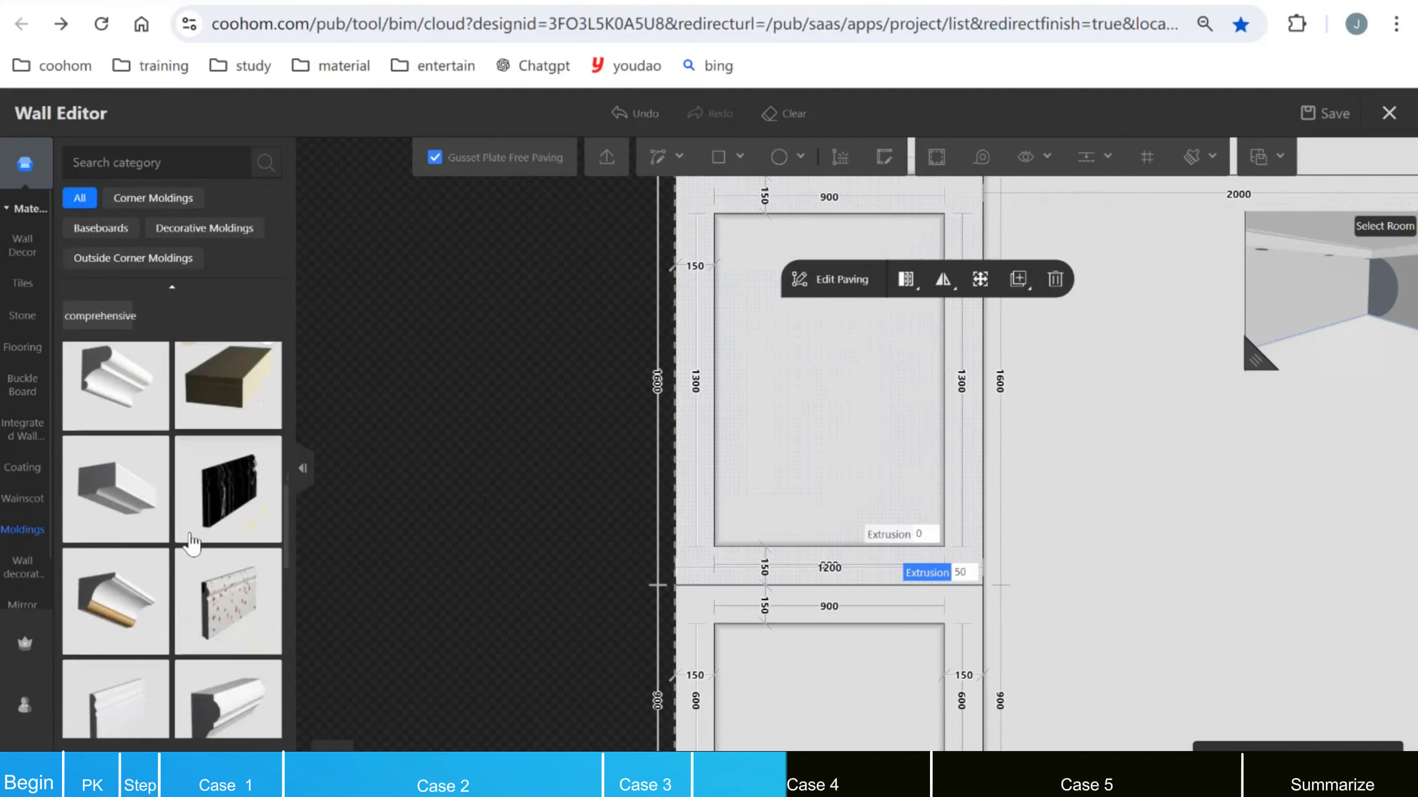
pyautogui.scroll(-8, 191, 545)
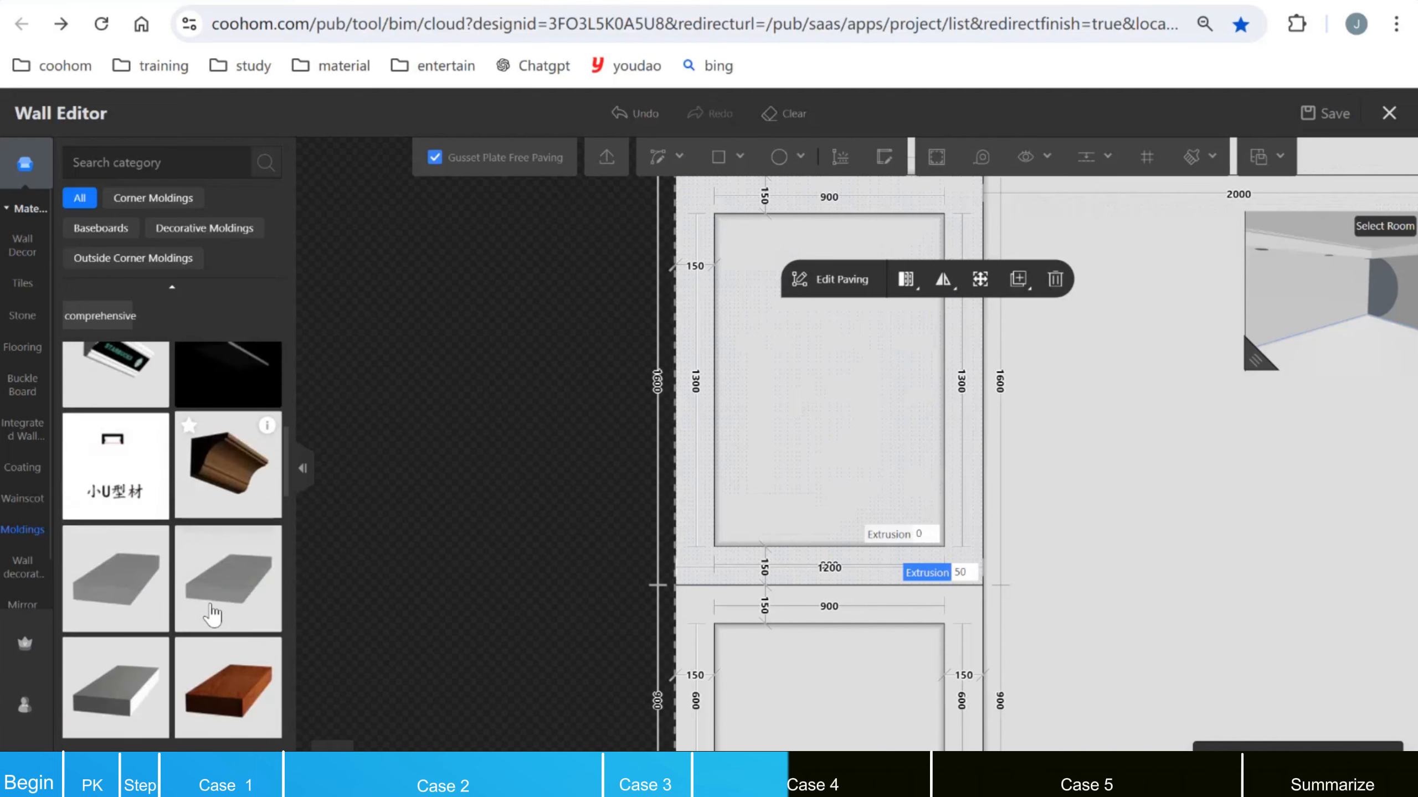
pyautogui.scroll(5, 211, 612)
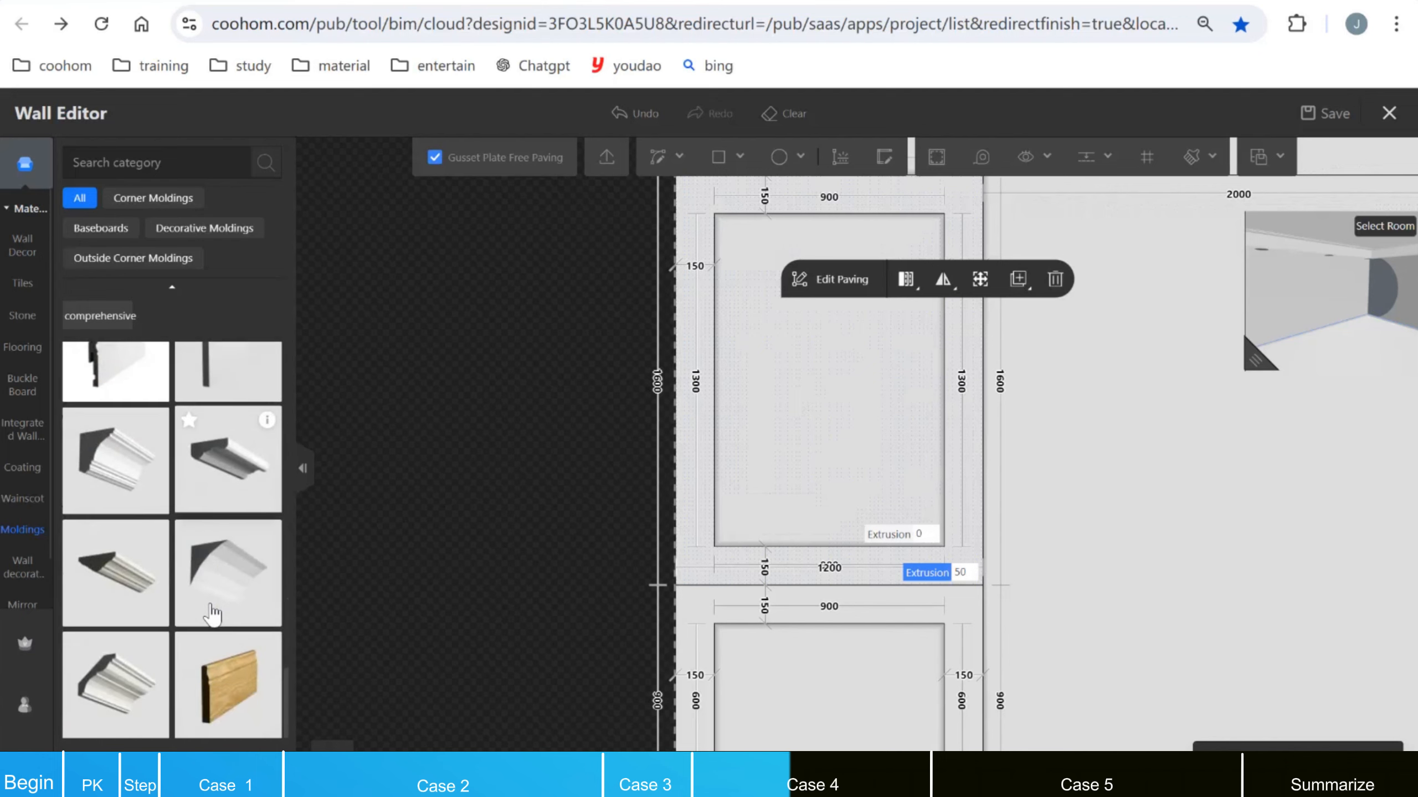
pyautogui.scroll(-2, 257, 592)
pyautogui.click(236, 586)
pyautogui.scroll(-5, 236, 589)
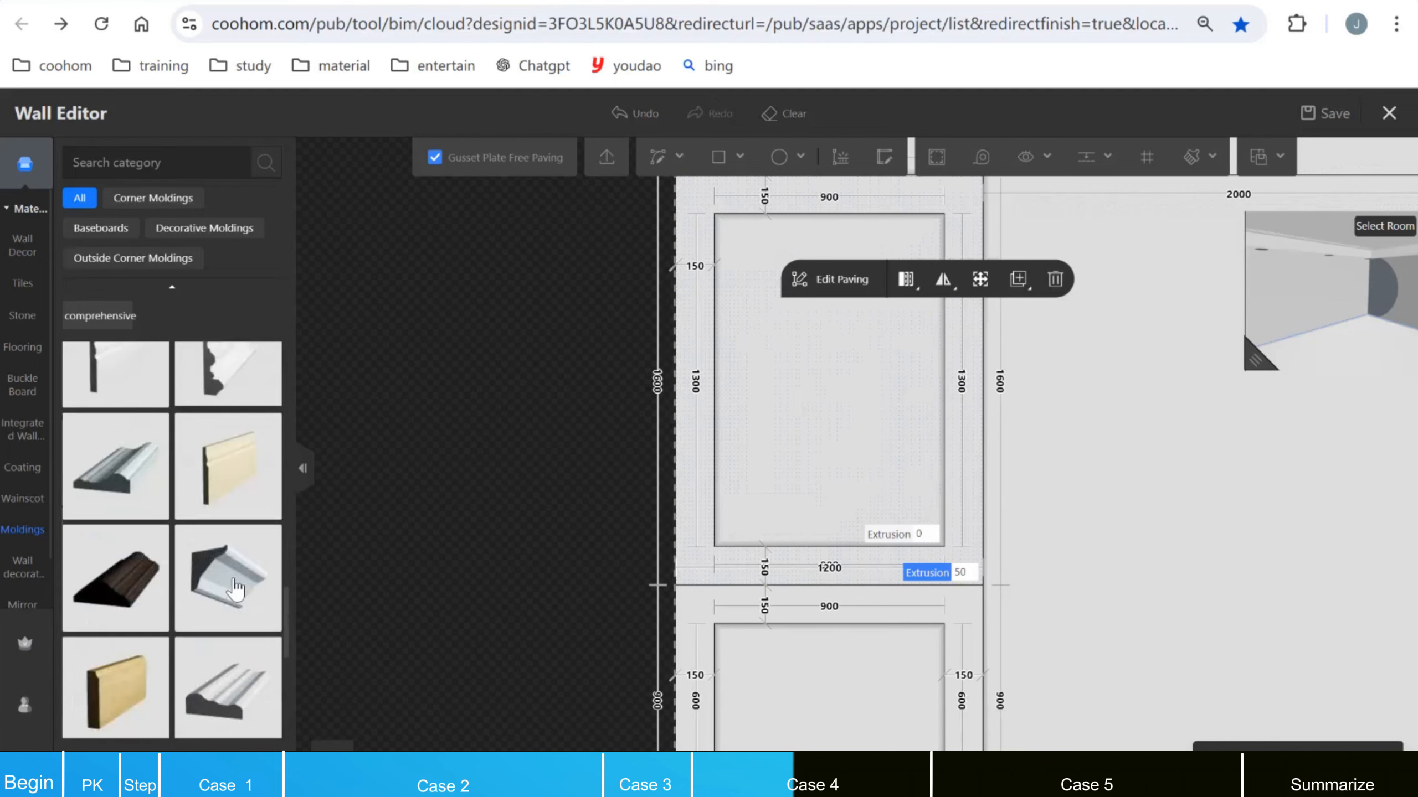
pyautogui.scroll(2, 236, 593)
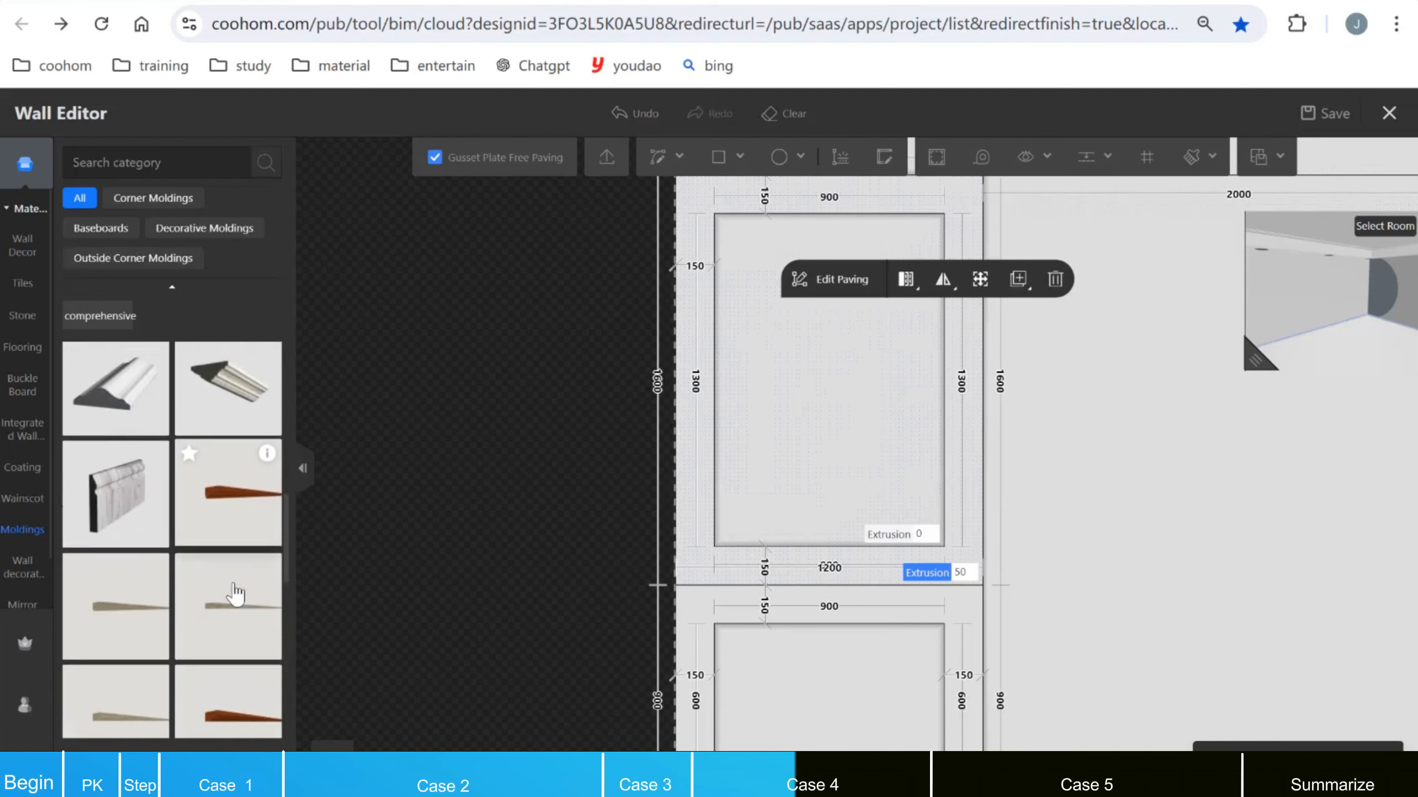
pyautogui.click(230, 502)
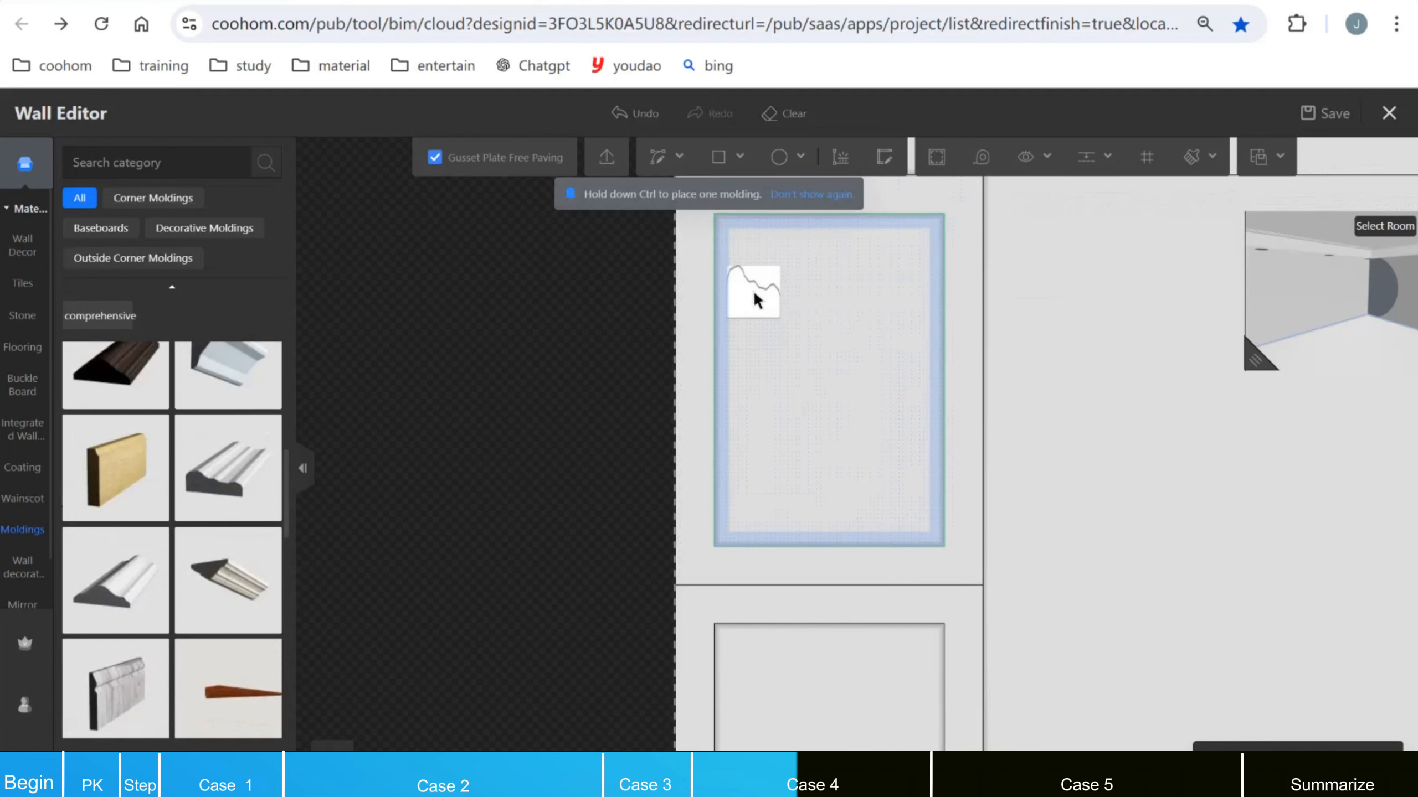
pyautogui.click(760, 294)
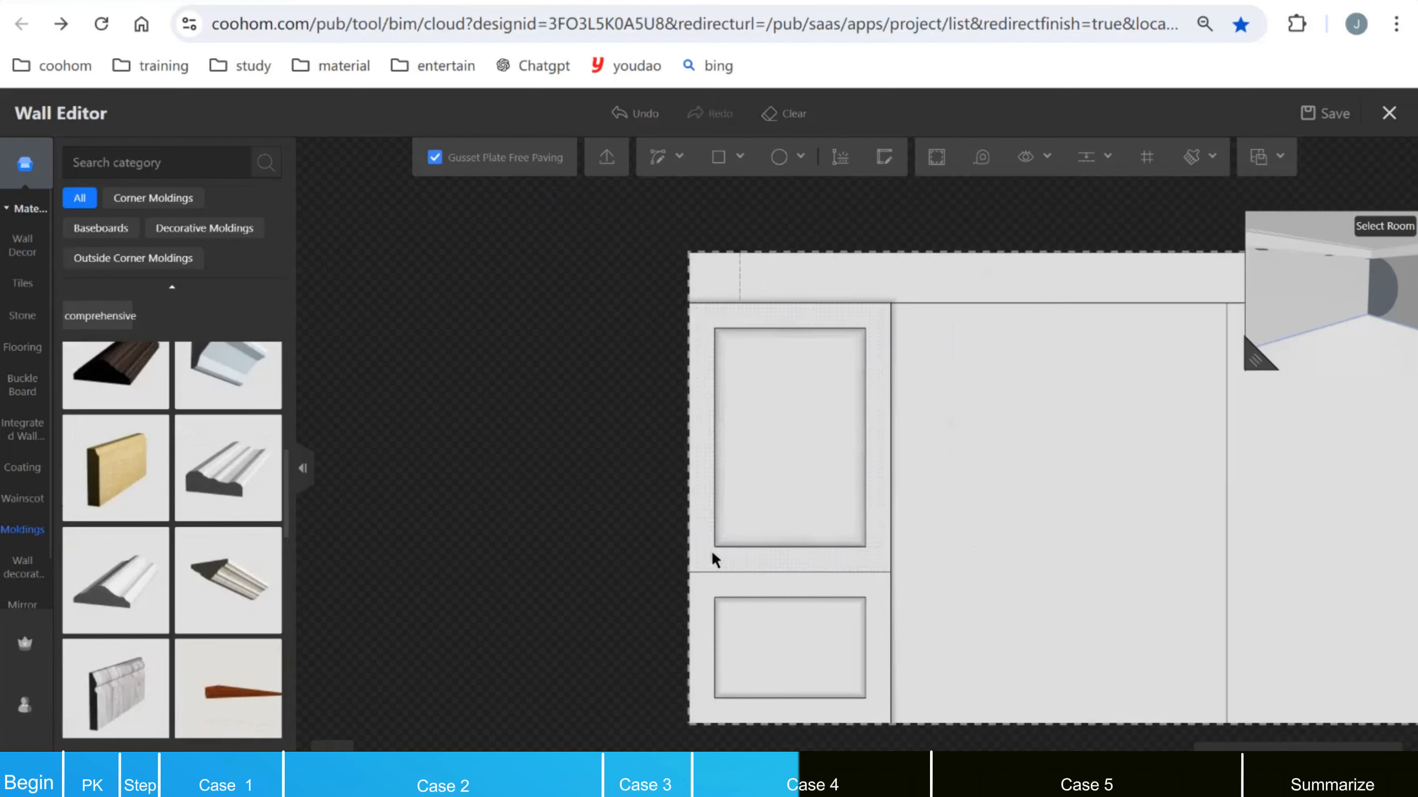
# Step: Set the section height of the molding on the upper inset panel's left edge to 50
pyautogui.scroll(3, 747, 371)
pyautogui.moveTo(1254, 360); pyautogui.dragTo(605, 711)
pyautogui.moveTo(820, 619); pyautogui.dragTo(734, 456)
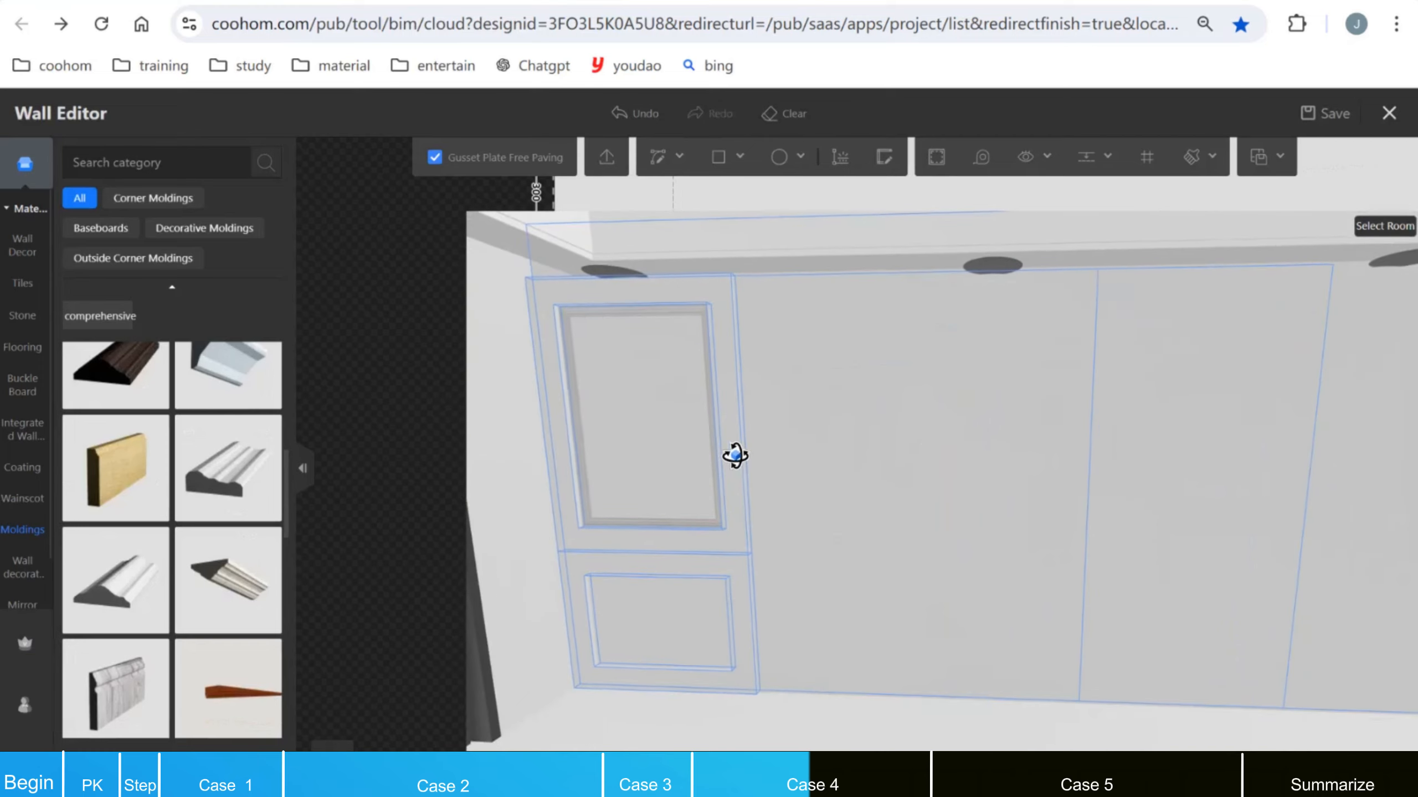
pyautogui.moveTo(627, 683); pyautogui.dragTo(1143, 371)
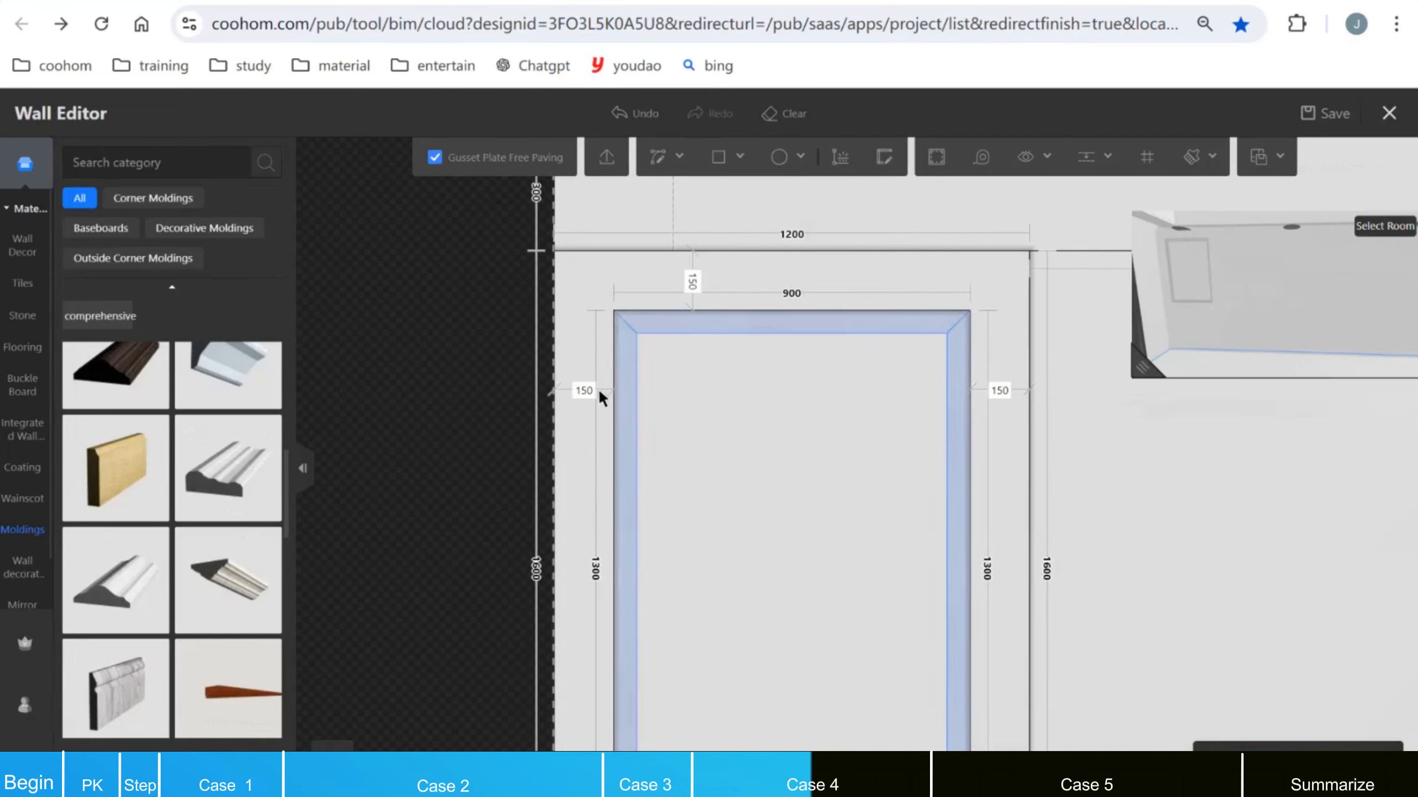
pyautogui.click(613, 413)
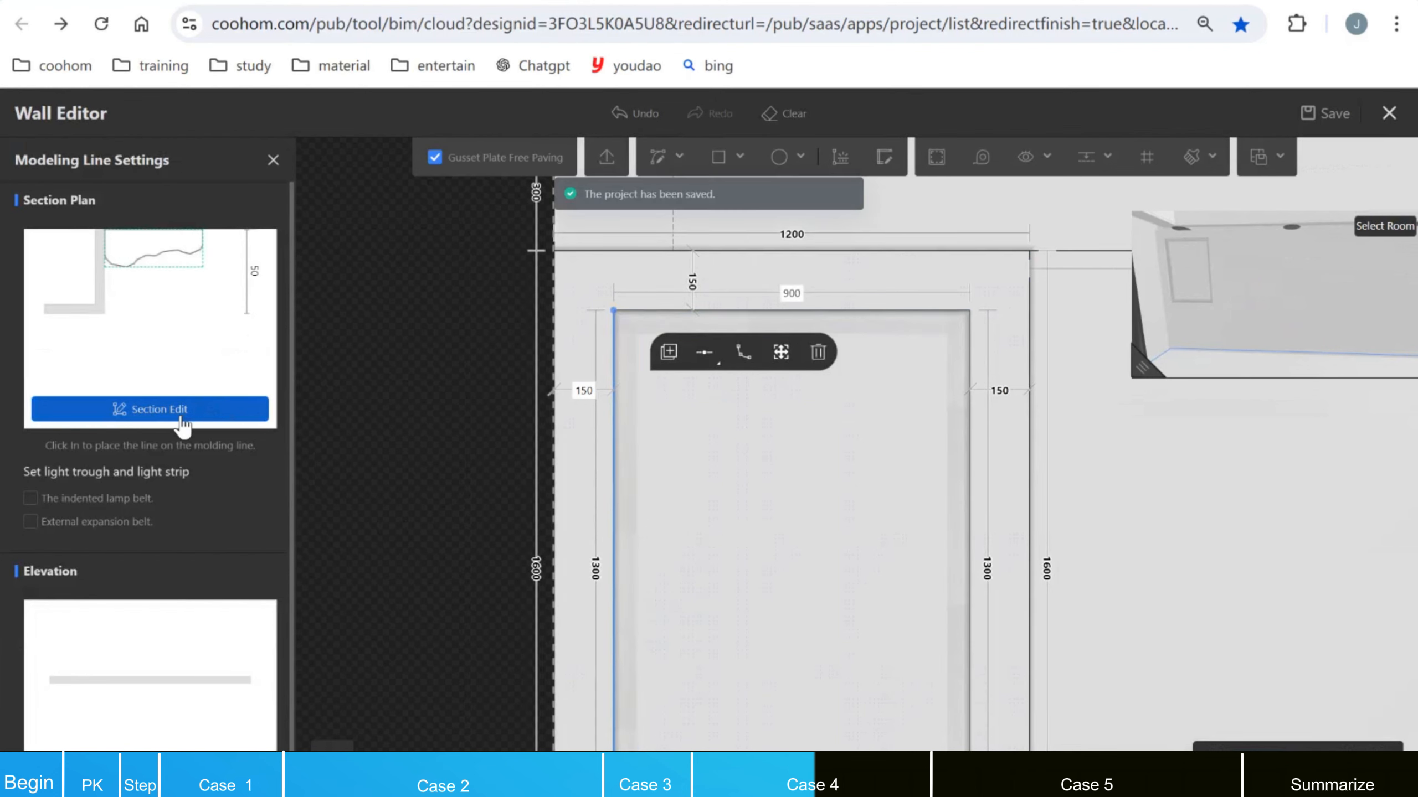
pyautogui.click(159, 409)
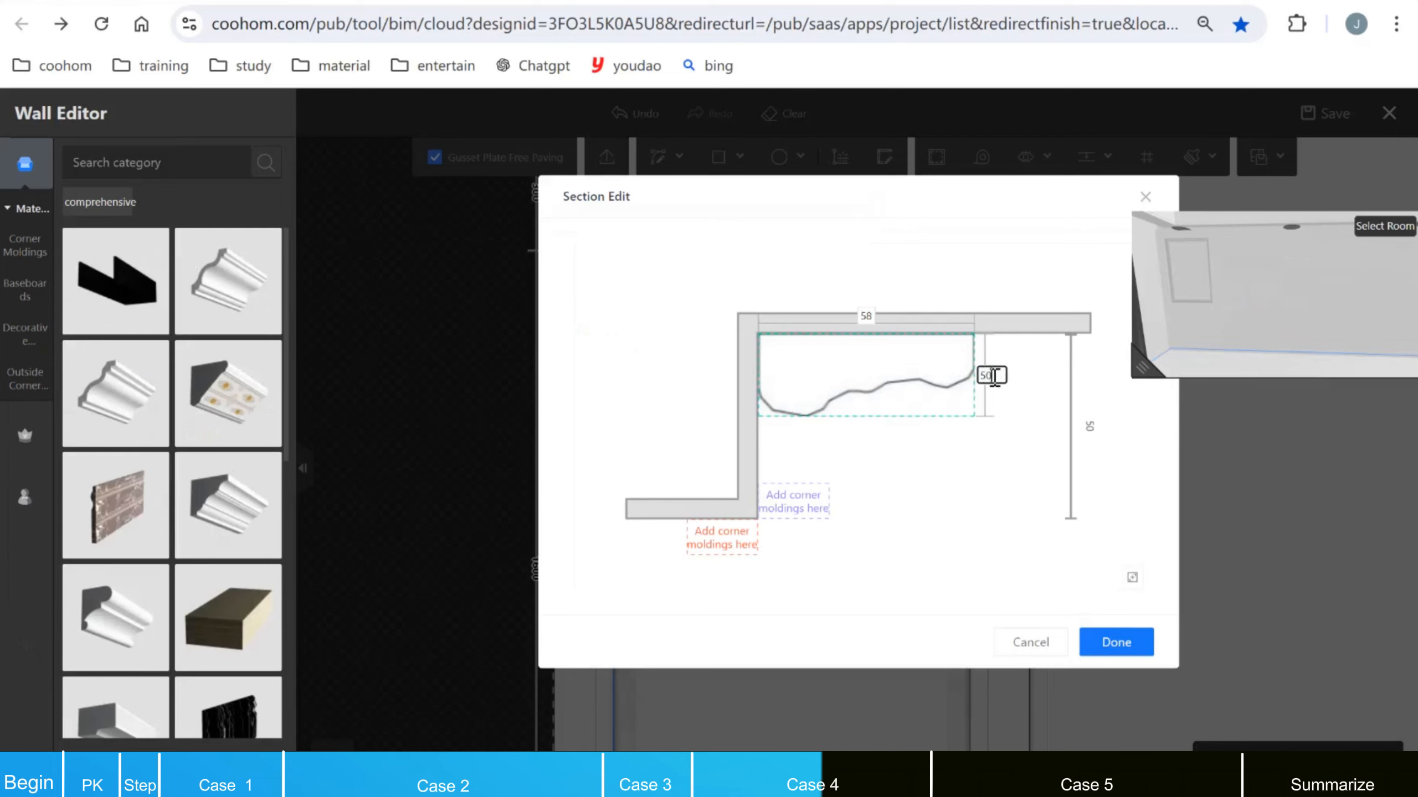
pyautogui.press('Return')
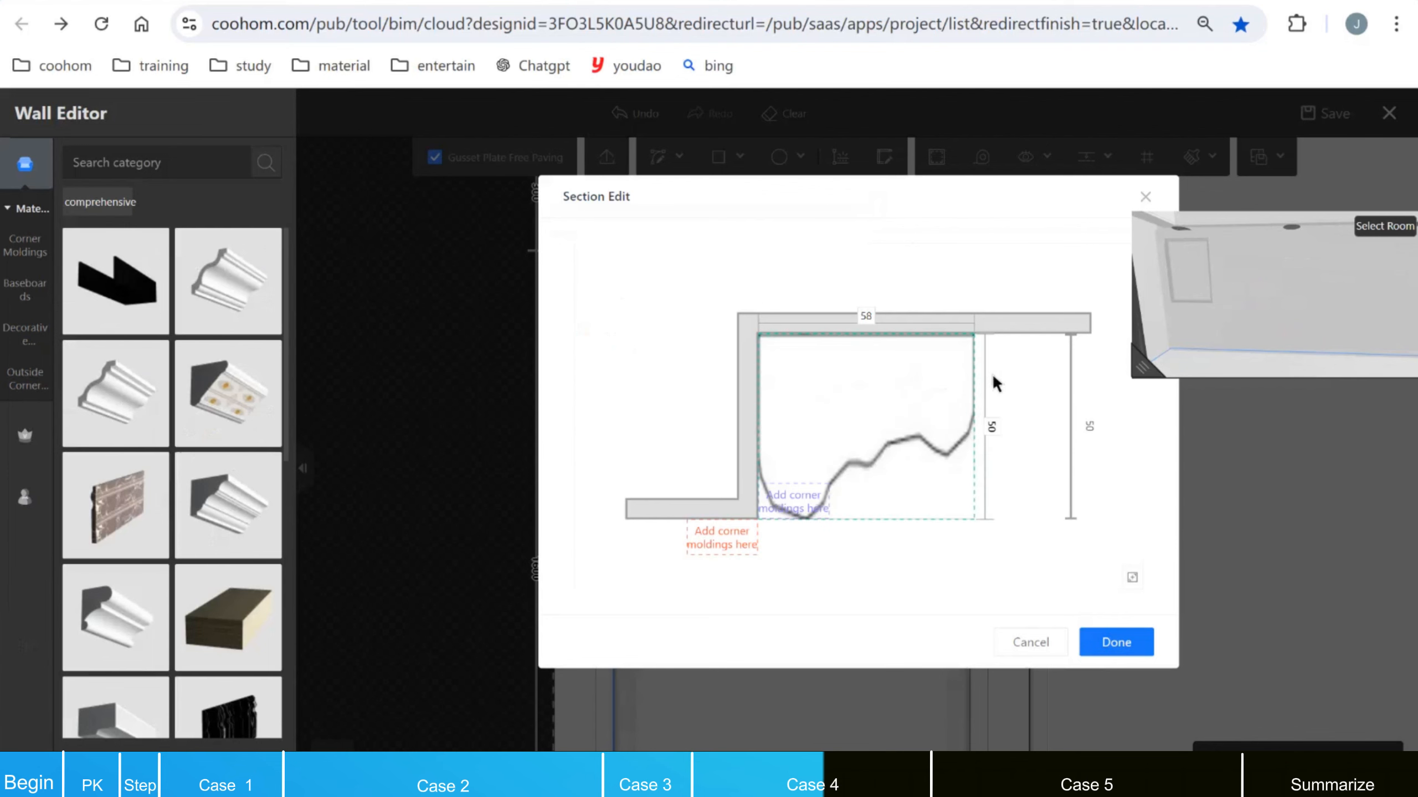
pyautogui.click(1116, 643)
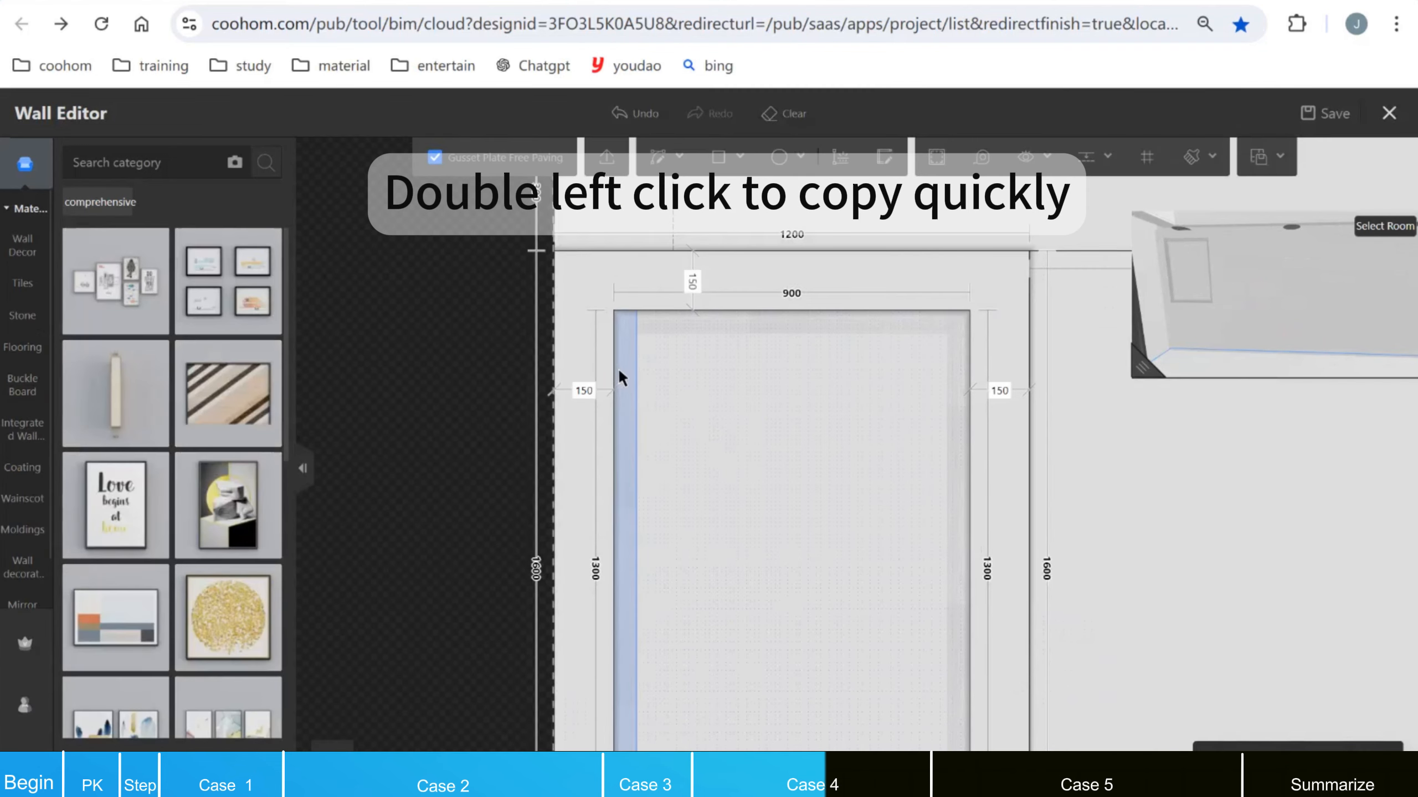
# Step: Duplicate the resized left-edge molding onto the other edges of the upper inset panel
pyautogui.click(613, 368)
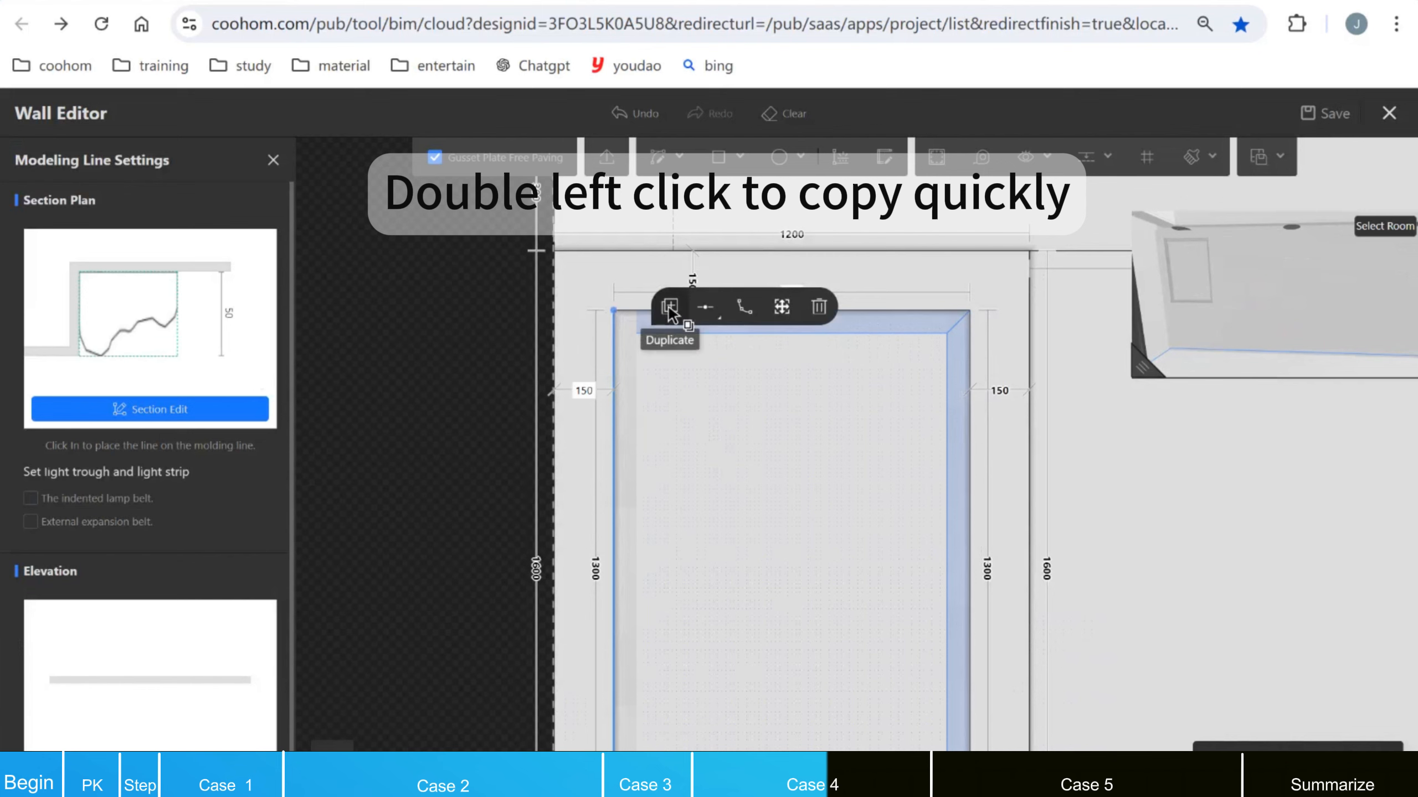
pyautogui.click(670, 307)
pyautogui.scroll(-3, 763, 468)
pyautogui.scroll(3, 747, 577)
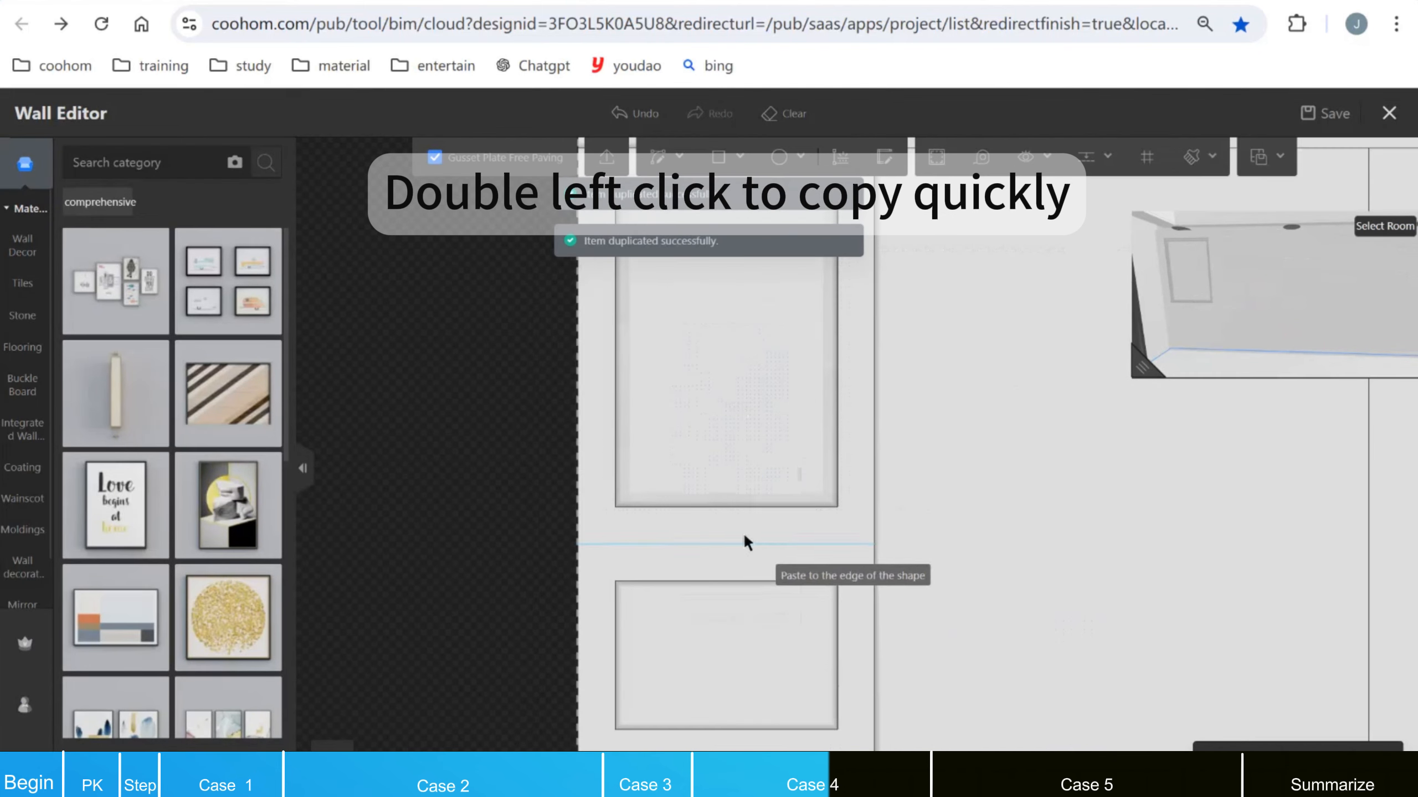
pyautogui.click(669, 508)
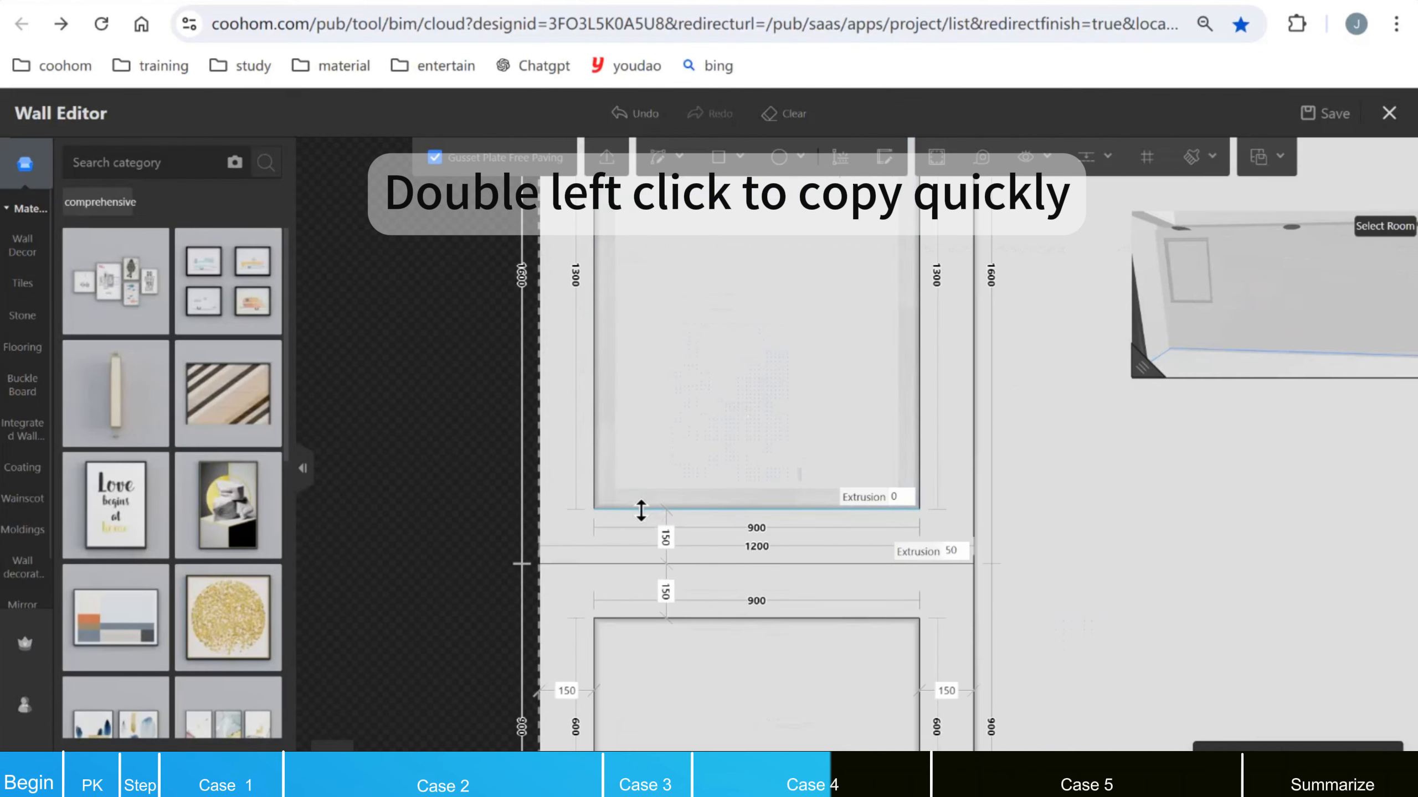
# Step: Duplicate the molding from the upper inset panel's bottom edge around the lower inset panel
pyautogui.click(641, 509)
pyautogui.click(696, 453)
pyautogui.scroll(-2, 725, 475)
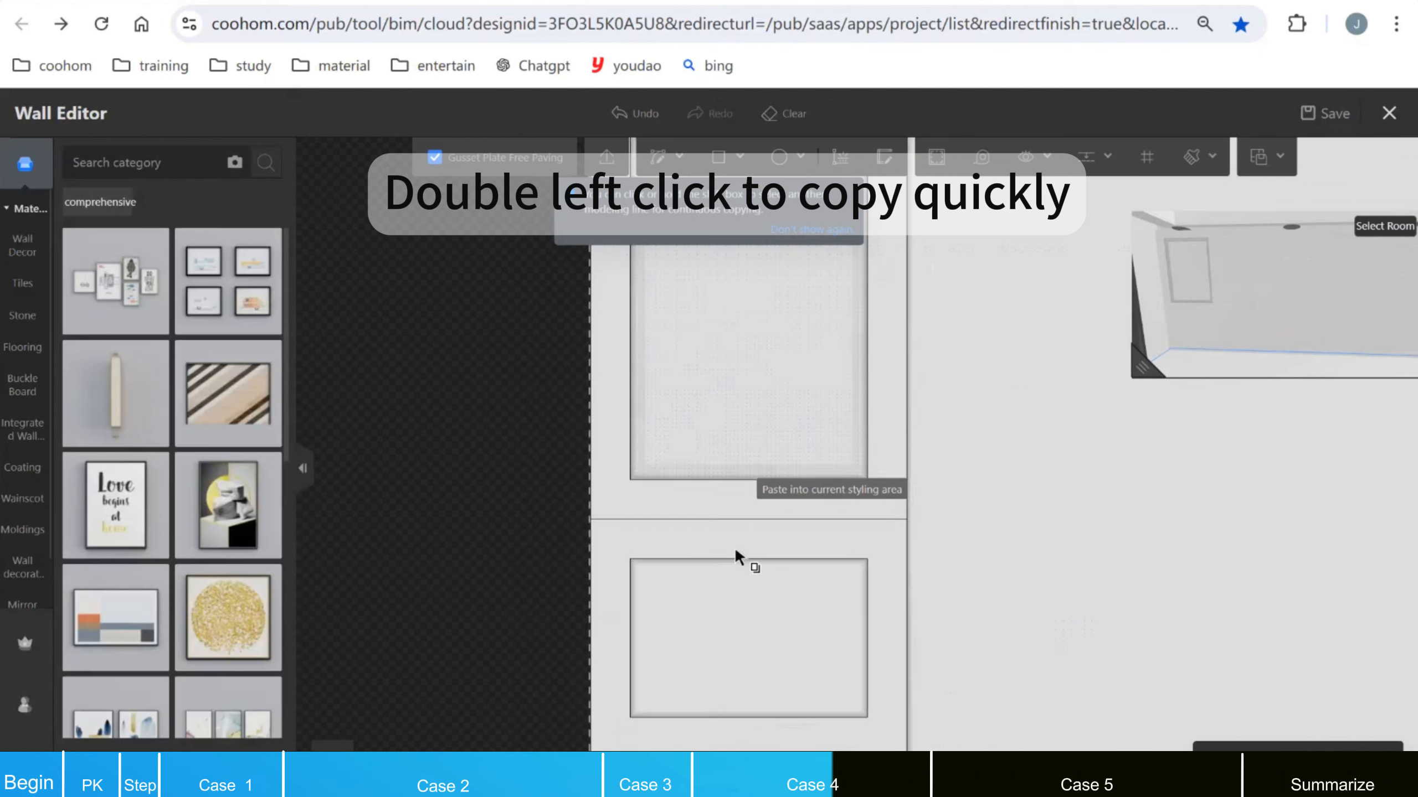
pyautogui.click(719, 629)
# Step: Duplicate the molding onto the horizontal dividing line between the upper and lower panels
pyautogui.scroll(3, 759, 544)
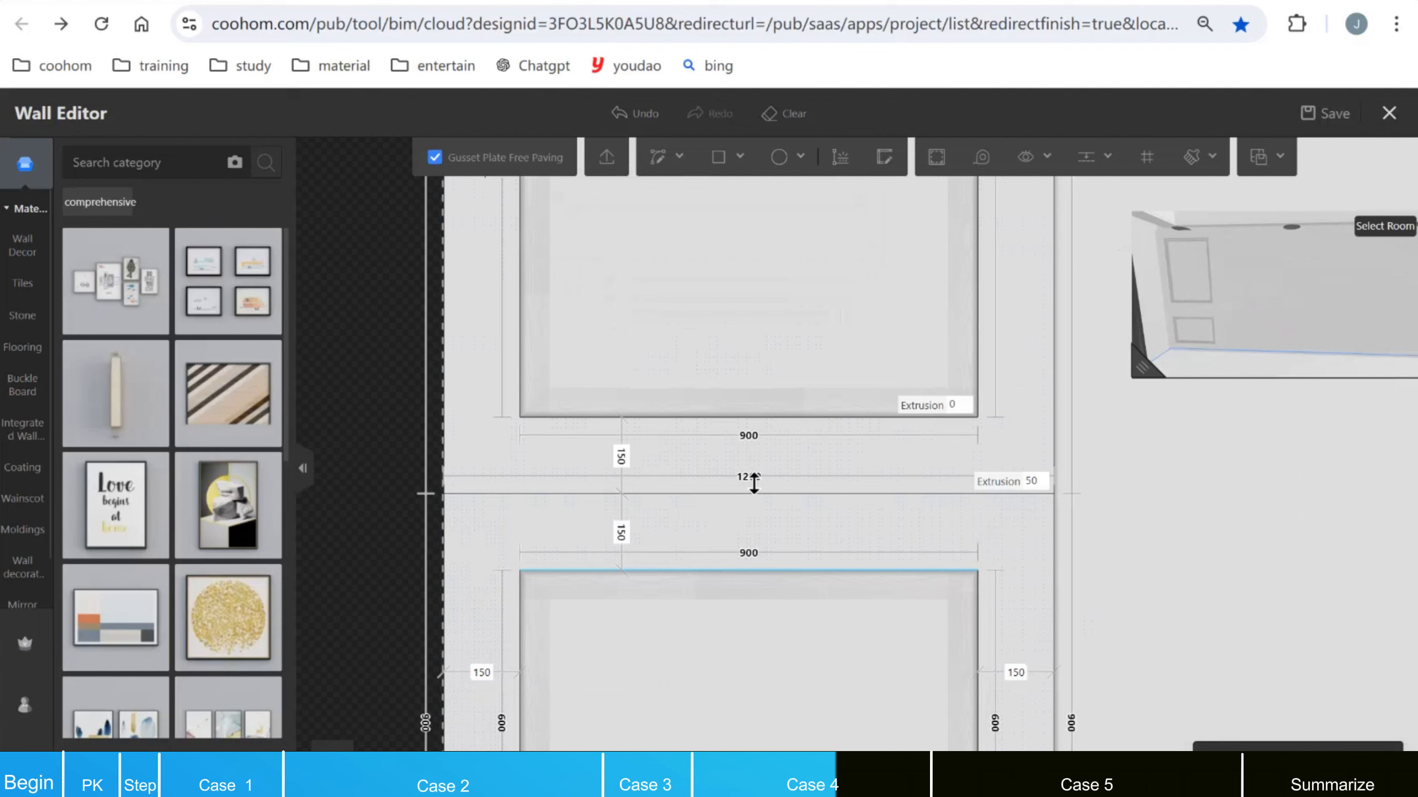
pyautogui.click(754, 482)
pyautogui.click(750, 522)
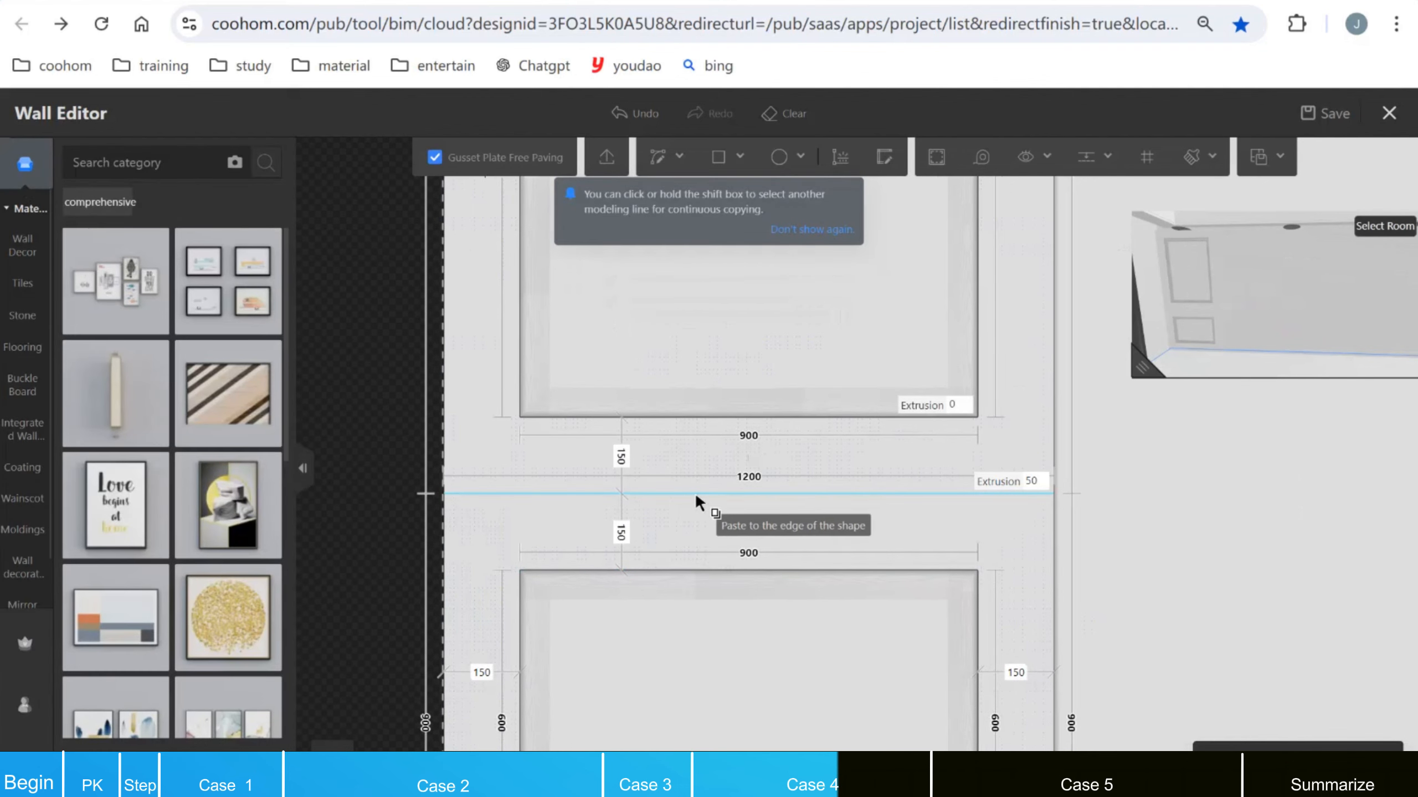
pyautogui.click(695, 492)
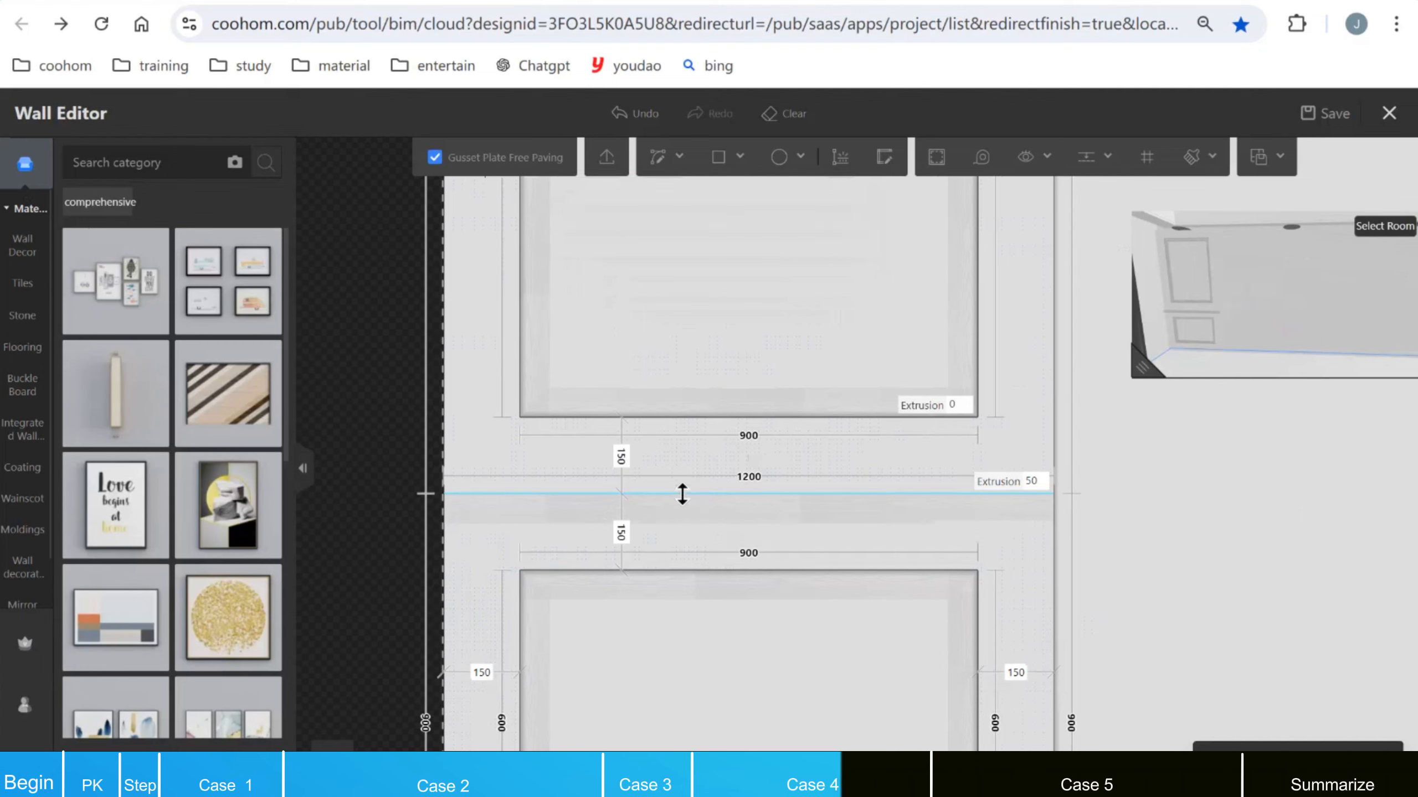
# Step: Try to duplicate the dividing line's molding around the upper border frame, and undo the paste
pyautogui.click(775, 477)
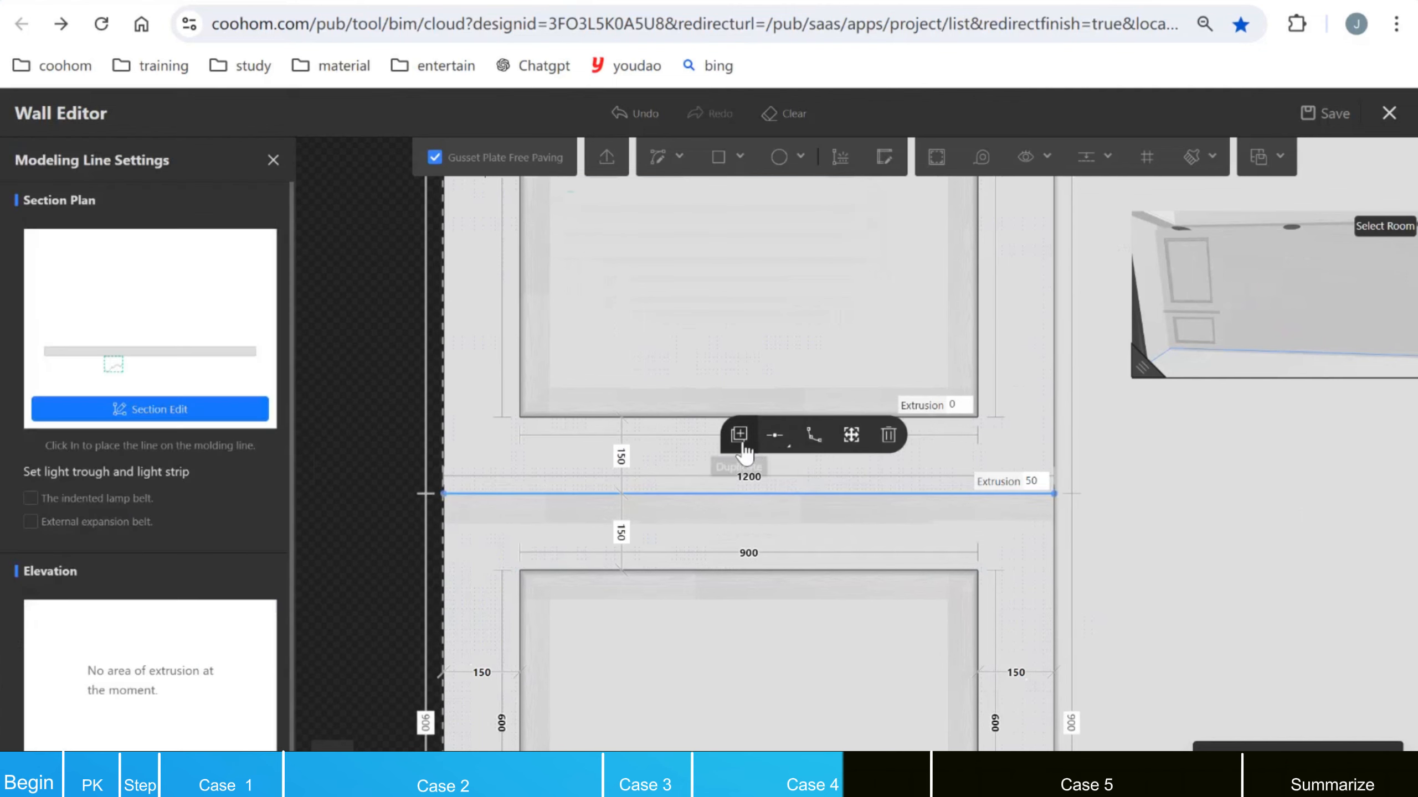
pyautogui.click(742, 436)
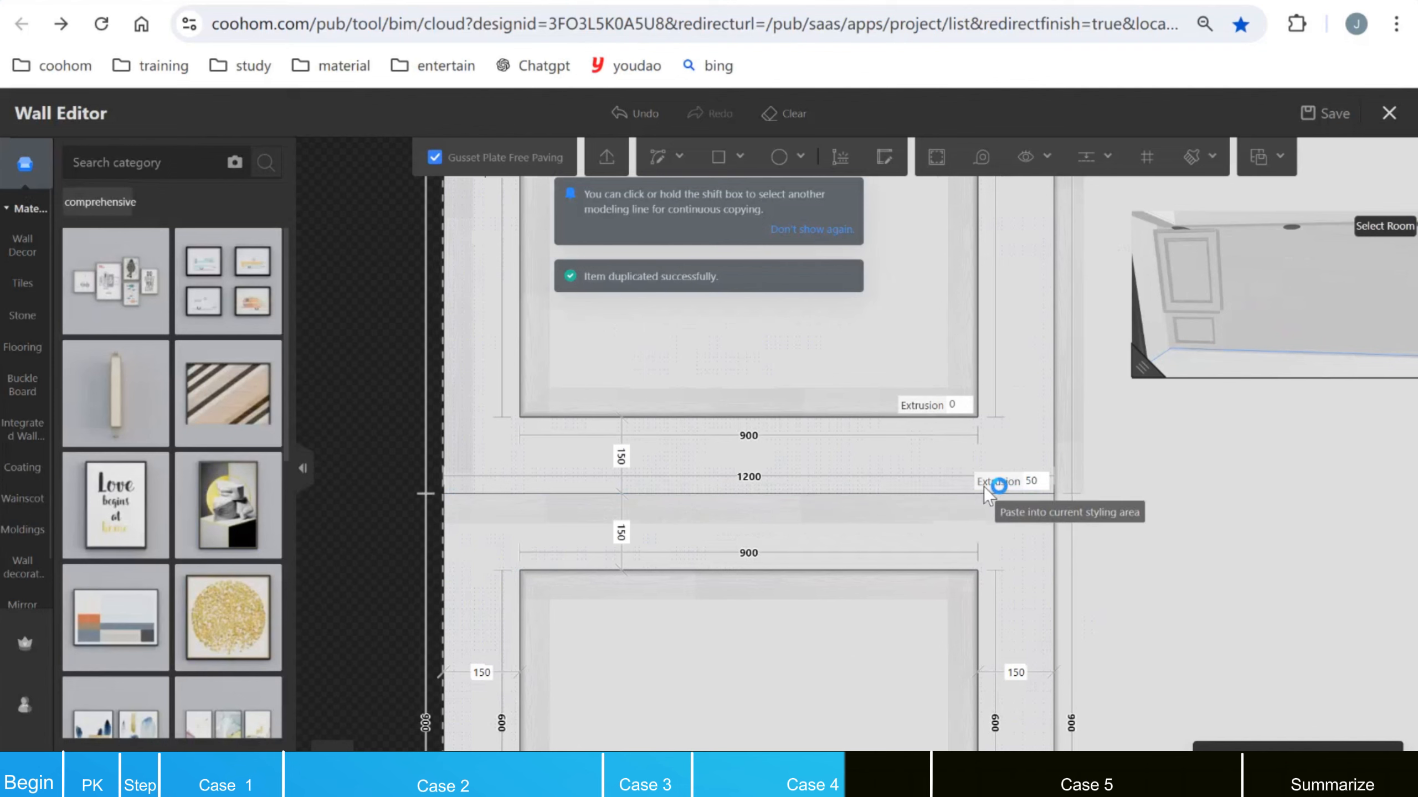
pyautogui.hotkey('ctrl', 'z')
pyautogui.press('Escape')
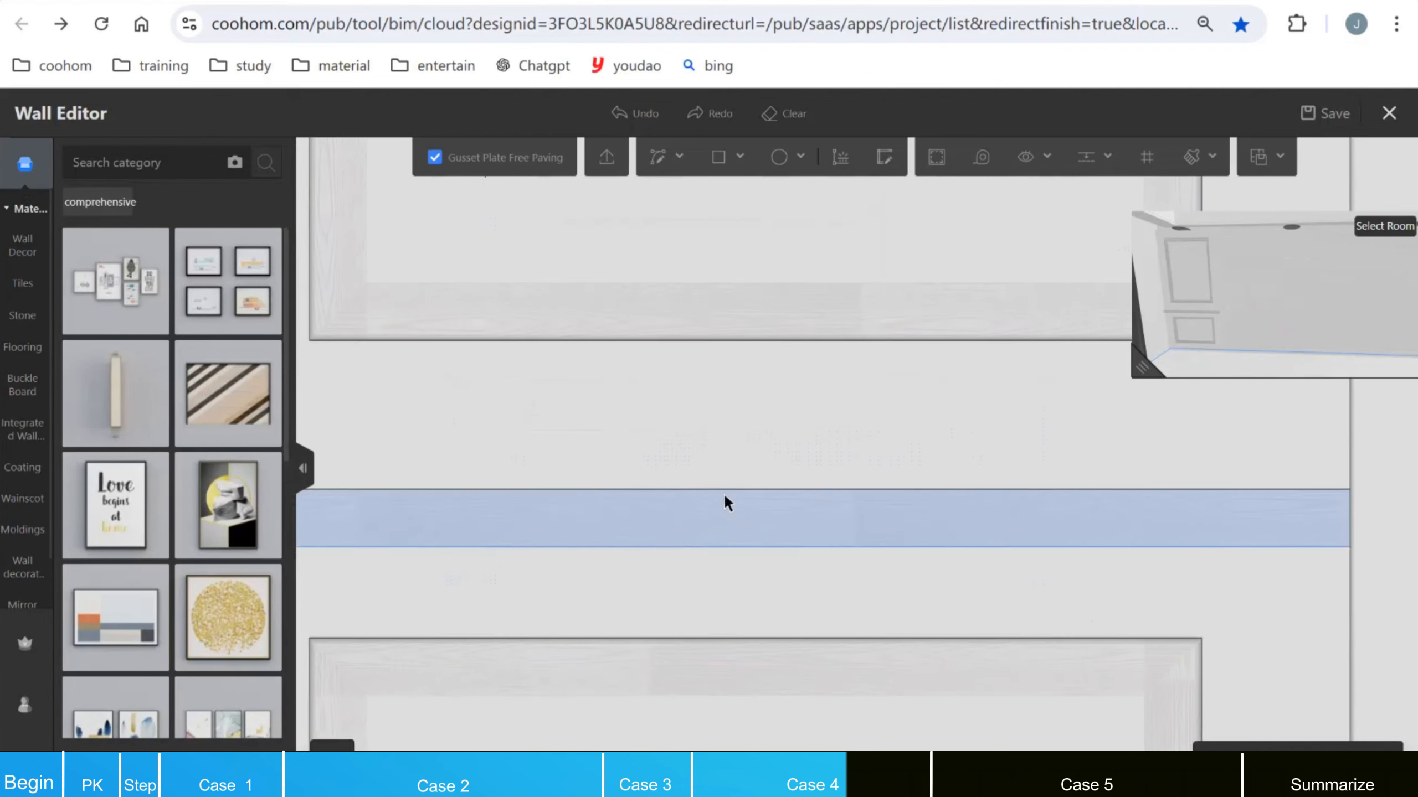
# Step: Try to duplicate the upper inset panel's bottom-edge molding around the surrounding border frame, and undo the paste
pyautogui.scroll(3, 724, 500)
pyautogui.click(839, 341)
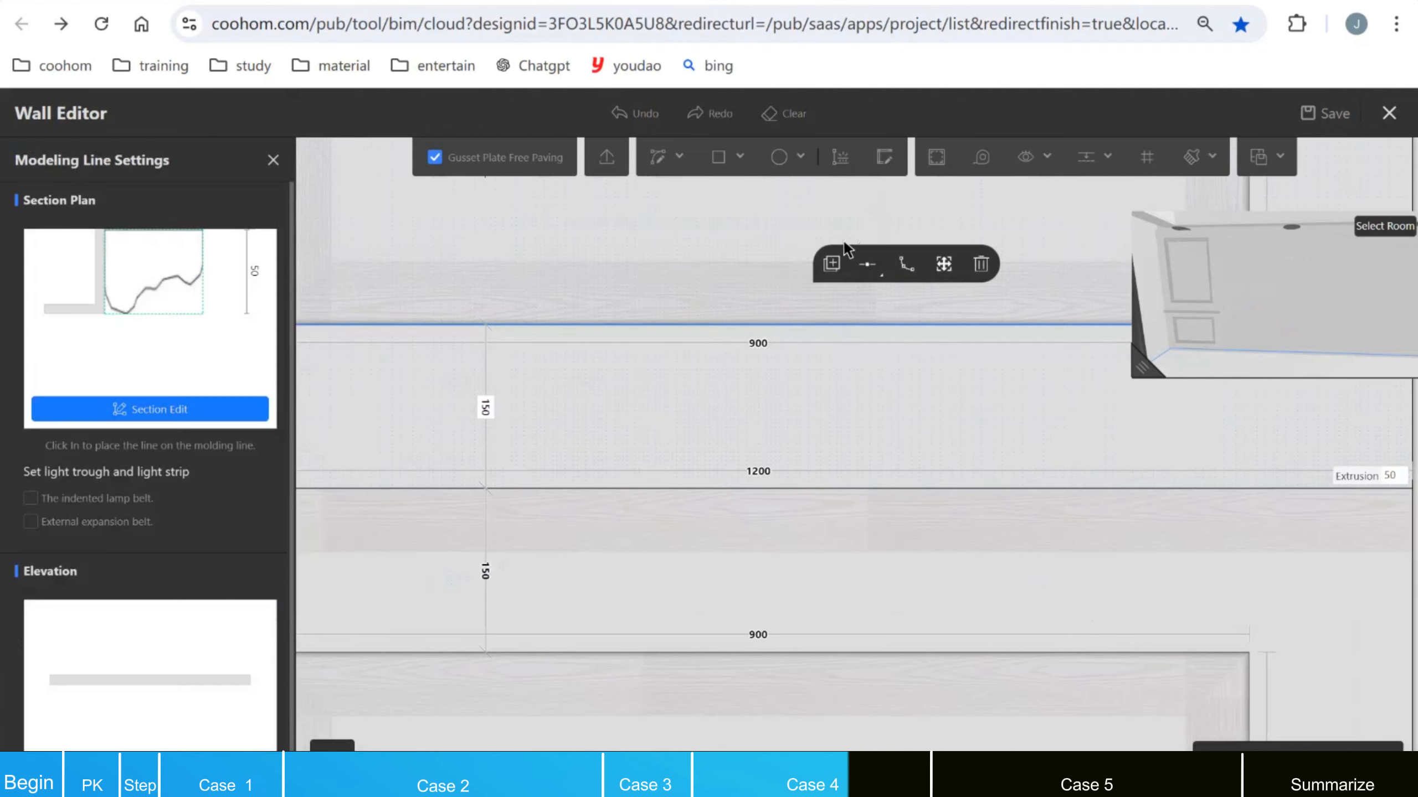
pyautogui.click(829, 262)
pyautogui.scroll(-3, 943, 410)
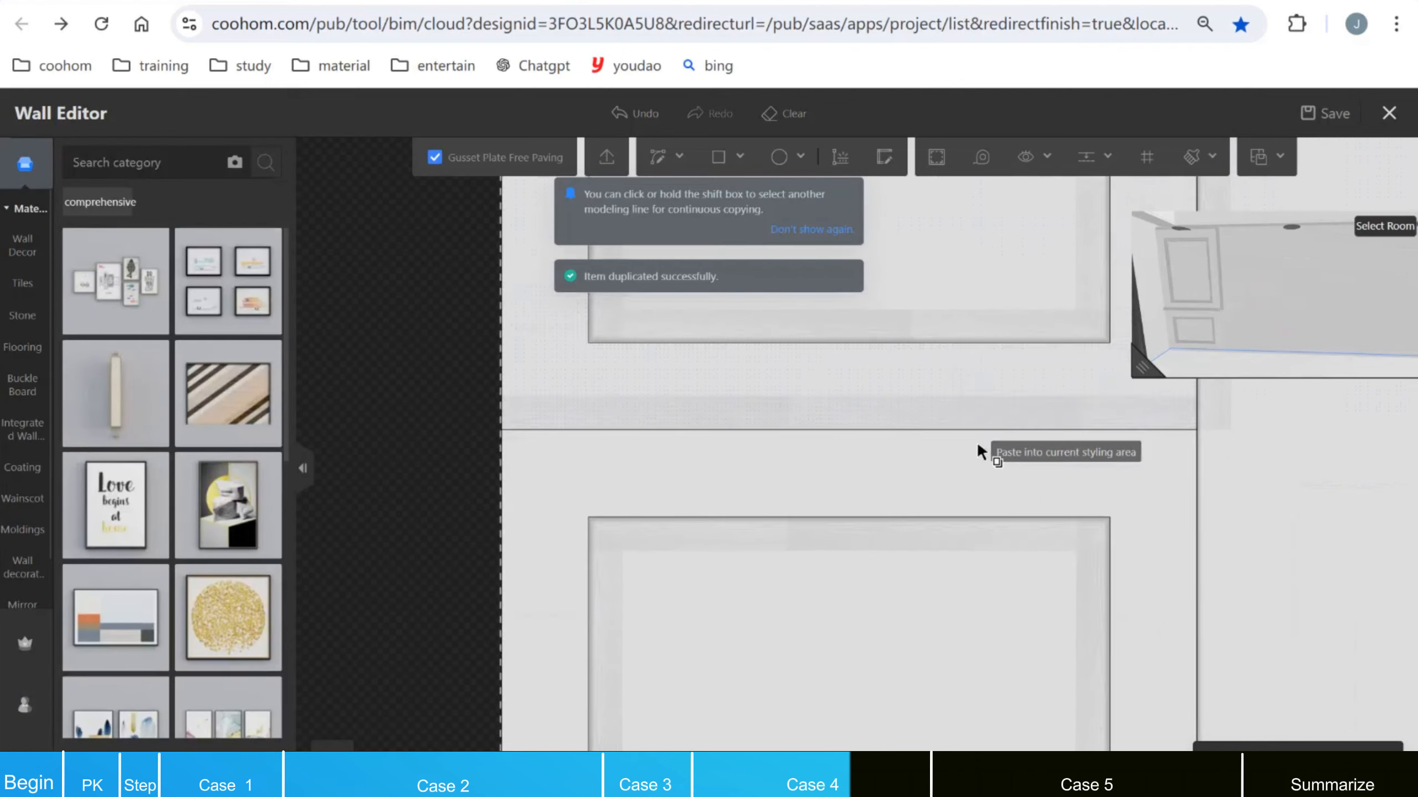
pyautogui.press('Escape')
pyautogui.scroll(-2, 928, 401)
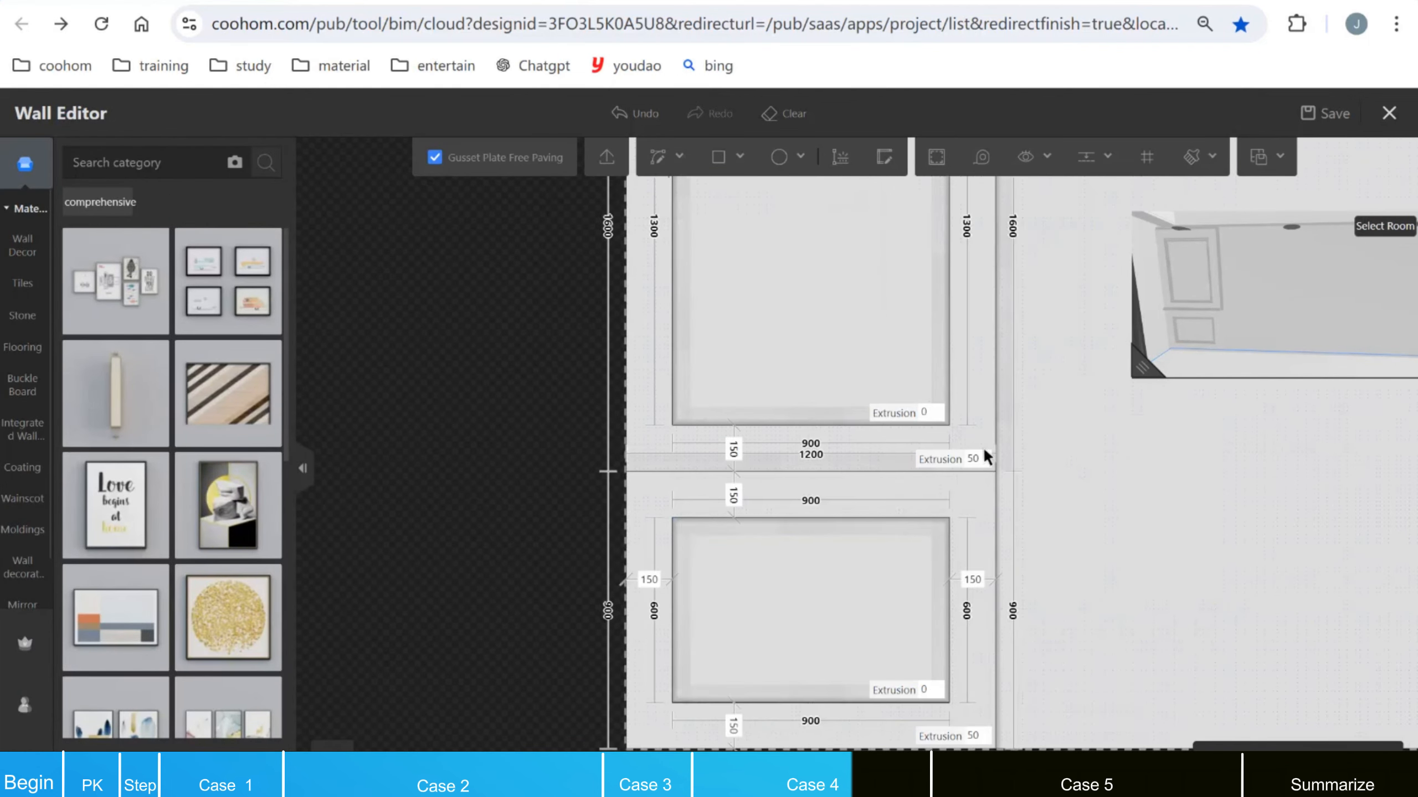
pyautogui.hotkey('ctrl', 'z')
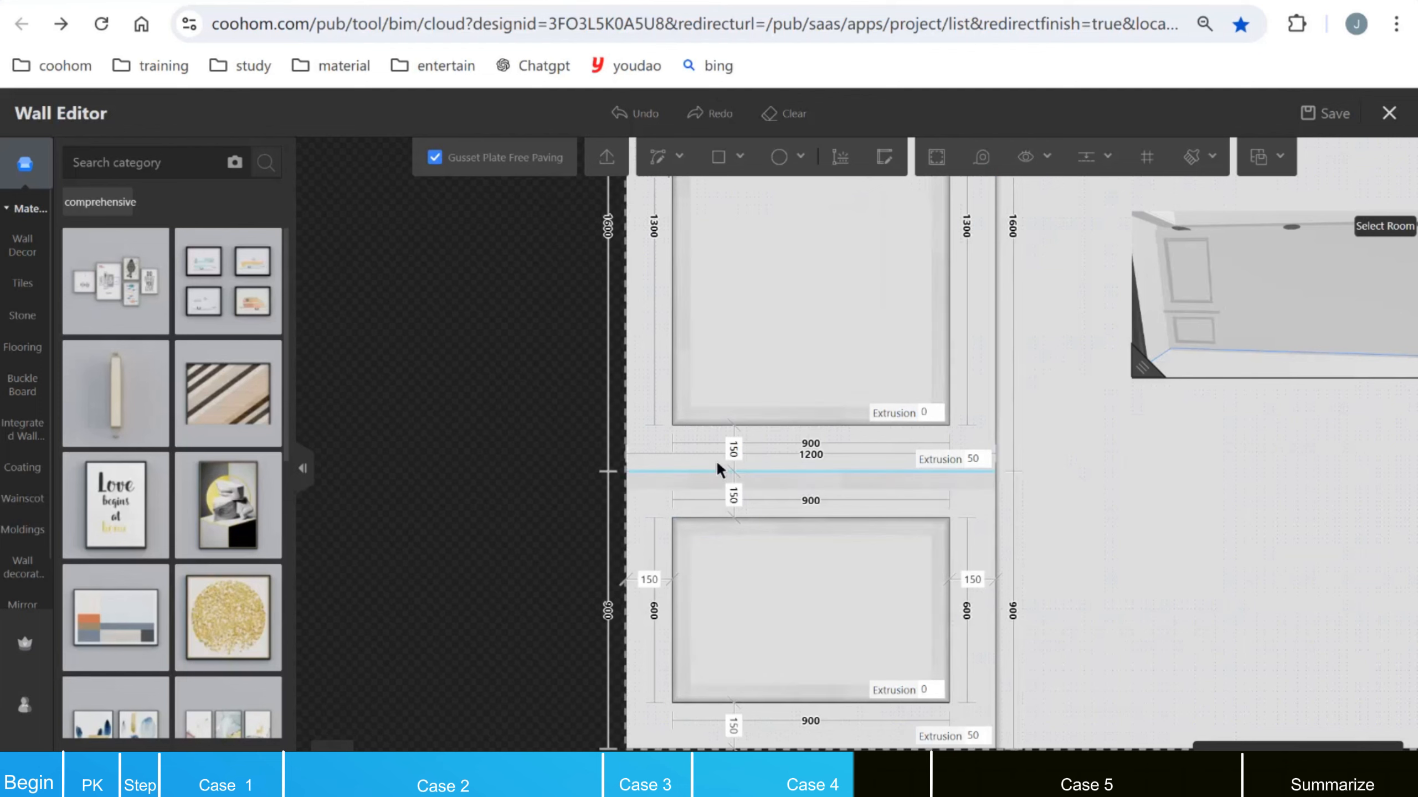
# Step: Add a matching white decorative molding to the empty side of the area line in the horizontal dividing line's section
pyautogui.scroll(2, 695, 473)
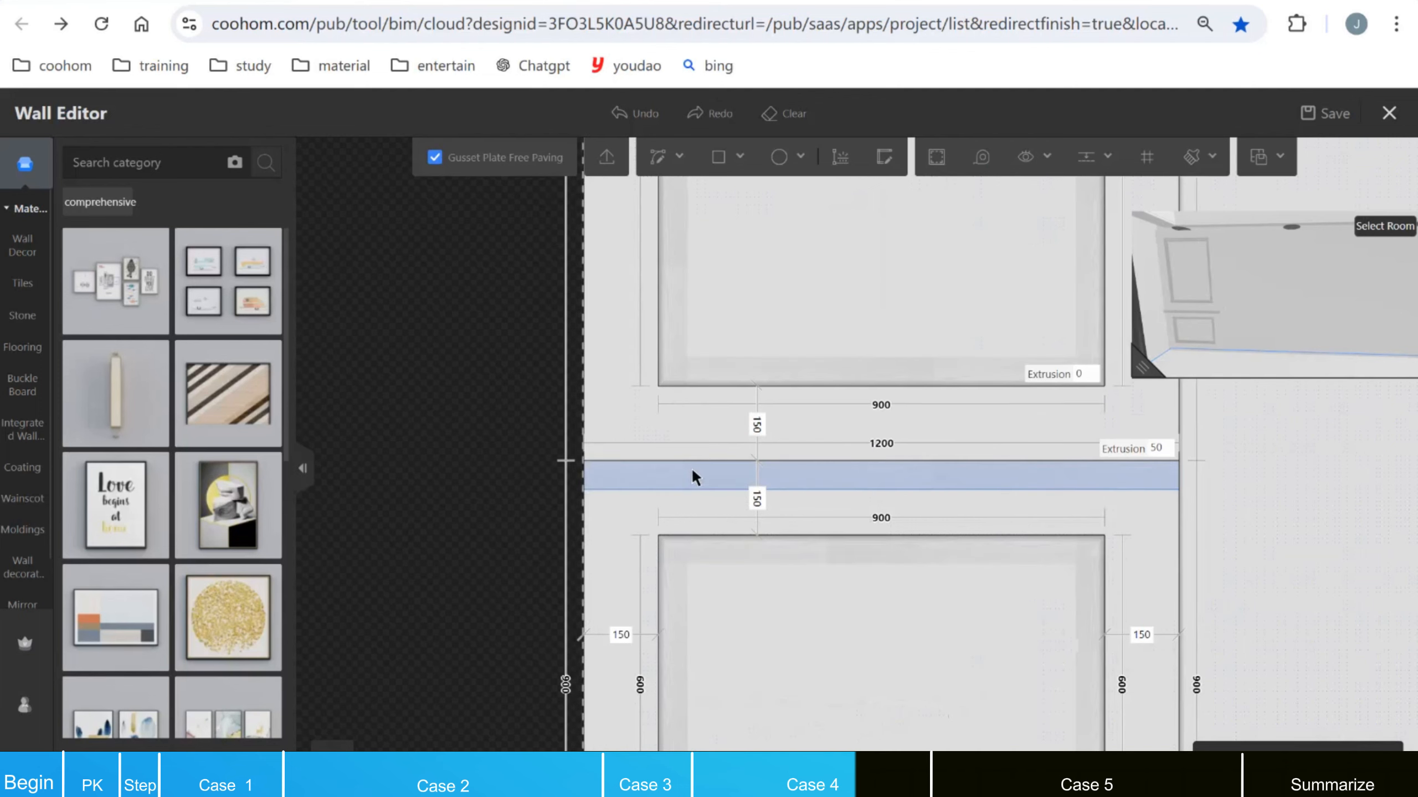
pyautogui.click(691, 460)
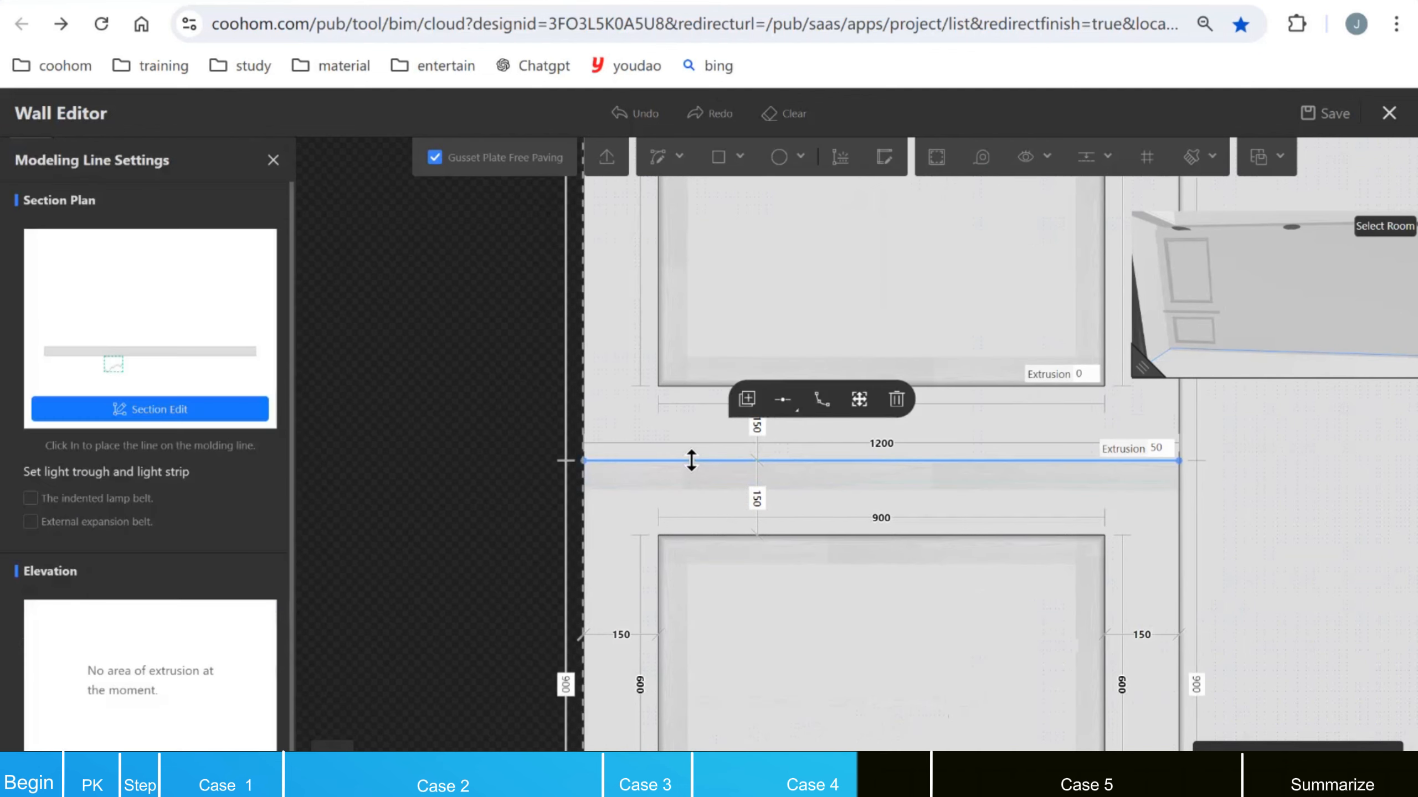
pyautogui.click(218, 413)
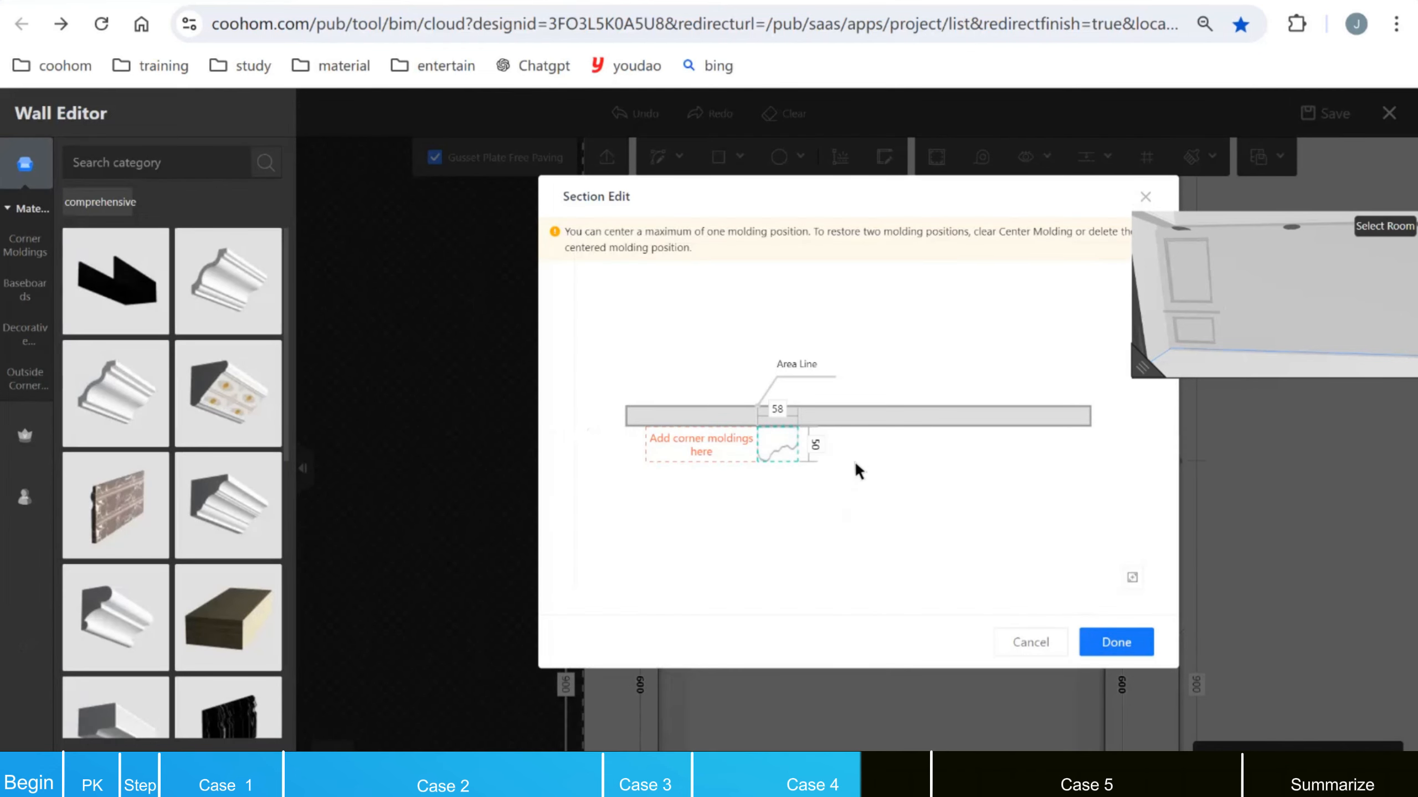
pyautogui.scroll(4, 826, 469)
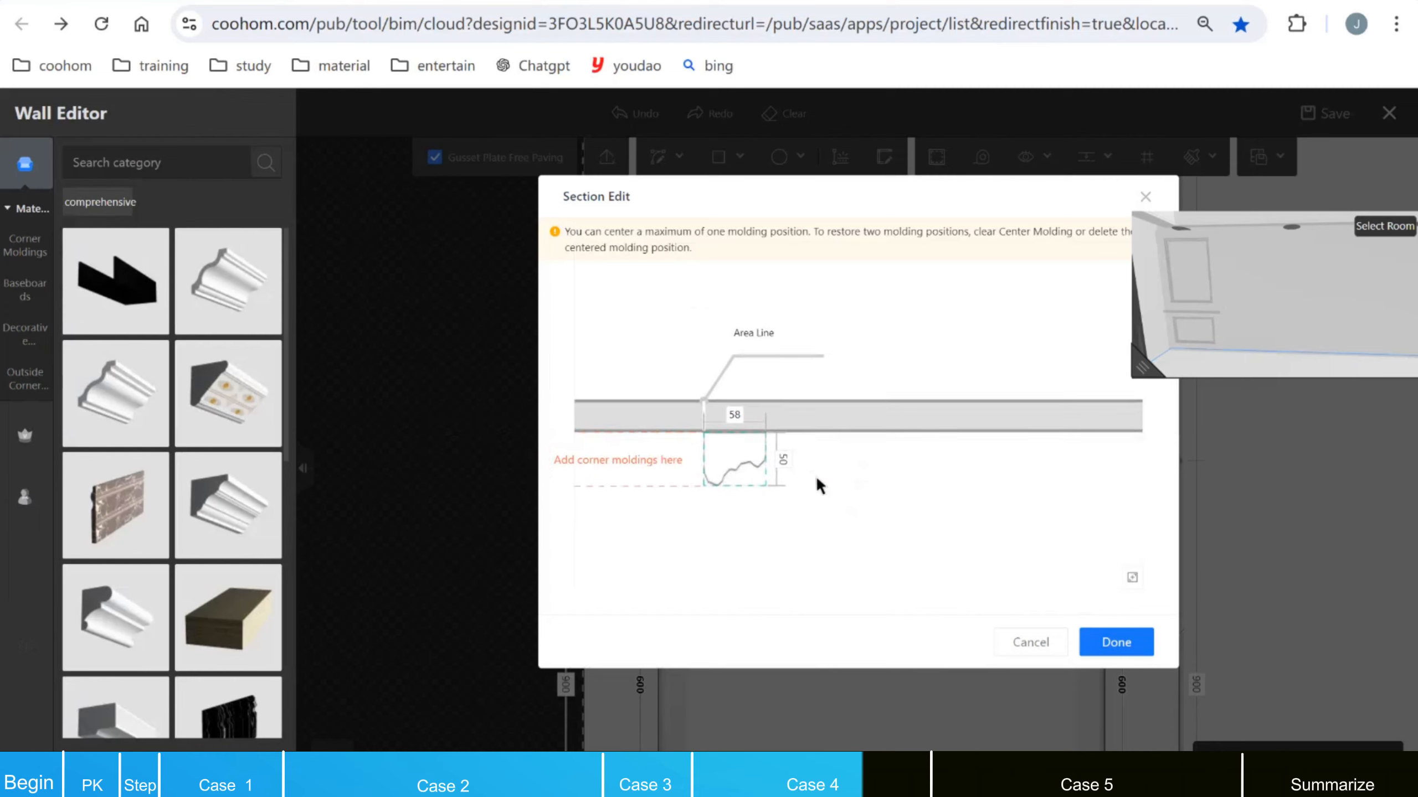
pyautogui.scroll(-1, 819, 485)
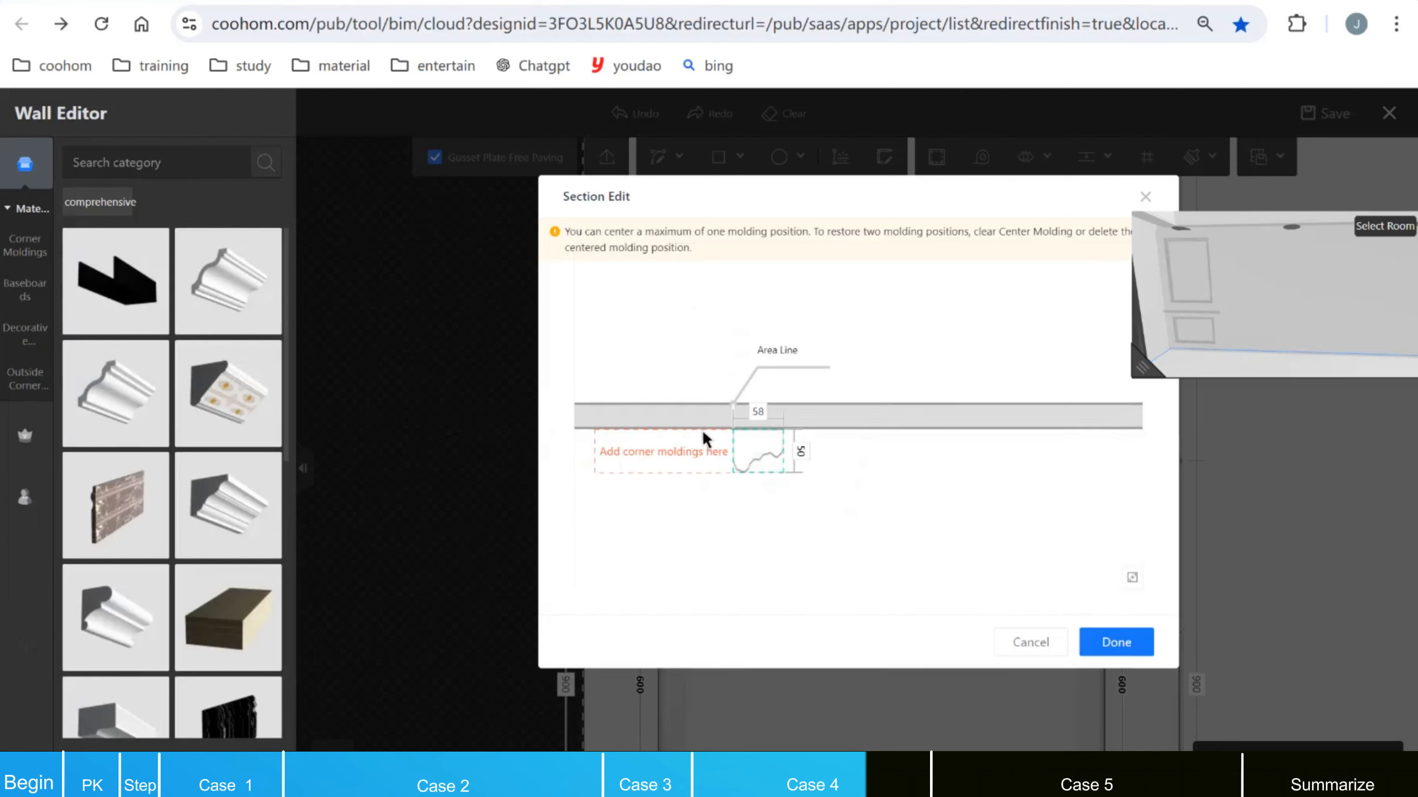
pyautogui.scroll(-5, 223, 486)
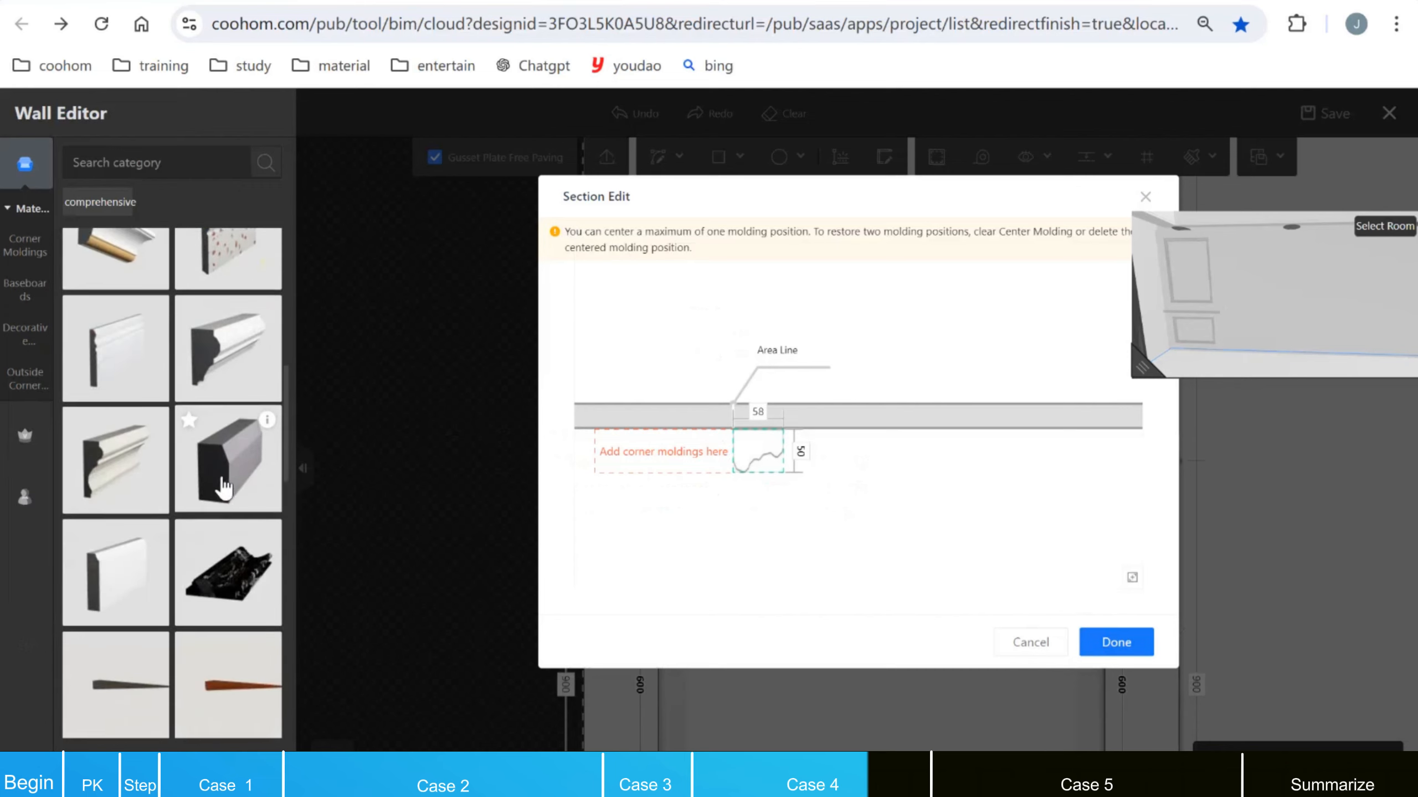
pyautogui.scroll(-10, 223, 485)
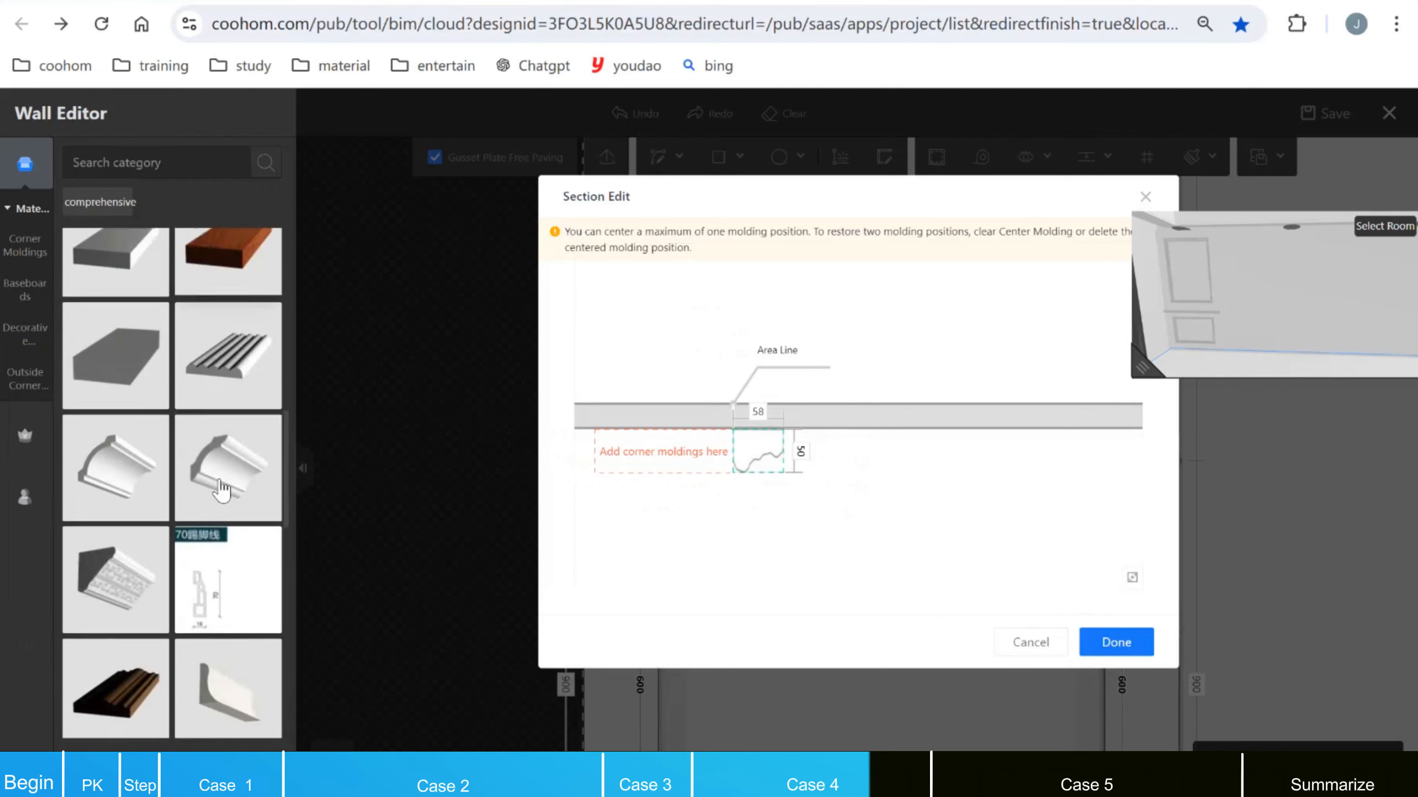
pyautogui.scroll(-10, 222, 489)
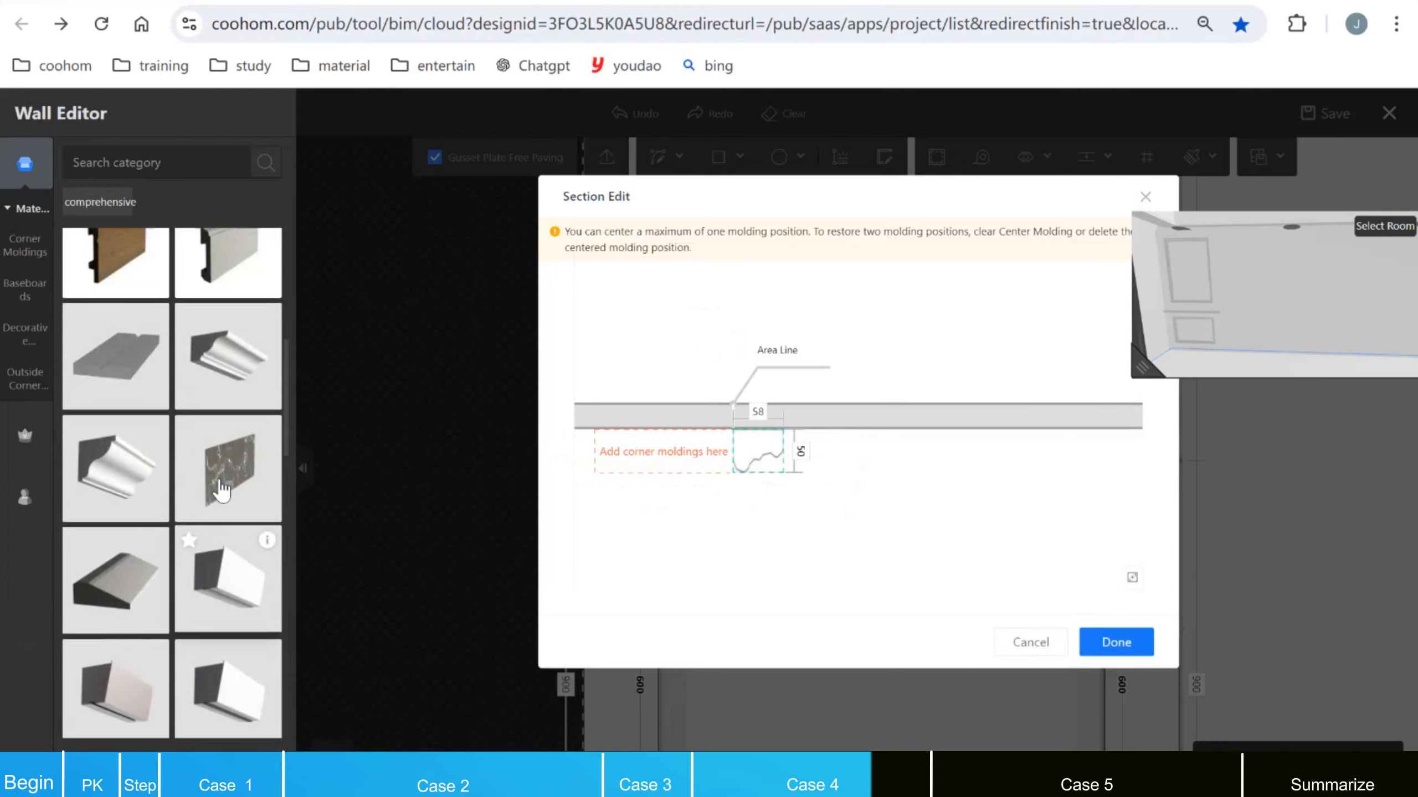
pyautogui.scroll(-10, 222, 489)
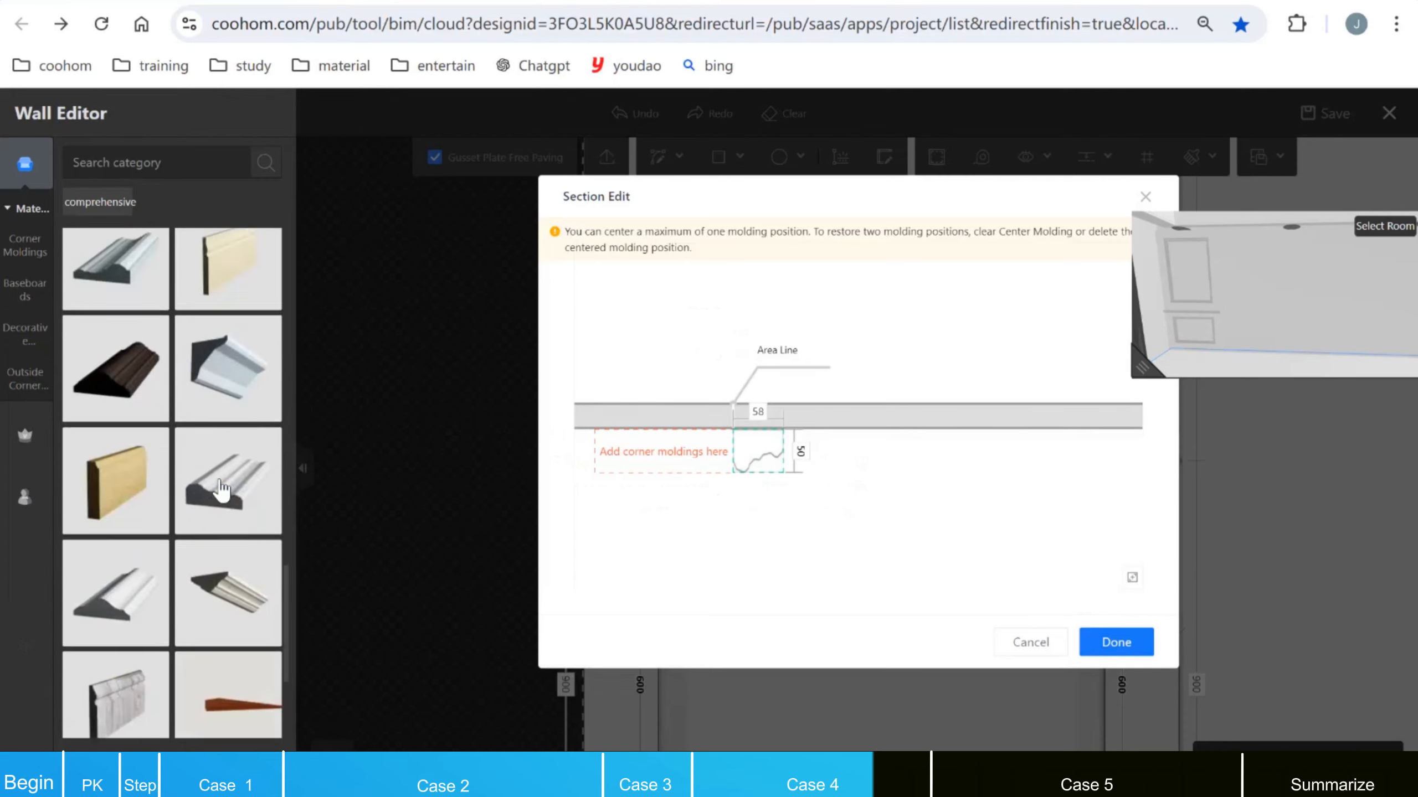
pyautogui.scroll(-6, 222, 489)
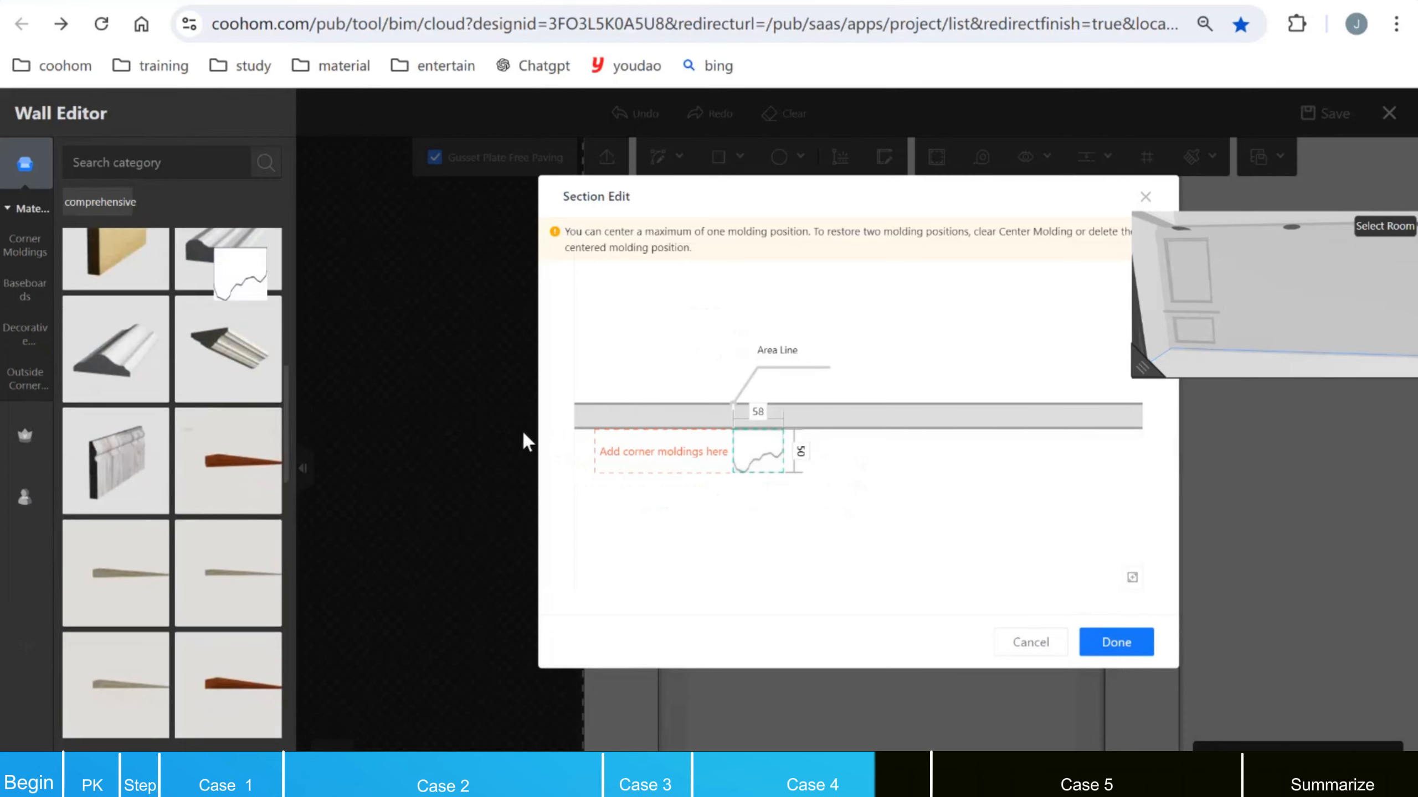
pyautogui.moveTo(525, 441); pyautogui.dragTo(735, 479)
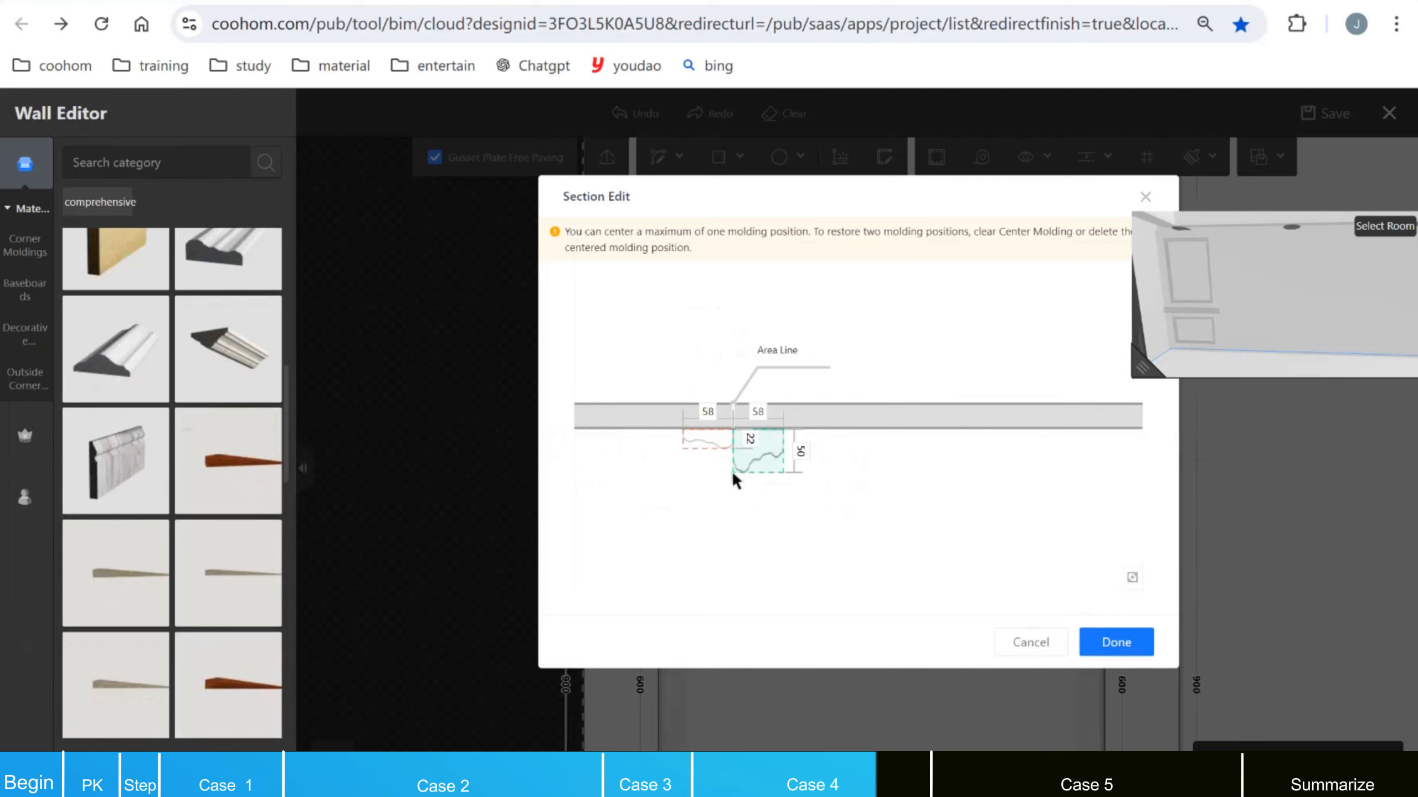
# Step: Set the newly added molding's width to 50 mm, finish the section edit and check the dividing line in the 3D preview
pyautogui.click(692, 453)
pyautogui.click(693, 450)
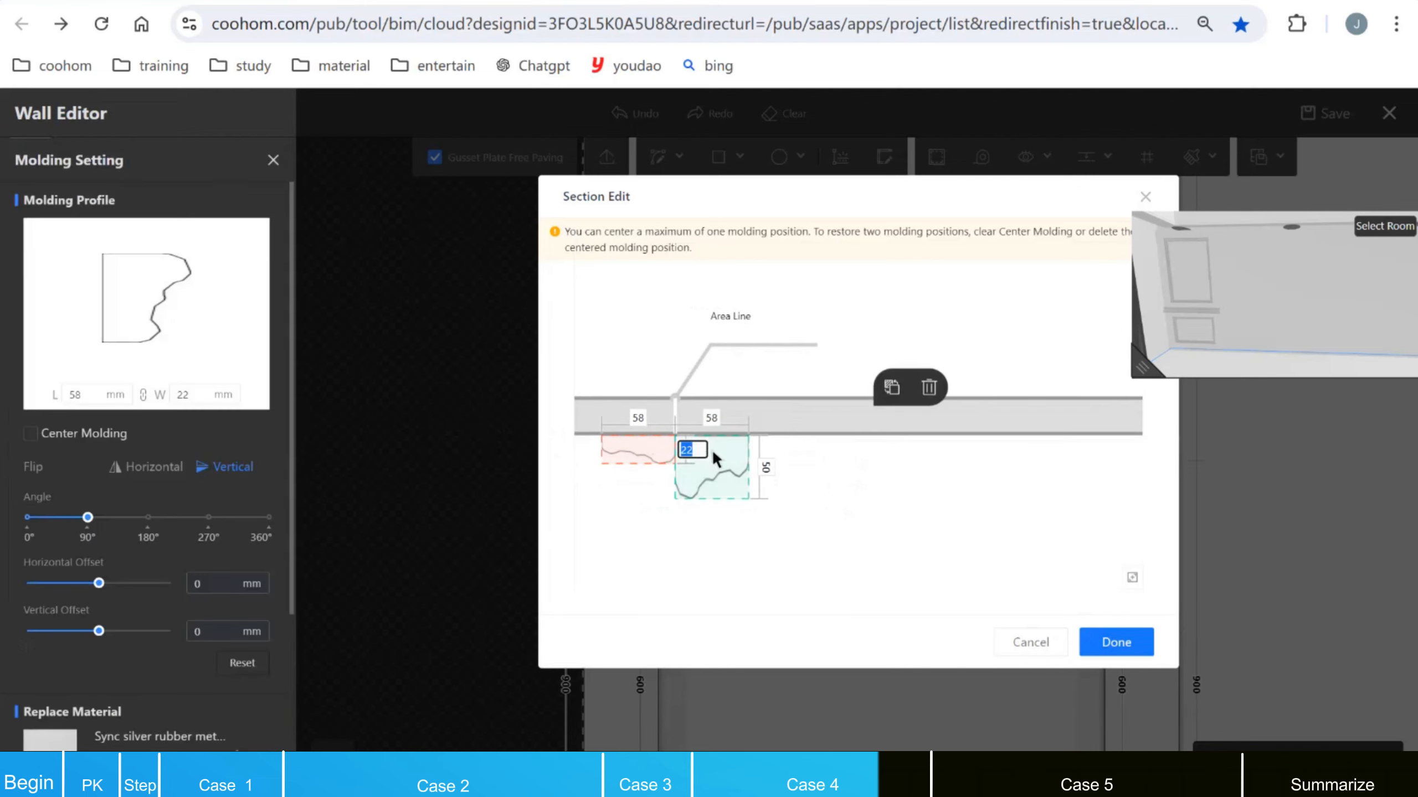
pyautogui.write('50')
pyautogui.press('Return')
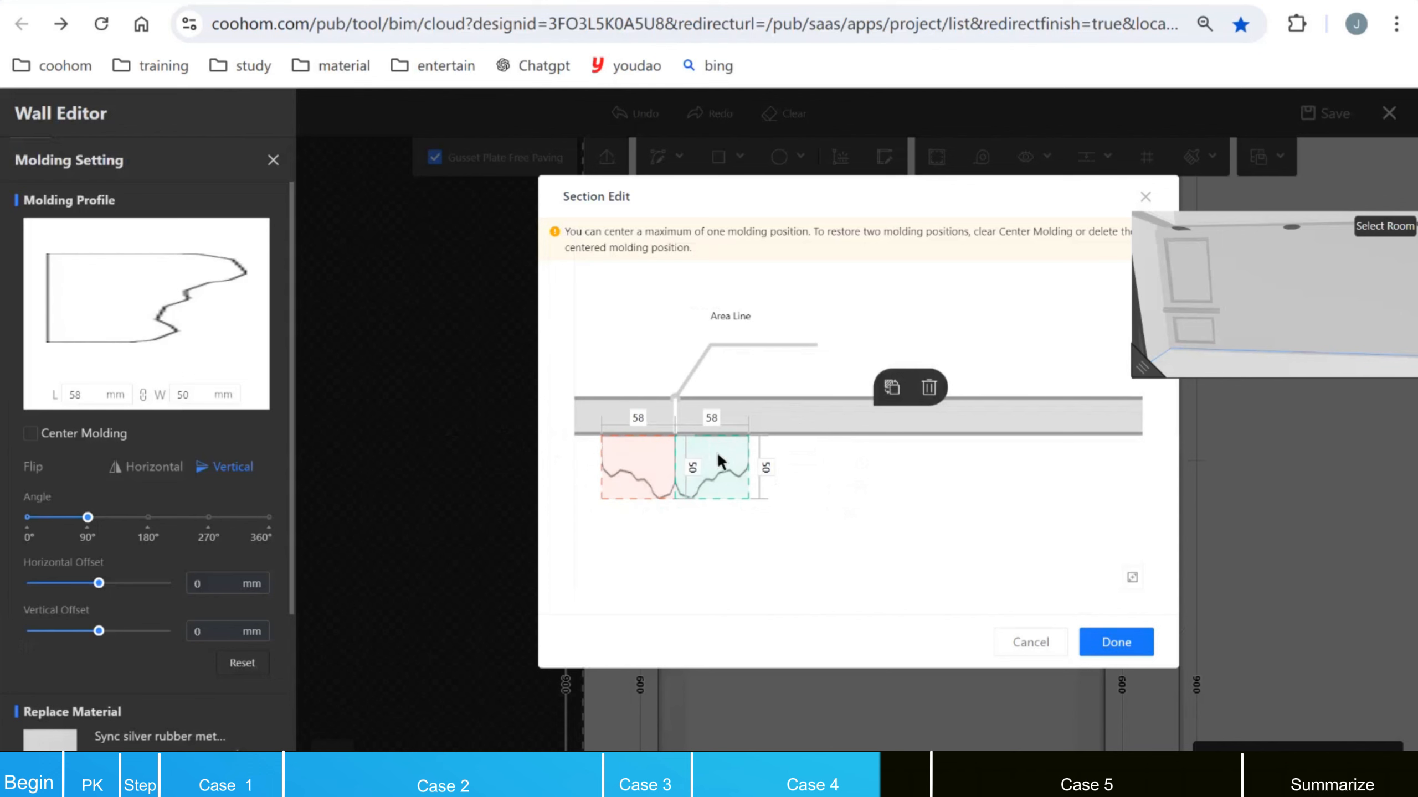
pyautogui.click(1114, 642)
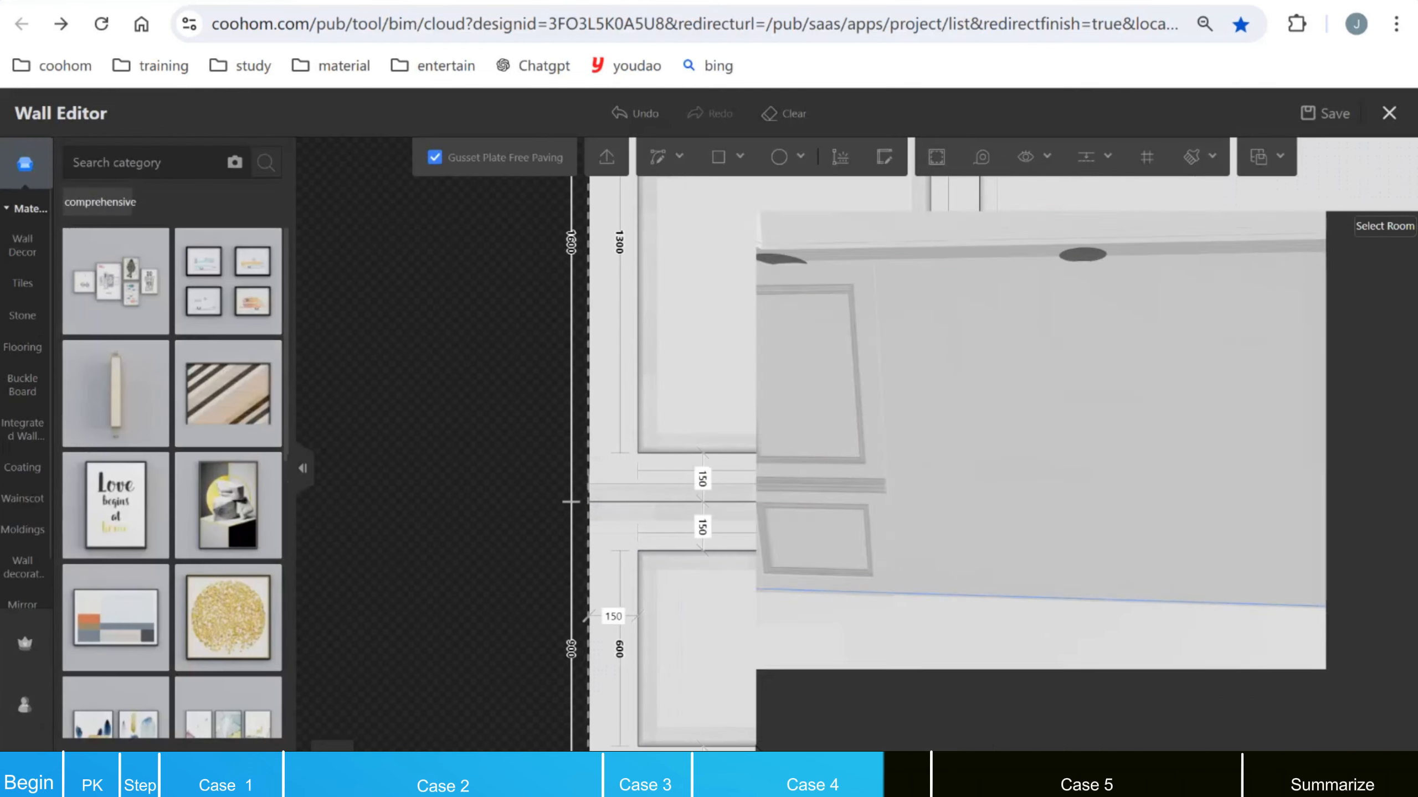
pyautogui.moveTo(1114, 541); pyautogui.dragTo(922, 638)
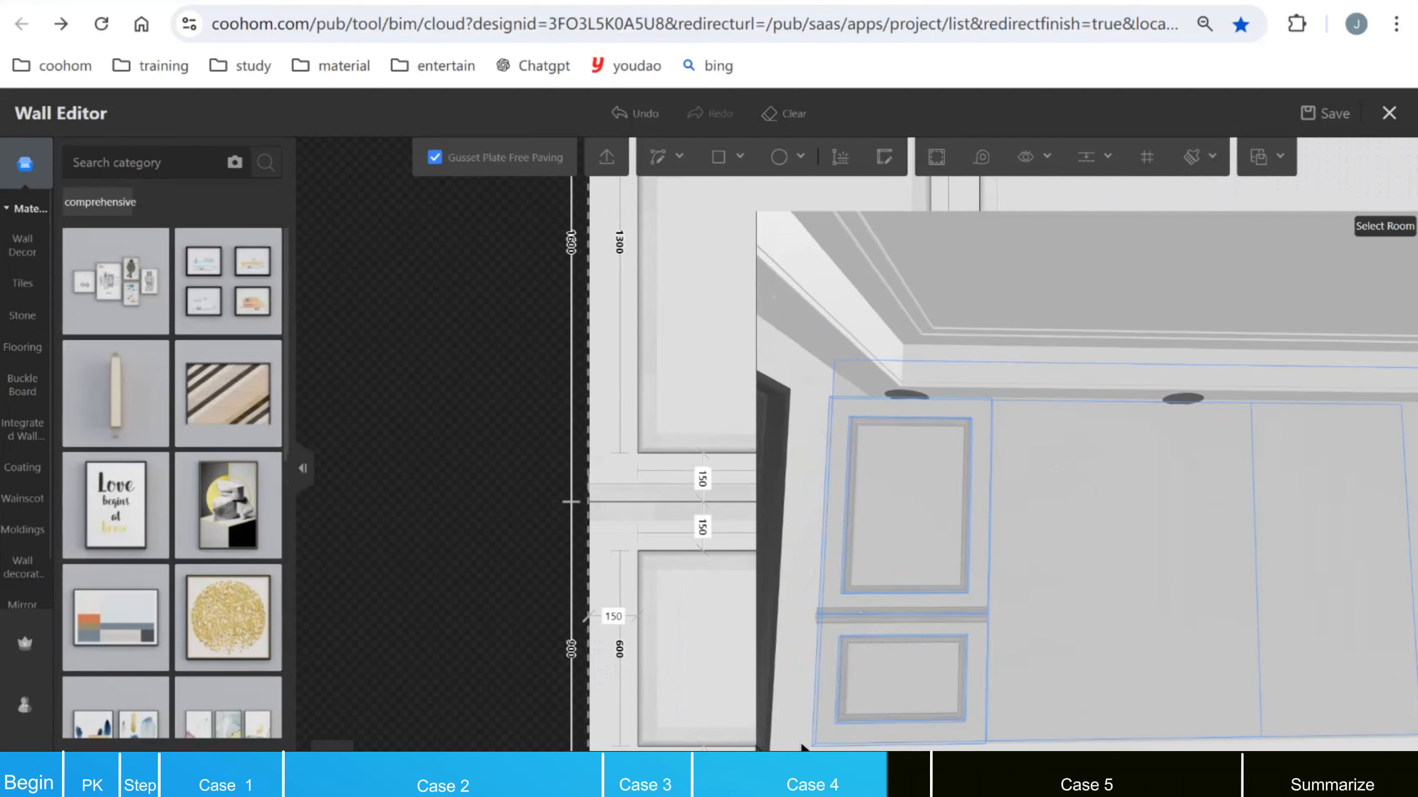
# Step: Duplicate the whole molded two-panel section onto the empty 1200 mm wide section beyond the 2000 mm area
pyautogui.scroll(-5, 826, 542)
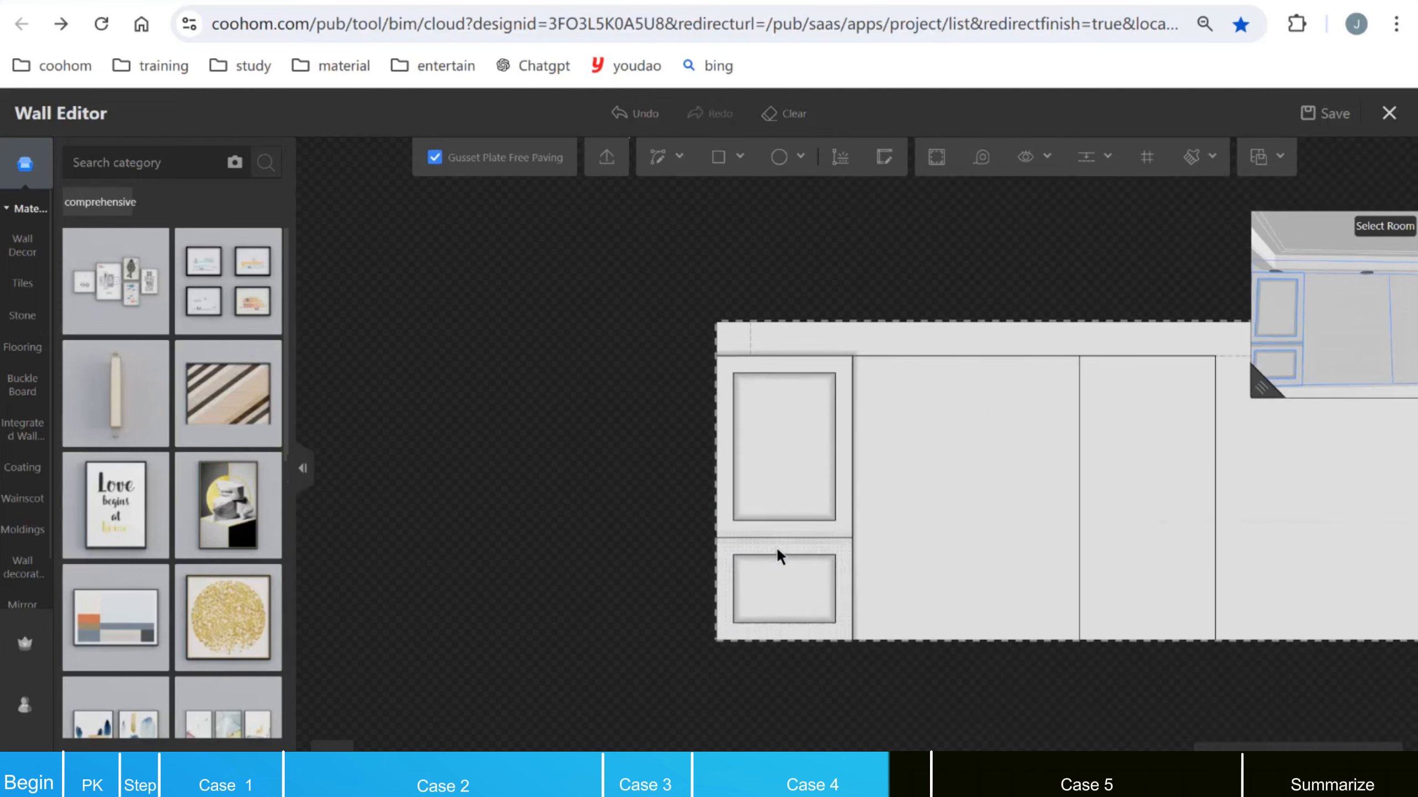
pyautogui.moveTo(684, 356); pyautogui.dragTo(887, 693)
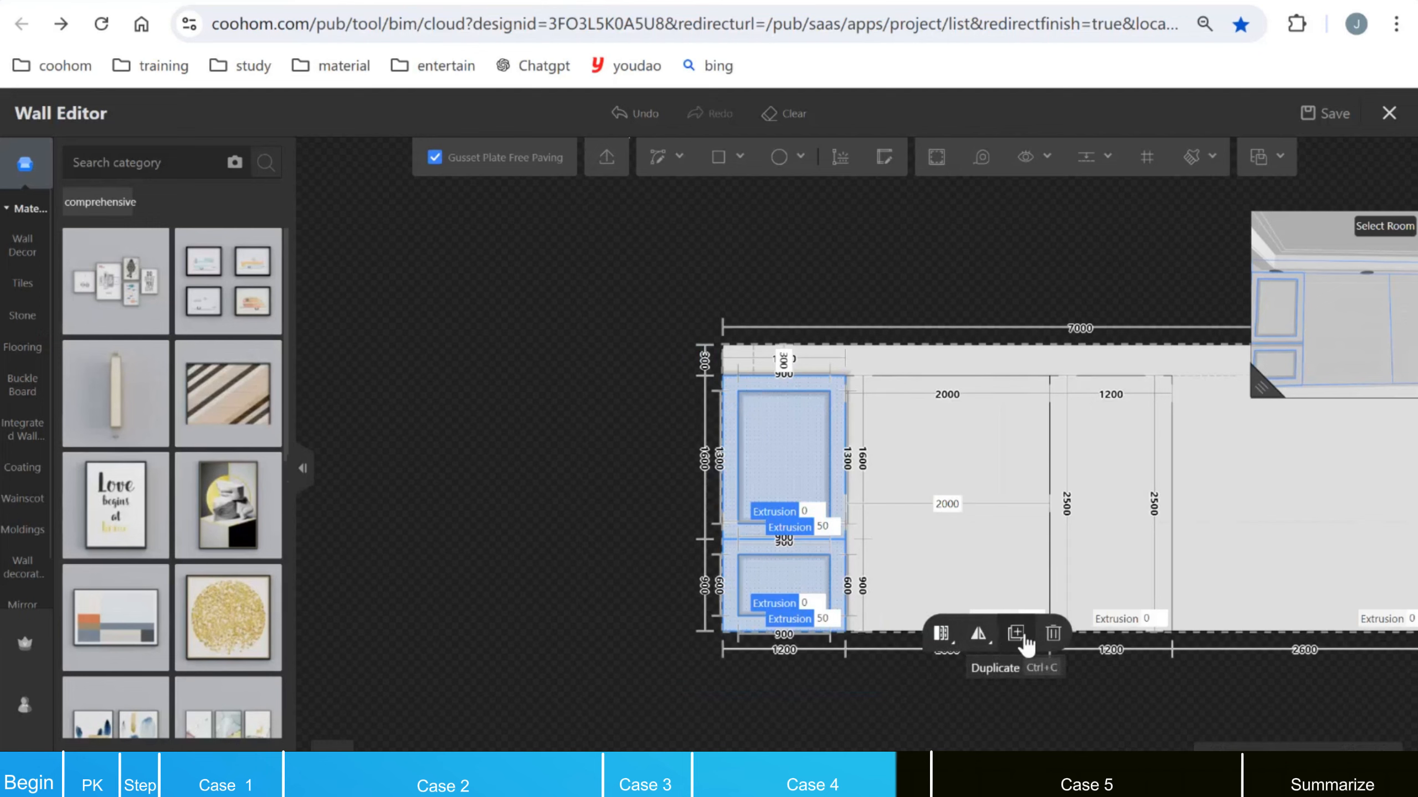
pyautogui.moveTo(1017, 632)
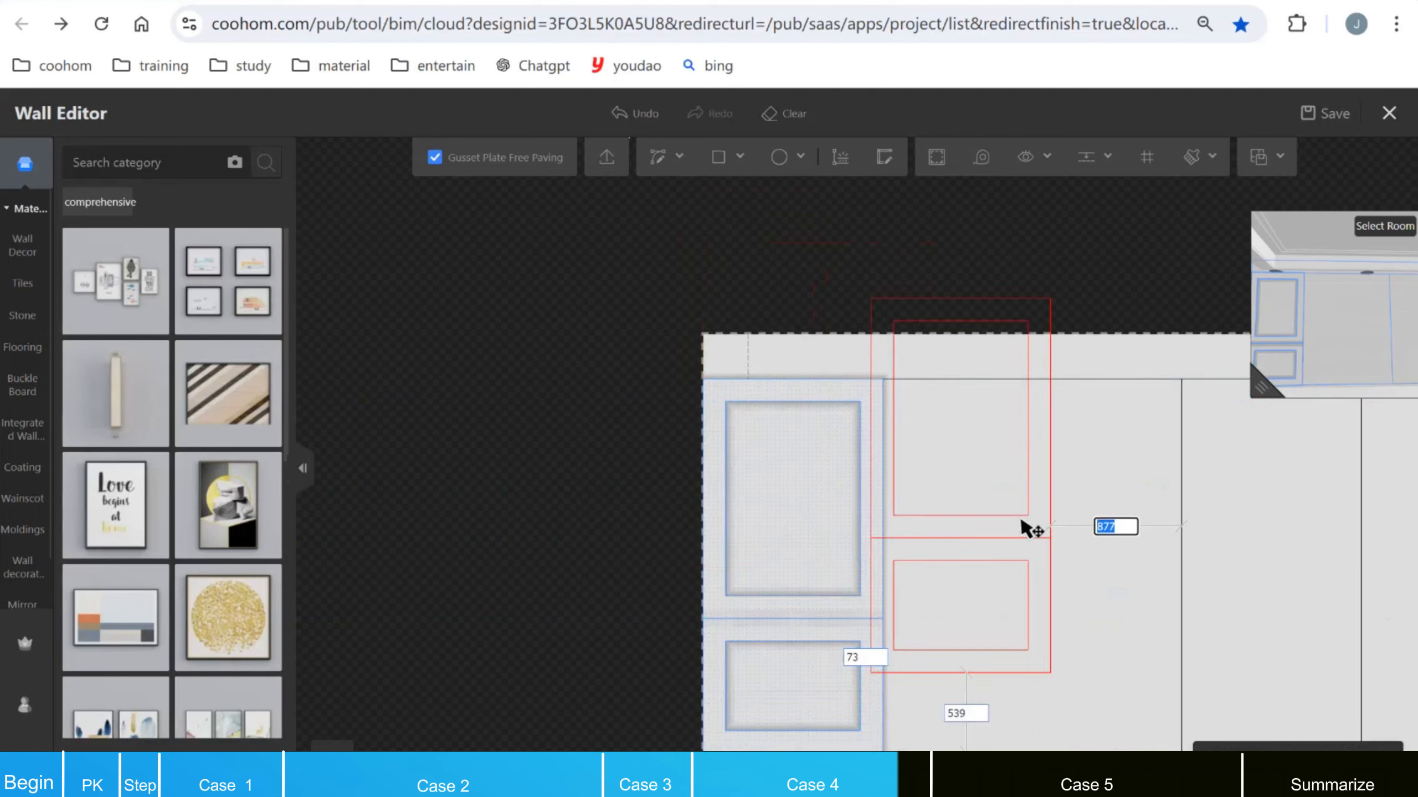
pyautogui.scroll(-2, 1022, 528)
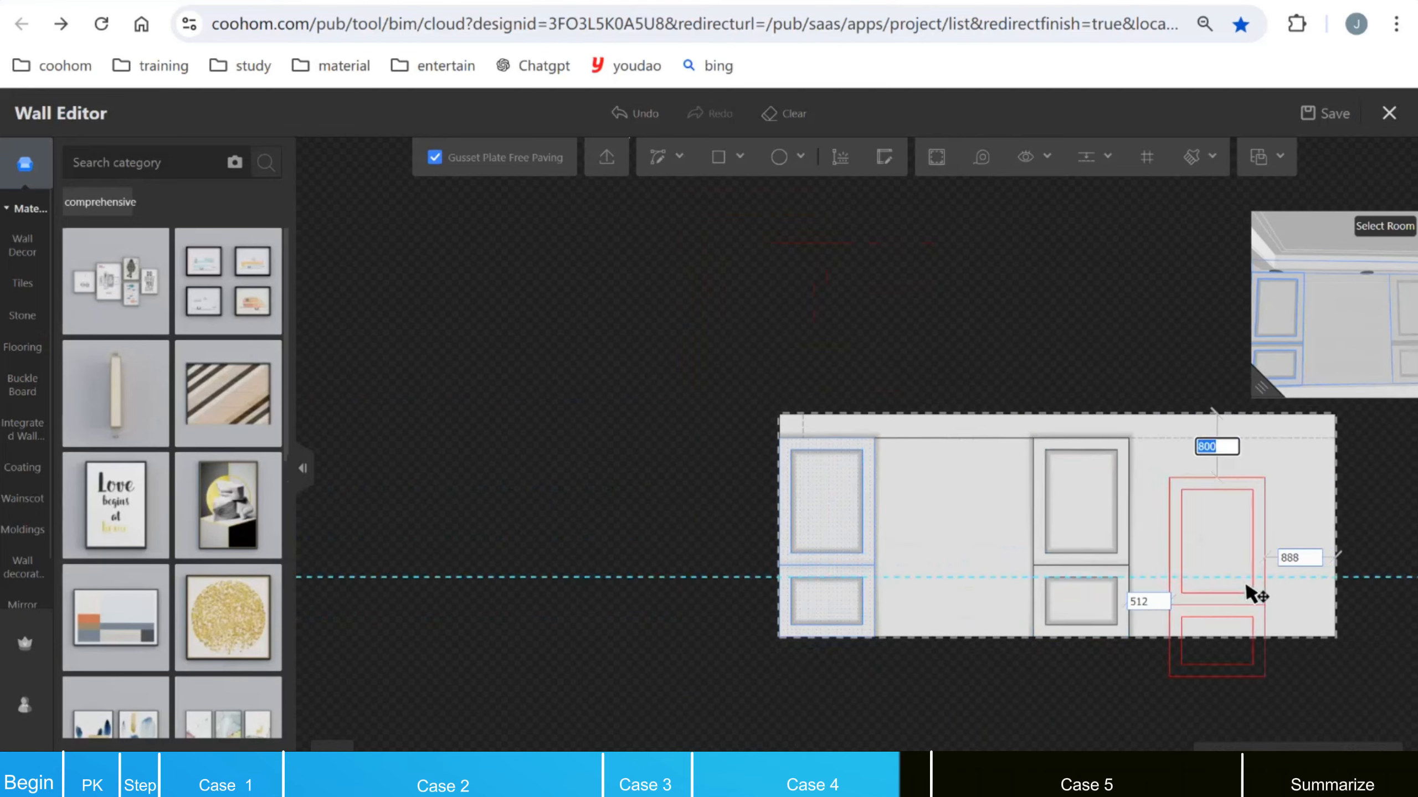
pyautogui.click(1097, 558)
pyautogui.scroll(3, 1000, 561)
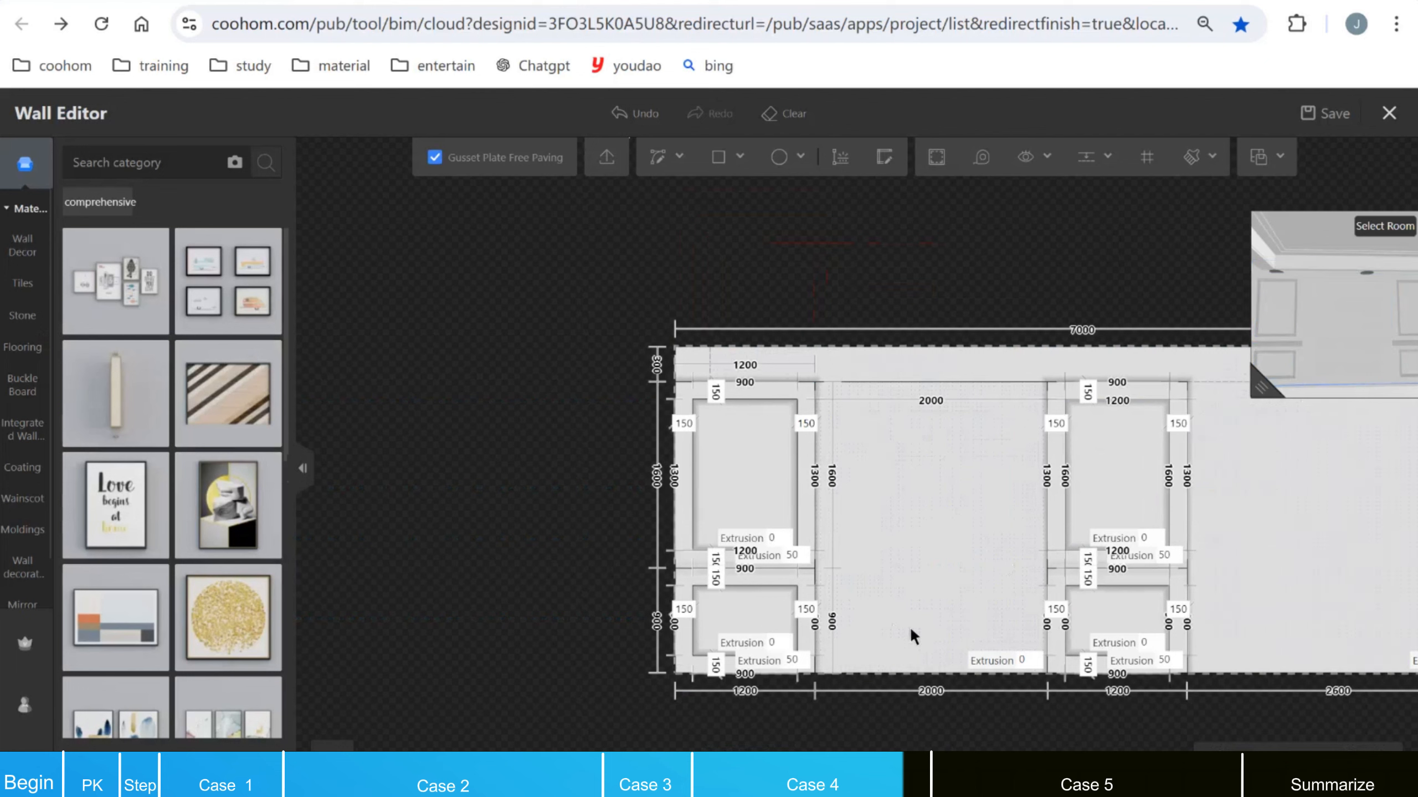
# Step: Apply the white stepped crown molding around the 2000 mm wide centre area and inspect it in the 3D preview
pyautogui.click(32, 539)
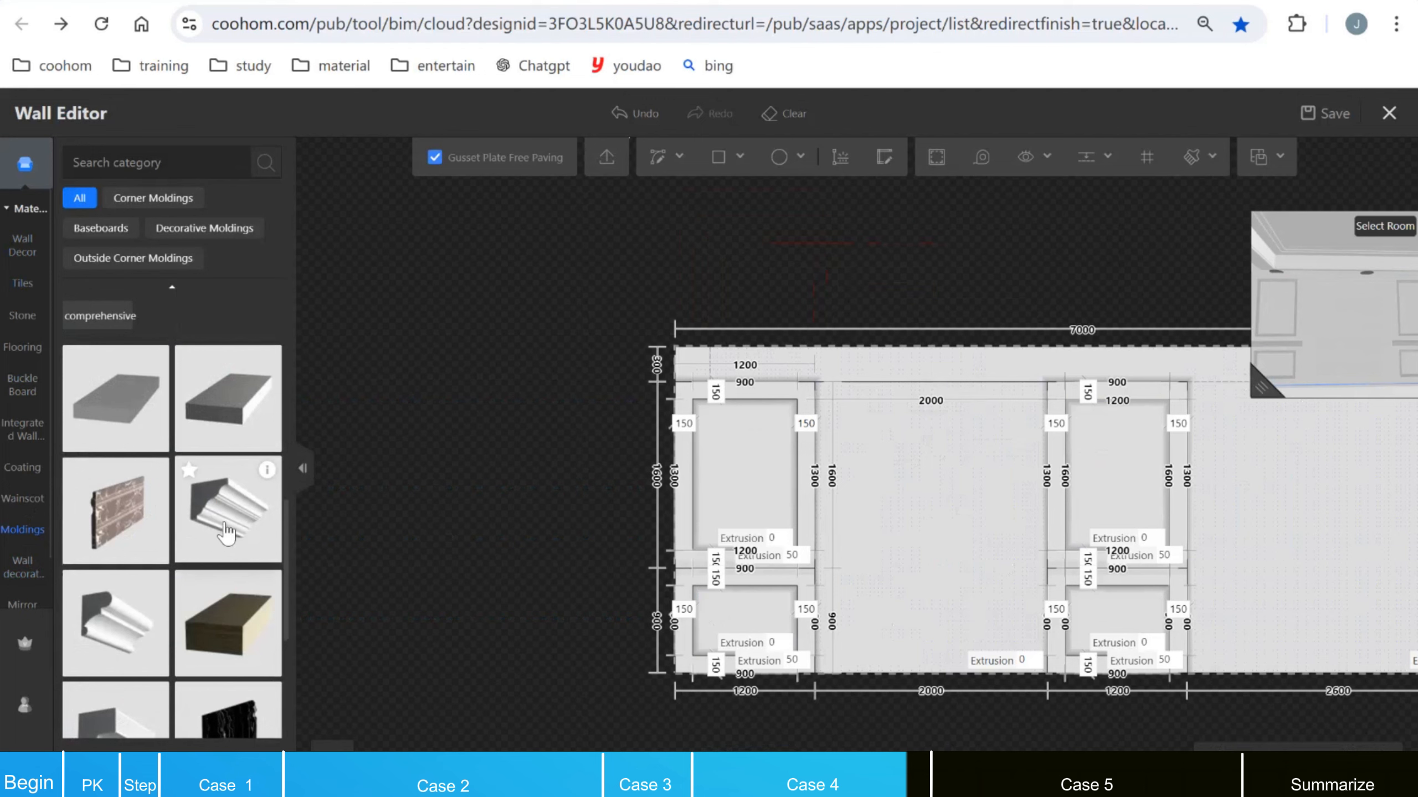
pyautogui.click(226, 530)
pyautogui.click(952, 435)
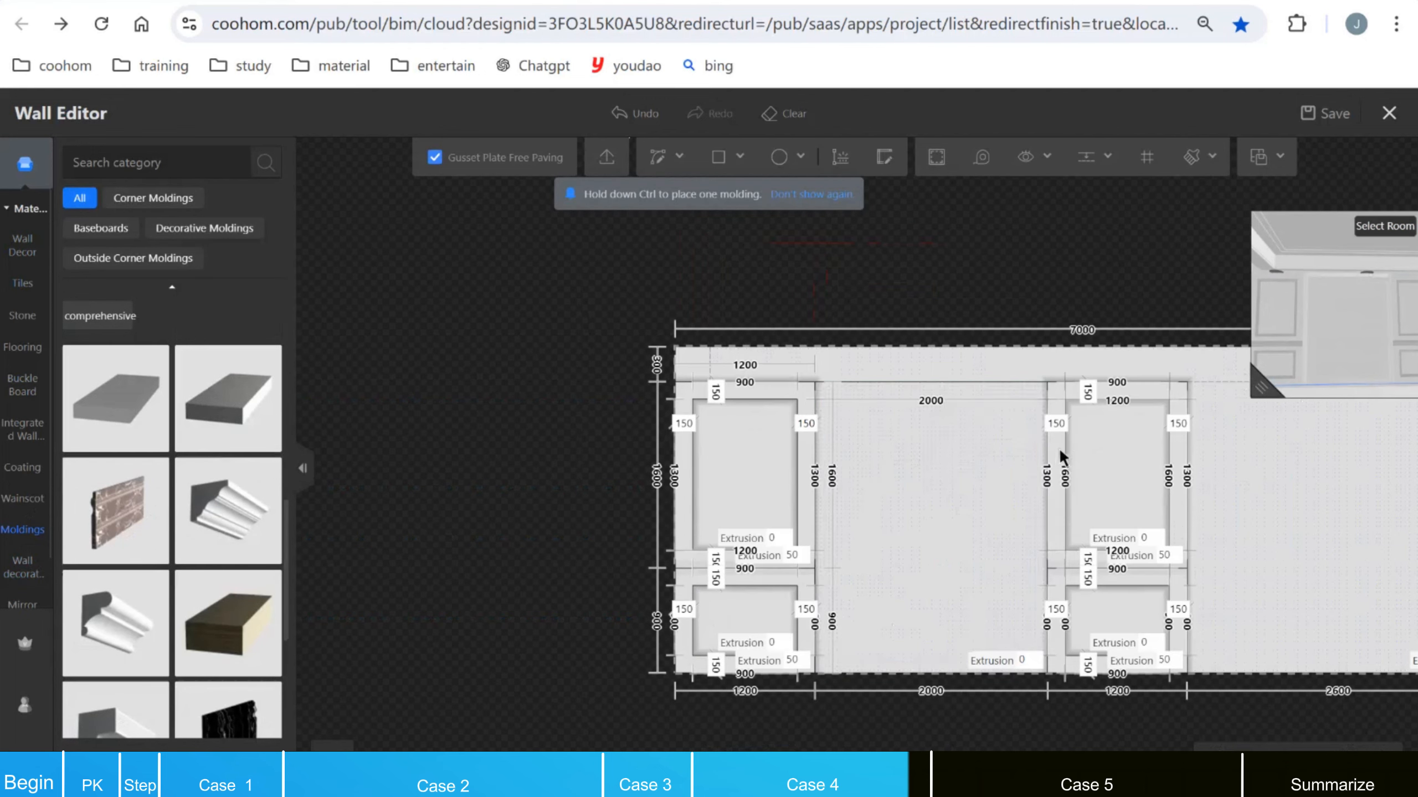
pyautogui.scroll(1, 1026, 389)
pyautogui.moveTo(1257, 393); pyautogui.dragTo(636, 748)
pyautogui.moveTo(1190, 519); pyautogui.dragTo(1032, 553)
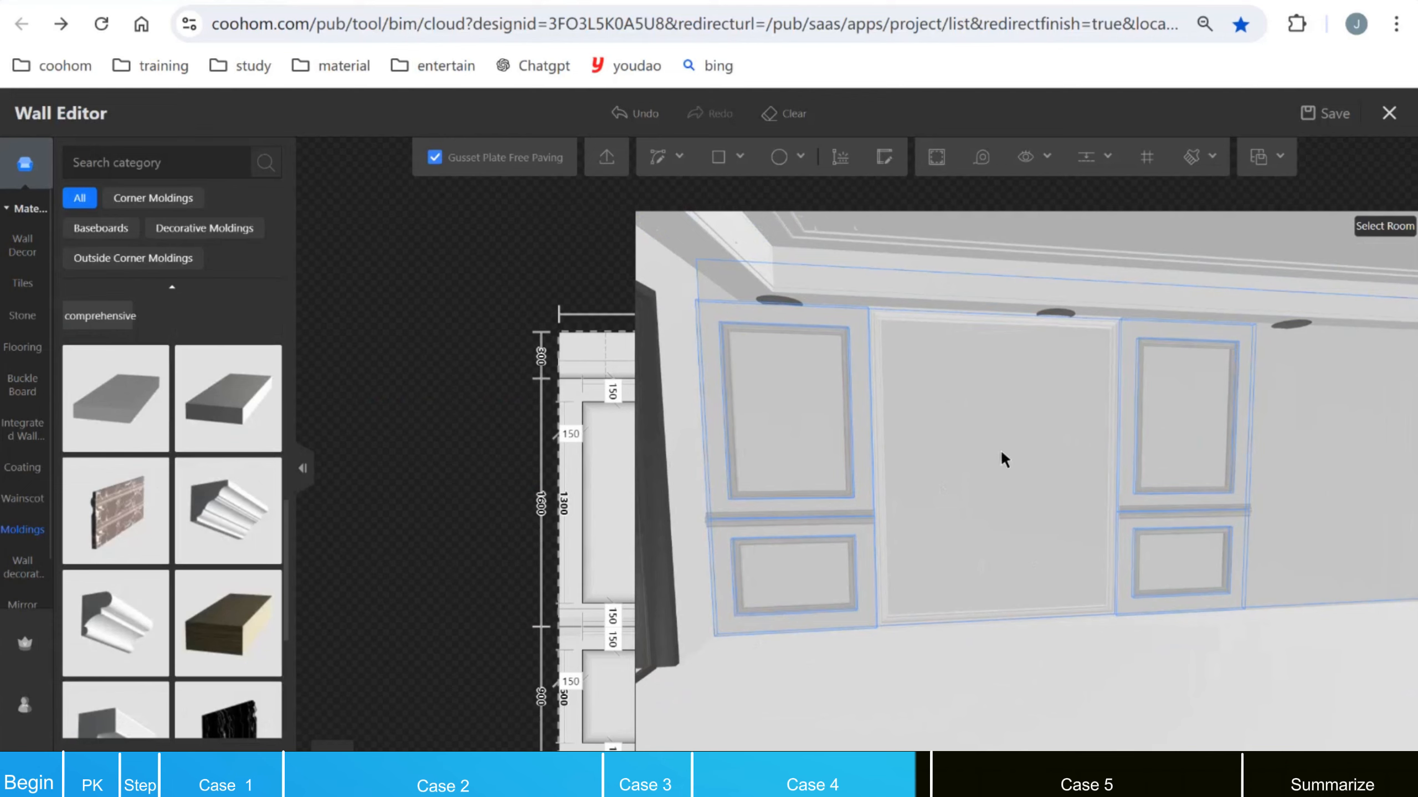
pyautogui.moveTo(959, 479)
pyautogui.mouseDown()
pyautogui.moveTo(930, 465)
pyautogui.moveTo(949, 484)
pyautogui.mouseUp()
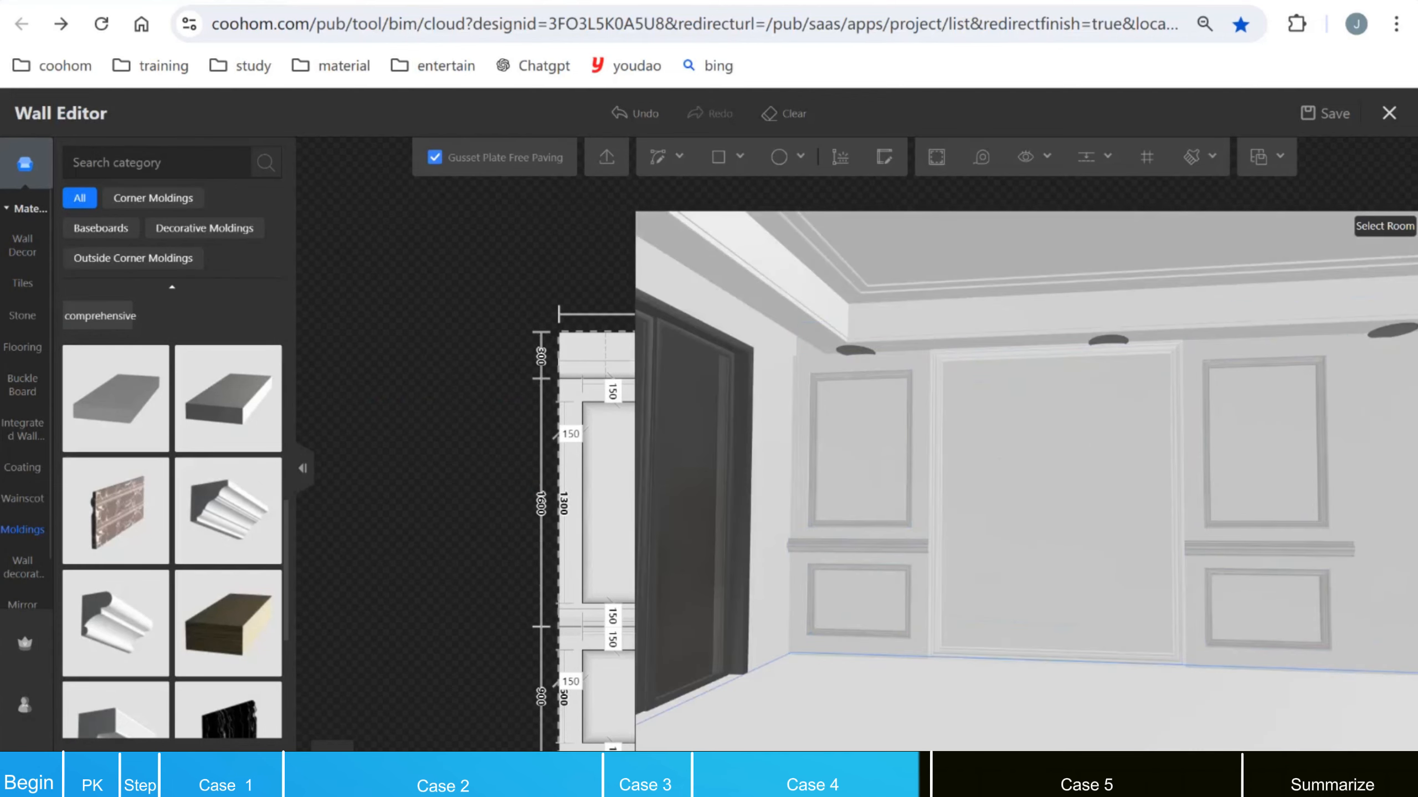
pyautogui.moveTo(654, 767)
pyautogui.mouseDown()
pyautogui.moveTo(951, 617)
pyautogui.moveTo(1174, 445)
pyautogui.mouseUp()
# Step: Switch to the presentation and view the Case 5 ceramic tile wall slide
pyautogui.press('super+Tab')
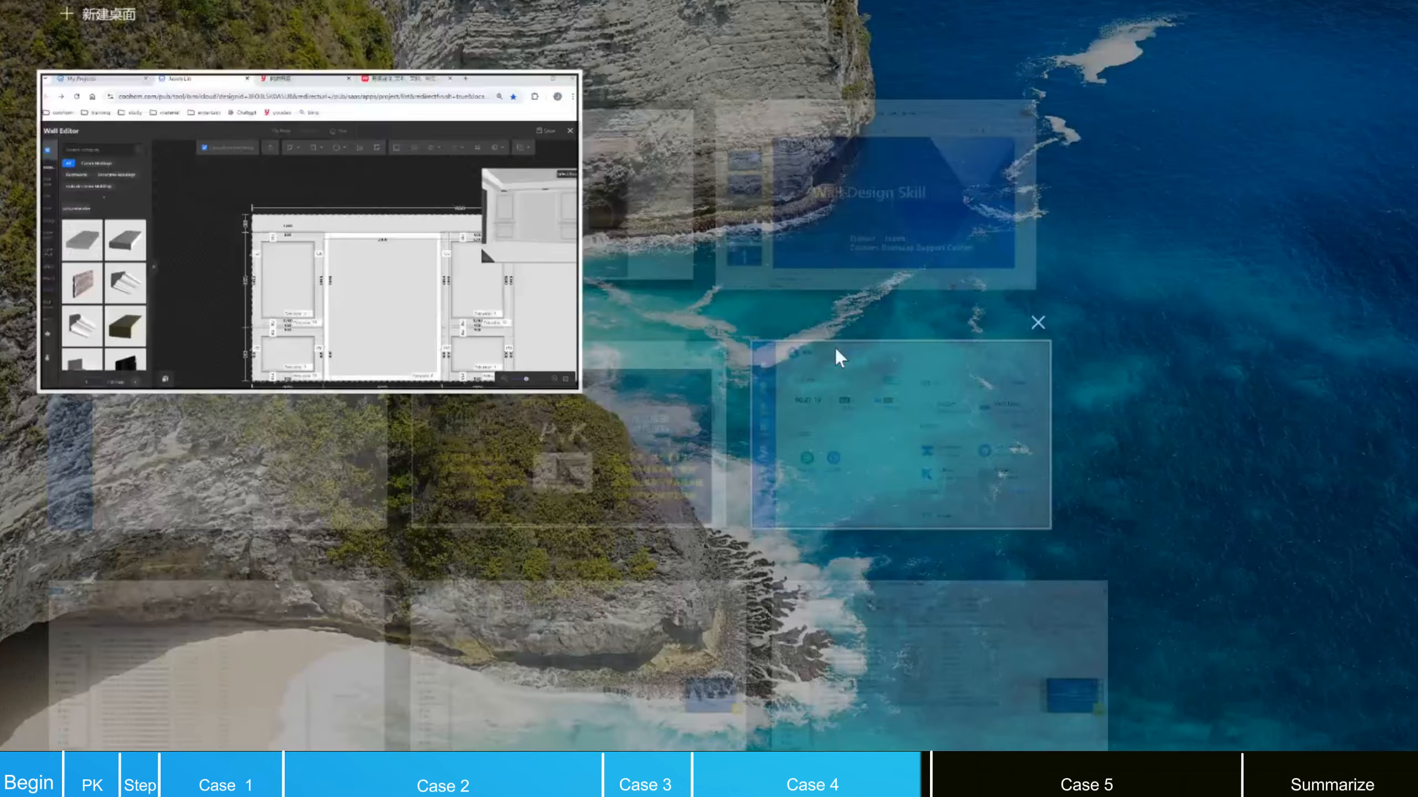
pyautogui.click(565, 238)
pyautogui.click(844, 355)
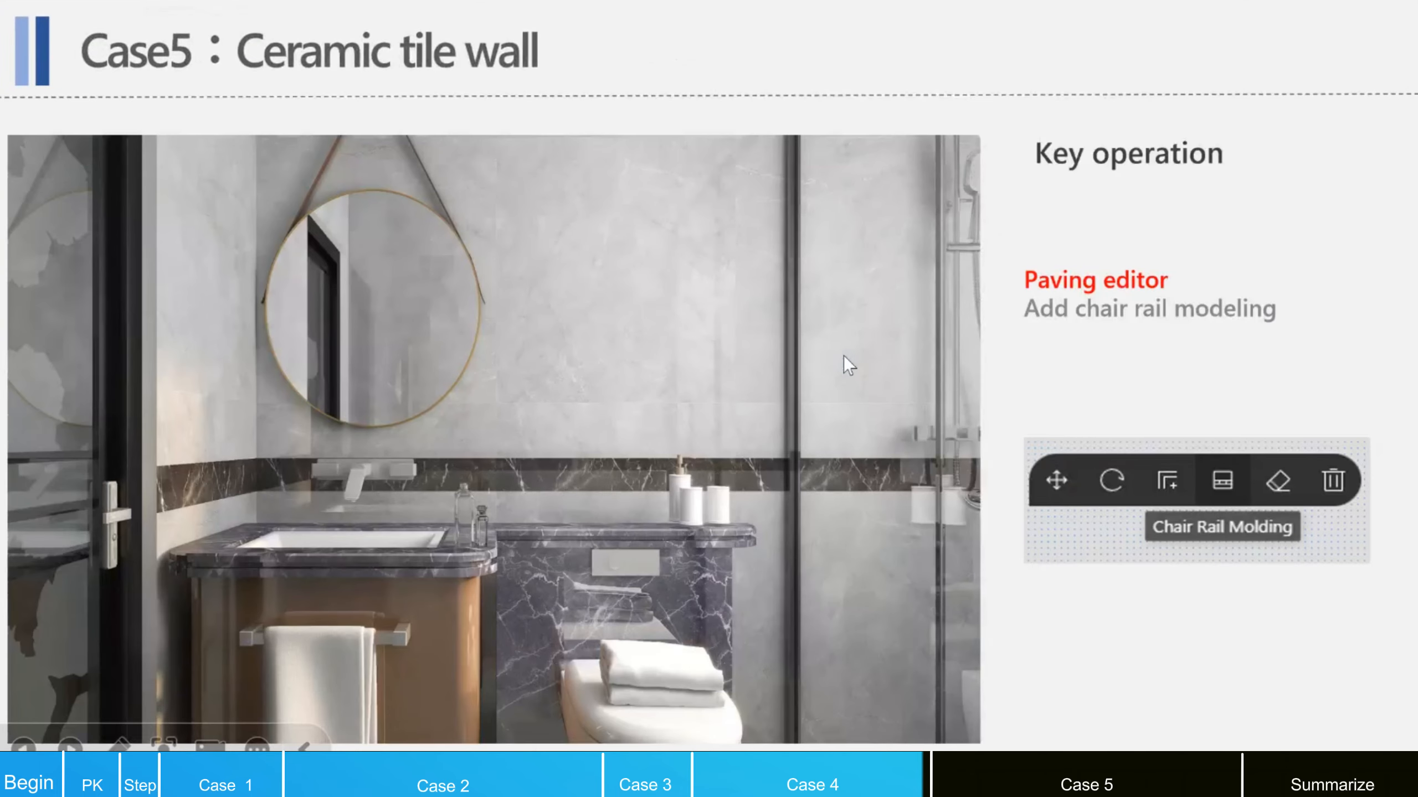
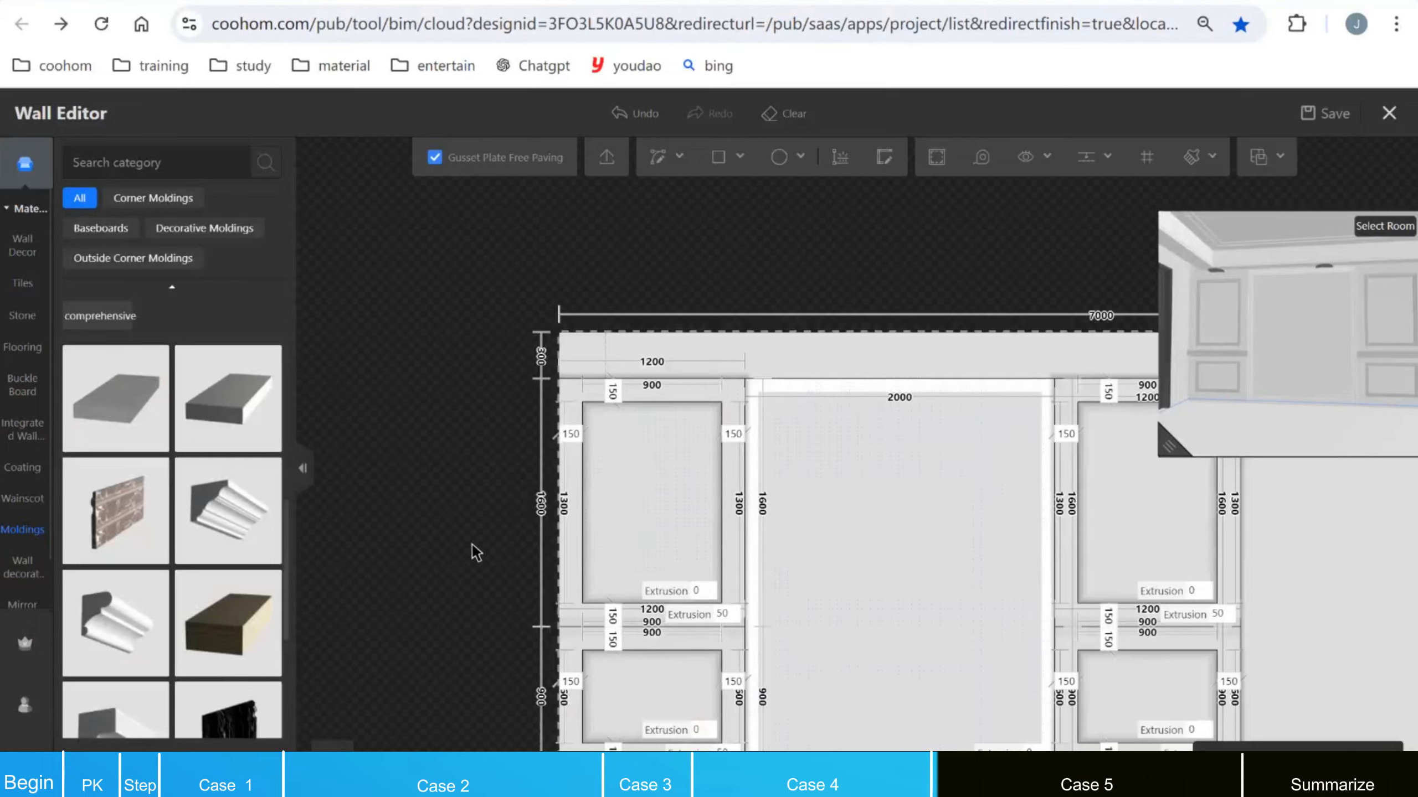
# Step: Draw a 2600 by 2500 mm rectangle over the empty wall from the second paneled section's upper corner to the wall's lower corner
pyautogui.scroll(-4, 482, 544)
pyautogui.scroll(2, 873, 601)
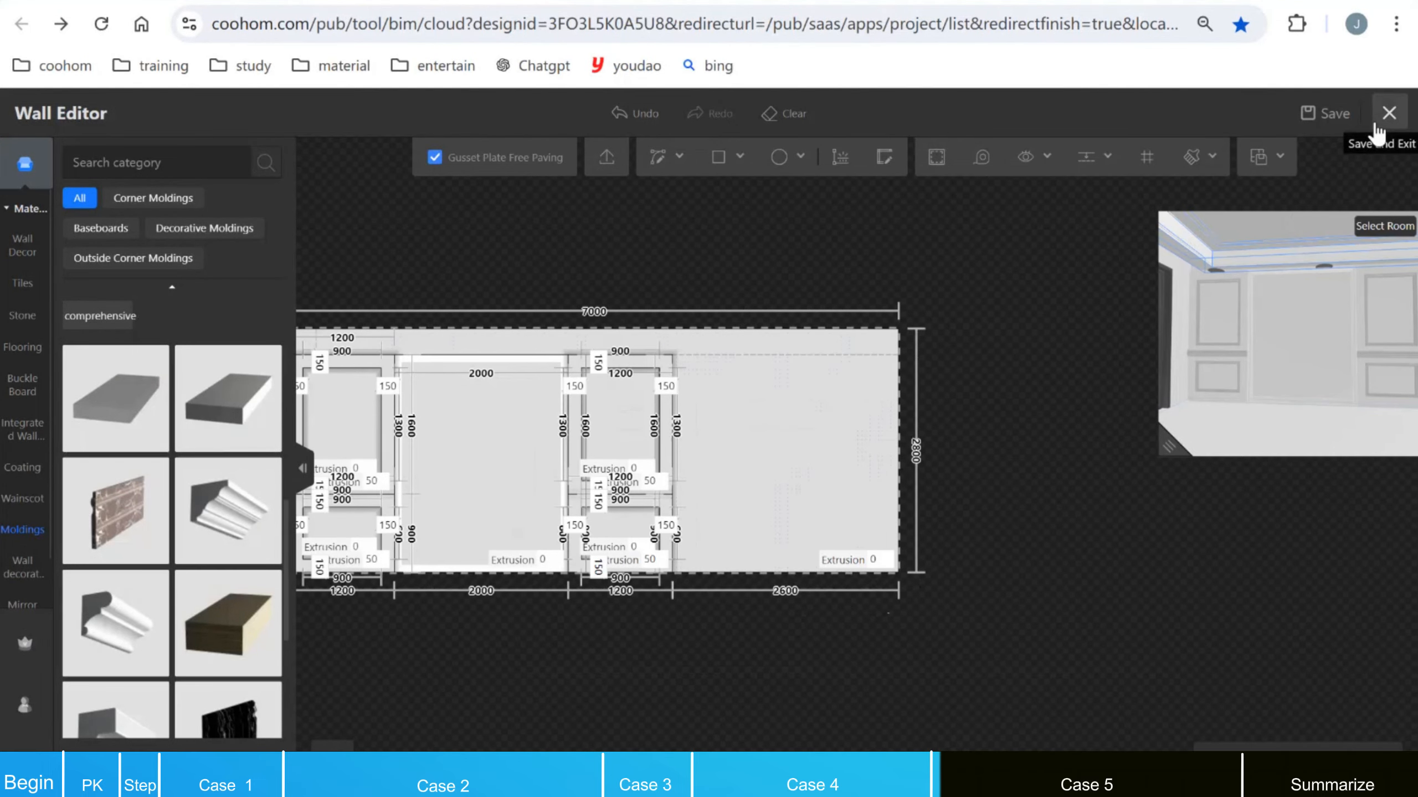
pyautogui.scroll(2, 870, 513)
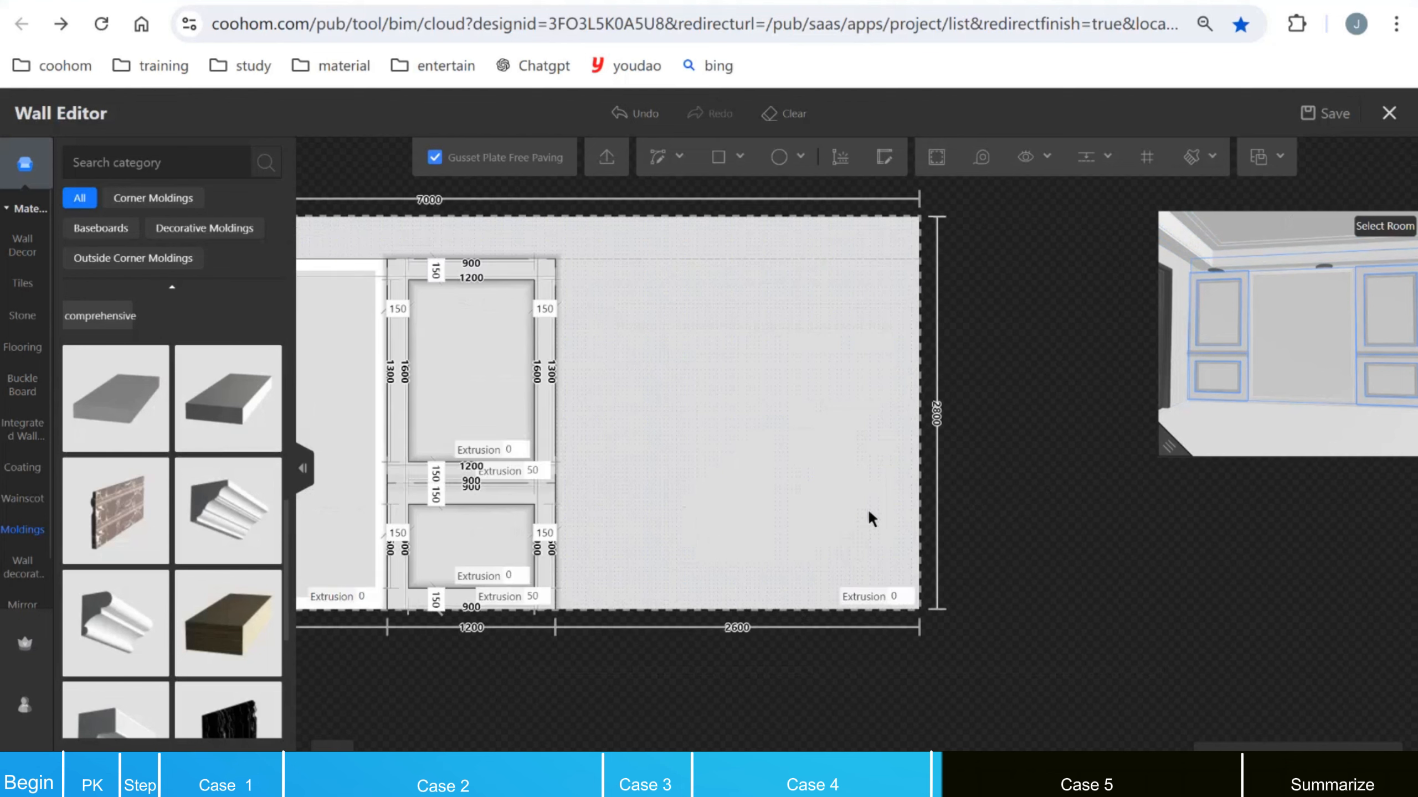
pyautogui.press('r')
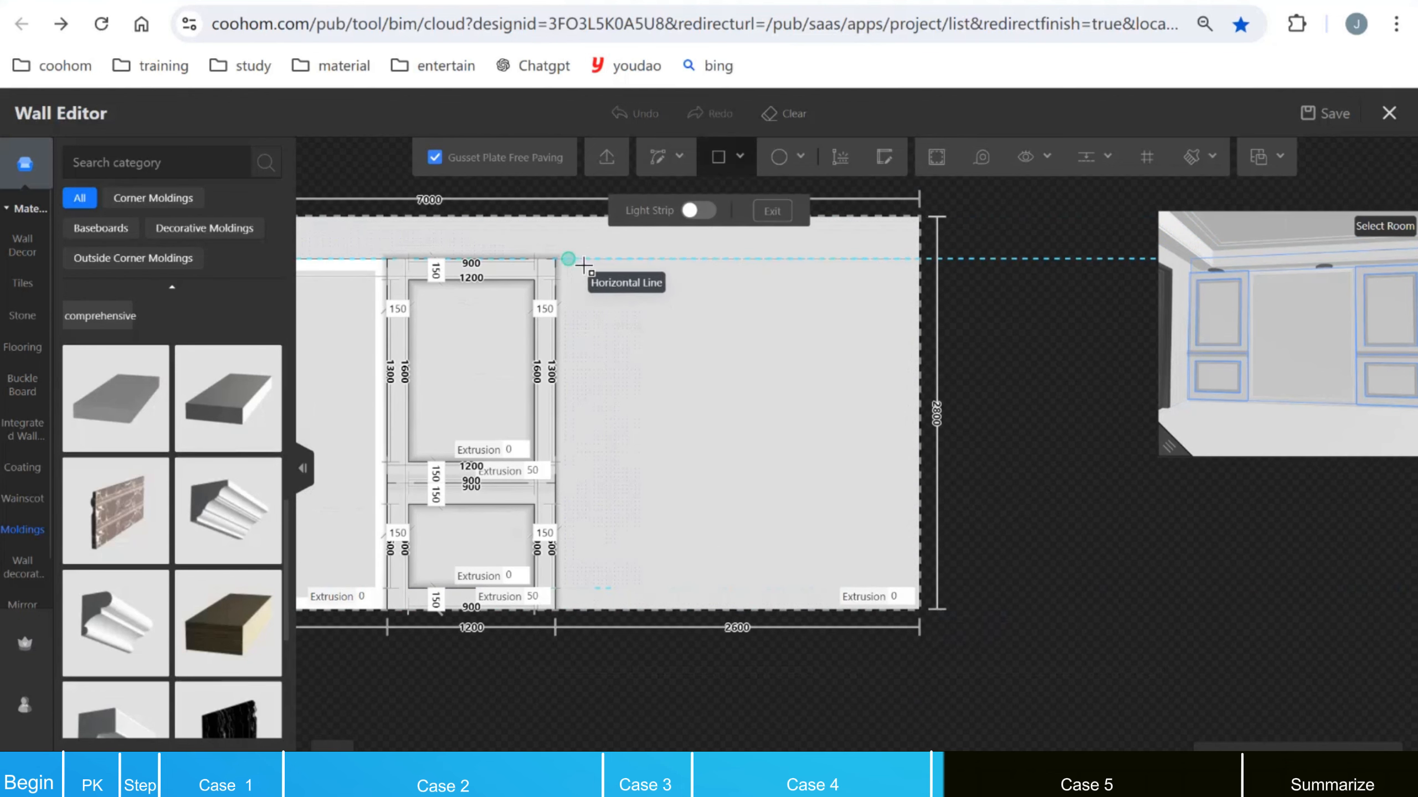
pyautogui.click(555, 259)
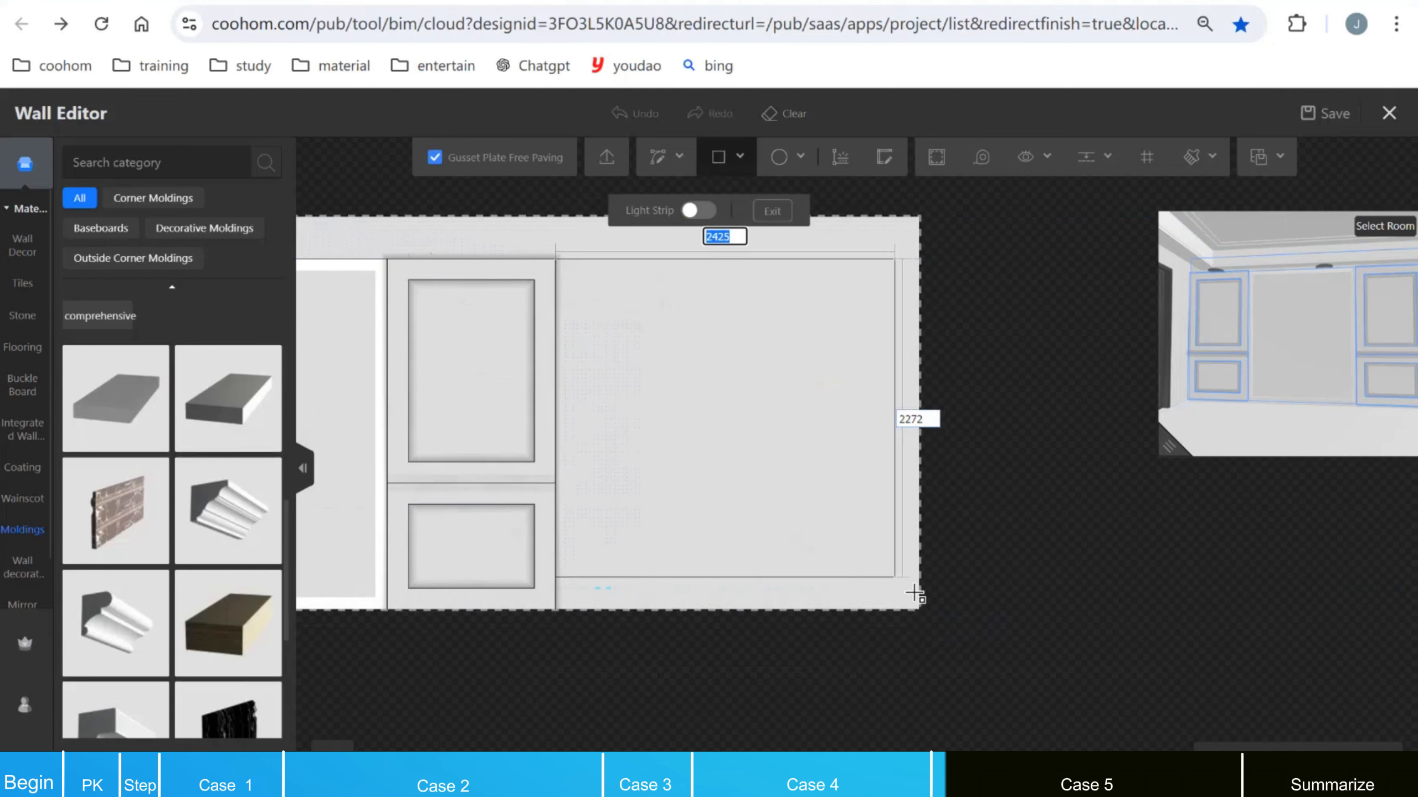
pyautogui.click(921, 609)
pyautogui.press('Escape')
# Step: Open the new 2600 mm wide rectangle for paving editing
pyautogui.click(775, 462)
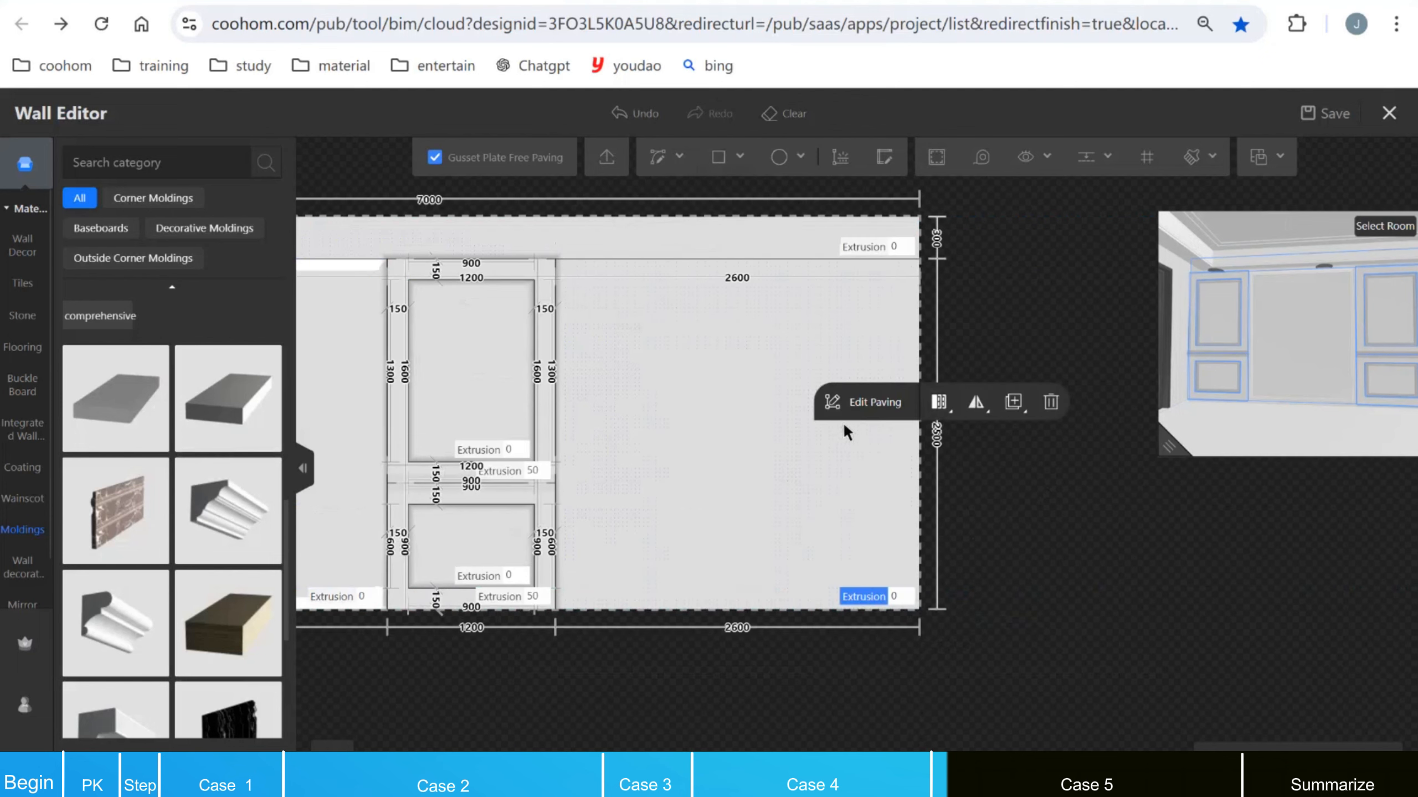
pyautogui.click(869, 410)
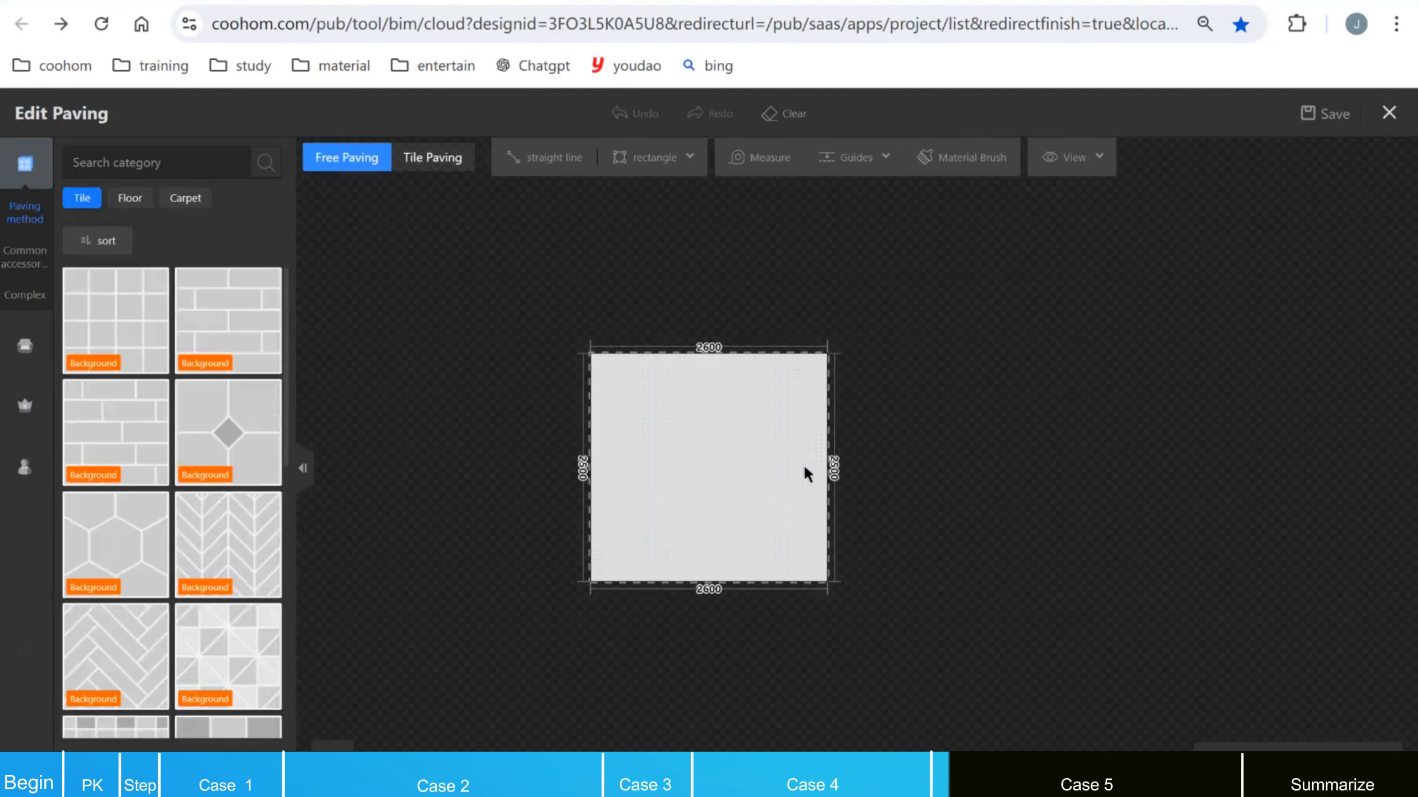
pyautogui.scroll(2, 720, 503)
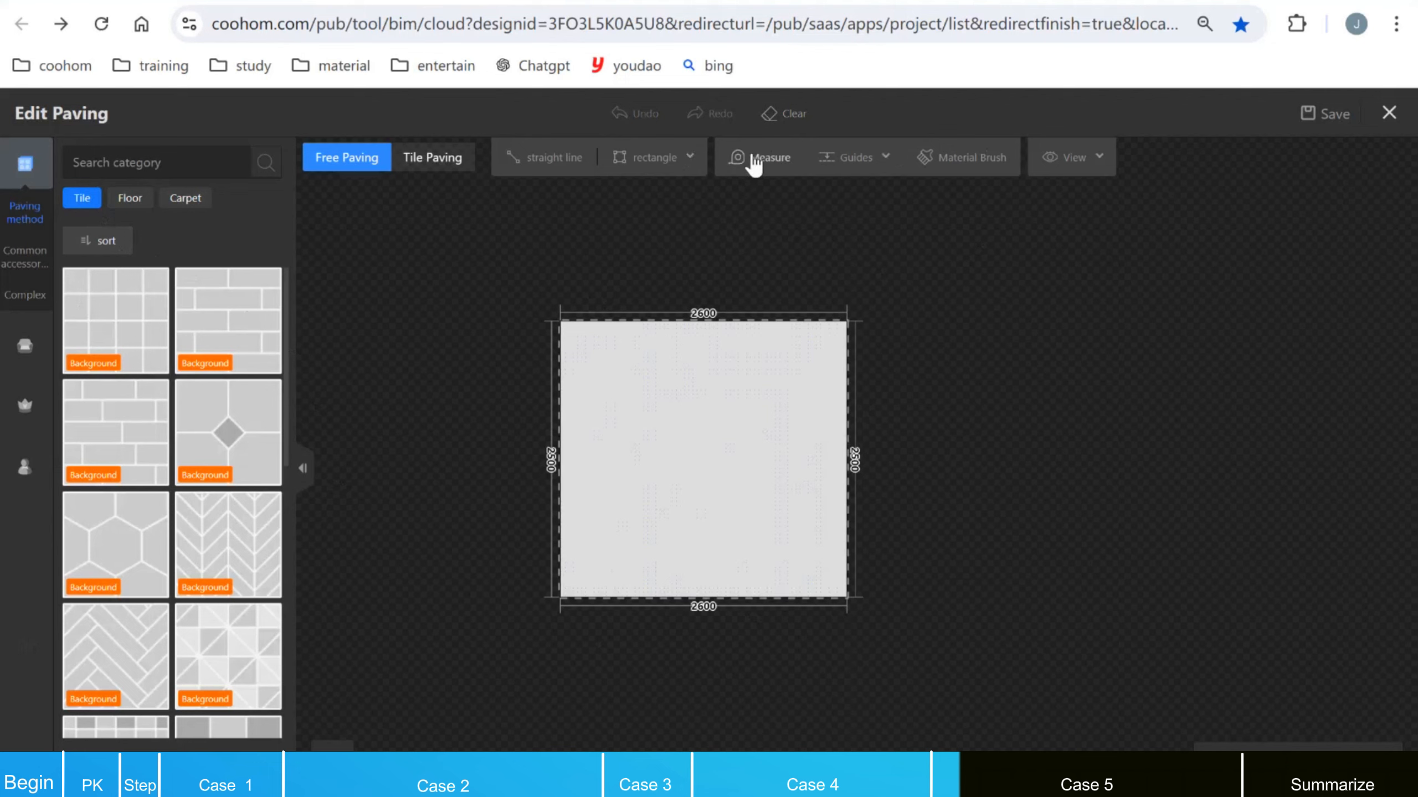
pyautogui.moveTo(892, 180)
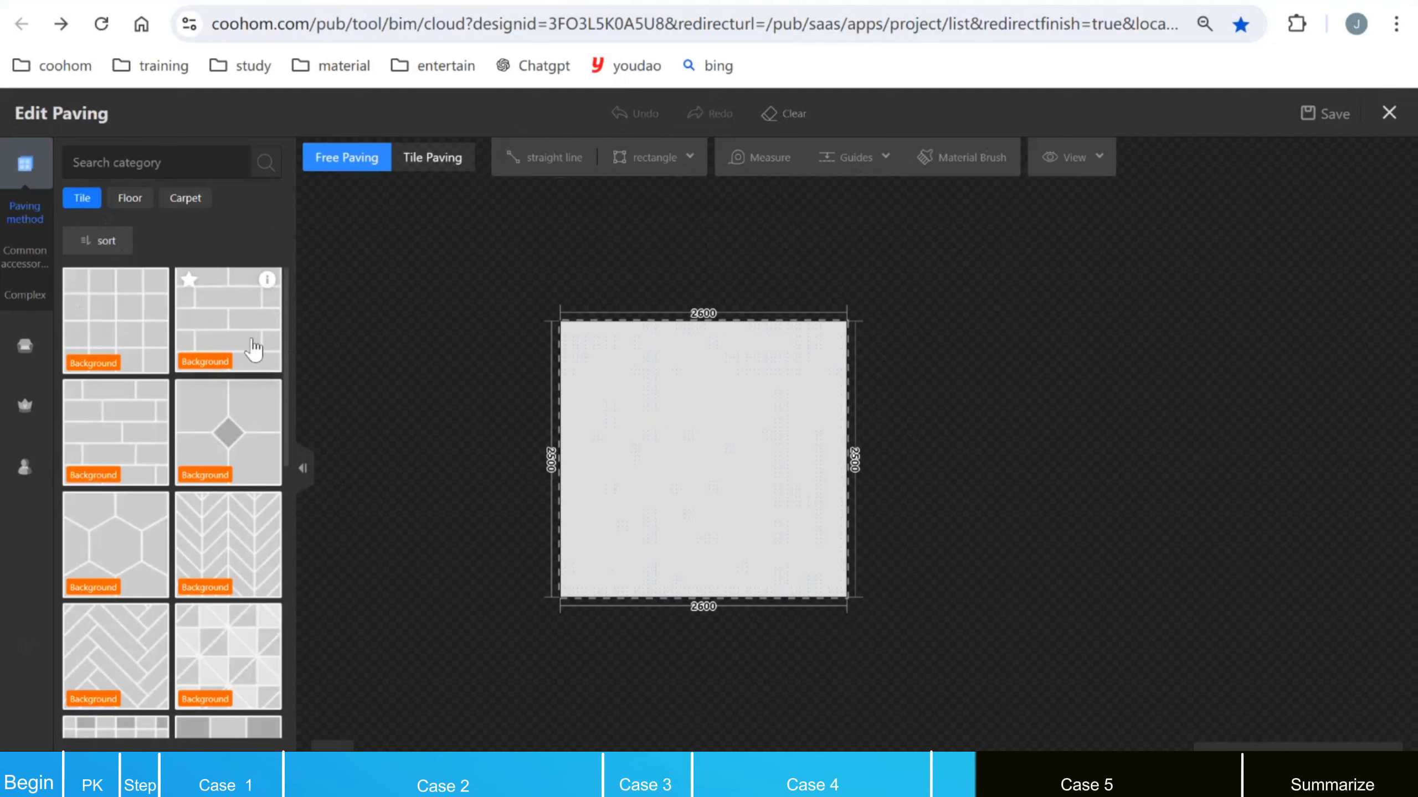
# Step: Try a mixed square-tile paving pattern on the whole rectangle, and undo it
pyautogui.scroll(-4, 190, 480)
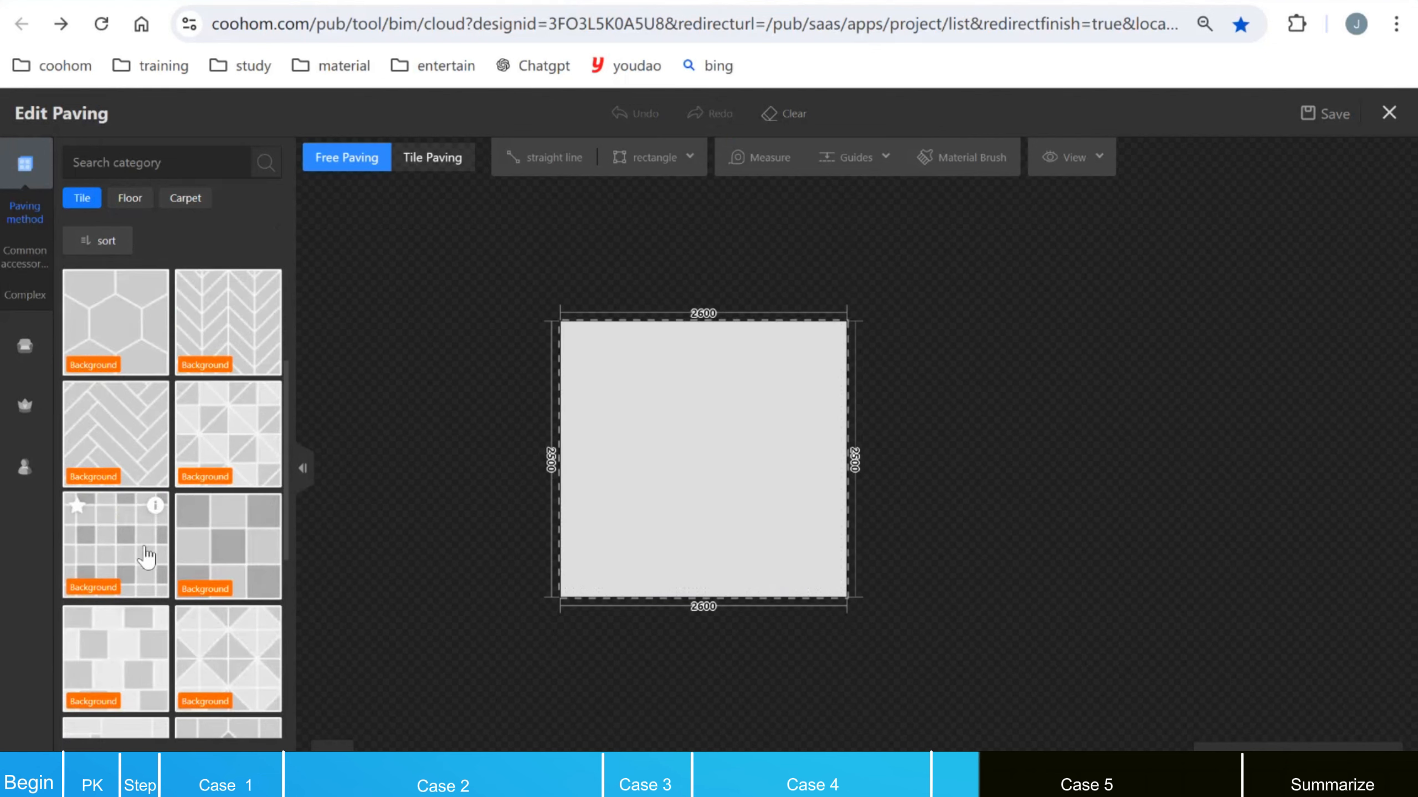
pyautogui.click(706, 455)
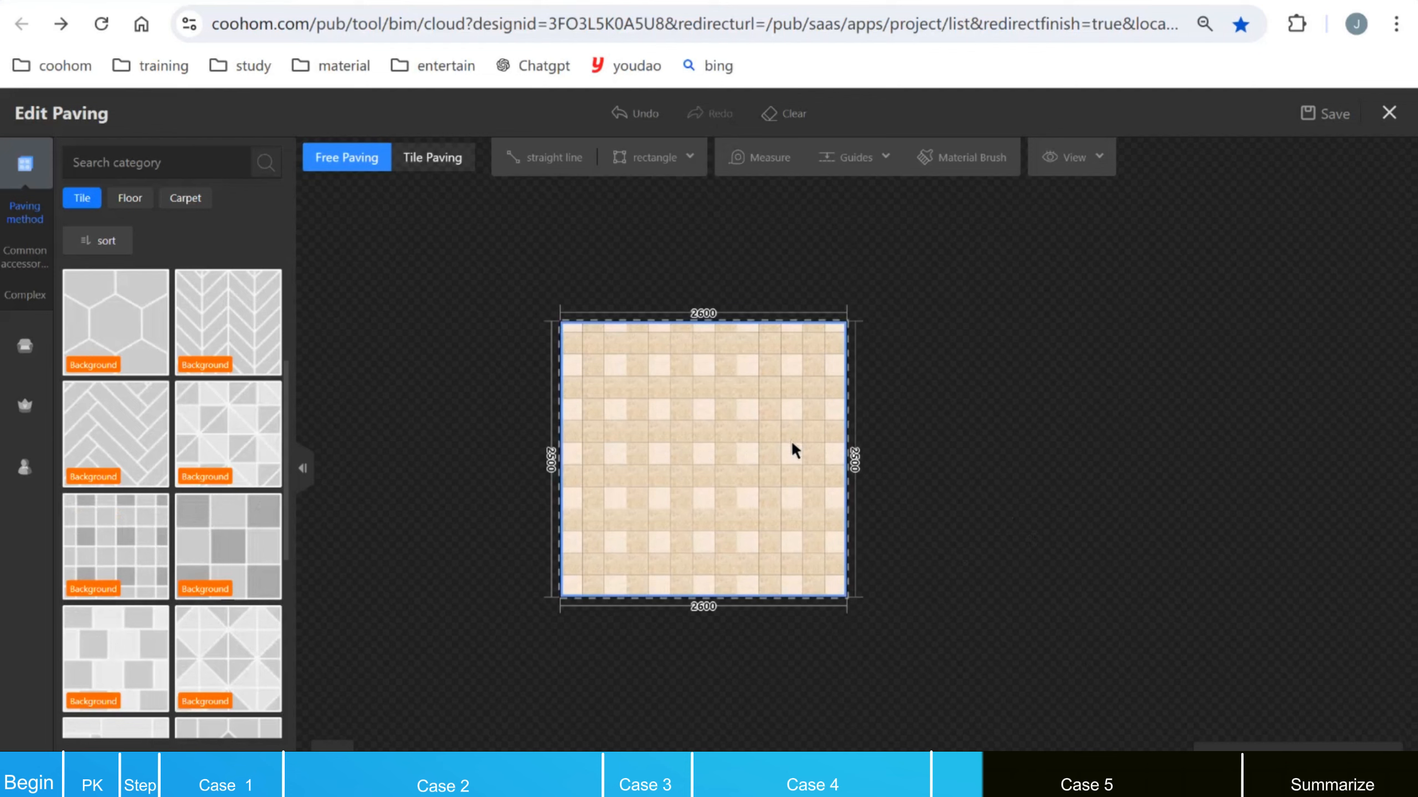
pyautogui.hotkey('ctrl', 'z')
pyautogui.scroll(1, 742, 480)
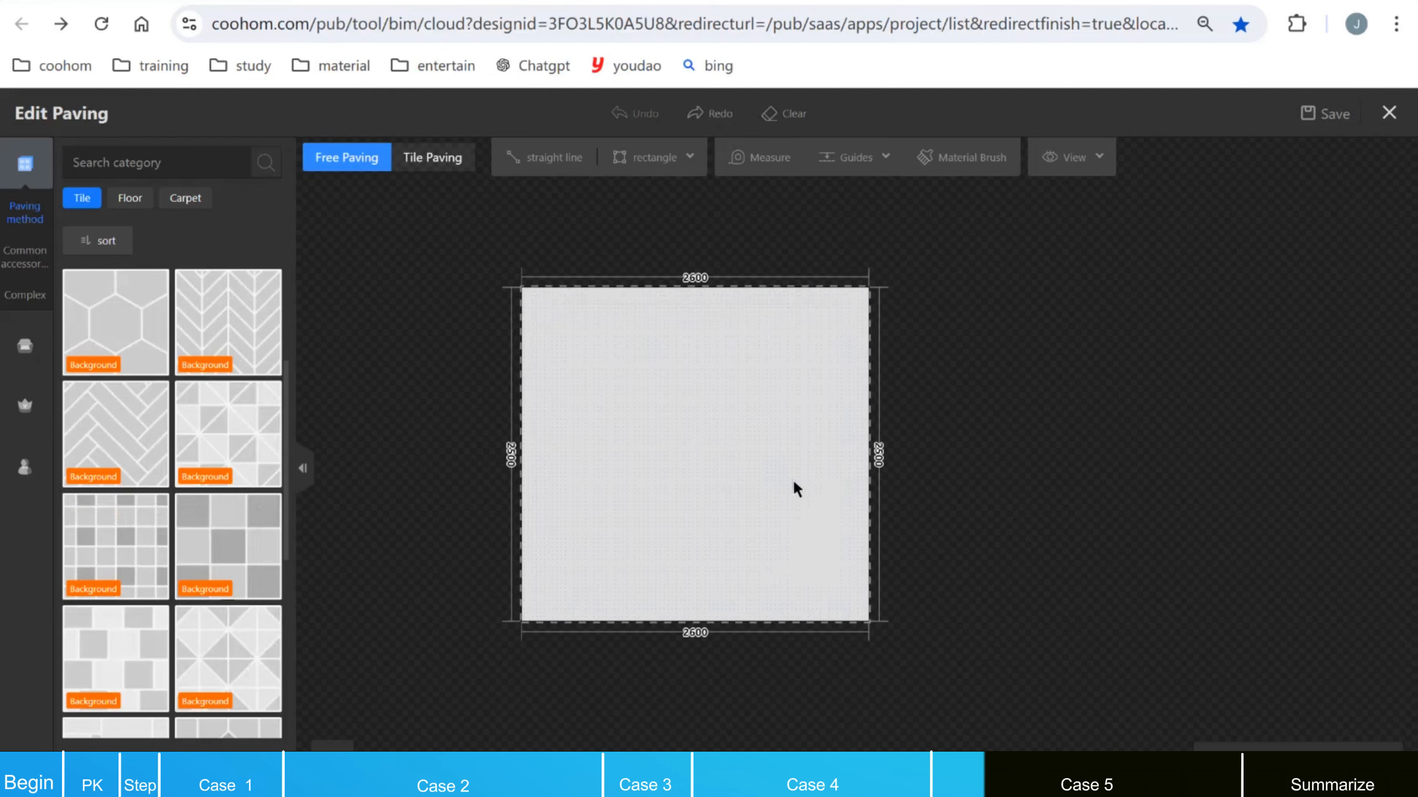
pyautogui.scroll(1, 802, 476)
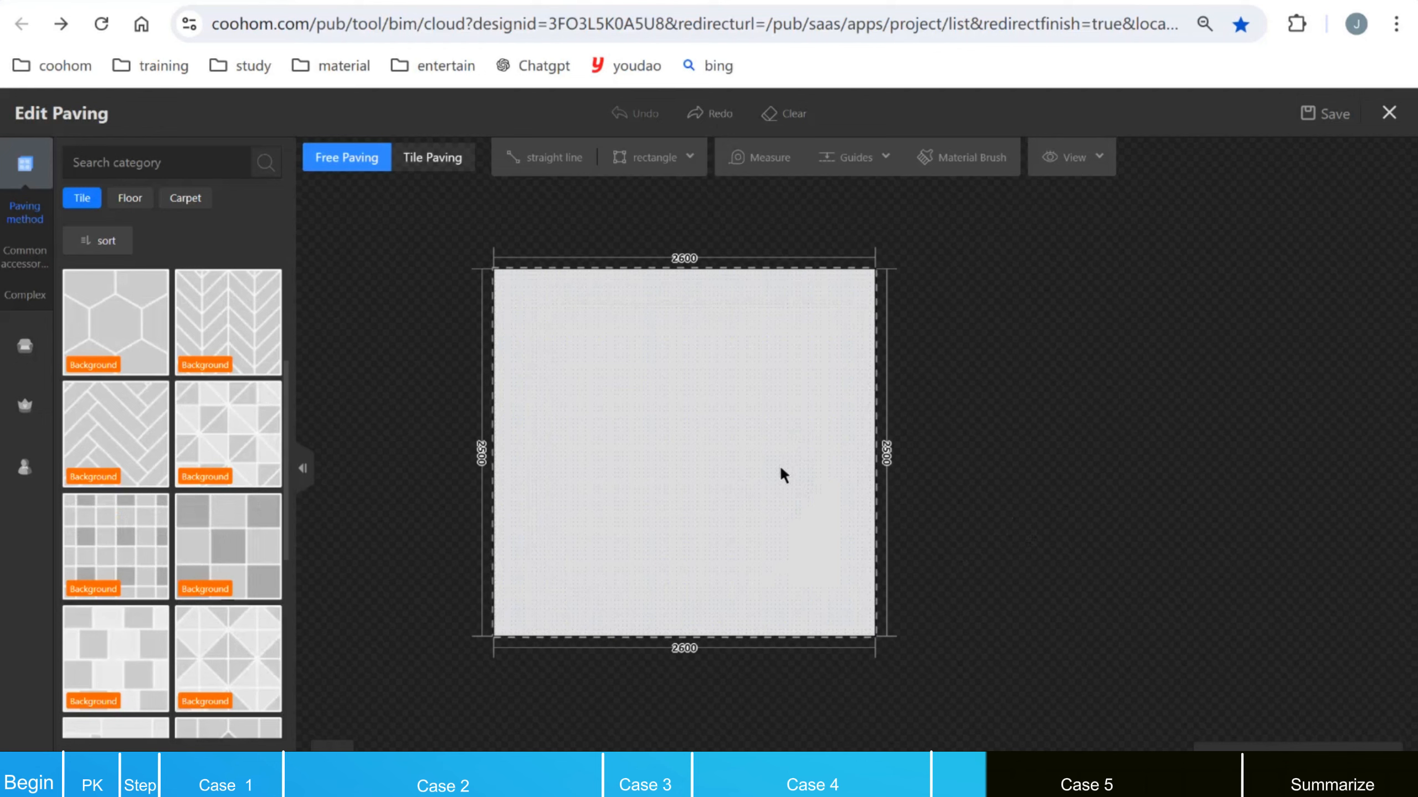
# Step: Place a single floral hexagonal tile from the tile materials in the rectangle's lower-left corner
pyautogui.click(30, 352)
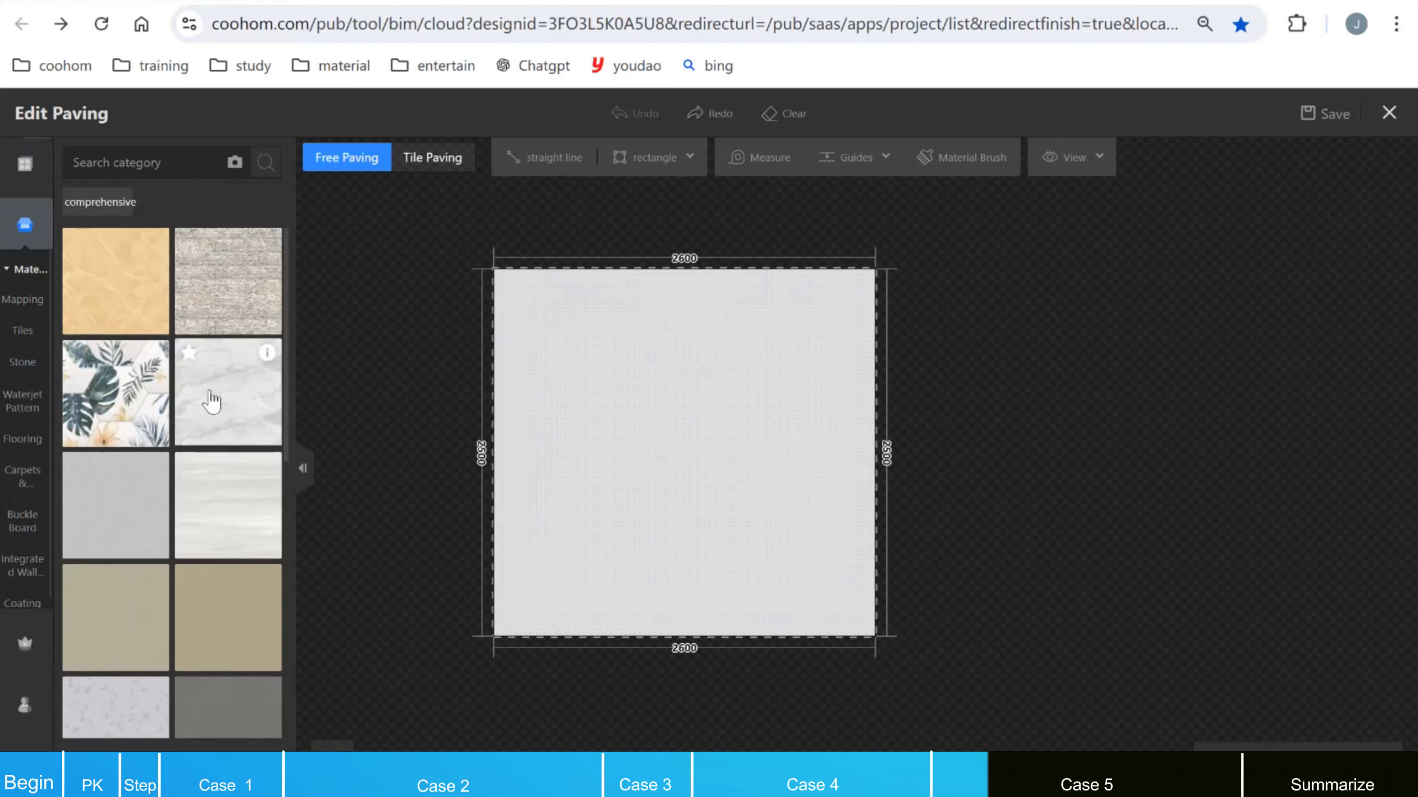
pyautogui.scroll(-4, 145, 503)
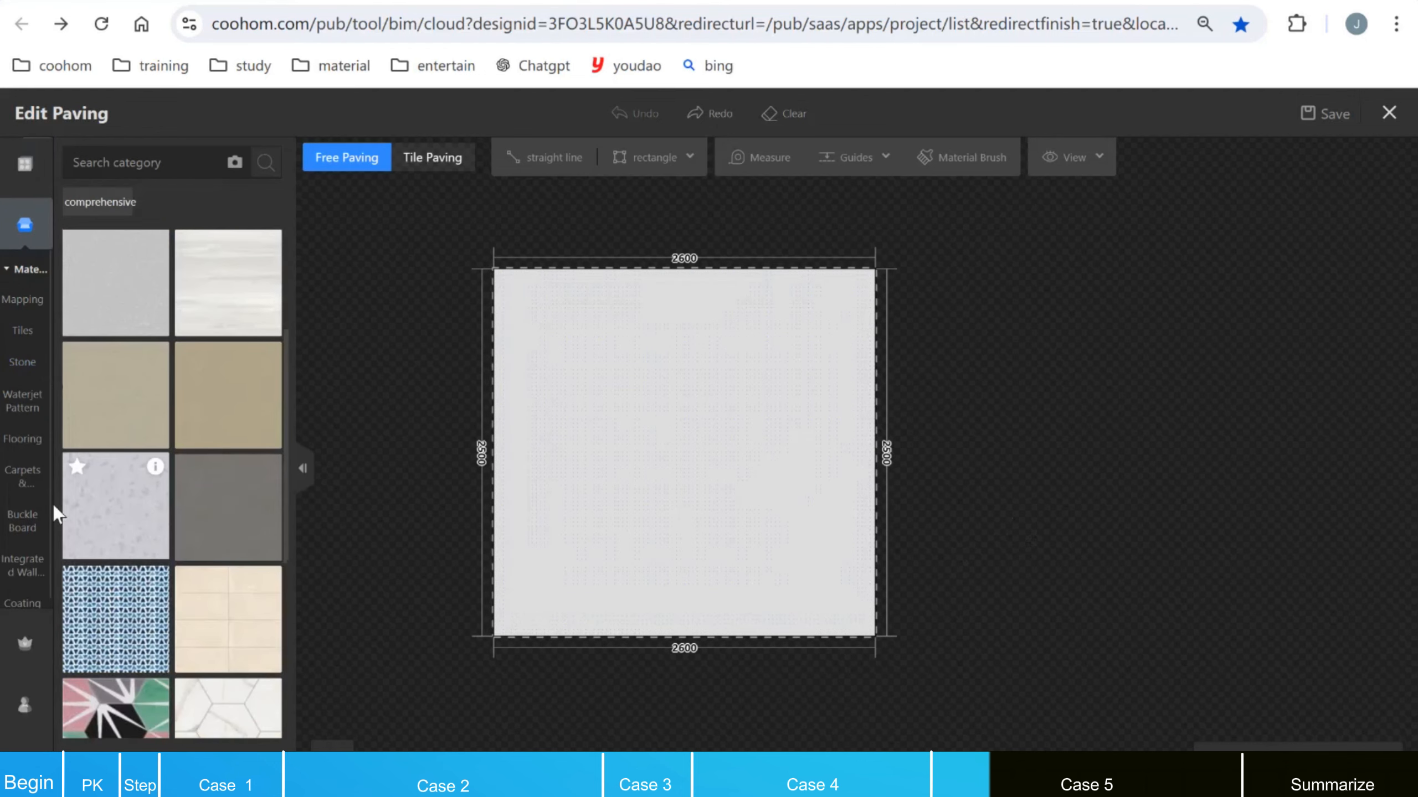
pyautogui.click(26, 341)
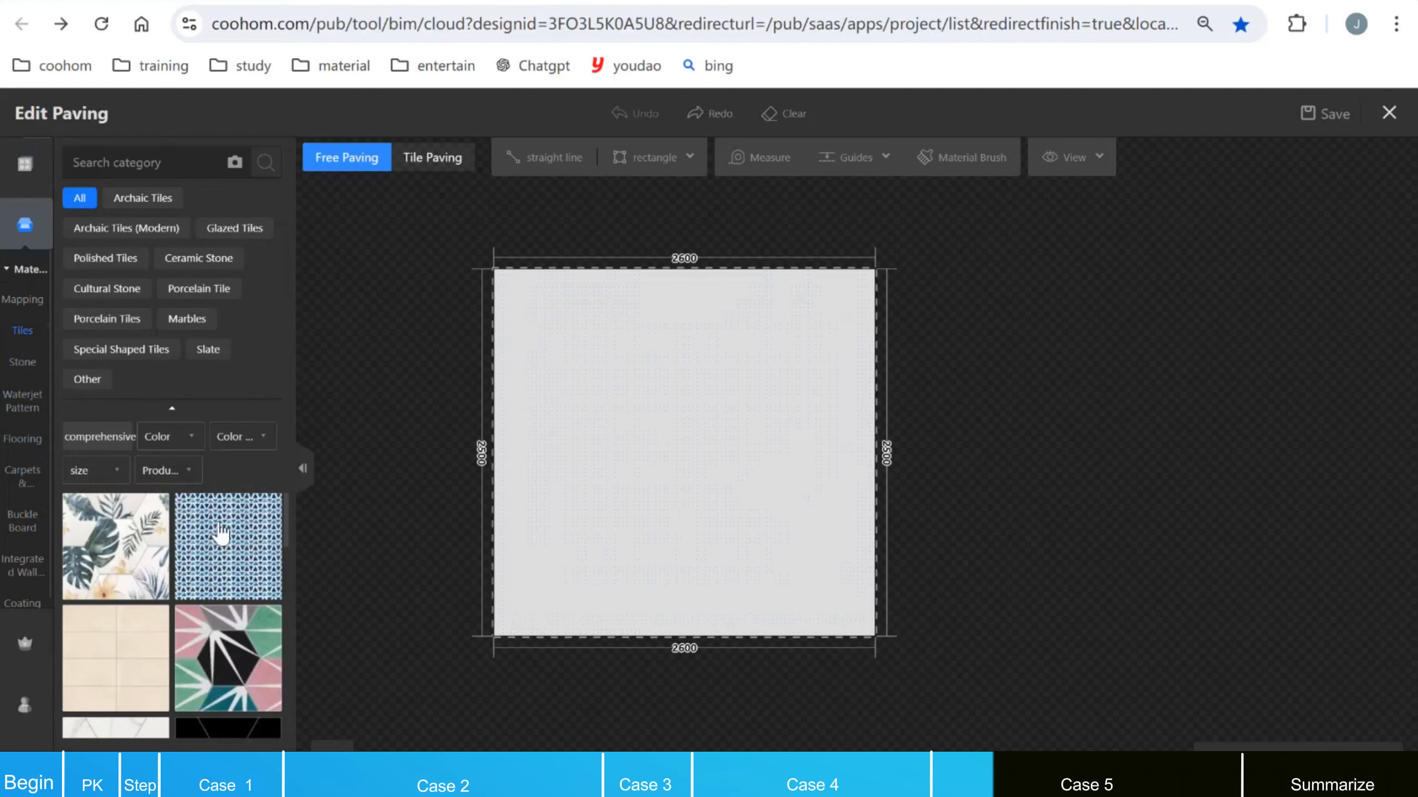
pyautogui.moveTo(220, 533); pyautogui.dragTo(502, 622)
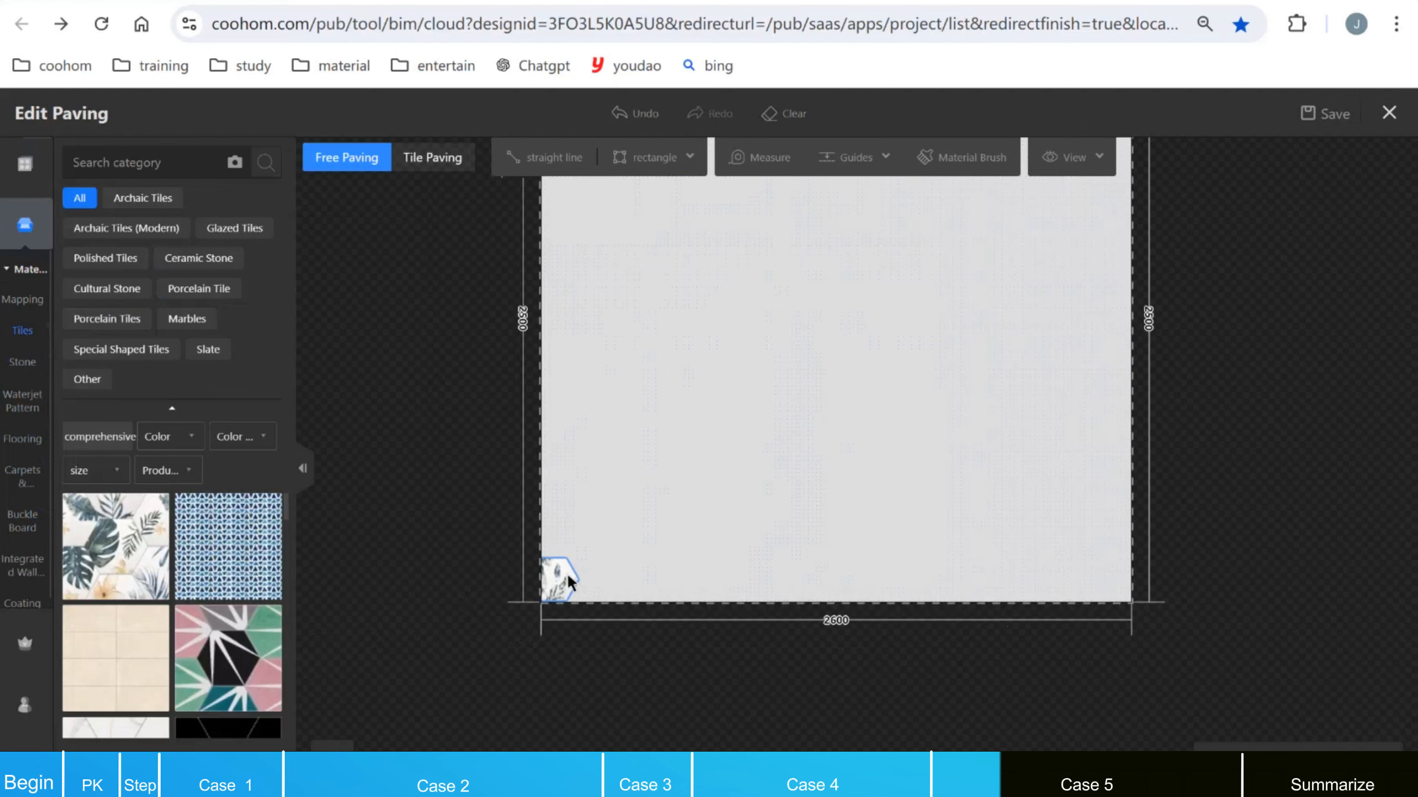
# Step: Pave part of the rectangle from the corner hexagonal tile with the Grid option of Drag to Pave
pyautogui.click(568, 578)
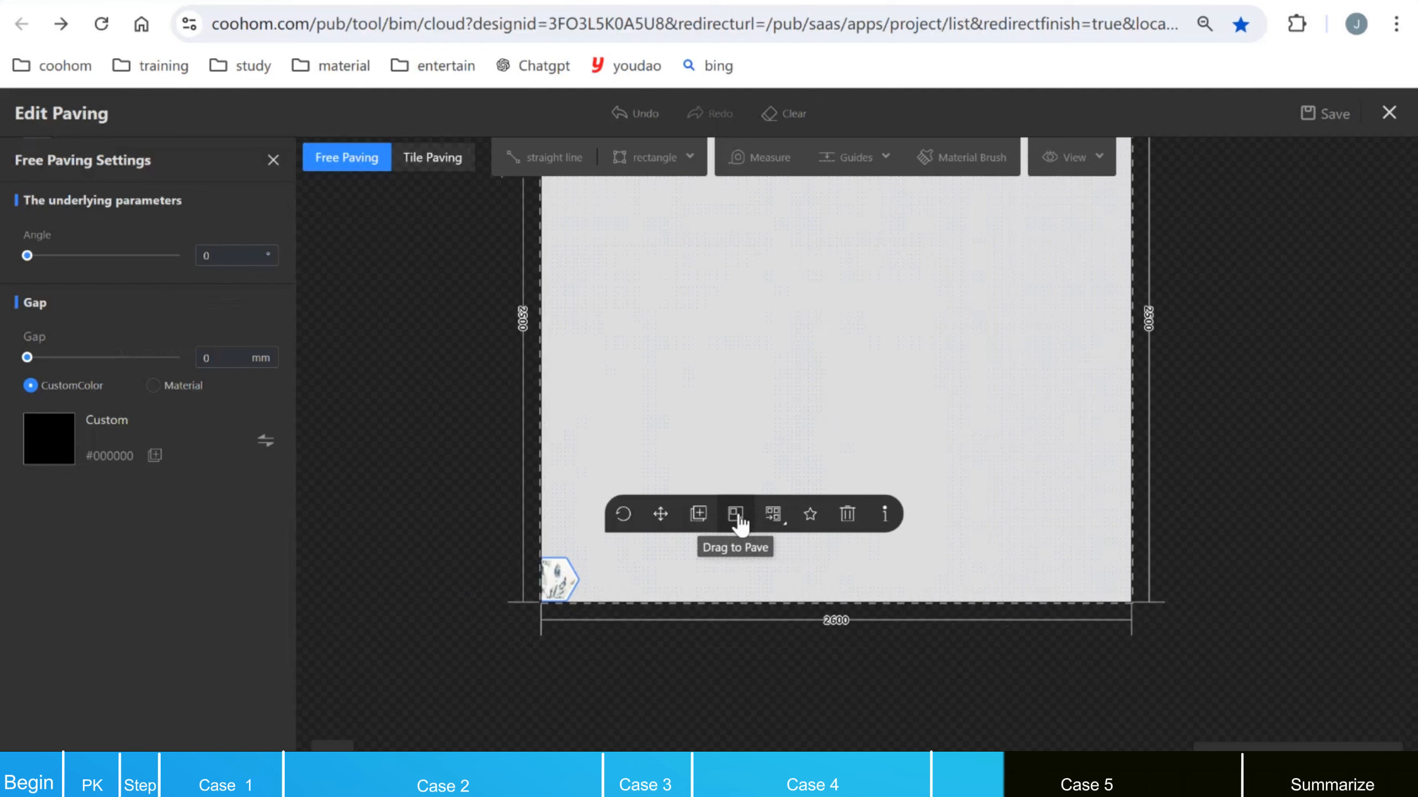
pyautogui.click(737, 517)
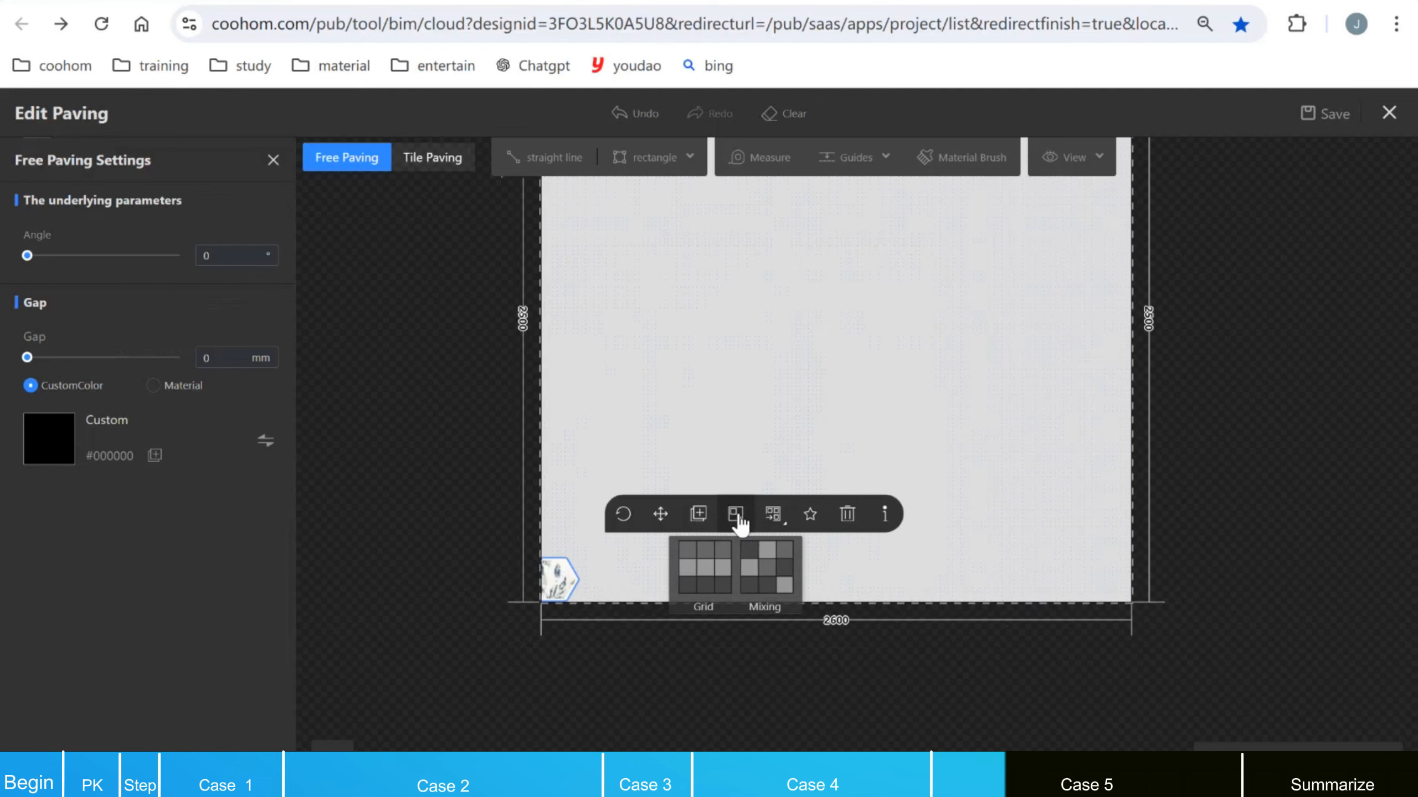
pyautogui.click(715, 579)
pyautogui.scroll(-3, 771, 563)
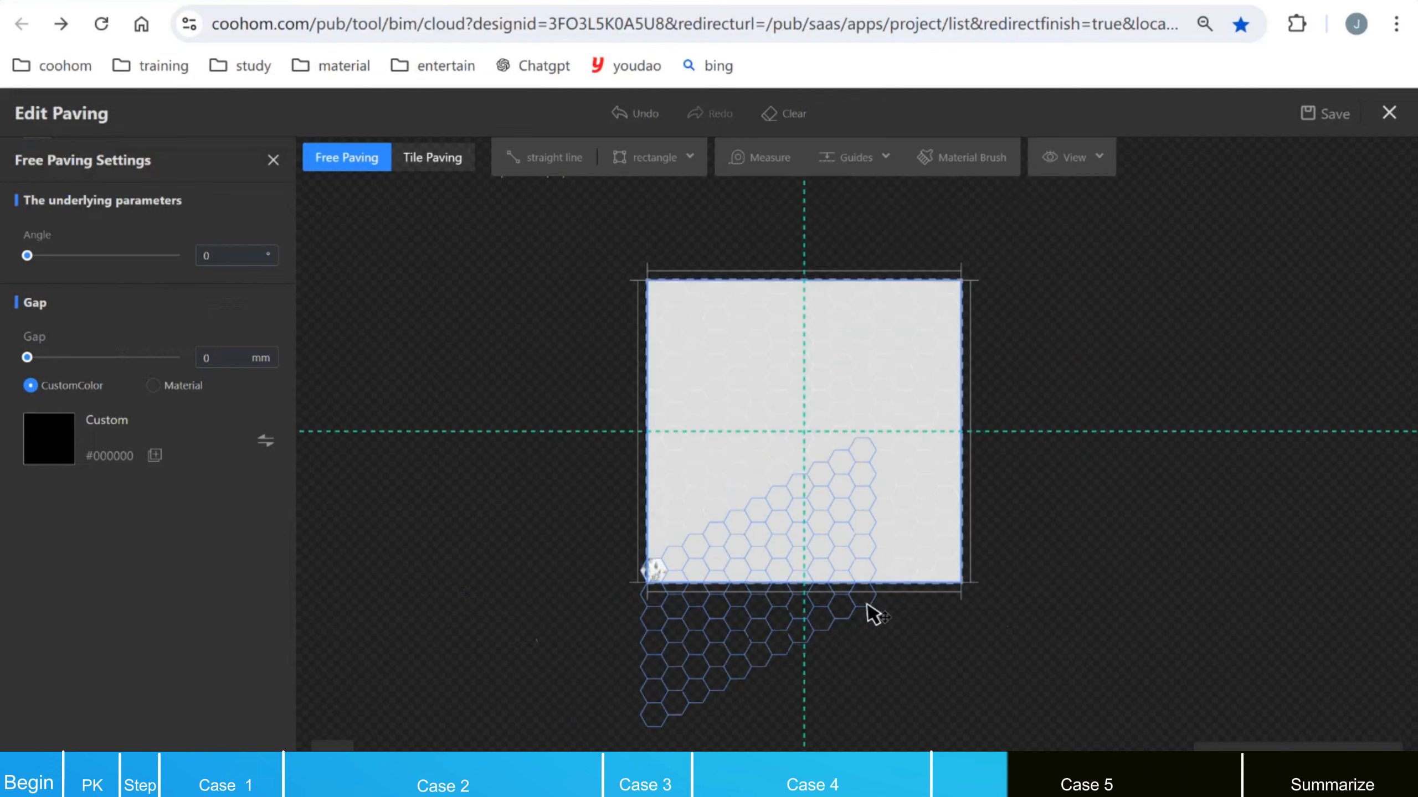
pyautogui.click(868, 604)
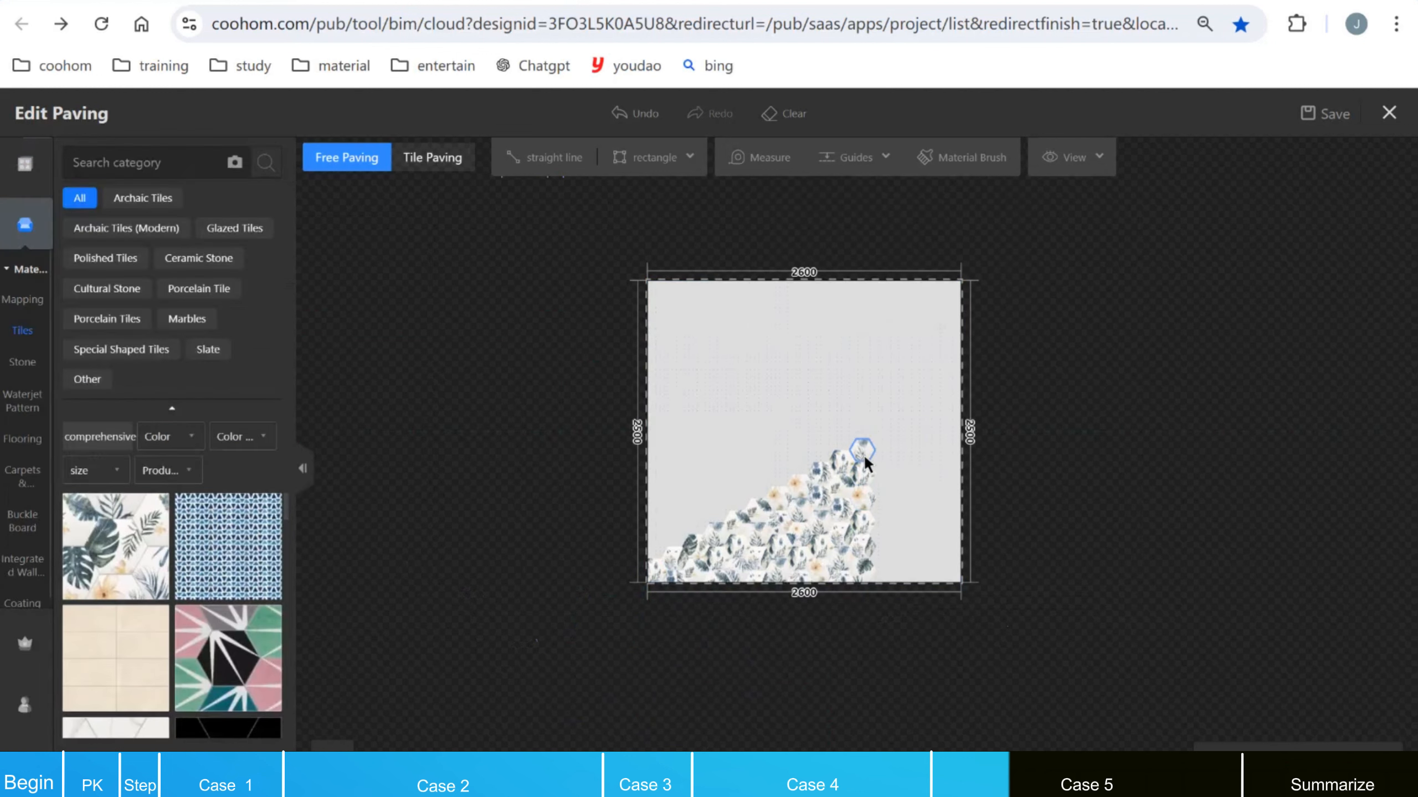
# Step: Try extending the grid paving upward from the topmost hexagonal tile, and undo both paving operations
pyautogui.click(863, 453)
pyautogui.click(1030, 412)
pyautogui.click(1063, 453)
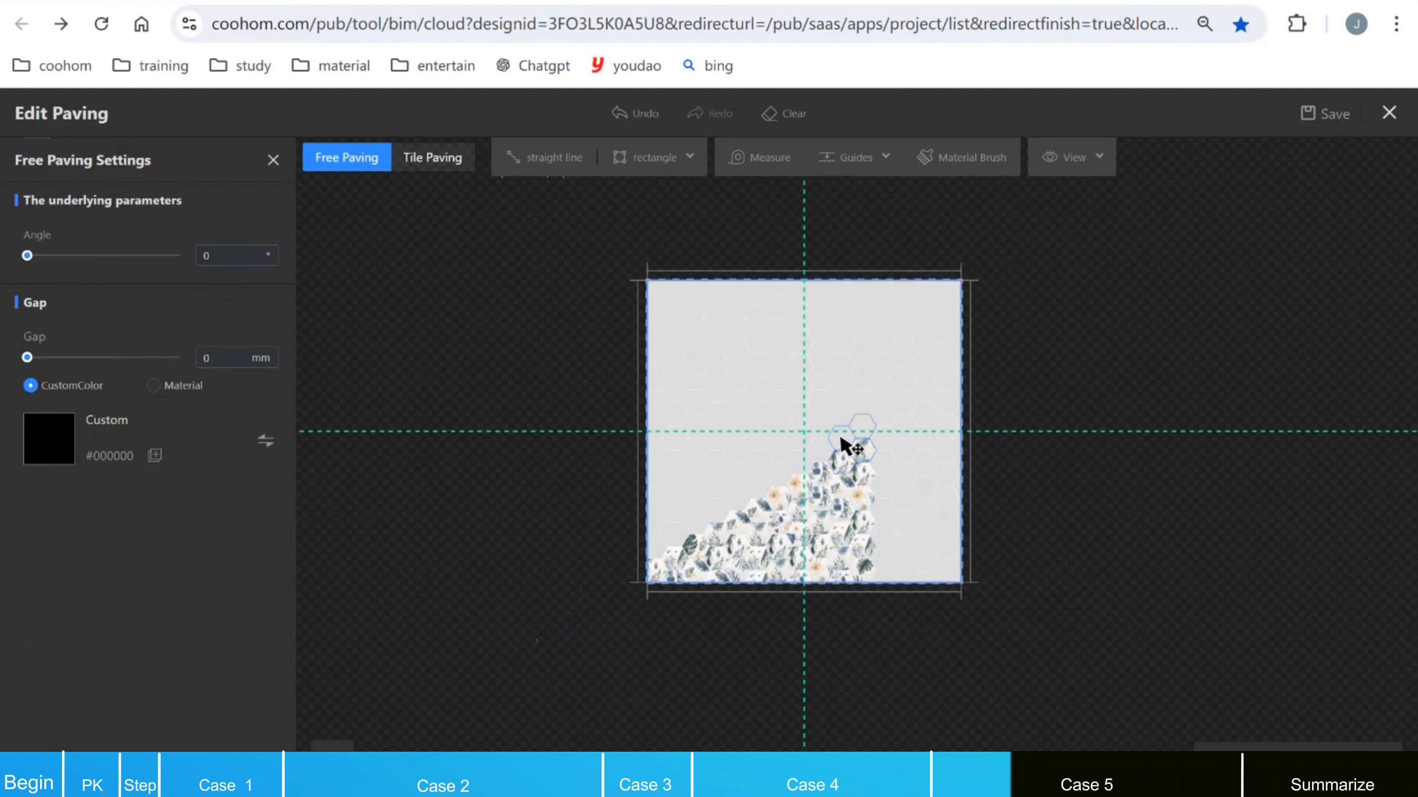
pyautogui.click(757, 323)
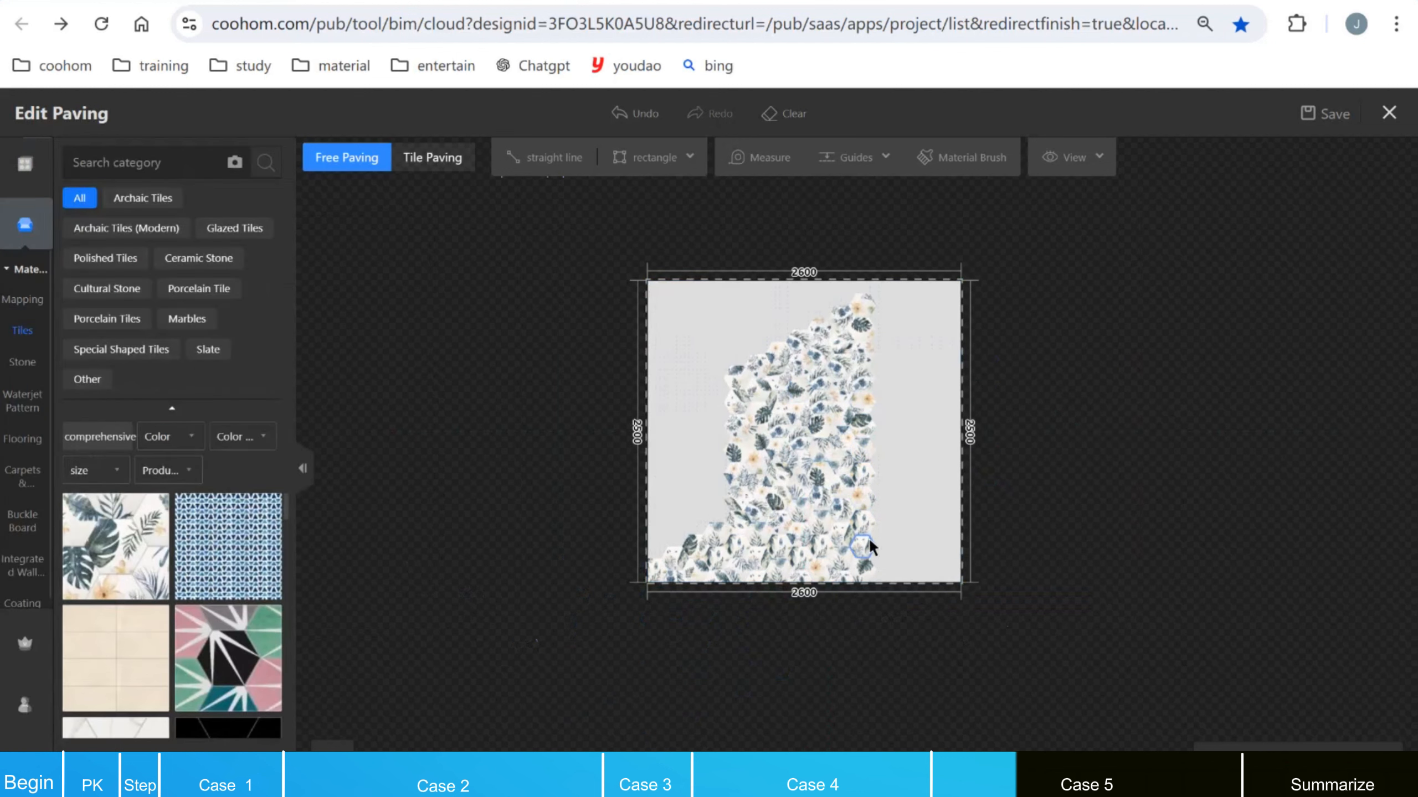
pyautogui.hotkey('ctrl', 'z')
pyautogui.hotkey('ctrl', 'z')
# Step: Fill the whole rectangle automatically with the corner hexagonal tile in a Grid arrangement
pyautogui.click(664, 570)
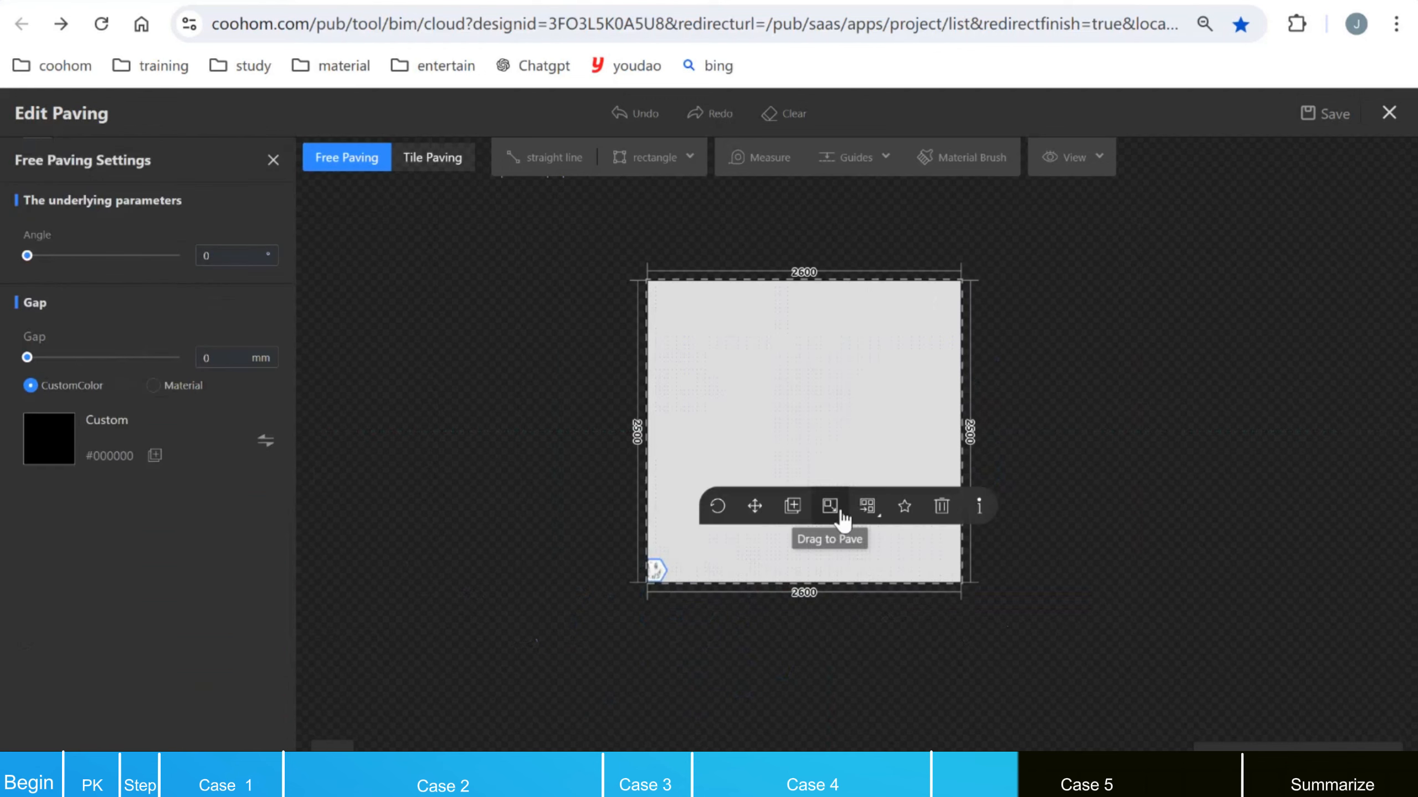
pyautogui.moveTo(865, 511)
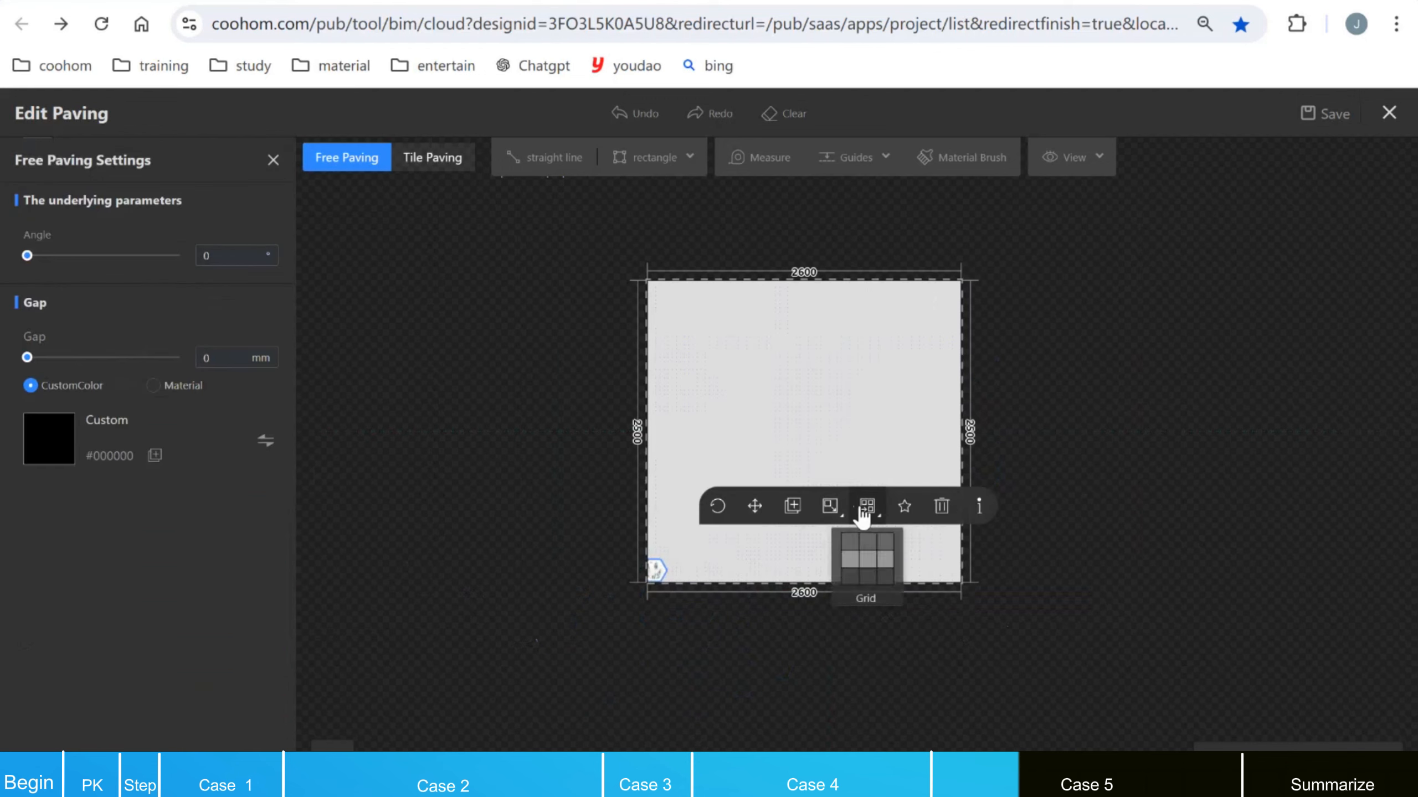
pyautogui.click(868, 543)
pyautogui.click(892, 430)
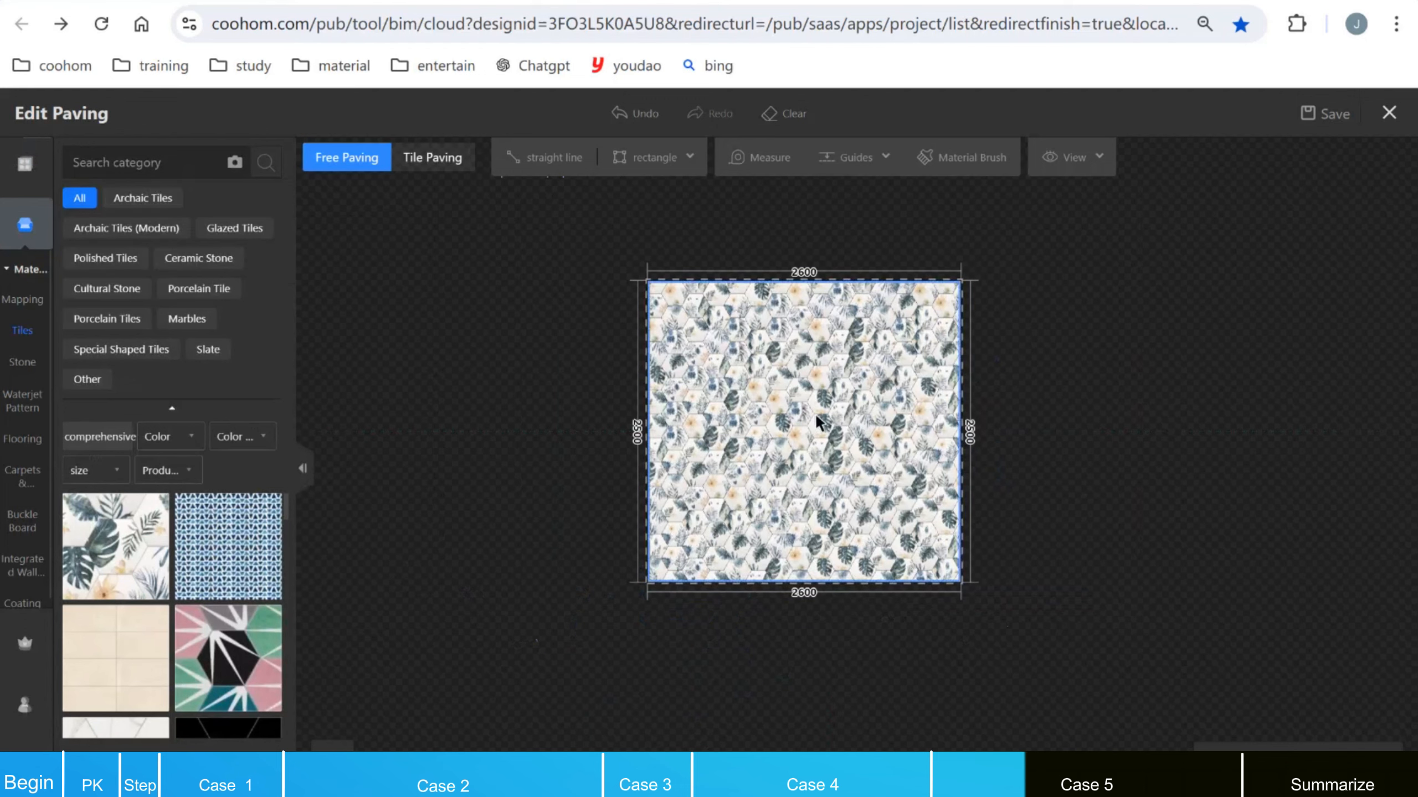
pyautogui.scroll(2, 814, 450)
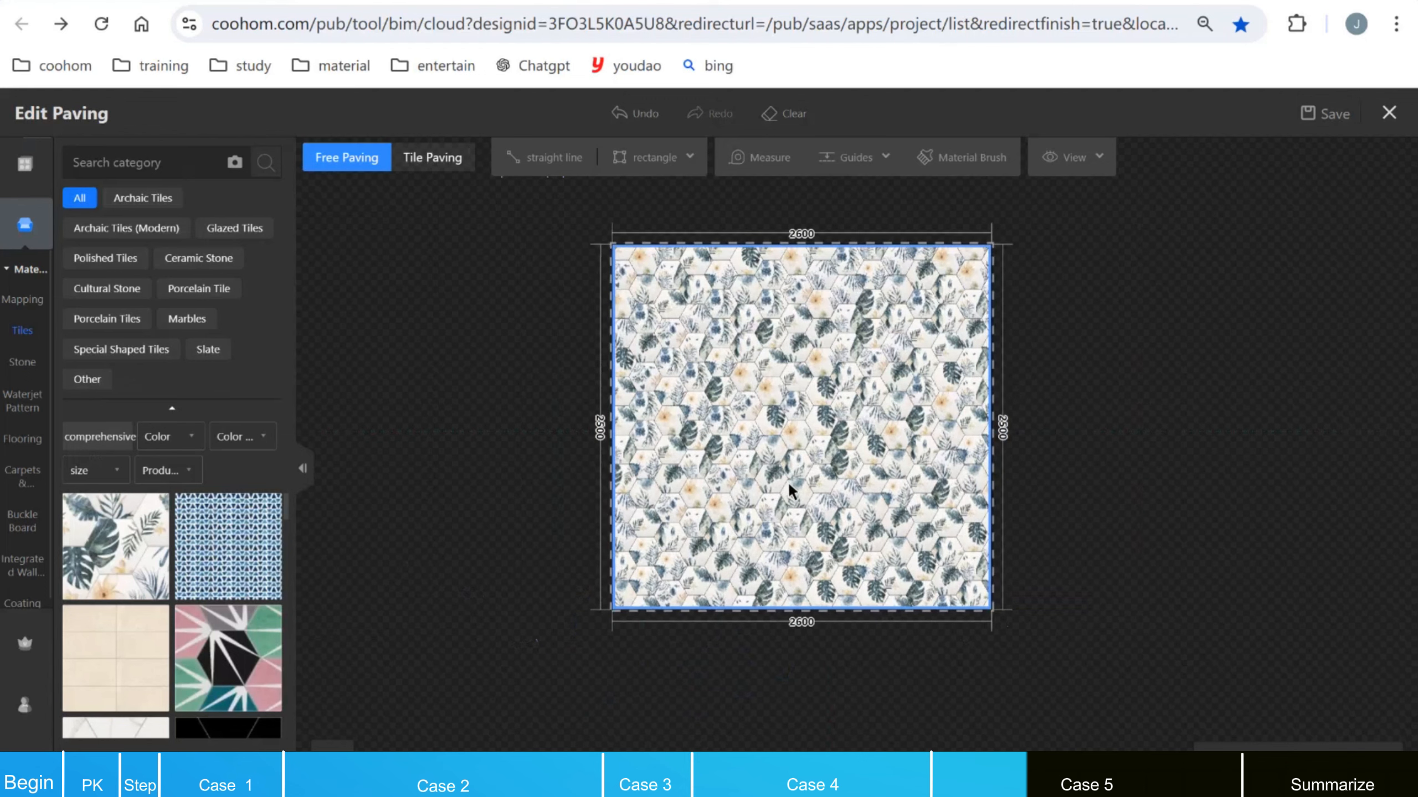
# Step: Undo the full-area grid fill, redo it to inspect the pattern, and undo it again
pyautogui.hotkey('ctrl', 'z')
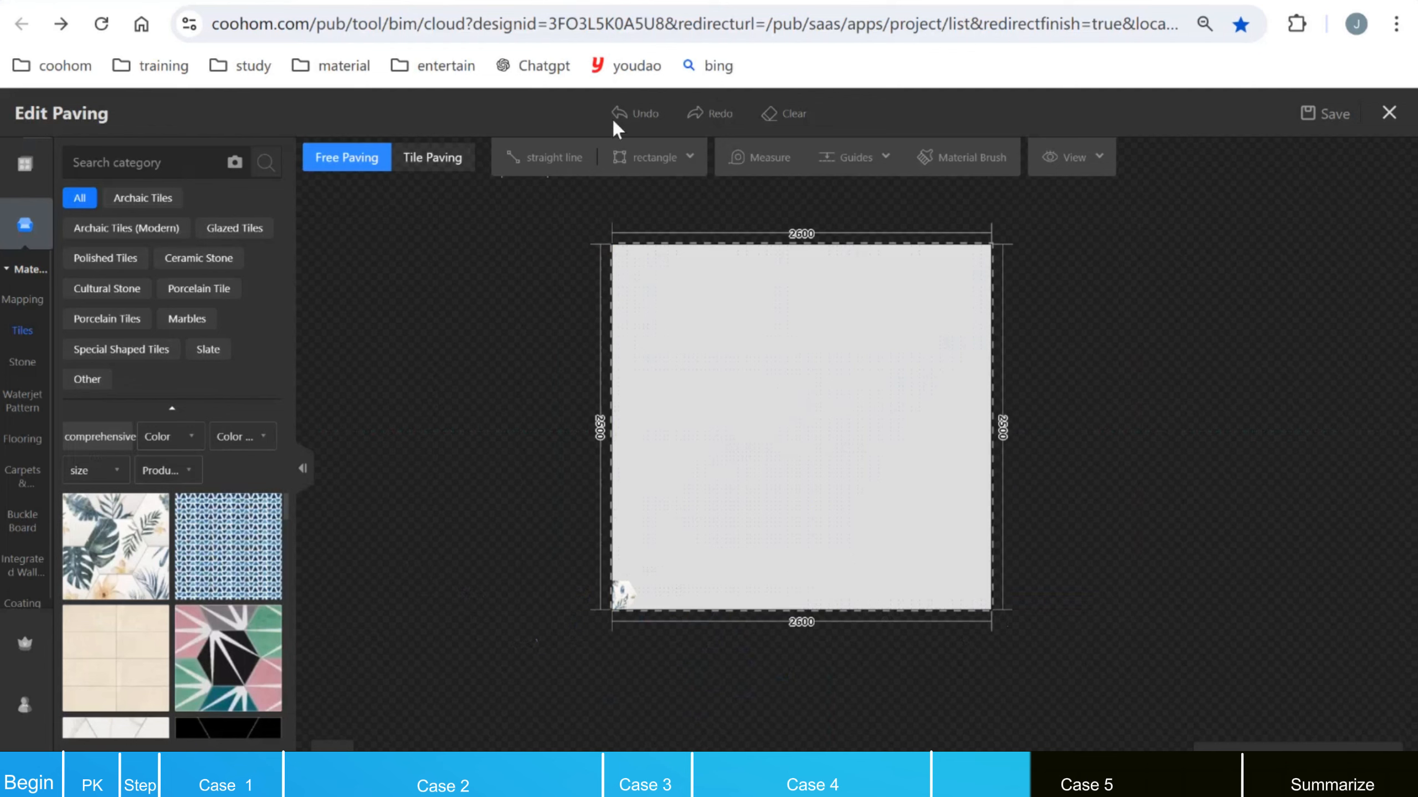
pyautogui.click(709, 113)
pyautogui.scroll(2, 797, 460)
pyautogui.click(792, 445)
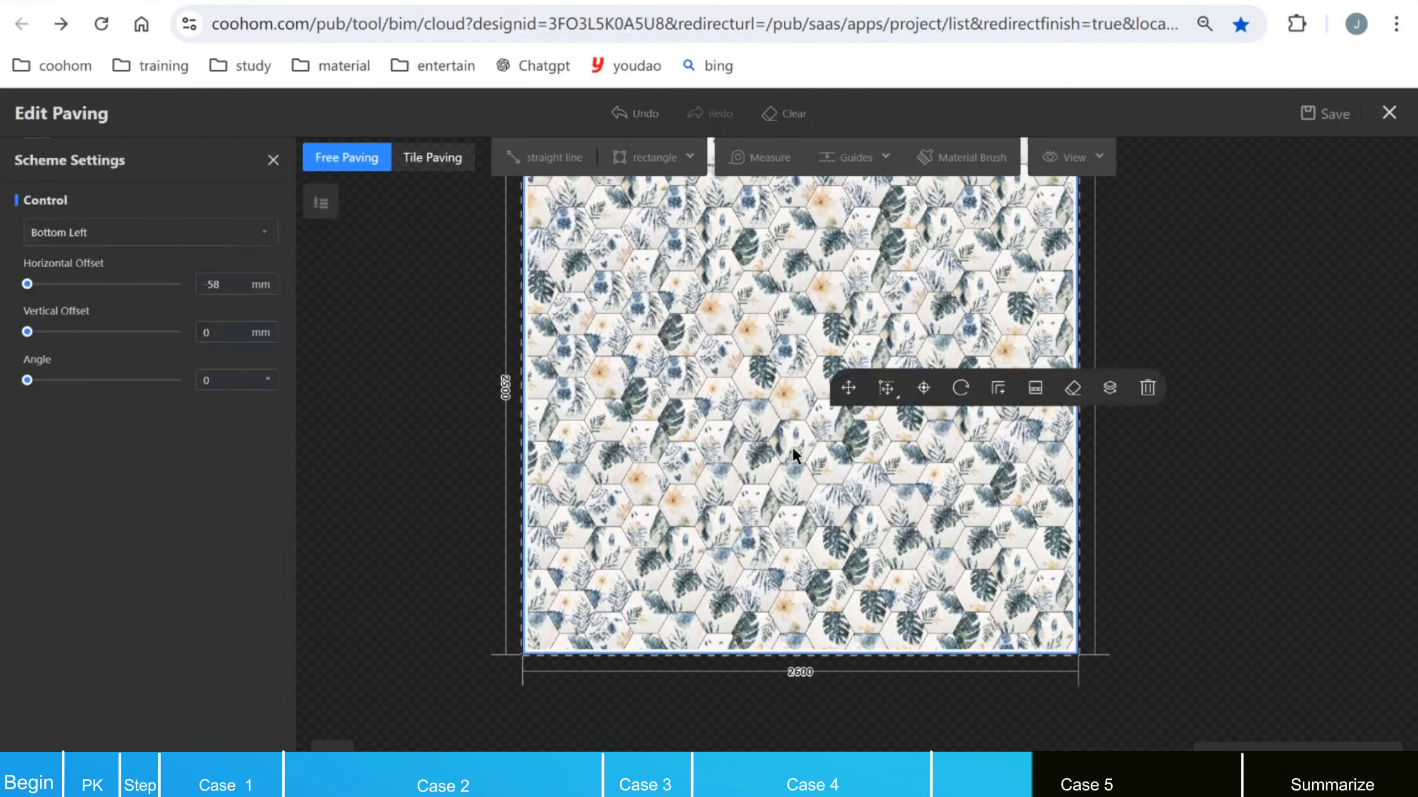
pyautogui.hotkey('ctrl', 'z')
# Step: Pave a large part of the rectangle from the corner hexagonal tile with the Mixing option of Drag to Pave
pyautogui.click(544, 630)
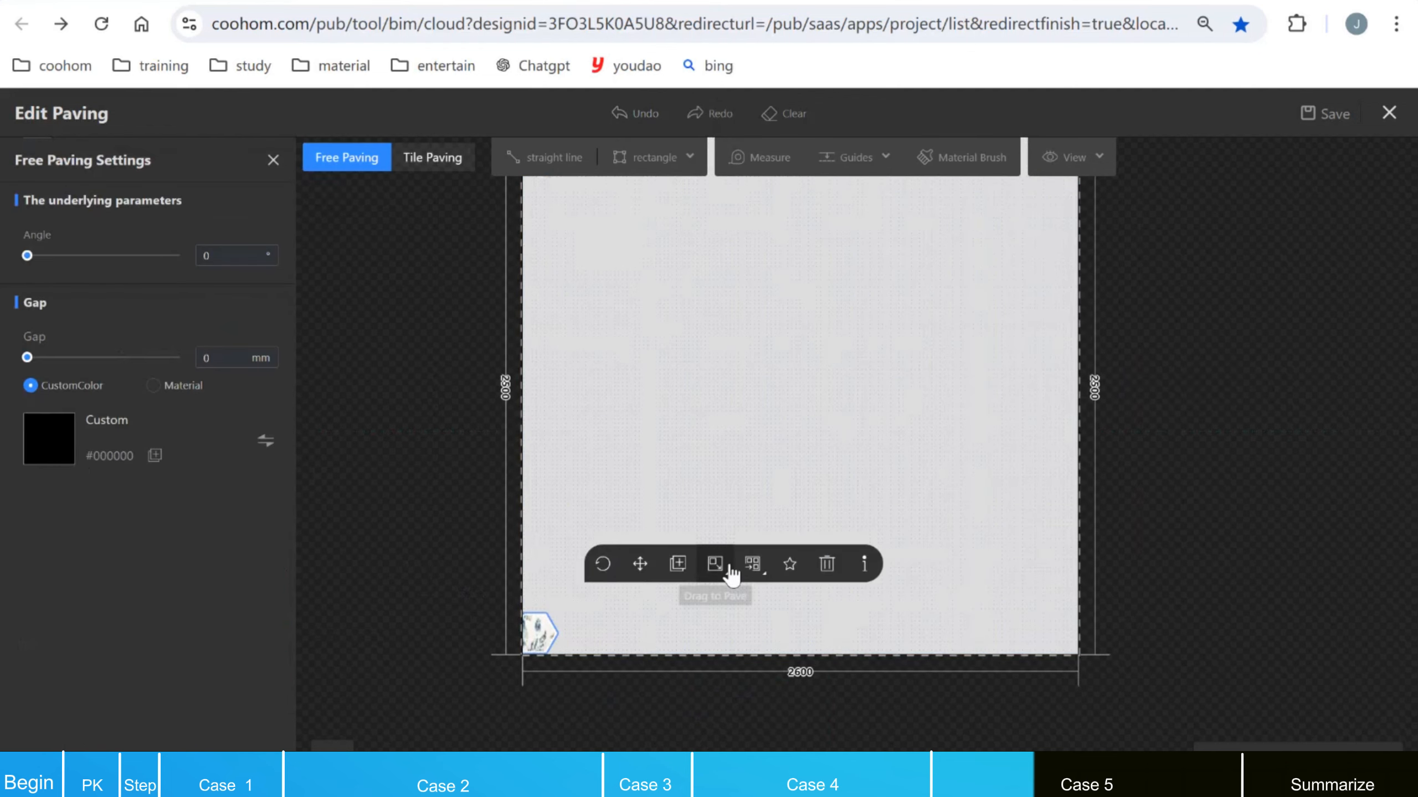
pyautogui.moveTo(716, 570)
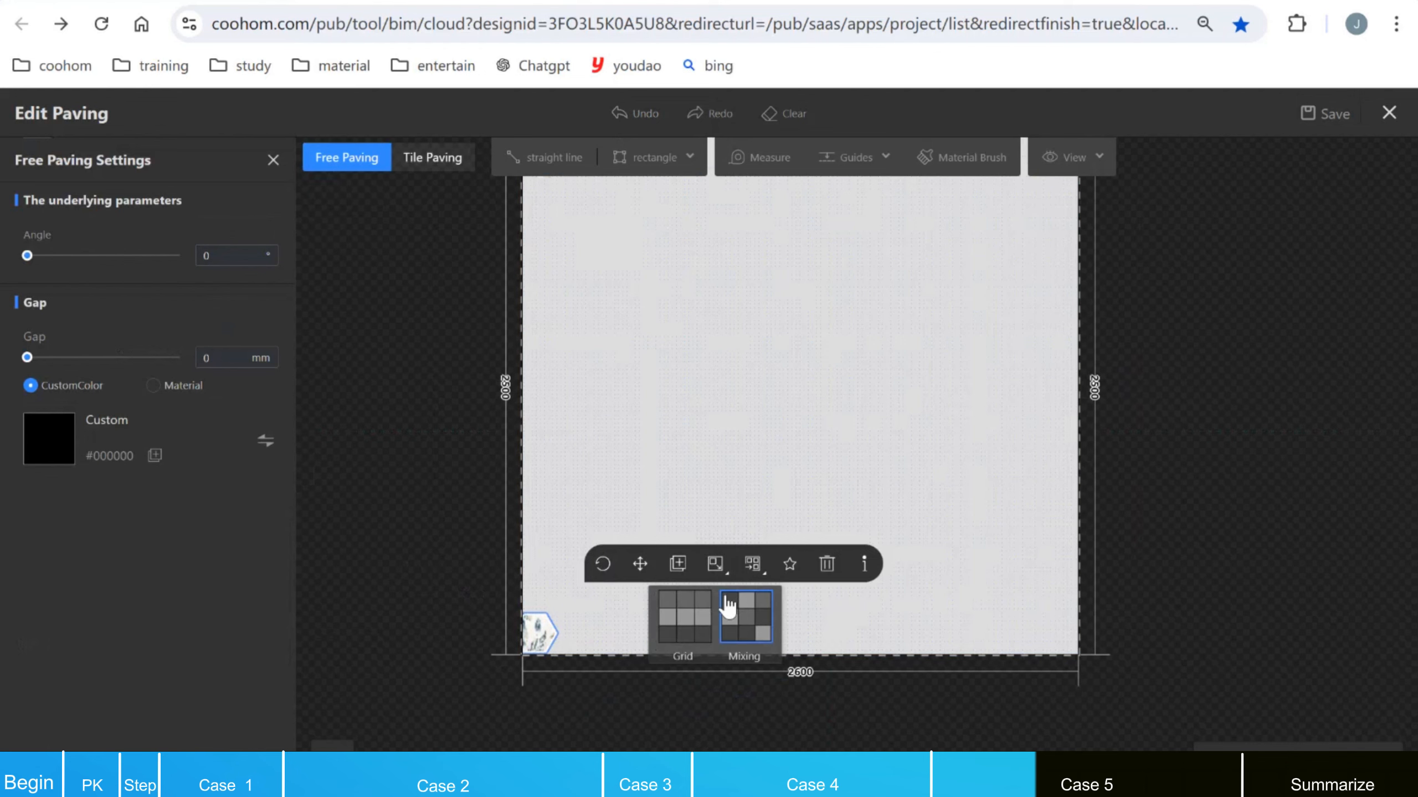
pyautogui.click(738, 614)
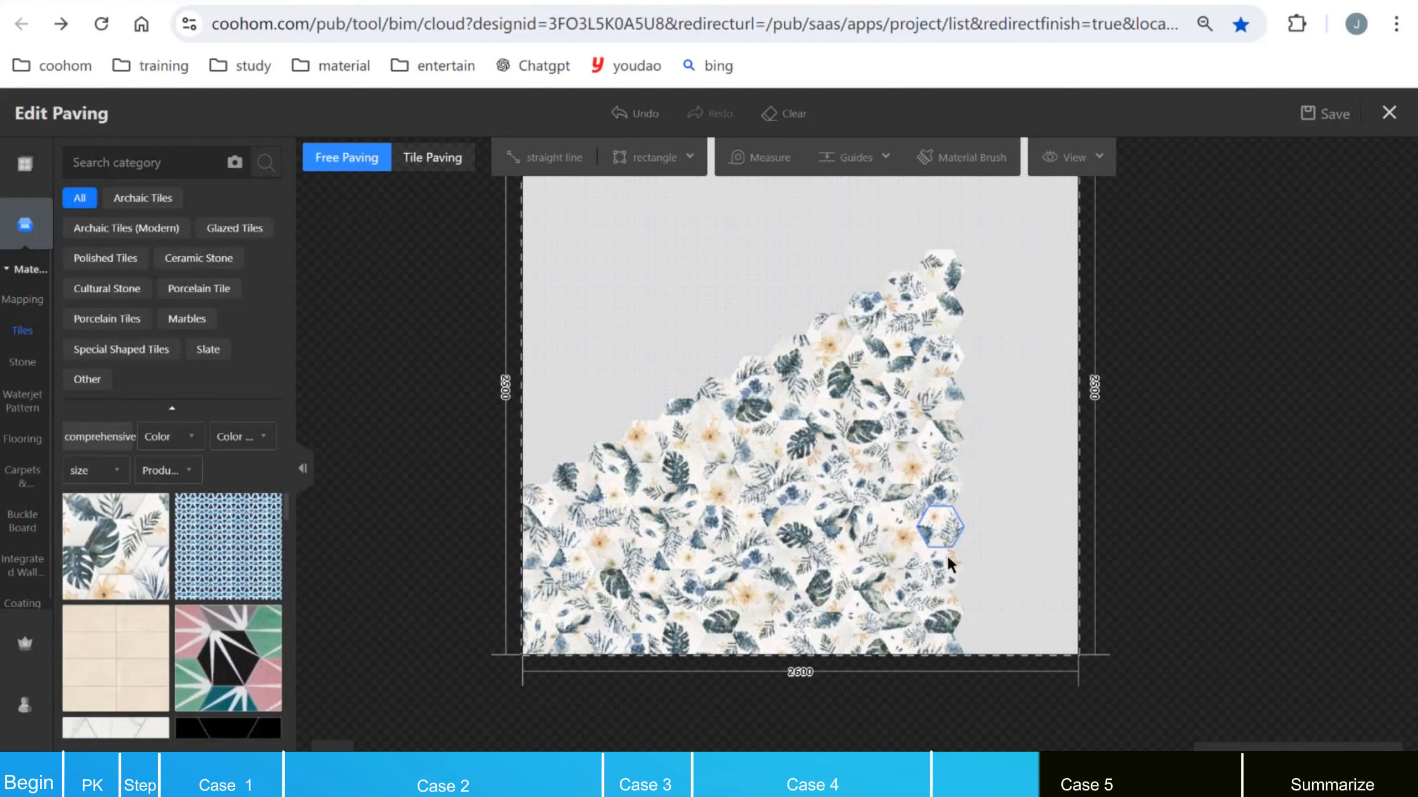
# Step: Rotate one hexagonal tile near the paved area's right edge to 107° and set its gap to 4.5 mm
pyautogui.click(901, 434)
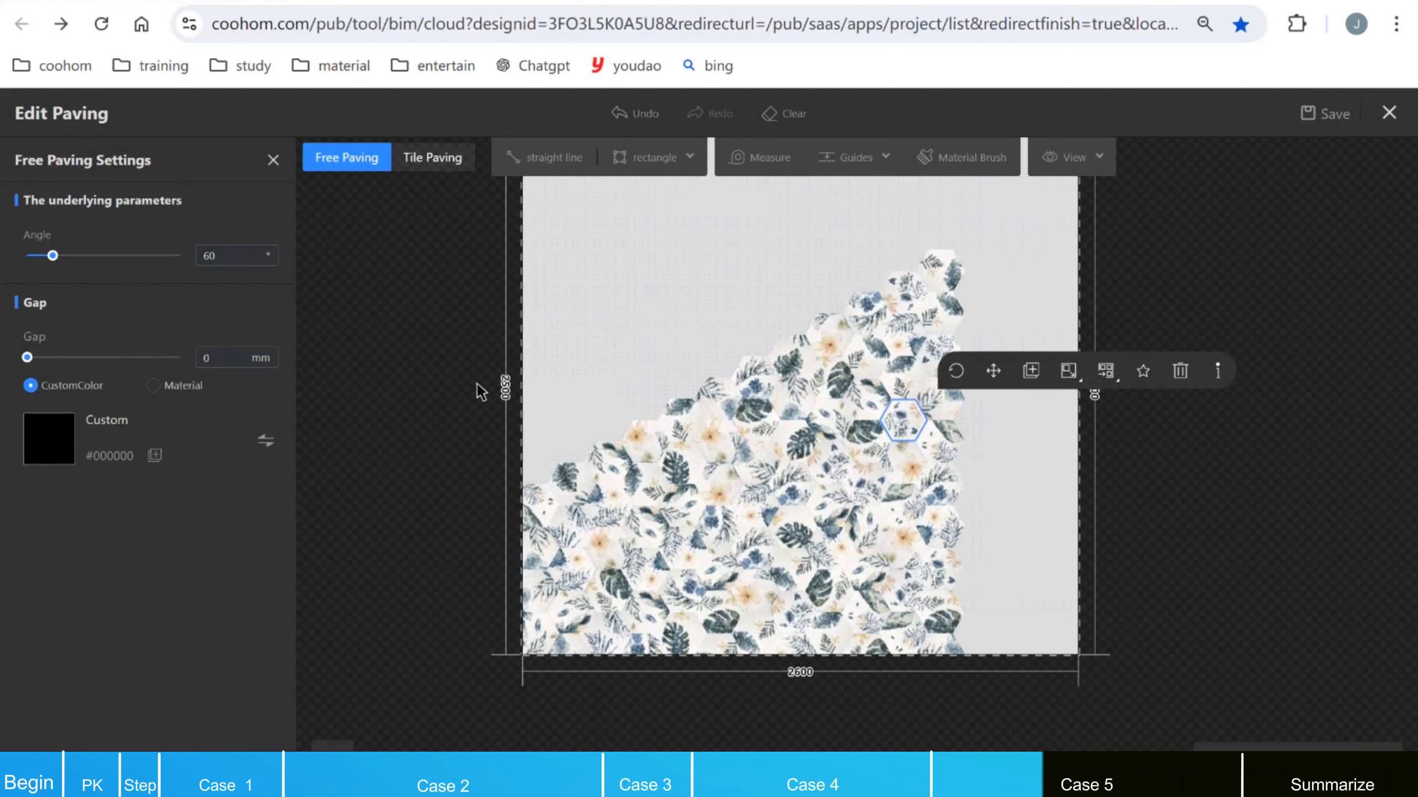
pyautogui.moveTo(52, 256)
pyautogui.mouseDown()
pyautogui.moveTo(130, 268)
pyautogui.moveTo(72, 260)
pyautogui.mouseUp()
pyautogui.scroll(6, 862, 479)
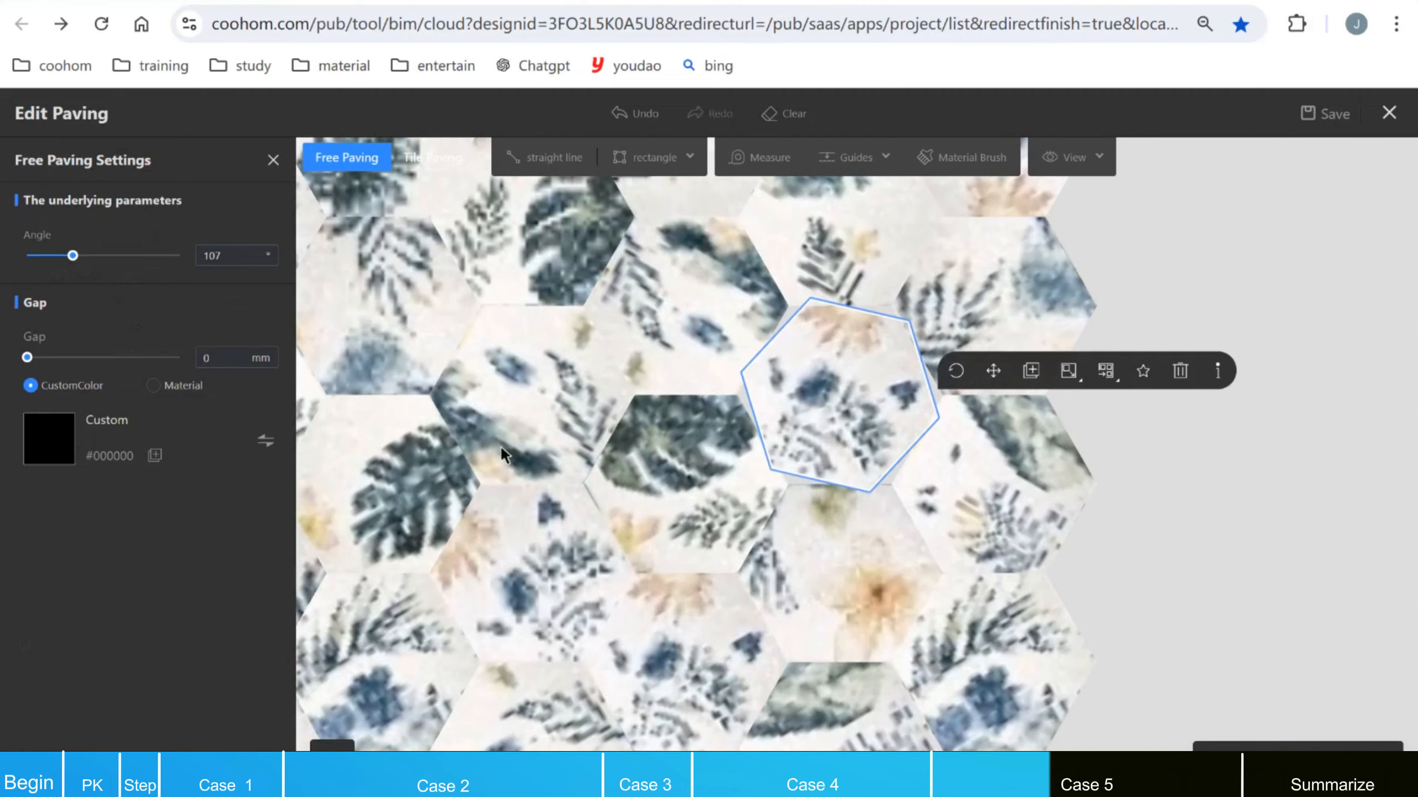
pyautogui.moveTo(27, 358); pyautogui.dragTo(99, 358)
# Step: Reselect the rotated tile and open the custom color picker for its gap
pyautogui.click(1043, 555)
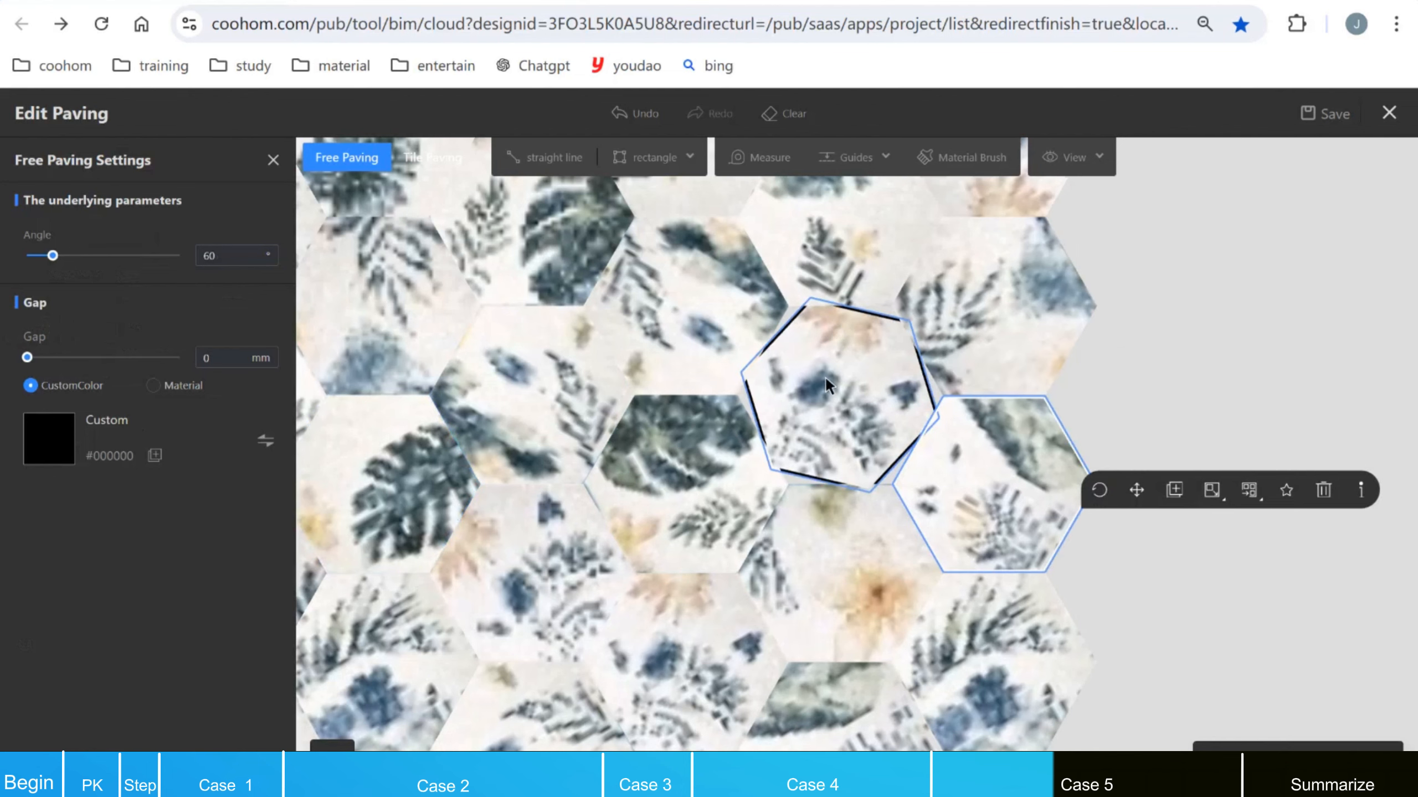
pyautogui.click(843, 401)
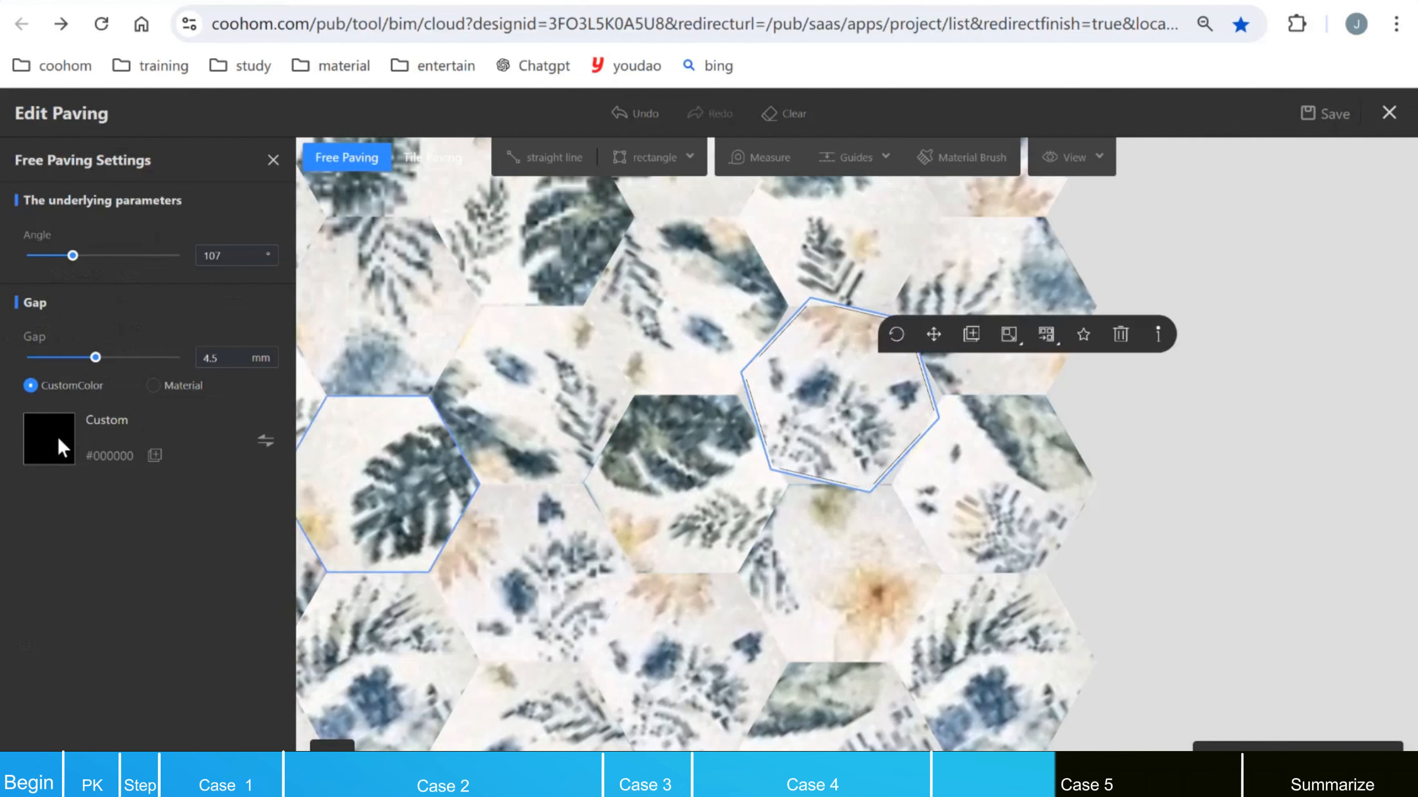
pyautogui.click(268, 447)
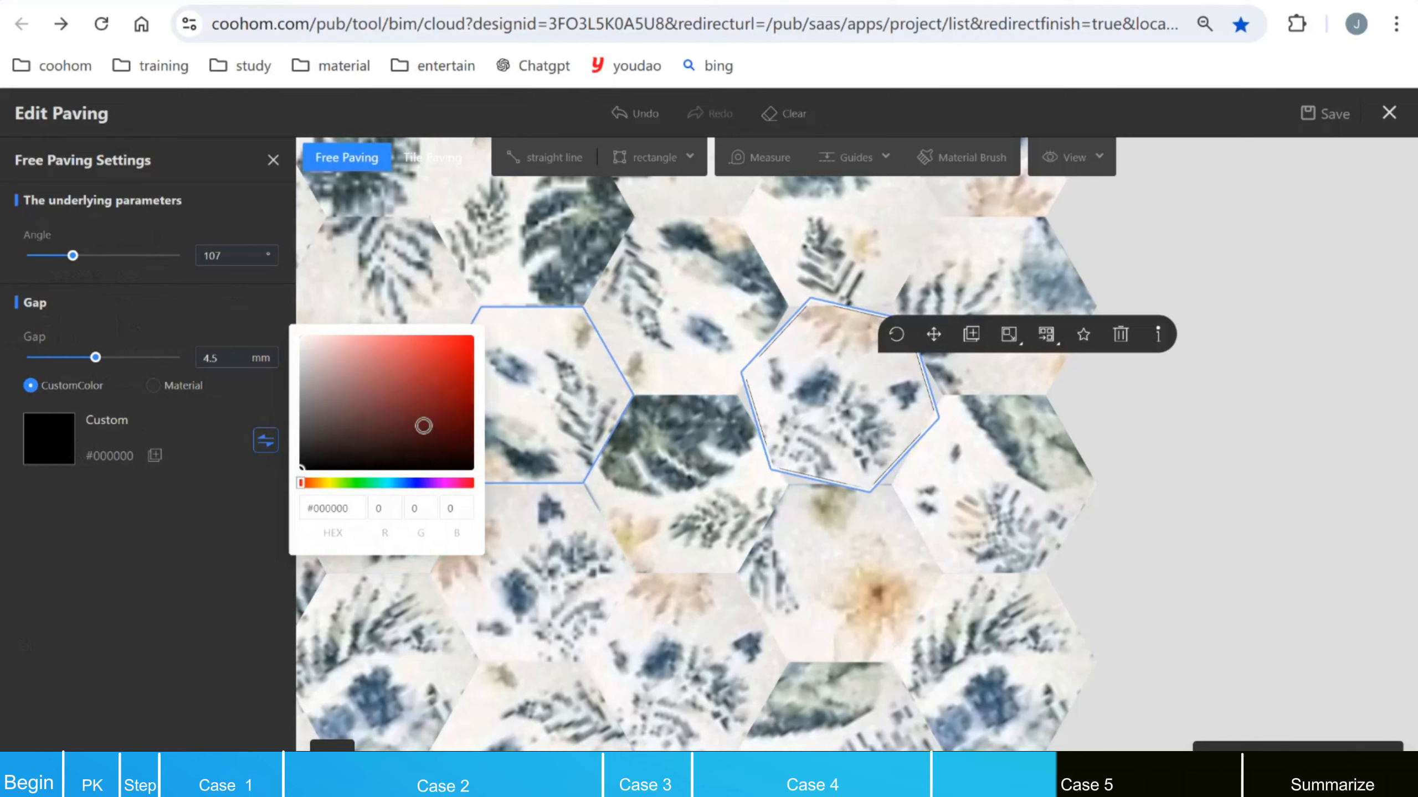
pyautogui.click(996, 475)
# Step: Remove all the hexagonal tiles from the rectangle
pyautogui.scroll(-5, 821, 372)
pyautogui.scroll(-5, 820, 371)
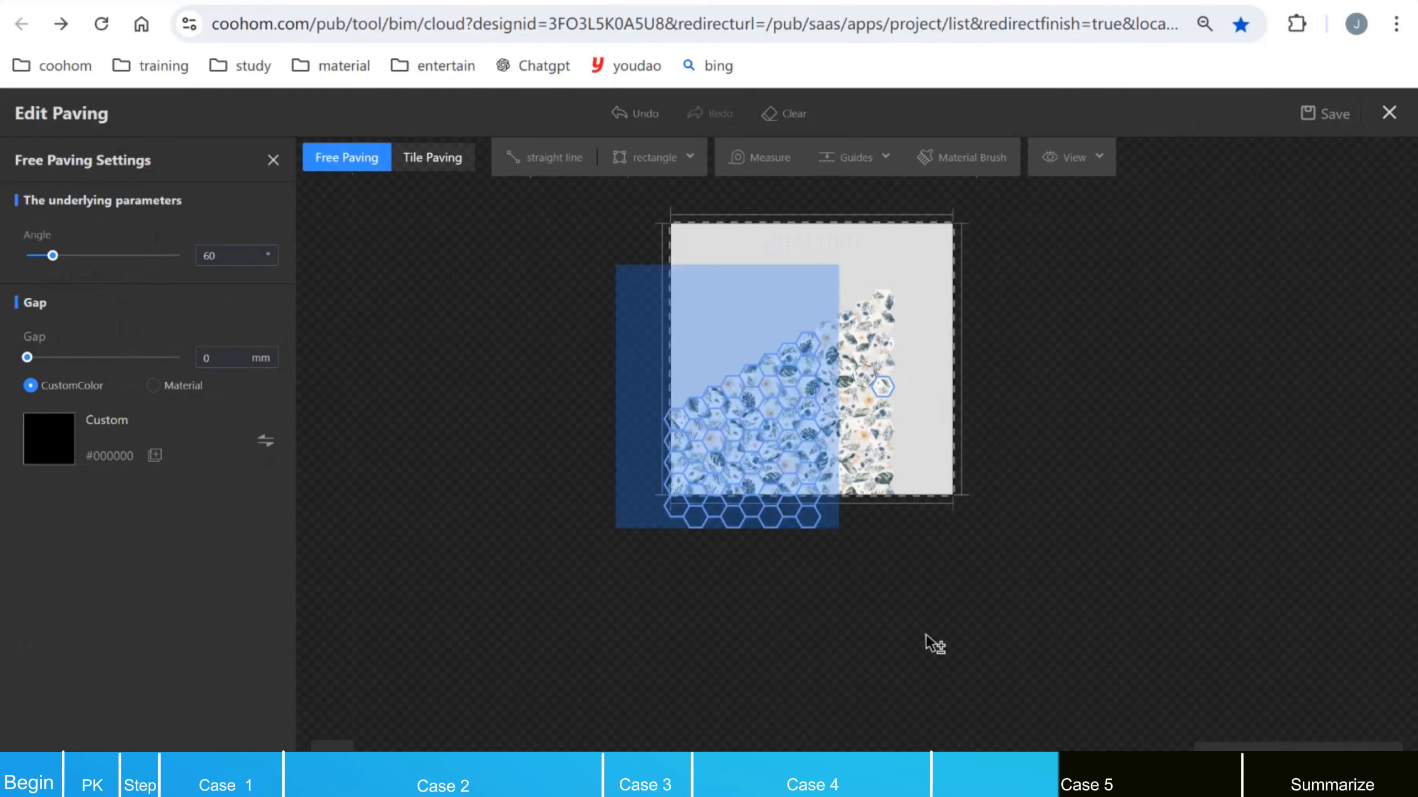
pyautogui.click(999, 589)
pyautogui.click(1184, 593)
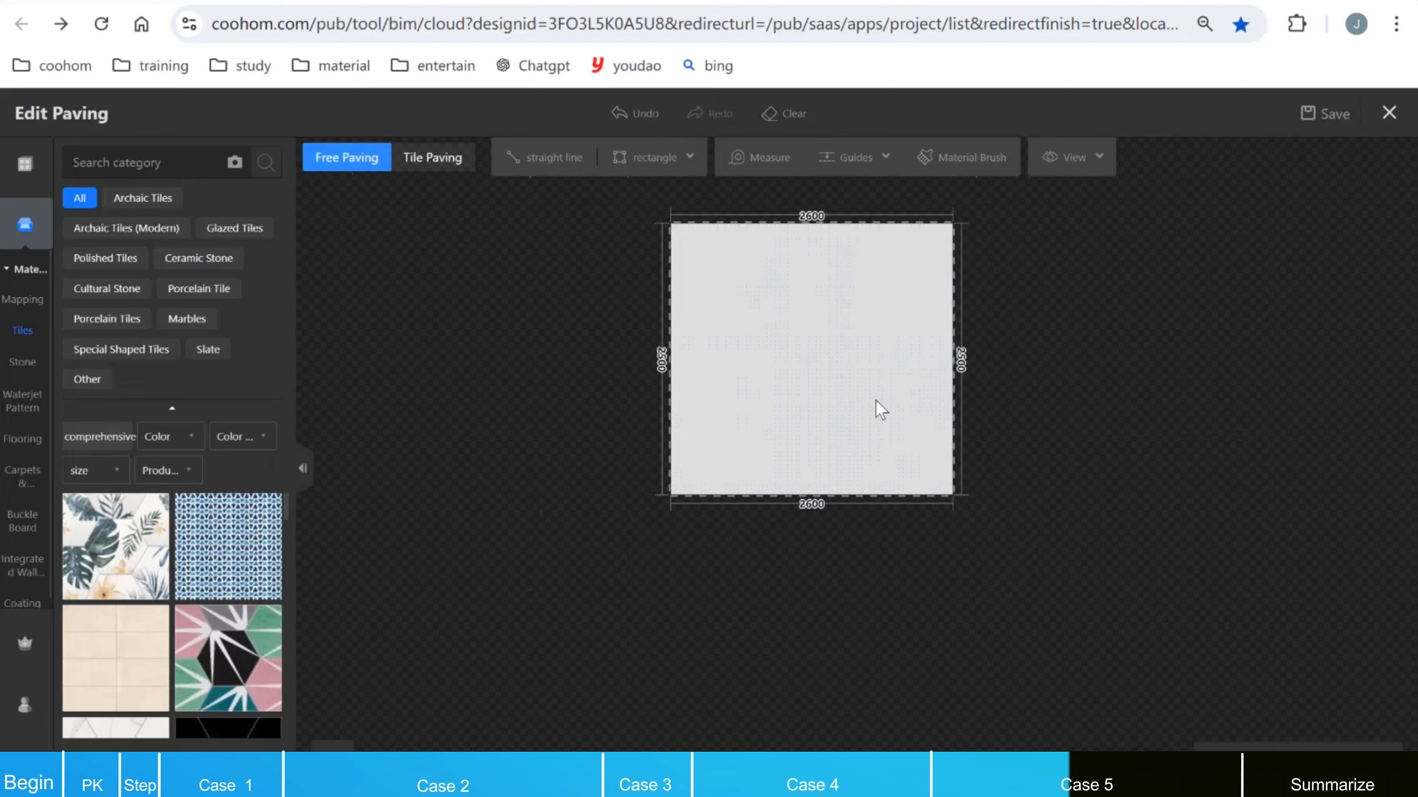
# Step: Switch to the presentation to view the Case 5 key operations, and return to the paving editor
pyautogui.press('super+Tab')
pyautogui.click(620, 250)
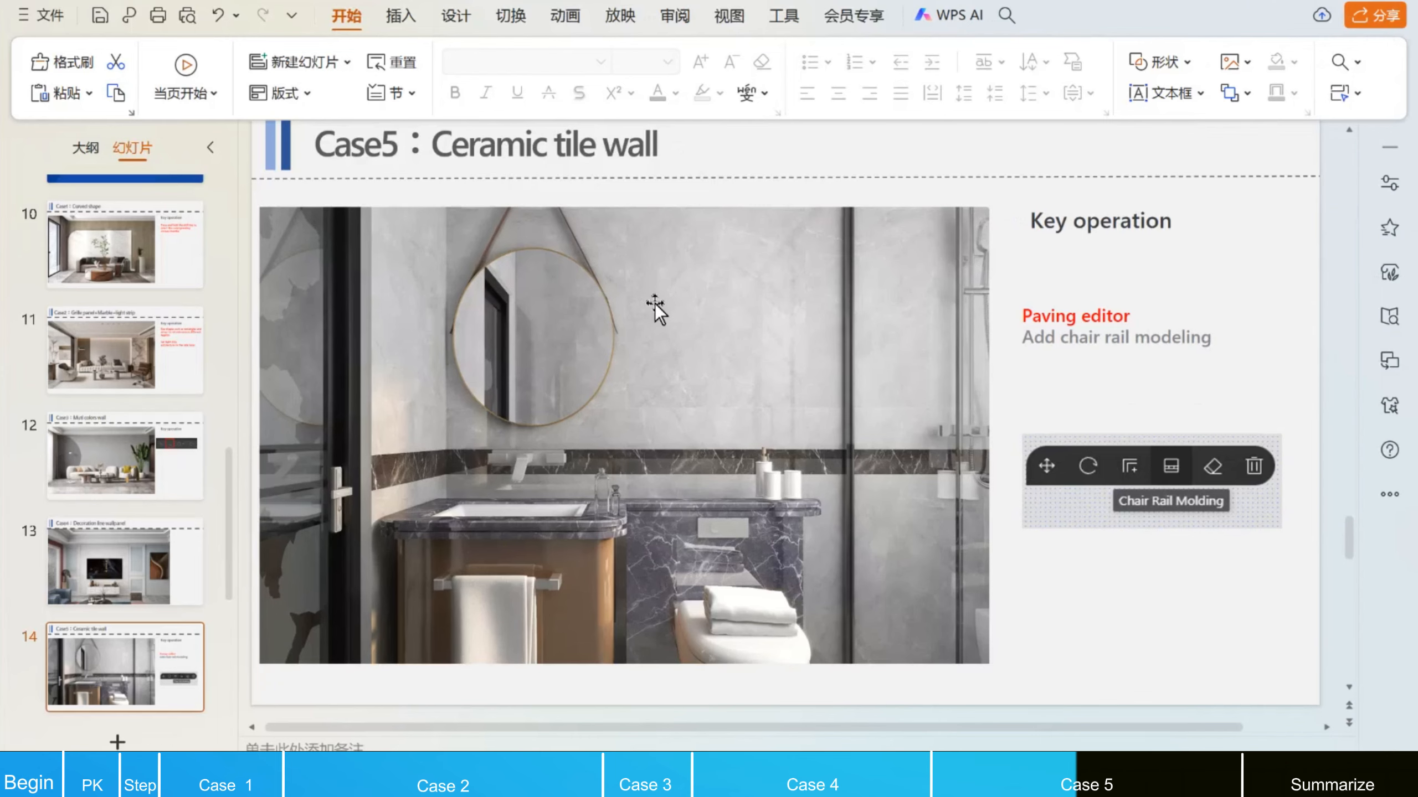
pyautogui.press('super+Tab')
pyautogui.click(561, 266)
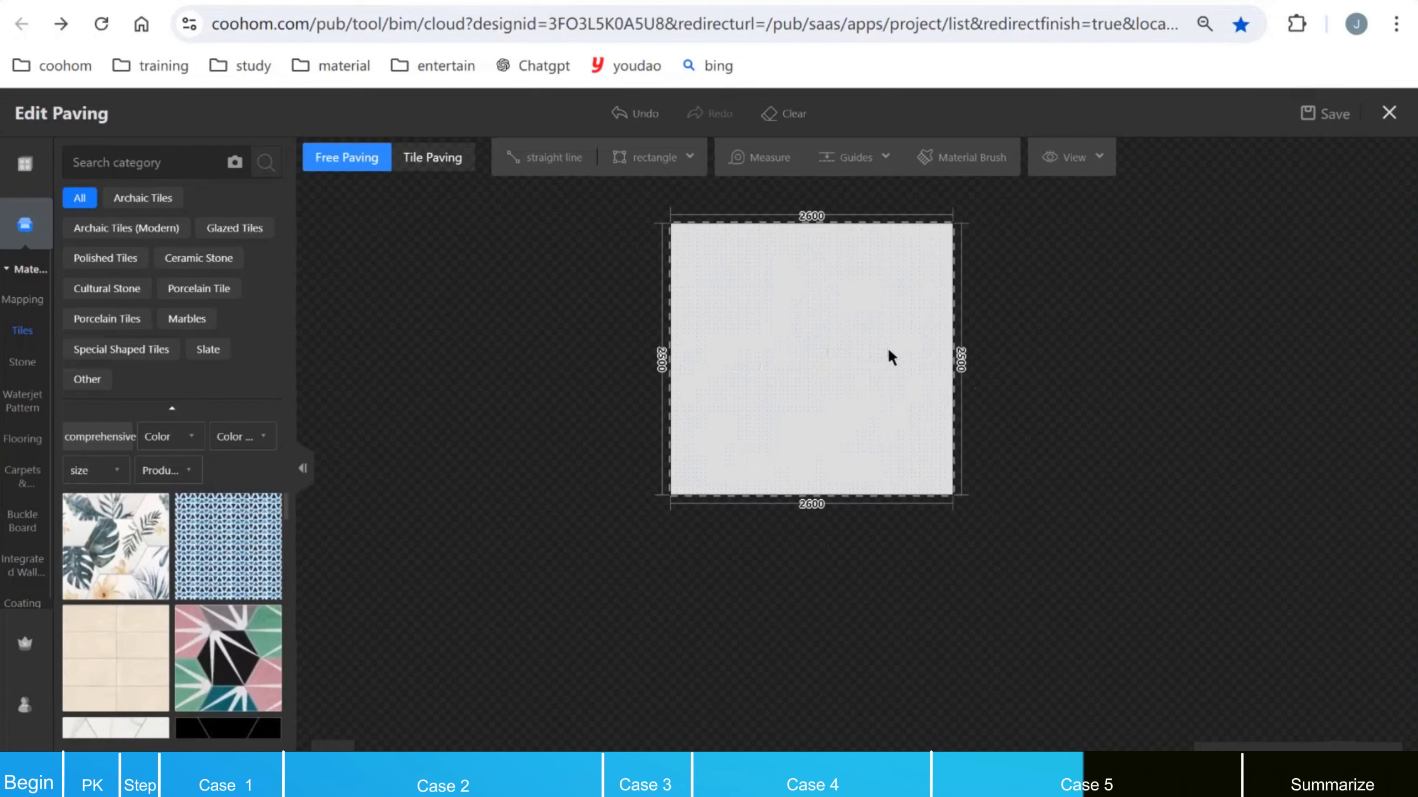
# Step: Add a horizontal chair rail molding across the 2600 mm wide rectangle, 833 mm above its lower edge
pyautogui.scroll(2, 943, 357)
pyautogui.scroll(-3, 813, 468)
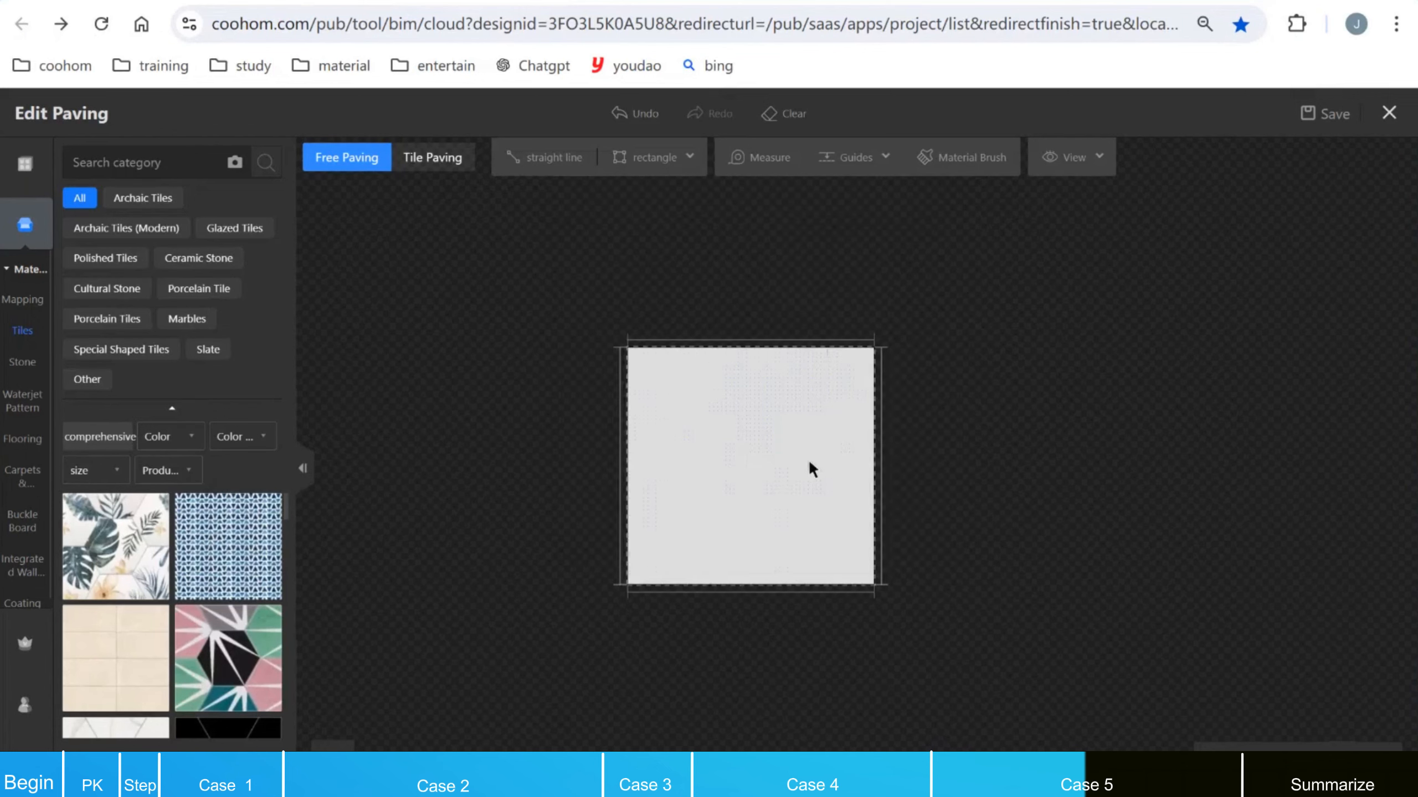
pyautogui.scroll(3, 813, 485)
pyautogui.click(744, 506)
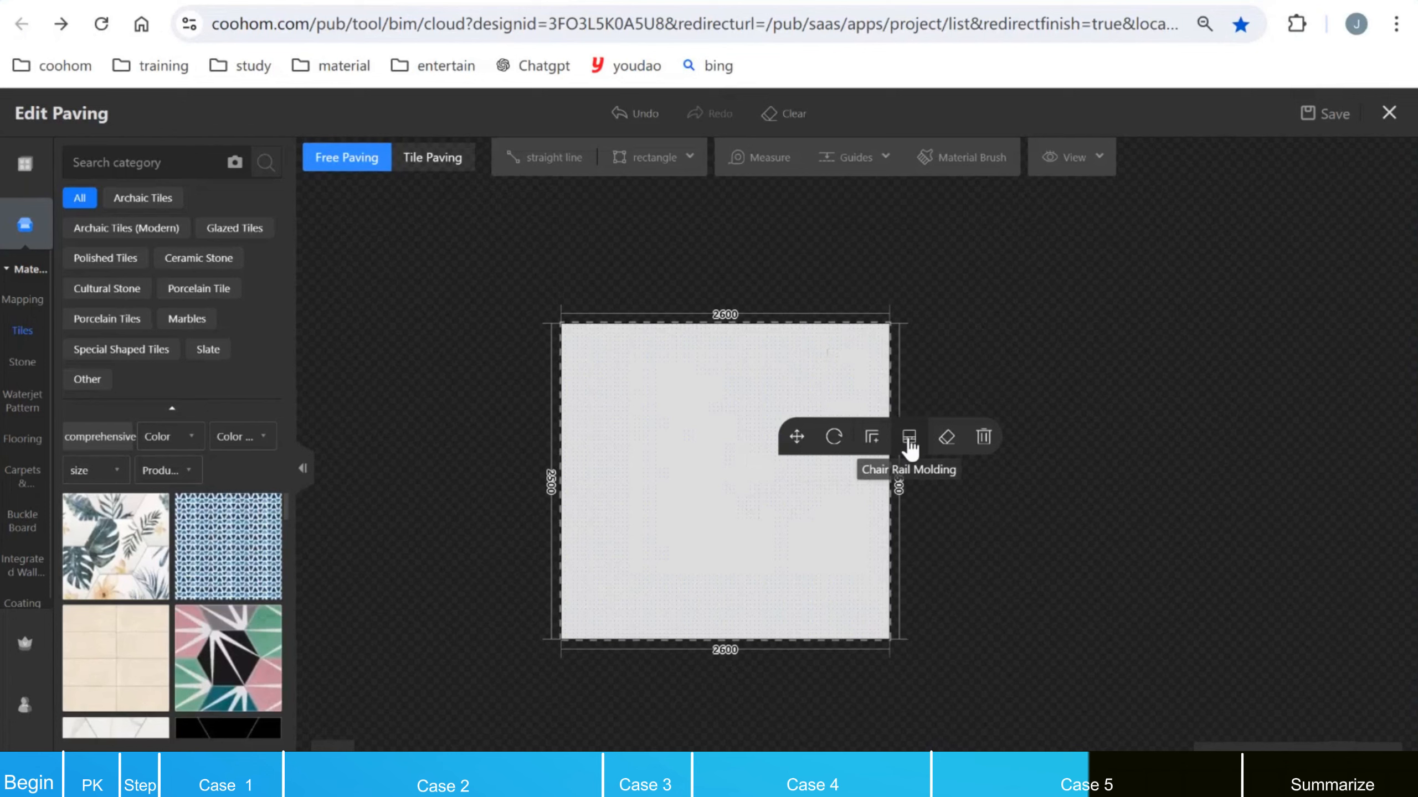
pyautogui.click(909, 442)
pyautogui.click(785, 517)
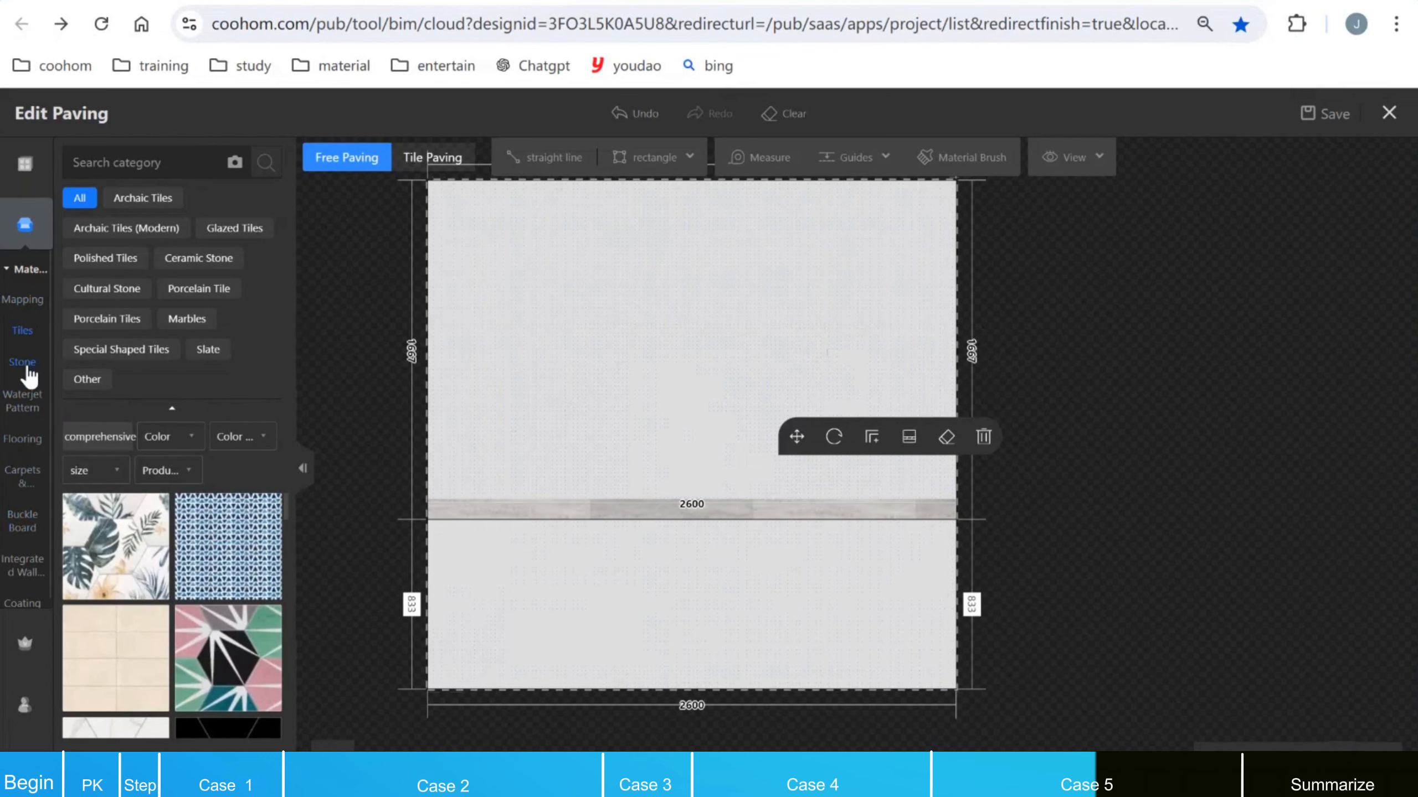
# Step: Try a light grey stone from the Stone materials in the areas below and above the chair rail, and undo both placements
pyautogui.click(22, 363)
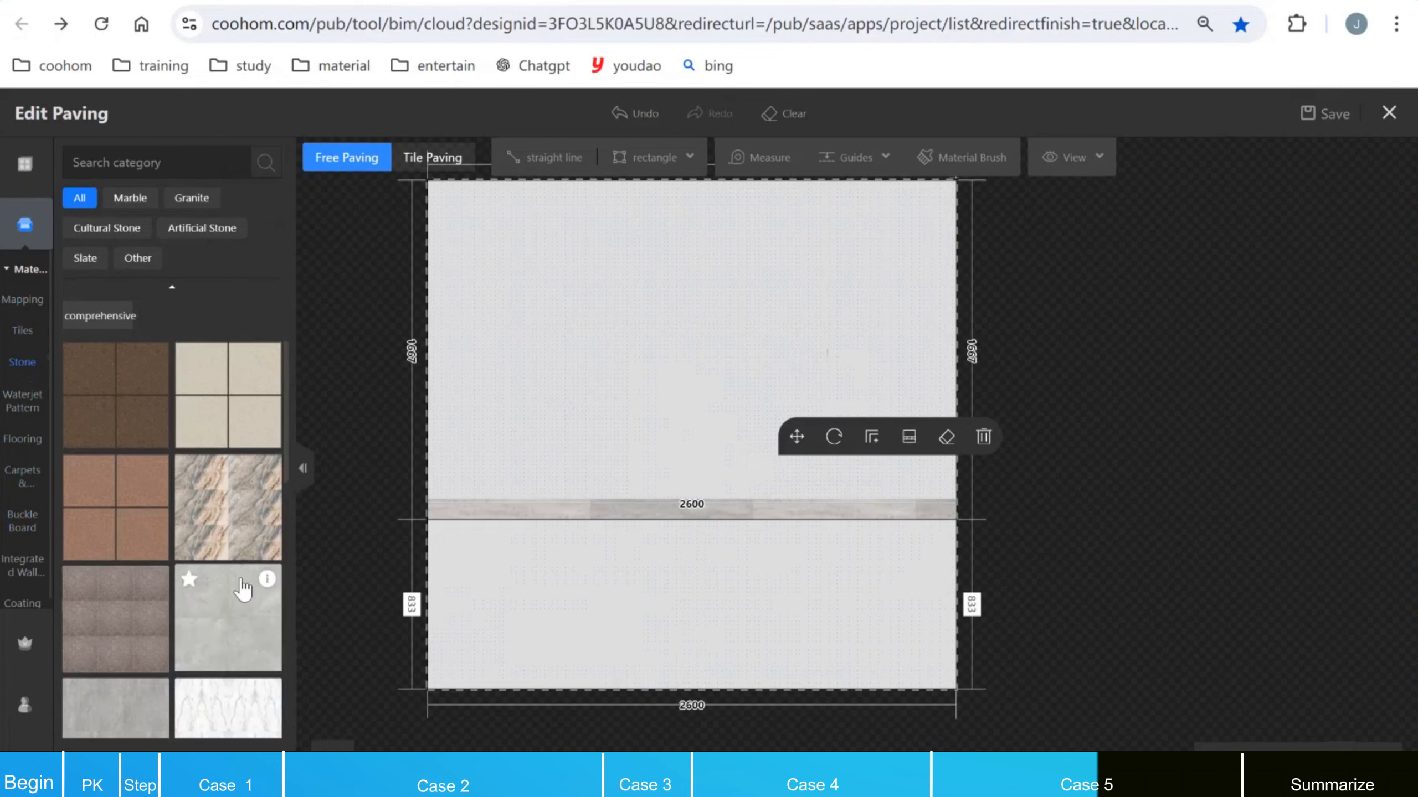
pyautogui.moveTo(234, 614); pyautogui.dragTo(748, 609)
pyautogui.moveTo(240, 614); pyautogui.dragTo(776, 371)
pyautogui.hotkey('ctrl', 'z')
pyautogui.hotkey('ctrl', 'z')
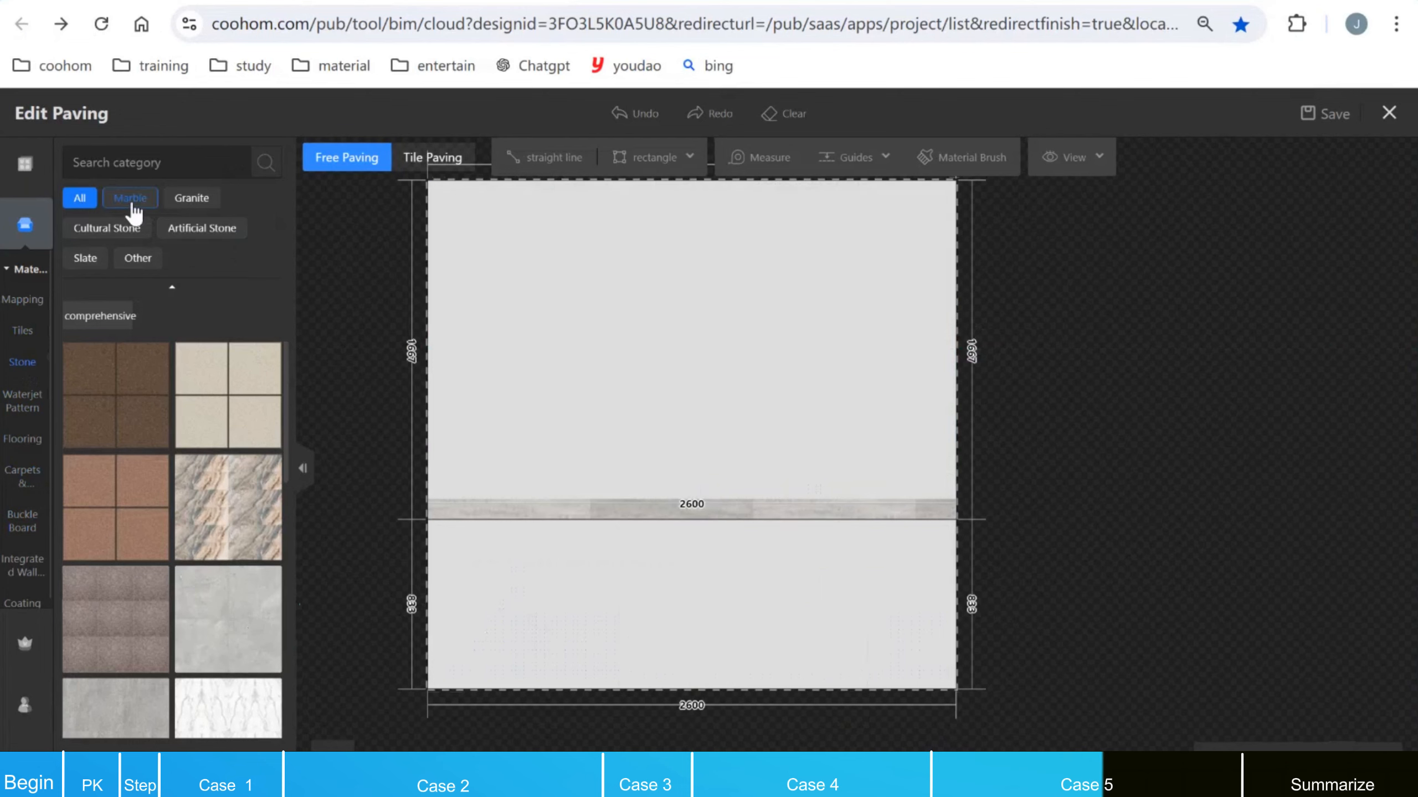
# Step: Try a dark grey veined marble from the Marble stone category in the area below the chair rail, and undo it
pyautogui.click(131, 200)
pyautogui.scroll(-10, 184, 558)
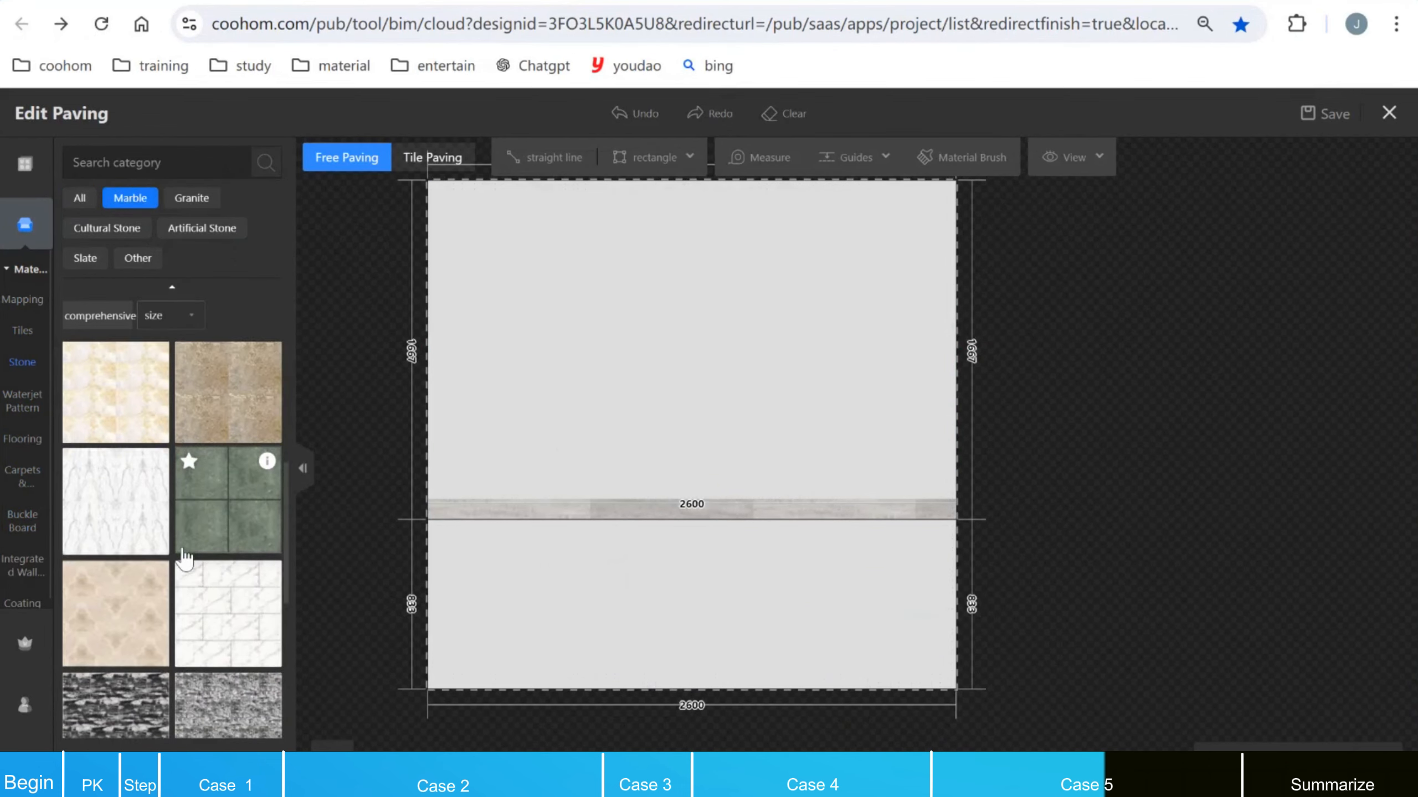
pyautogui.scroll(-10, 179, 583)
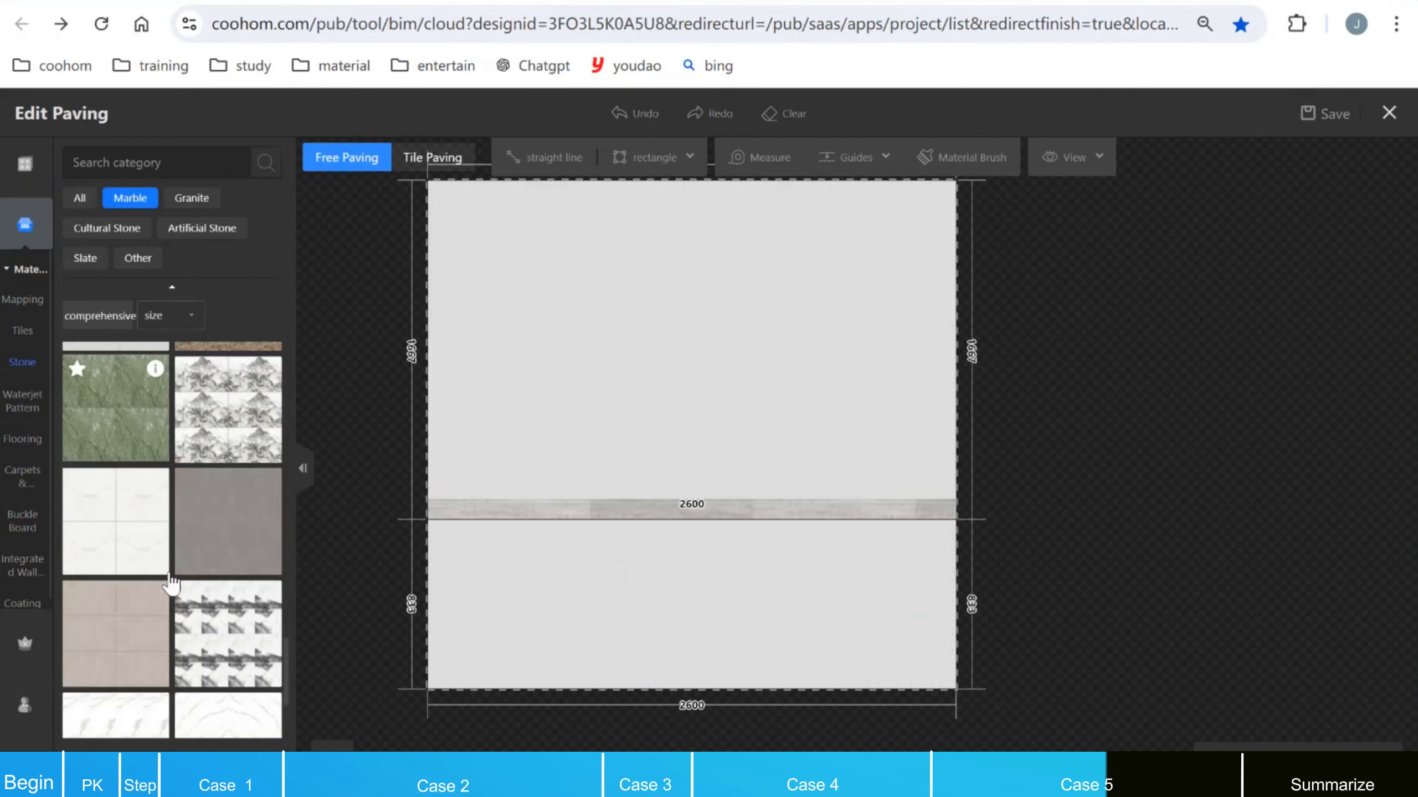
pyautogui.scroll(-10, 190, 603)
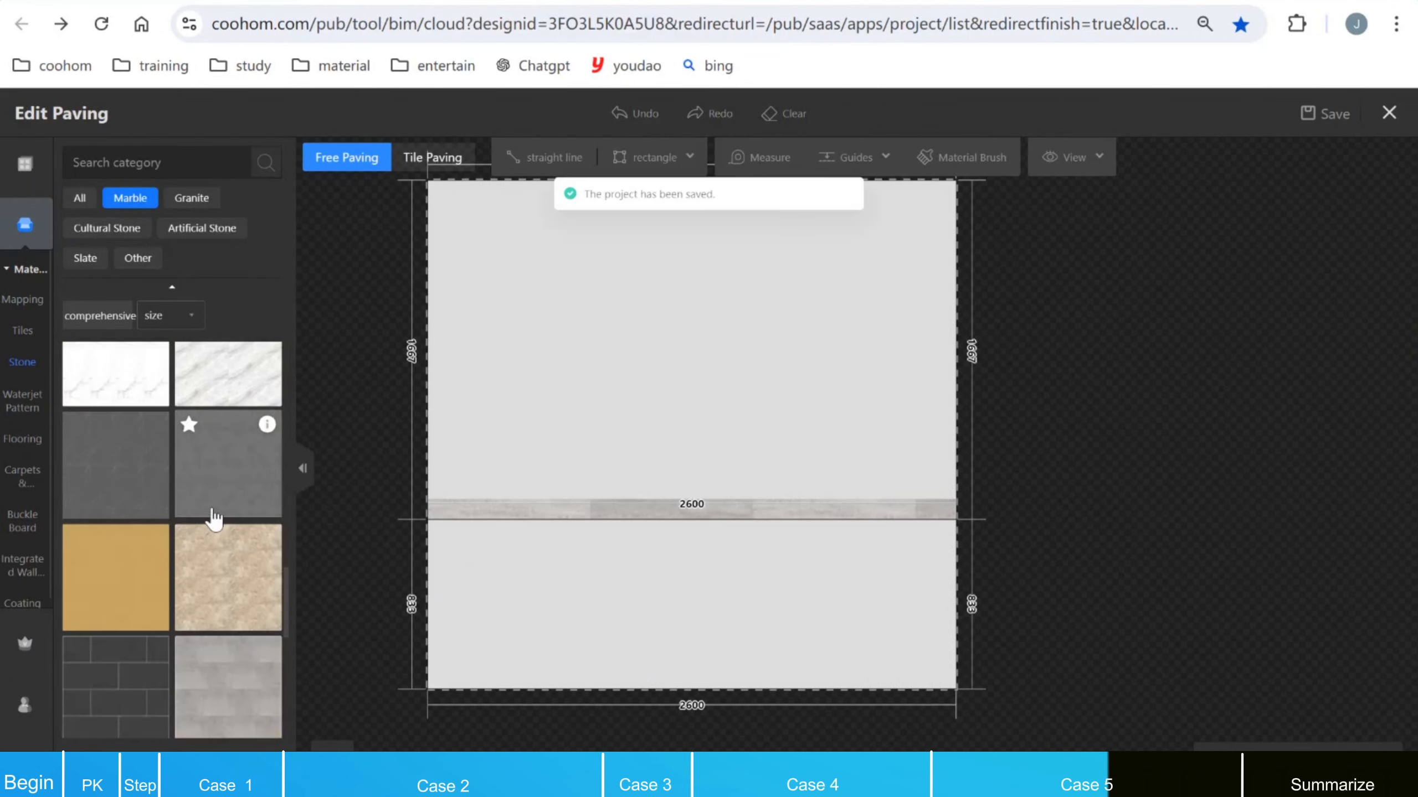
pyautogui.scroll(-10, 201, 641)
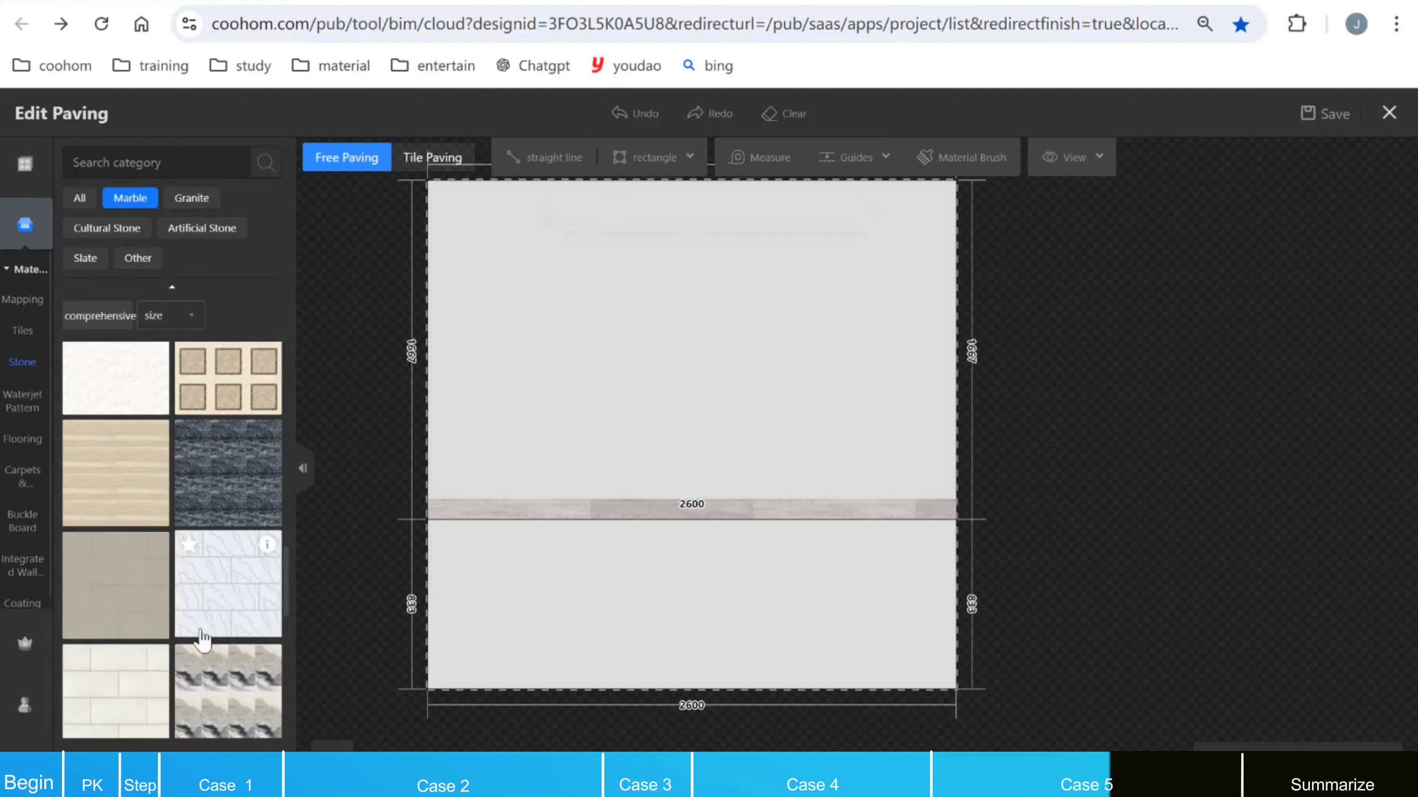
pyautogui.scroll(-2, 198, 642)
pyautogui.moveTo(229, 383); pyautogui.dragTo(655, 554)
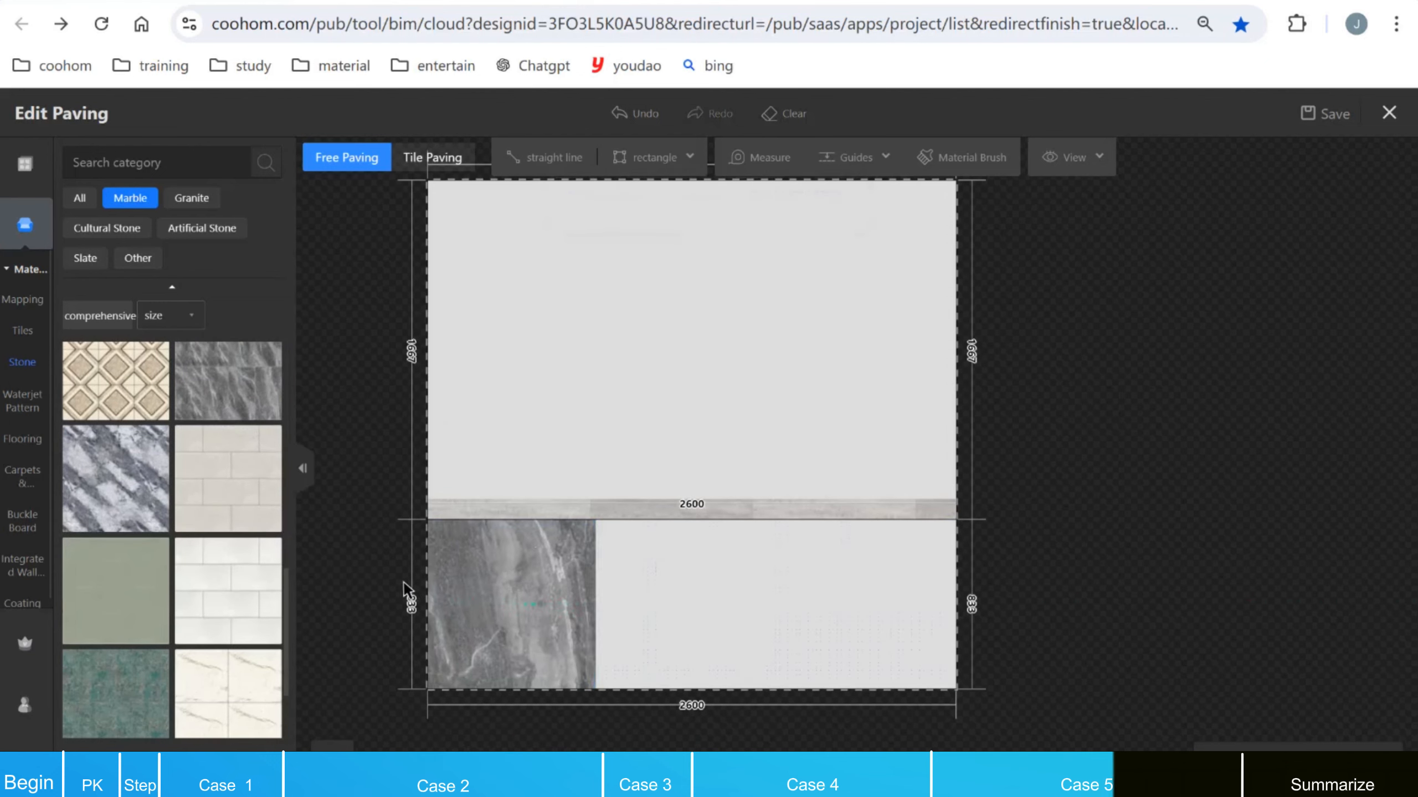
pyautogui.hotkey('ctrl', 'z')
# Step: Place a white veined 1200x2400 marble tile from the Marble stone category in the area above the chair rail
pyautogui.click(35, 347)
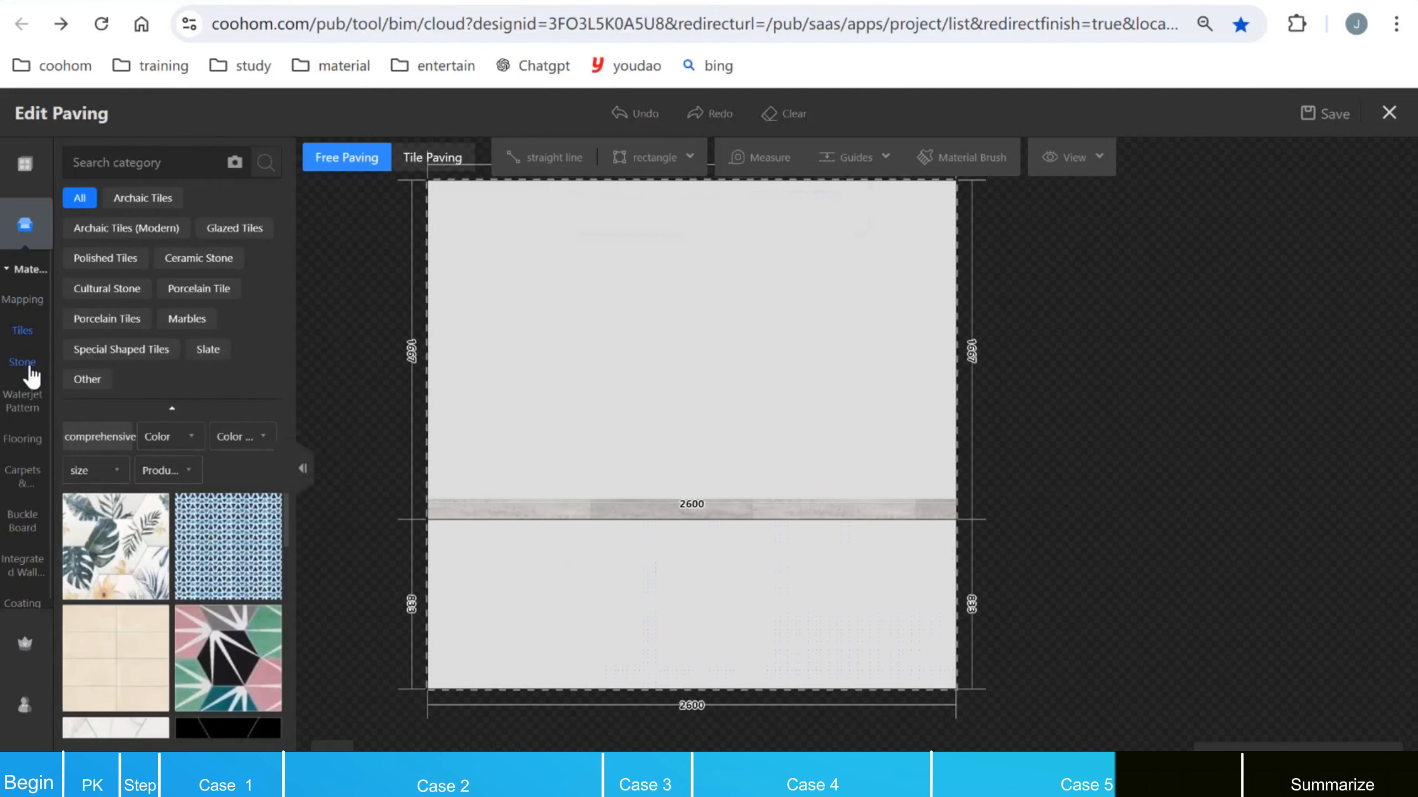
pyautogui.click(25, 371)
pyautogui.scroll(-2, 832, 558)
pyautogui.scroll(2, 692, 583)
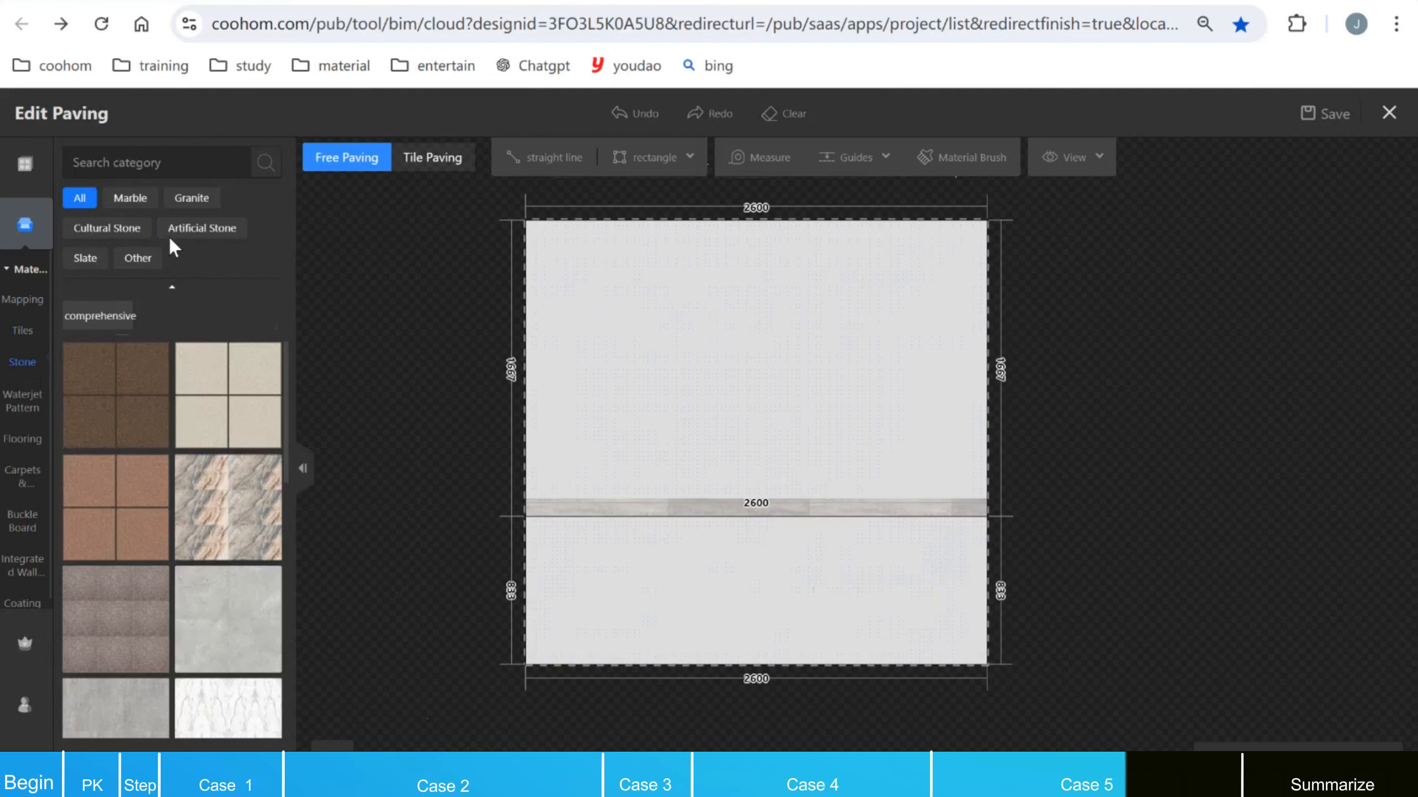
pyautogui.click(136, 207)
pyautogui.scroll(-2, 199, 609)
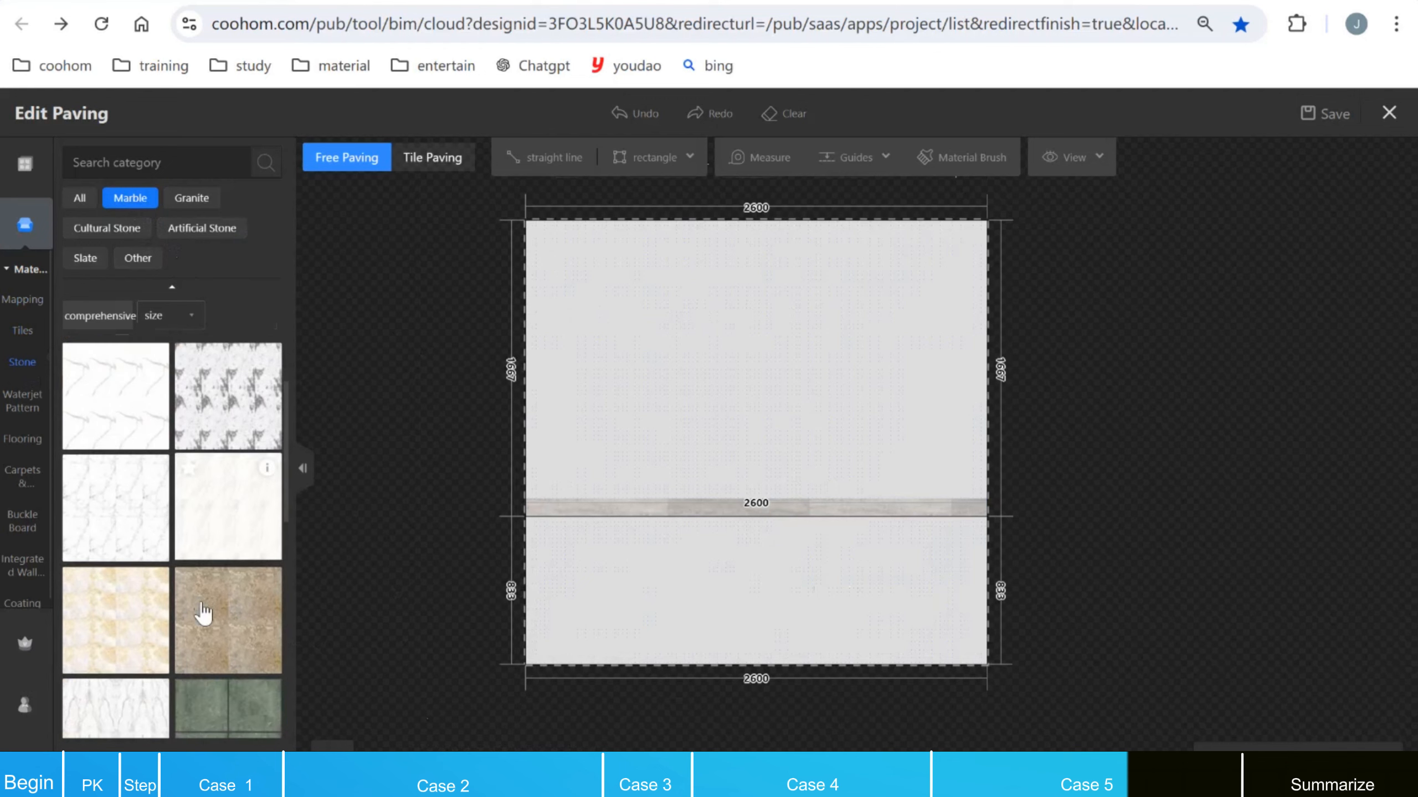
pyautogui.moveTo(117, 421); pyautogui.dragTo(561, 441)
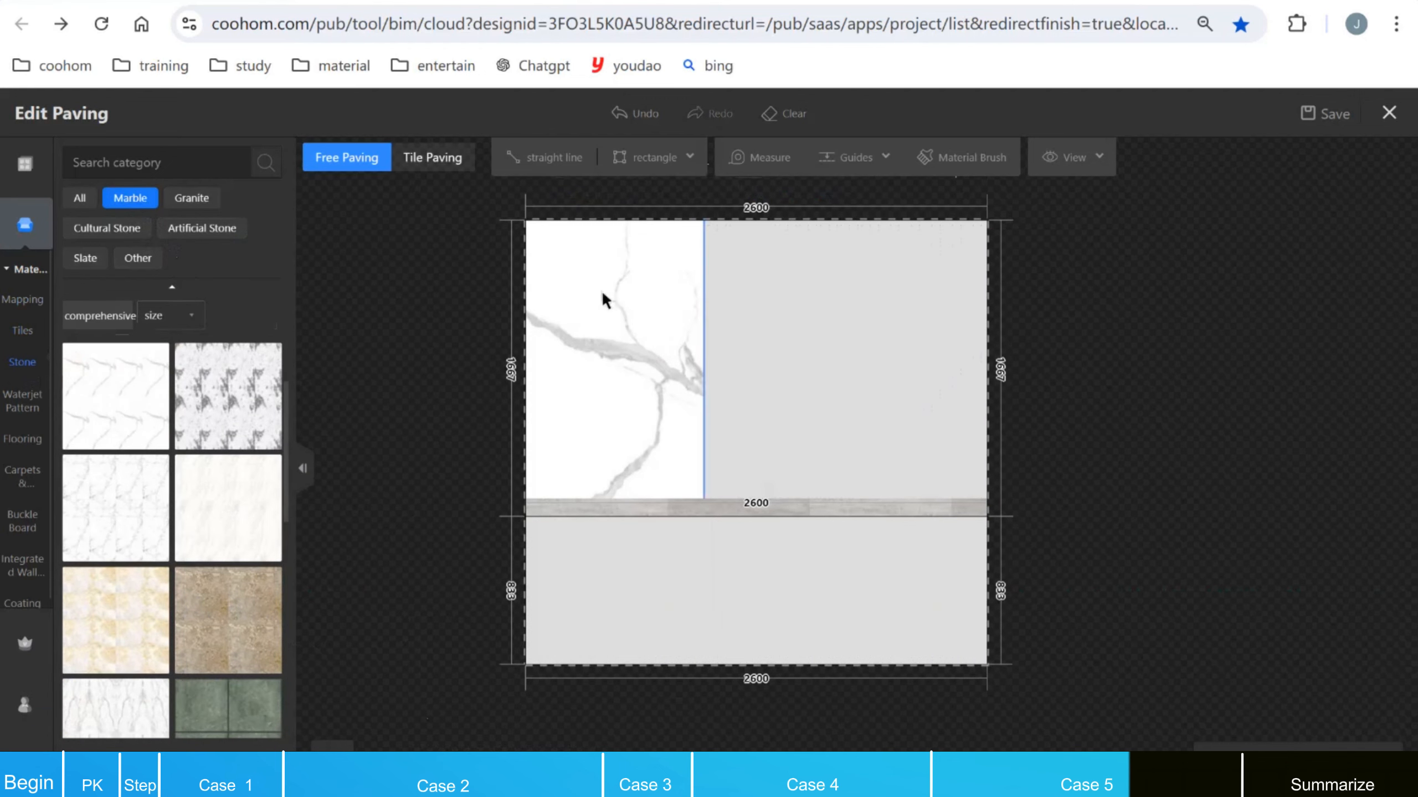
# Step: Turn the white marble tile above the chair rail into a Grid paving scheme that fills the area
pyautogui.click(636, 329)
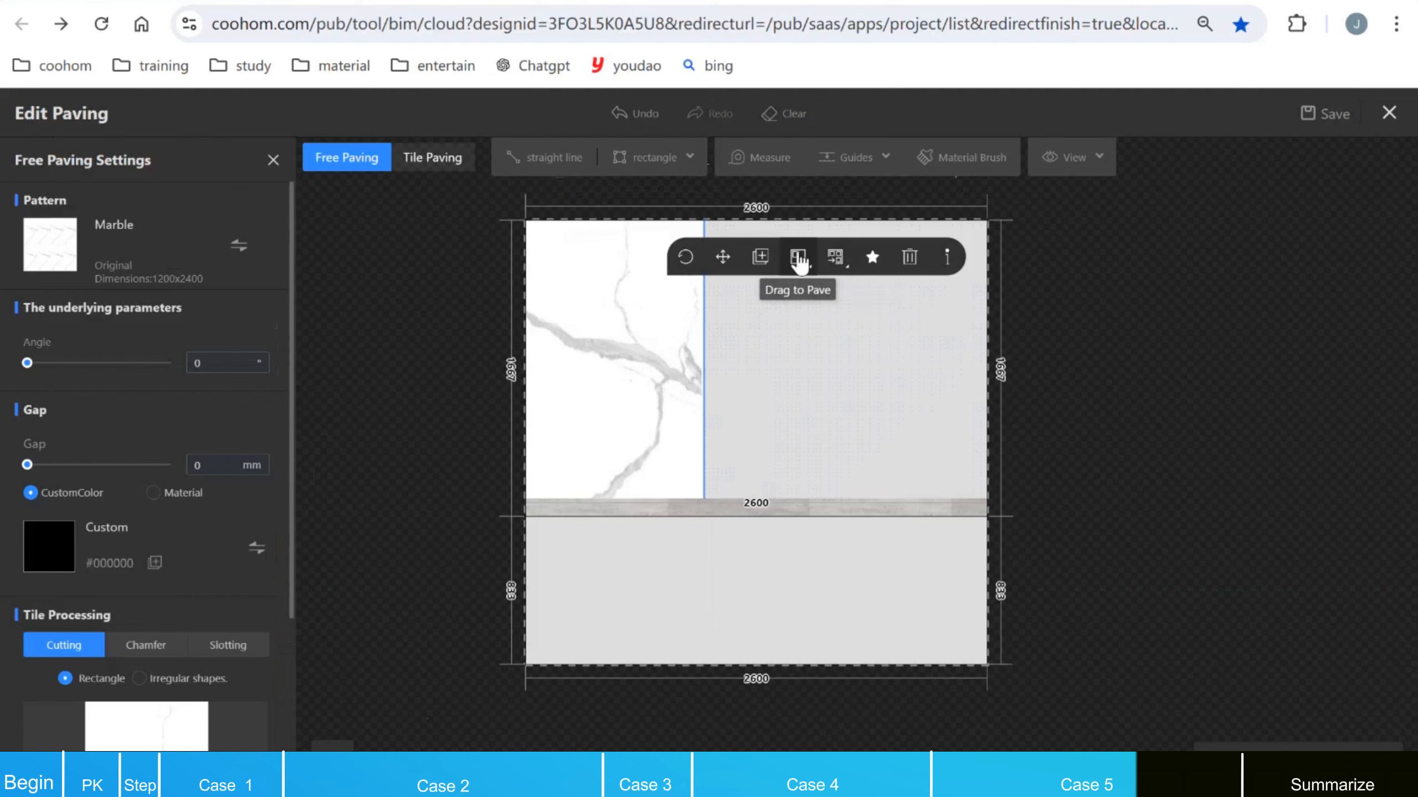
pyautogui.click(835, 259)
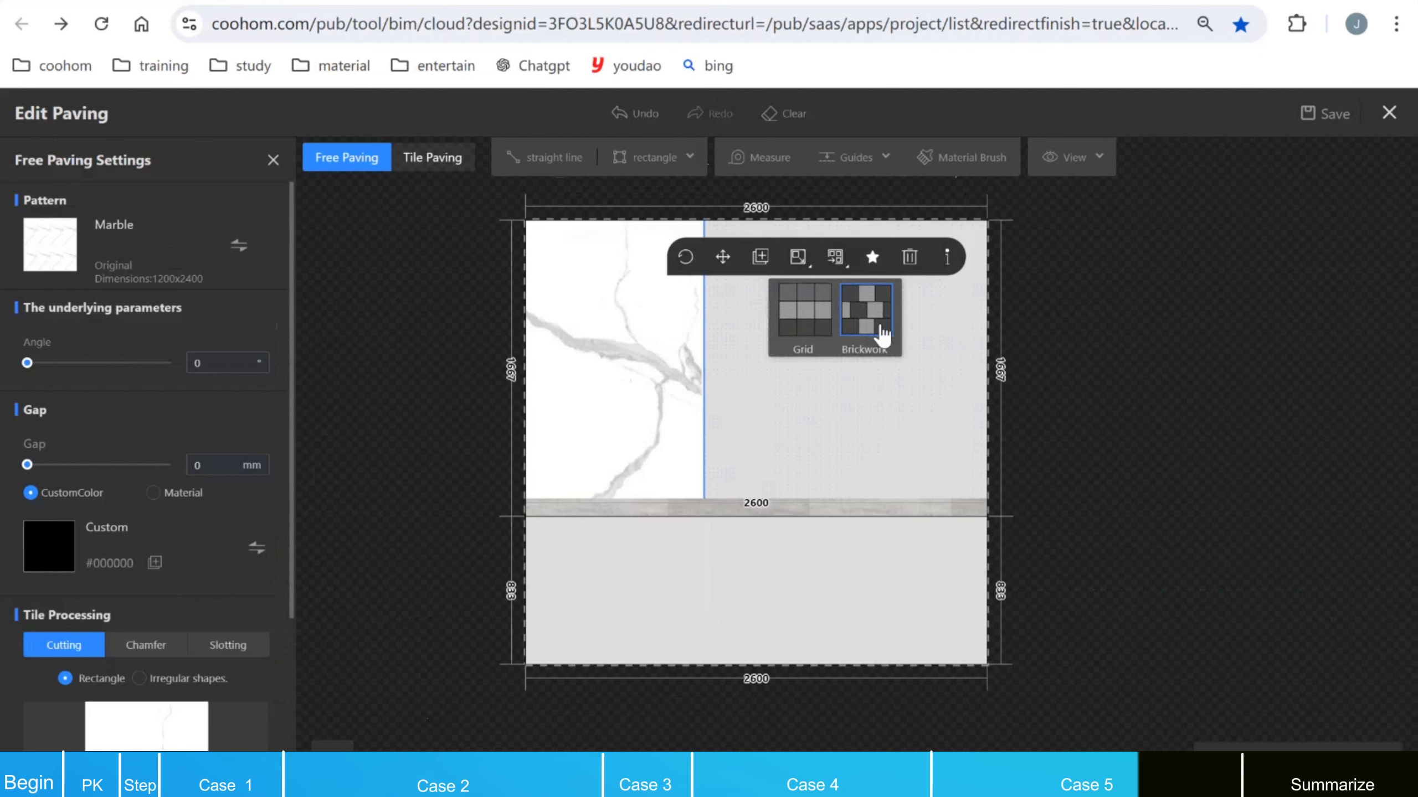
pyautogui.click(806, 316)
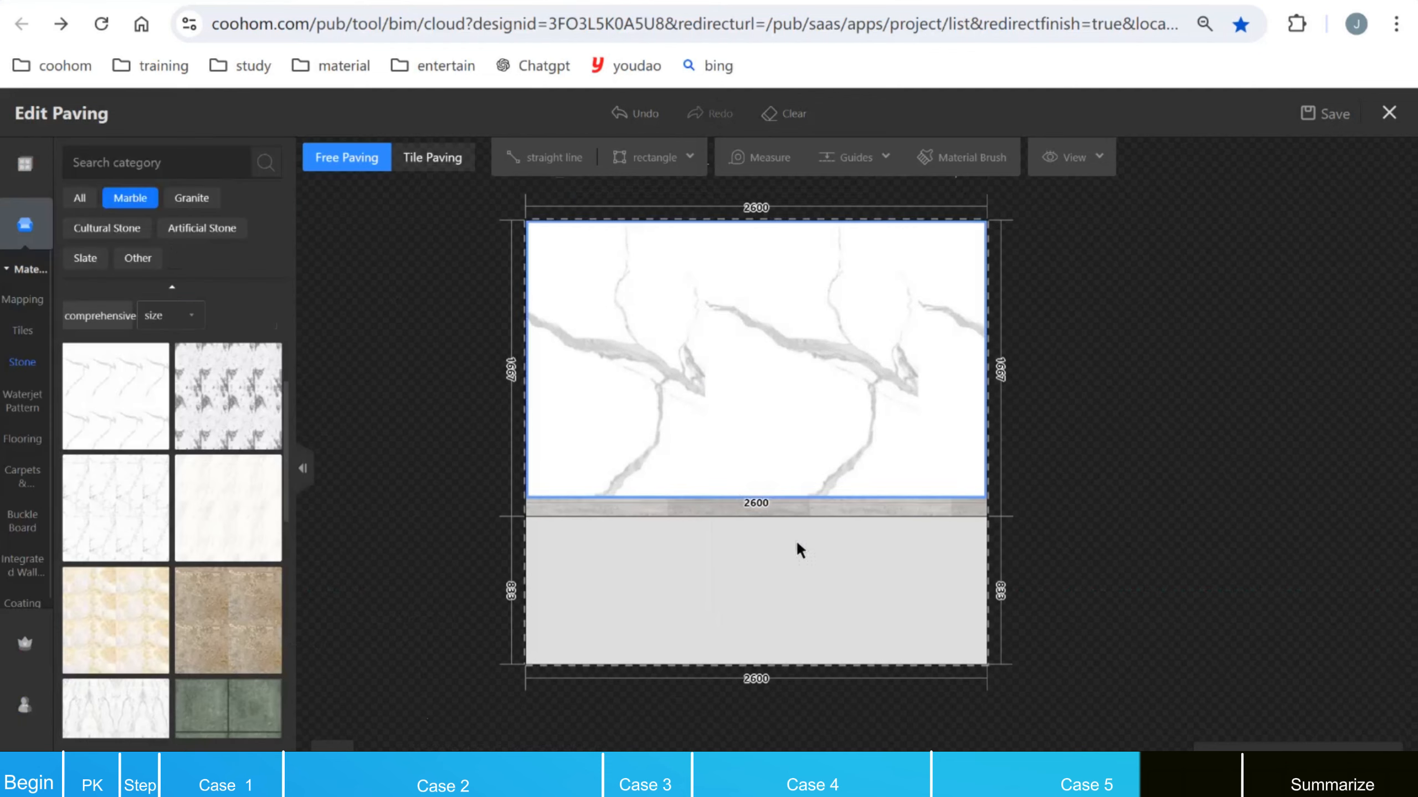
# Step: Place the same white veined marble below the chair rail and fill that area with a Grid paving scheme
pyautogui.click(760, 577)
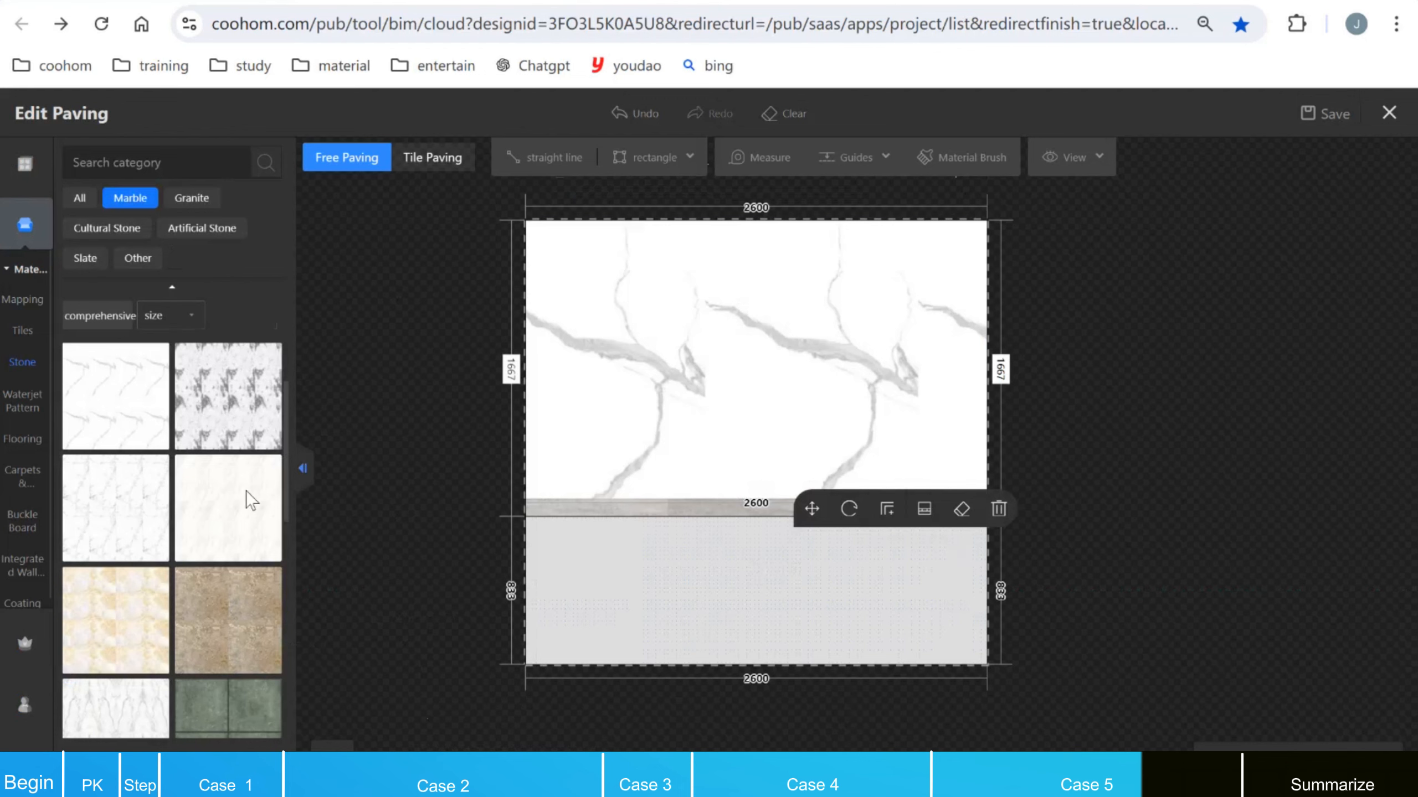
pyautogui.click(166, 431)
pyautogui.click(697, 574)
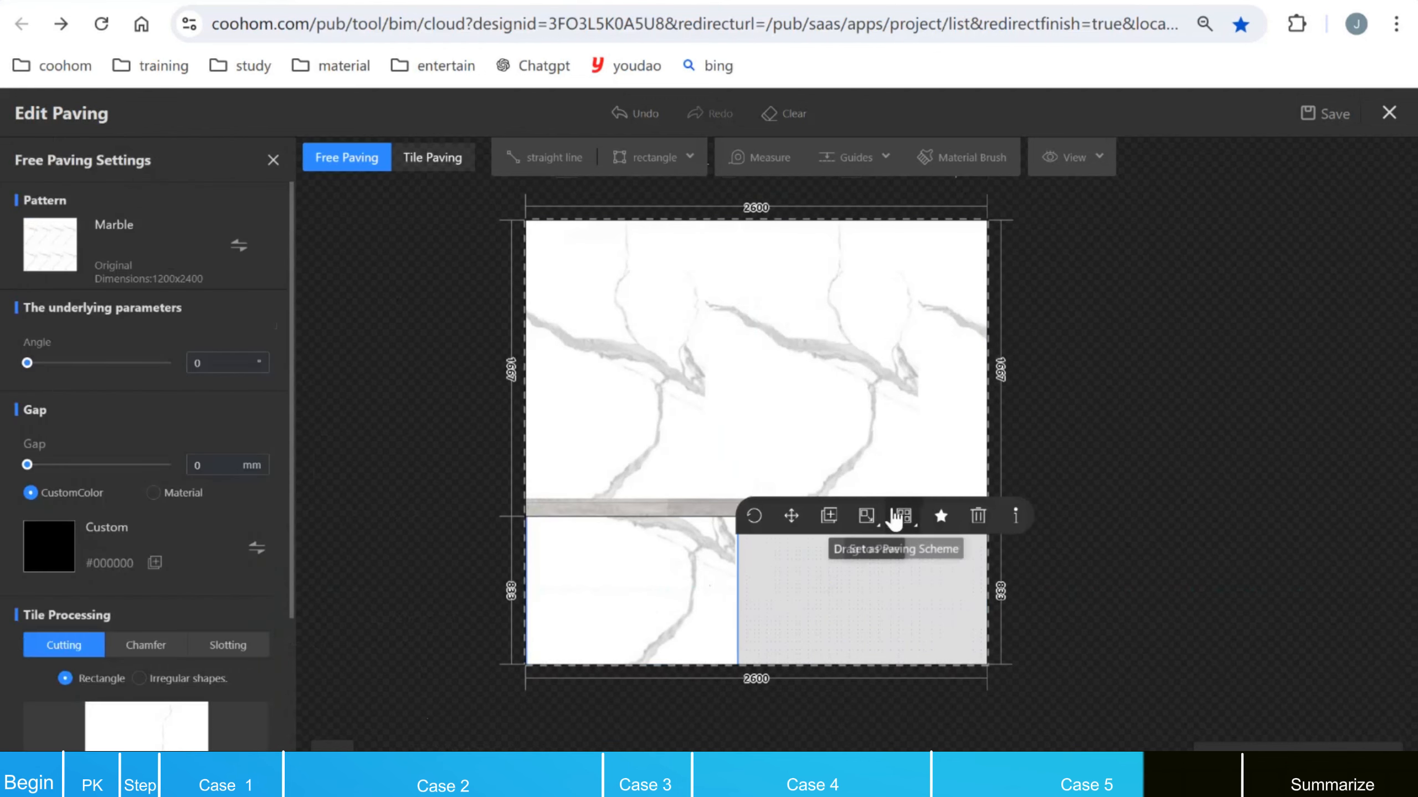
pyautogui.click(902, 520)
pyautogui.click(924, 584)
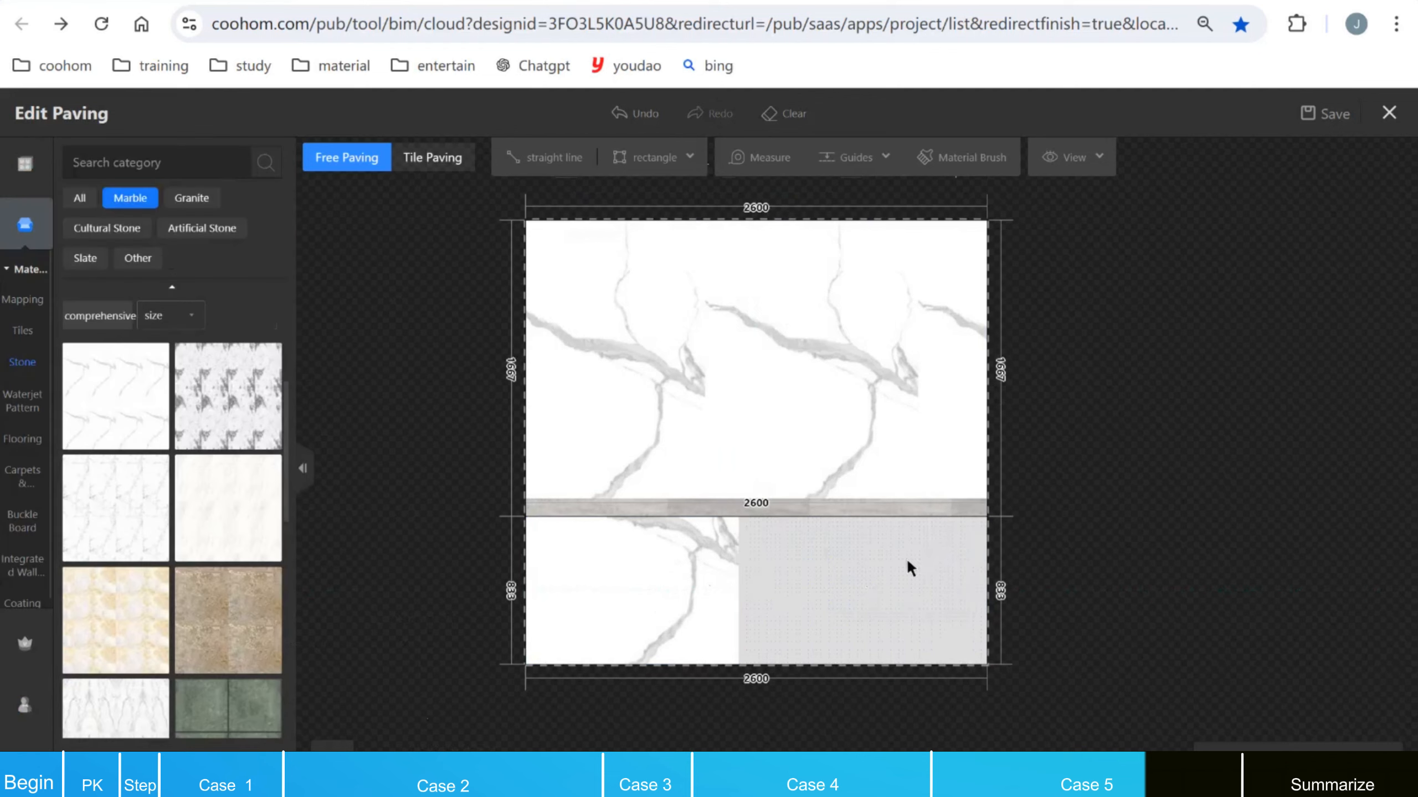
# Step: Set the gap of the marble pavings above and below the chair rail to 2 mm
pyautogui.click(659, 366)
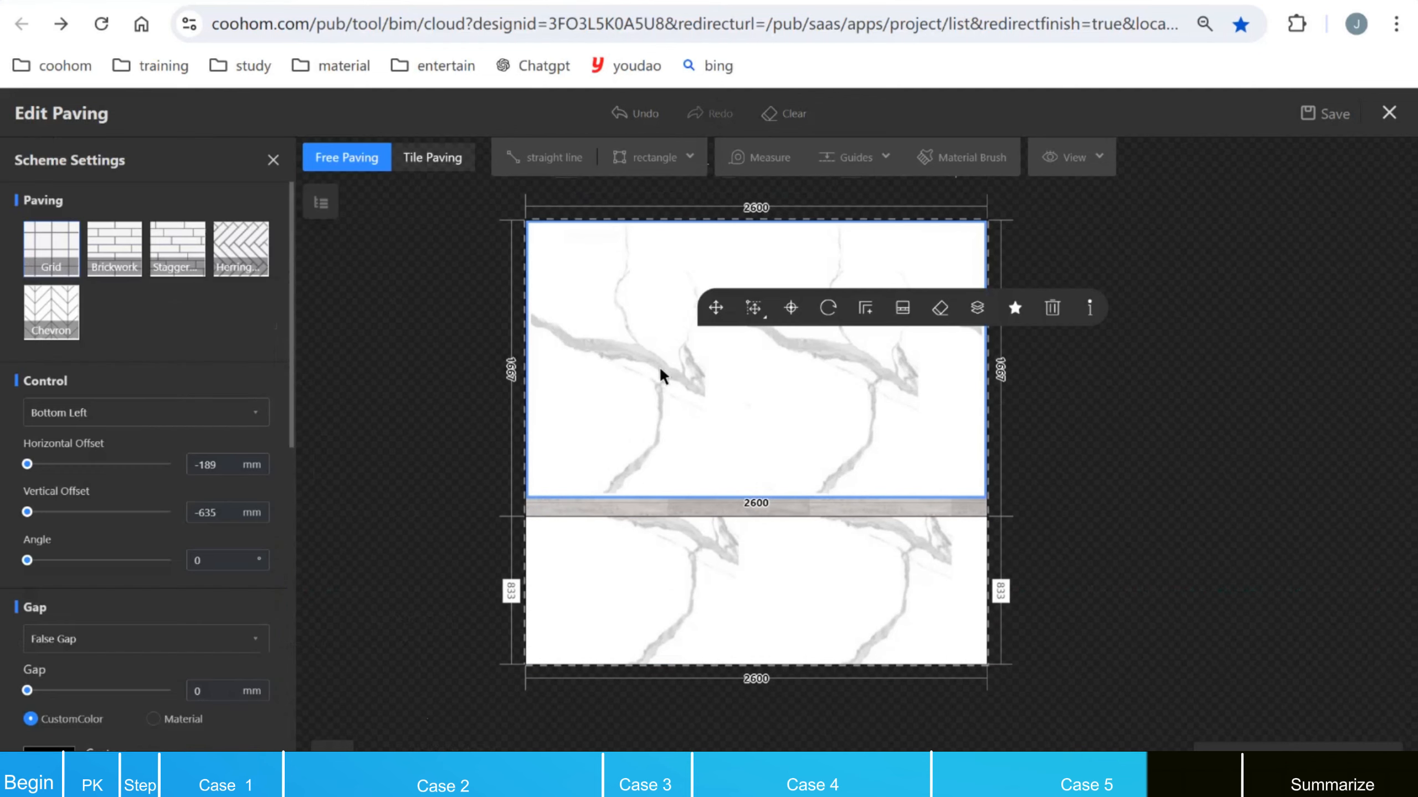
pyautogui.scroll(-2, 173, 592)
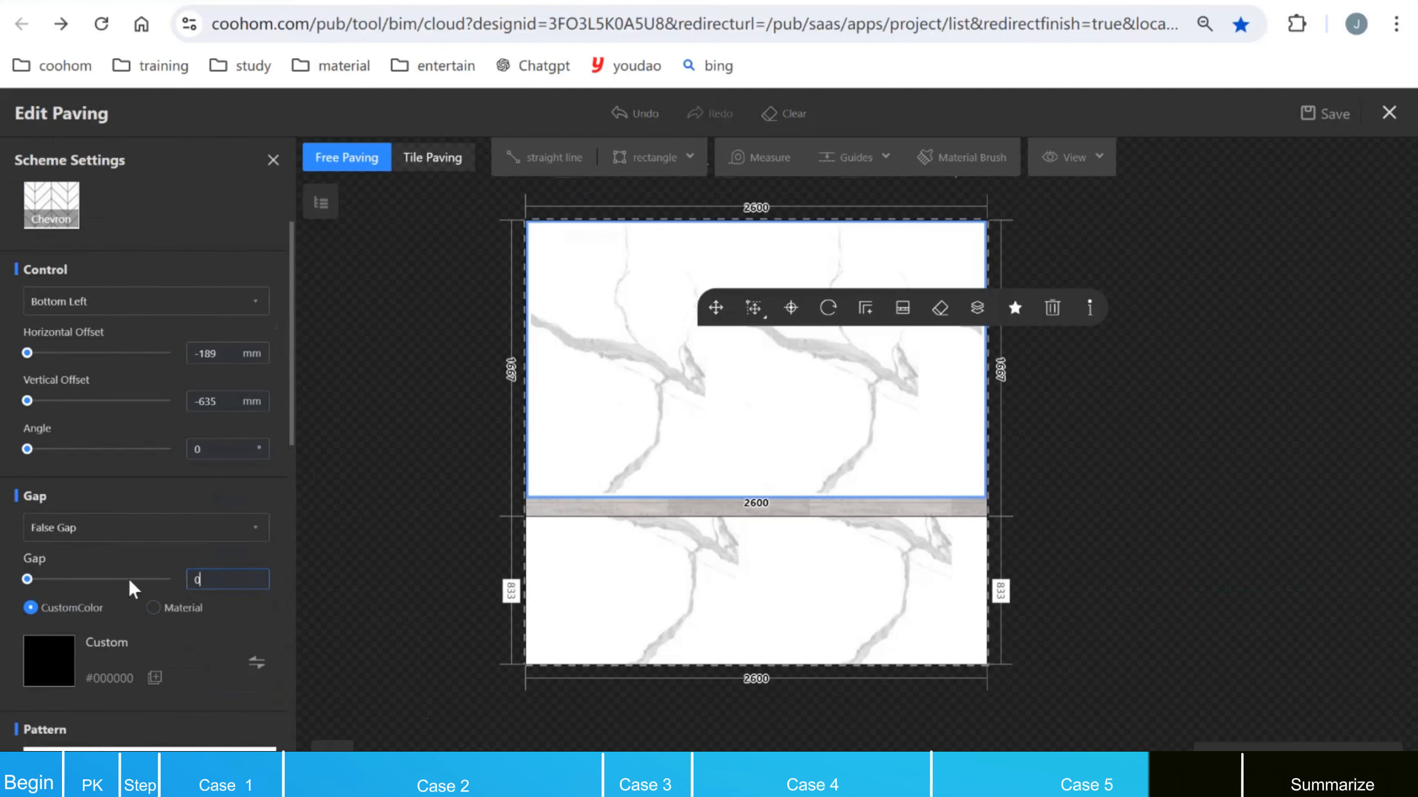
pyautogui.write('2')
pyautogui.press('Return')
pyautogui.click(684, 591)
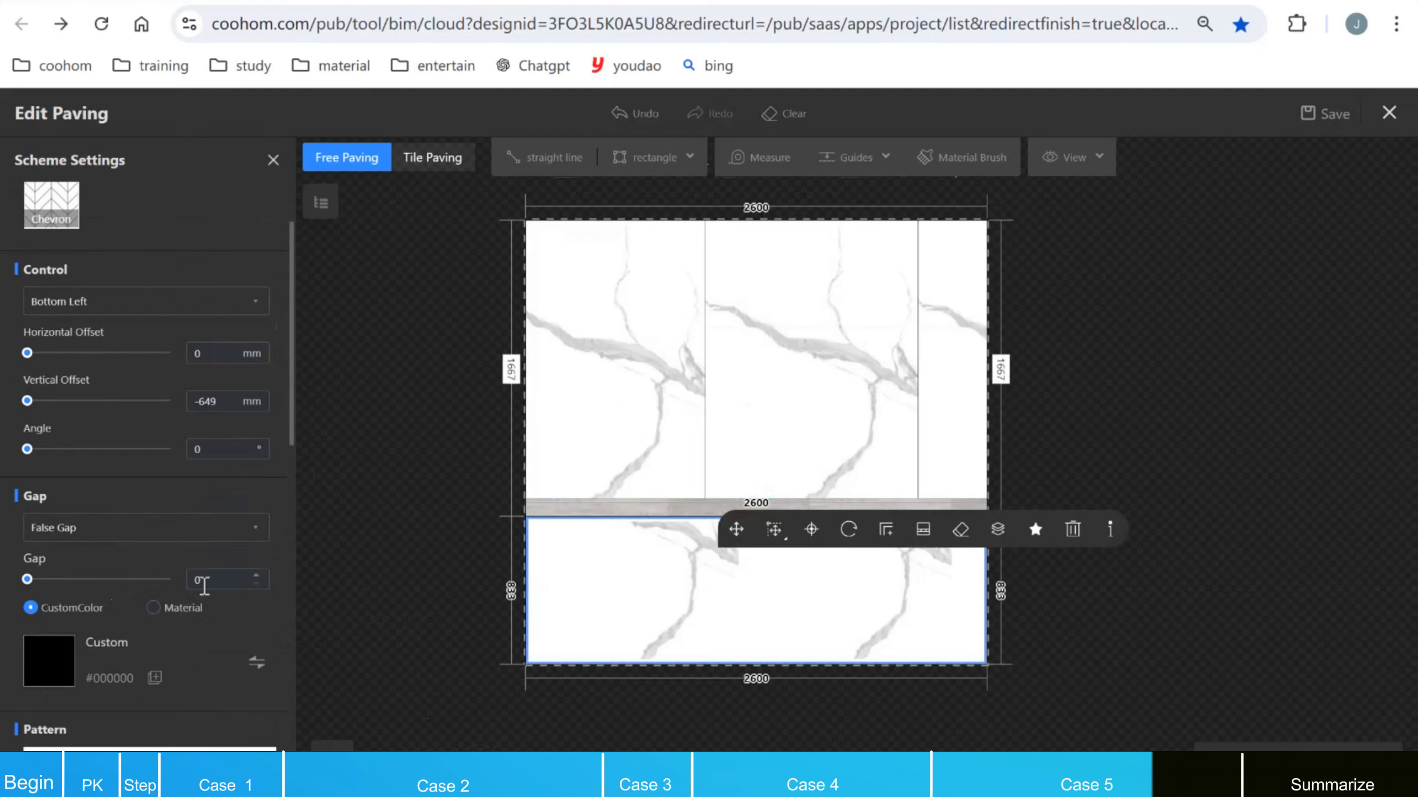
pyautogui.write('2')
pyautogui.press('Return')
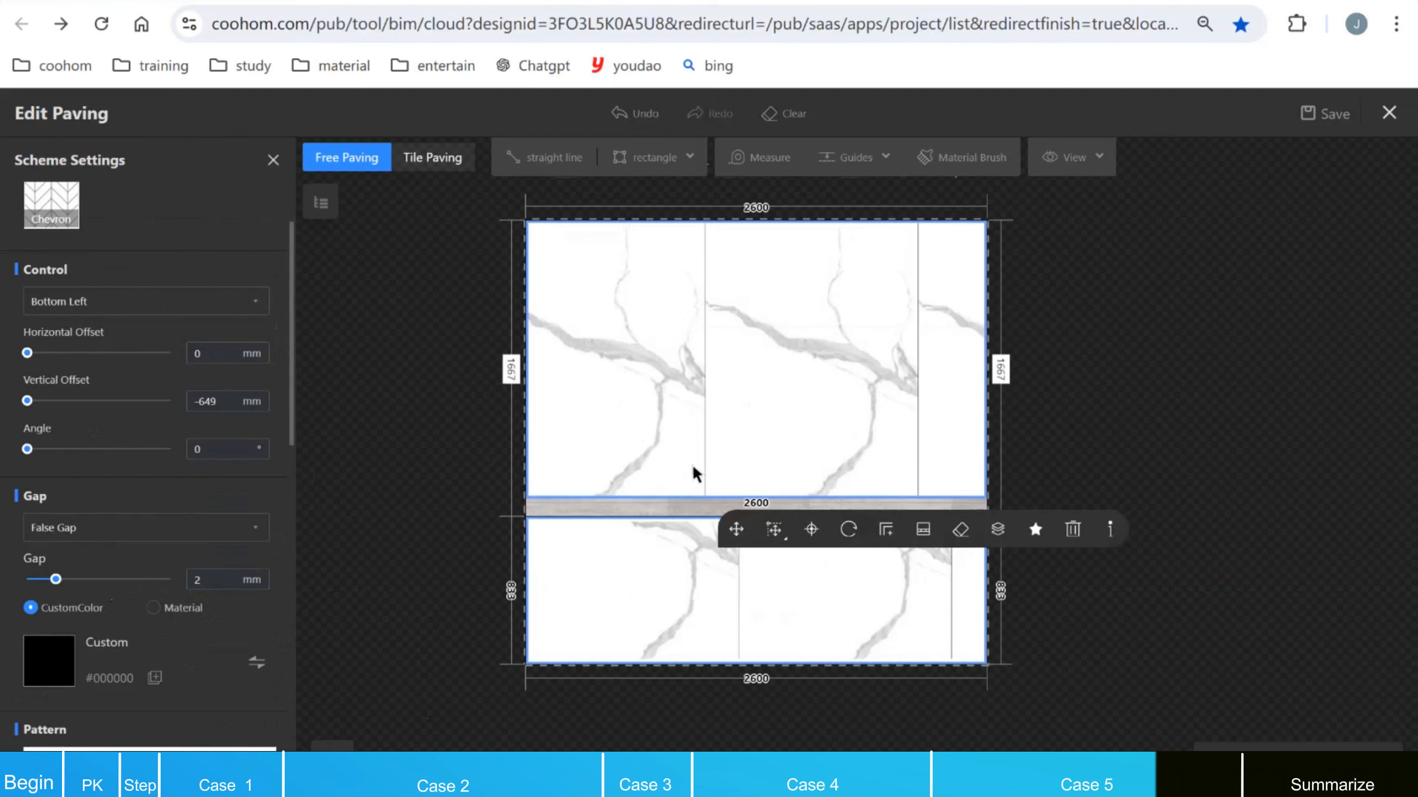
# Step: Apply Smart Gap Snapping to line up the vertical gaps of the marble pavings above and below the chair rail
pyautogui.scroll(-3, 696, 474)
pyautogui.scroll(5, 911, 466)
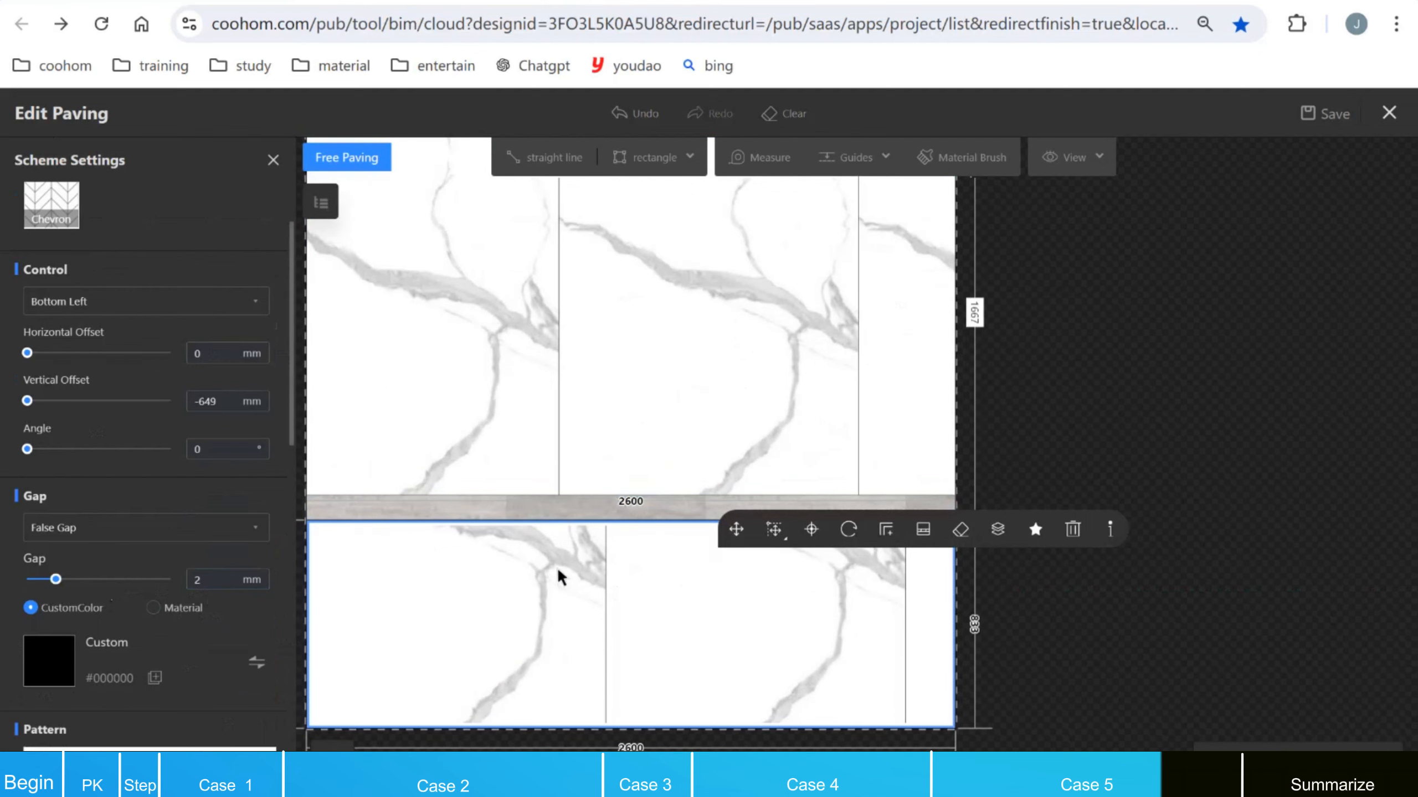
pyautogui.scroll(-1, 570, 560)
pyautogui.scroll(2, 567, 572)
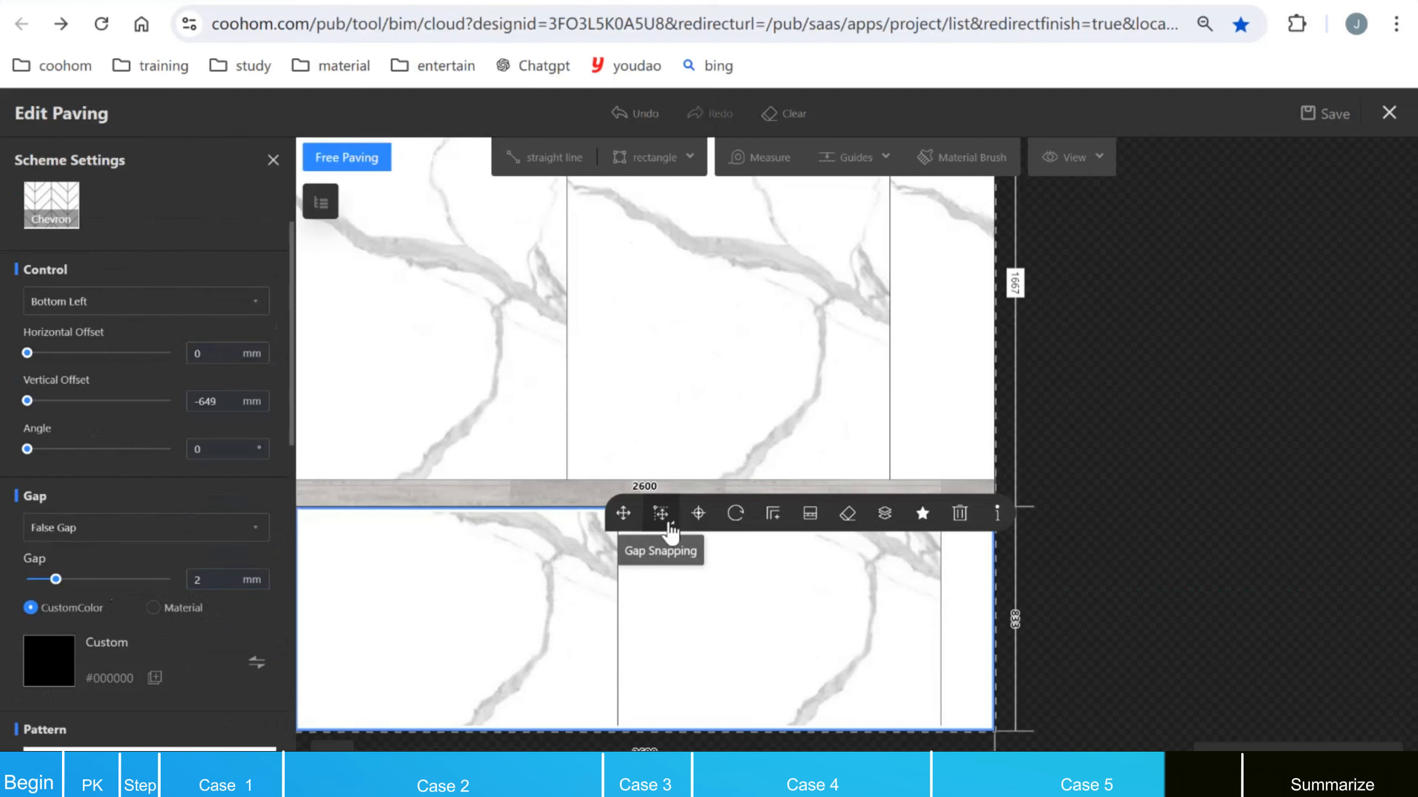
pyautogui.click(671, 531)
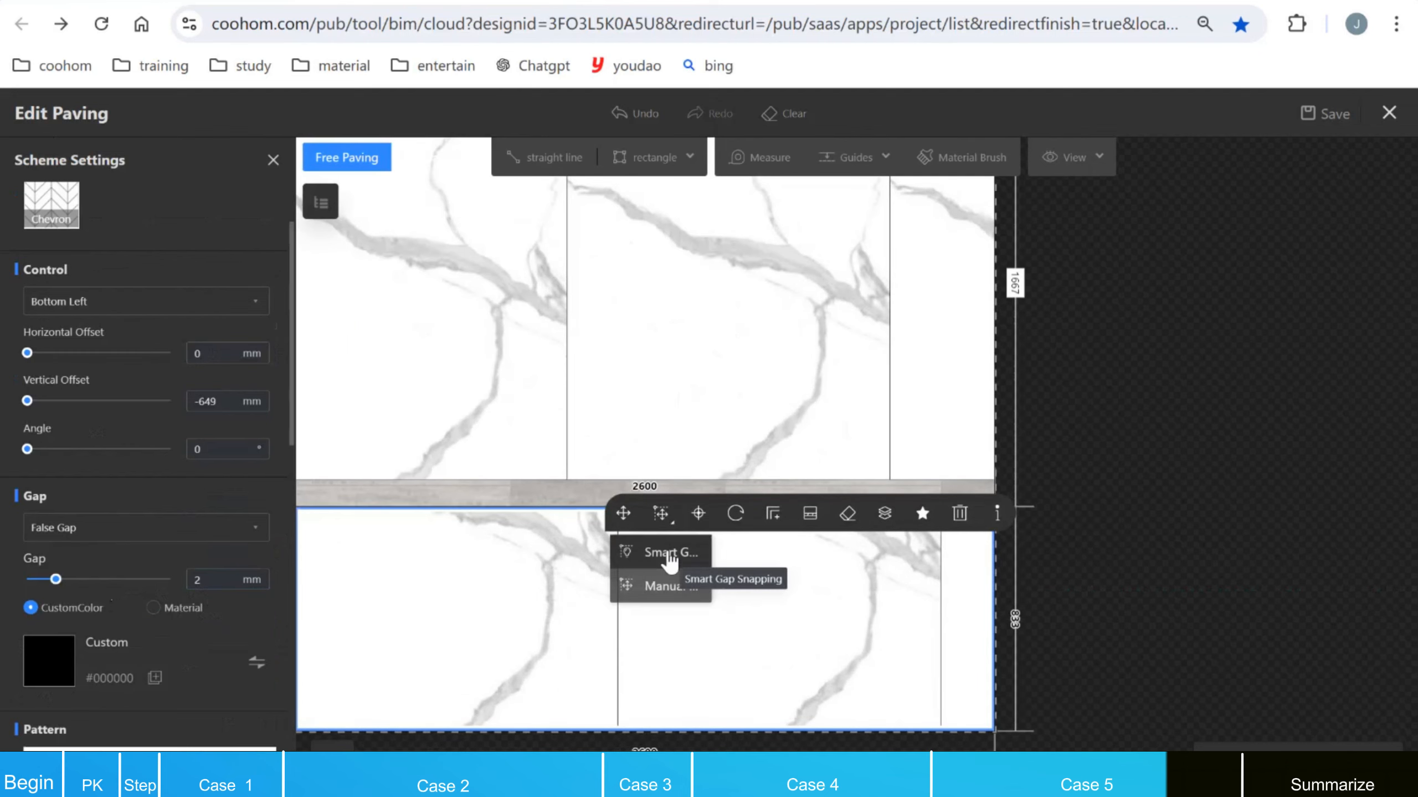
pyautogui.click(668, 556)
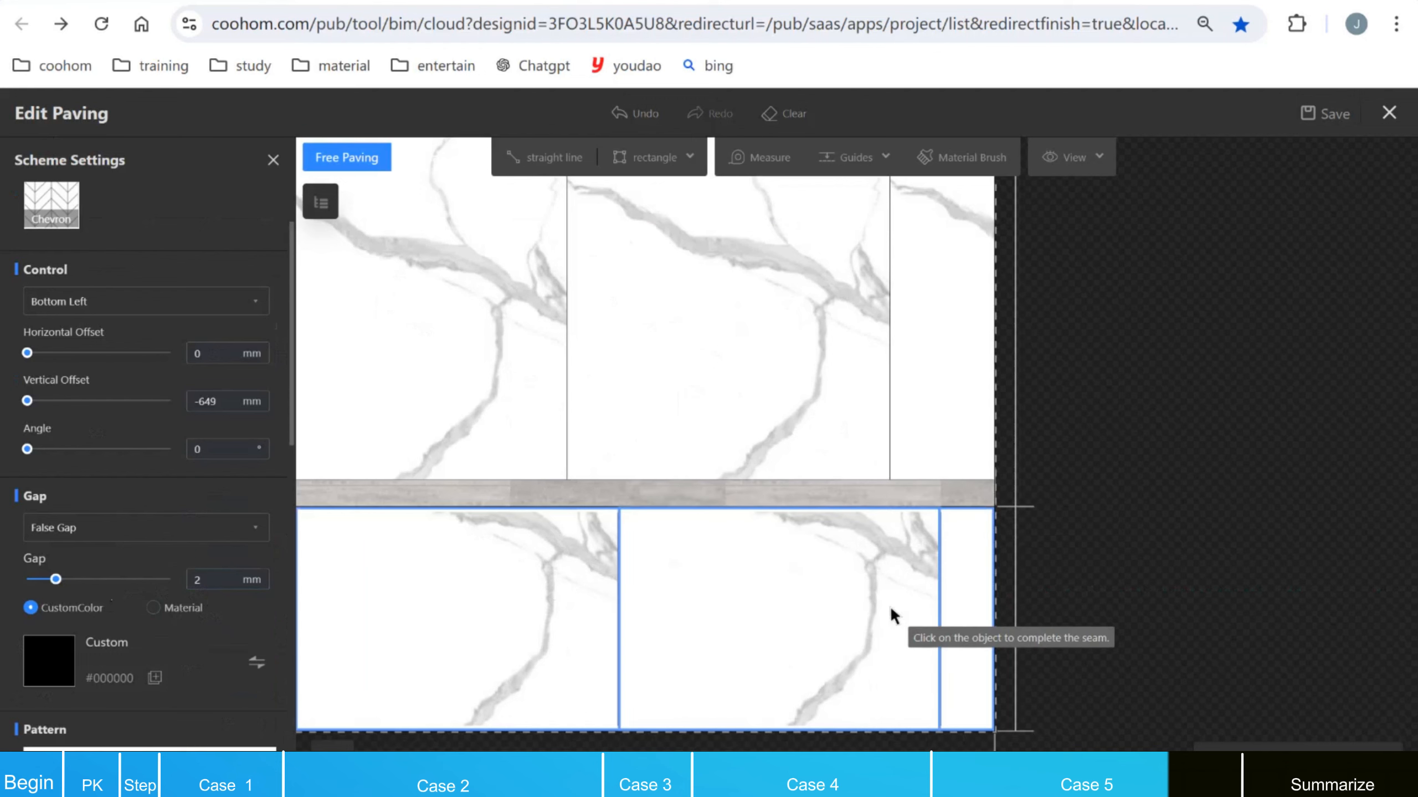
pyautogui.click(714, 557)
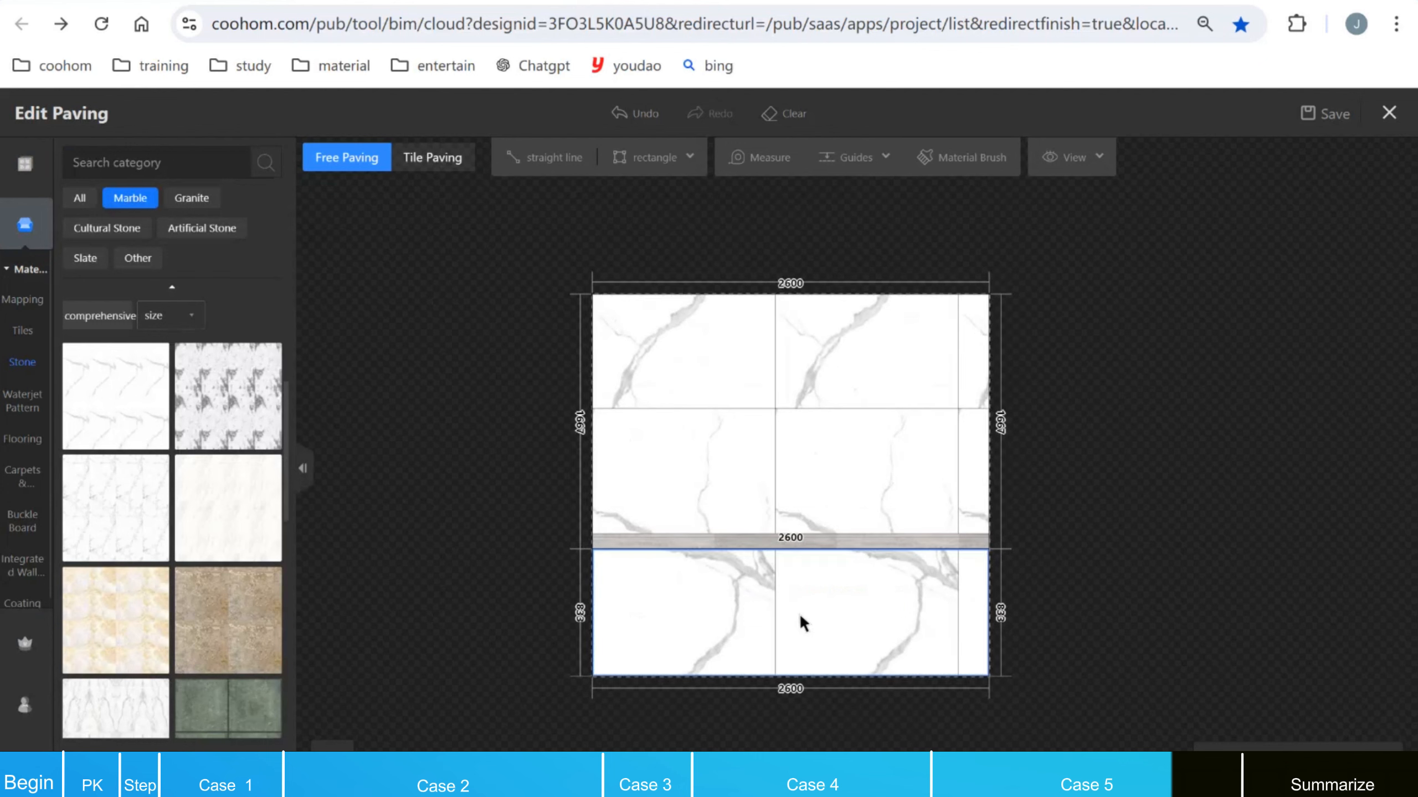
# Step: Reposition the lower marble paving from its area's upper-left corner, with offsets of 1200 mm horizontally and 833 mm vertically
pyautogui.click(798, 611)
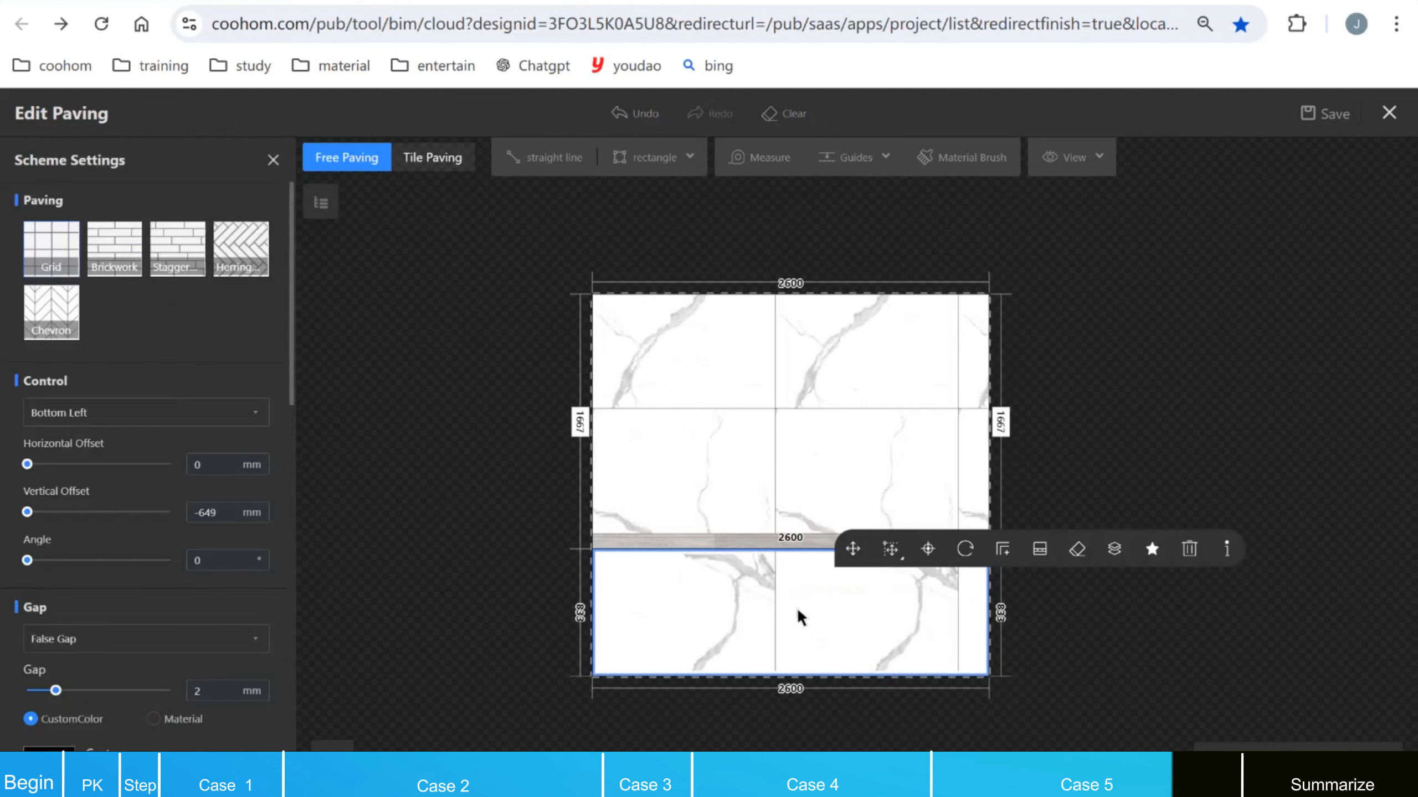
pyautogui.click(923, 557)
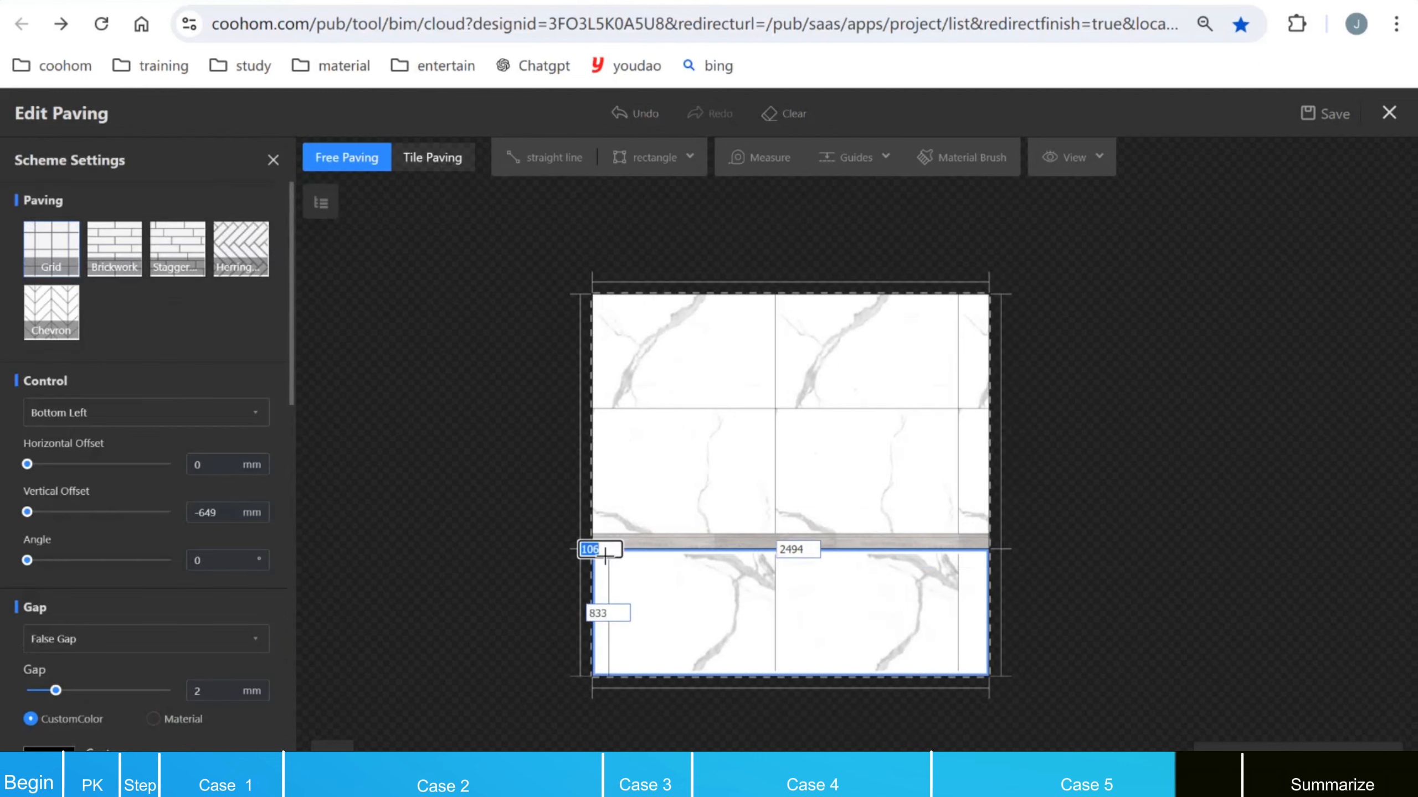
pyautogui.click(592, 550)
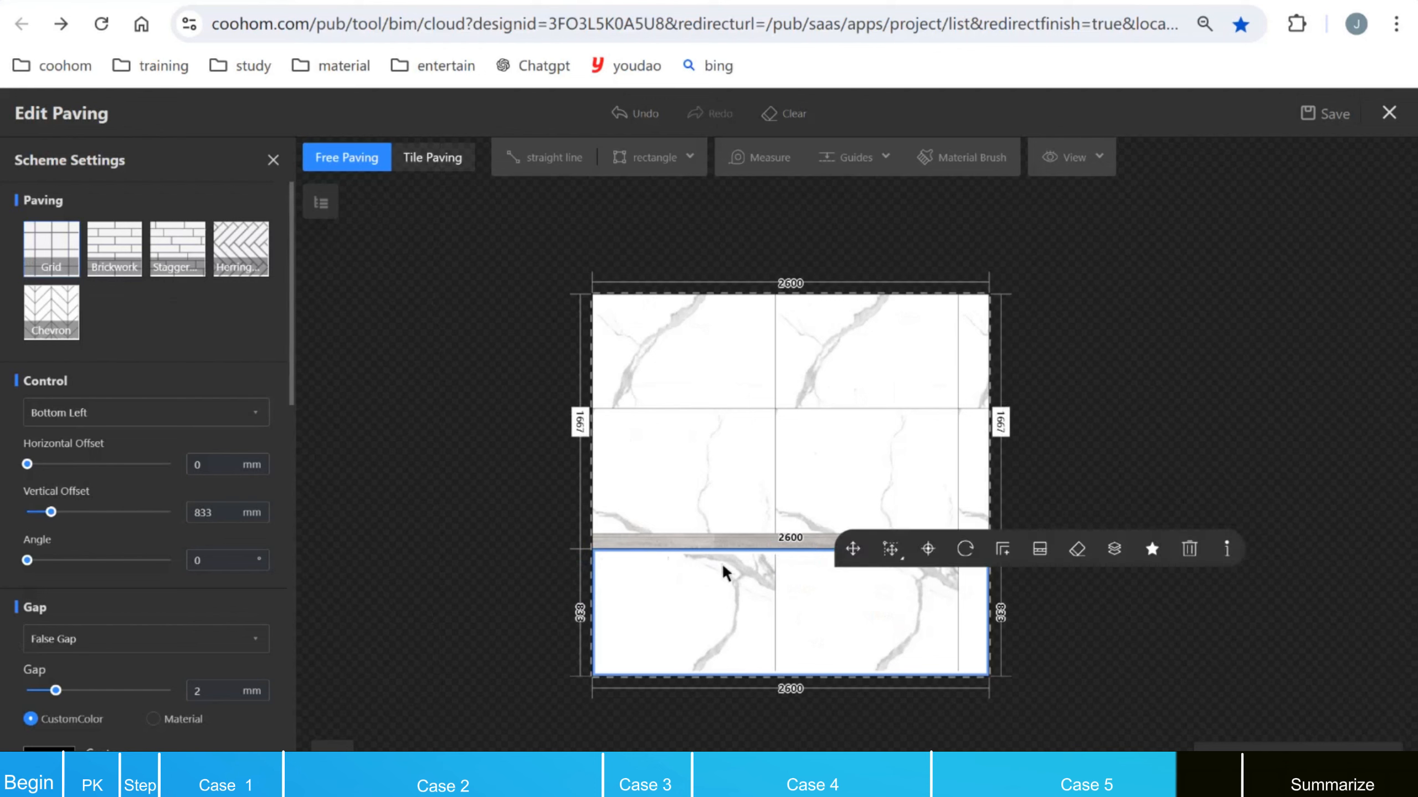
pyautogui.click(924, 556)
pyautogui.click(593, 550)
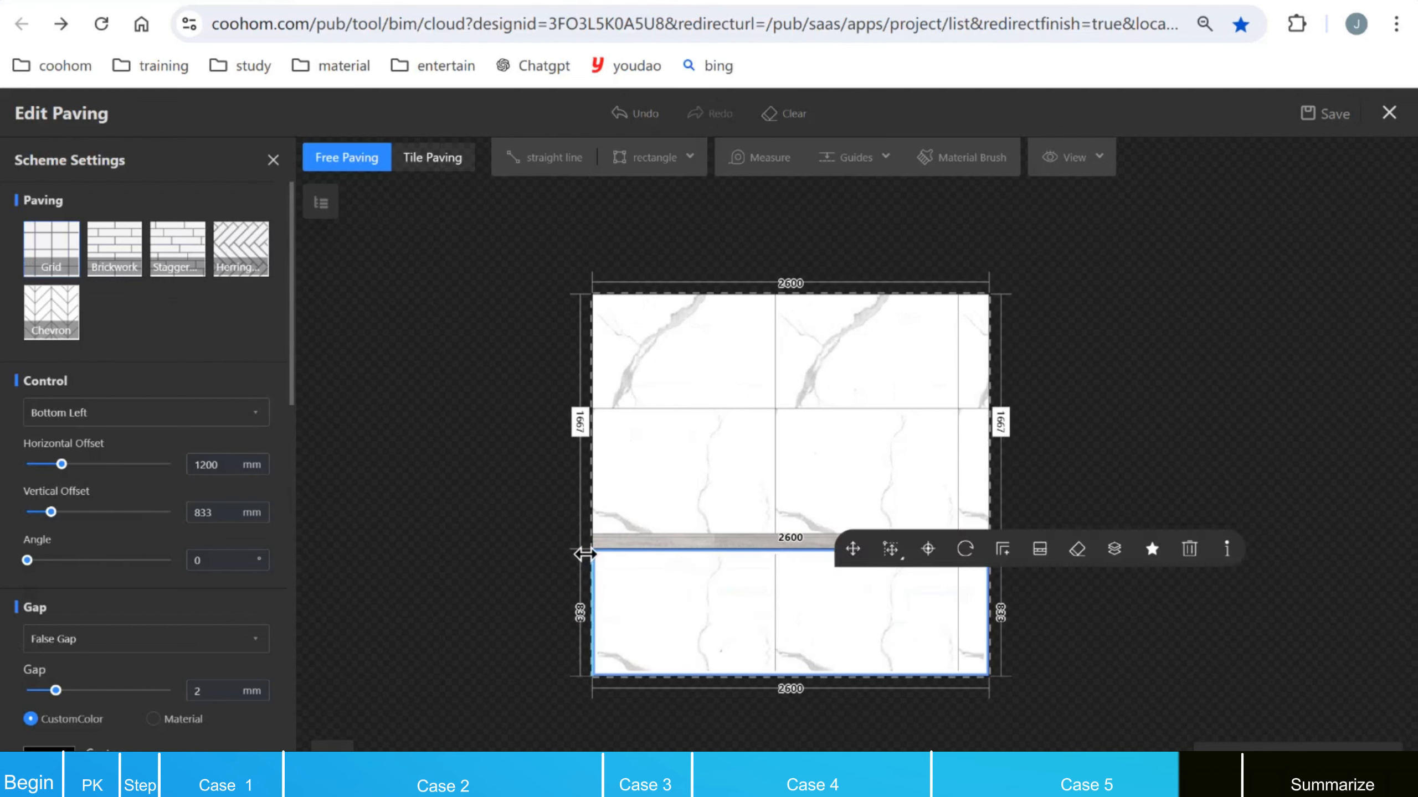
pyautogui.click(659, 578)
# Step: Try Manual Gap Snapping twice on the marble paving below the chair rail, shifting it to horizontal offsets of 141 mm and -919 mm
pyautogui.scroll(3, 676, 586)
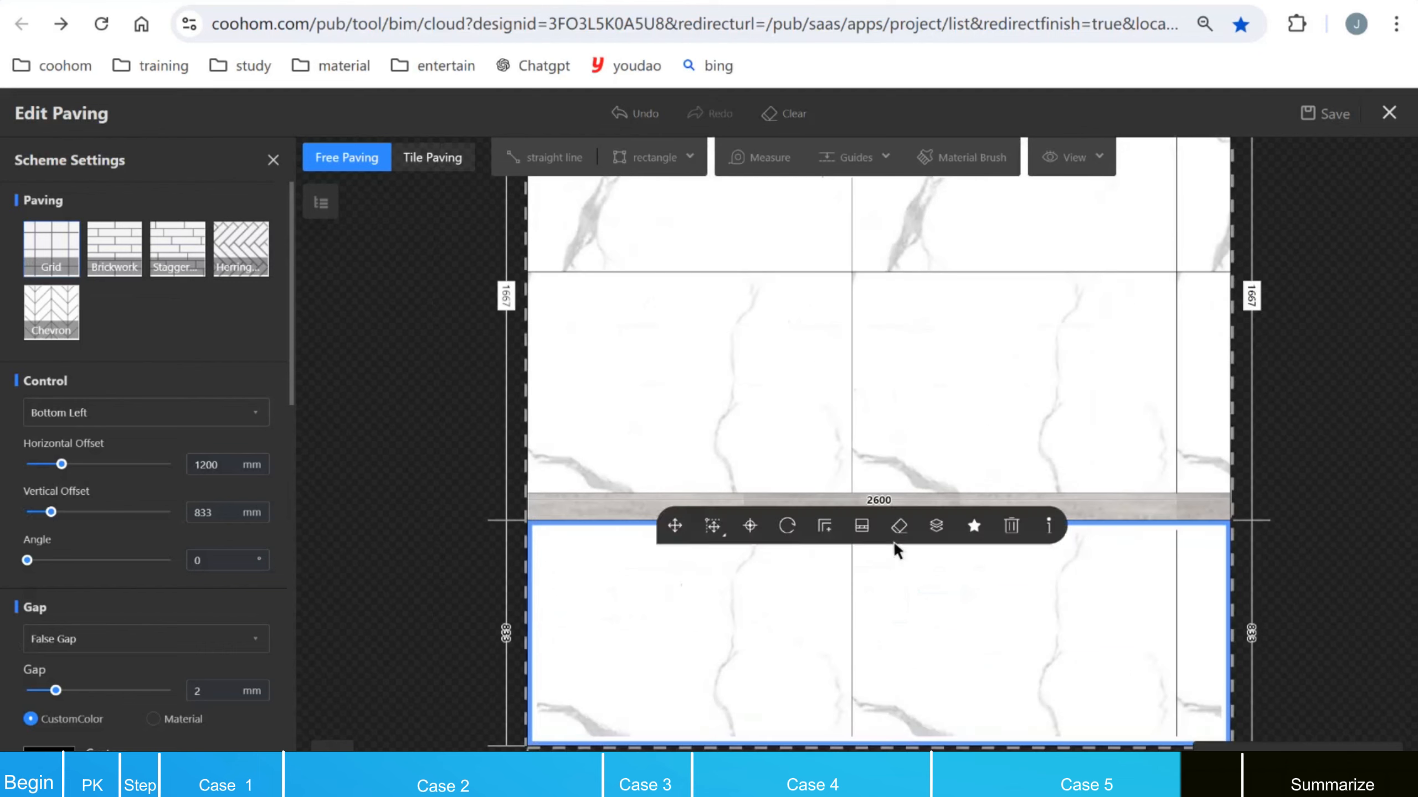
pyautogui.press('Escape')
pyautogui.click(820, 563)
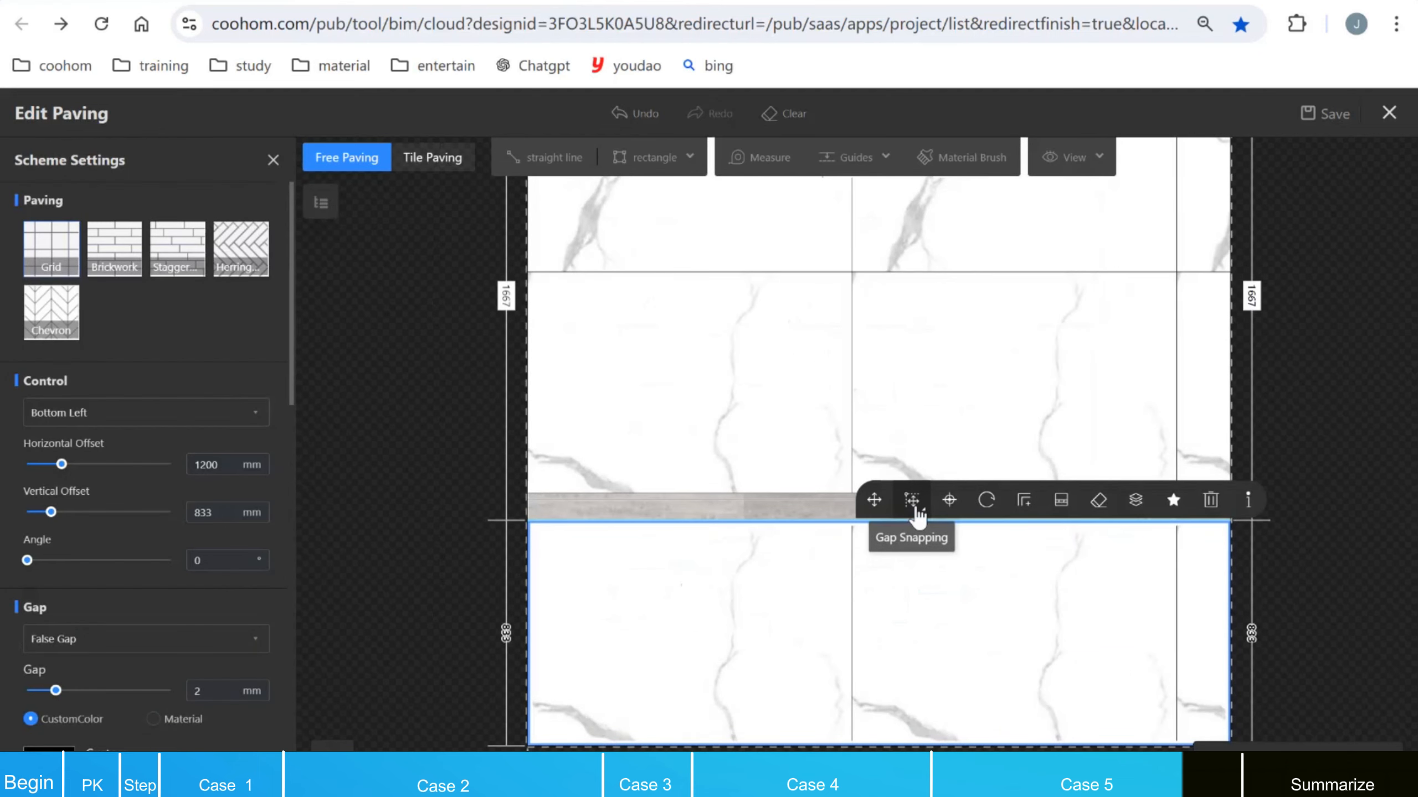
pyautogui.click(912, 500)
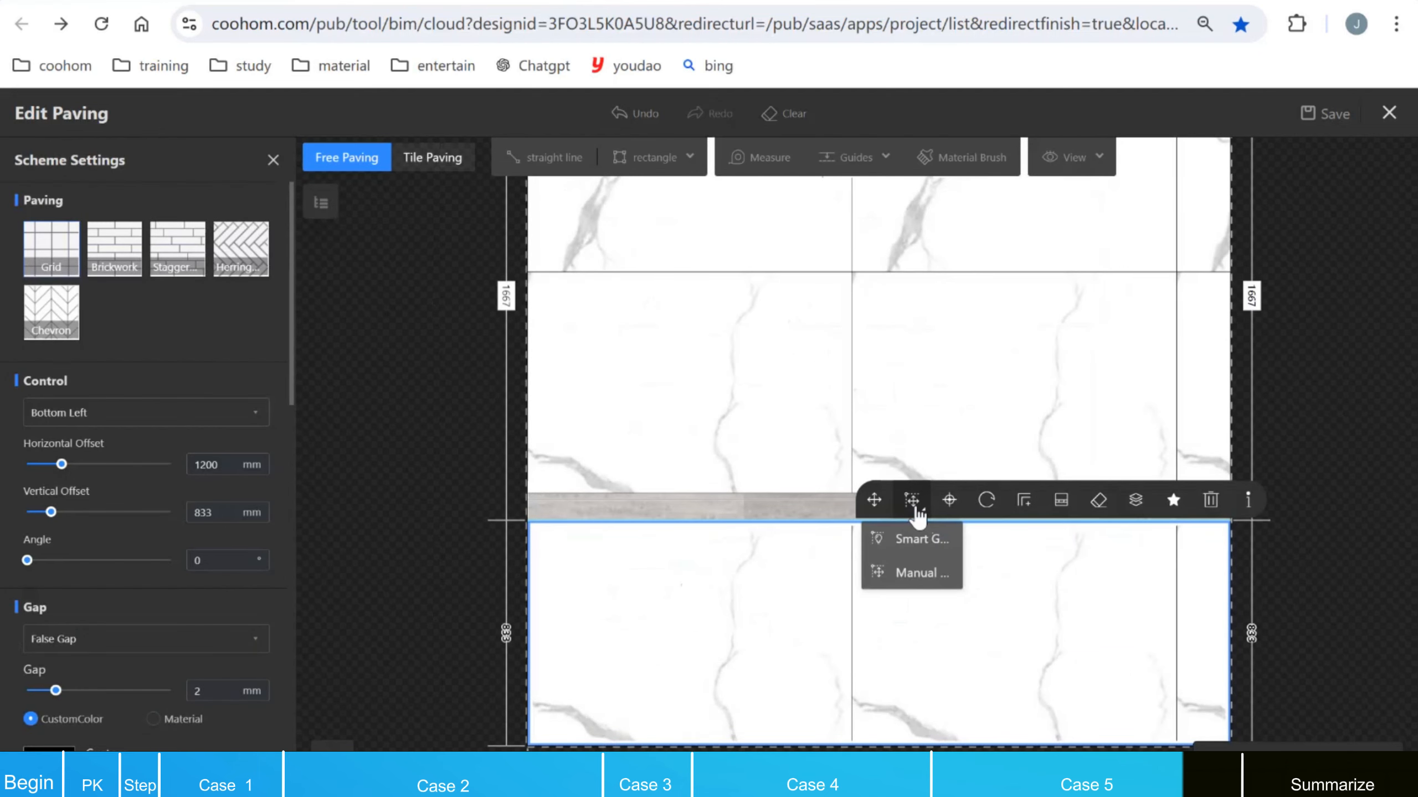
pyautogui.click(924, 575)
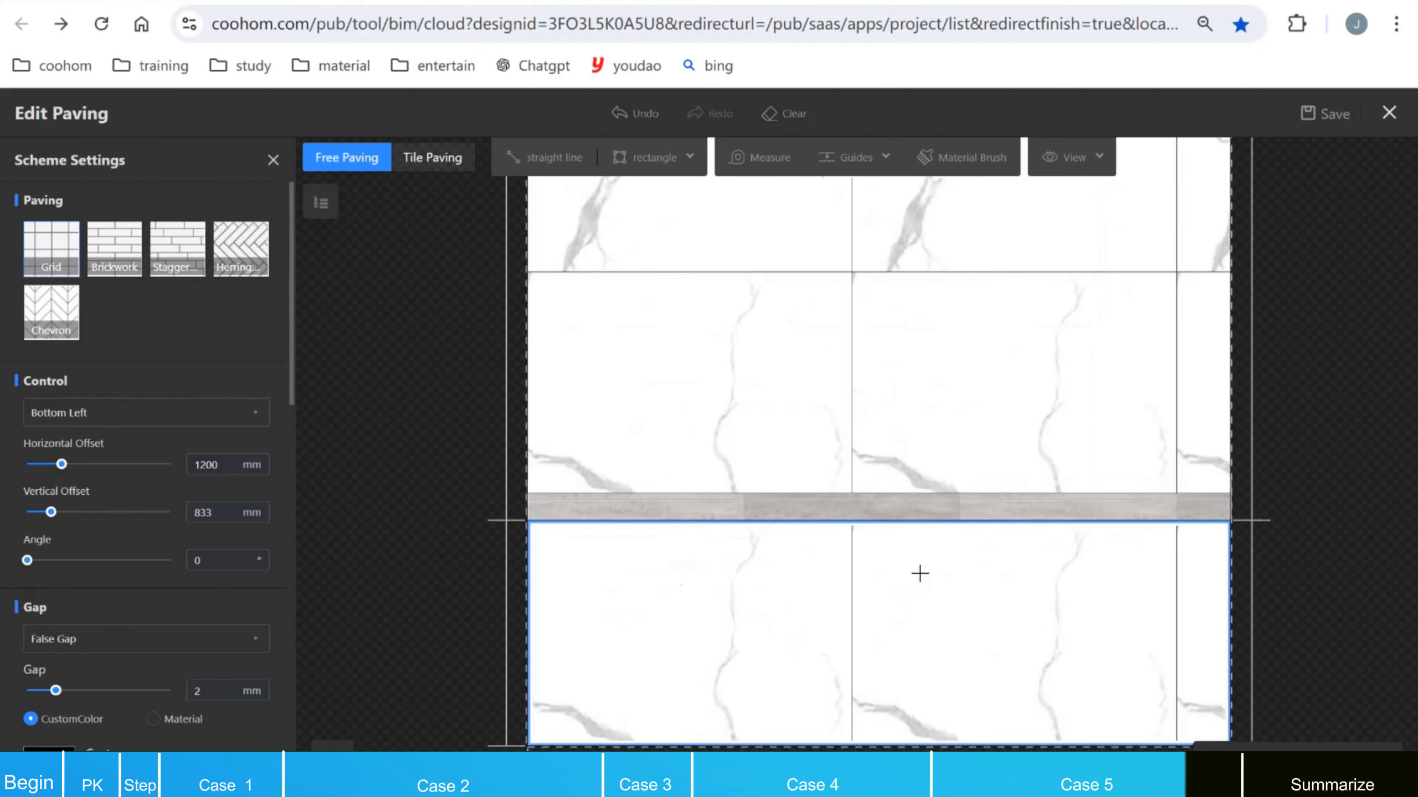
pyautogui.click(852, 527)
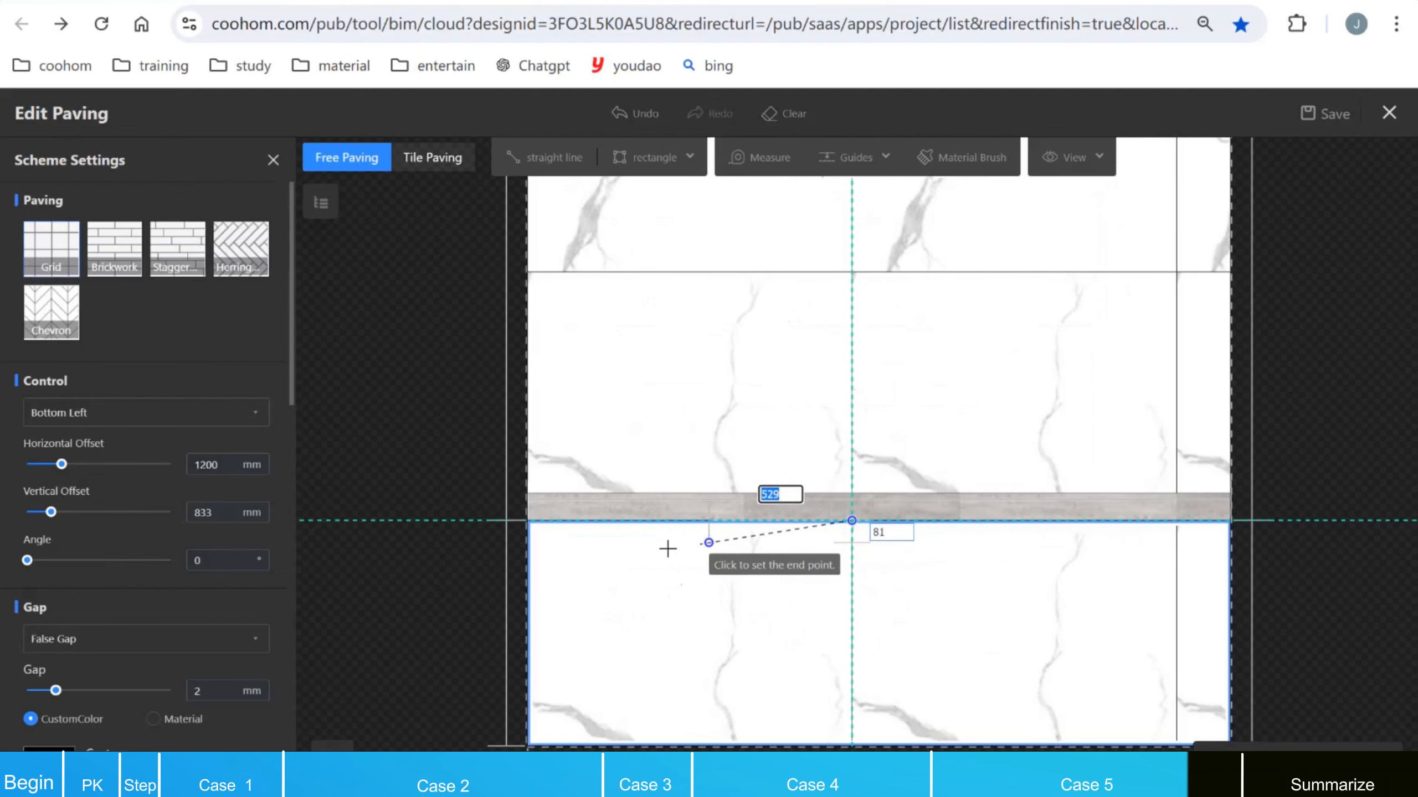
pyautogui.click(567, 522)
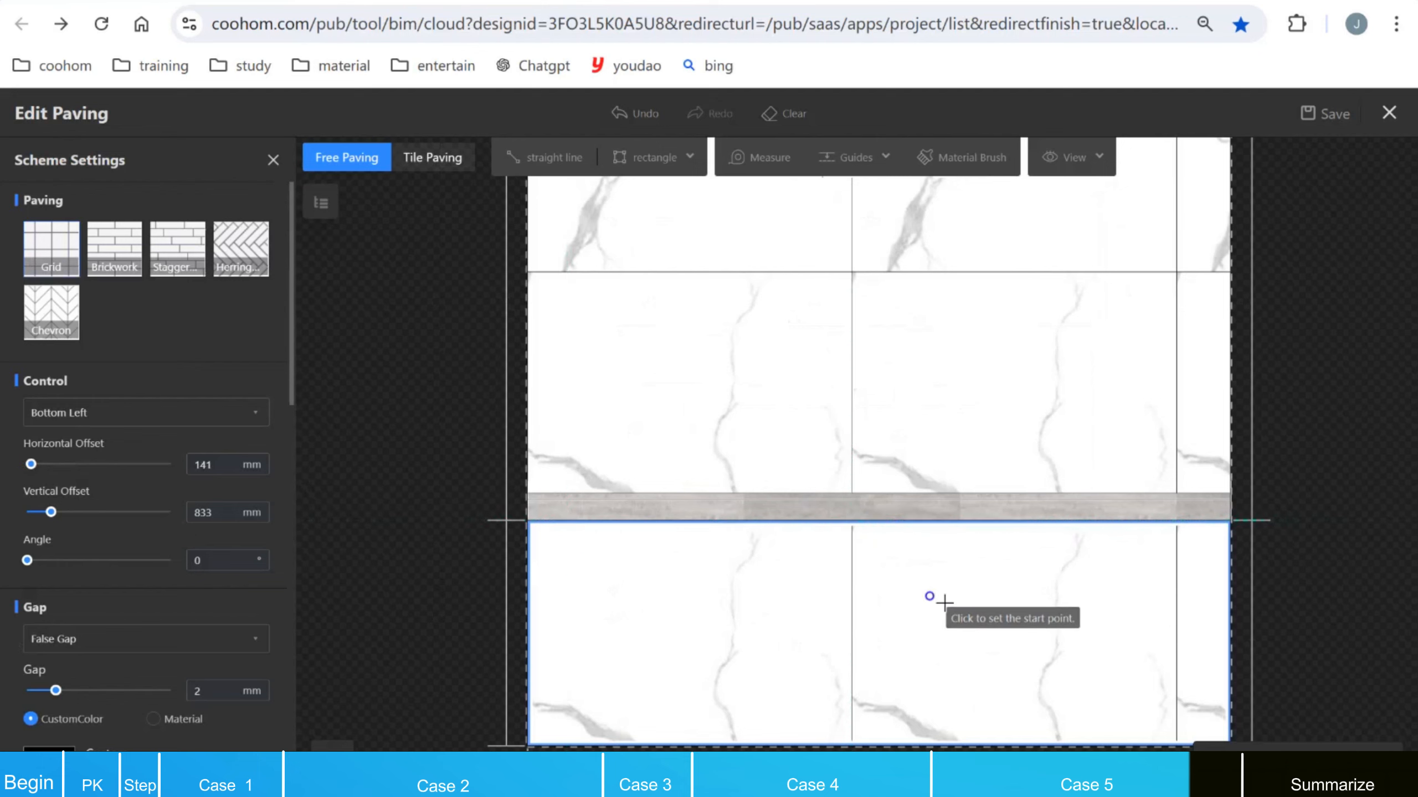
pyautogui.click(852, 493)
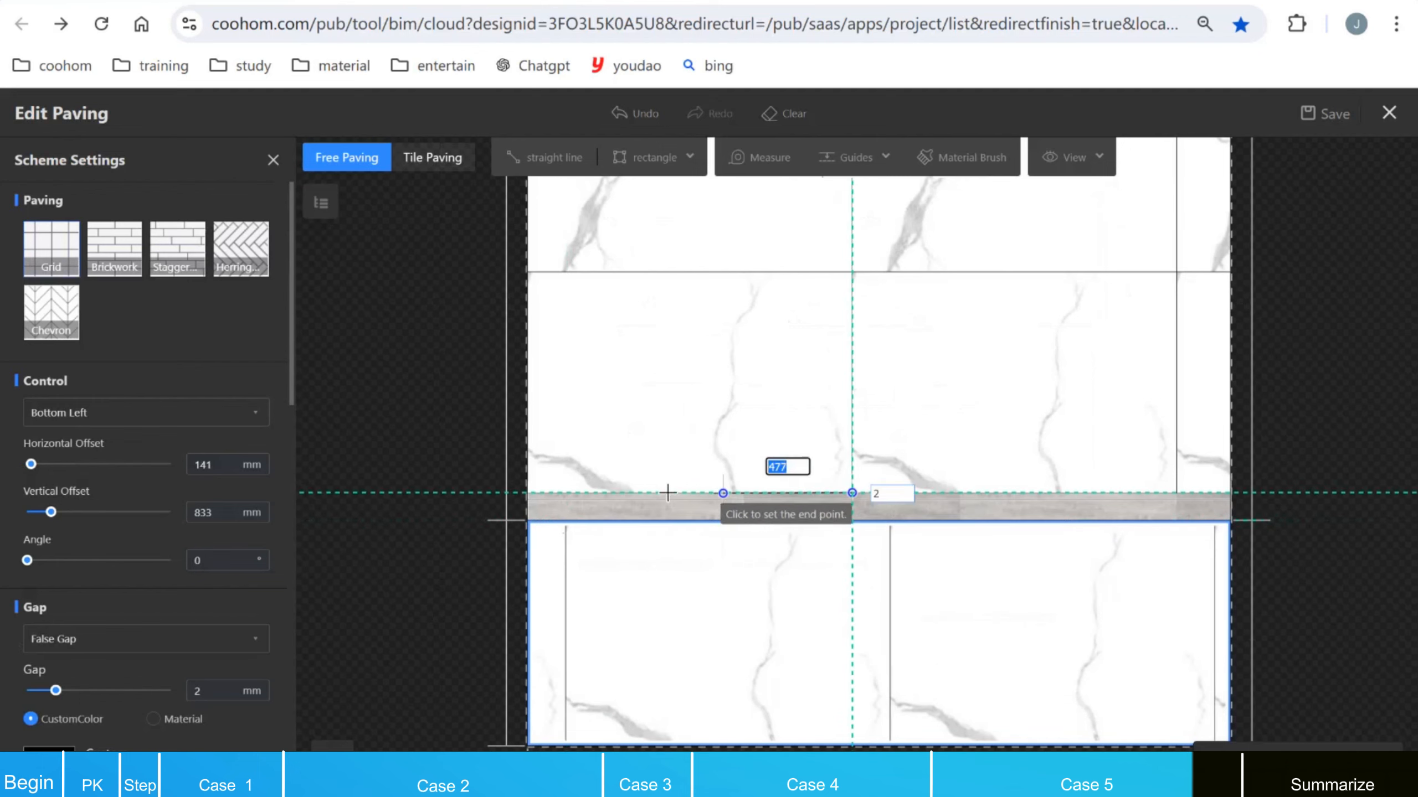
pyautogui.click(569, 493)
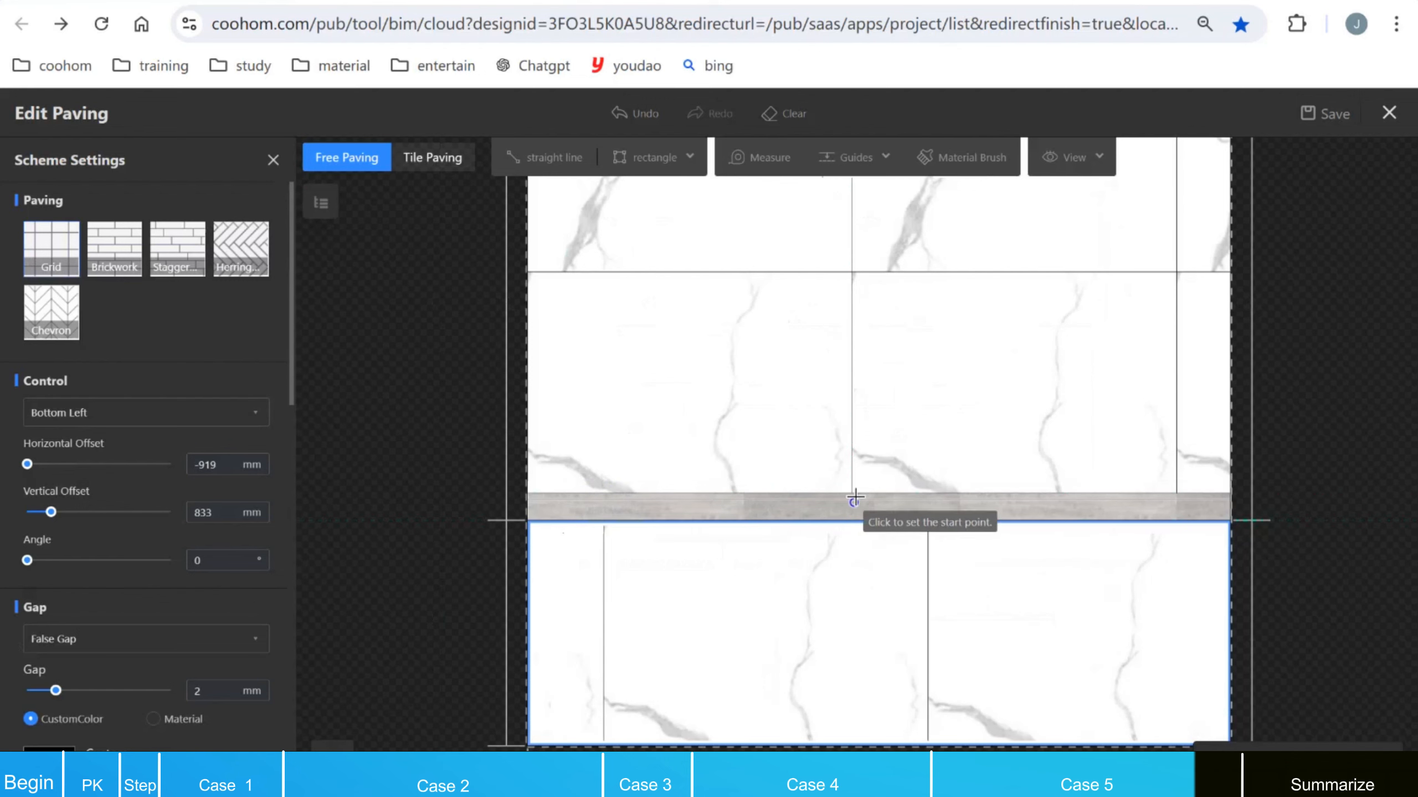
# Step: Undo the manual gap shifts of the marble paving below the chair rail
pyautogui.click(916, 490)
pyautogui.click(844, 541)
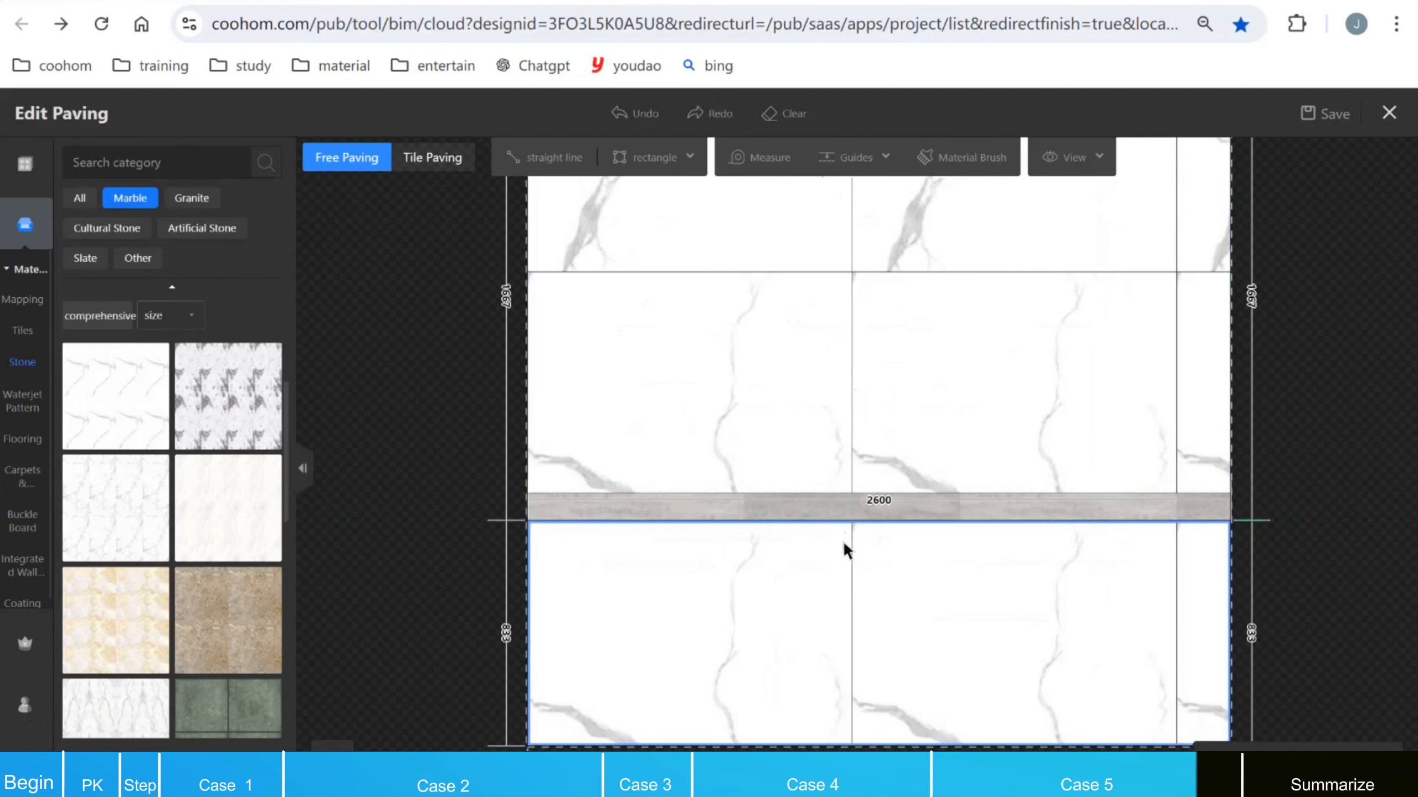
pyautogui.click(844, 541)
pyautogui.click(975, 483)
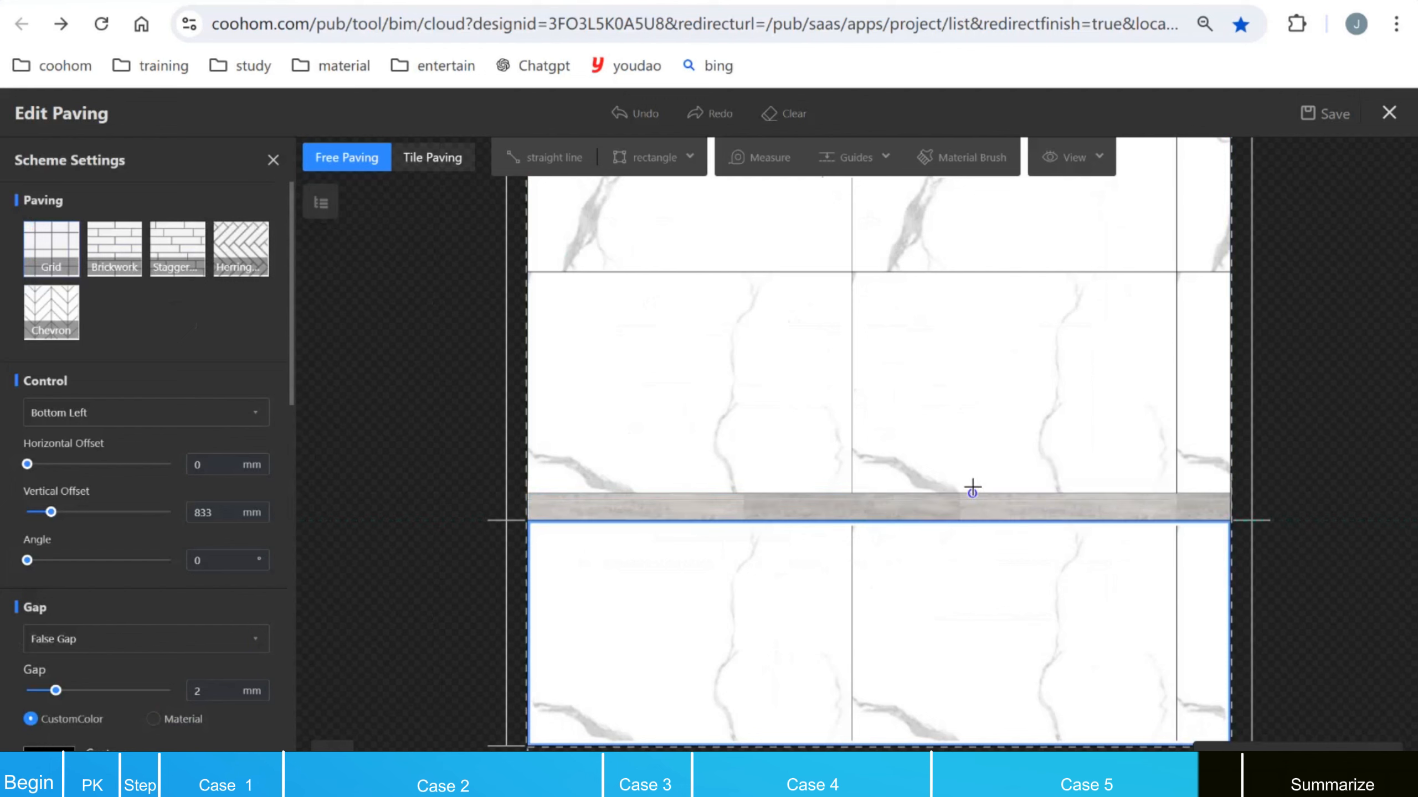
# Step: Use Manual Gap Snapping to shift the lower marble paving horizontally, moving its middle vertical gap to near the area's left edge
pyautogui.click(870, 601)
pyautogui.click(963, 537)
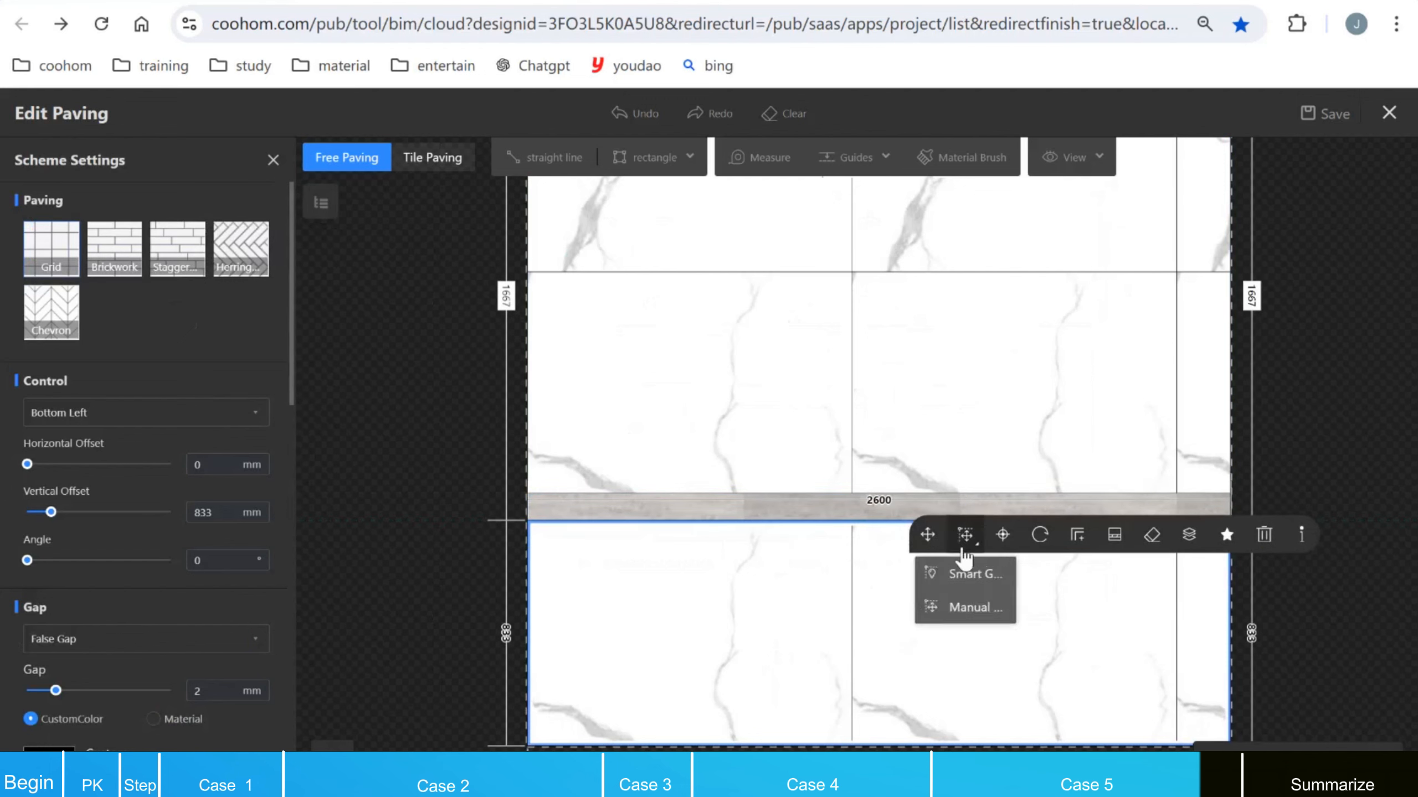
pyautogui.click(972, 608)
pyautogui.click(851, 523)
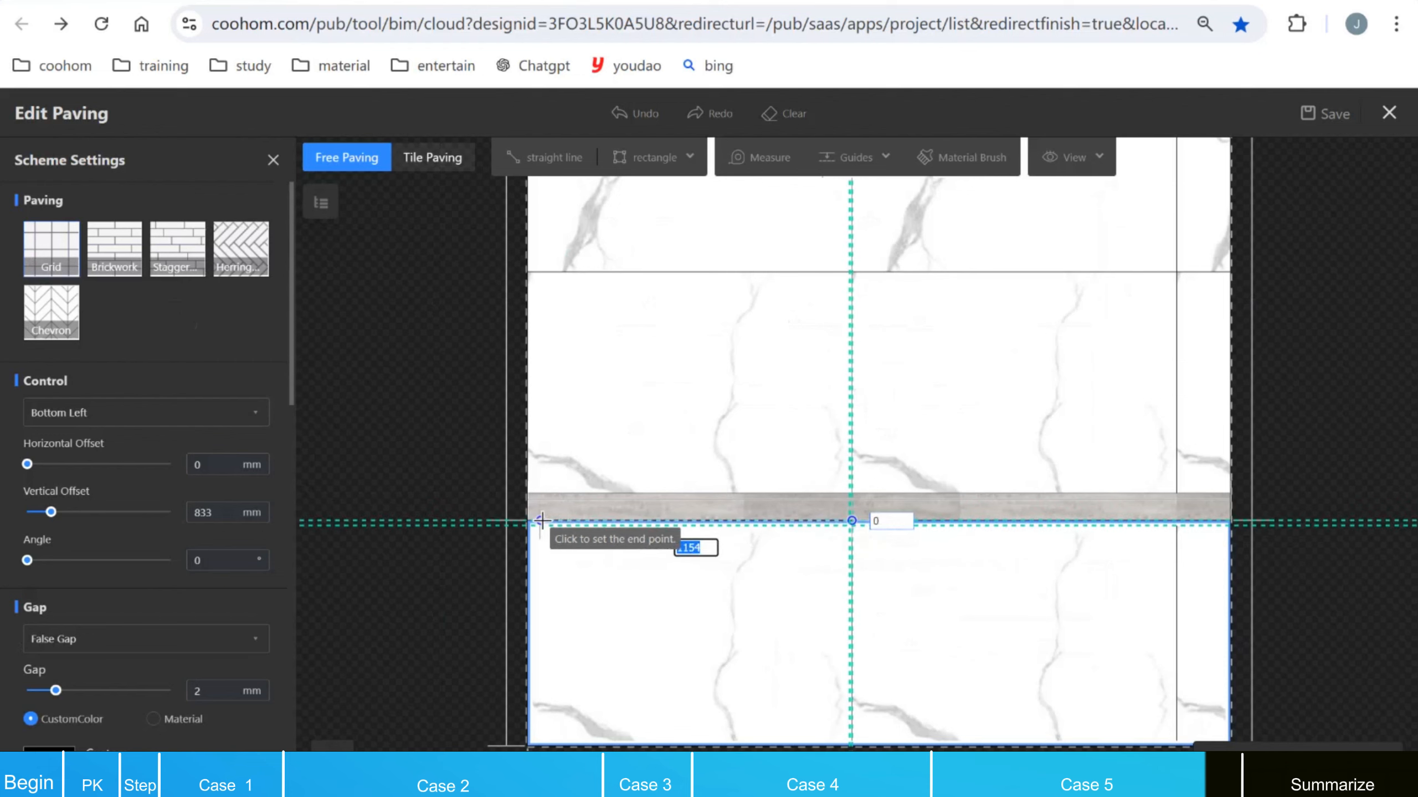
pyautogui.click(561, 520)
pyautogui.press('Escape')
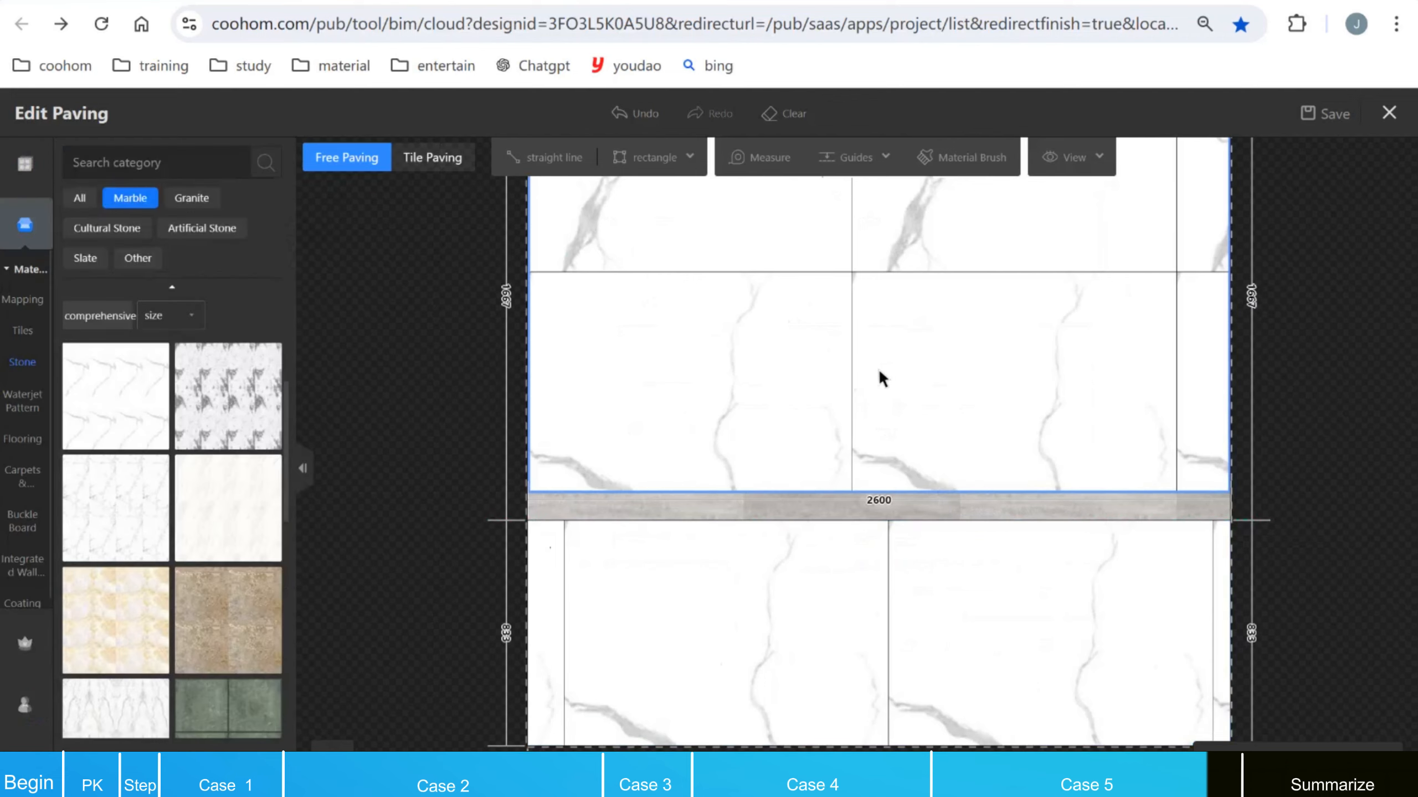
# Step: Manually snap the upper marble paving's vertical gaps to the lower paving's gaps, with offsets of -1065 mm horizontally and 840 mm vertically
pyautogui.click(887, 385)
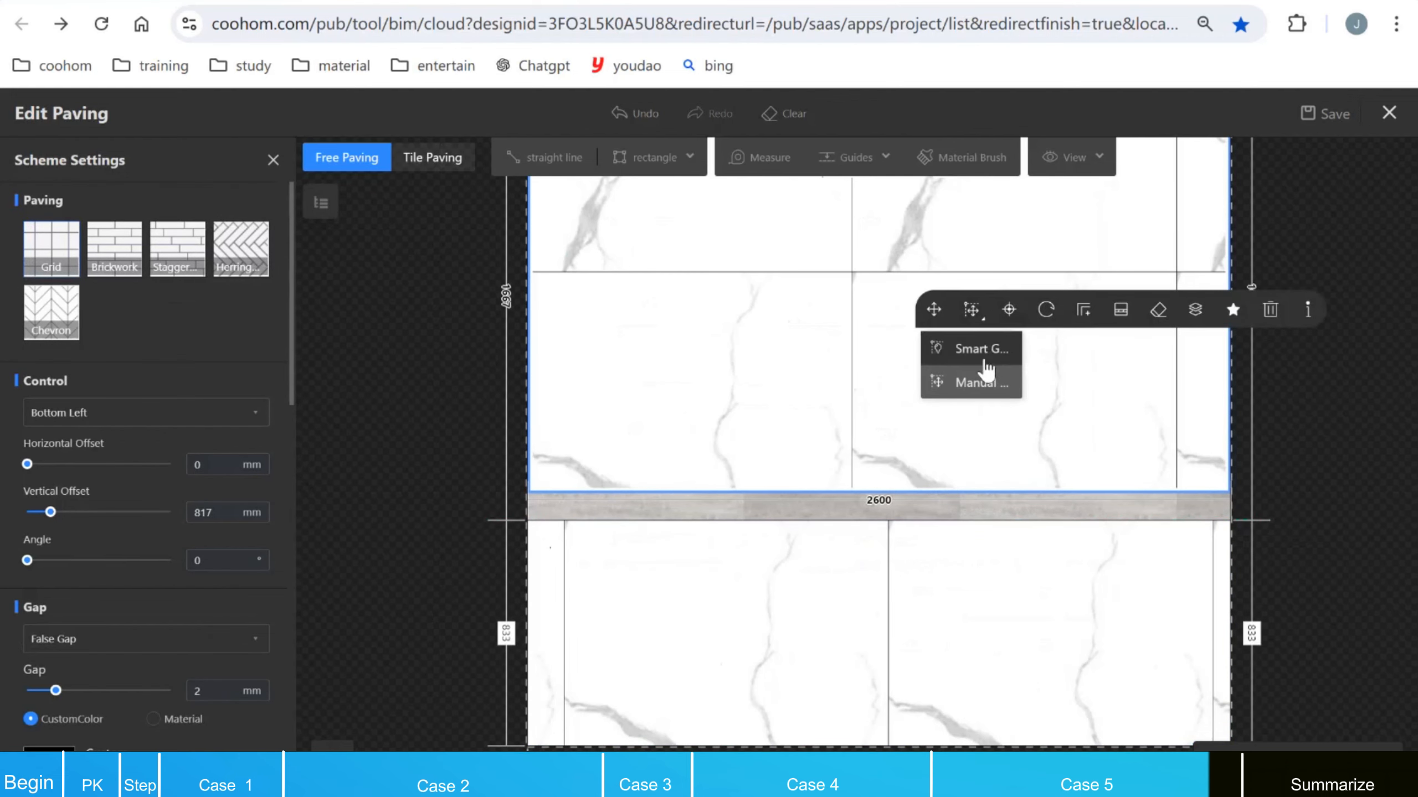
pyautogui.click(981, 372)
pyautogui.click(852, 490)
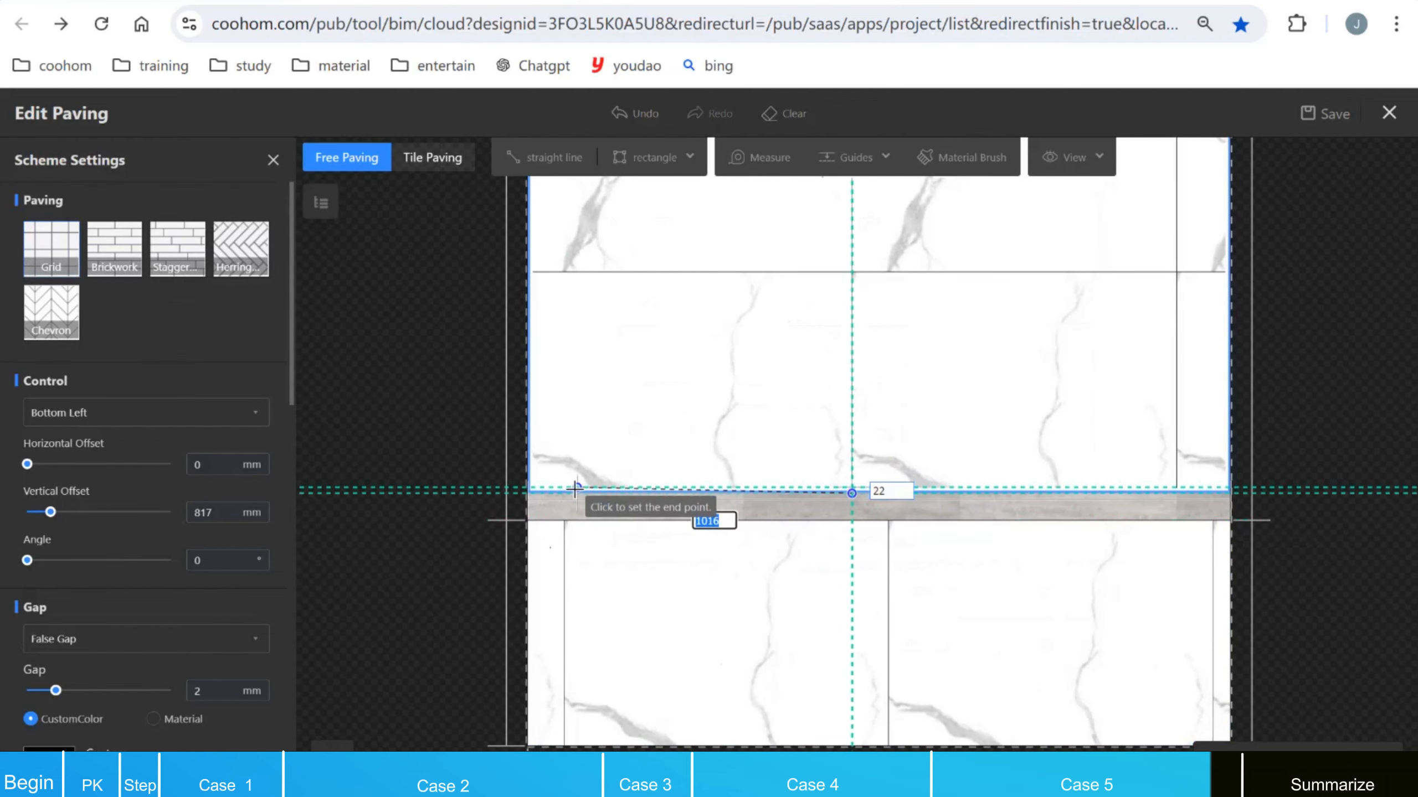
pyautogui.click(564, 491)
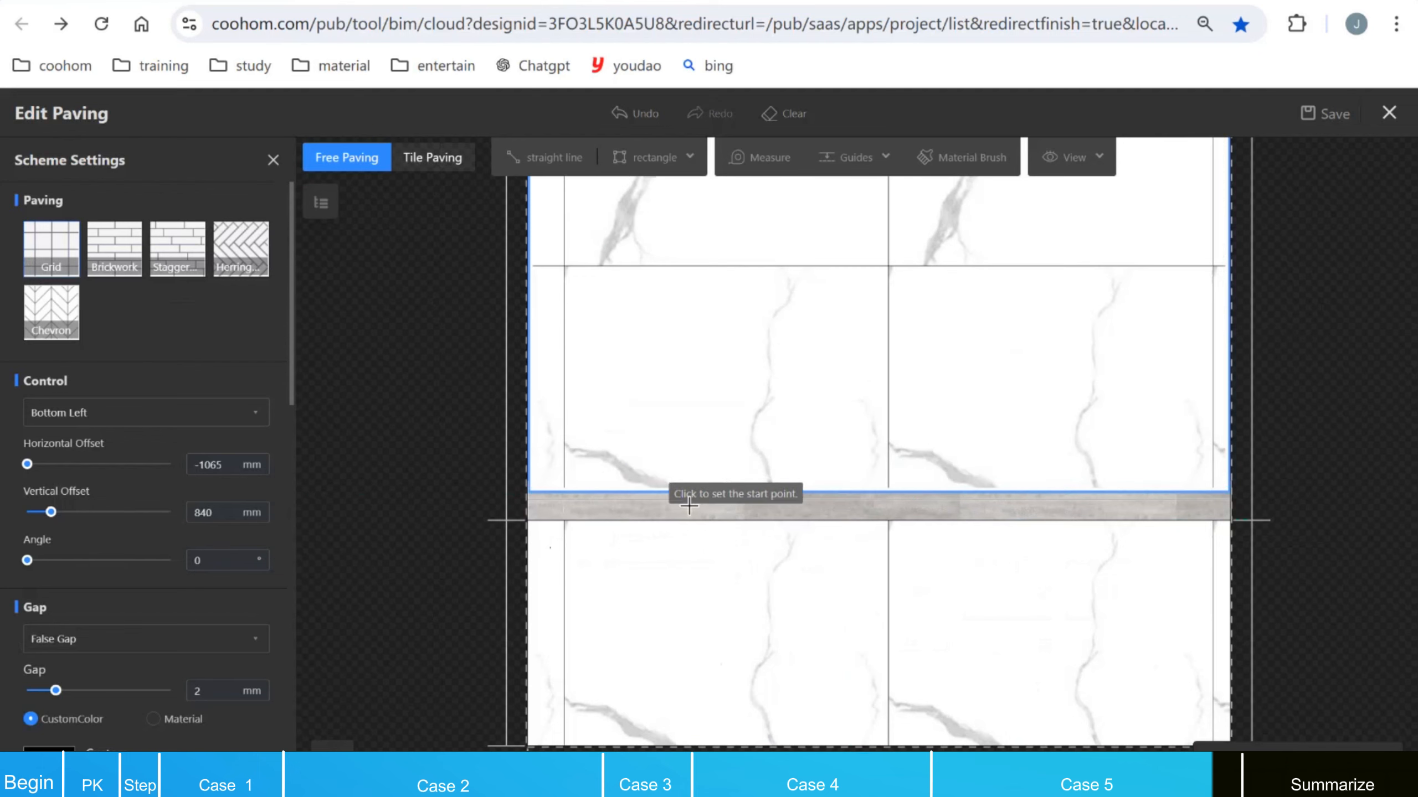
pyautogui.scroll(-3, 849, 405)
pyautogui.press('Escape')
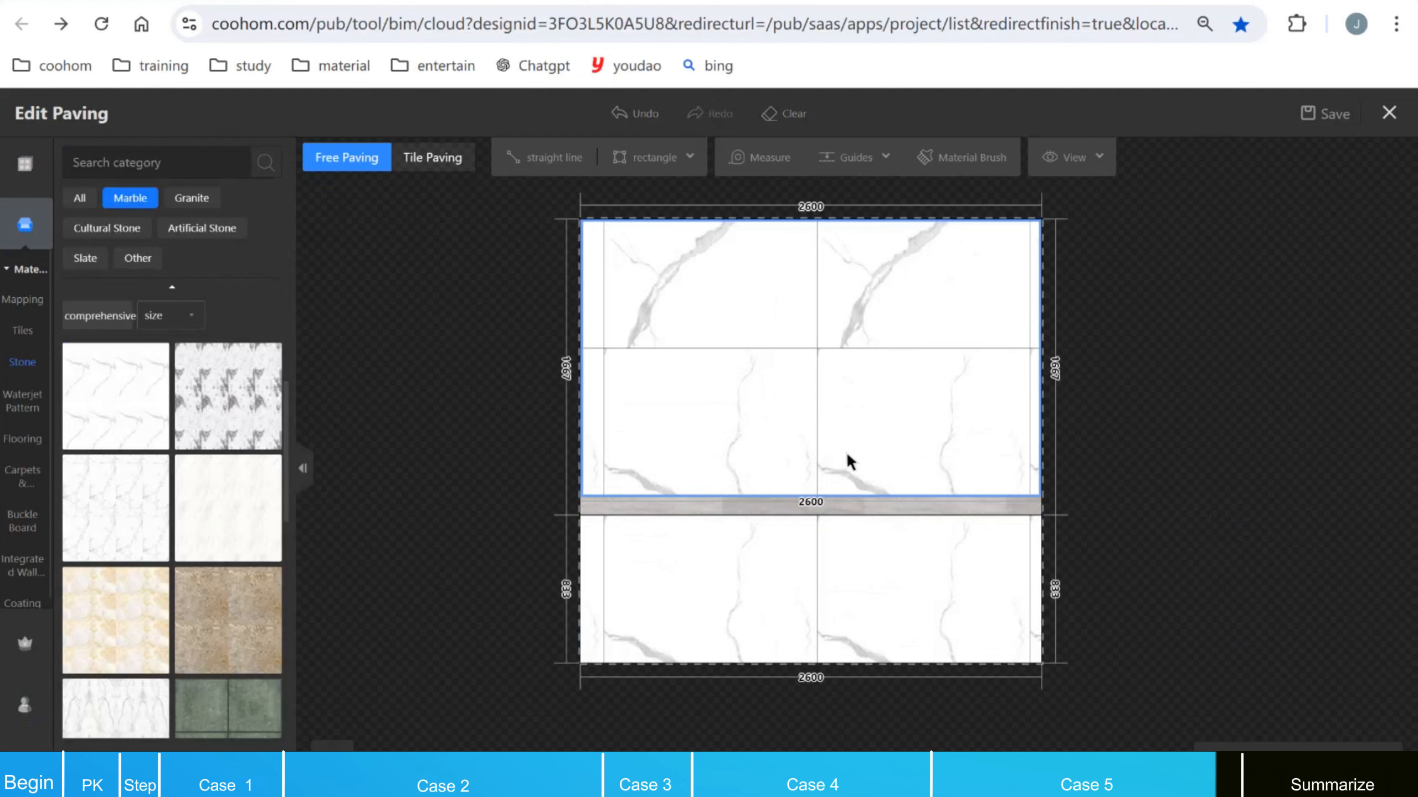
# Step: Close the Edit Paving view to return to the Wall Editor
pyautogui.scroll(-1, 847, 462)
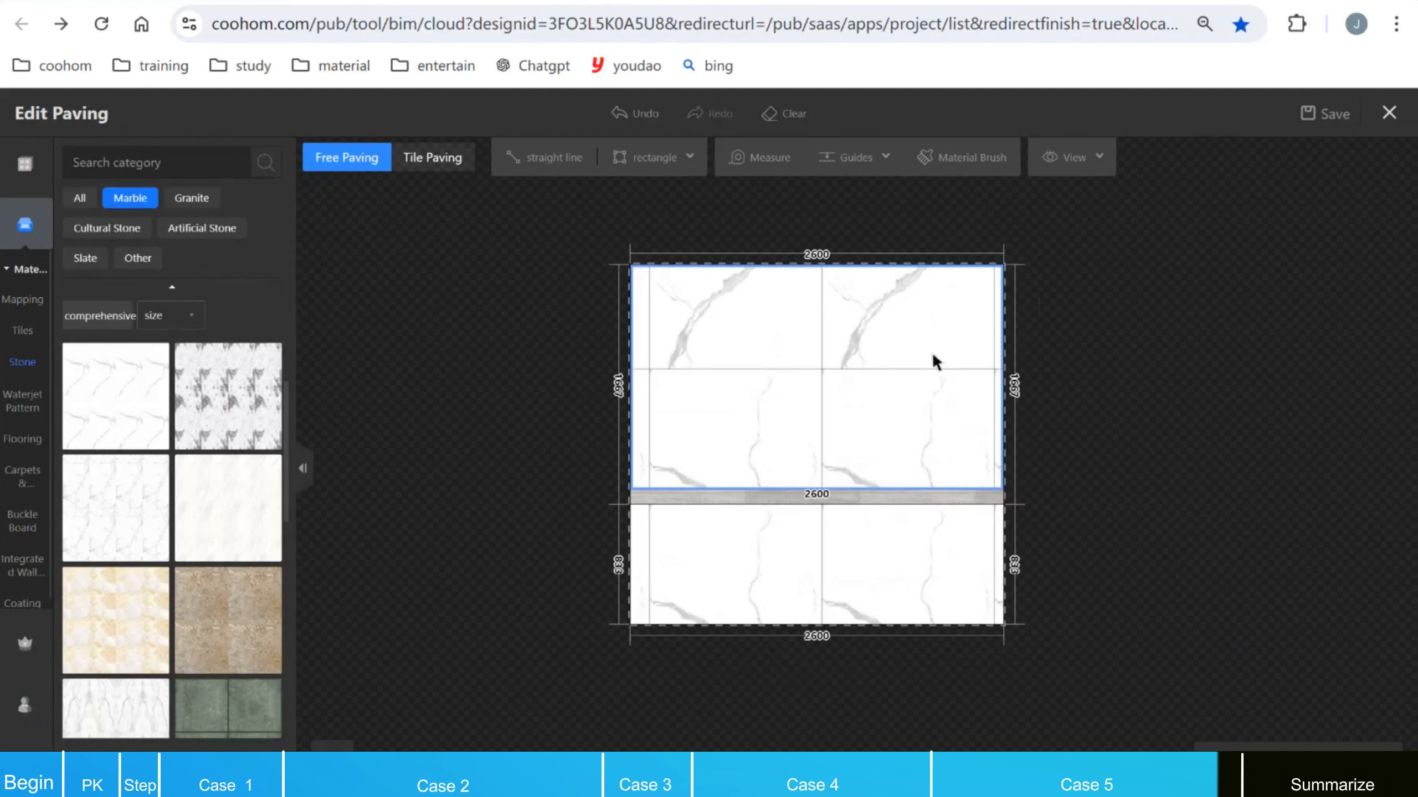
pyautogui.scroll(1, 935, 357)
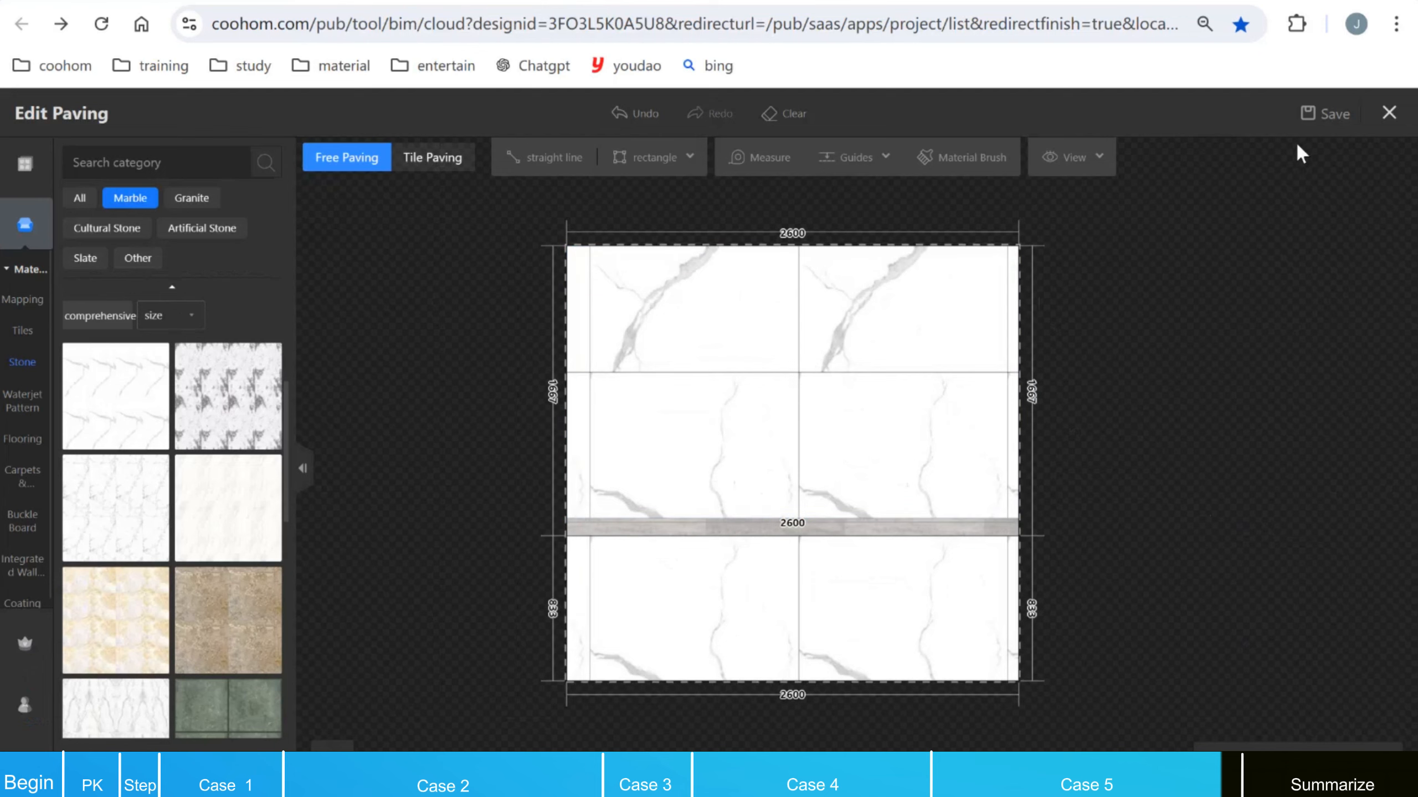
pyautogui.click(1389, 113)
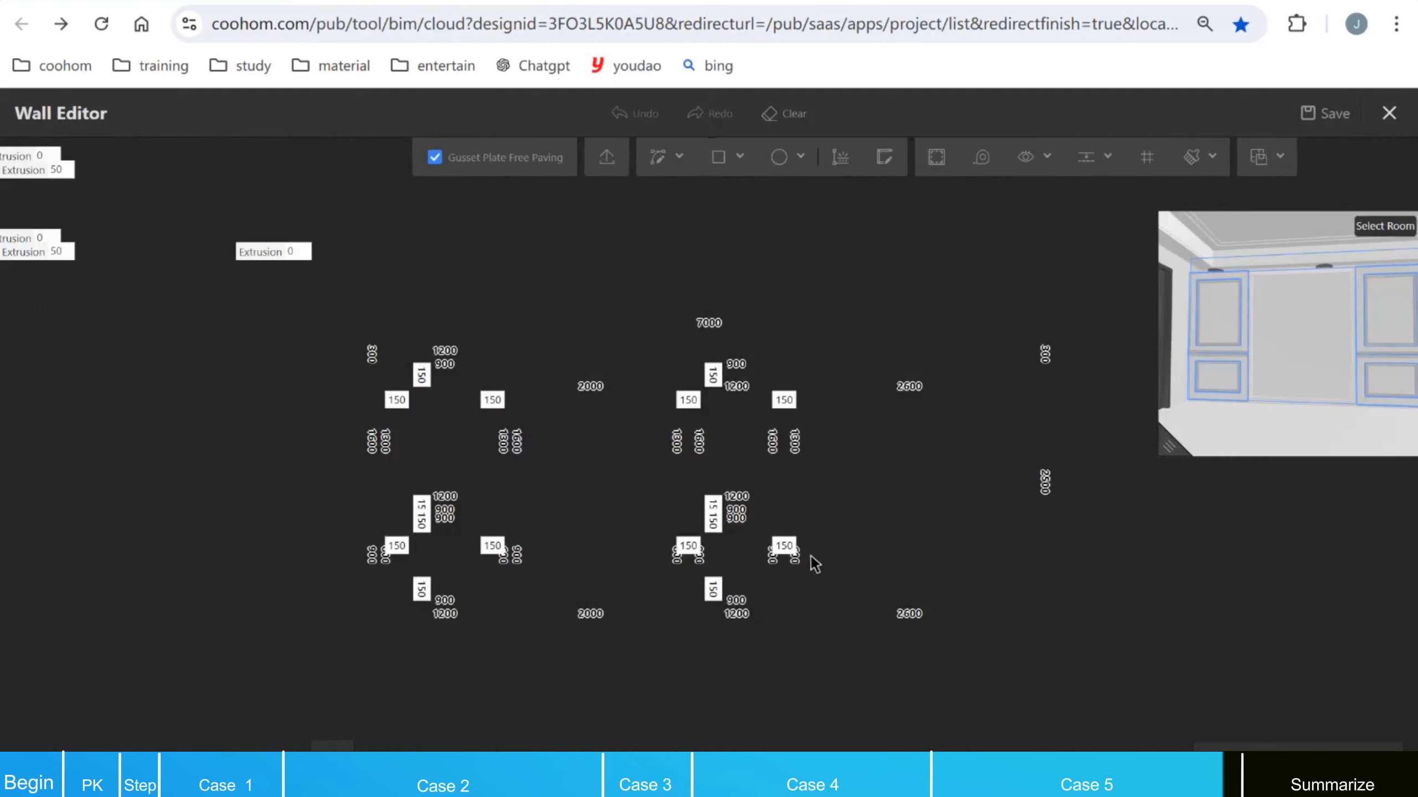
# Step: Switch to the Wall design.pptx presentation in WPS Office and show the "Five Steps To Design" slide
pyautogui.press('super+Tab')
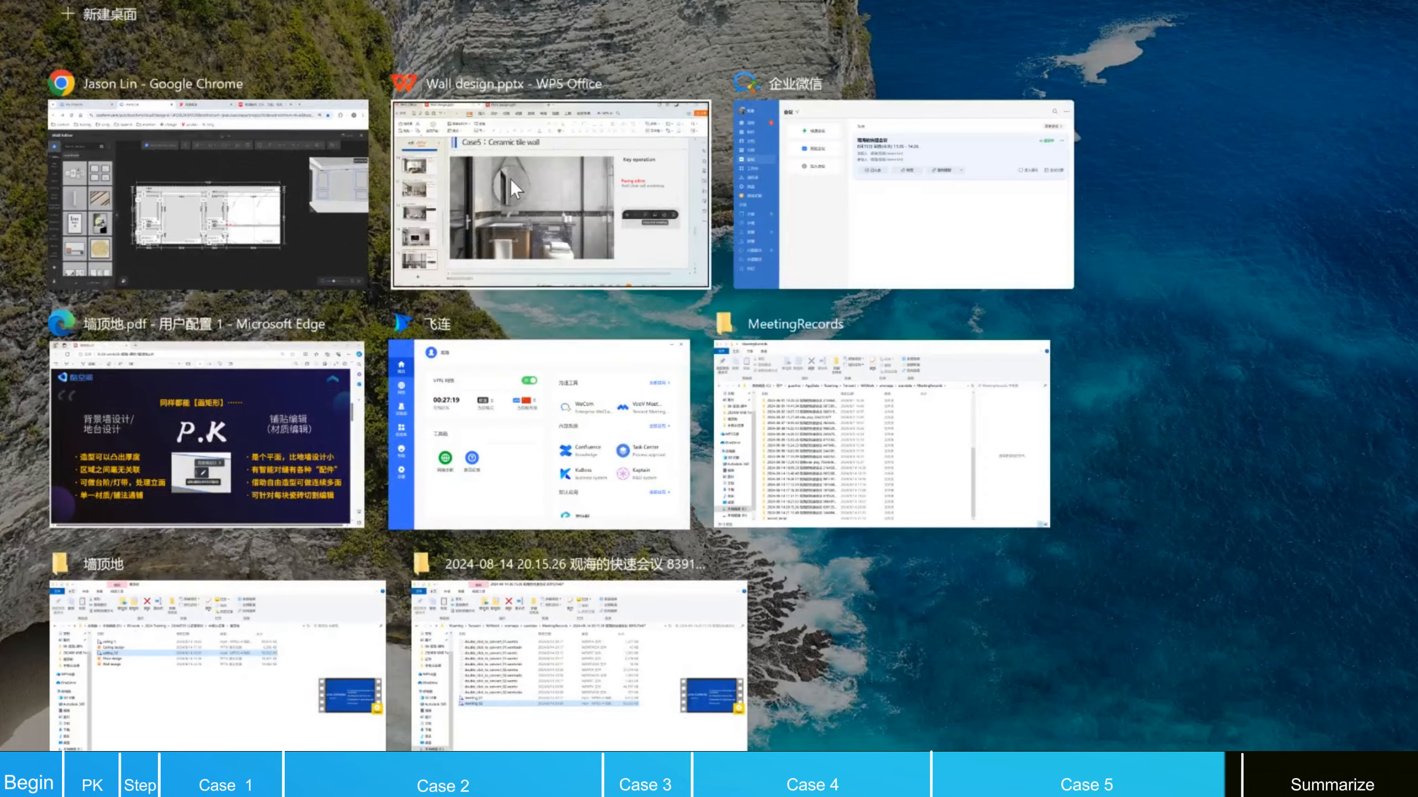
pyautogui.click(510, 180)
pyautogui.scroll(-2, 129, 503)
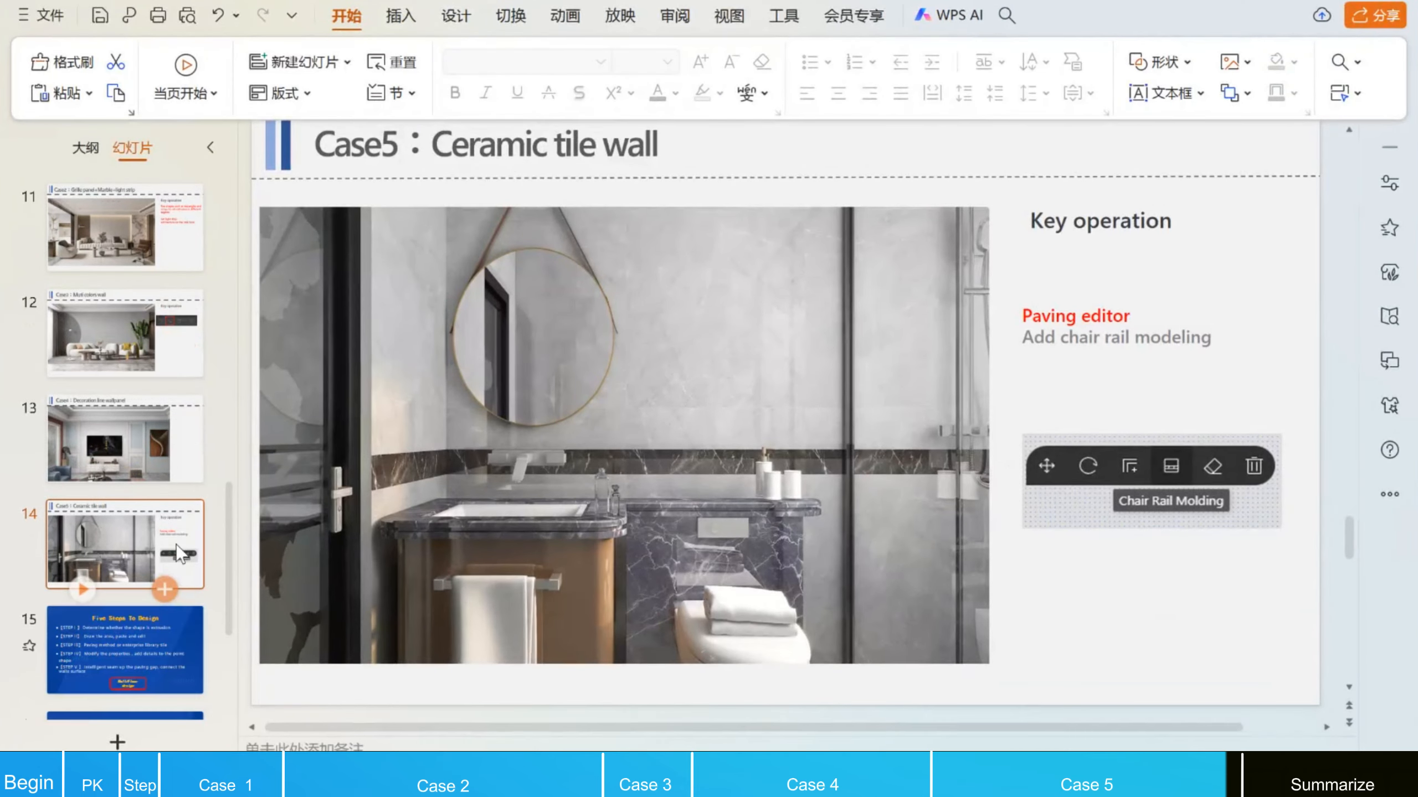
pyautogui.click(133, 629)
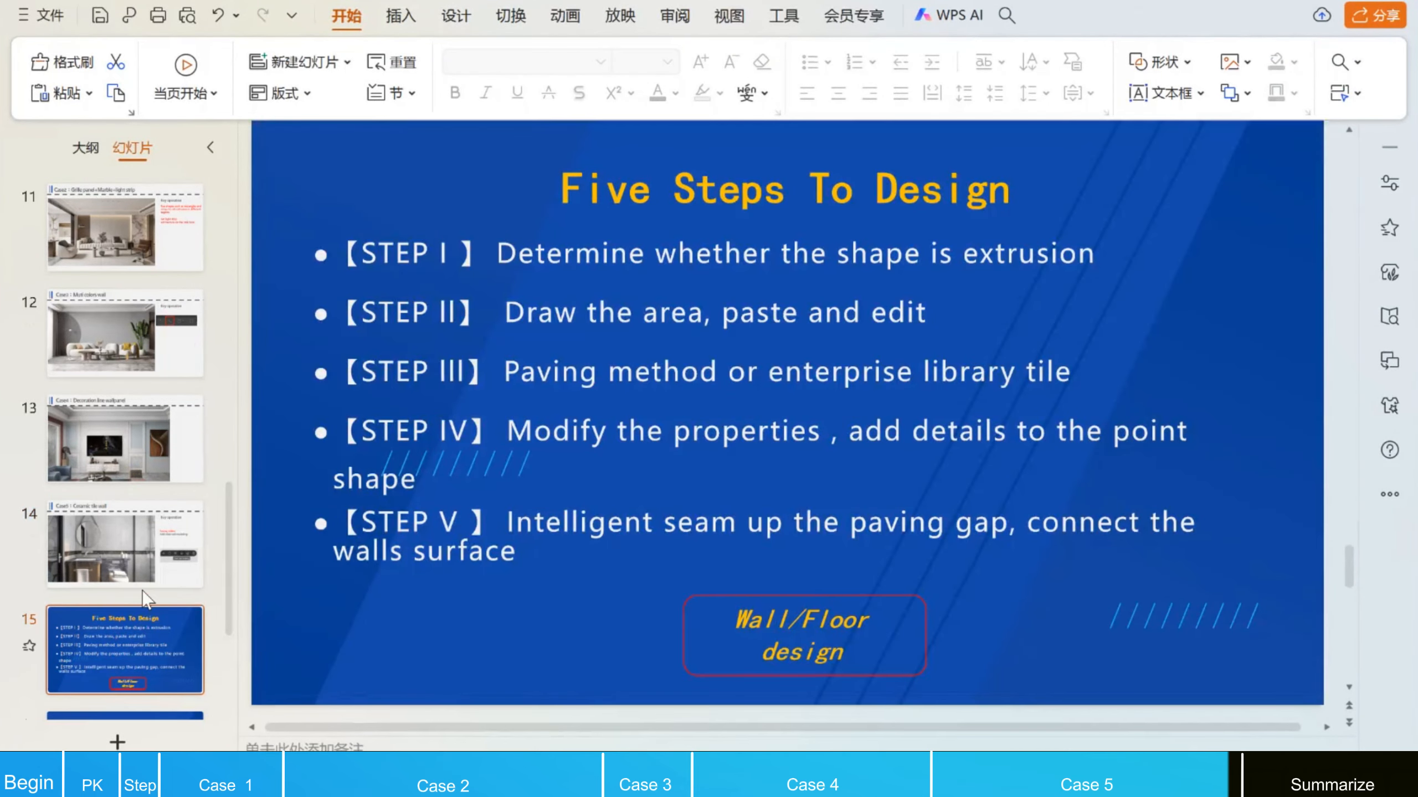